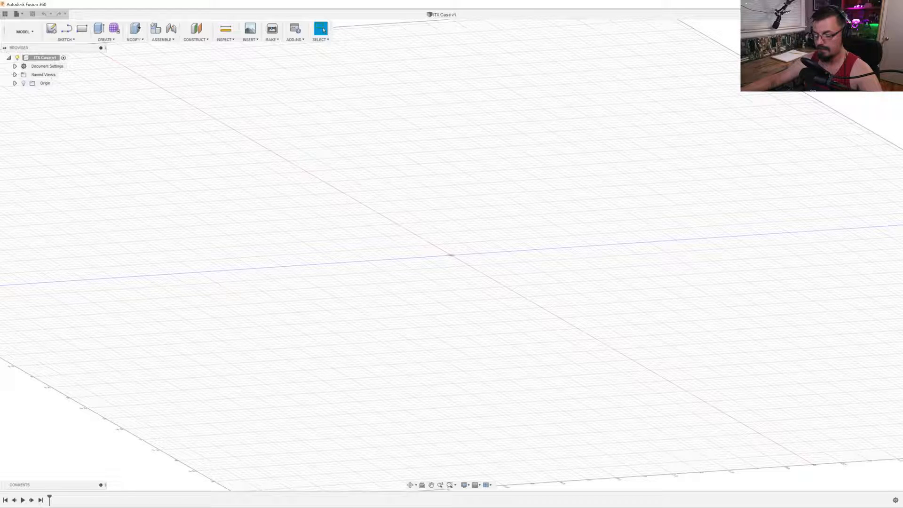
# Switch to the browser and review the reference drawings for PCI slots and I/O area, Mini-ITX board, 120 mm fan and RX240 radiator.
pyautogui.hotkey('alt', 'Tab')
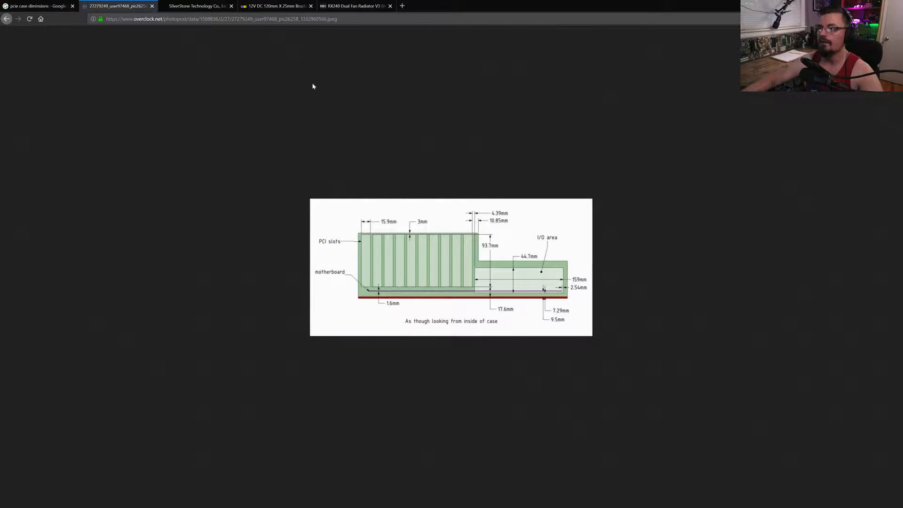
pyautogui.click(174, 6)
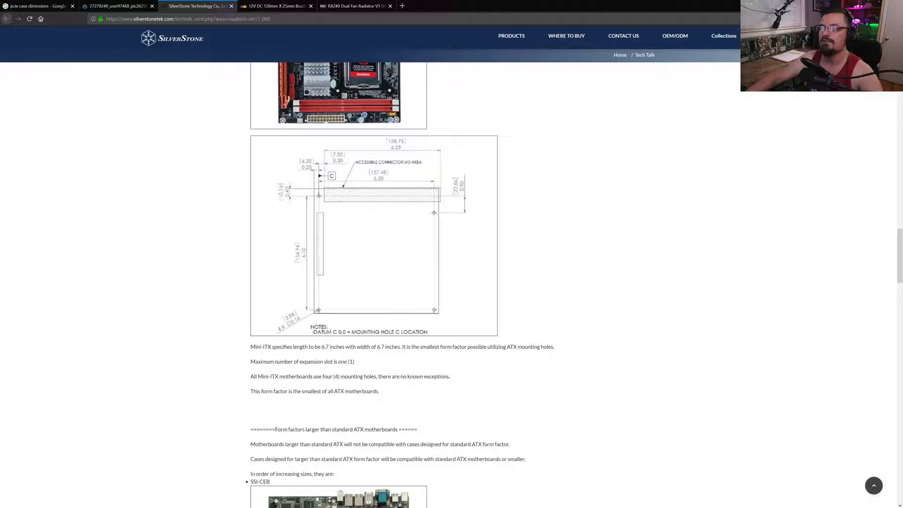
pyautogui.click(275, 11)
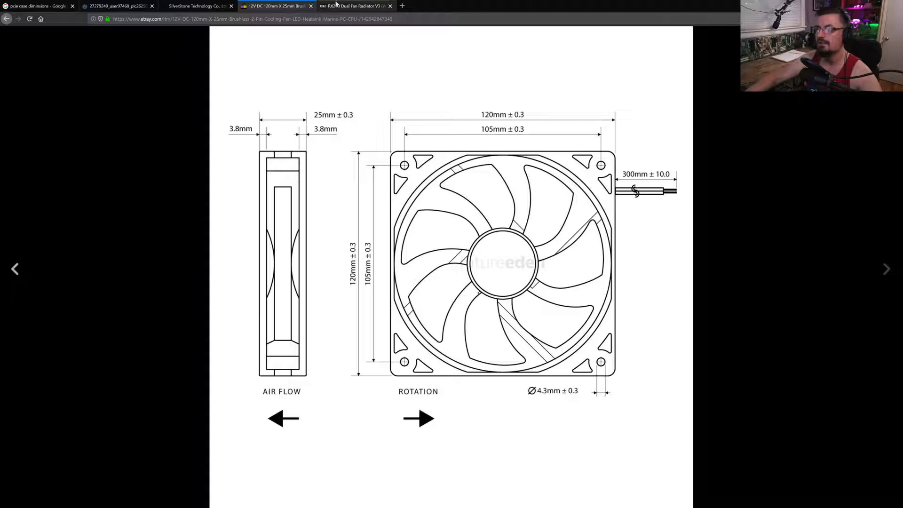
pyautogui.click(352, 11)
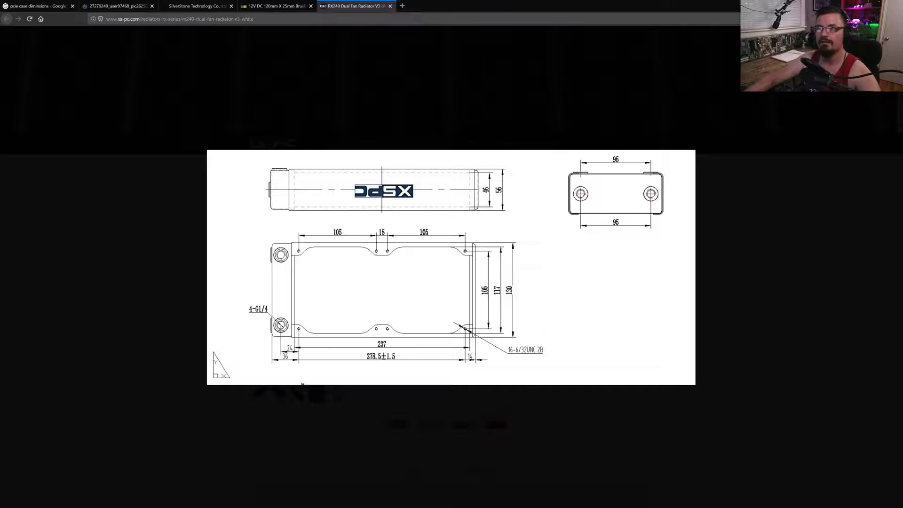
pyautogui.click(124, 9)
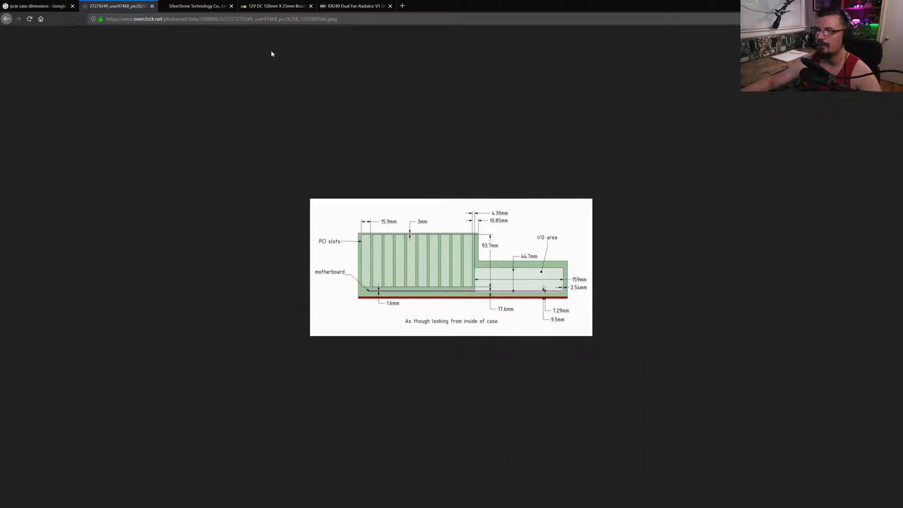
pyautogui.click(193, 7)
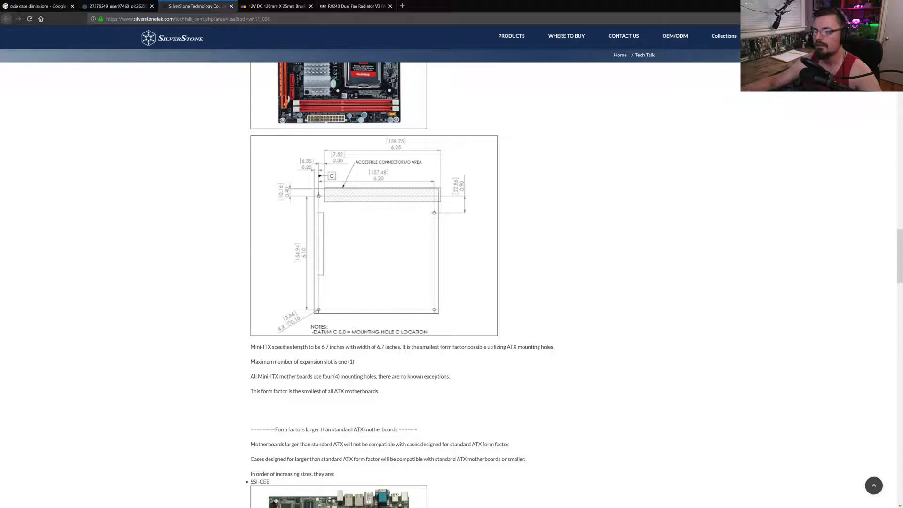
# Restore the browser to a smaller window and move it off the modelling workspace.
pyautogui.doubleClick(554, 5)
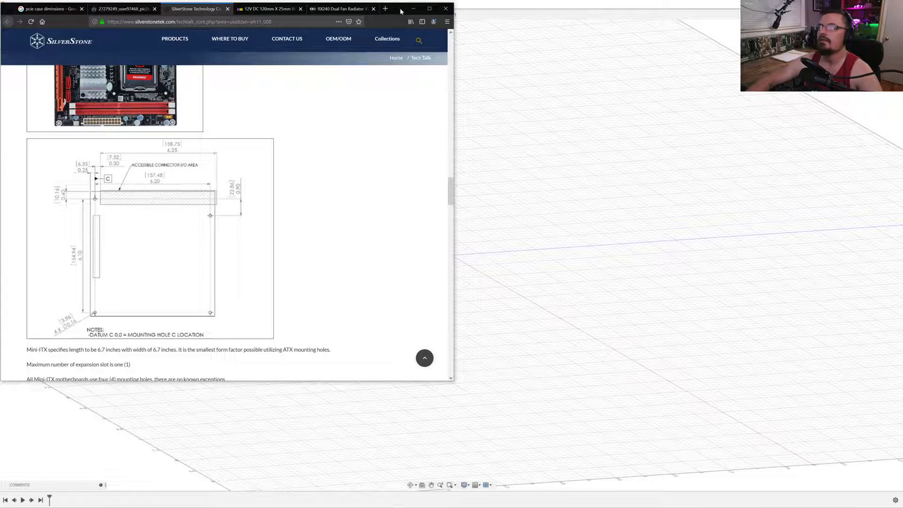
pyautogui.moveTo(401, 10); pyautogui.dragTo(665, 261)
pyautogui.click(676, 261)
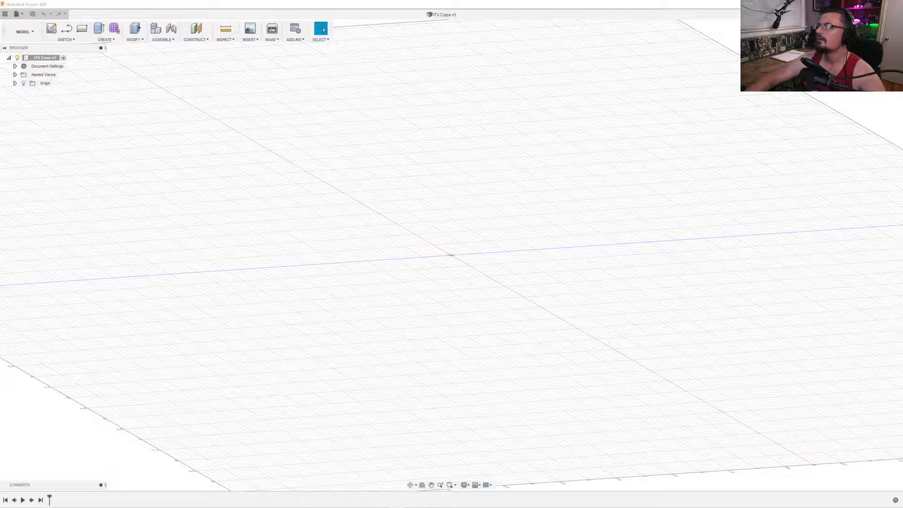
# Orient the model view square-on to the XY plane.
pyautogui.click(872, 46)
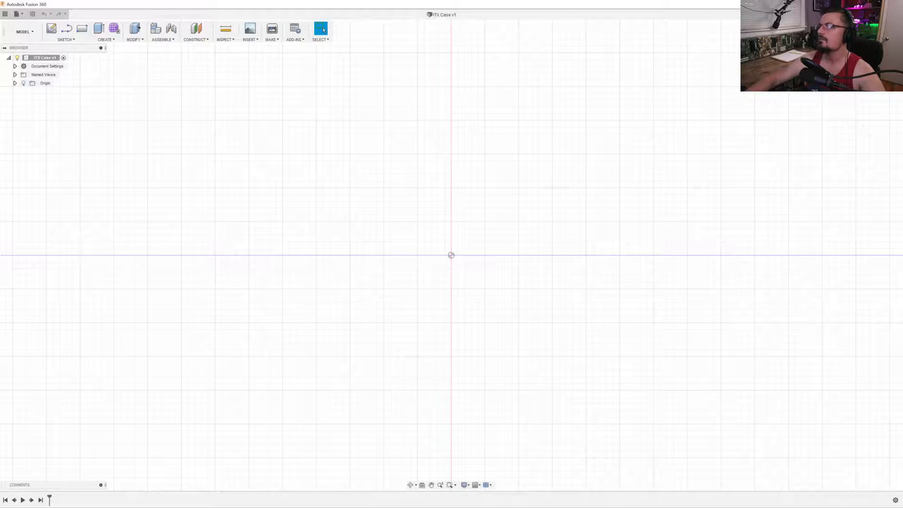
pyautogui.click(886, 31)
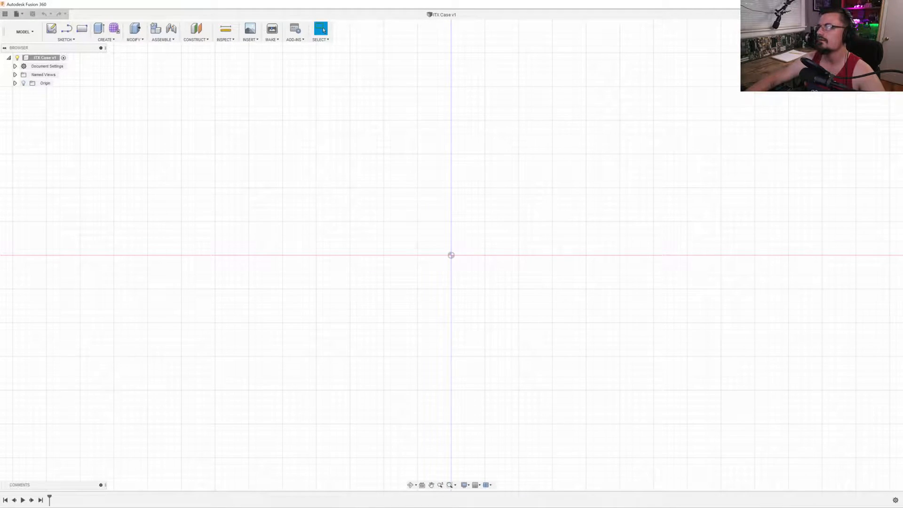
pyautogui.click(871, 65)
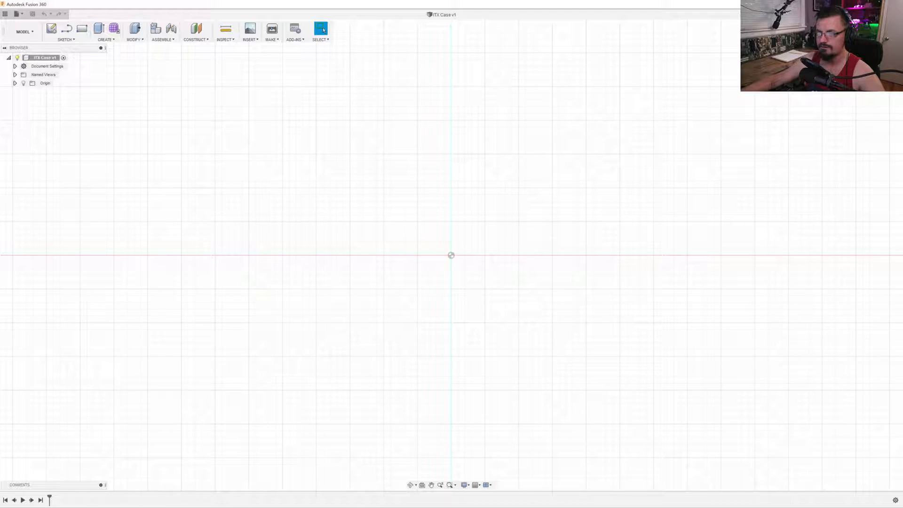
# Move the browser window with the Mini-ITX drawing back over the workspace and try to close it.
pyautogui.moveTo(593, 507); pyautogui.dragTo(583, 43)
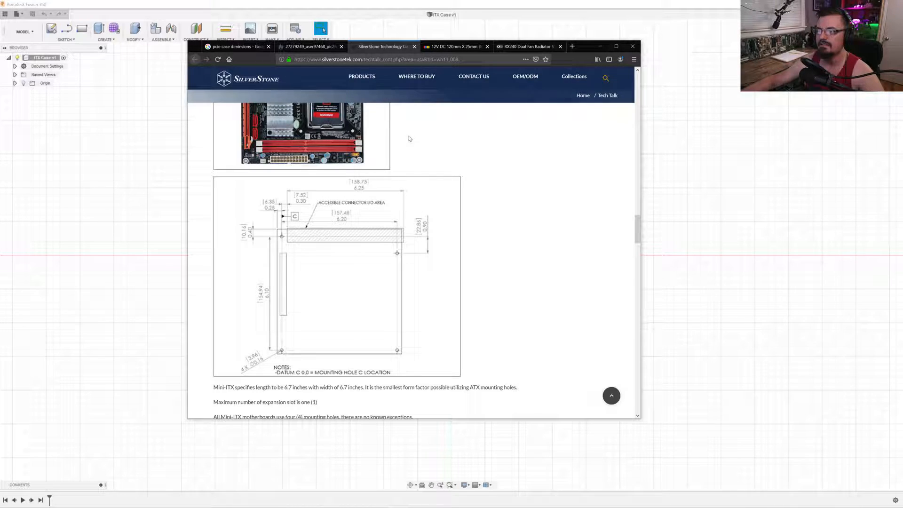
pyautogui.click(632, 46)
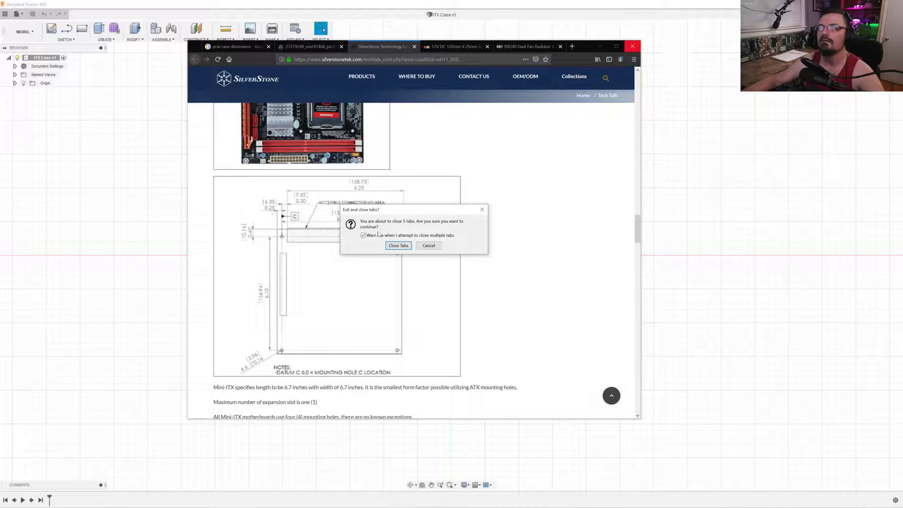
pyautogui.press('Return')
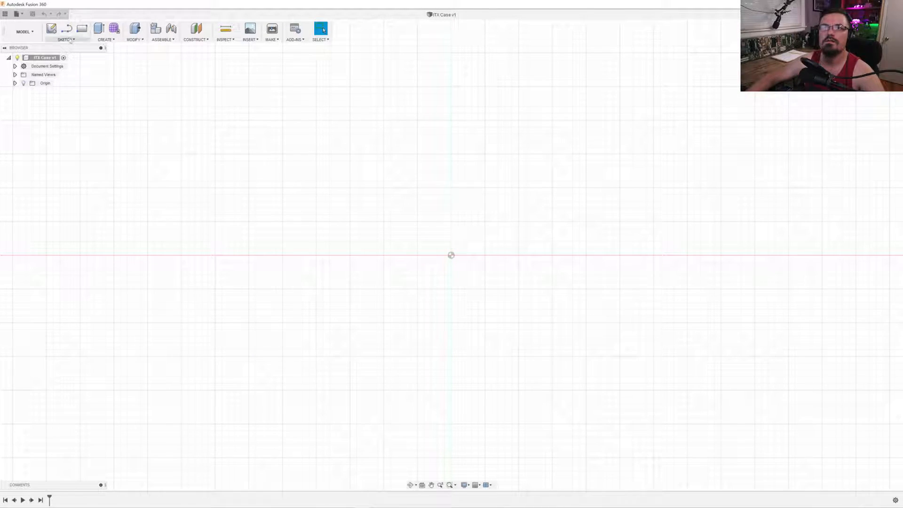
# Sketch a 6.8 by 6.8 in center rectangle on the XY plane, centred on the origin.
pyautogui.click(71, 40)
pyautogui.moveTo(76, 64)
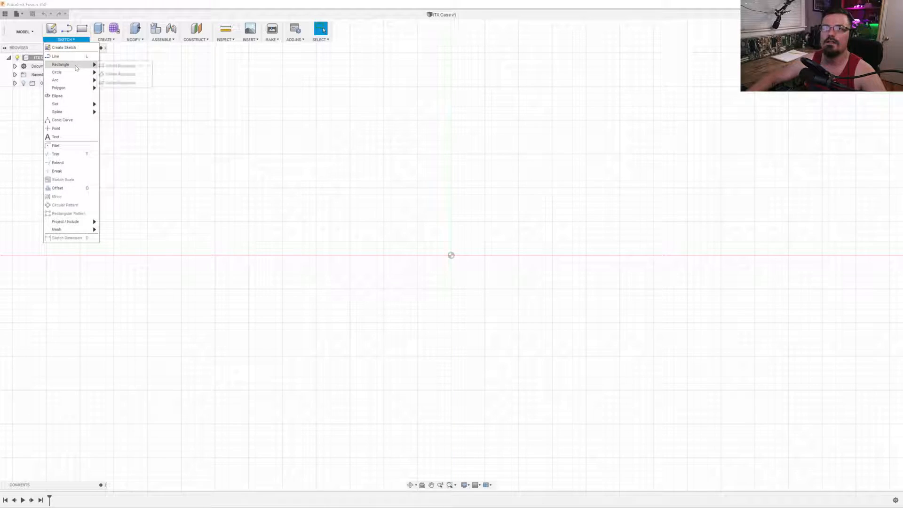
pyautogui.click(134, 81)
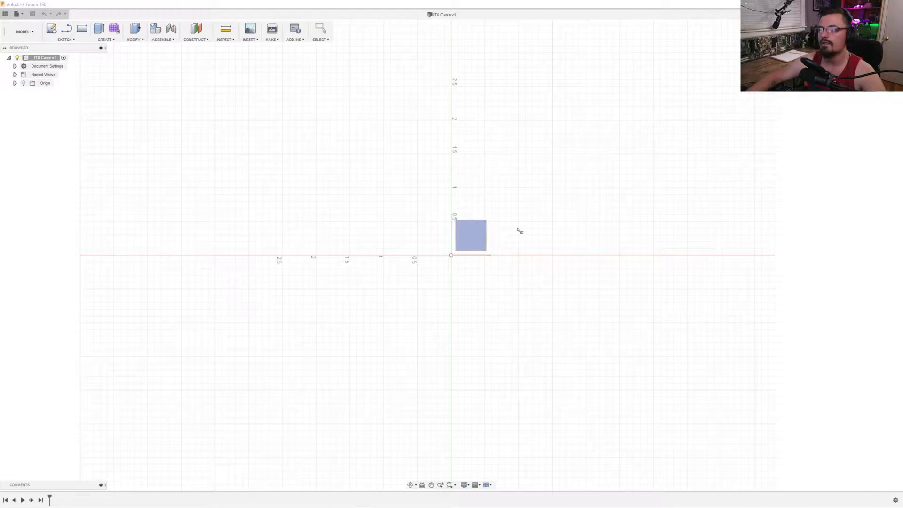
pyautogui.click(470, 235)
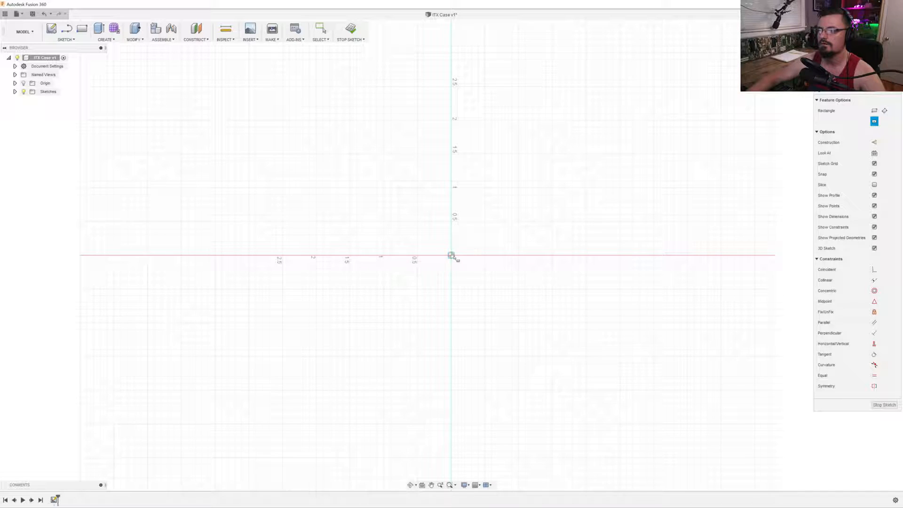
pyautogui.click(451, 255)
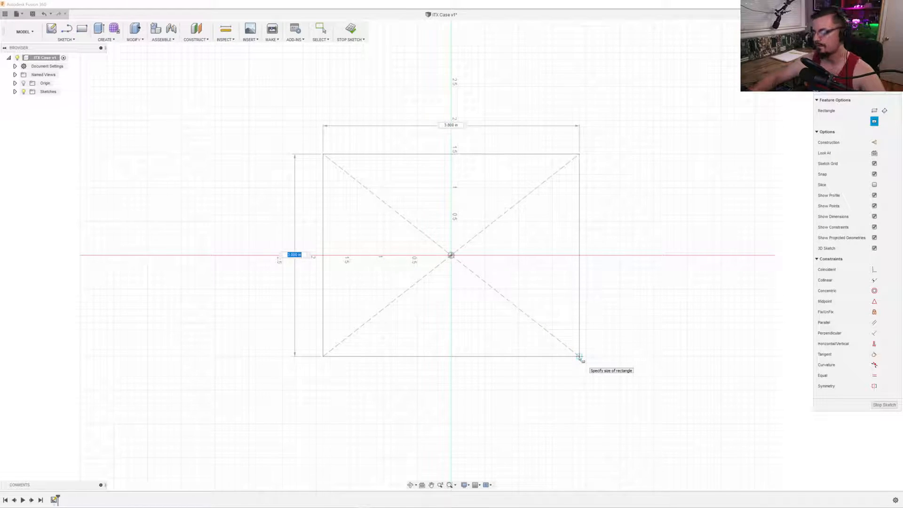
pyautogui.write('6.8')
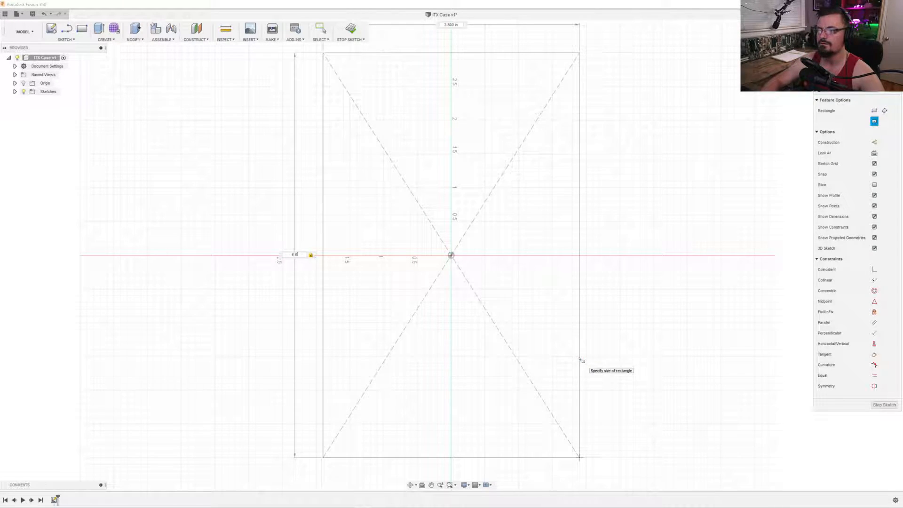
pyautogui.press('Tab')
pyautogui.write('6')
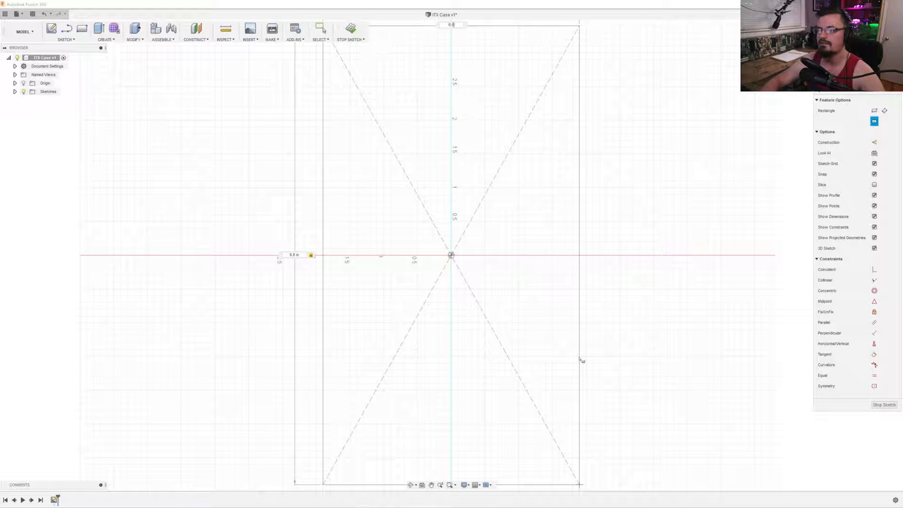
pyautogui.write('.8')
pyautogui.press('Return')
pyautogui.scroll(2, 532, 359)
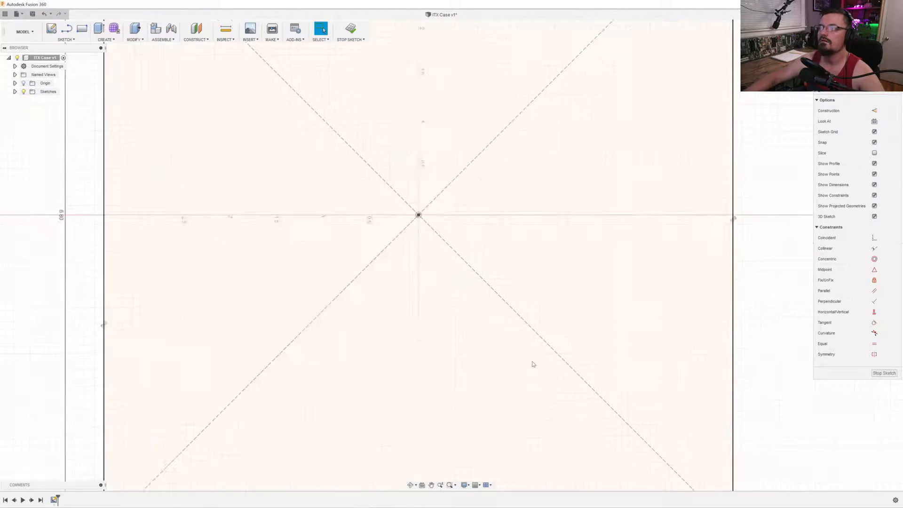
pyautogui.scroll(-5, 532, 358)
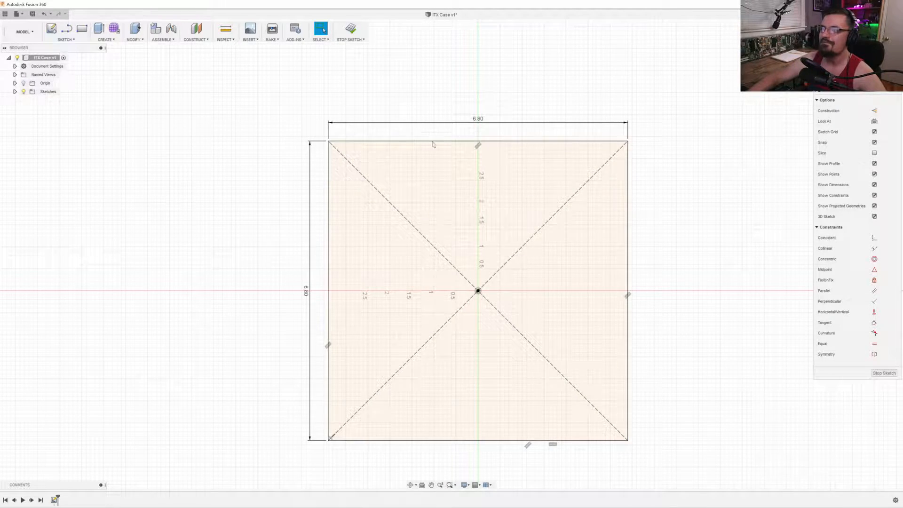
pyautogui.scroll(-3, 512, 169)
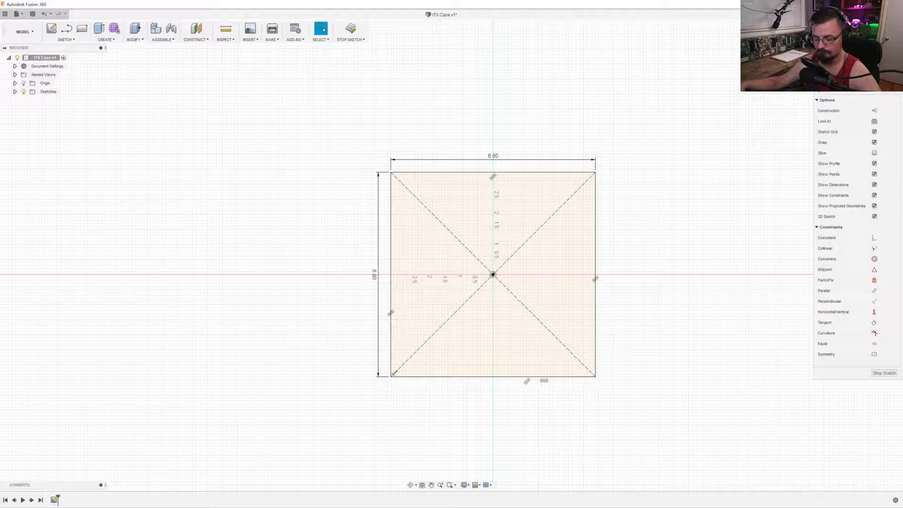
# Check the Mini-ITX dimension drawing and board photo on the SilverStone page, then return to the sketch.
pyautogui.hotkey('alt', 'Tab')
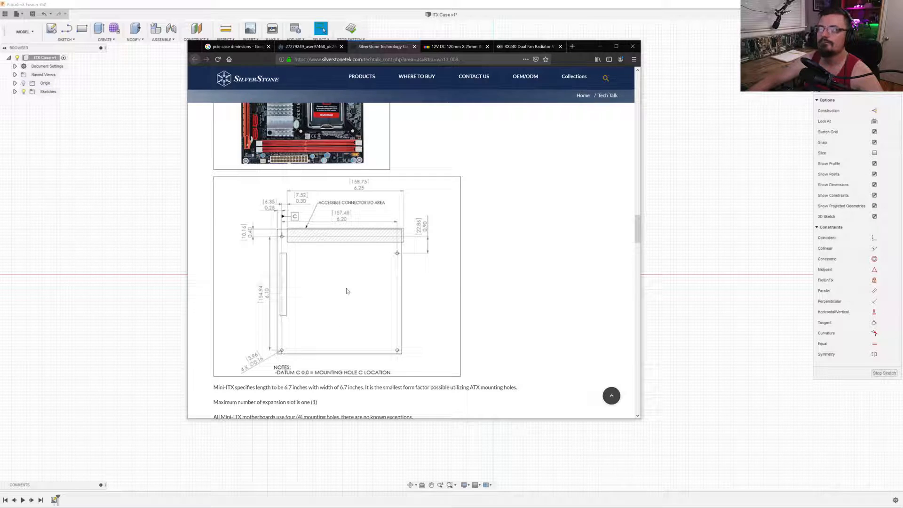
pyautogui.scroll(4, 346, 291)
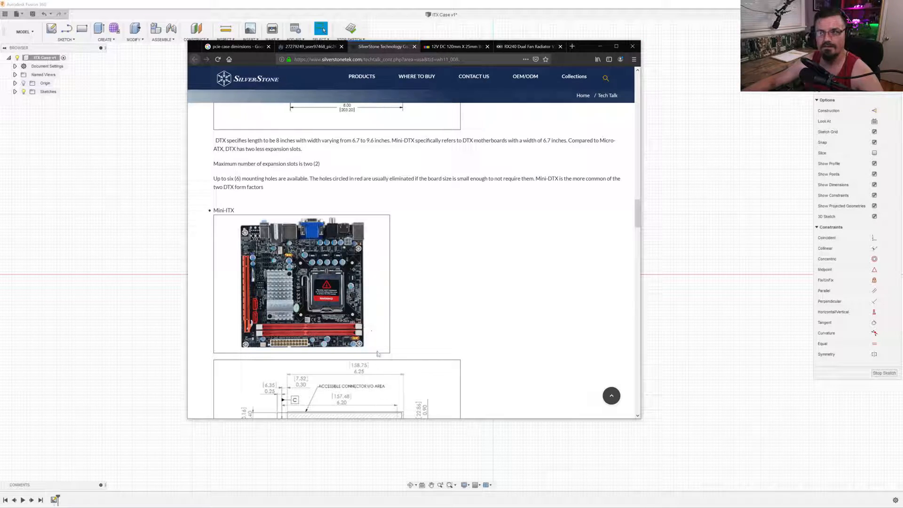
pyautogui.click(599, 46)
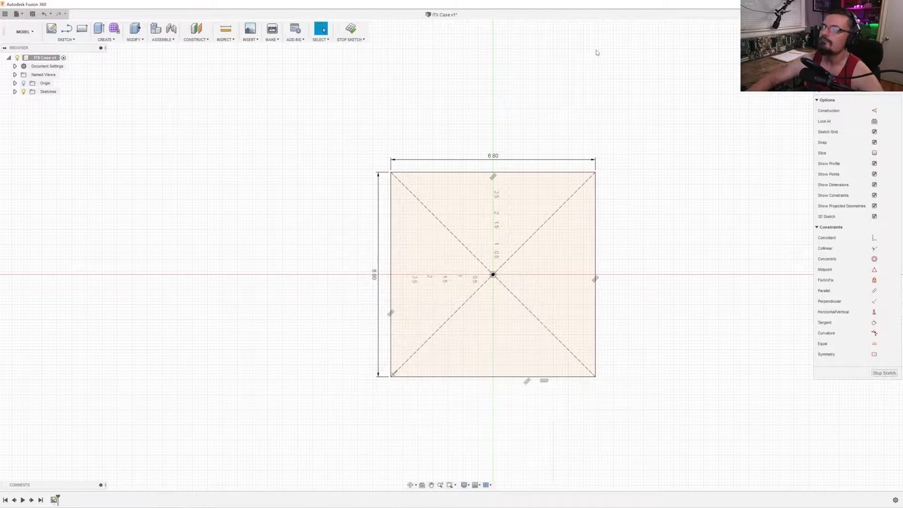
pyautogui.click(66, 39)
pyautogui.moveTo(73, 65)
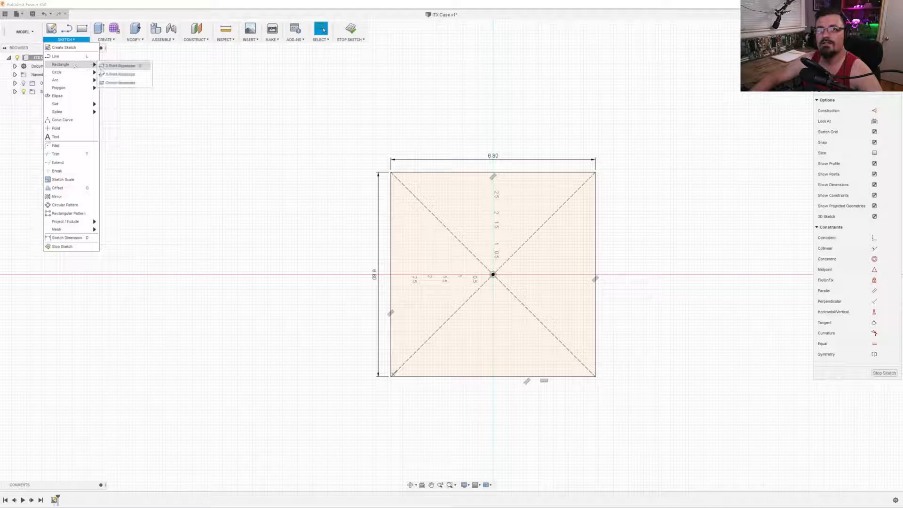
pyautogui.click(115, 82)
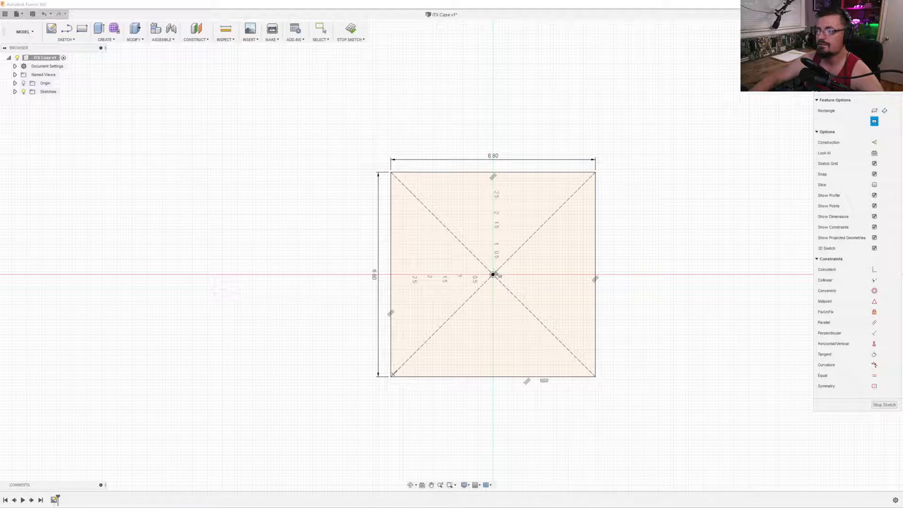
pyautogui.click(492, 274)
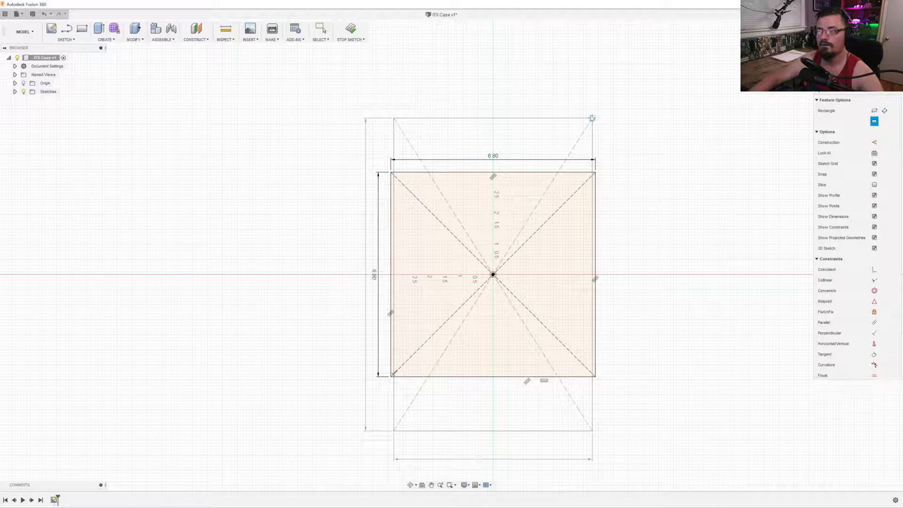
pyautogui.press('Escape')
pyautogui.click(66, 39)
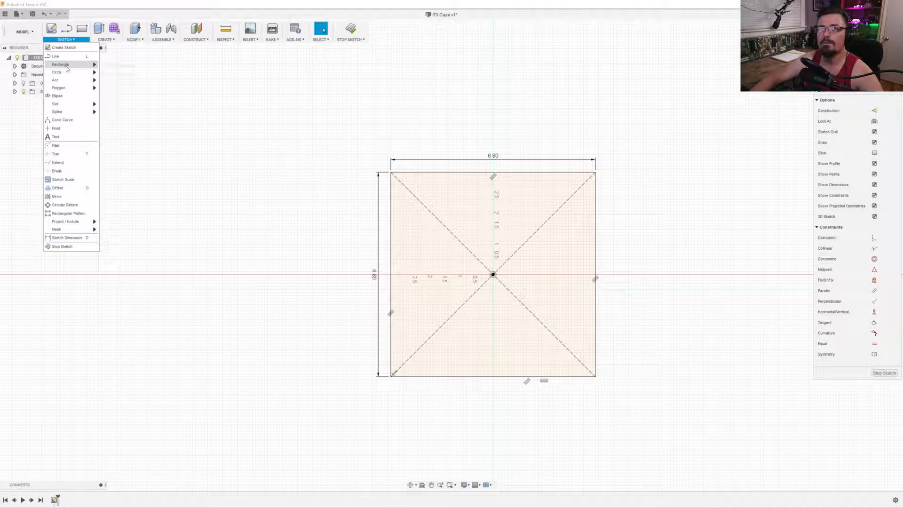
pyautogui.moveTo(67, 65)
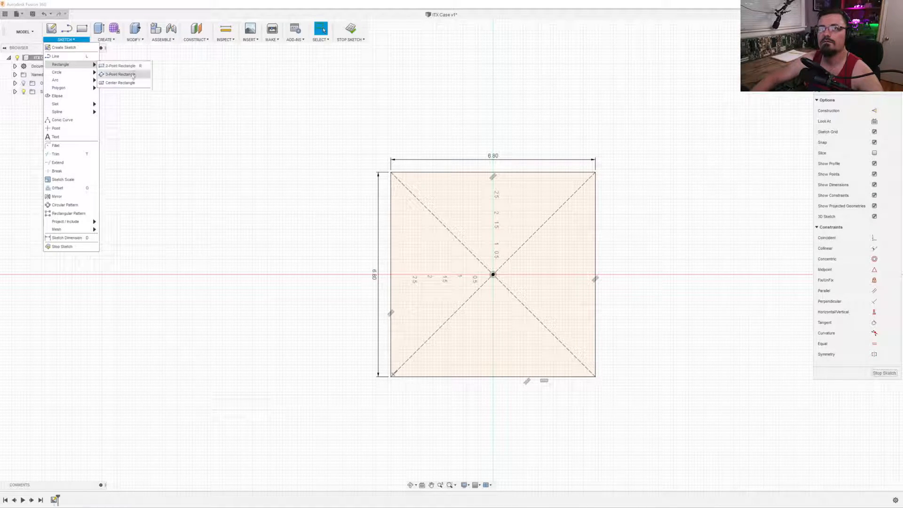
pyautogui.click(132, 76)
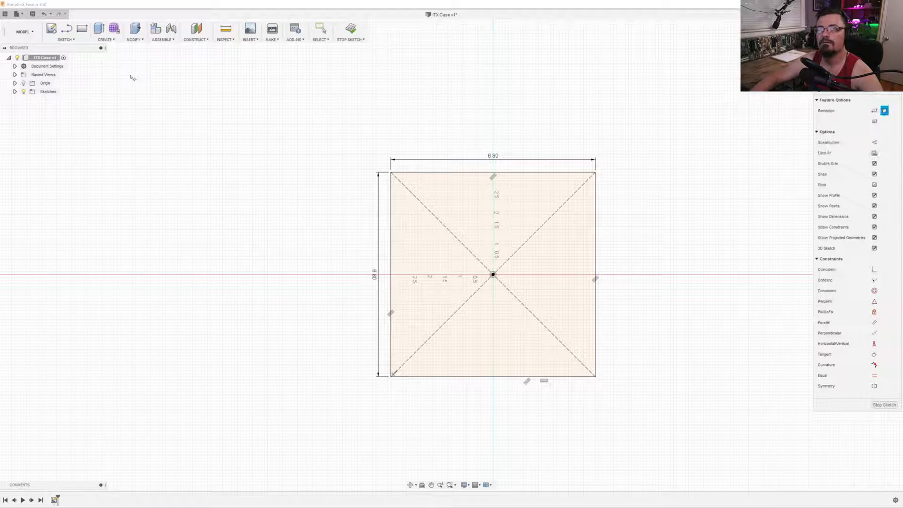
pyautogui.click(391, 275)
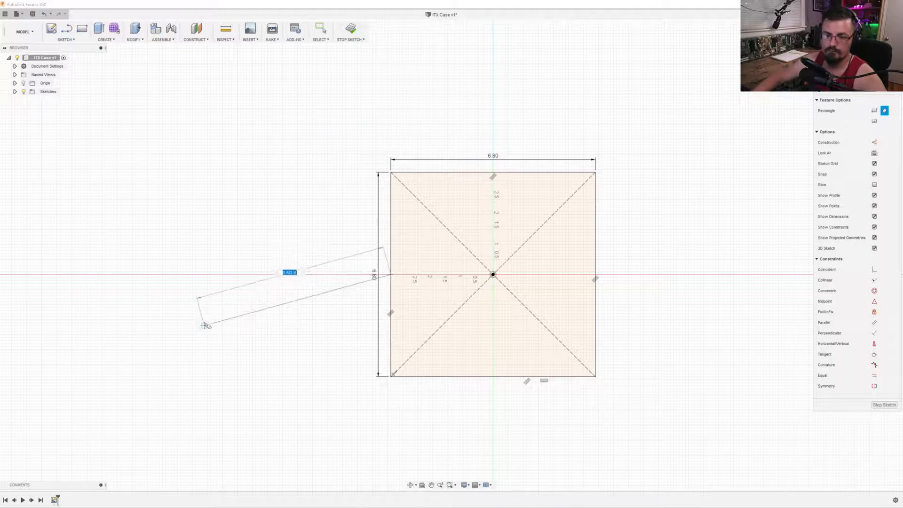
pyautogui.press('Escape')
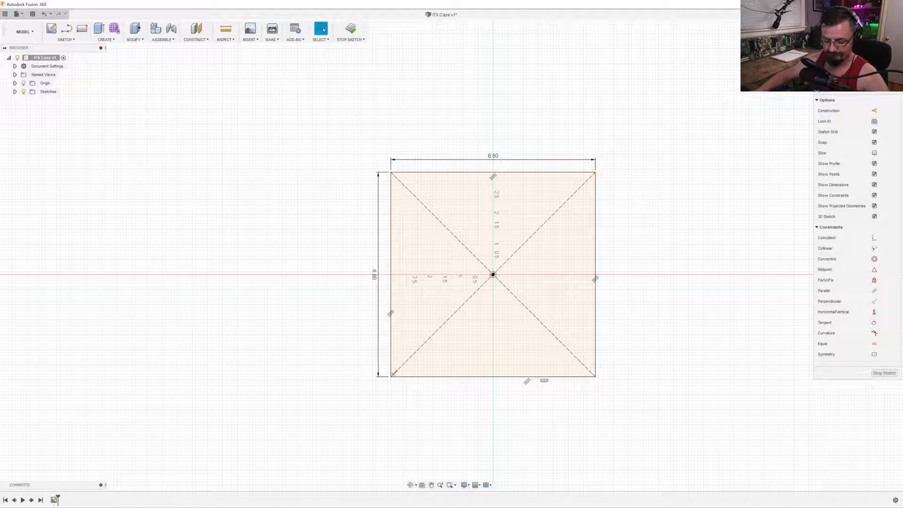
# Open the Windows Calculator and add 45 and 25.
pyautogui.press('super')
pyautogui.write('c')
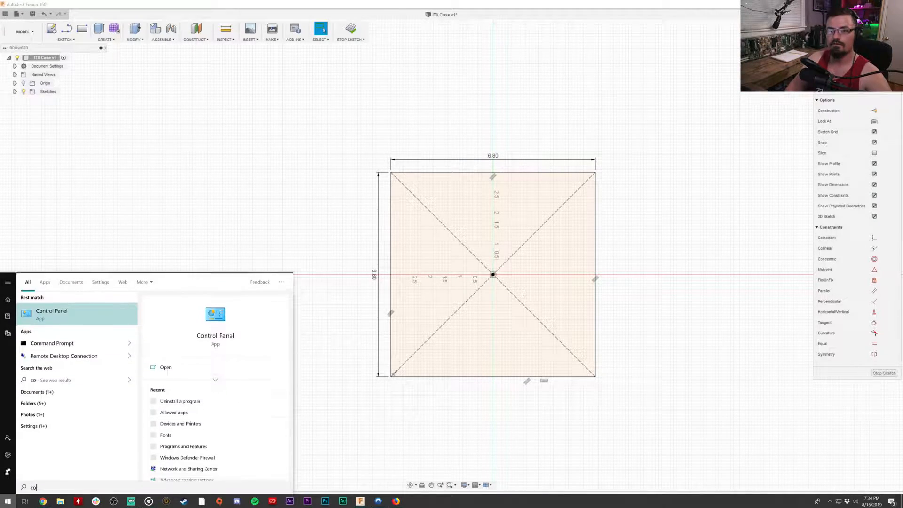
pyautogui.write('al')
pyautogui.press('Return')
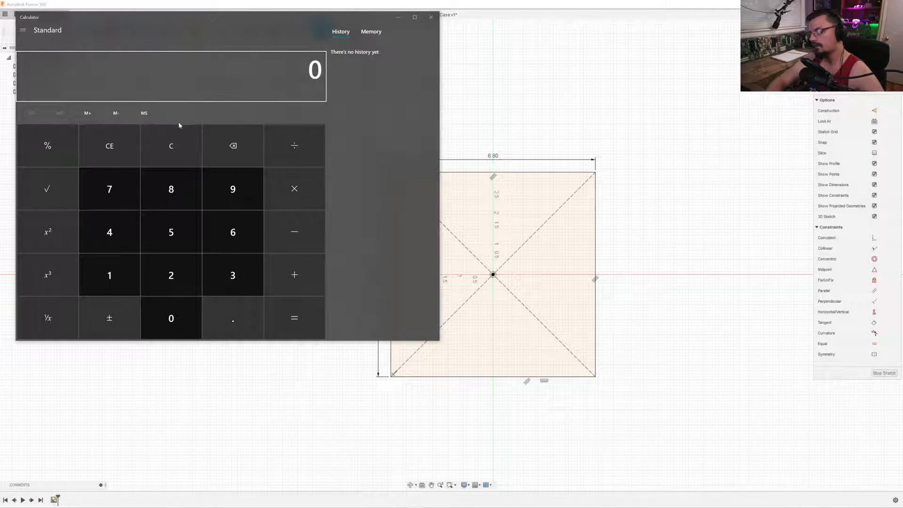
pyautogui.write('45')
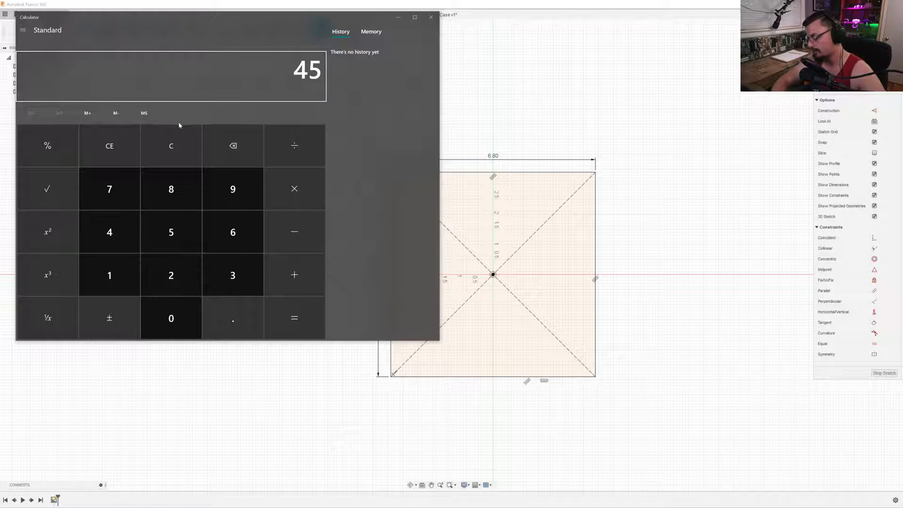
pyautogui.write(' + 25')
pyautogui.press('Return')
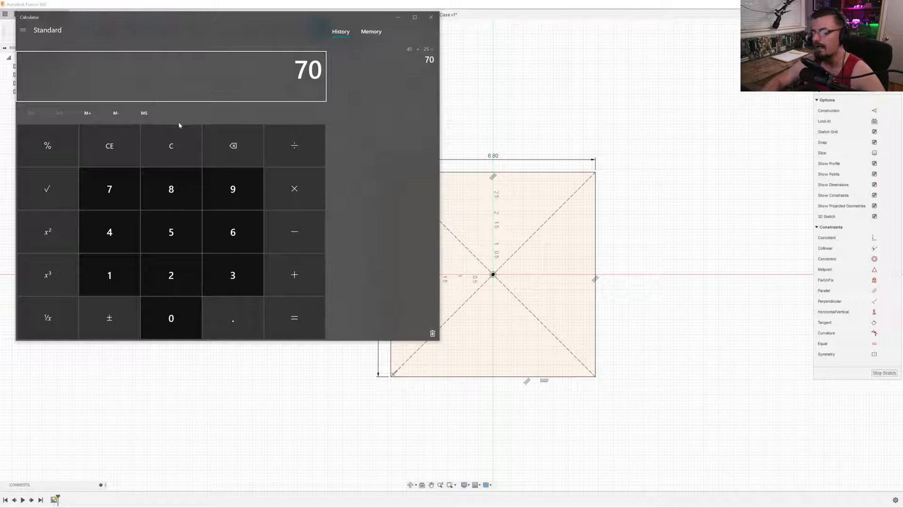
# Clear the calculator, multiply 75 by 0.0394 to convert millimetres to inches, and close it.
pyautogui.click(183, 154)
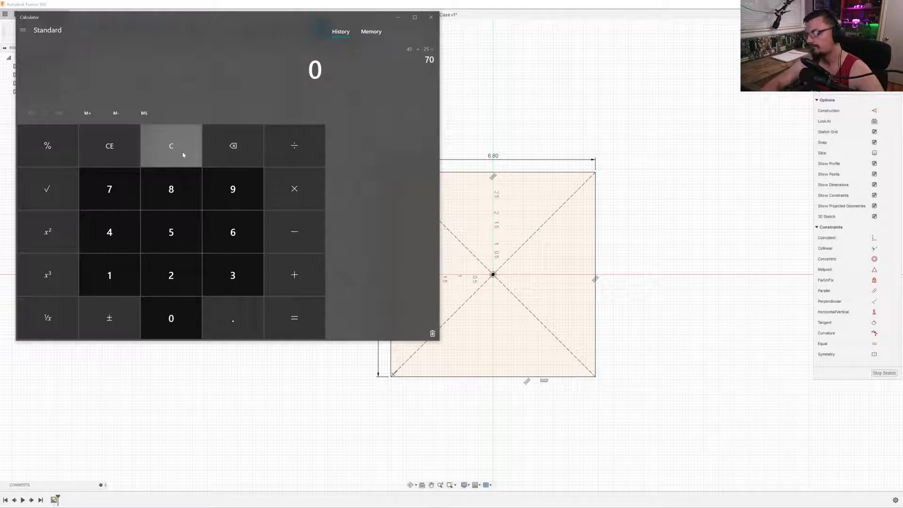
pyautogui.write('75')
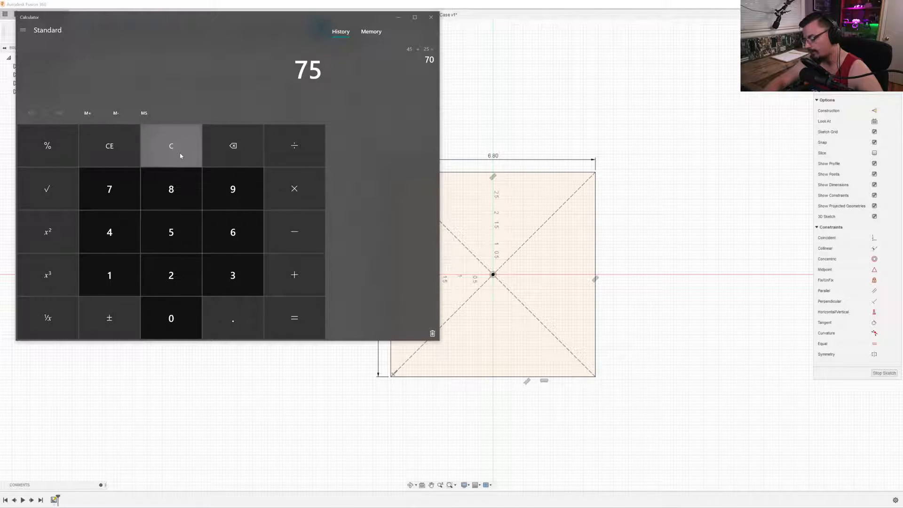
pyautogui.write('*.0394')
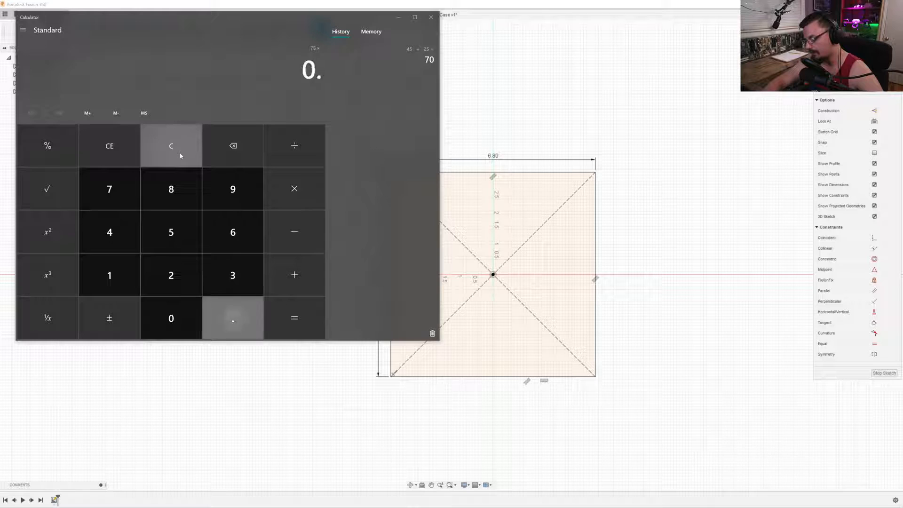
pyautogui.press('Return')
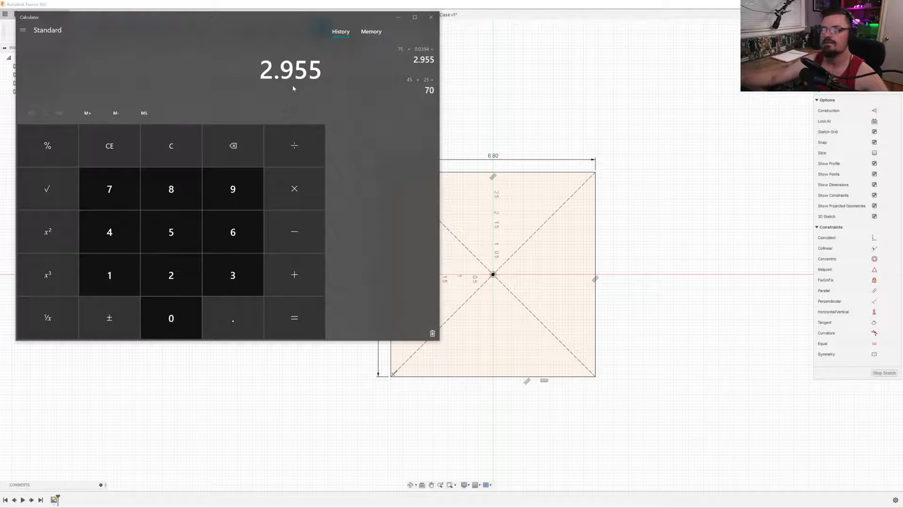
pyautogui.click(430, 17)
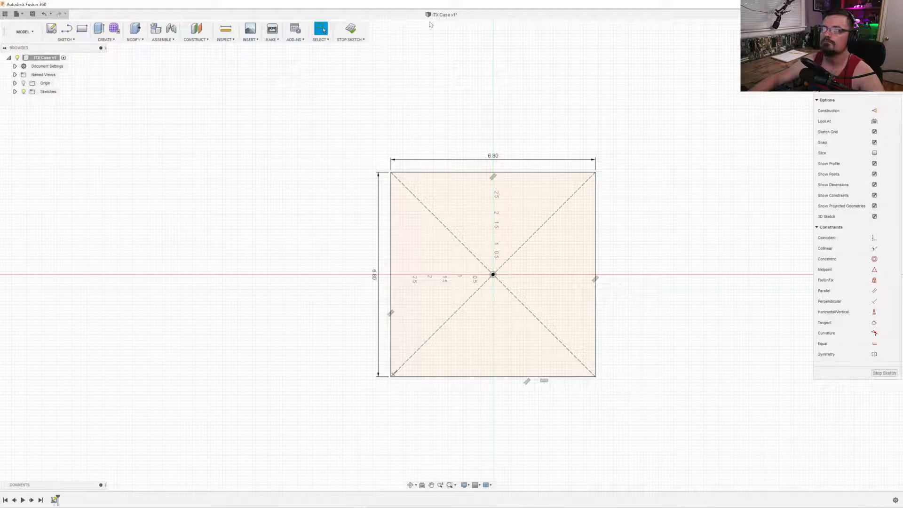
# Try sketching a center rectangle 6.8 in wide and 12.8 in tall from the origin, and undo it.
pyautogui.click(66, 40)
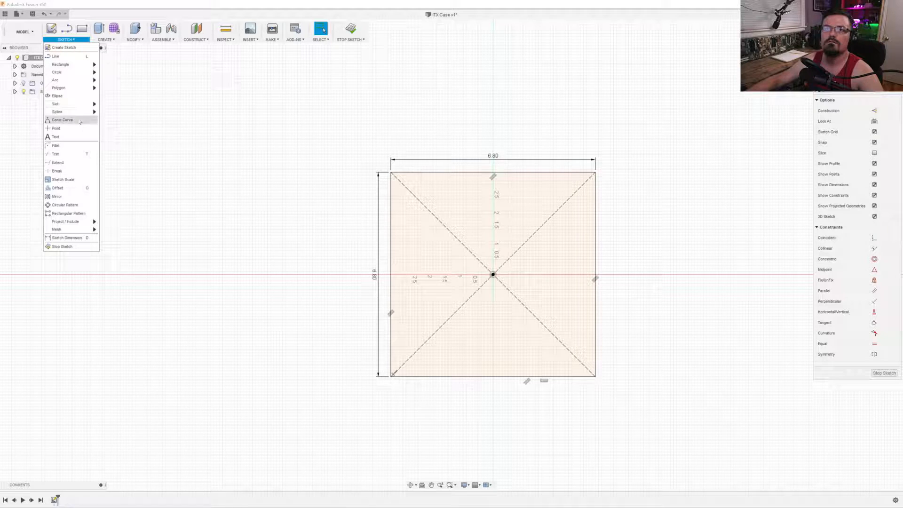
pyautogui.moveTo(76, 65)
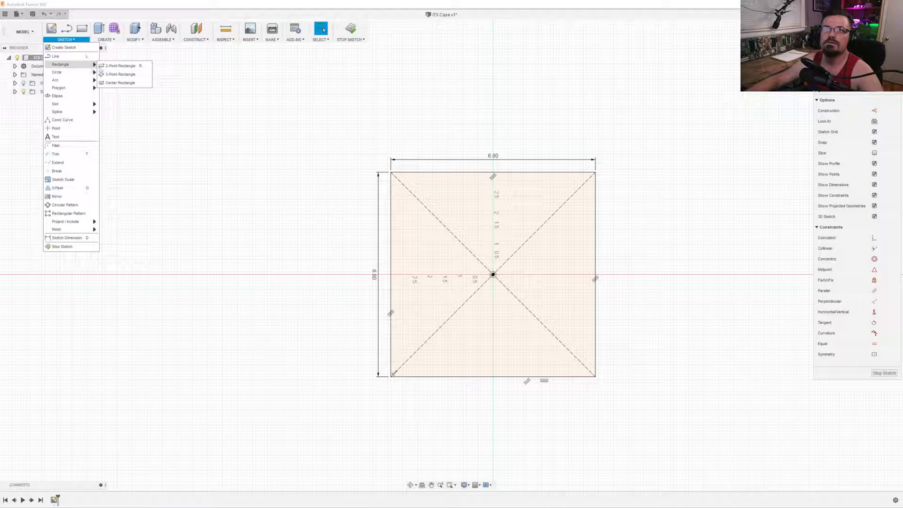
pyautogui.click(124, 66)
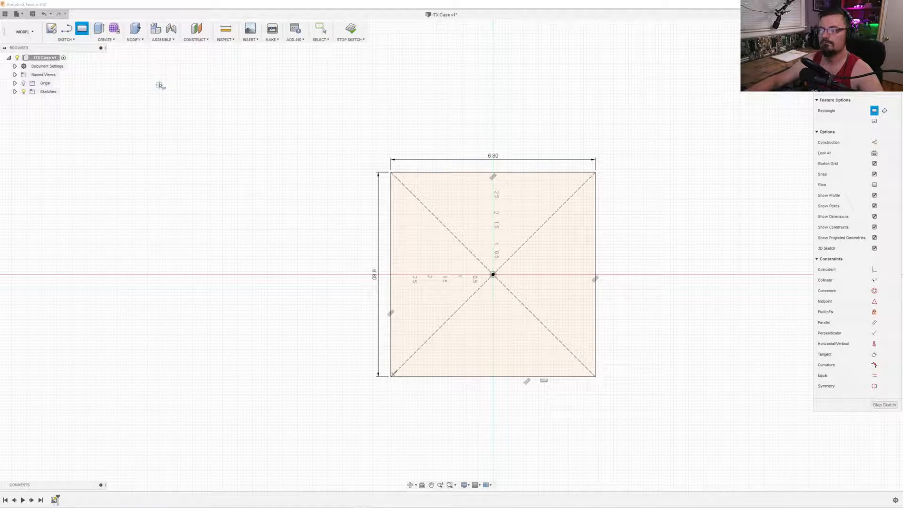
pyautogui.click(66, 40)
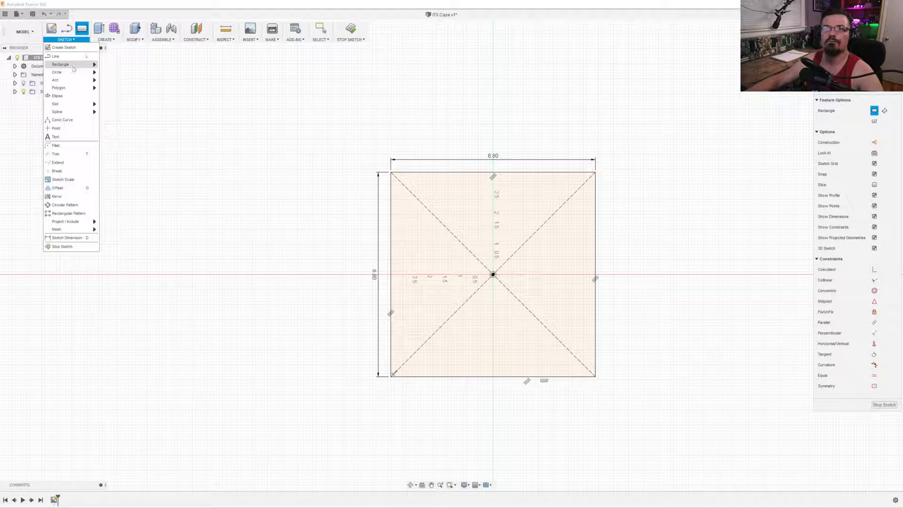
pyautogui.click(117, 82)
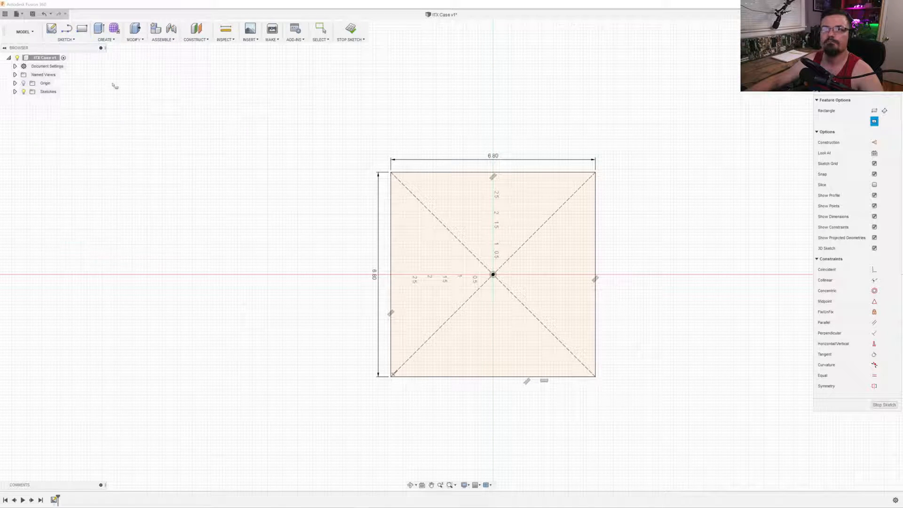
pyautogui.click(494, 274)
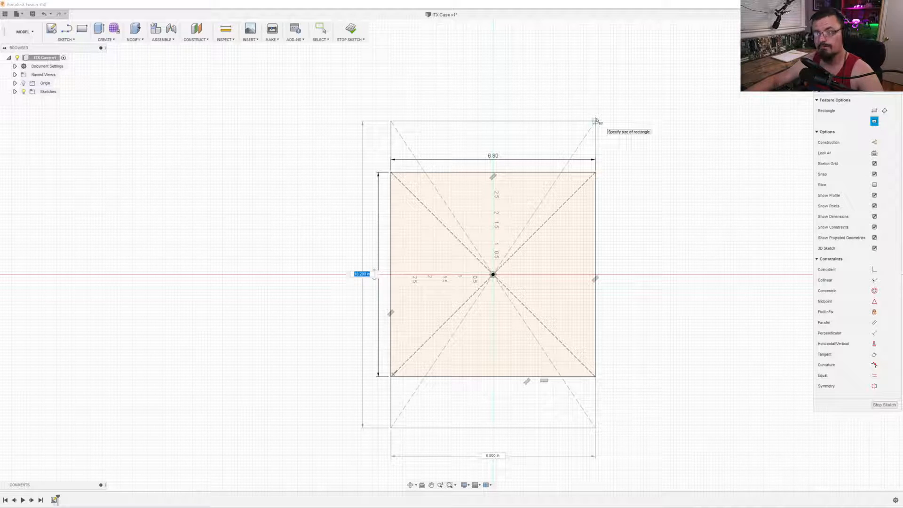
pyautogui.press('BackSpace')
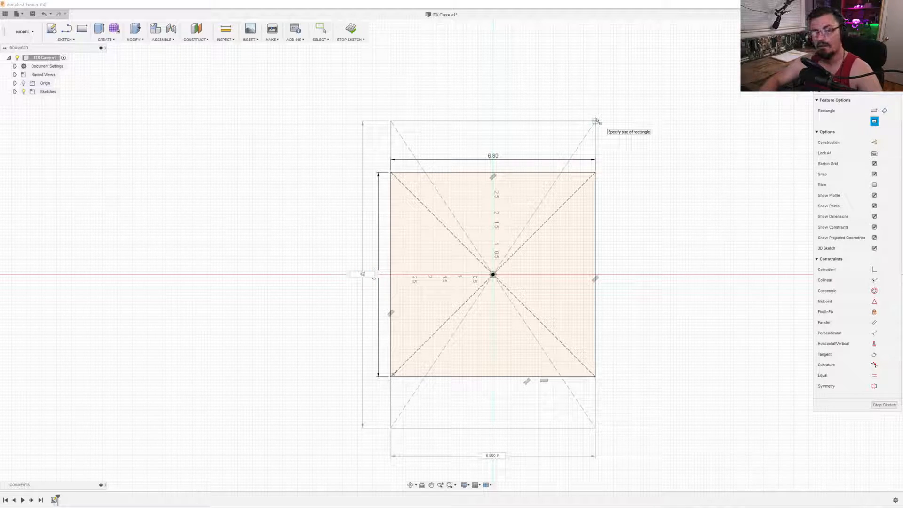
pyautogui.write('12.8')
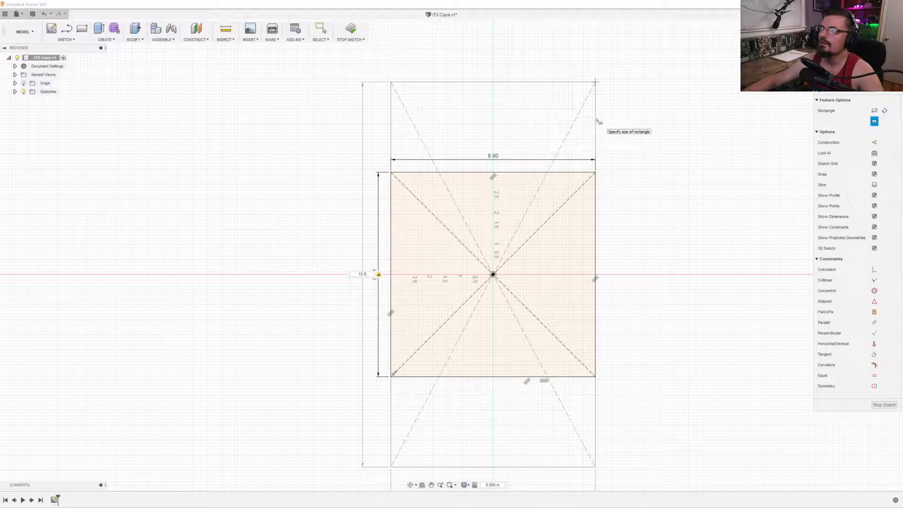
pyautogui.press('Return')
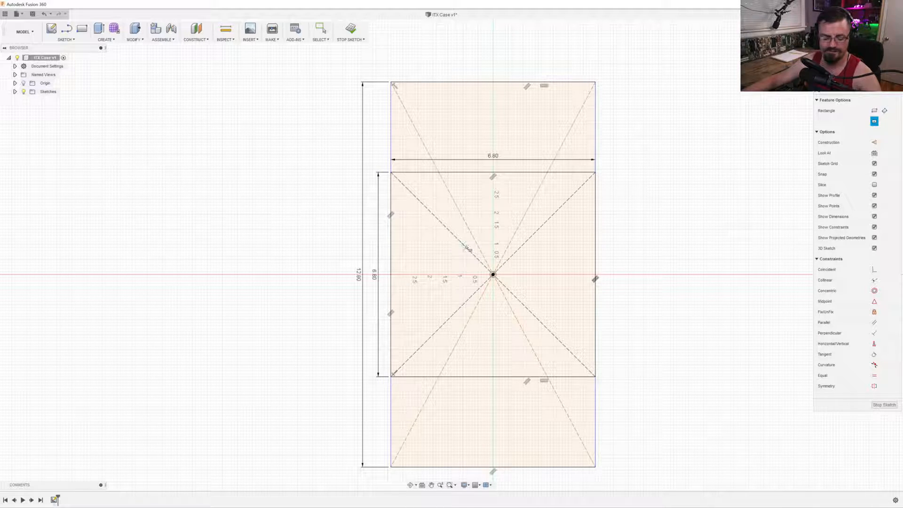
pyautogui.press('Escape')
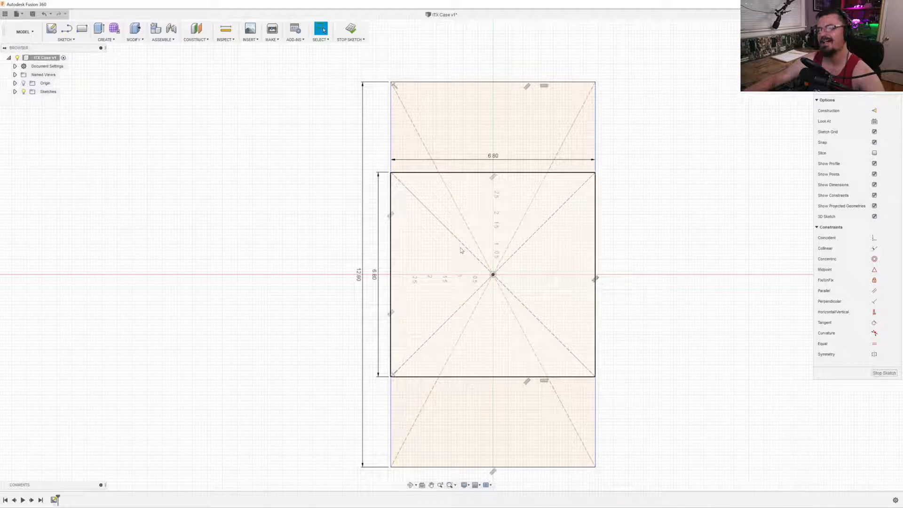
pyautogui.hotkey('ctrl', 'z')
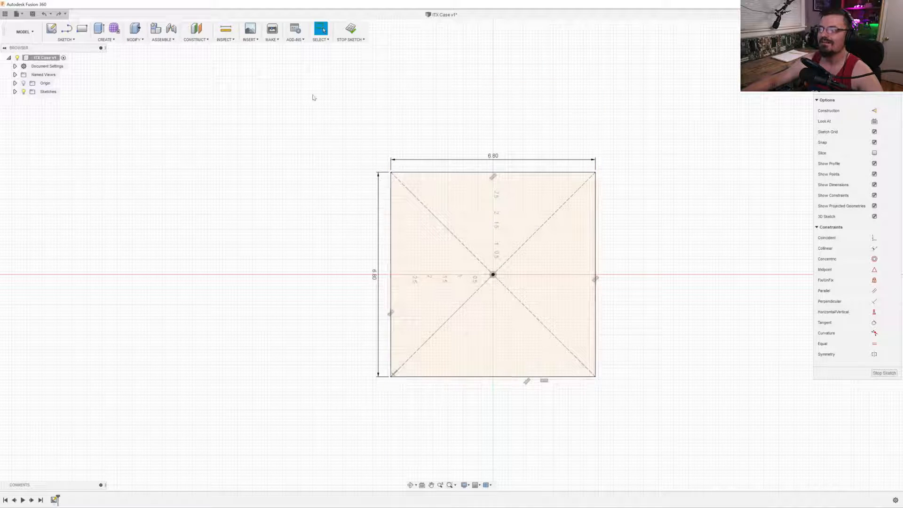
# Sketch a center rectangle on the origin, 12.8 in tall and matching the 6.8 in width of the motherboard square.
pyautogui.click(108, 39)
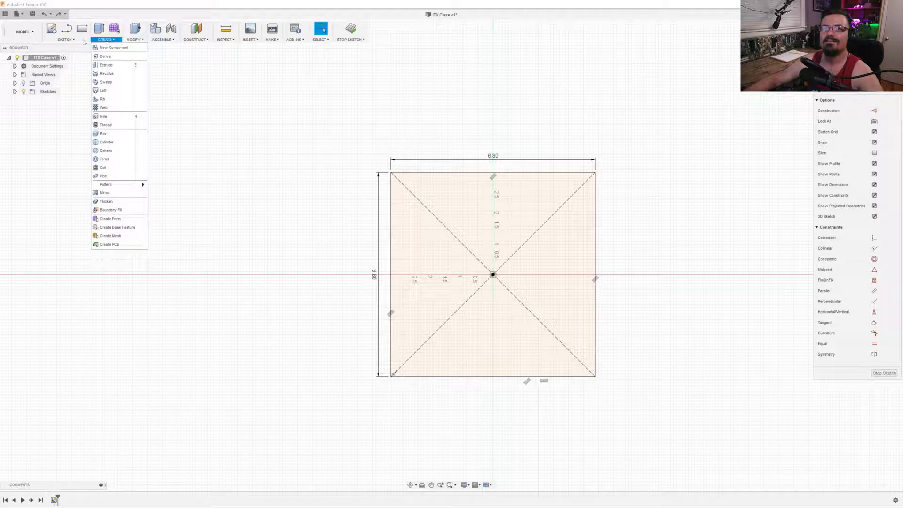
pyautogui.moveTo(66, 40)
pyautogui.moveTo(71, 65)
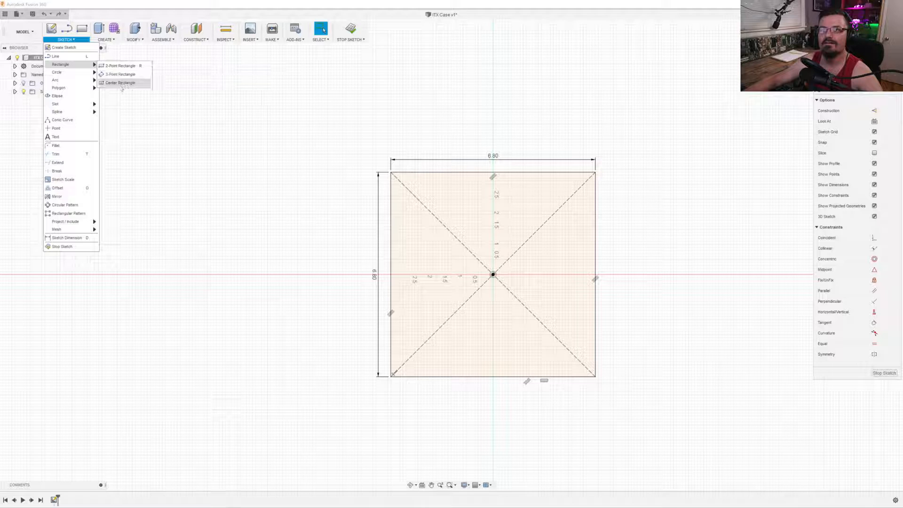
pyautogui.click(121, 82)
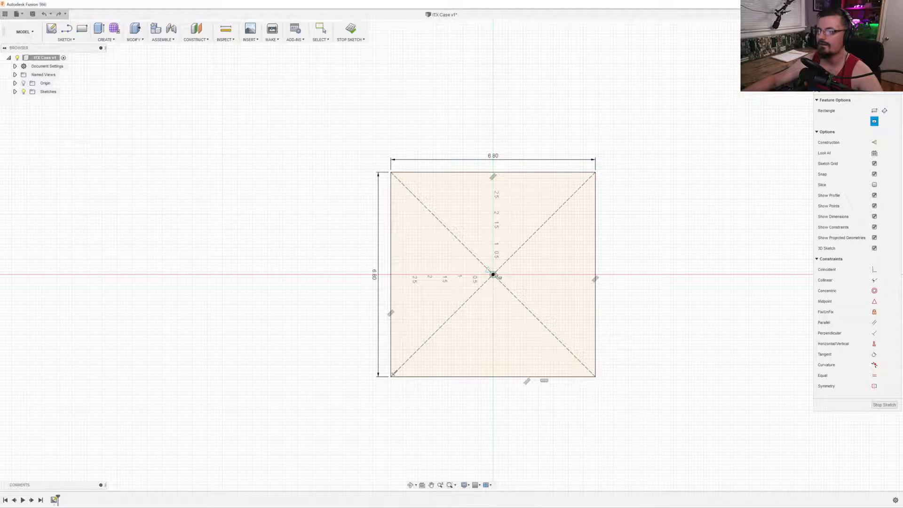
pyautogui.click(493, 275)
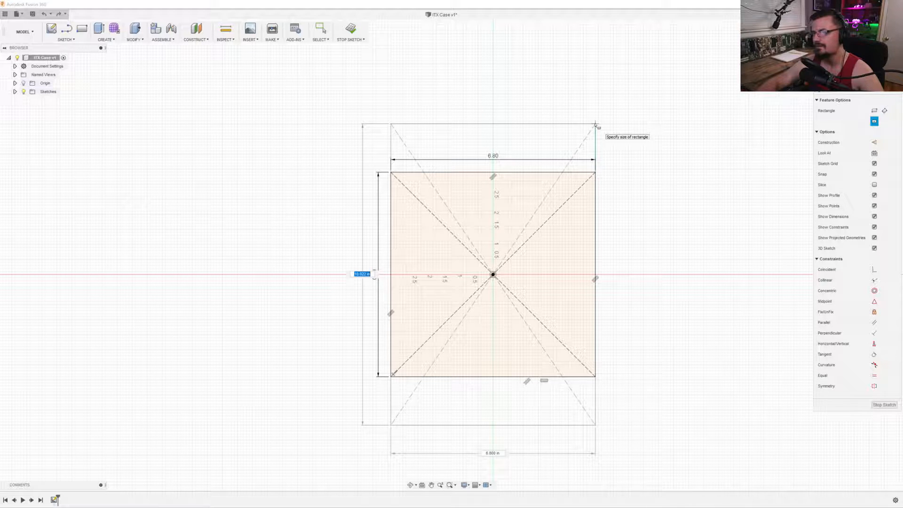
pyautogui.write('12.8')
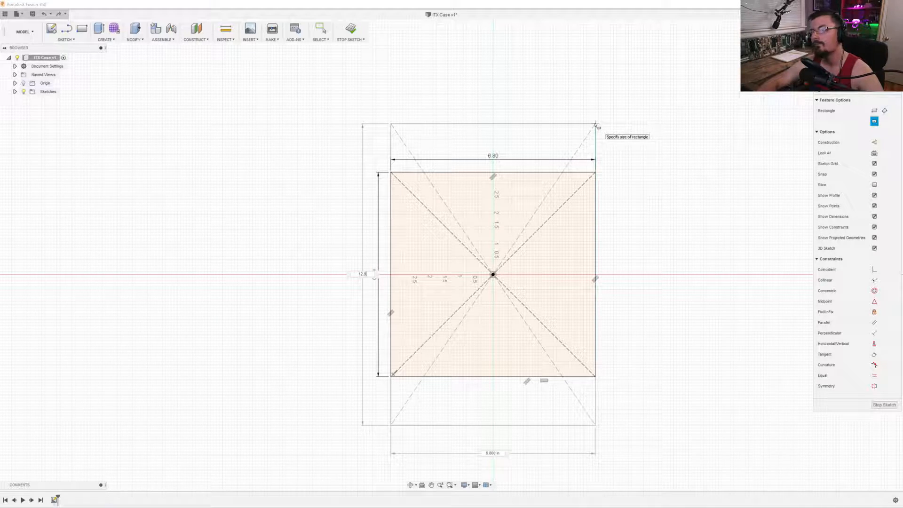
pyautogui.press('Tab')
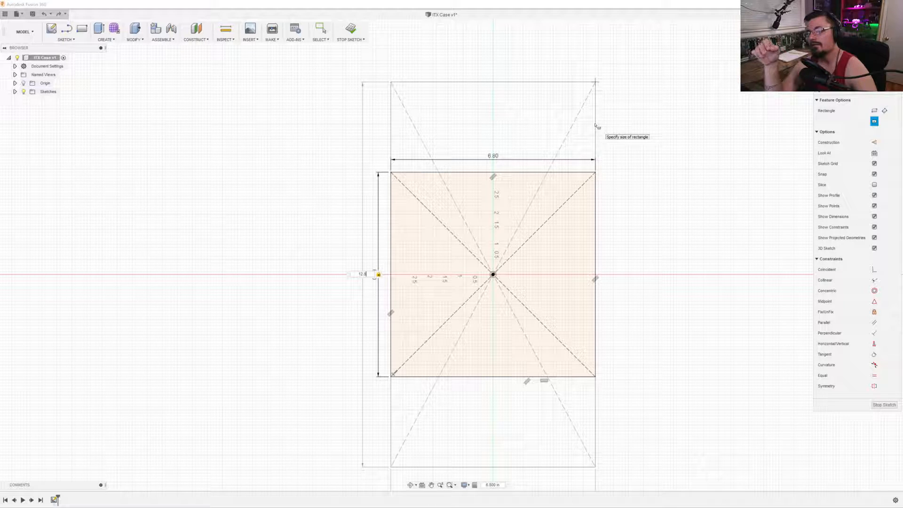
pyautogui.press('Return')
pyautogui.press('Escape')
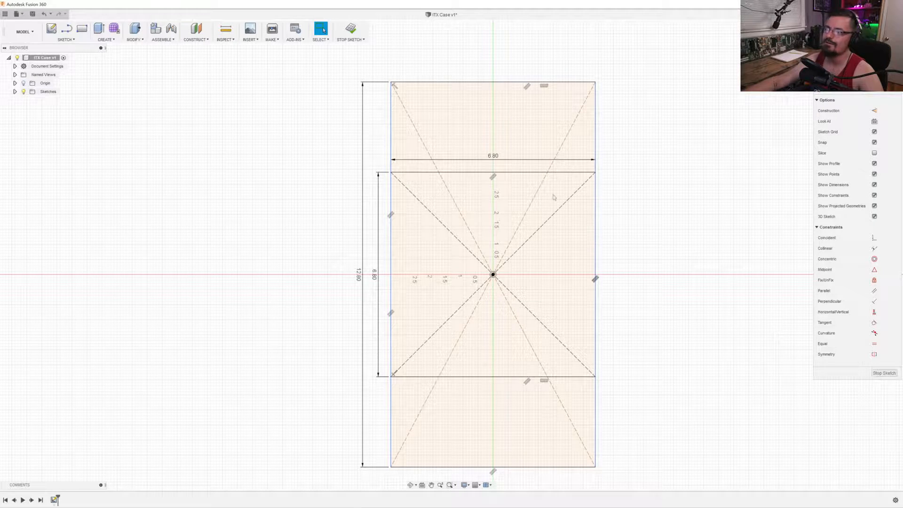
pyautogui.click(79, 41)
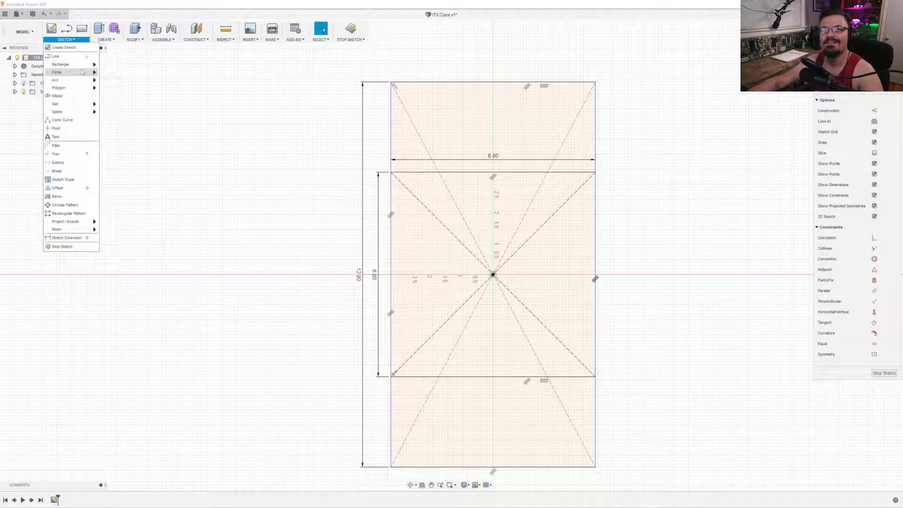
pyautogui.click(112, 66)
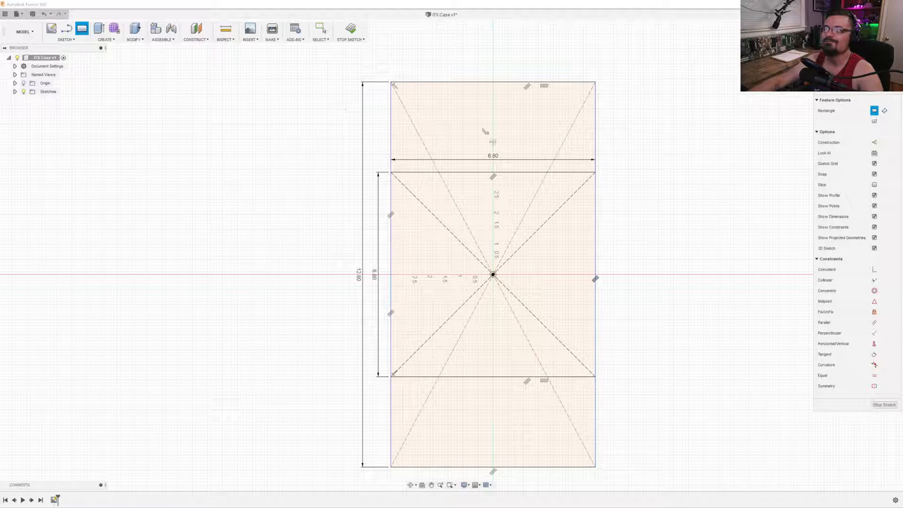
pyautogui.click(390, 53)
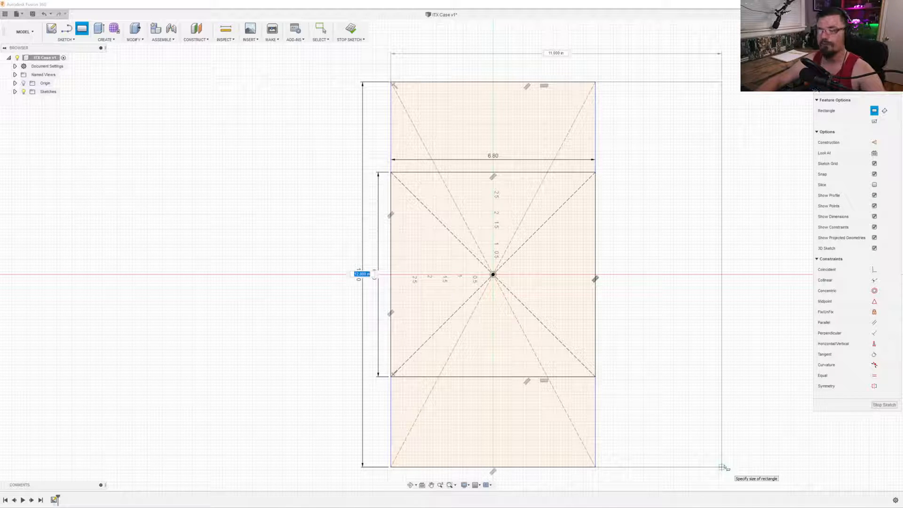
pyautogui.press('Tab')
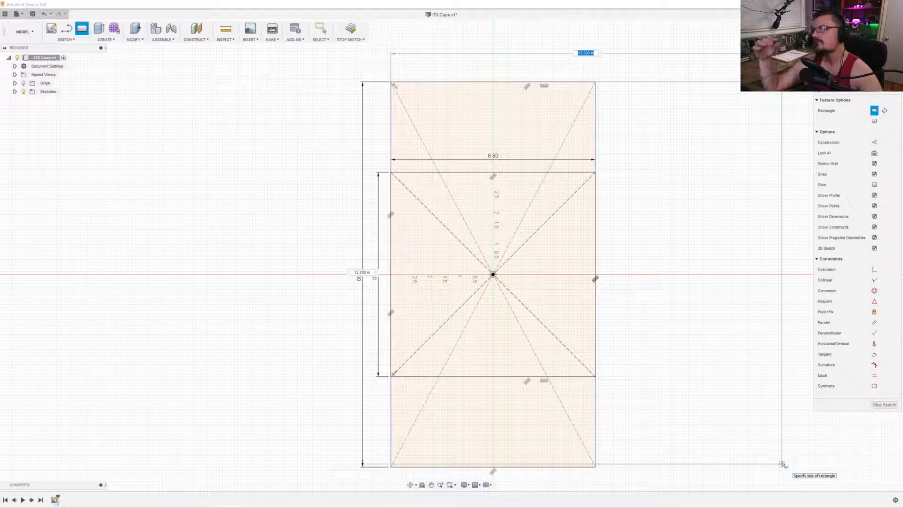
pyautogui.press('Escape')
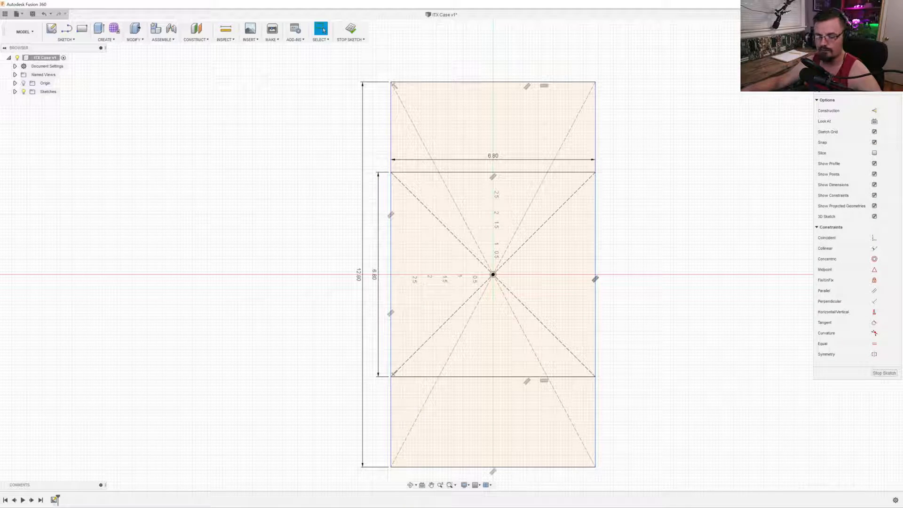
# Switch to the web browser, open newegg.com in a new tab in a maximized window, and dismiss the content-blocking notice.
pyautogui.hotkey('alt', 'Tab')
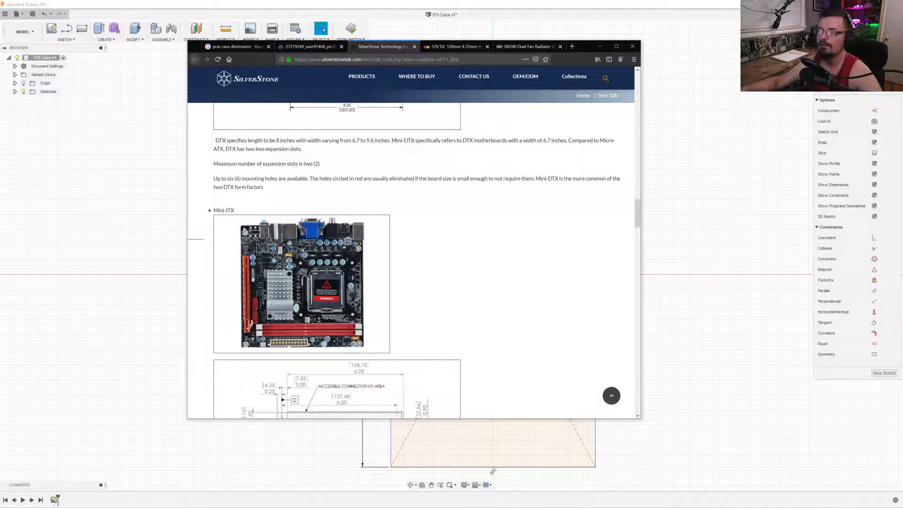
pyautogui.click(573, 47)
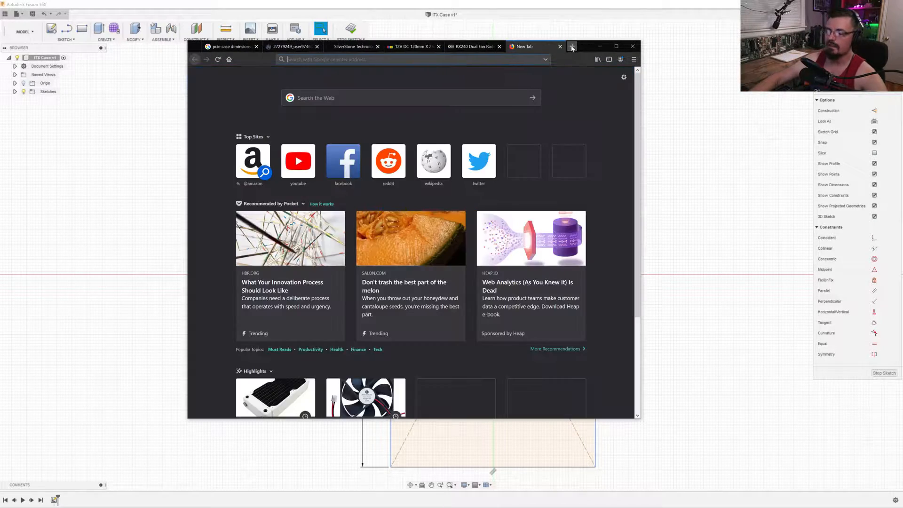
pyautogui.write('newe')
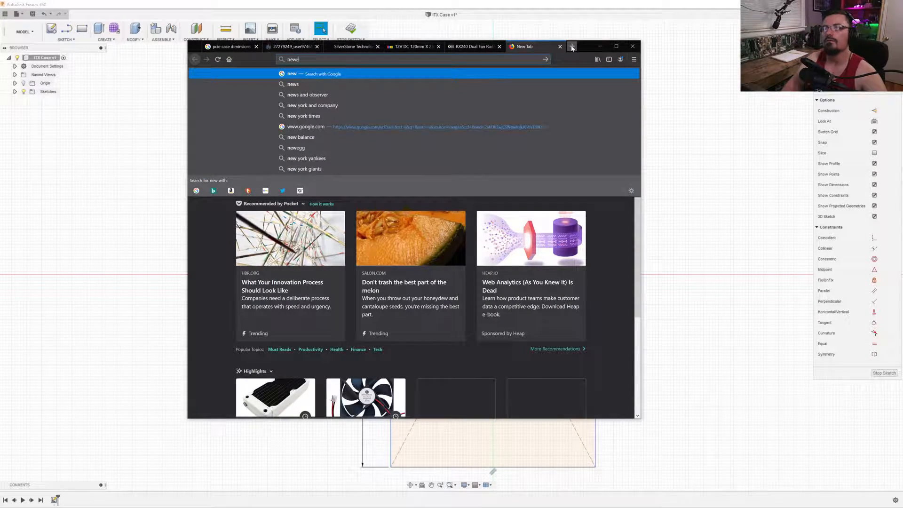
pyautogui.write('gg.com')
pyautogui.press('Return')
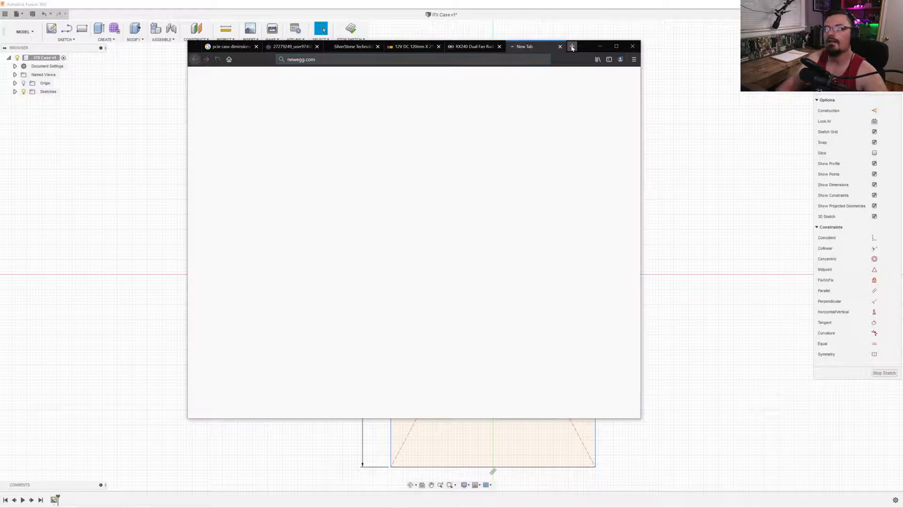
pyautogui.click(616, 47)
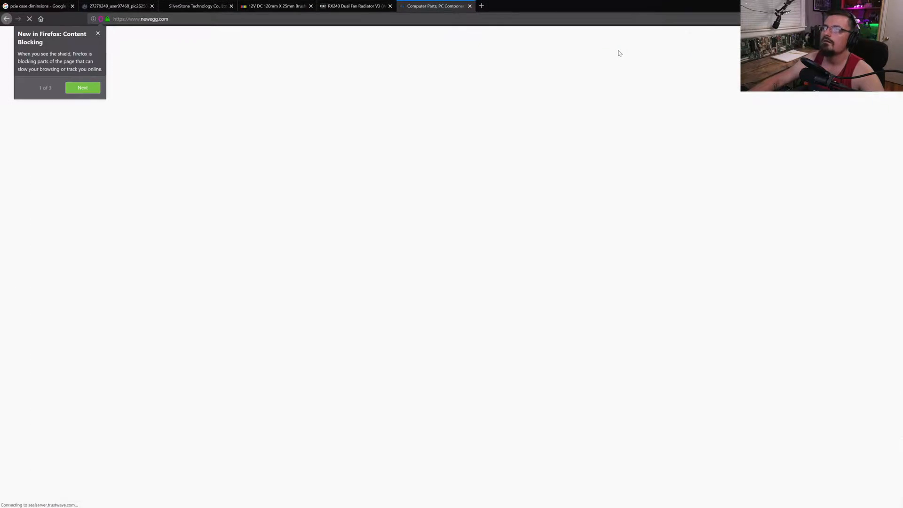
pyautogui.click(98, 33)
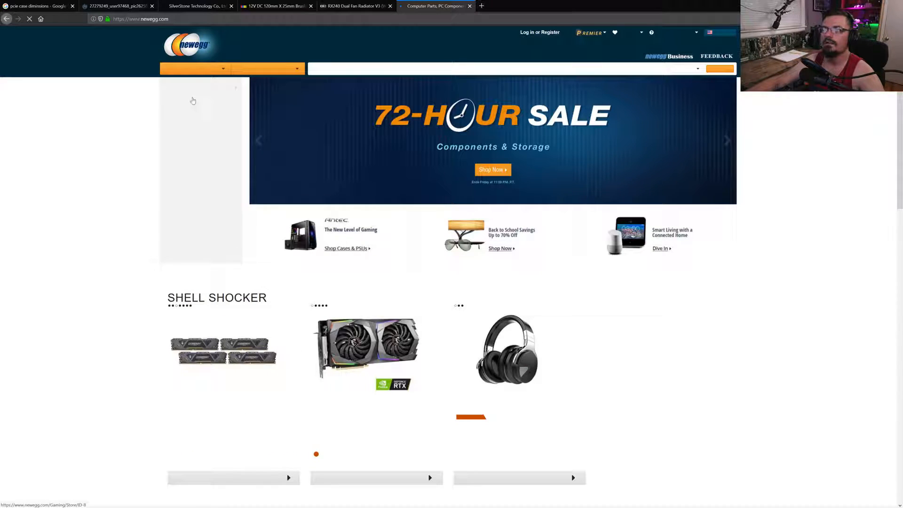
pyautogui.click(191, 73)
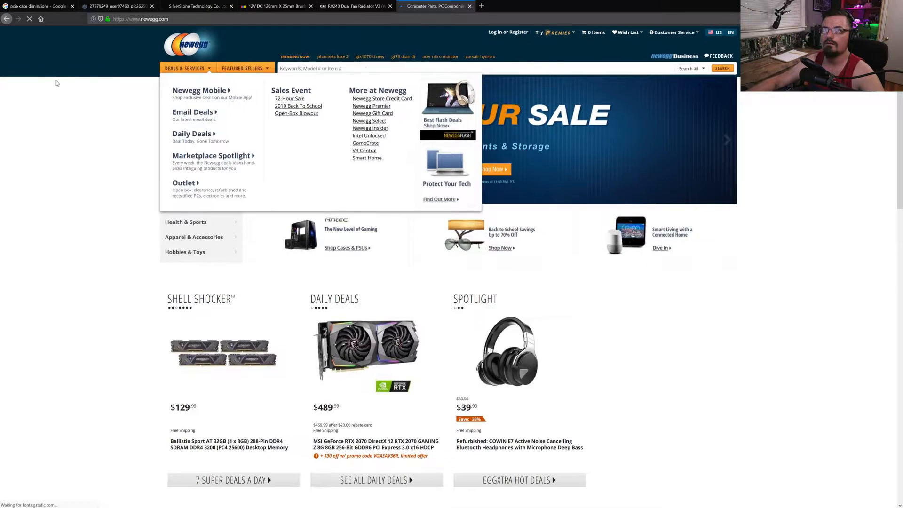
pyautogui.moveTo(197, 105)
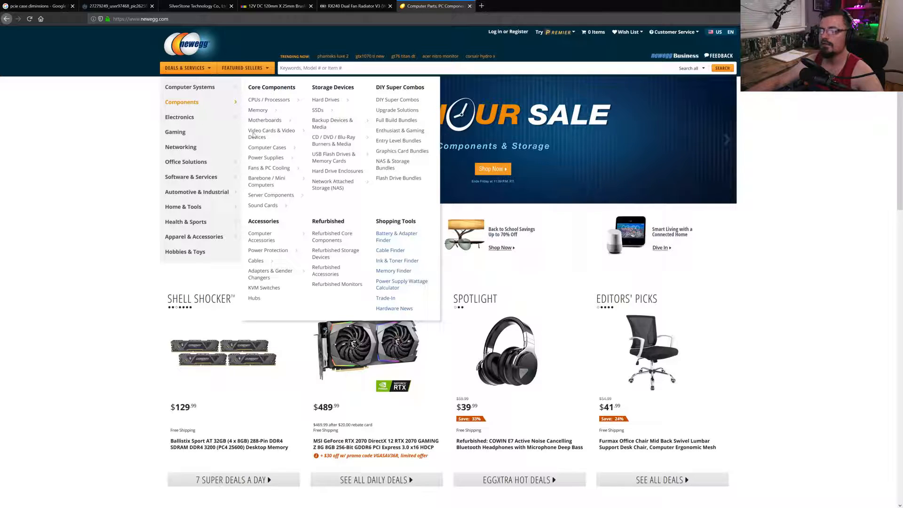
pyautogui.click(252, 134)
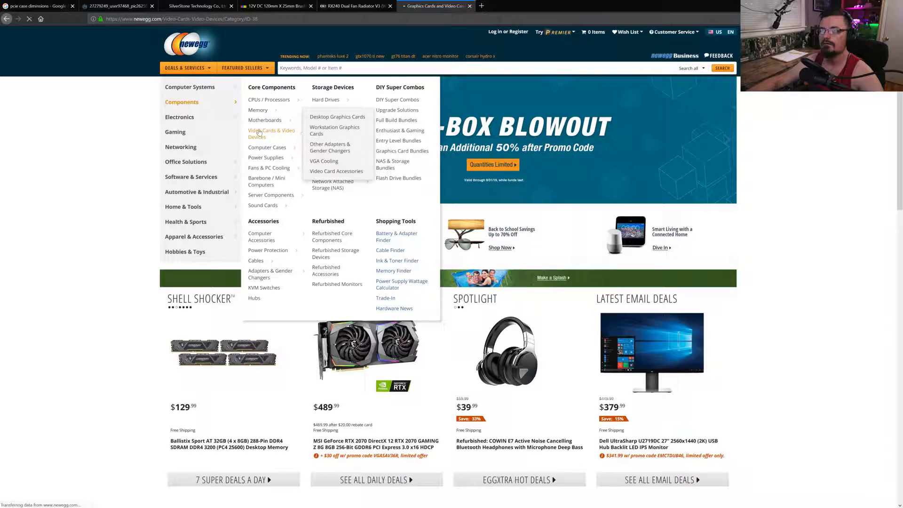
pyautogui.click(213, 142)
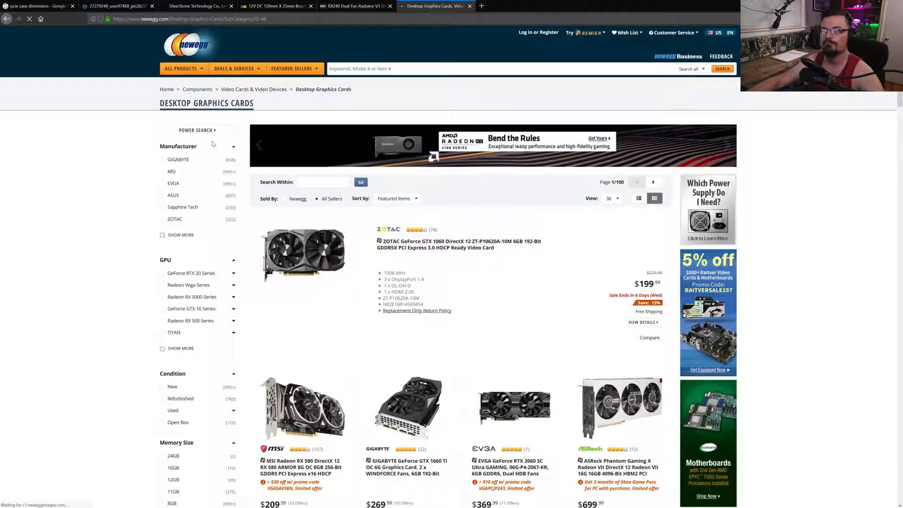
# Filter the desktop graphics cards to the GeForce RTX 2080 Ti GPU.
pyautogui.scroll(-10, 376, 255)
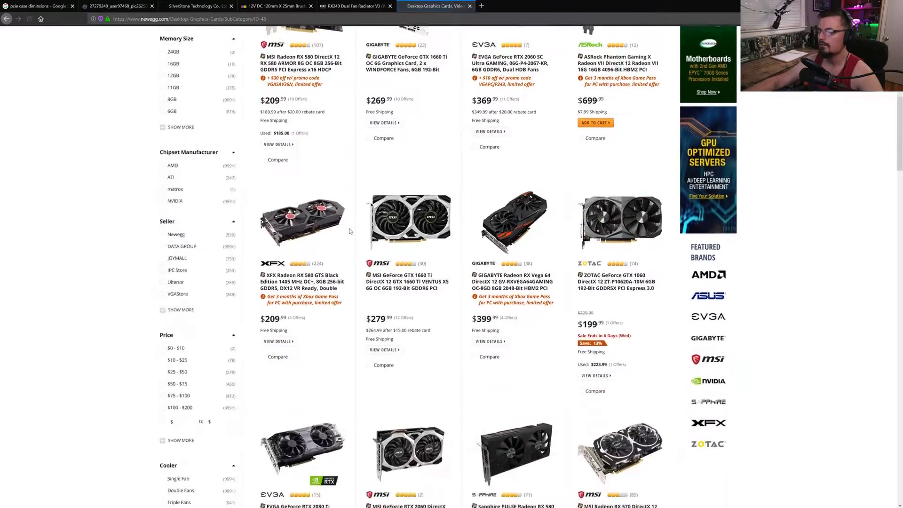
pyautogui.scroll(-1, 327, 221)
pyautogui.scroll(6, 325, 219)
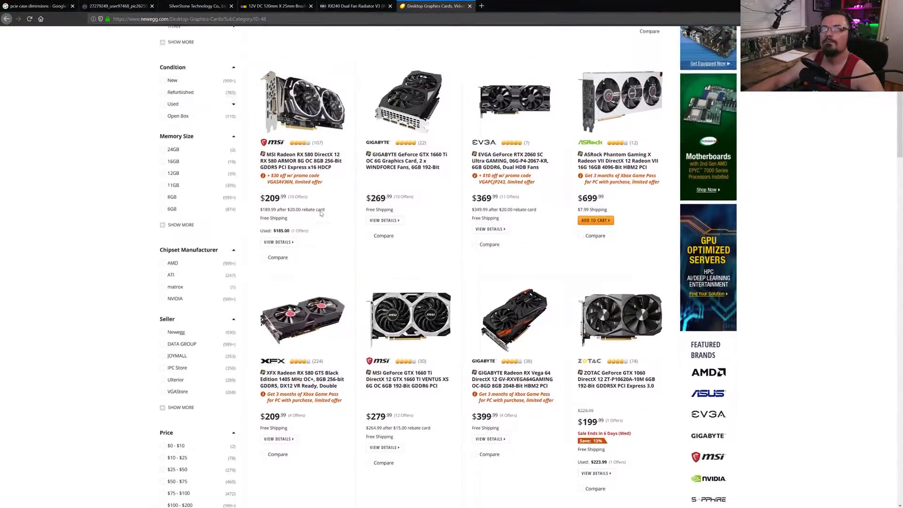
pyautogui.scroll(4, 322, 215)
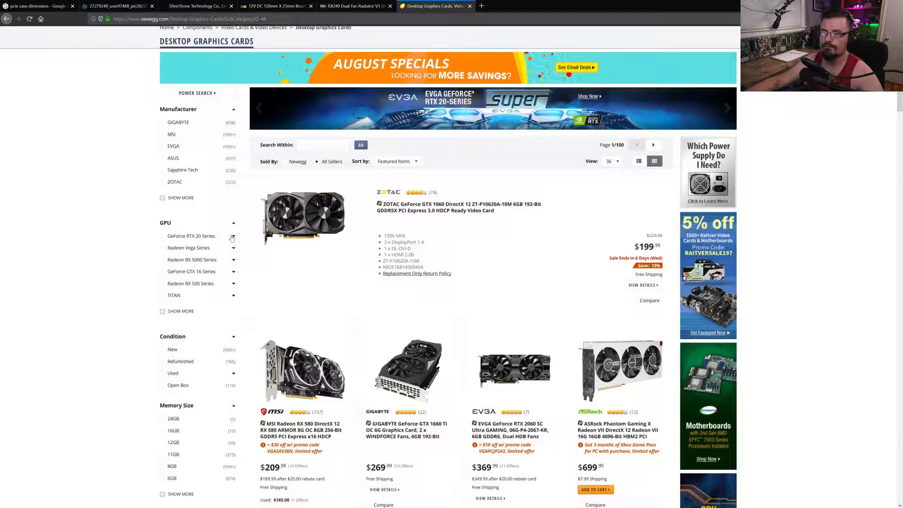
pyautogui.click(234, 238)
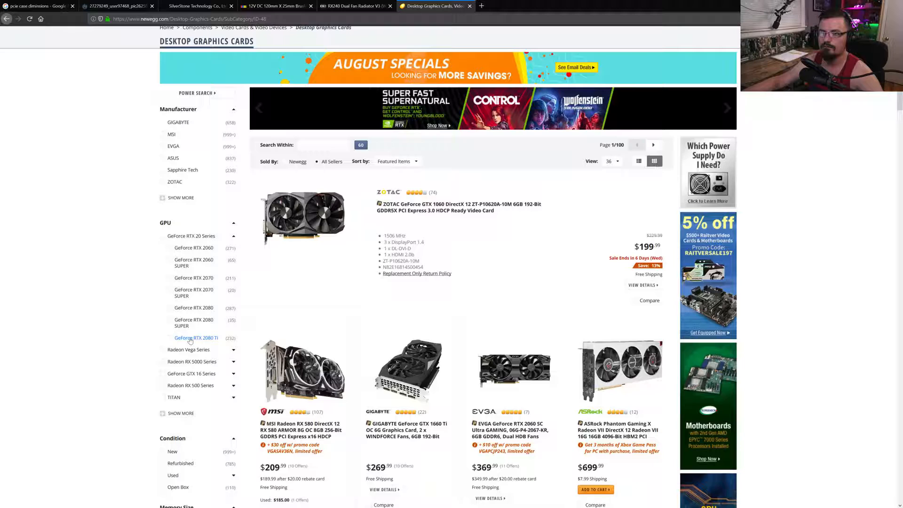
pyautogui.click(190, 340)
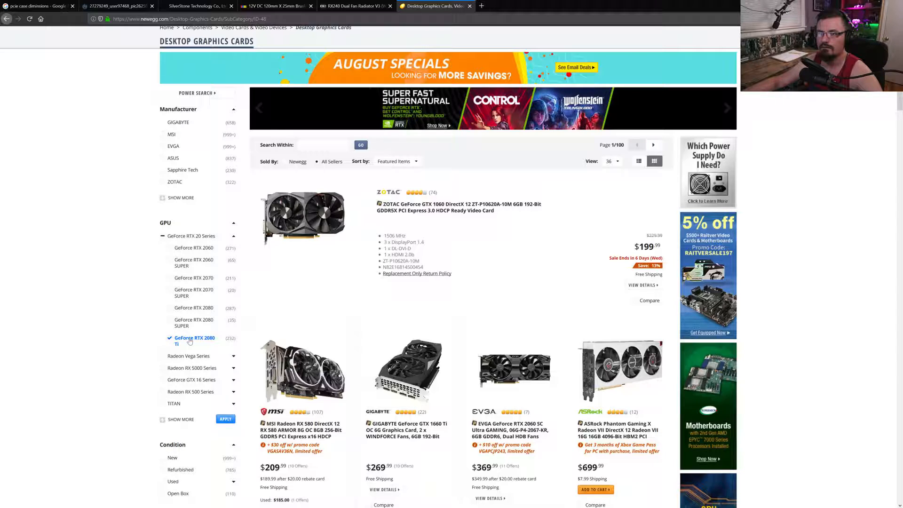
pyautogui.click(224, 421)
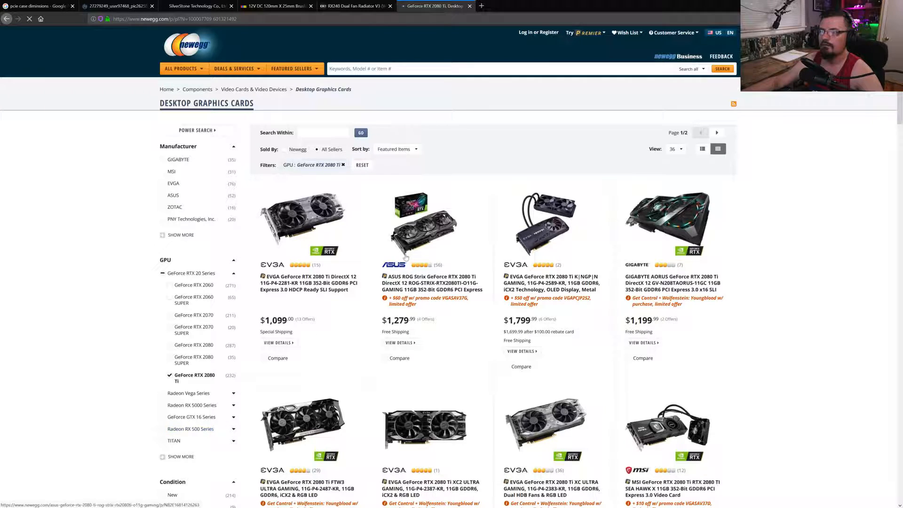
# Look through the RTX 2080 Ti listings for a long triple-fan card to use as a size reference.
pyautogui.scroll(-6, 433, 270)
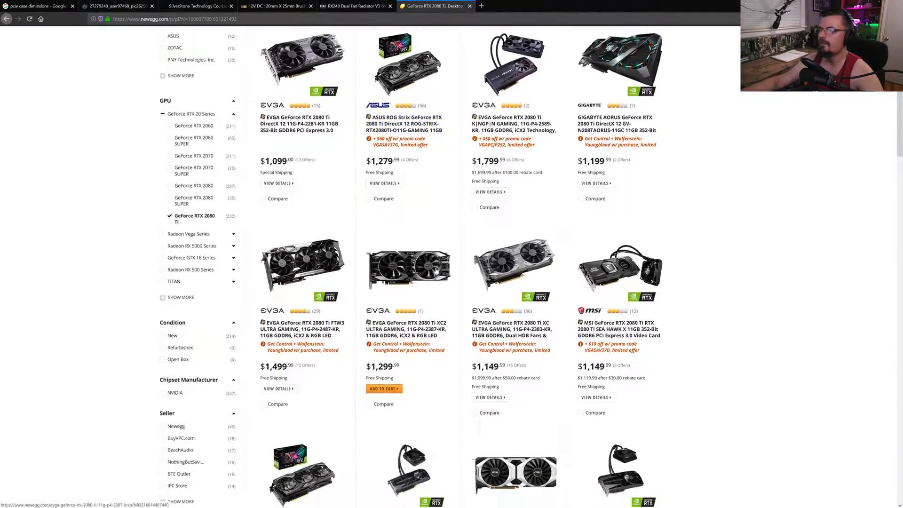
pyautogui.scroll(-7, 441, 271)
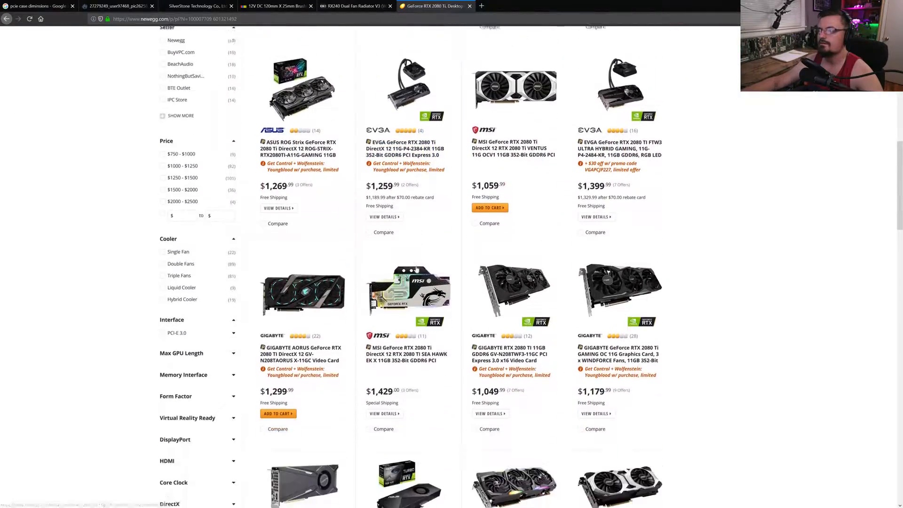
pyautogui.scroll(-6, 414, 268)
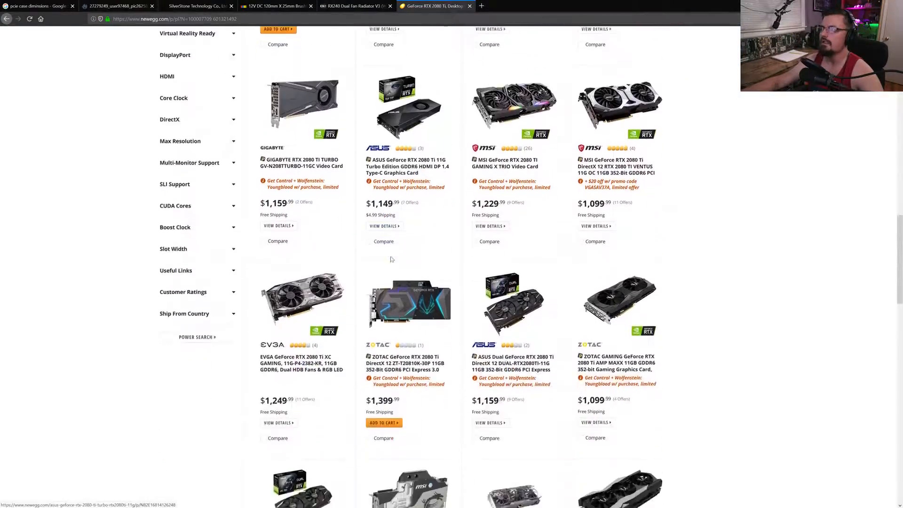
pyautogui.rightClick(383, 258)
pyautogui.click(809, 254)
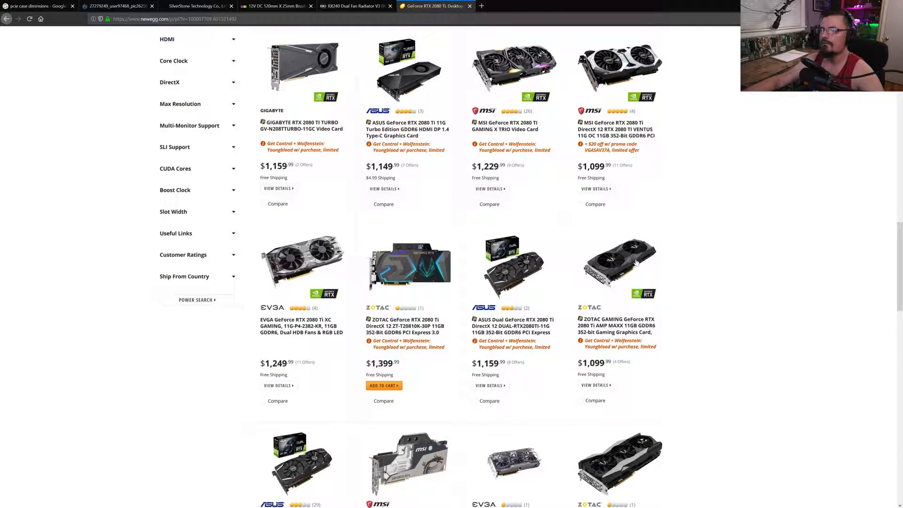
pyautogui.scroll(-1, 660, 285)
pyautogui.scroll(-6, 660, 286)
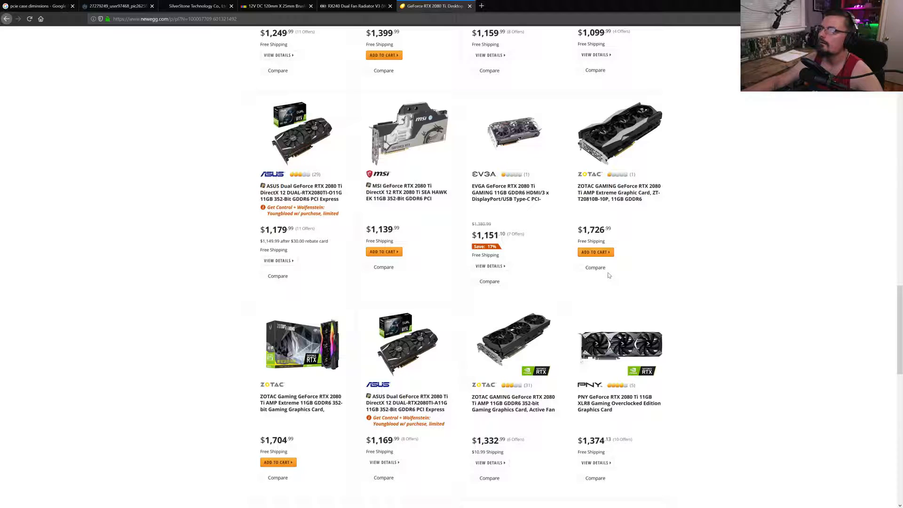
pyautogui.scroll(-1, 604, 274)
pyautogui.scroll(-3, 605, 272)
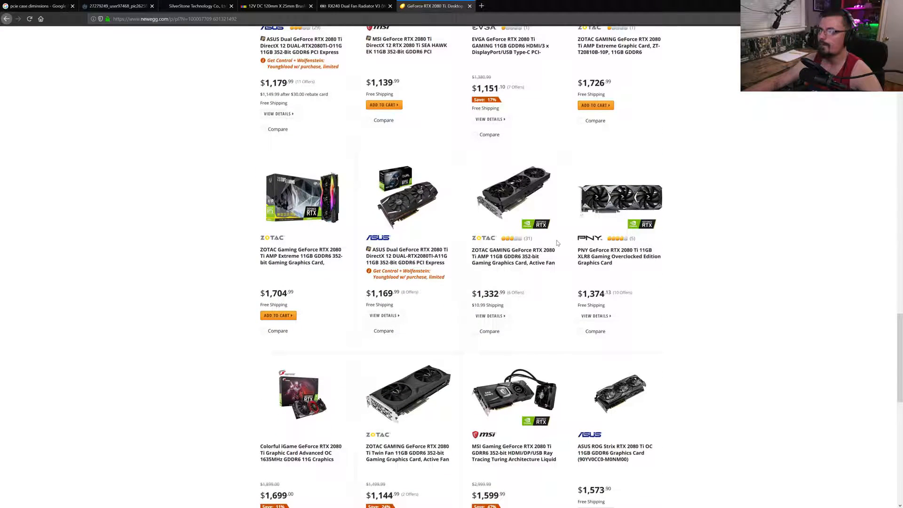
pyautogui.scroll(-3, 682, 280)
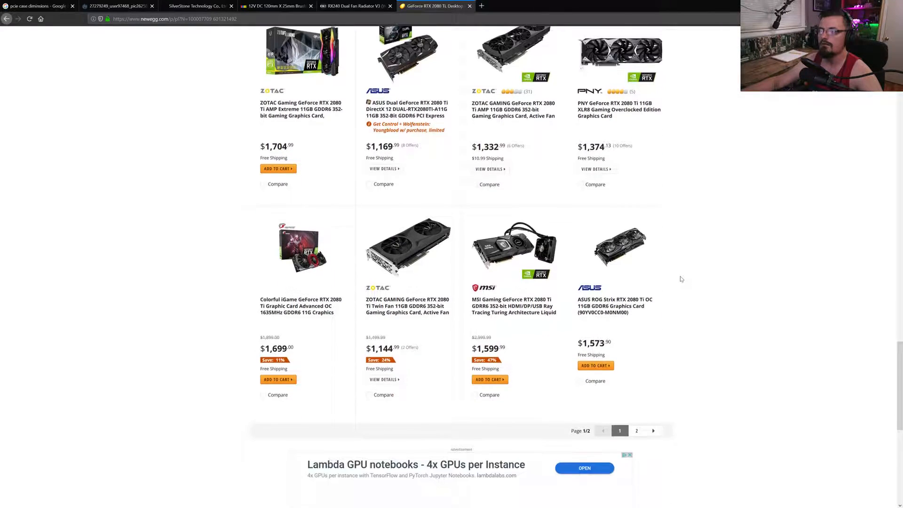
pyautogui.scroll(3, 672, 277)
# Open the PNY GeForce RTX 2080 Ti XLR8 Gaming product page and examine its form factor and dimensions in the specifications.
pyautogui.click(635, 256)
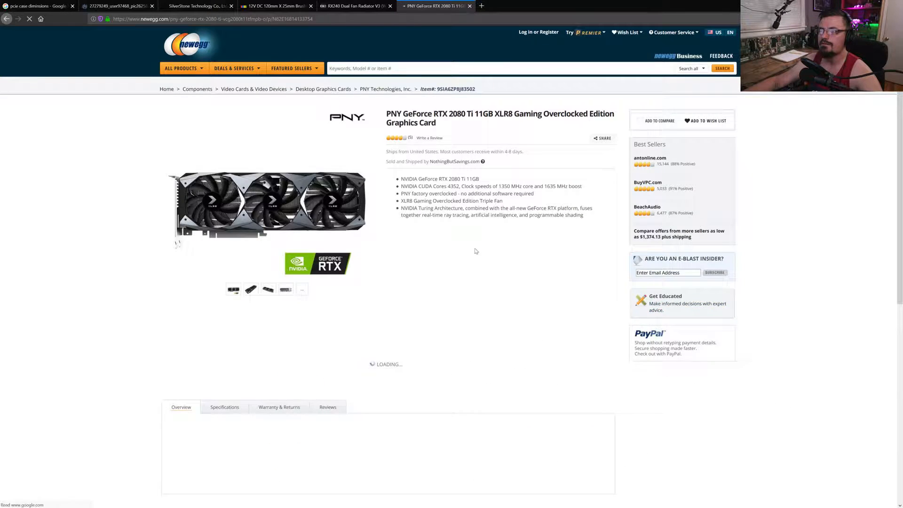
pyautogui.scroll(-1, 321, 353)
pyautogui.click(224, 293)
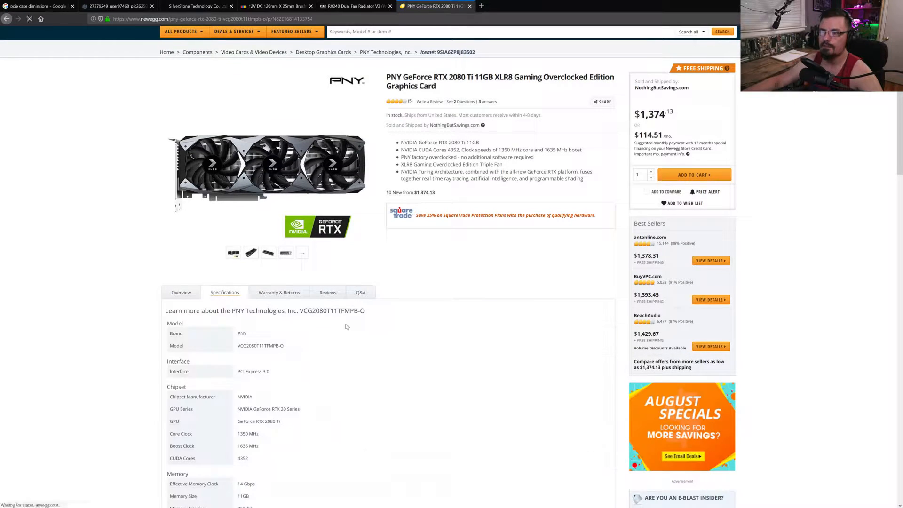
pyautogui.scroll(-8, 500, 348)
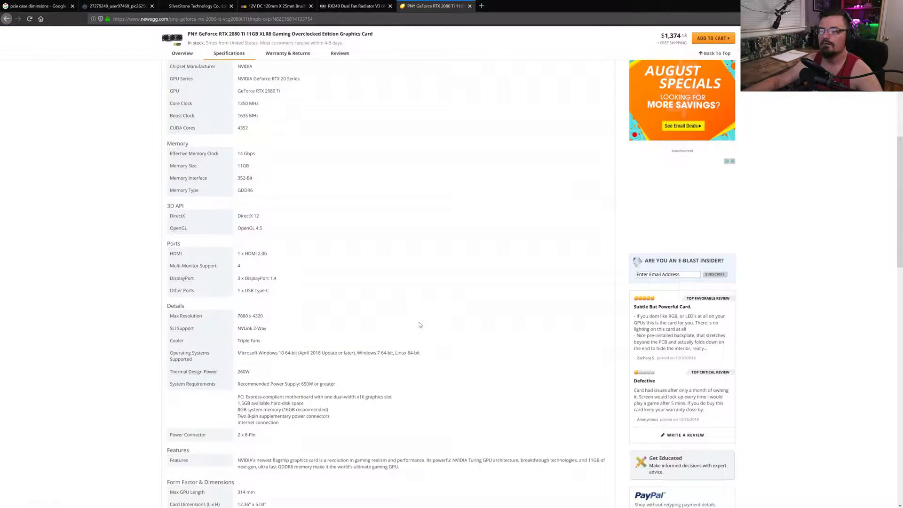
pyautogui.scroll(-2, 414, 328)
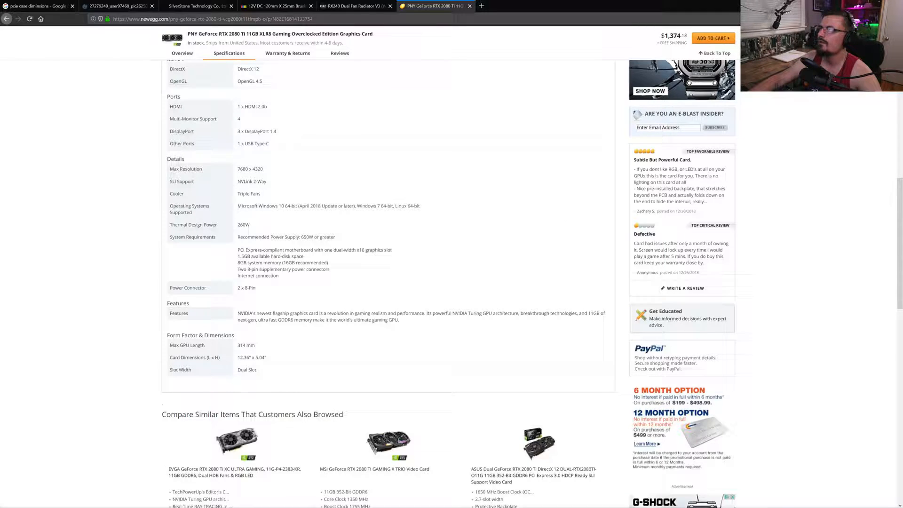
# Return to Fusion 360 and sketch a two-point rectangle from the case outline's top-left corner, 18 in wide and matching the outline's height.
pyautogui.click(862, 5)
pyautogui.click(66, 39)
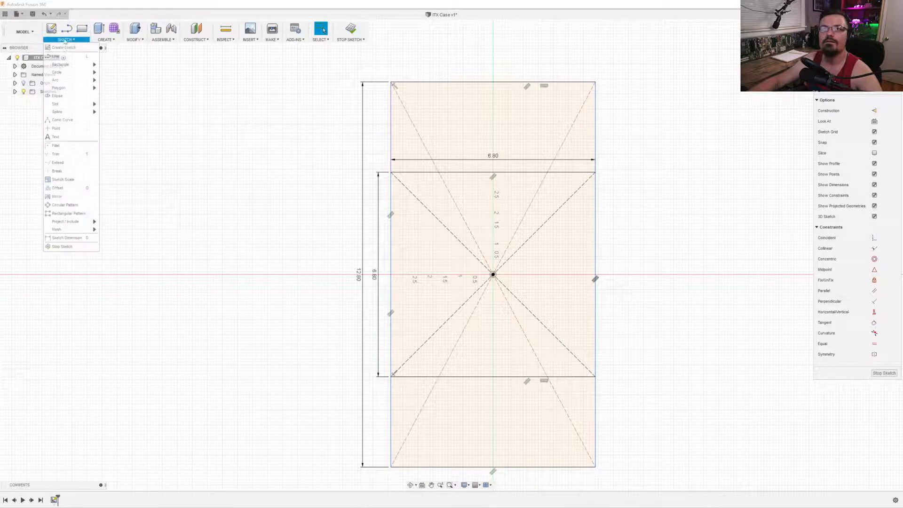
pyautogui.moveTo(66, 66)
pyautogui.click(105, 65)
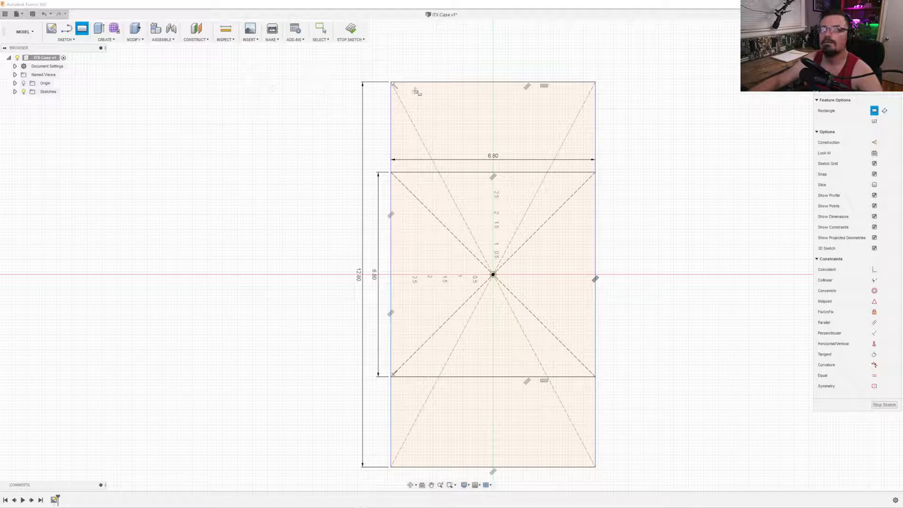
pyautogui.click(391, 82)
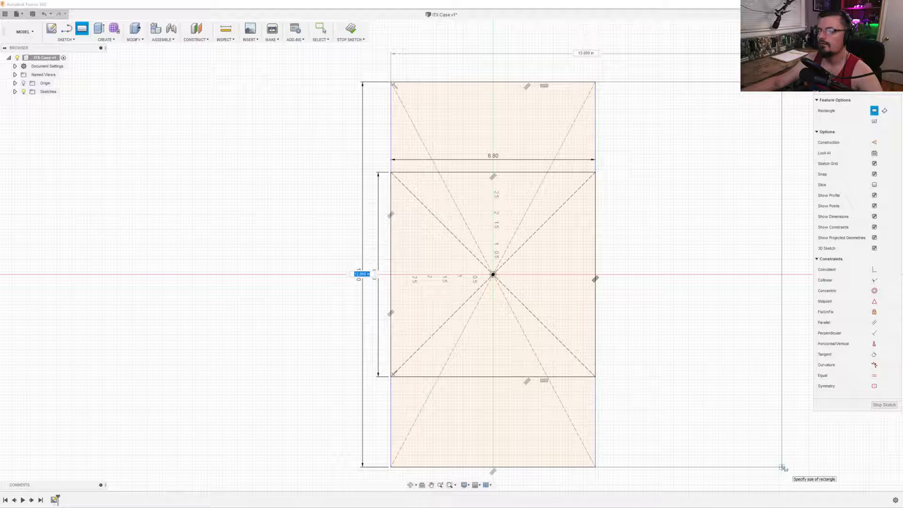
pyautogui.press('Tab')
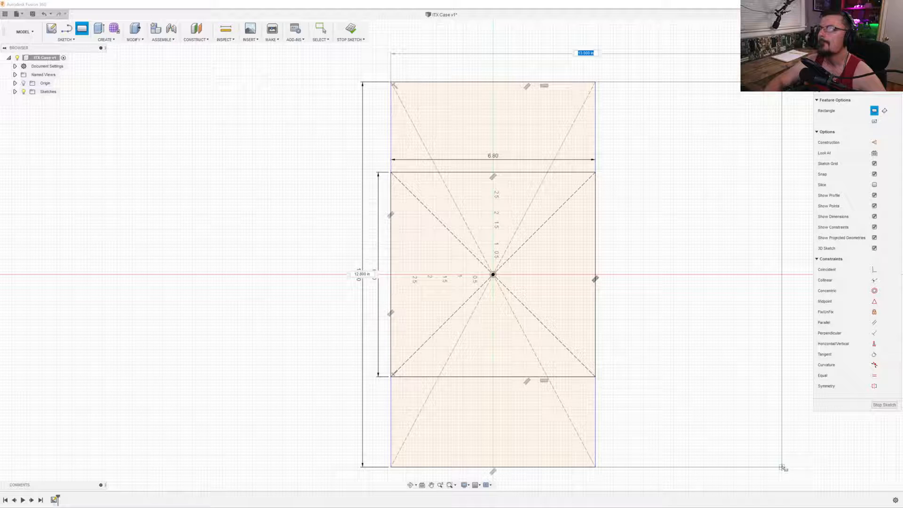
pyautogui.write('18')
pyautogui.press('Return')
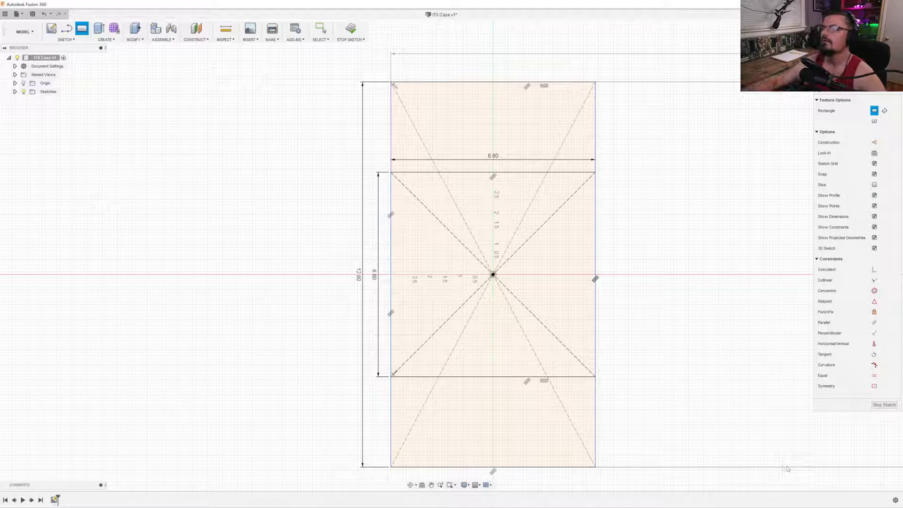
pyautogui.press('Escape')
# Delete the right vertical edge of the narrower case outline, inside the 18 in wide rectangle.
pyautogui.moveTo(487, 263)
pyautogui.mouseDown(button='middle')
pyautogui.moveTo(328, 251)
pyautogui.moveTo(278, 258)
pyautogui.moveTo(281, 245)
pyautogui.moveTo(275, 257)
pyautogui.mouseUp(button='middle')
pyautogui.scroll(-1, 280, 247)
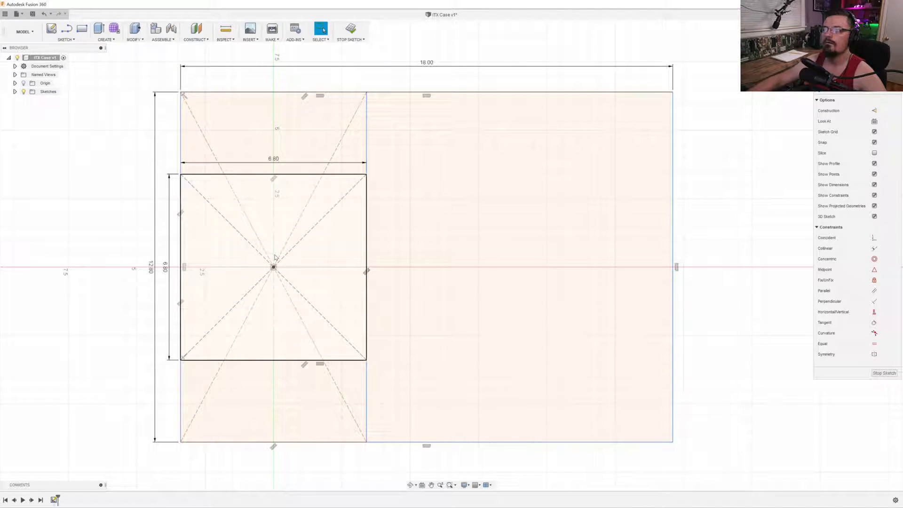
pyautogui.click(366, 135)
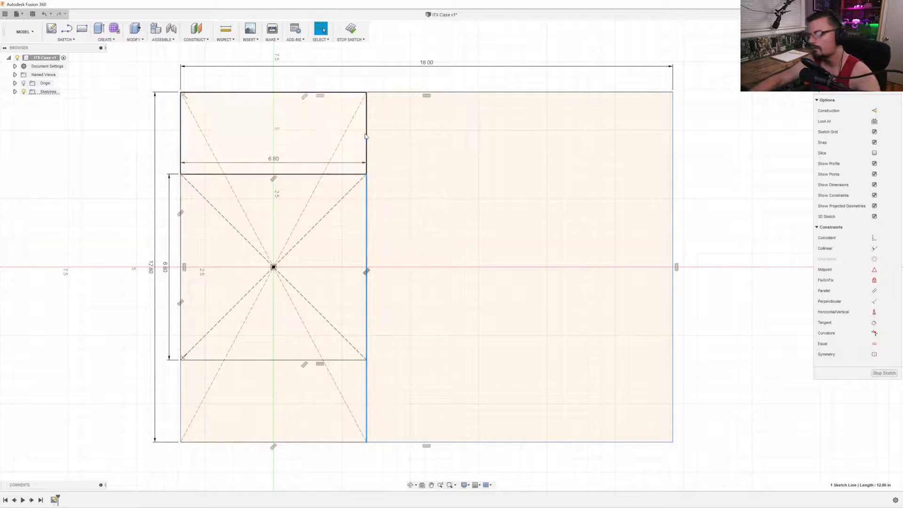
pyautogui.press('Delete')
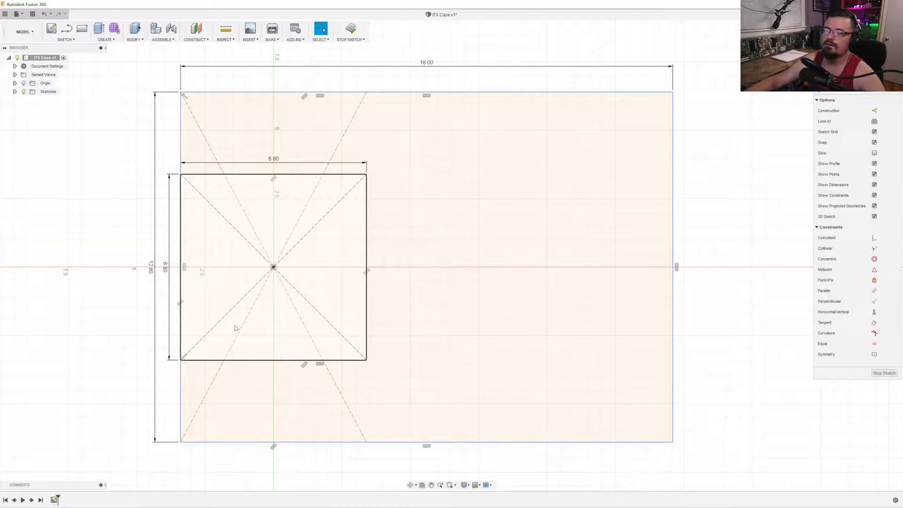
pyautogui.moveTo(238, 327)
pyautogui.keyDown('shift'); pyautogui.mouseDown(button='middle')
pyautogui.moveTo(247, 316)
pyautogui.moveTo(278, 340)
pyautogui.moveTo(264, 327)
pyautogui.moveTo(222, 322)
pyautogui.mouseUp(button='middle'); pyautogui.keyUp('shift')
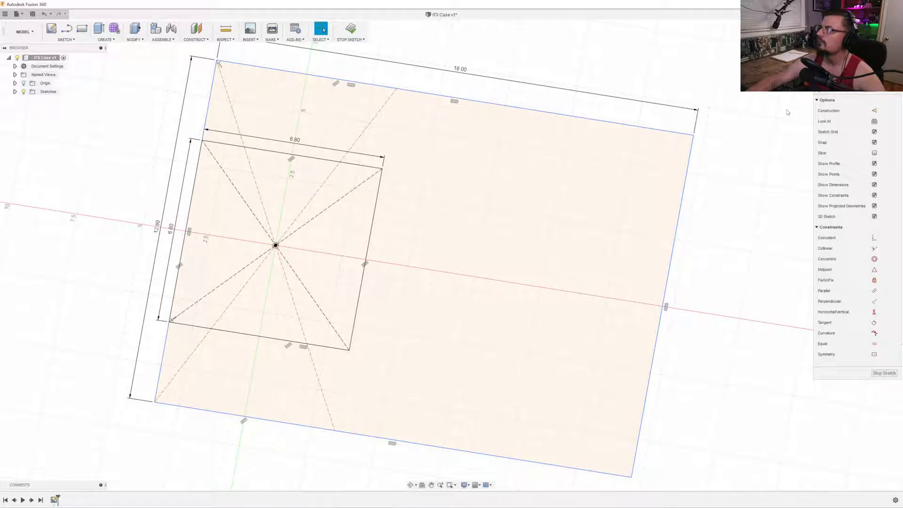
pyautogui.scroll(2, 479, 226)
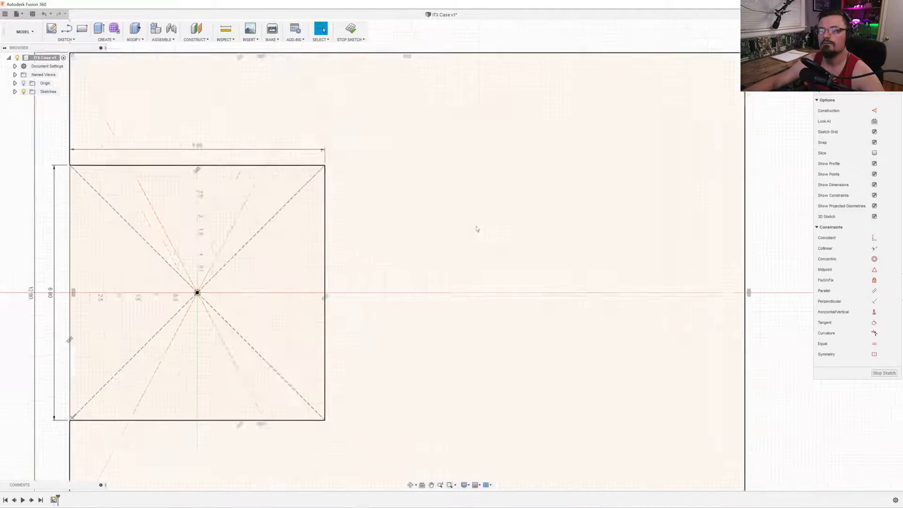
pyautogui.scroll(-3, 460, 238)
pyautogui.moveTo(514, 269)
pyautogui.mouseDown(button='middle')
pyautogui.moveTo(498, 254)
pyautogui.moveTo(448, 240)
pyautogui.mouseUp(button='middle')
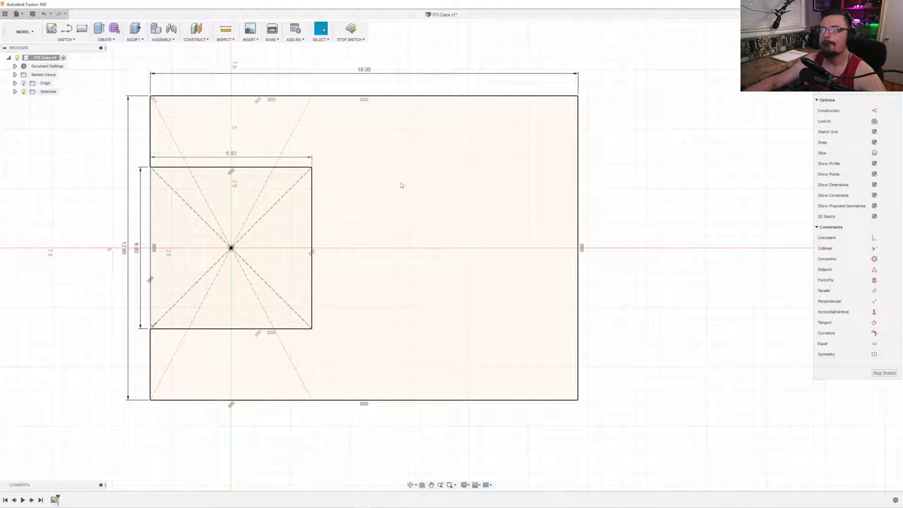
pyautogui.click(290, 195)
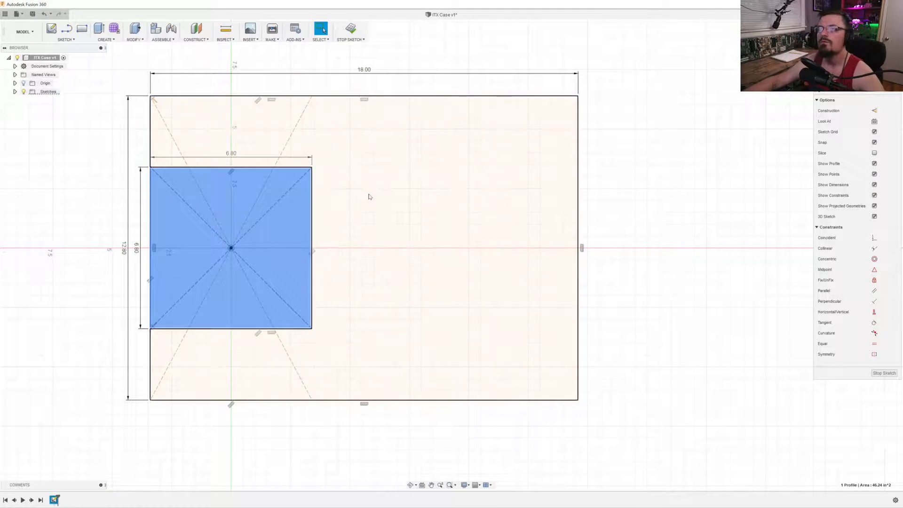
pyautogui.keyDown('shift'); pyautogui.click(368, 195); pyautogui.keyUp('shift')
pyautogui.rightClick(368, 193)
pyautogui.click(387, 183)
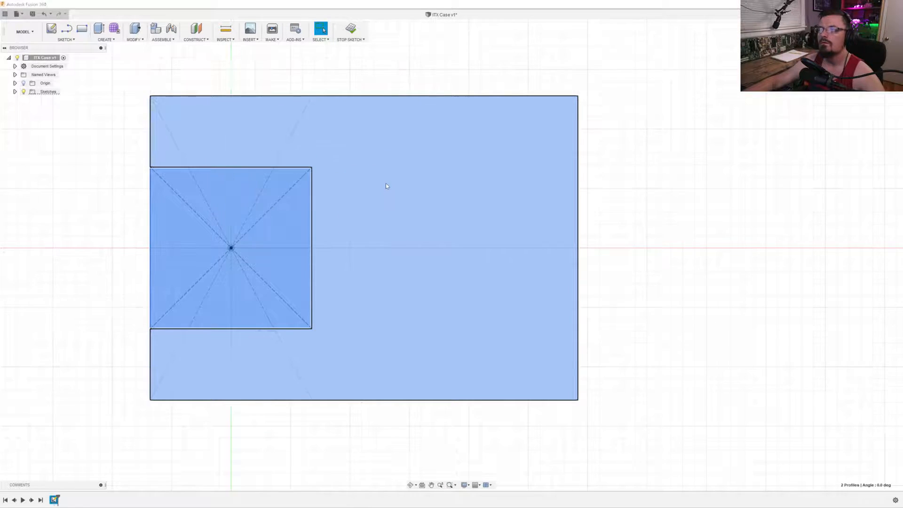
pyautogui.click(889, 52)
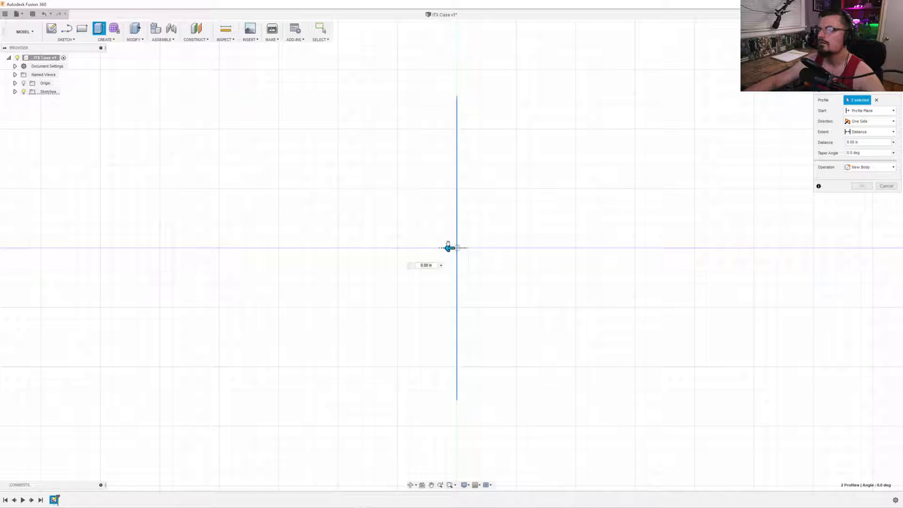
pyautogui.moveTo(450, 248); pyautogui.dragTo(424, 249)
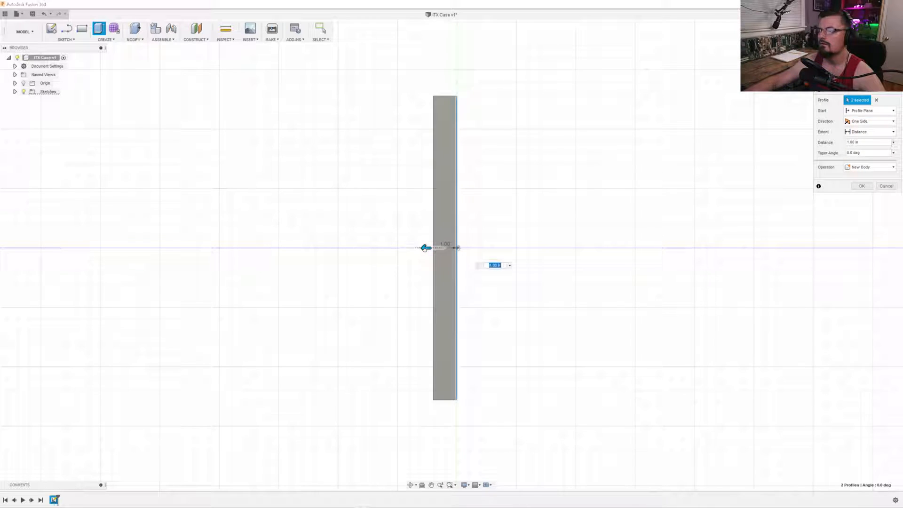
pyautogui.write('1/16')
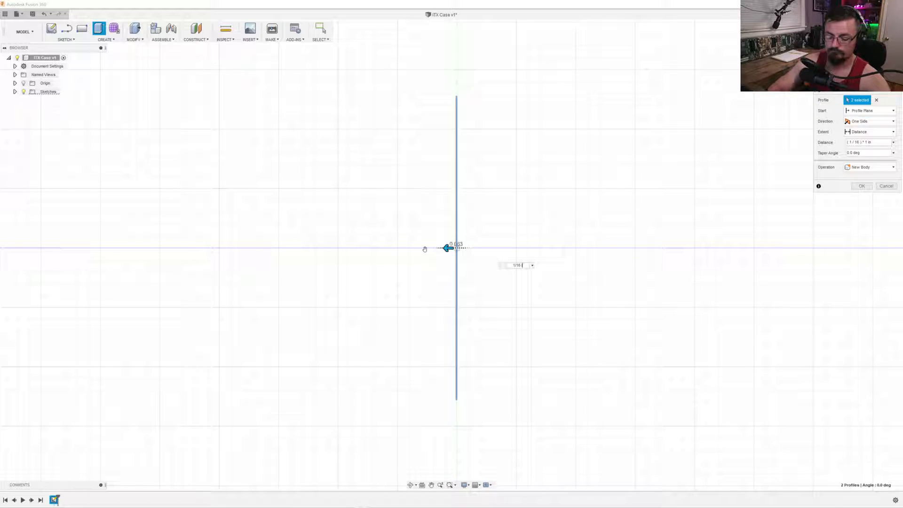
pyautogui.write(' in')
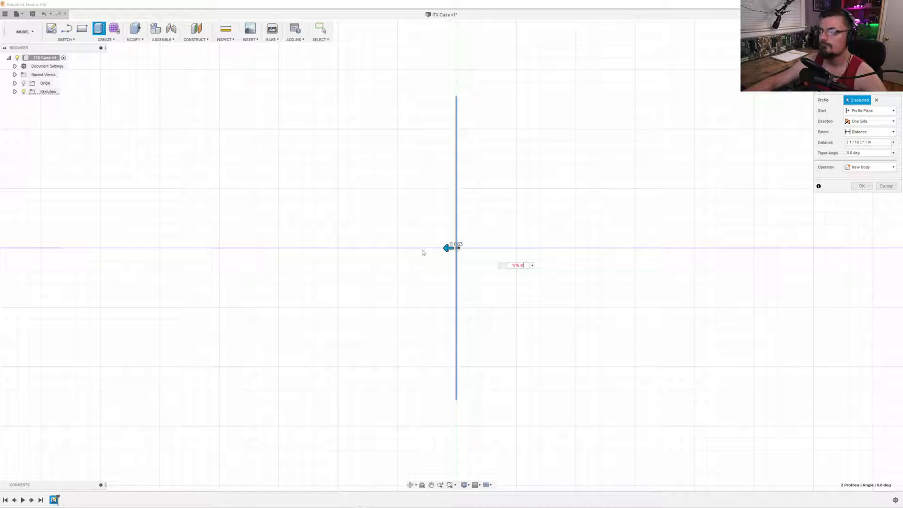
pyautogui.press('BackSpace')
pyautogui.press('BackSpace')
pyautogui.press('BackSpace')
pyautogui.press('BackSpace')
pyautogui.press('BackSpace')
pyautogui.press('BackSpace')
pyautogui.press('BackSpace')
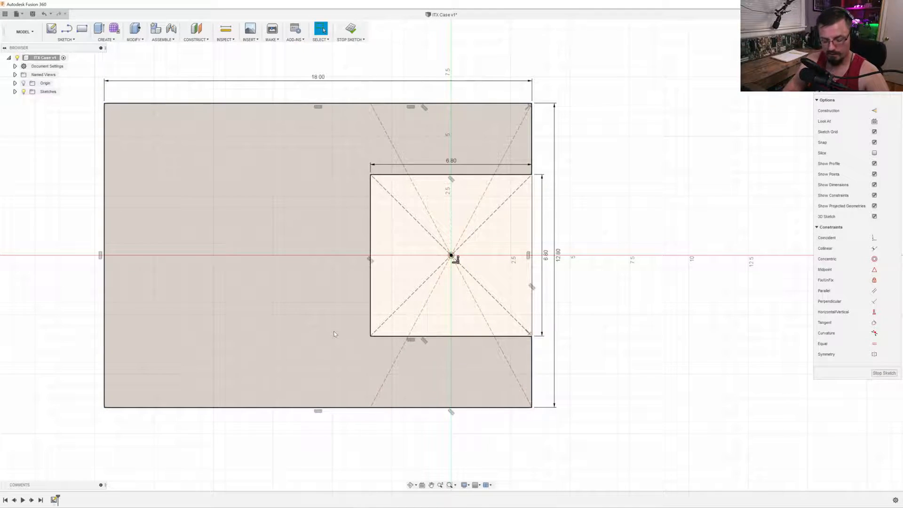
# Switch to the Windows Calculator, divide 1 by 16, and move the calculator out of the way.
pyautogui.press('super')
pyautogui.write('cal')
pyautogui.press('Return')
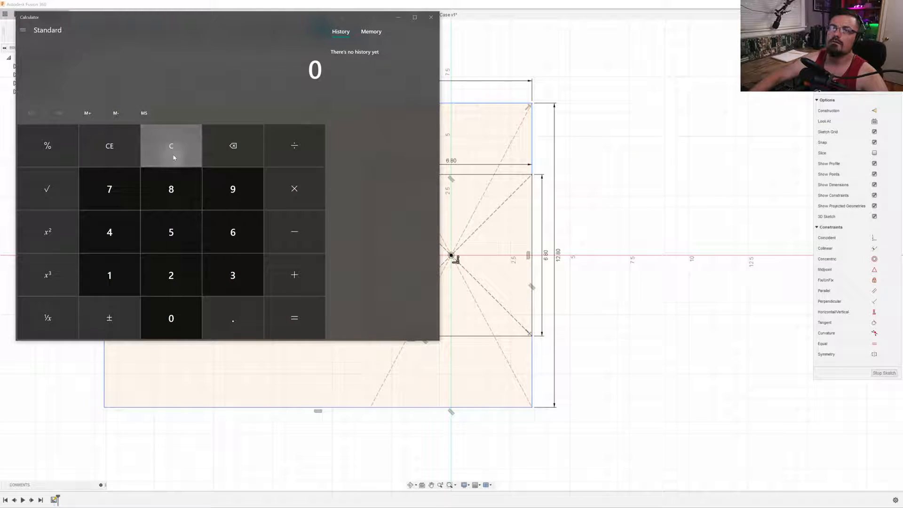
pyautogui.write('1-16')
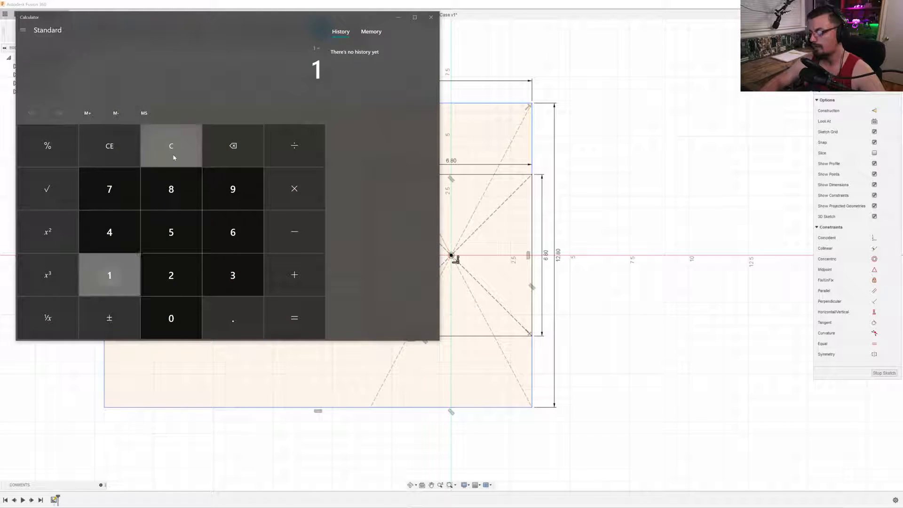
pyautogui.press('Return')
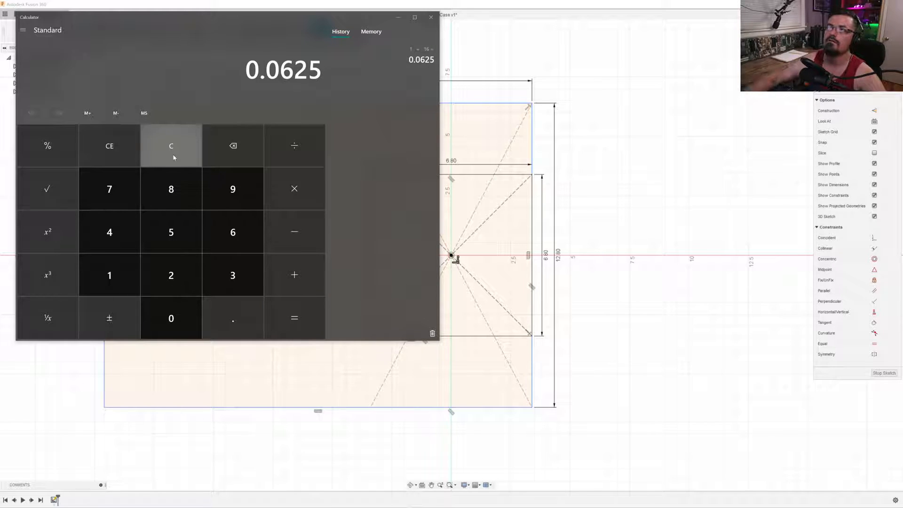
pyautogui.moveTo(284, 23)
pyautogui.mouseDown()
pyautogui.moveTo(382, 105)
pyautogui.moveTo(558, 507)
pyautogui.moveTo(405, 283)
pyautogui.moveTo(405, 507)
pyautogui.mouseUp()
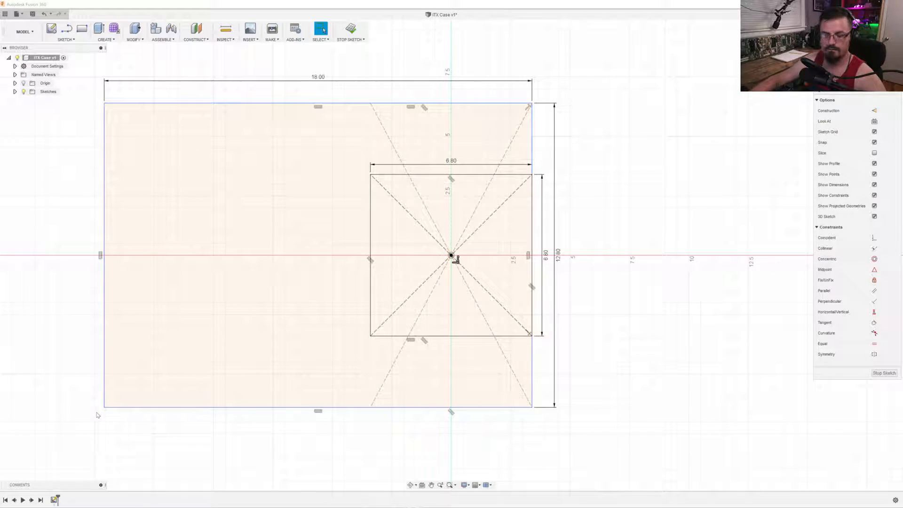
# Extrude the motherboard square and the surrounding case profile together as a new body, with a symmetric distance of 0.0625 in.
pyautogui.moveTo(97, 414)
pyautogui.keyDown('shift'); pyautogui.mouseDown(button='middle')
pyautogui.moveTo(173, 409)
pyautogui.moveTo(65, 400)
pyautogui.mouseUp(button='middle'); pyautogui.keyUp('shift')
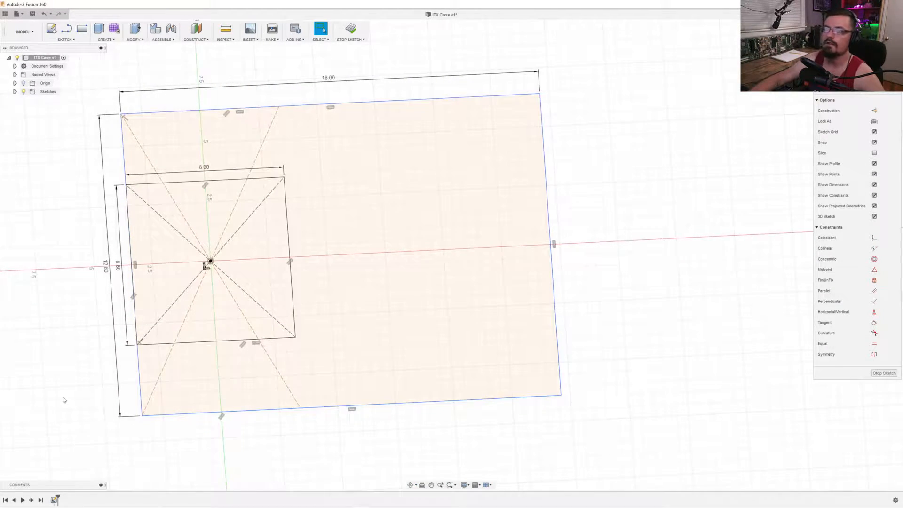
pyautogui.click(277, 247)
pyautogui.keyDown('shift'); pyautogui.click(330, 216); pyautogui.keyUp('shift')
pyautogui.rightClick(330, 217)
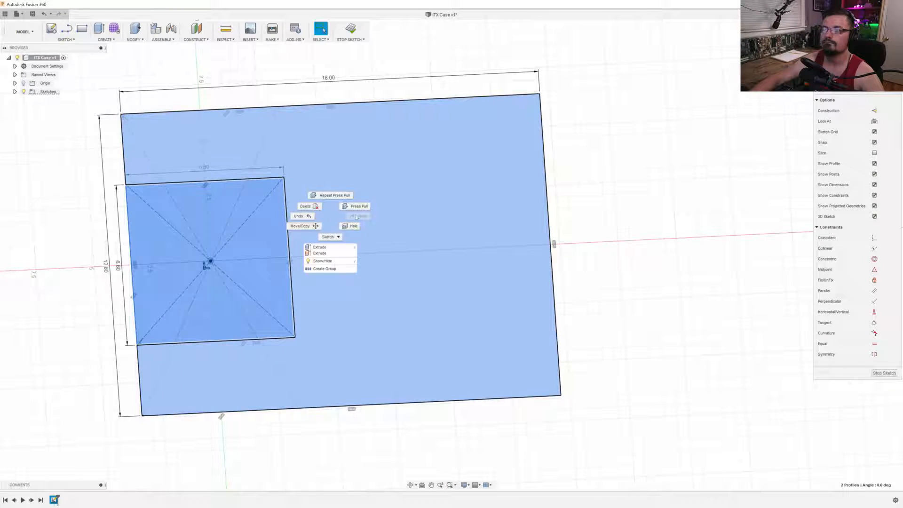
pyautogui.click(356, 217)
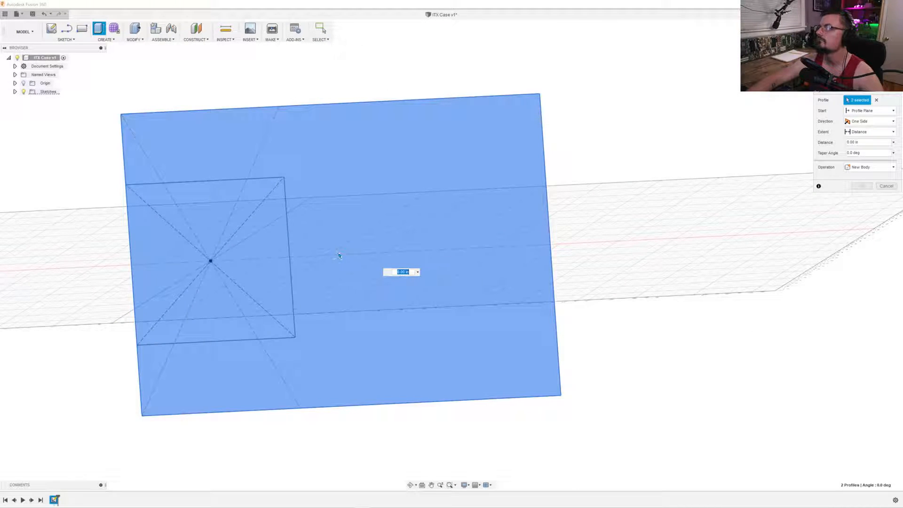
pyautogui.click(879, 52)
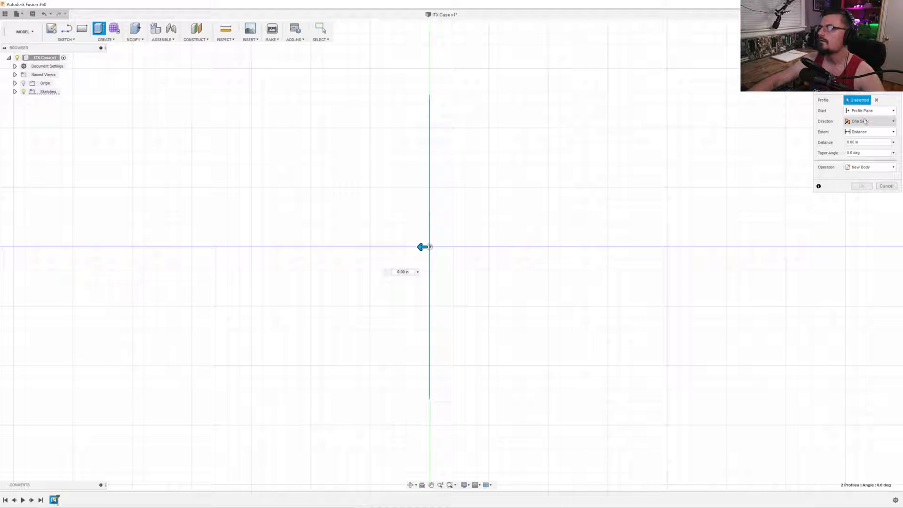
pyautogui.moveTo(416, 248); pyautogui.dragTo(410, 246)
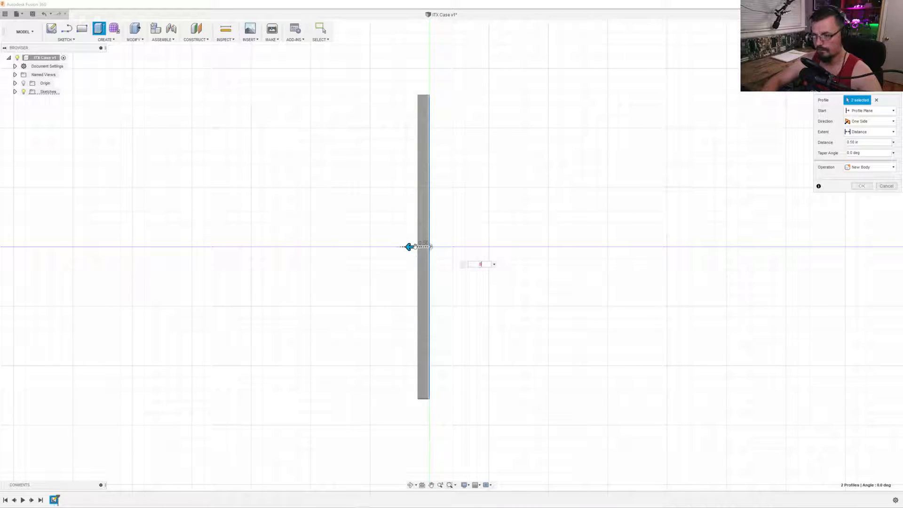
pyautogui.press('Return')
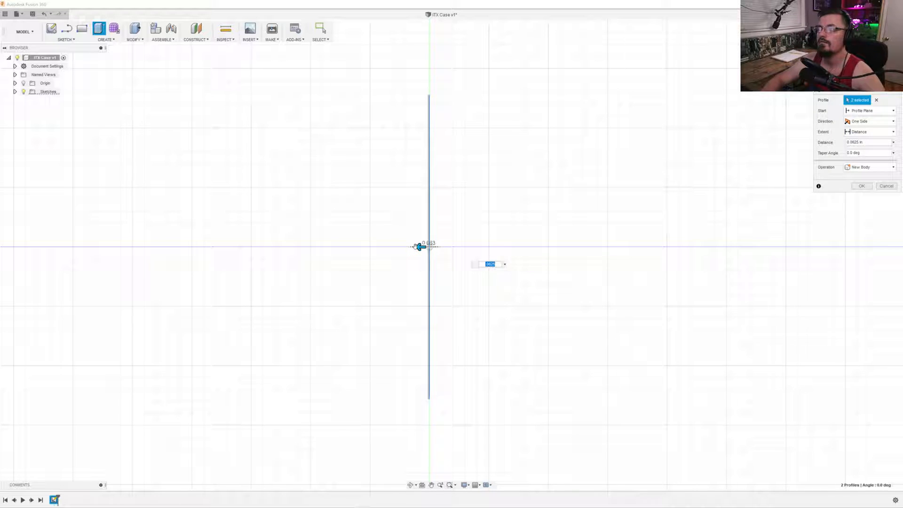
pyautogui.click(870, 121)
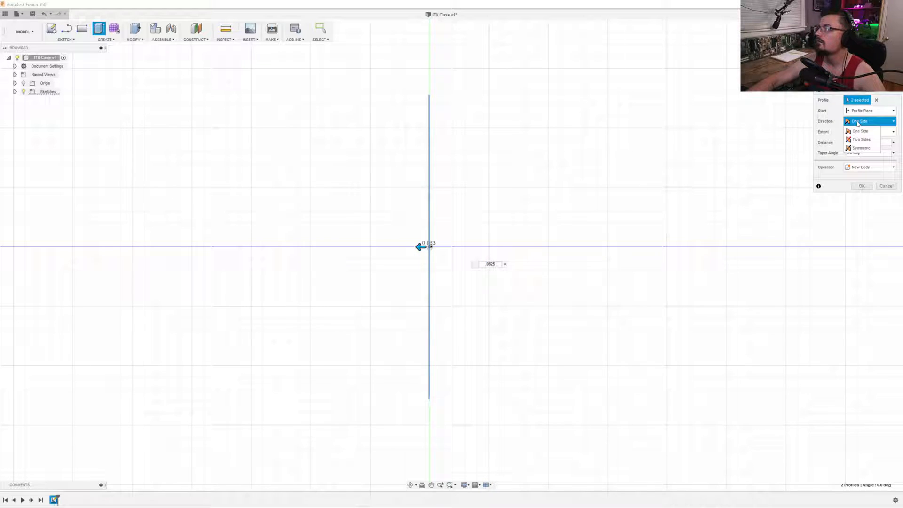
pyautogui.click(860, 149)
pyautogui.click(861, 197)
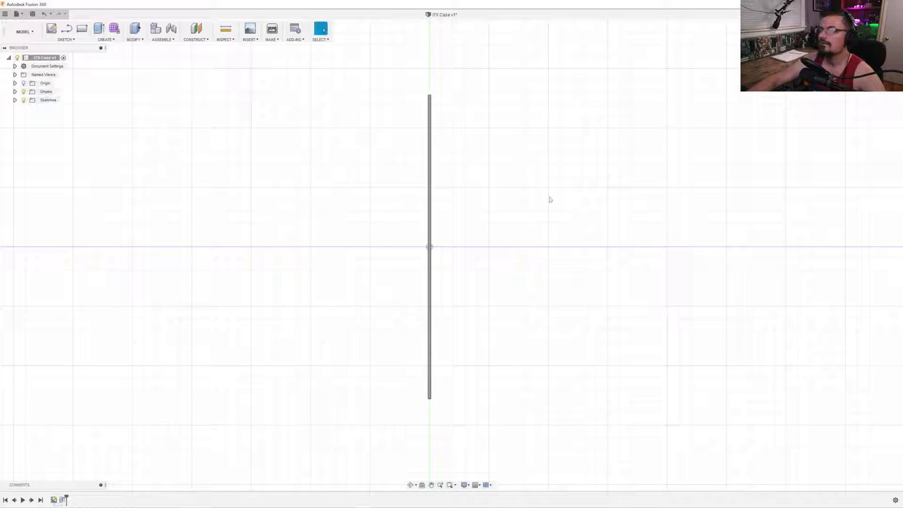
# Examine the extruded case panel at an angle and straight on from both faces.
pyautogui.keyDown('shift'); pyautogui.moveTo(263, 242); pyautogui.dragTo(383, 216, button='middle'); pyautogui.keyUp('shift')
pyautogui.click(870, 53)
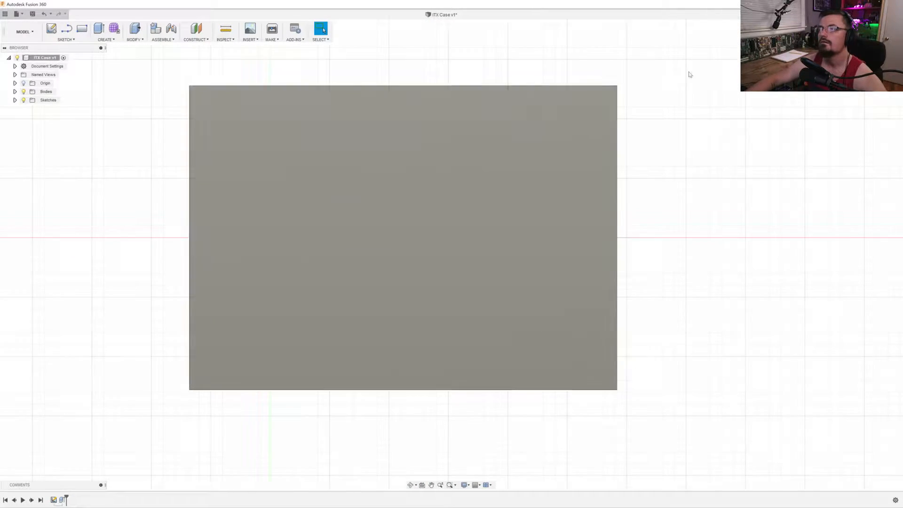
pyautogui.scroll(3, 171, 306)
pyautogui.scroll(-4, 182, 298)
pyautogui.moveTo(165, 285)
pyautogui.keyDown('shift'); pyautogui.mouseDown(button='middle')
pyautogui.moveTo(208, 288)
pyautogui.moveTo(114, 284)
pyautogui.moveTo(160, 278)
pyautogui.mouseUp(button='middle'); pyautogui.keyUp('shift')
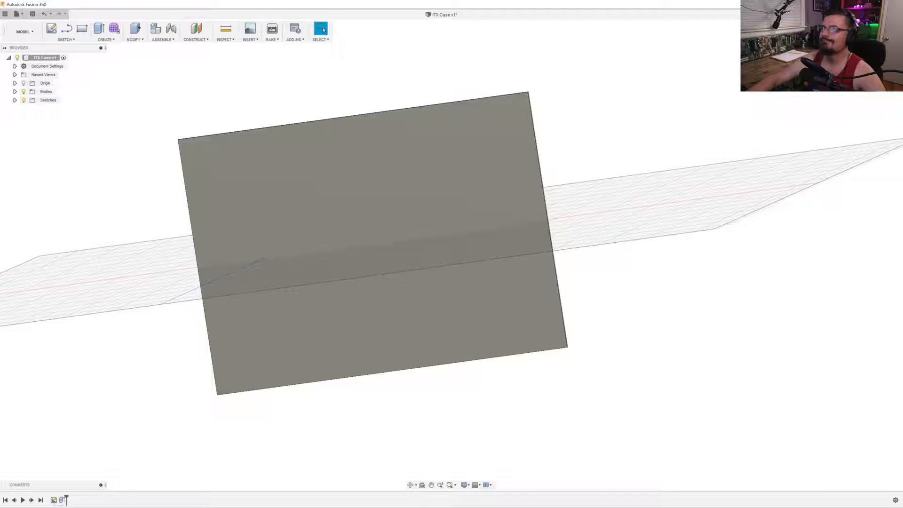
pyautogui.click(492, 272)
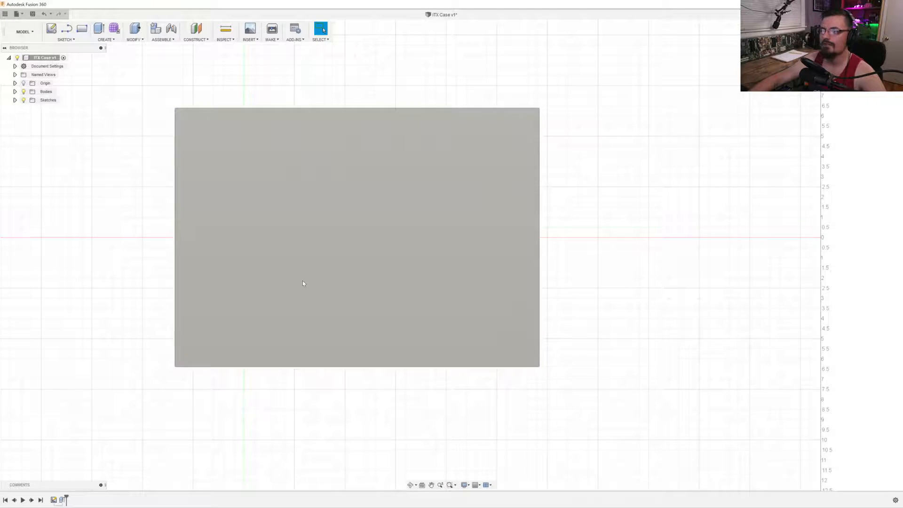
pyautogui.scroll(3, 303, 282)
pyautogui.scroll(-1, 298, 282)
pyautogui.moveTo(298, 282); pyautogui.dragTo(432, 350, button='middle')
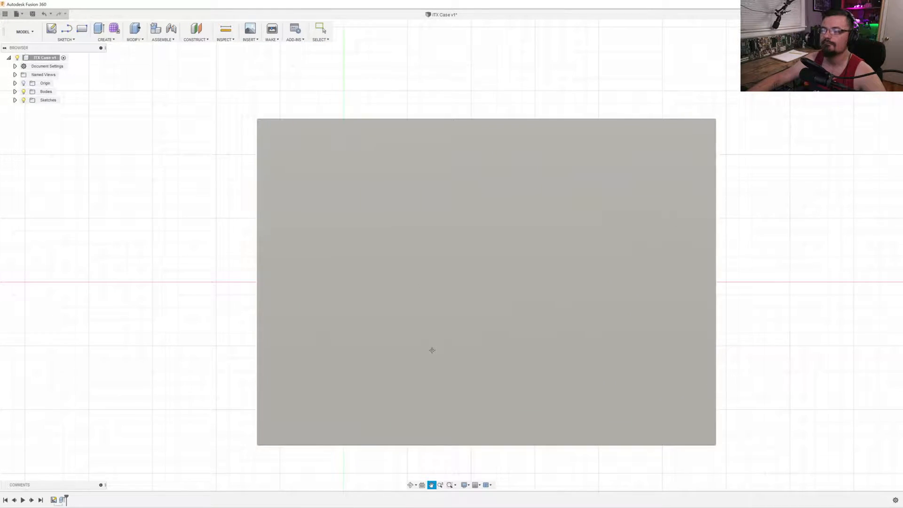
# Make Sketch1 visible on the case panel and try selecting the motherboard square inside it.
pyautogui.click(15, 100)
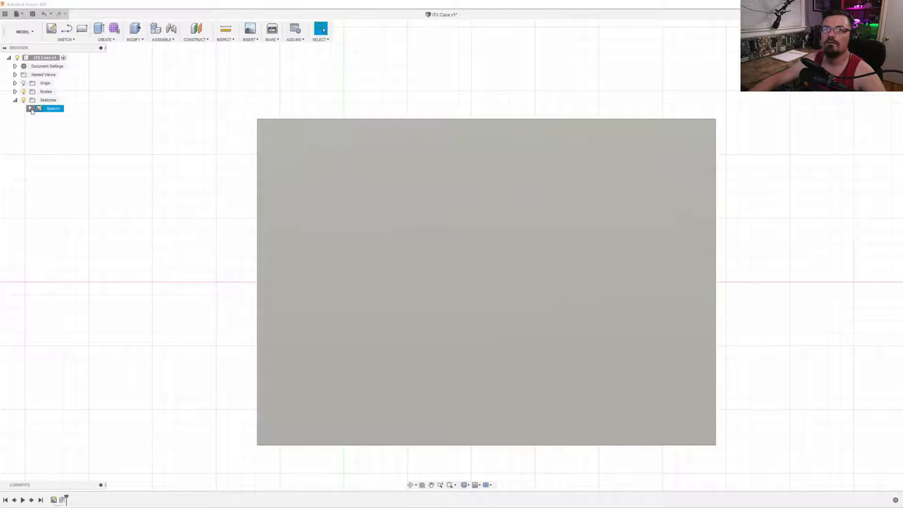
pyautogui.click(30, 108)
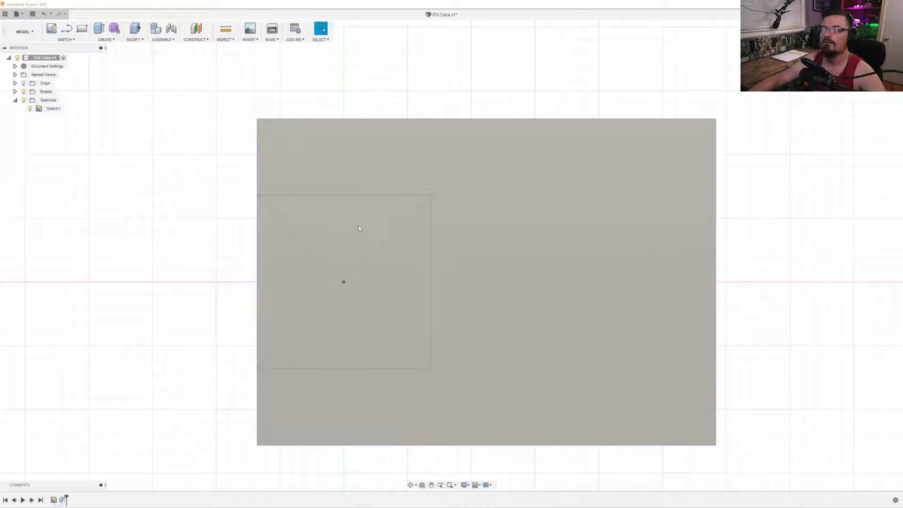
pyautogui.click(358, 228)
pyautogui.click(56, 114)
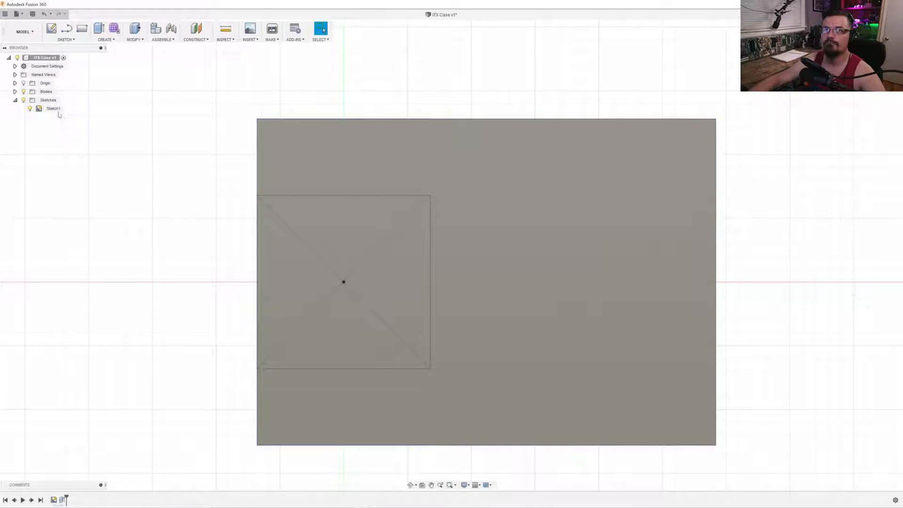
pyautogui.click(53, 109)
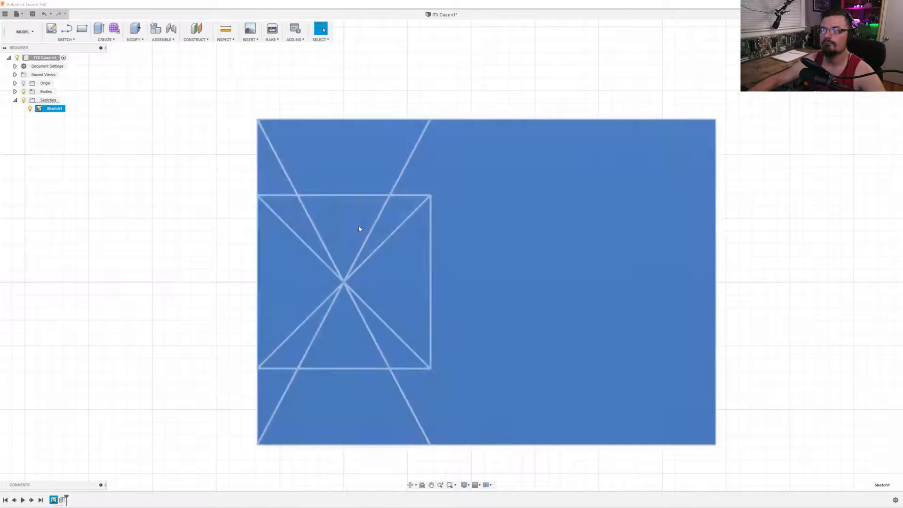
pyautogui.click(358, 227)
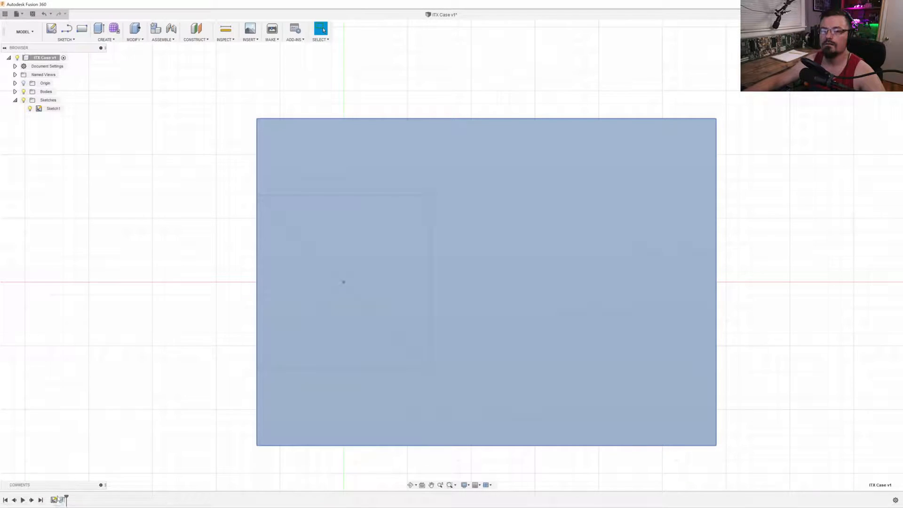
# Open Sketch1 and extrude the motherboard square 0.5 in to one side as a new body.
pyautogui.doubleClick(54, 499)
pyautogui.rightClick(342, 225)
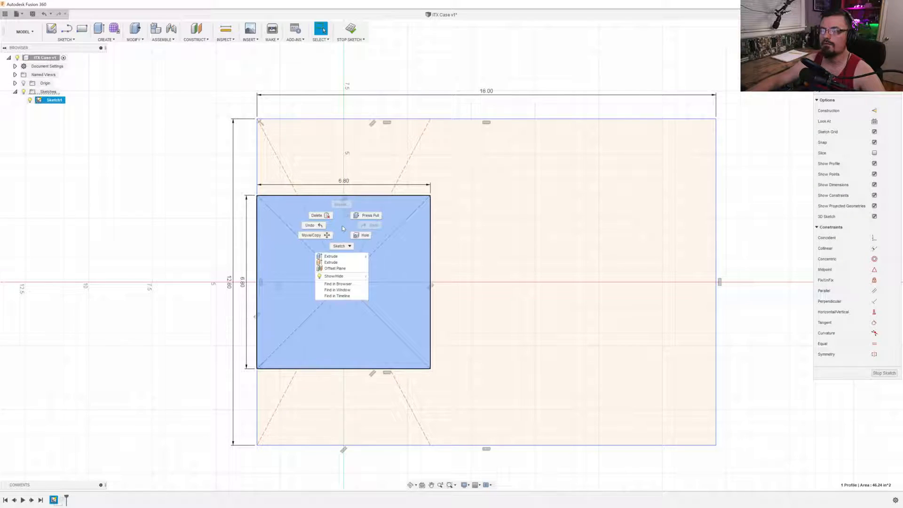
pyautogui.click(365, 217)
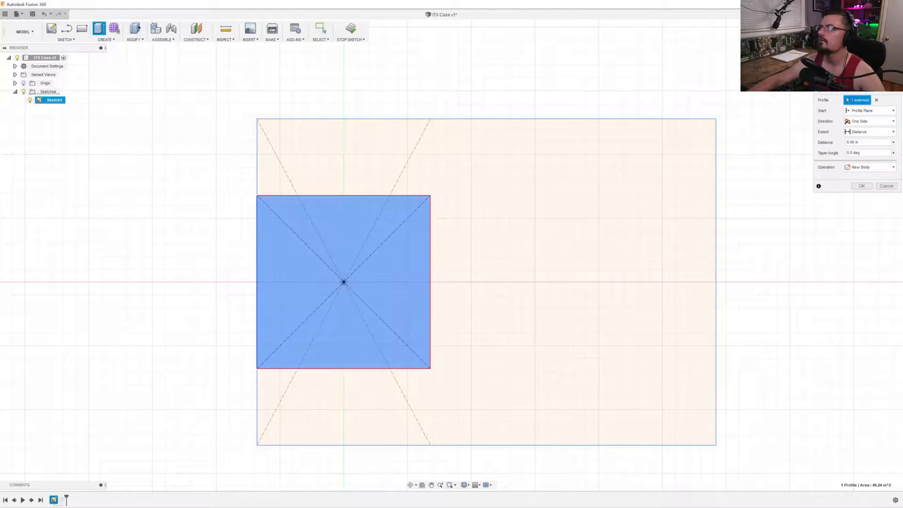
pyautogui.click(854, 50)
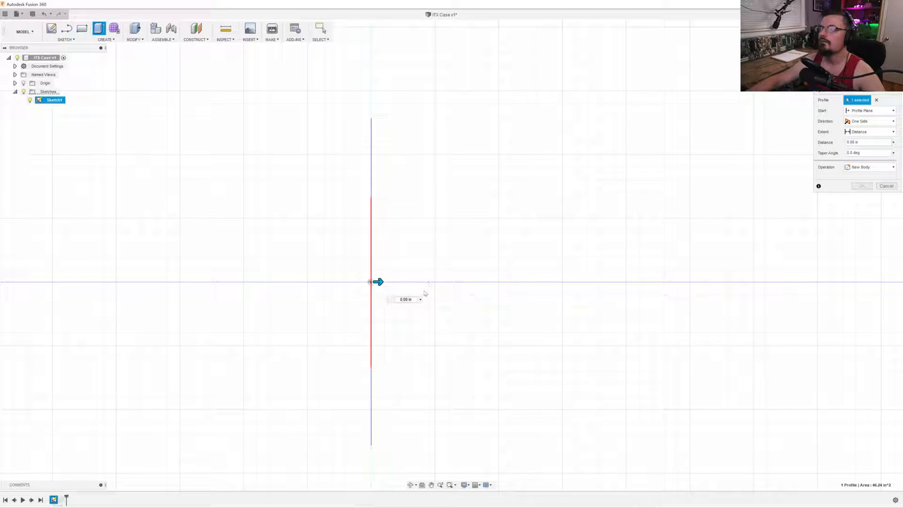
pyautogui.moveTo(383, 282); pyautogui.dragTo(391, 287)
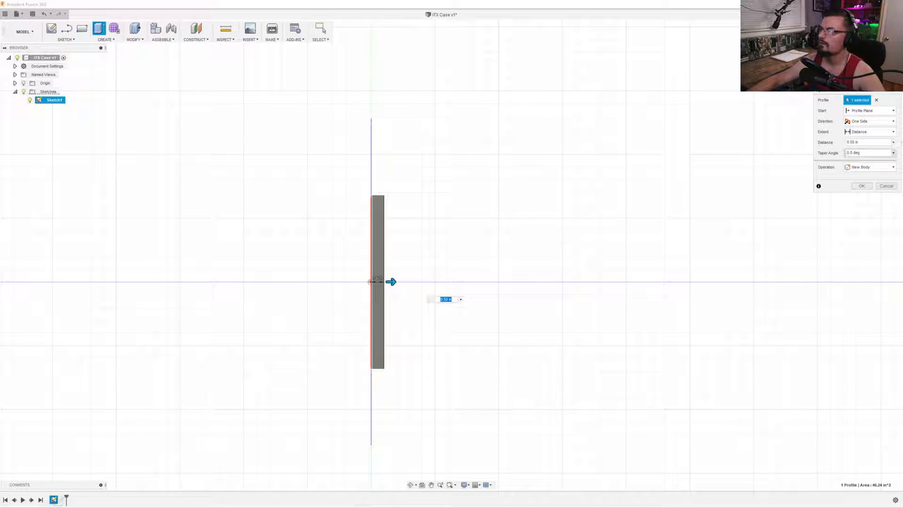
pyautogui.click(861, 185)
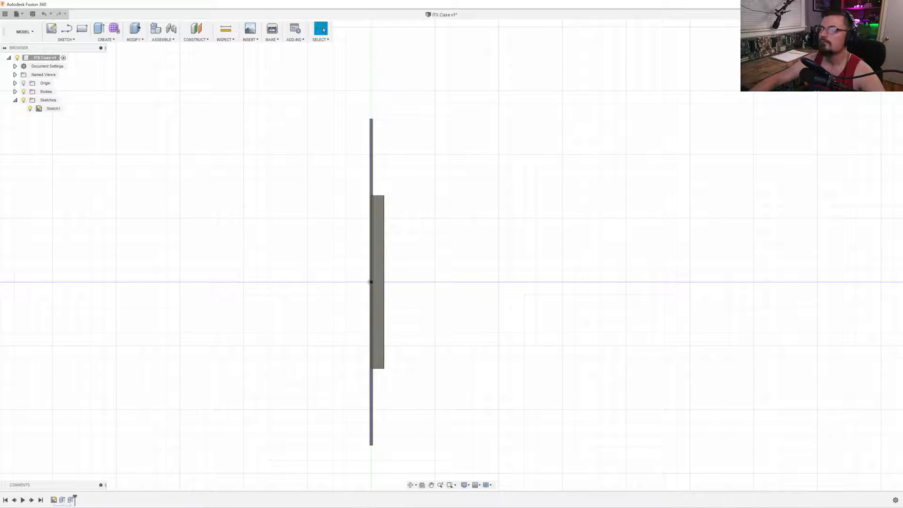
# Roll the timeline back to just after Sketch1, ahead of both extrusions.
pyautogui.click(893, 53)
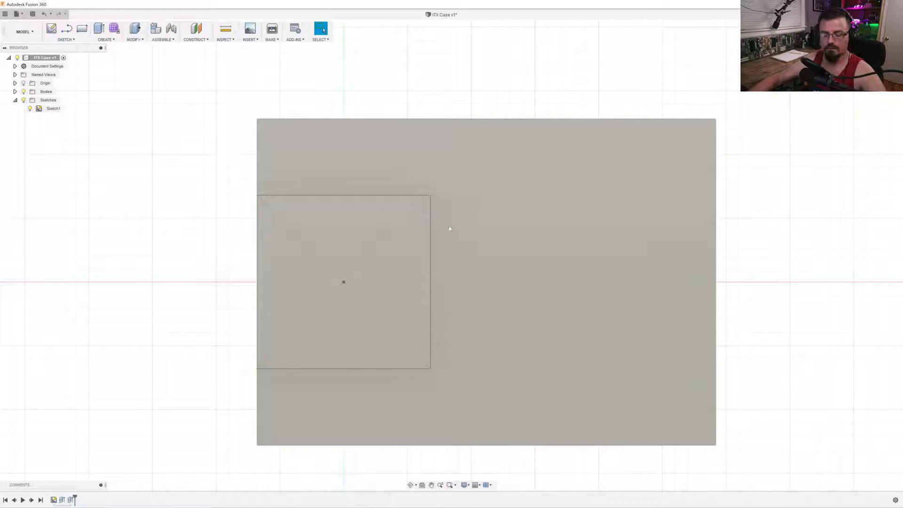
pyautogui.moveTo(311, 268)
pyautogui.keyDown('shift'); pyautogui.mouseDown(button='middle')
pyautogui.moveTo(361, 258)
pyautogui.moveTo(264, 268)
pyautogui.moveTo(298, 264)
pyautogui.moveTo(332, 242)
pyautogui.moveTo(305, 253)
pyautogui.mouseUp(button='middle'); pyautogui.keyUp('shift')
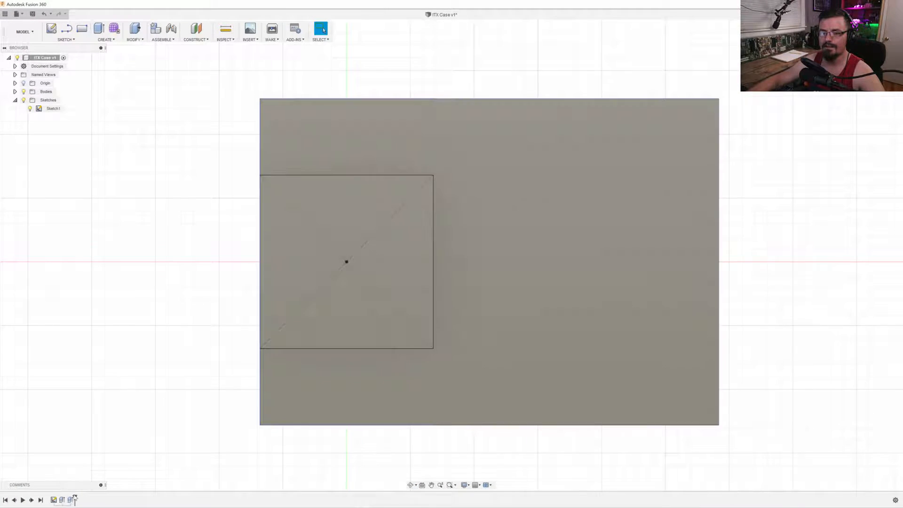
pyautogui.moveTo(74, 499); pyautogui.dragTo(57, 498)
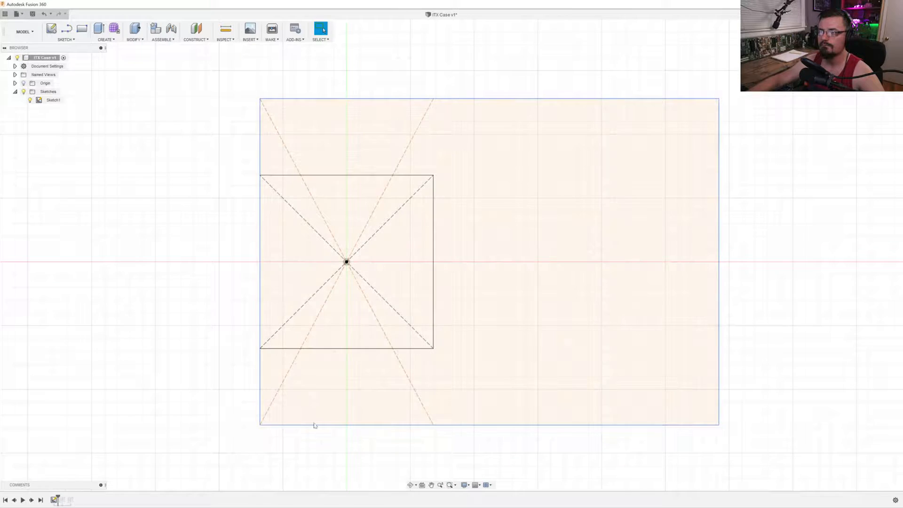
pyautogui.click(66, 29)
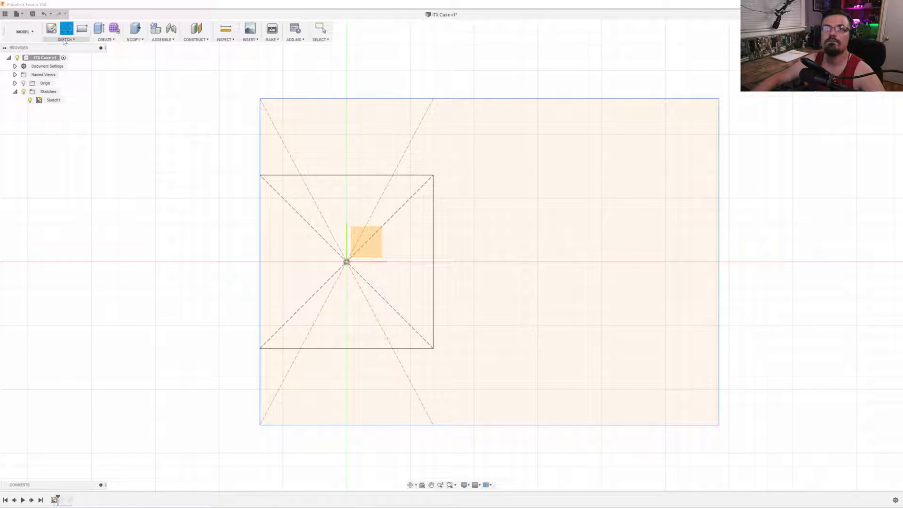
pyautogui.click(66, 39)
pyautogui.press('Escape')
pyautogui.press('Escape')
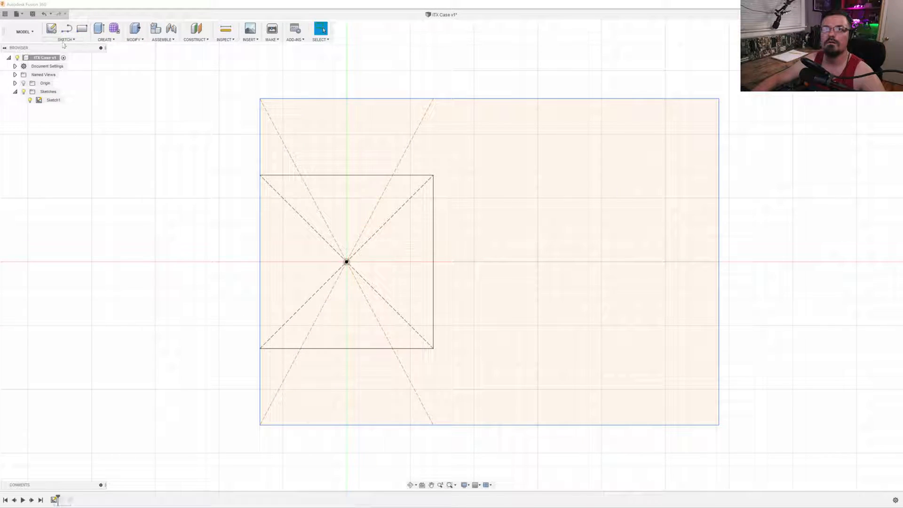
# Draw a two-point rectangle in Sketch1, 13 in long and 2 in high, from the case's left edge across the motherboard square's lower edge.
pyautogui.click(66, 39)
pyautogui.moveTo(66, 66)
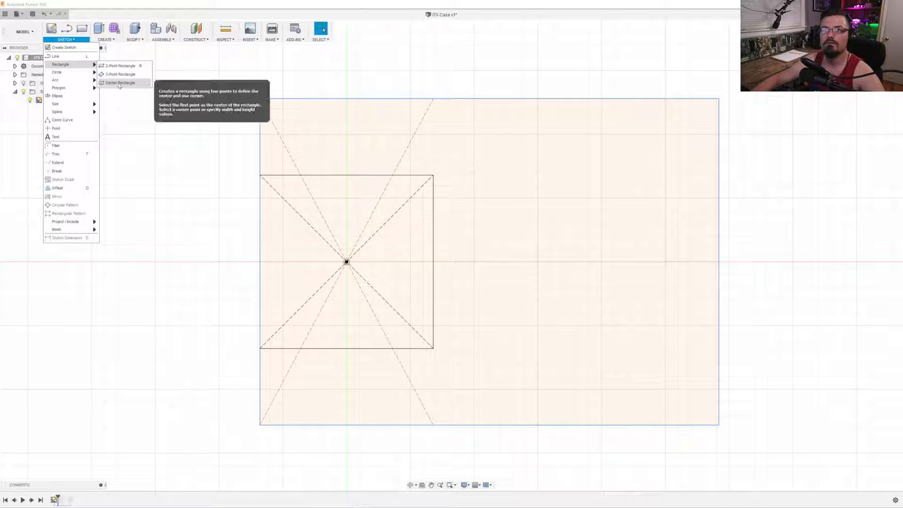
pyautogui.click(118, 66)
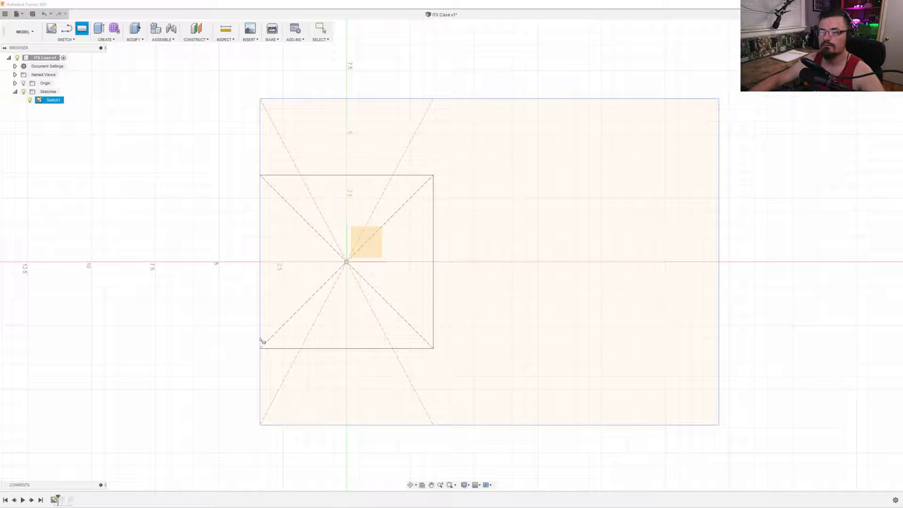
pyautogui.click(262, 341)
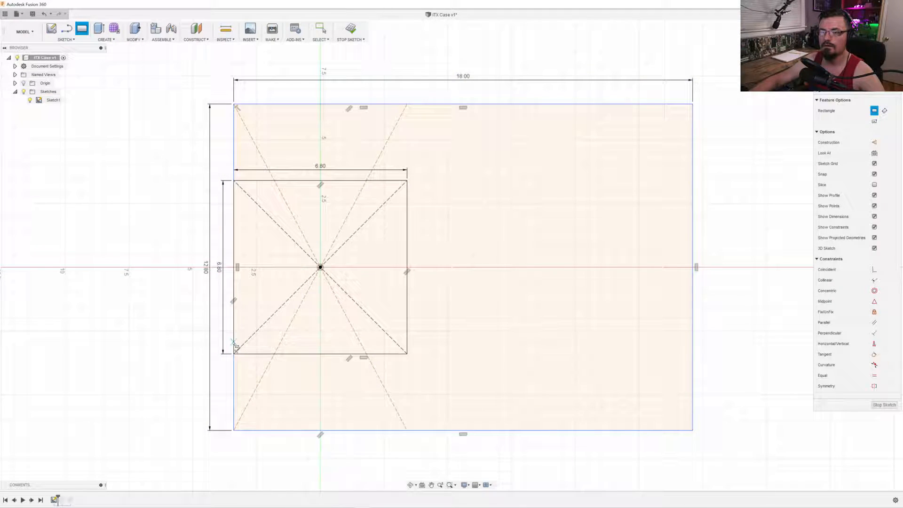
pyautogui.click(234, 344)
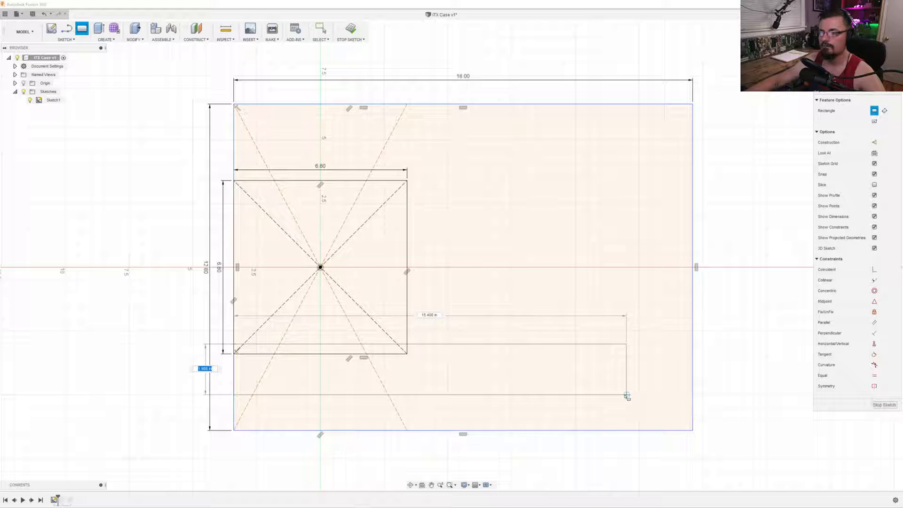
pyautogui.press('Tab')
pyautogui.press('Tab')
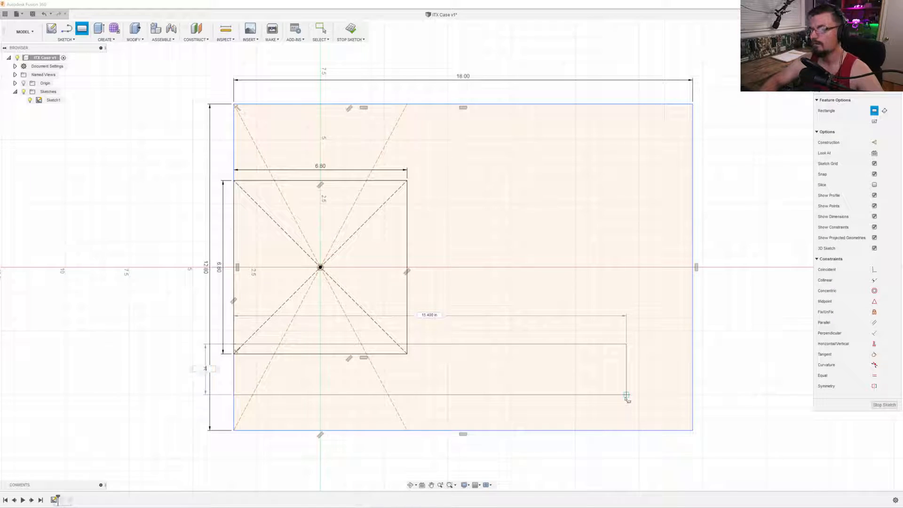
pyautogui.write('2')
pyautogui.press('Tab')
pyautogui.write('13')
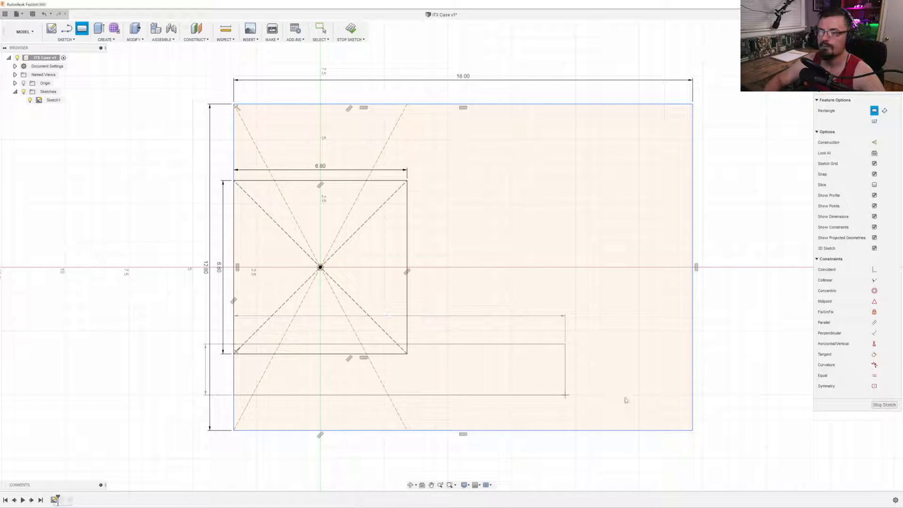
pyautogui.press('Return')
# Extrude both regions of the 13 by 2 in rectangle 6.5 in to one side as a new body.
pyautogui.click(516, 377)
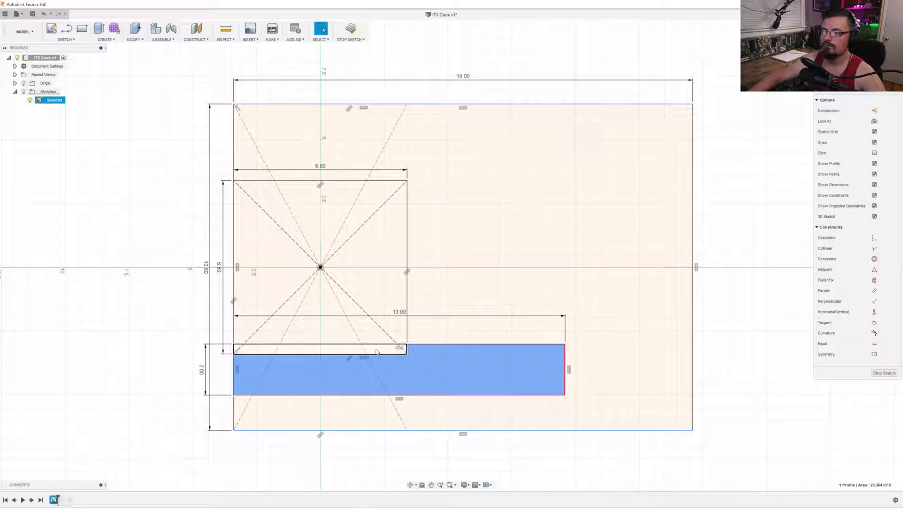
pyautogui.rightClick(374, 348)
pyautogui.click(396, 340)
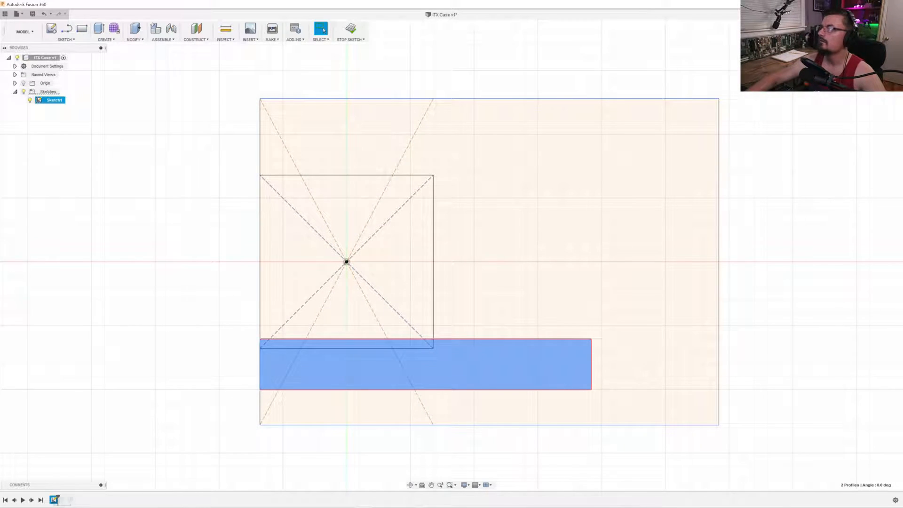
pyautogui.click(852, 56)
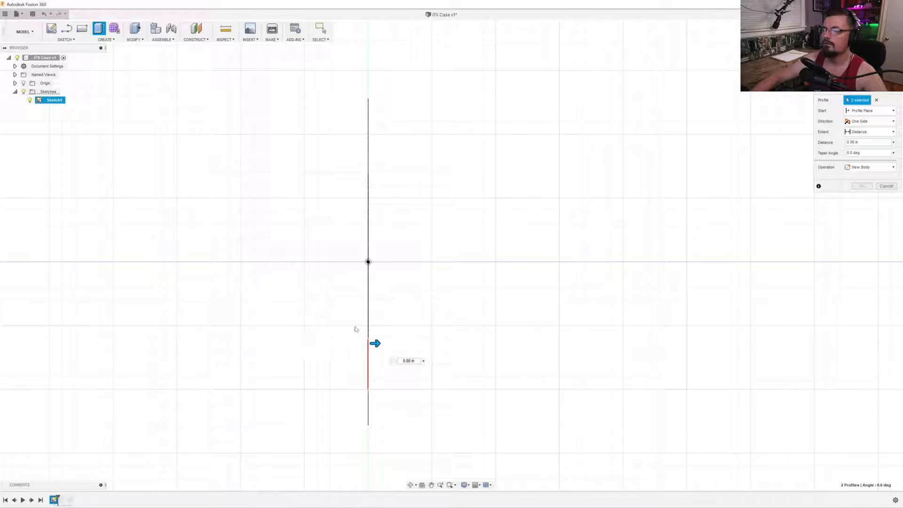
pyautogui.moveTo(375, 344); pyautogui.dragTo(542, 344)
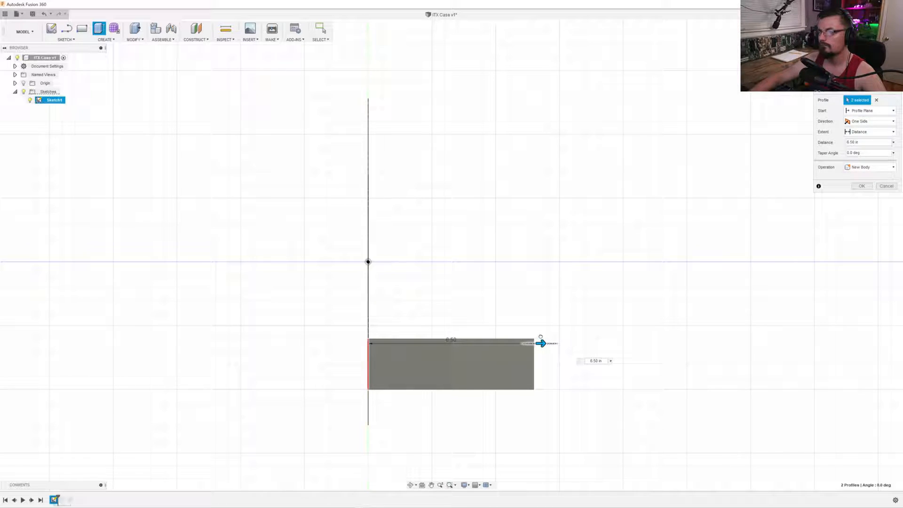
pyautogui.moveTo(540, 337); pyautogui.dragTo(540, 336)
pyautogui.press('Return')
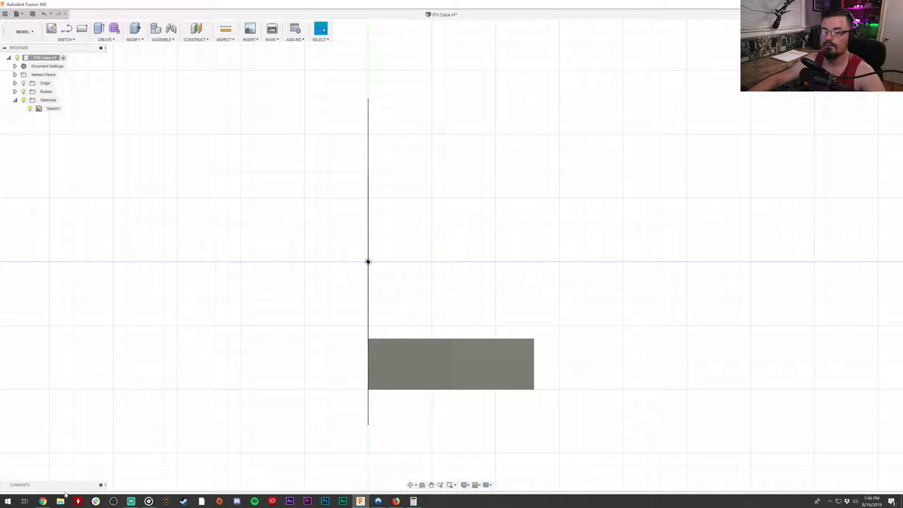
# Roll the timeline forward past all extrusions and examine the panel, motherboard and long block bodies from several angles.
pyautogui.moveTo(66, 499); pyautogui.dragTo(84, 499)
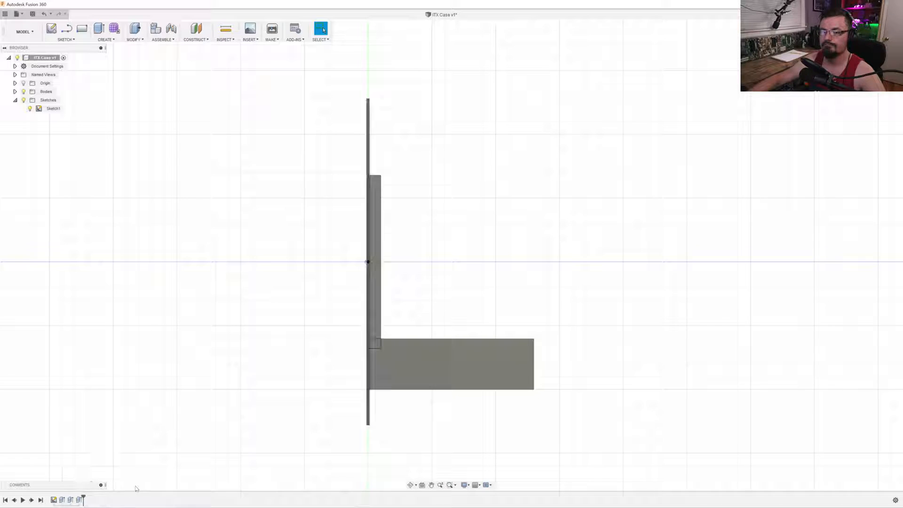
pyautogui.keyDown('shift'); pyautogui.moveTo(581, 297); pyautogui.dragTo(493, 272, button='middle'); pyautogui.keyUp('shift')
pyautogui.click(321, 29)
pyautogui.click(876, 47)
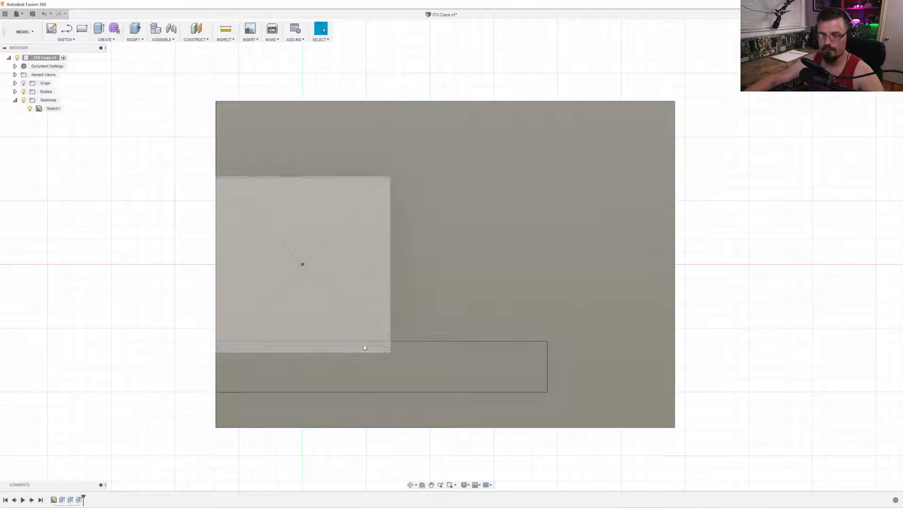
pyautogui.moveTo(138, 339)
pyautogui.keyDown('shift'); pyautogui.mouseDown(button='middle')
pyautogui.moveTo(195, 346)
pyautogui.moveTo(161, 346)
pyautogui.moveTo(197, 338)
pyautogui.moveTo(130, 337)
pyautogui.moveTo(75, 312)
pyautogui.moveTo(127, 319)
pyautogui.moveTo(121, 329)
pyautogui.mouseUp(button='middle'); pyautogui.keyUp('shift')
pyautogui.click(322, 29)
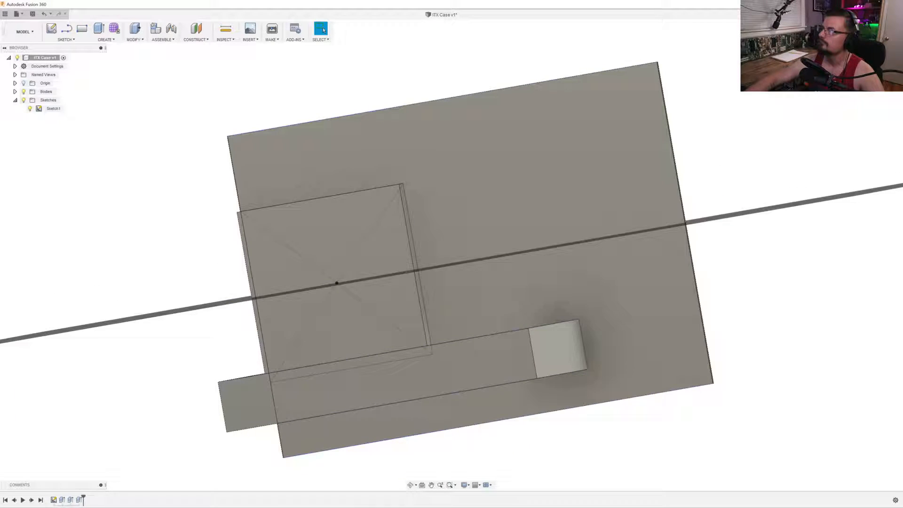
pyautogui.click(874, 66)
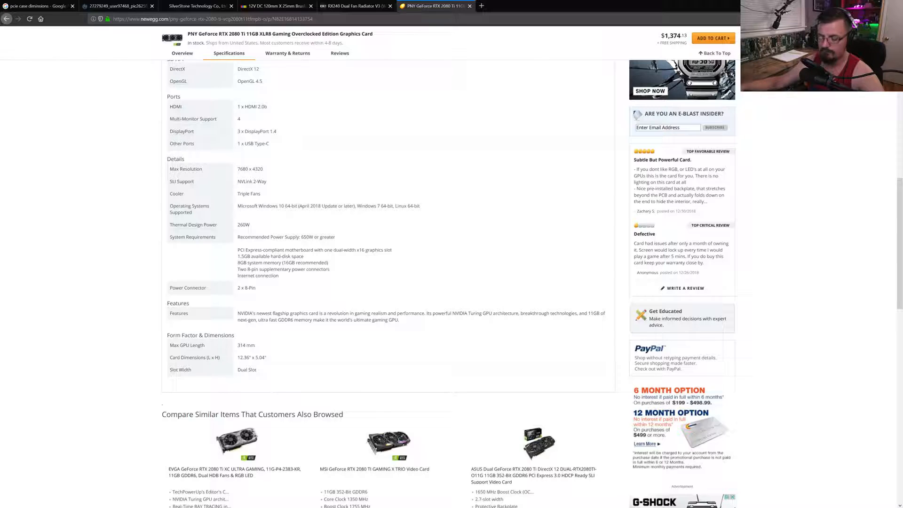
# Switch to the browser and review the PNY GeForce RTX 2080 Ti's specifications, dimensions and product images on Newegg.
pyautogui.scroll(7, 205, 194)
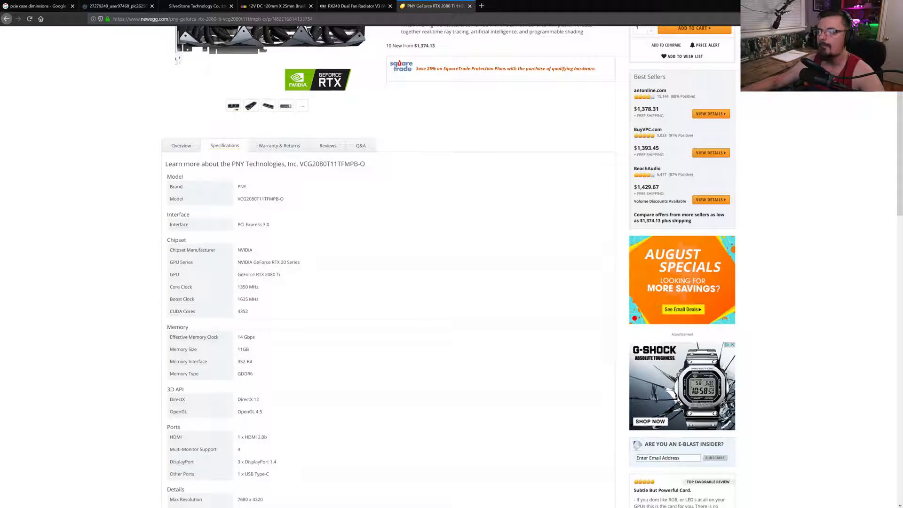
pyautogui.scroll(3, 177, 60)
pyautogui.scroll(-8, 149, 227)
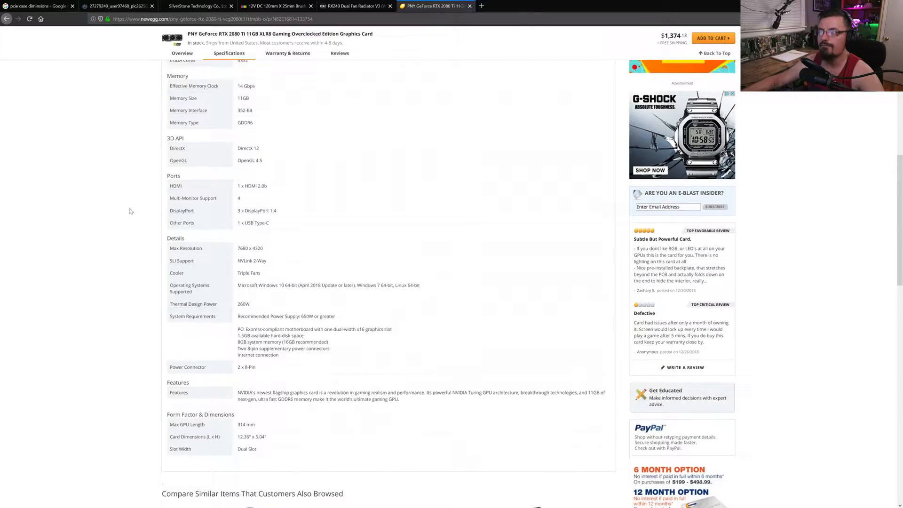
pyautogui.scroll(10, 126, 218)
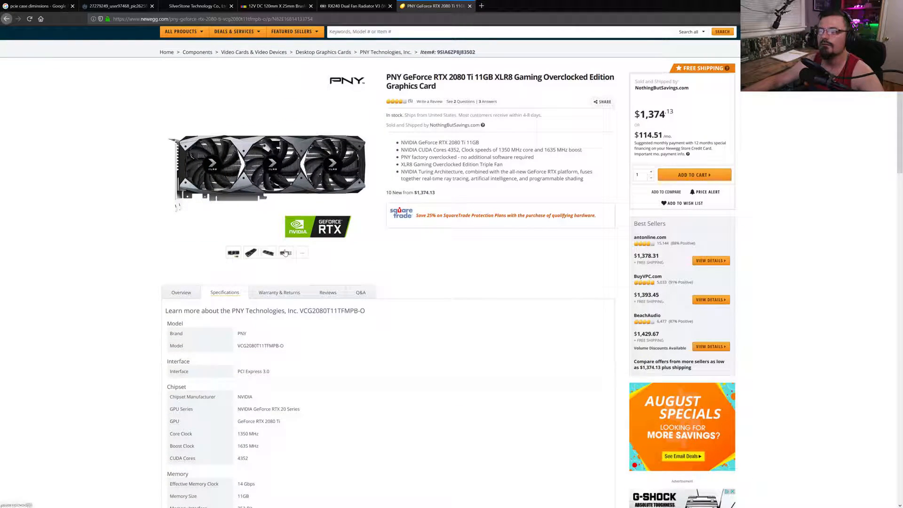
pyautogui.click(285, 254)
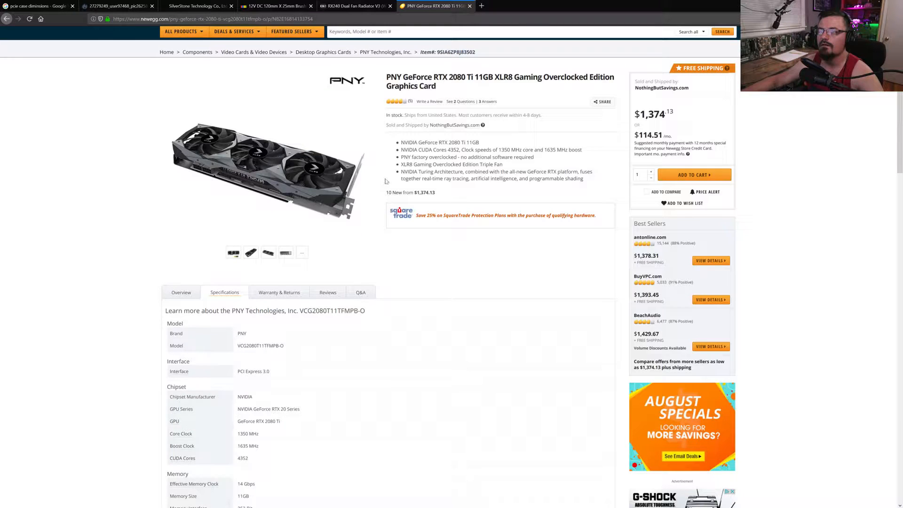
pyautogui.scroll(-5, 329, 263)
pyautogui.scroll(-3, 387, 263)
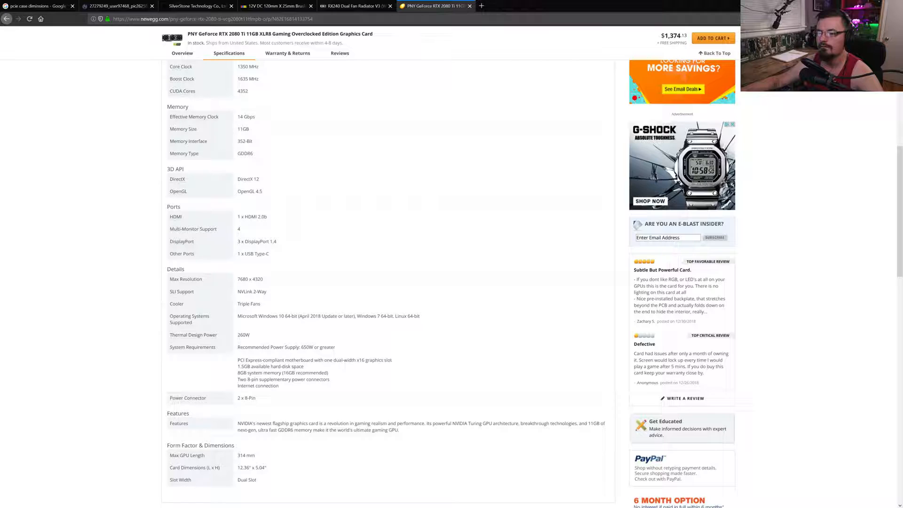
# Switch back to Fusion 360 and examine the long block against the motherboard and panel from the front, side and back.
pyautogui.hotkey('alt', 'Tab')
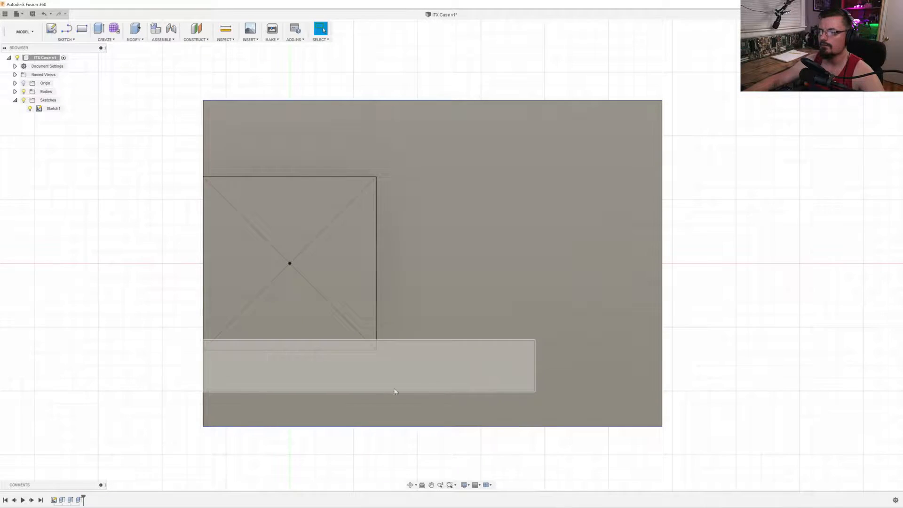
pyautogui.moveTo(147, 358)
pyautogui.keyDown('shift'); pyautogui.mouseDown(button='middle')
pyautogui.moveTo(196, 371)
pyautogui.moveTo(149, 368)
pyautogui.moveTo(164, 364)
pyautogui.mouseUp(button='middle'); pyautogui.keyUp('shift')
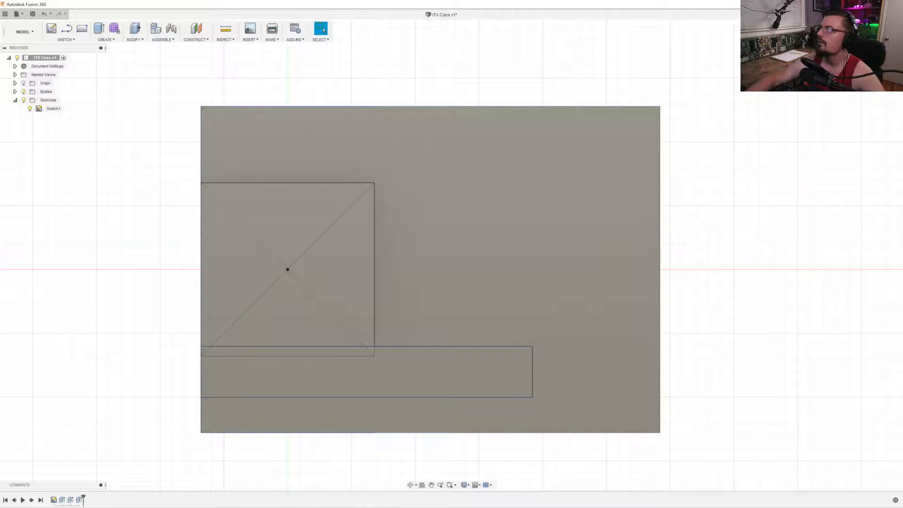
pyautogui.click(854, 52)
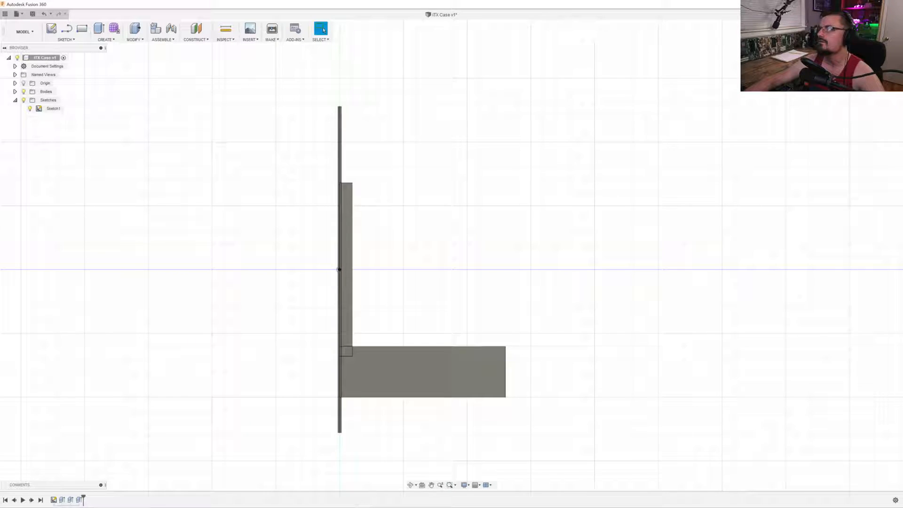
pyautogui.click(854, 52)
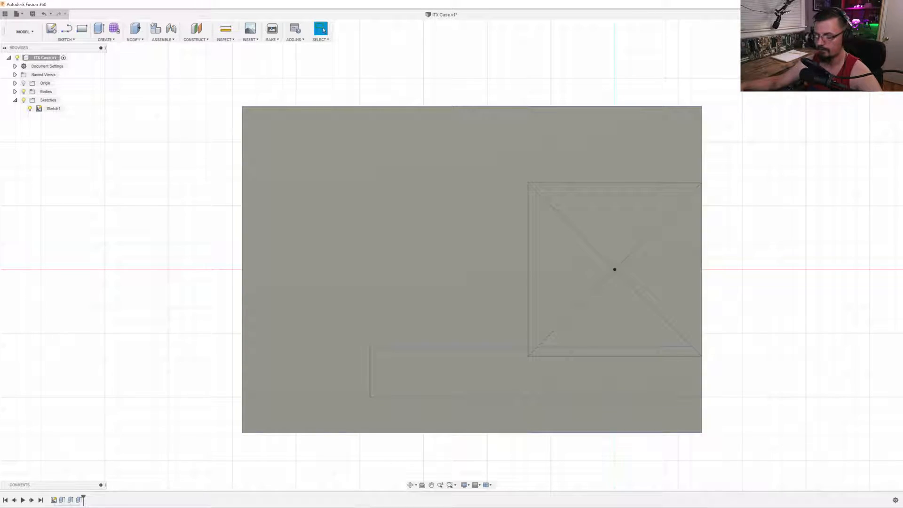
# Switch to the browser and search Google Images for "atx psu dimensions" in a new page.
pyautogui.hotkey('alt', 'Tab')
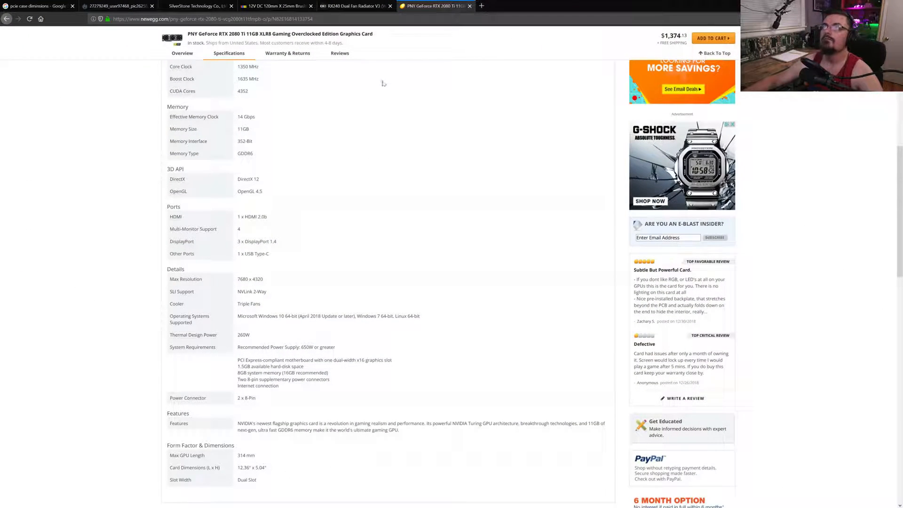
pyautogui.click(482, 6)
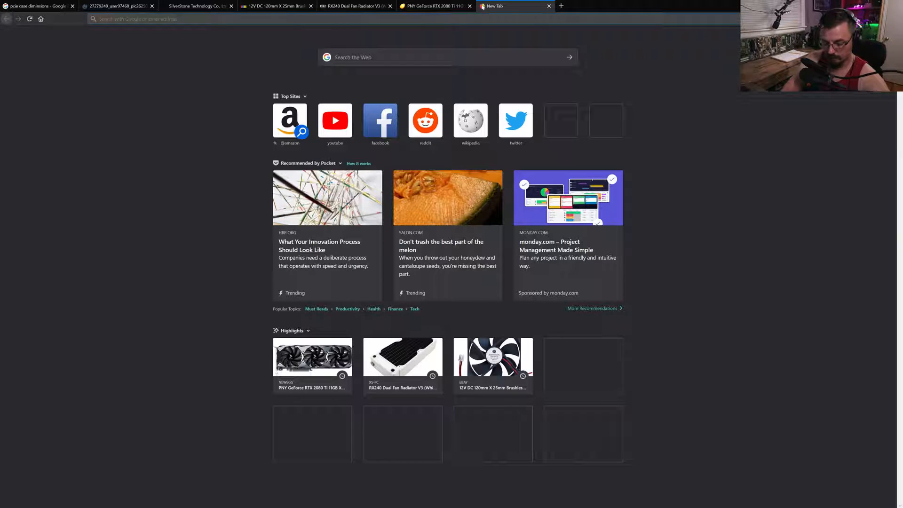
pyautogui.write('a')
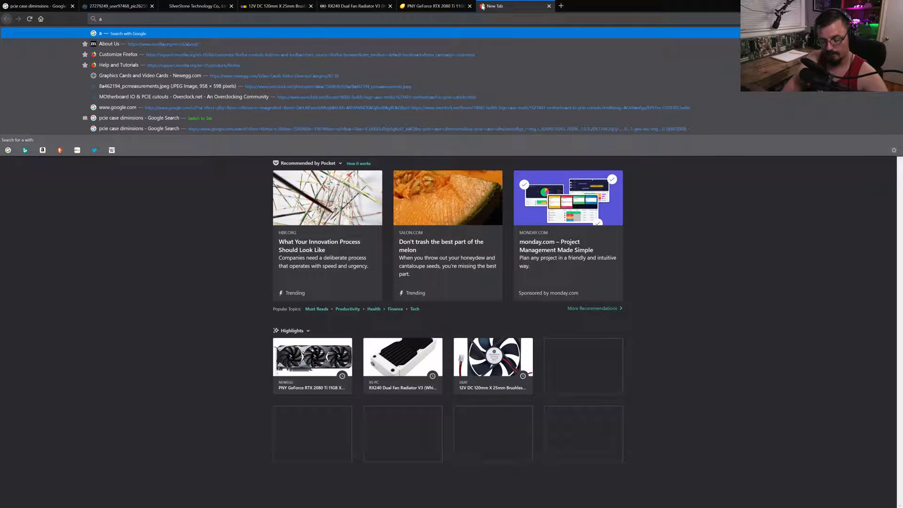
pyautogui.write('tx psu')
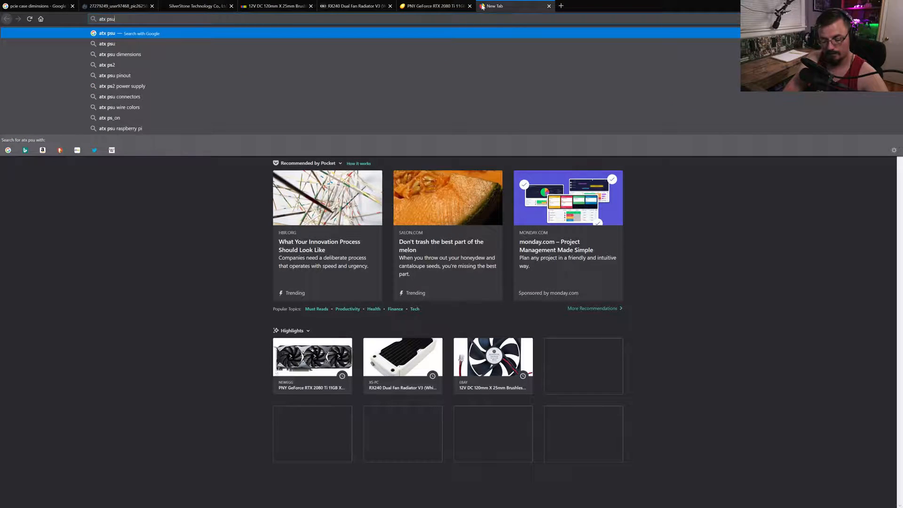
pyautogui.write('m')
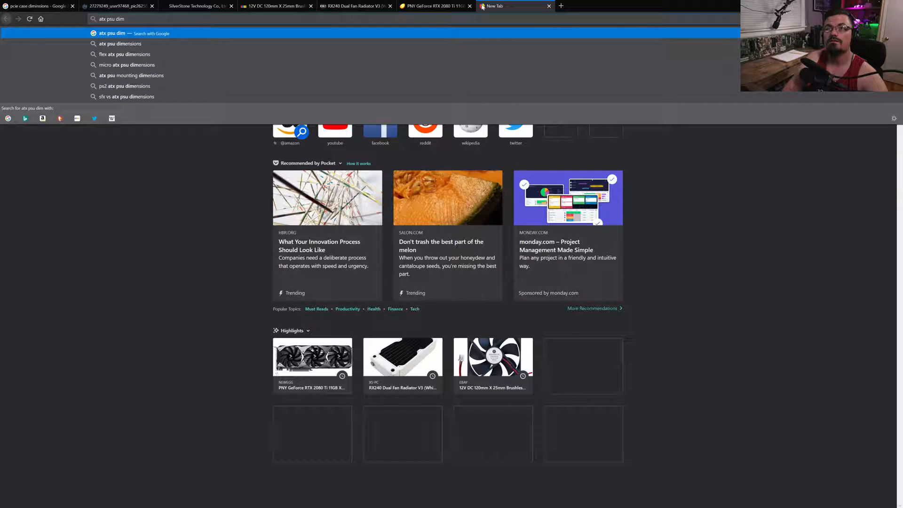
pyautogui.click(151, 43)
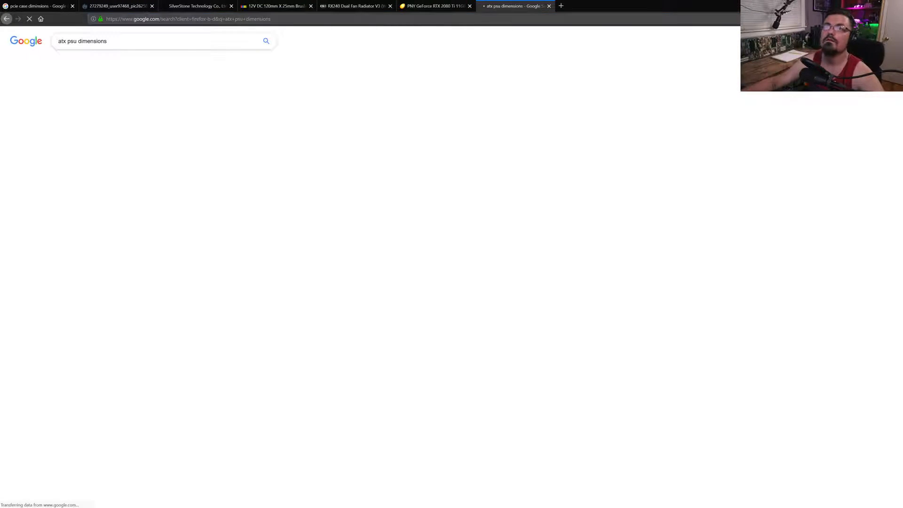
pyautogui.click(126, 61)
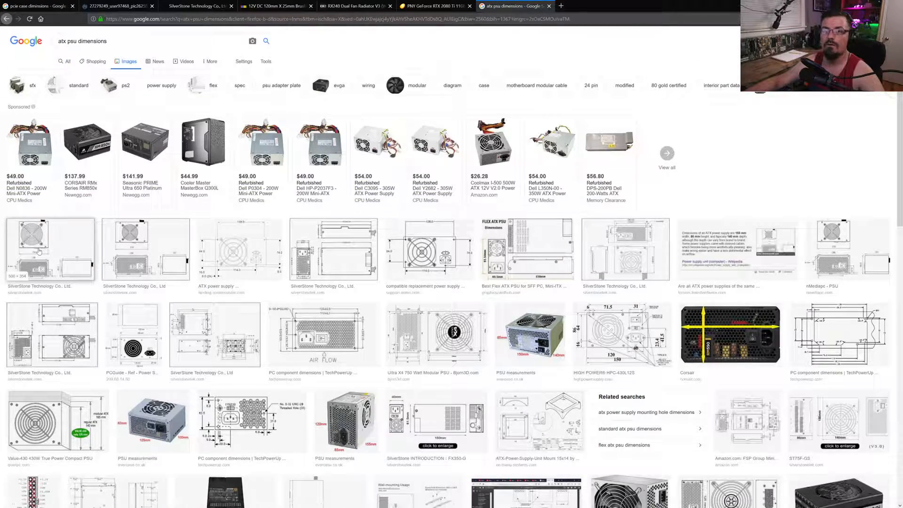
# Open SilverStone's list of computer PSU form factors and review the standard dimensions, returning to the ATX PS/2 entry.
pyautogui.click(39, 251)
pyautogui.click(671, 147)
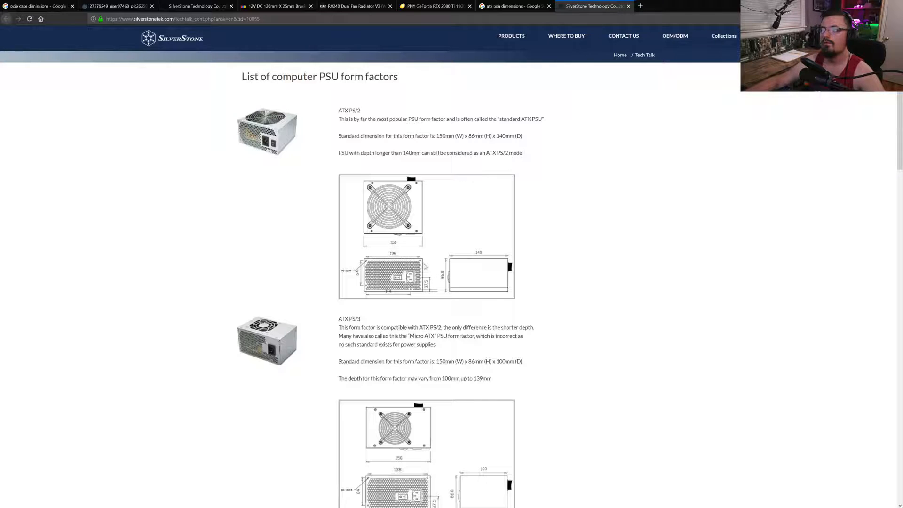
pyautogui.scroll(-3, 425, 266)
pyautogui.scroll(2, 414, 259)
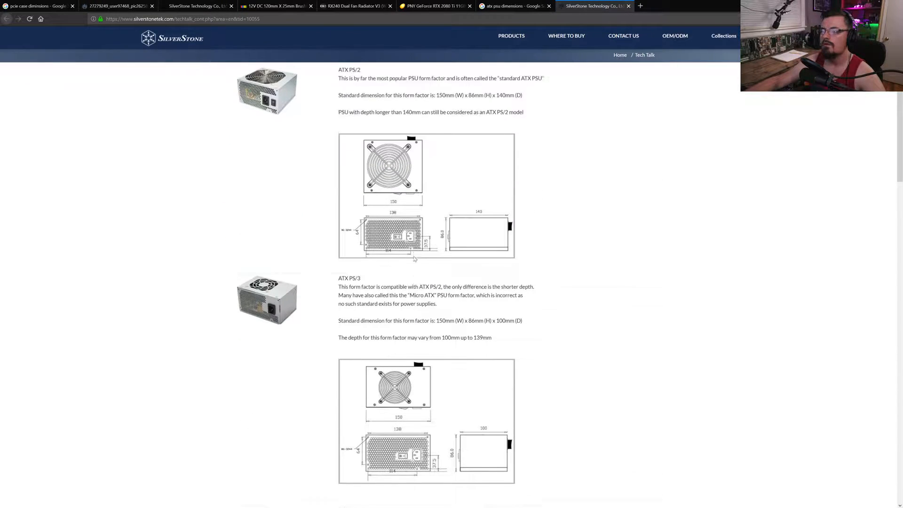
pyautogui.scroll(-7, 519, 228)
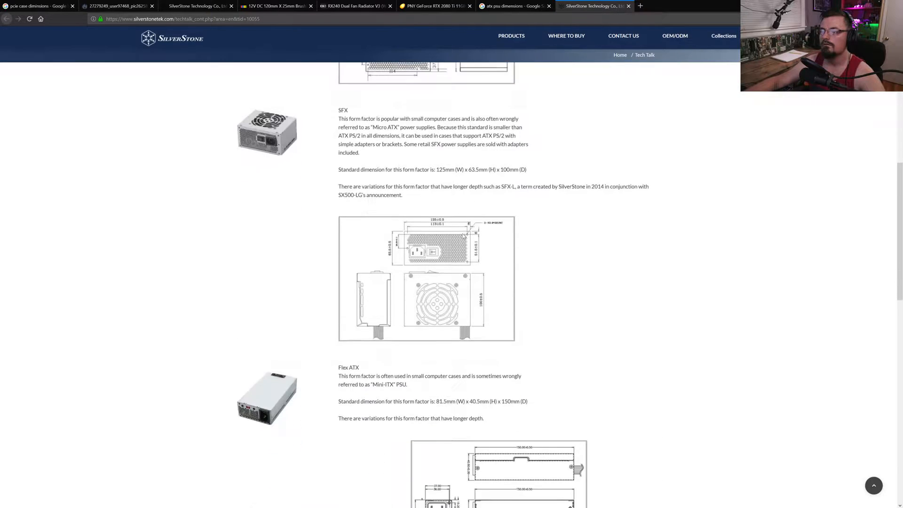
pyautogui.scroll(-5, 465, 235)
pyautogui.scroll(14, 458, 235)
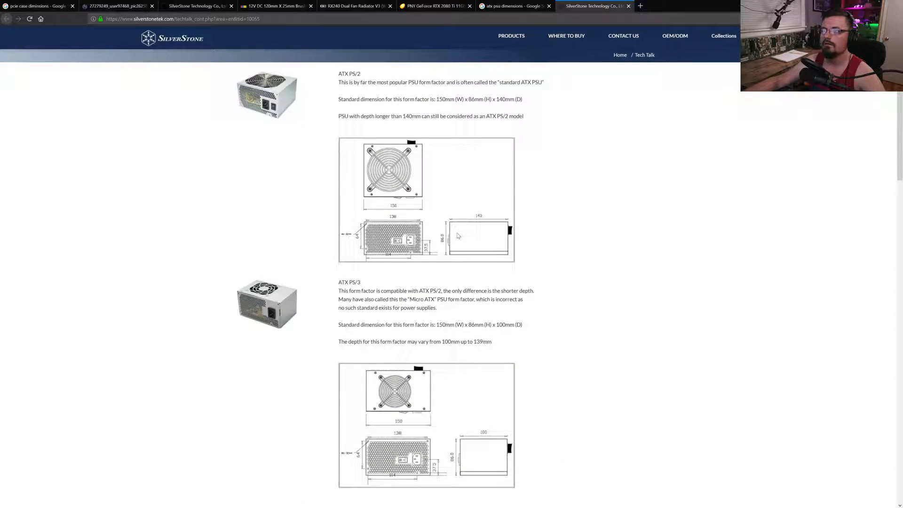
pyautogui.scroll(1, 458, 235)
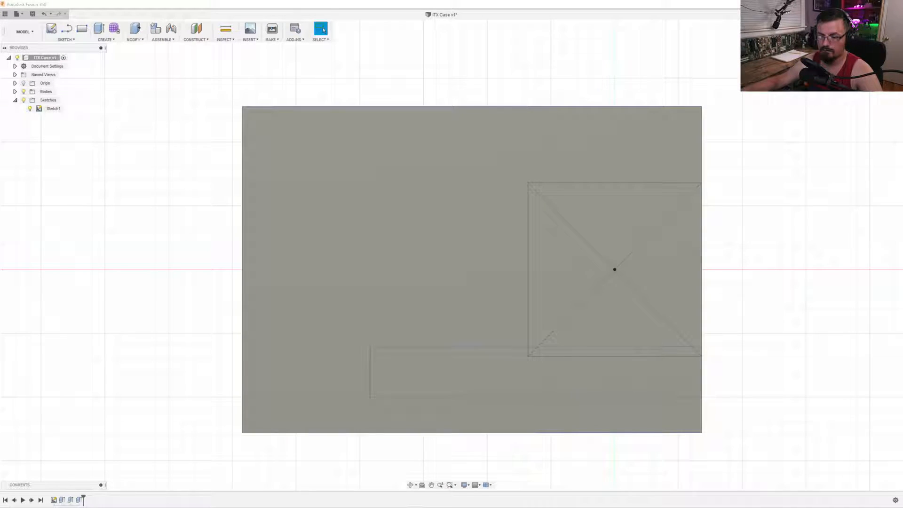
# Open the Calculator app and move its window clear of the Fusion 360 model.
pyautogui.press('super')
pyautogui.write('calc')
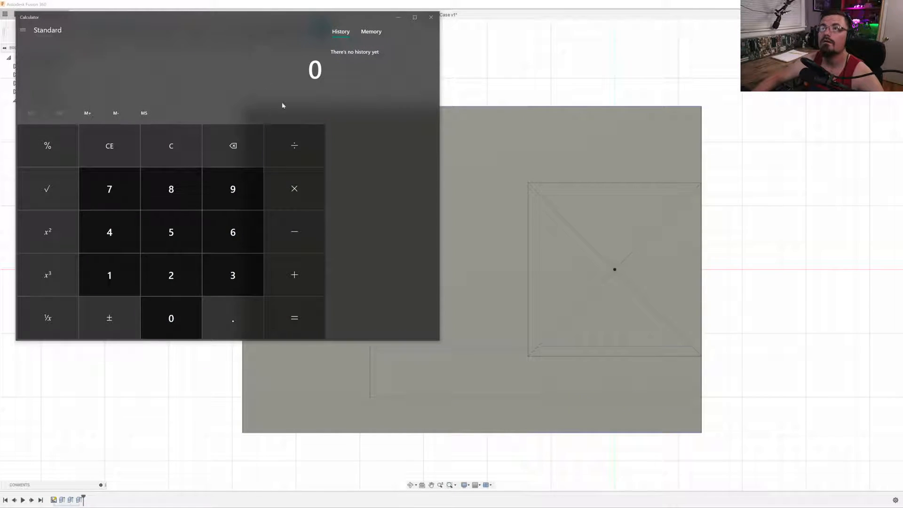
pyautogui.moveTo(245, 20); pyautogui.dragTo(371, 507)
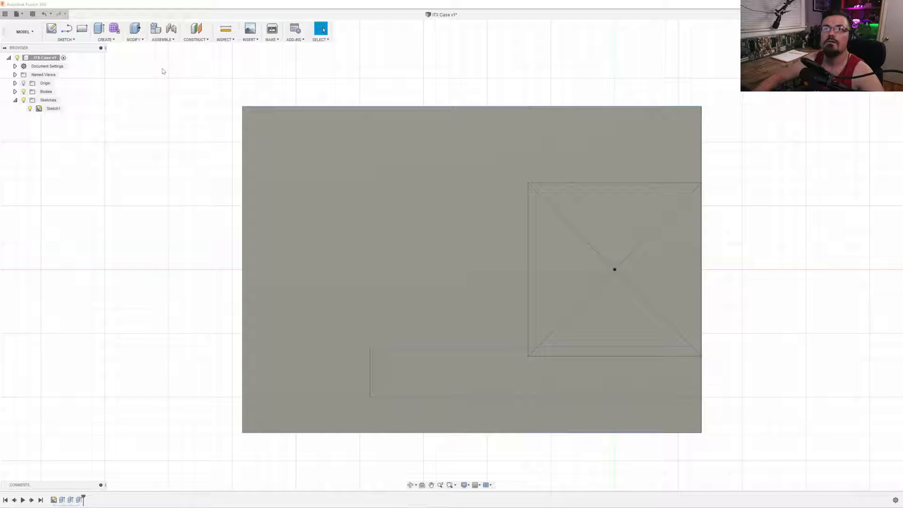
# Sketch a two-point rectangle 5.516 in wide and 3.388 in high on the large panel's face, starting on its side edge near the lower corner.
pyautogui.click(66, 40)
pyautogui.moveTo(62, 65)
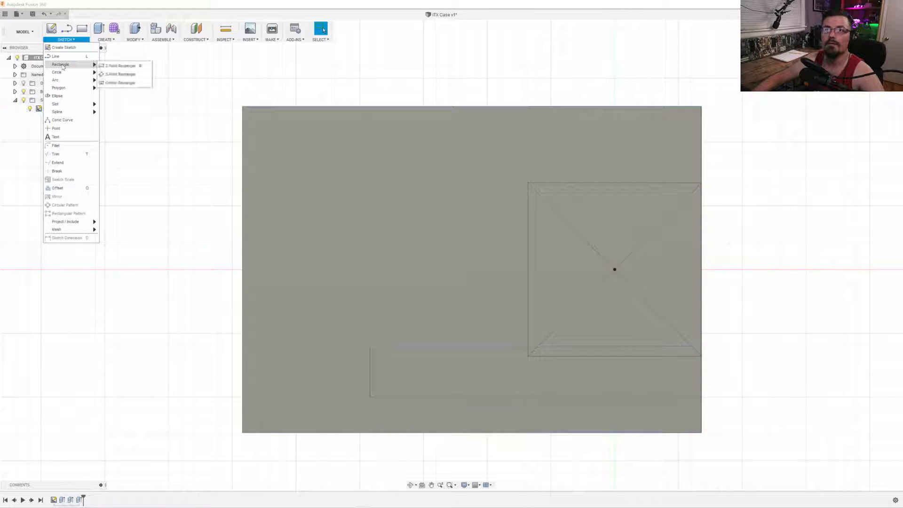
pyautogui.click(120, 65)
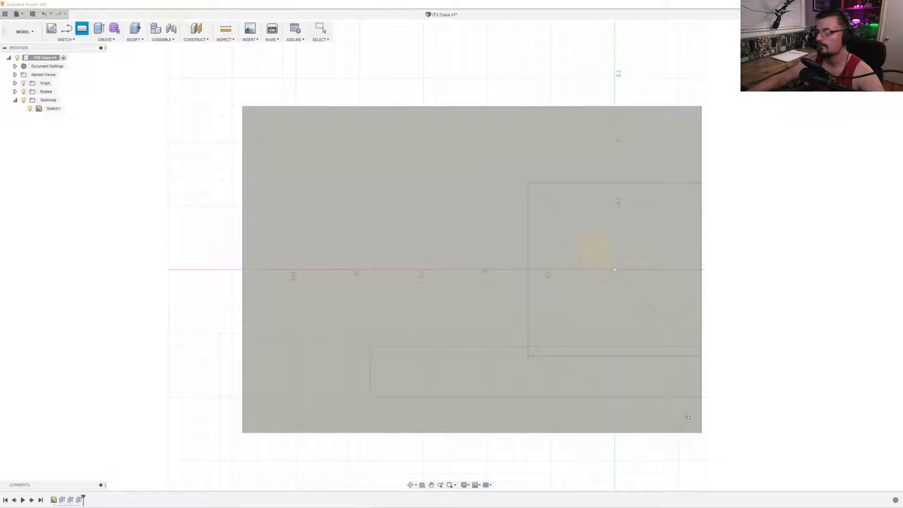
pyautogui.click(687, 416)
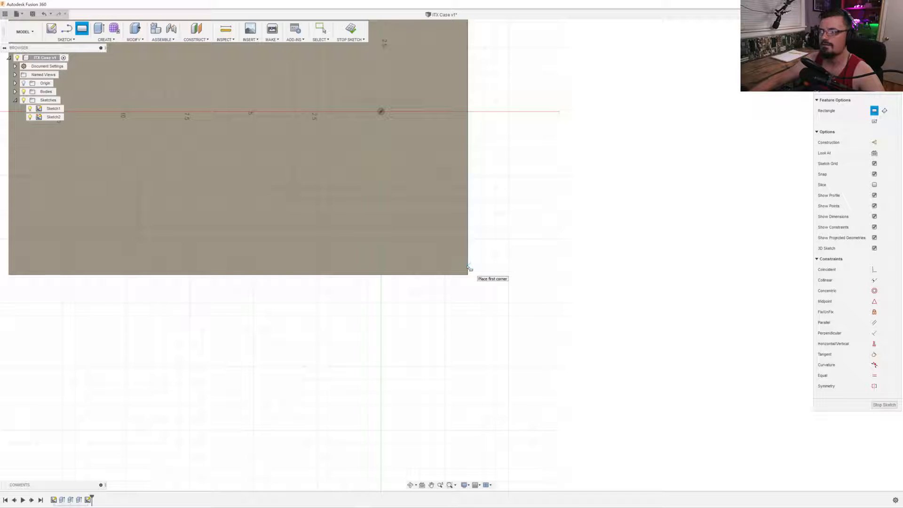
pyautogui.click(496, 265)
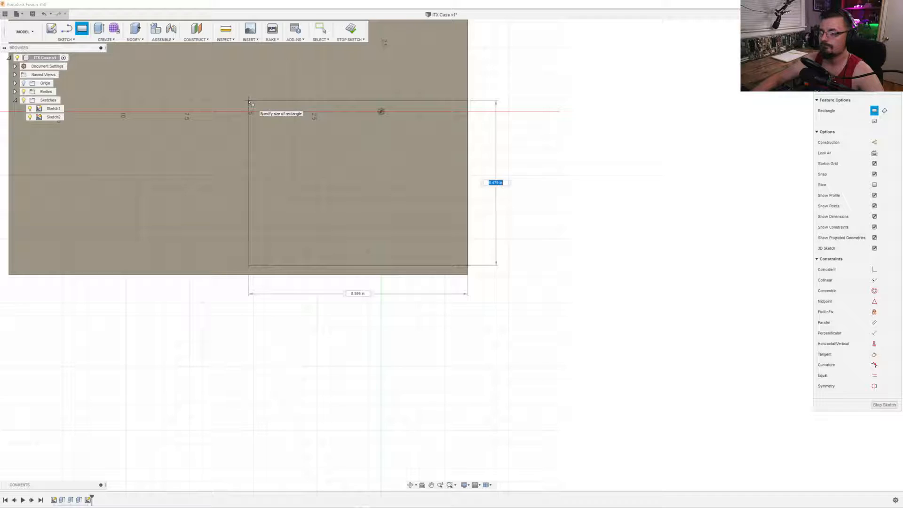
pyautogui.press('Tab')
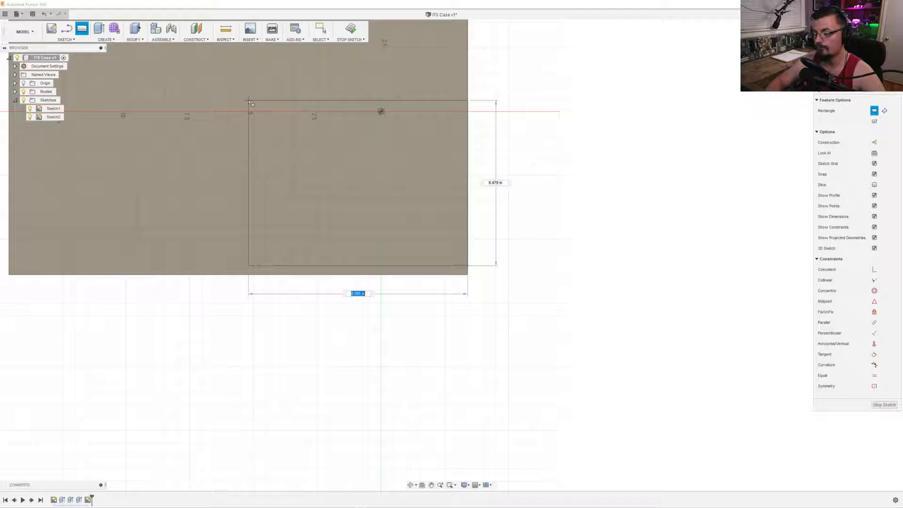
pyautogui.write('5.516')
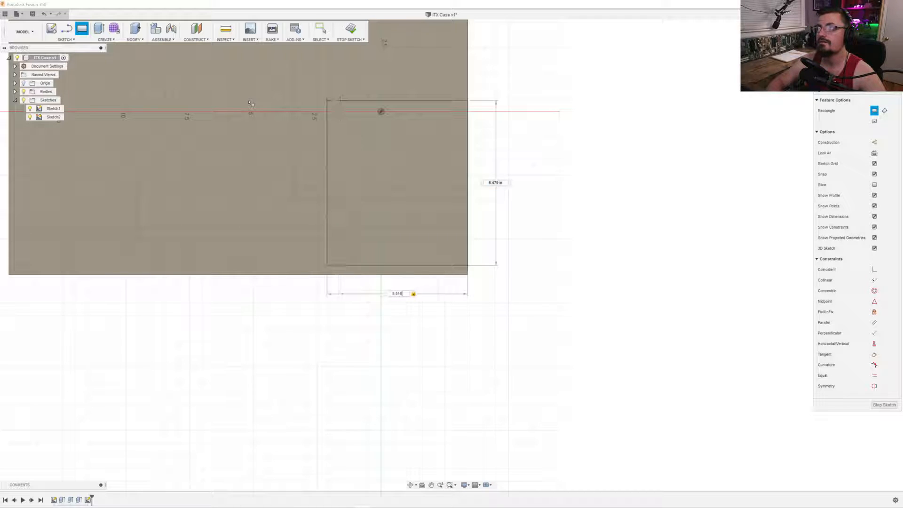
pyautogui.press('Tab')
pyautogui.write('3.38')
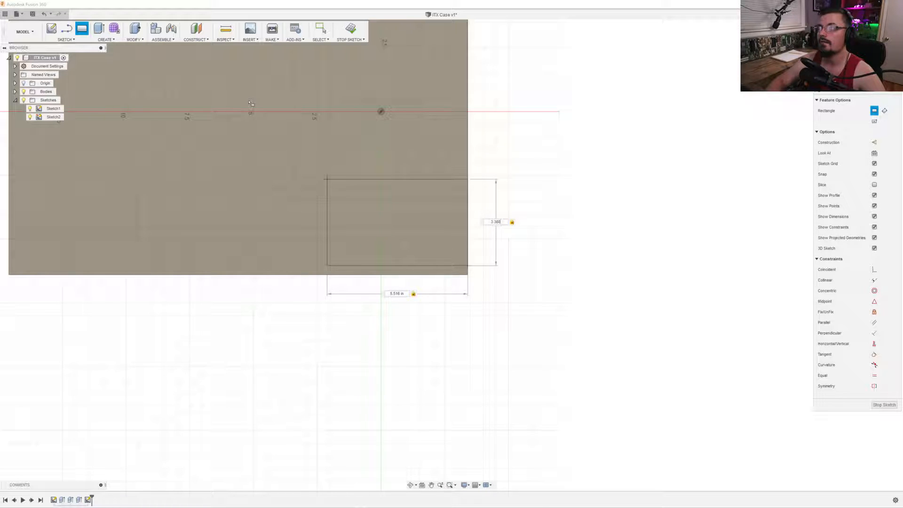
pyautogui.press('Return')
pyautogui.press('Escape')
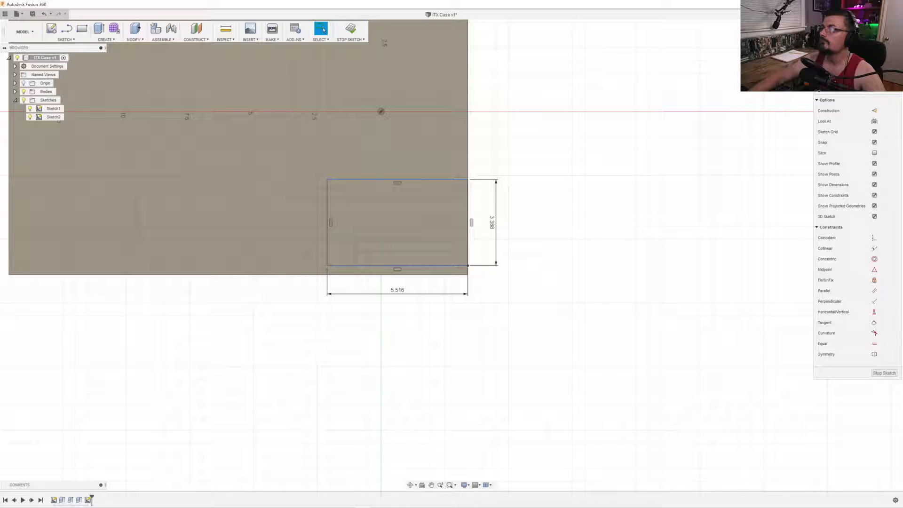
# View the panel and blocks from the side, recheck the ATX PS/2 dimensions in the browser, and return to Fusion 360.
pyautogui.click(890, 48)
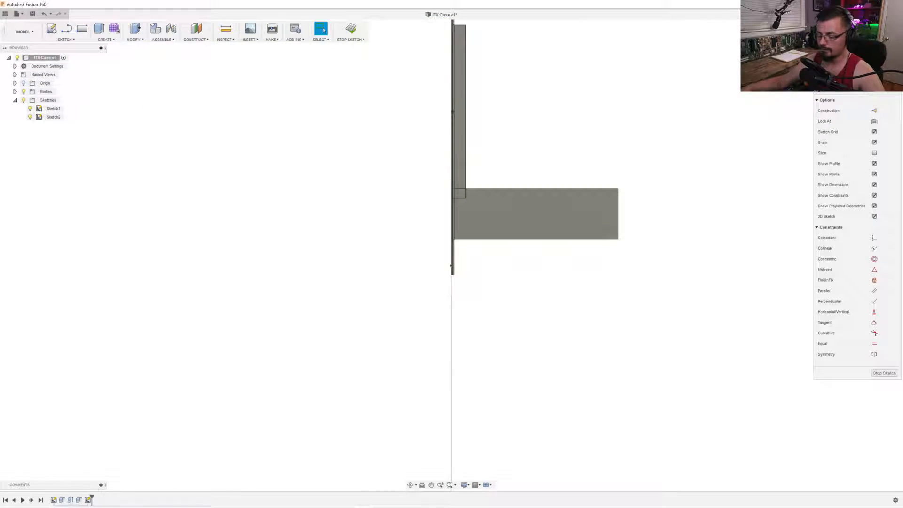
pyautogui.hotkey('alt', 'Tab')
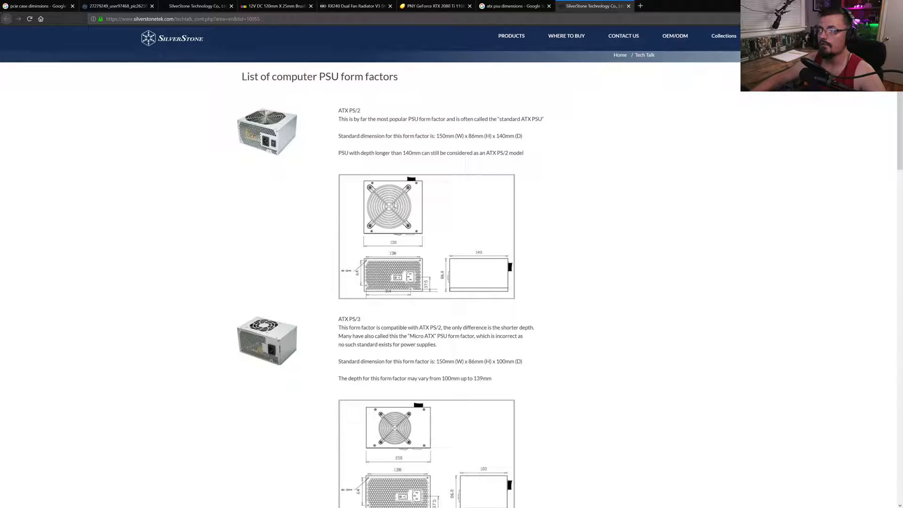
pyautogui.hotkey('alt', 'Tab')
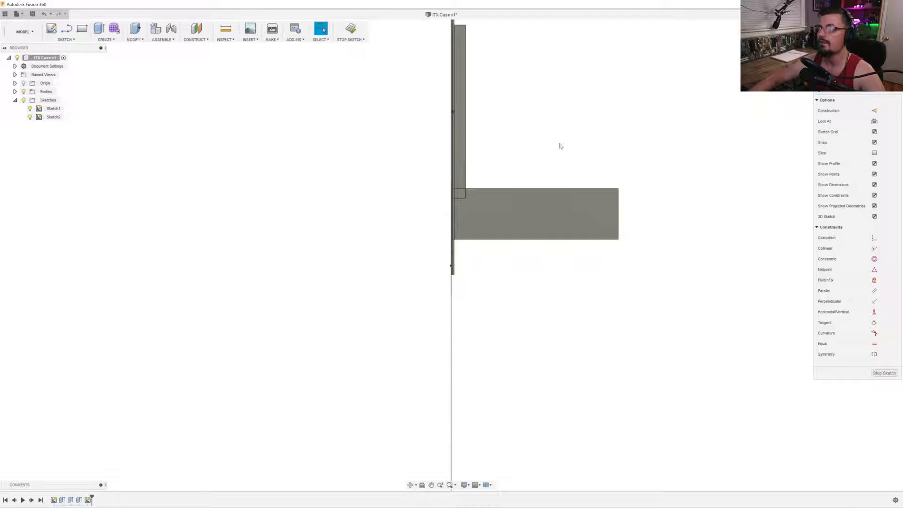
# Resize the new rectangle on the panel to 5.91 in wide and 5.516 in high.
pyautogui.click(850, 52)
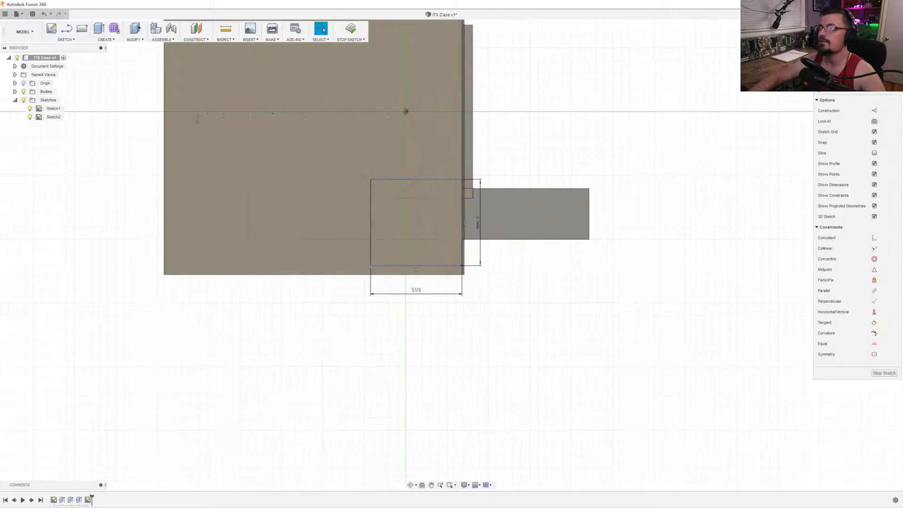
pyautogui.doubleClick(401, 291)
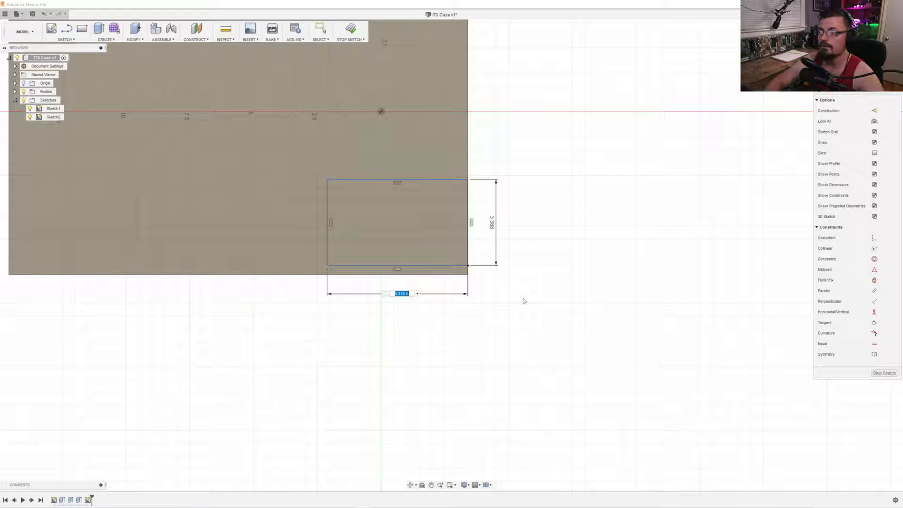
pyautogui.click(409, 293)
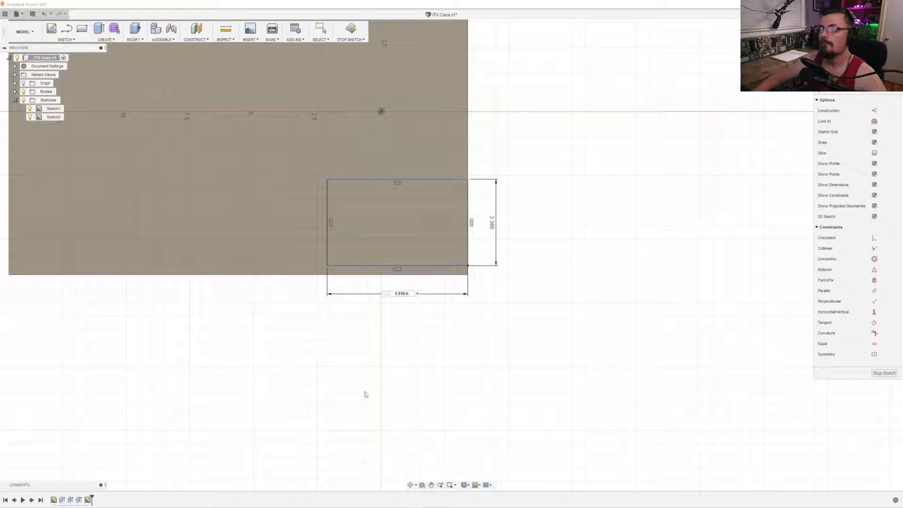
pyautogui.tripleClick(402, 294)
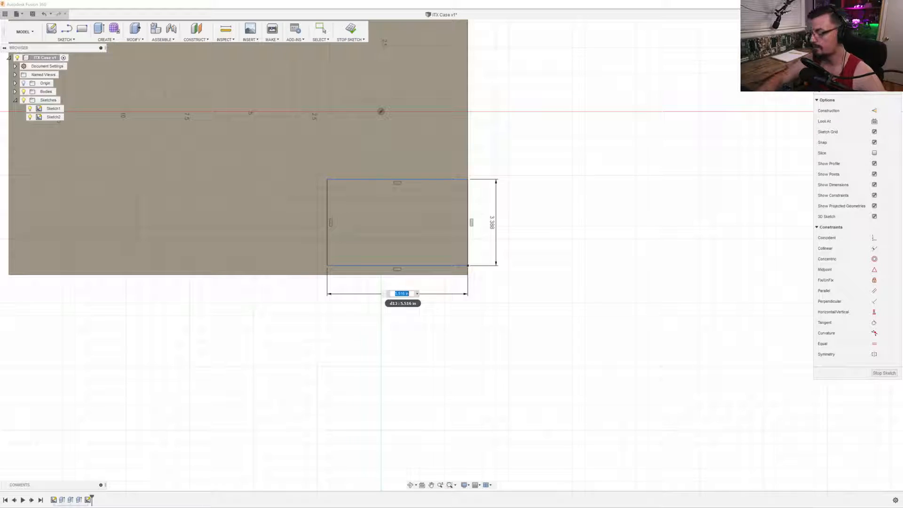
pyautogui.write('5.91')
pyautogui.press('Return')
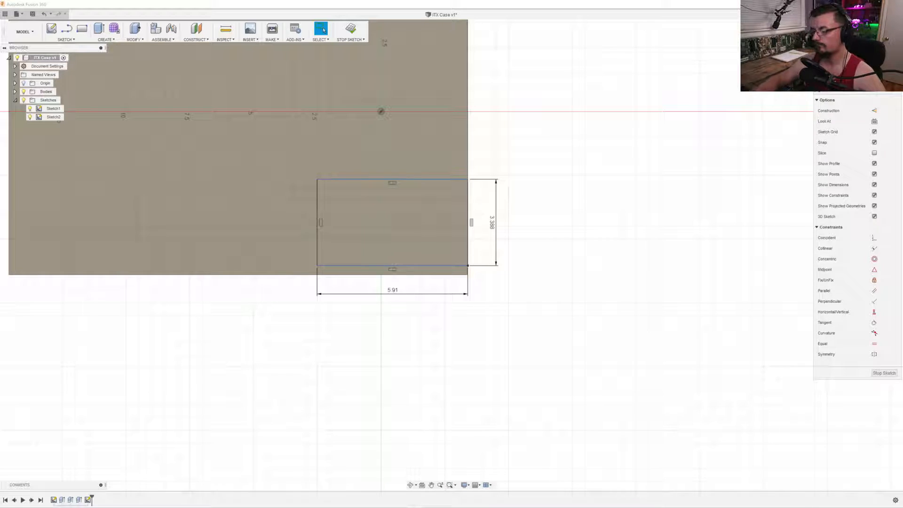
pyautogui.doubleClick(492, 222)
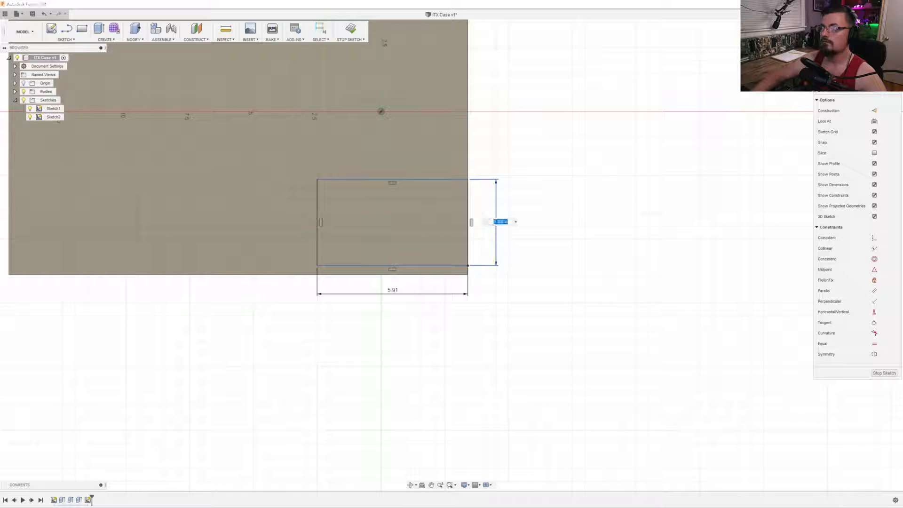
pyautogui.write('5.516')
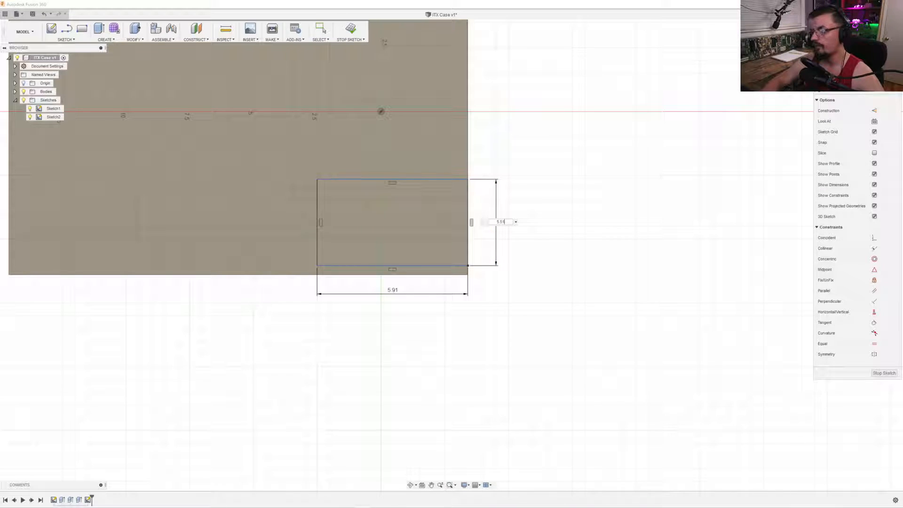
pyautogui.press('Return')
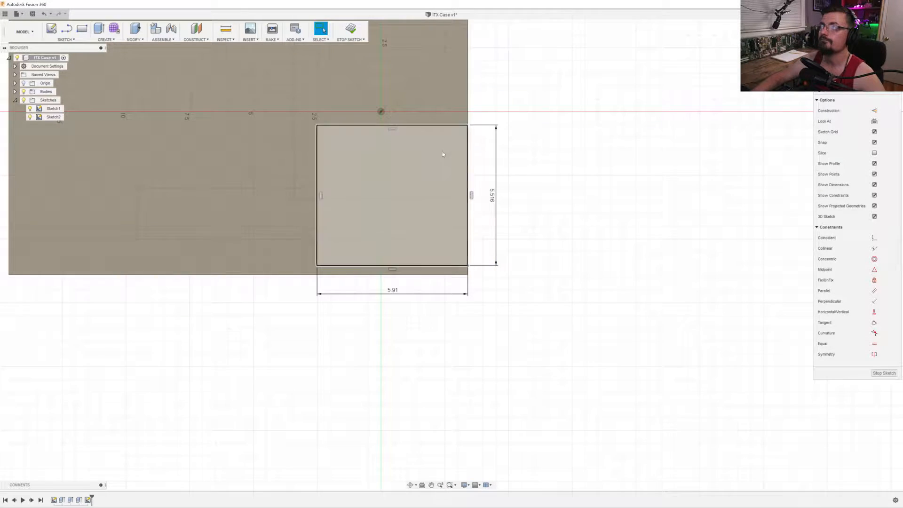
# Extrude the power supply rectangle 3.389 in outward from the panel, on the side opposite the motherboard and graphics card blocks.
pyautogui.click(423, 147)
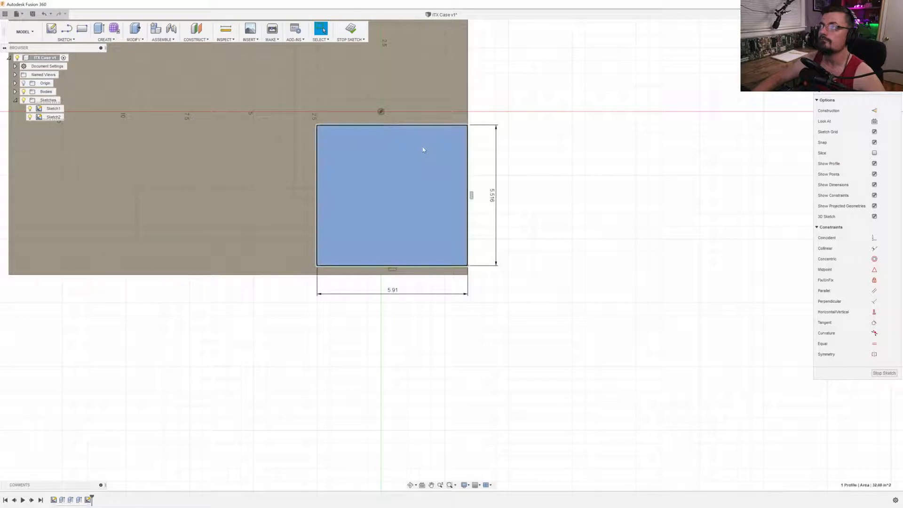
pyautogui.rightClick(452, 172)
pyautogui.click(476, 160)
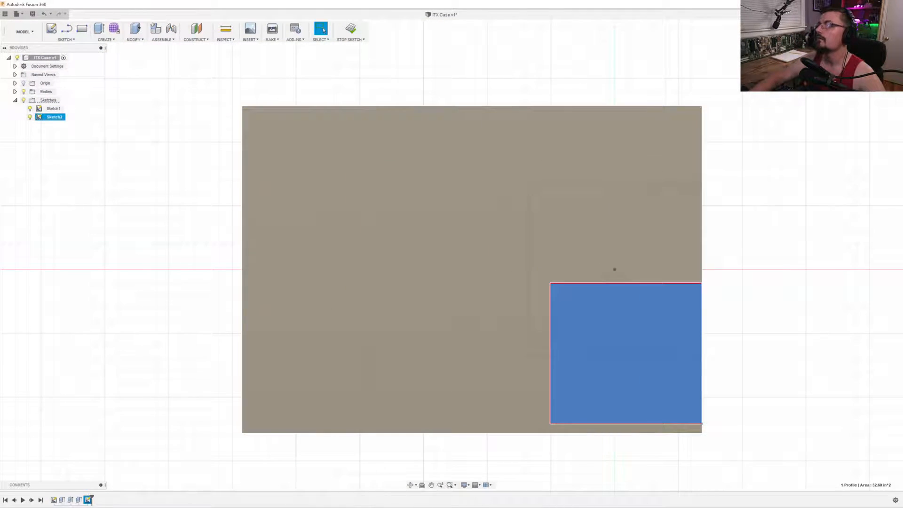
pyautogui.click(889, 61)
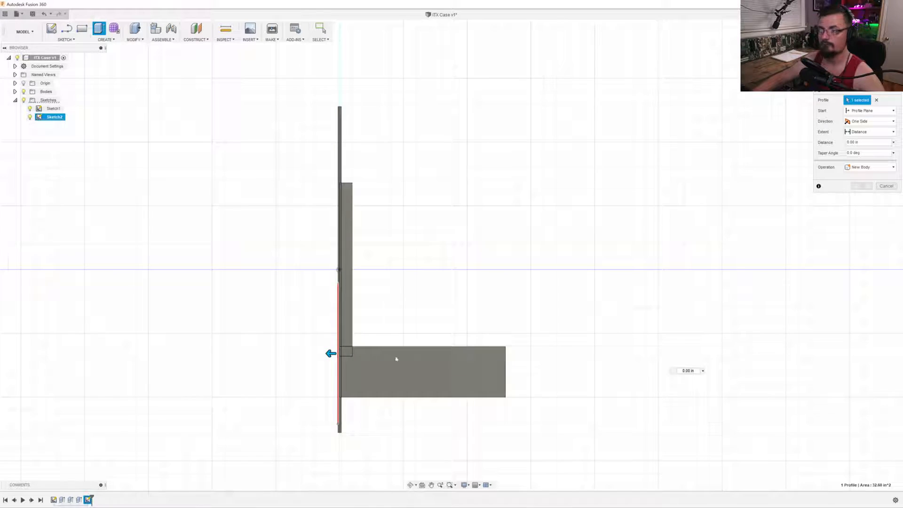
pyautogui.moveTo(329, 353); pyautogui.dragTo(251, 358)
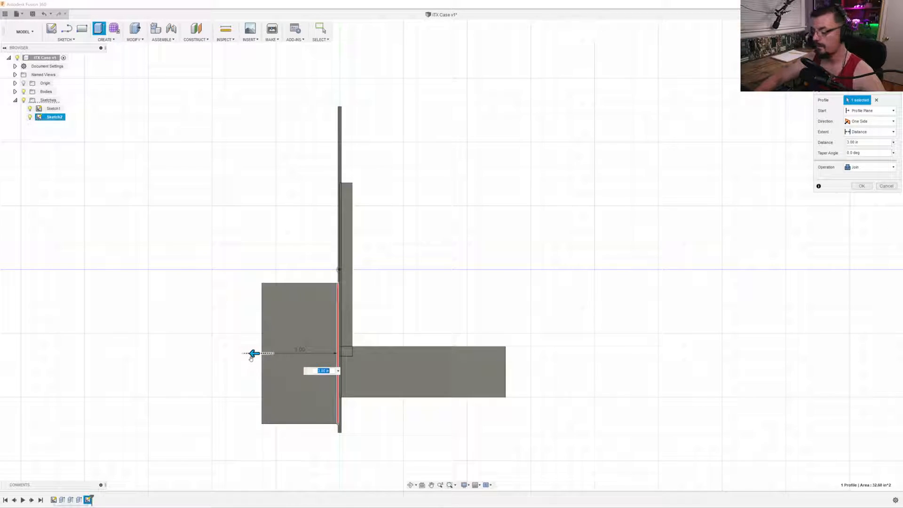
pyautogui.write('3.3')
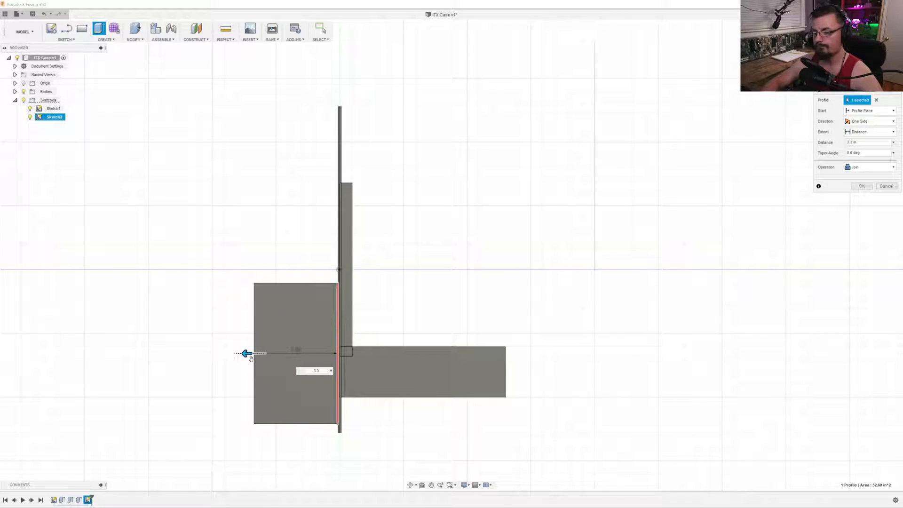
pyautogui.write('89')
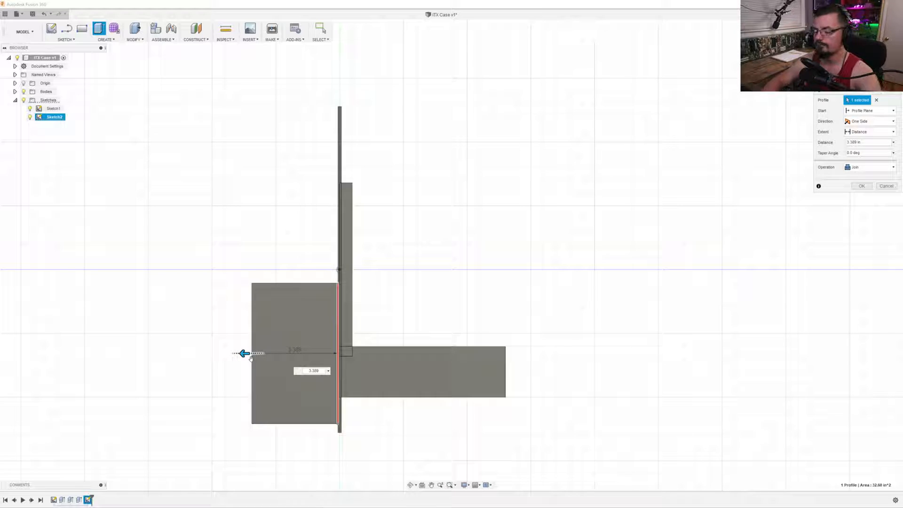
pyautogui.press('Return')
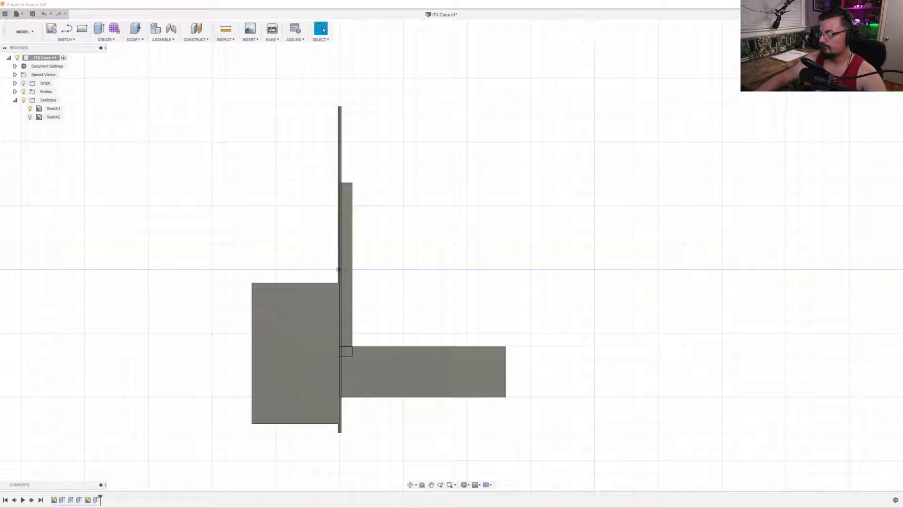
# Measure the overall distance between the outer edges of the power supply block and the graphics card block from the side.
pyautogui.keyDown('shift'); pyautogui.moveTo(524, 314); pyautogui.dragTo(307, 375, button='middle'); pyautogui.keyUp('shift')
pyautogui.moveTo(319, 372); pyautogui.dragTo(329, 369)
pyautogui.press('Escape')
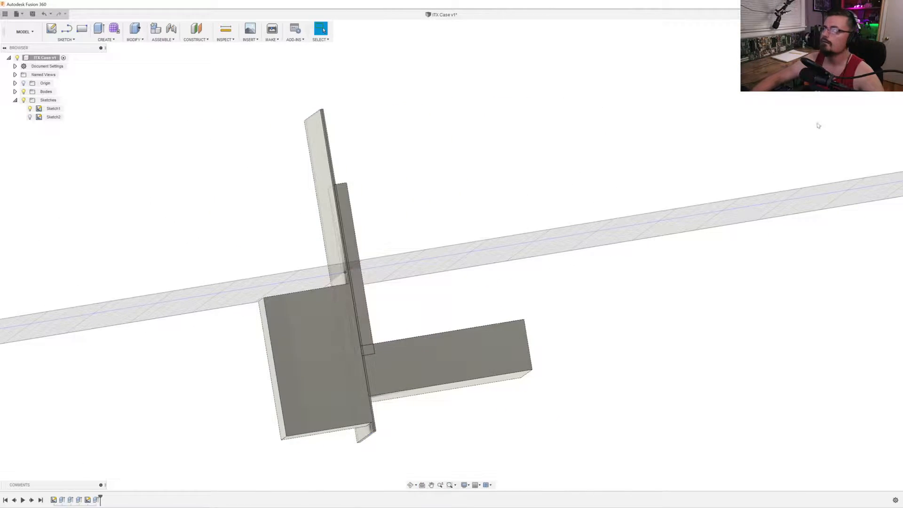
pyautogui.click(871, 52)
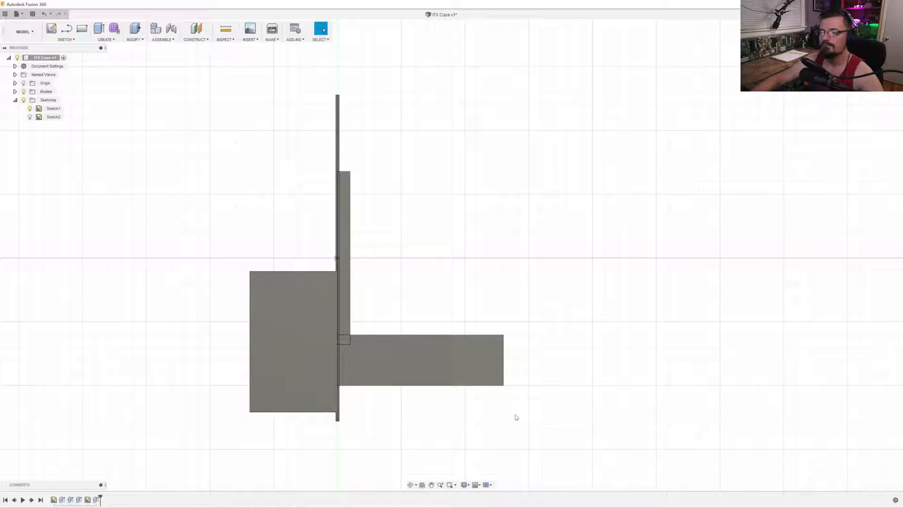
pyautogui.click(225, 27)
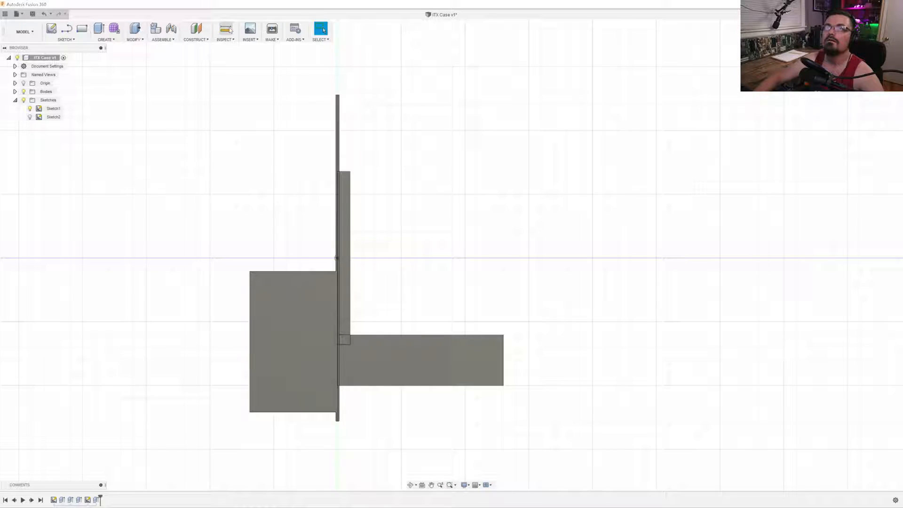
pyautogui.click(250, 331)
pyautogui.click(503, 359)
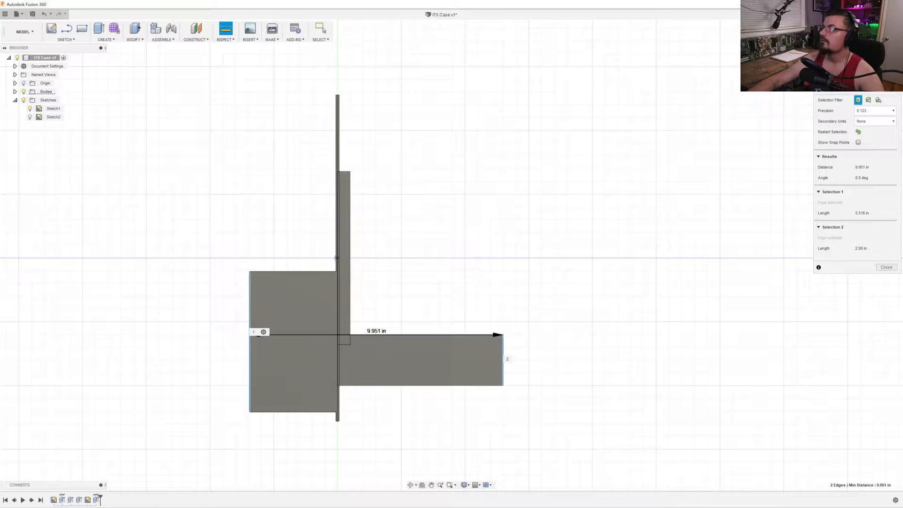
# View the panel's power supply side, check the RX240 dual fan radiator's dimension drawing in the browser, and return to Fusion 360.
pyautogui.click(891, 51)
pyautogui.click(892, 51)
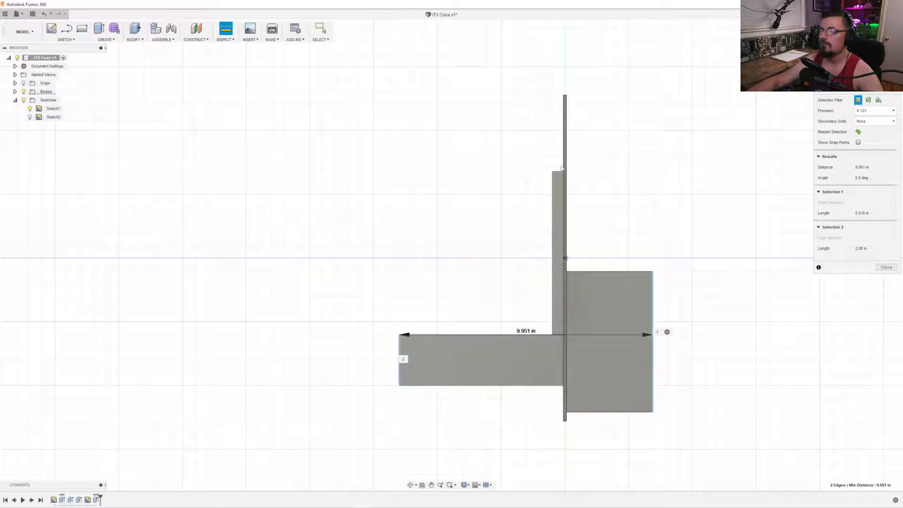
pyautogui.click(892, 50)
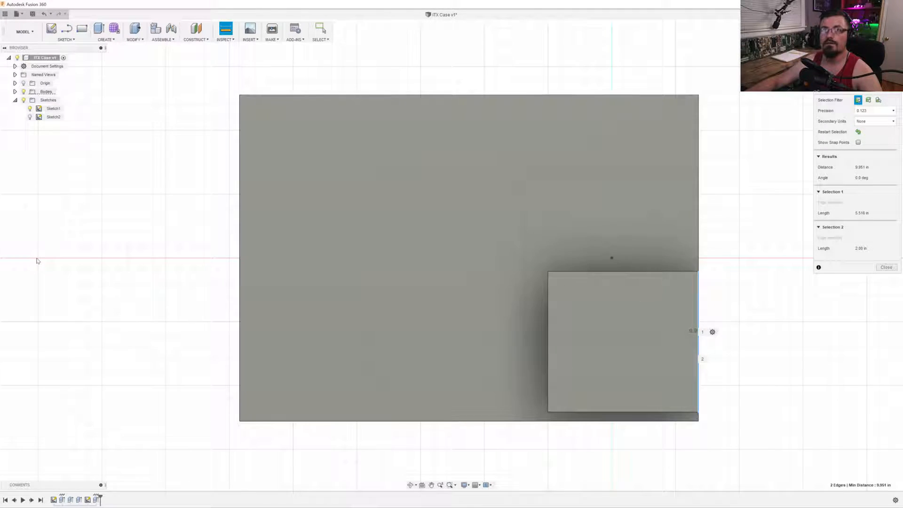
pyautogui.click(66, 39)
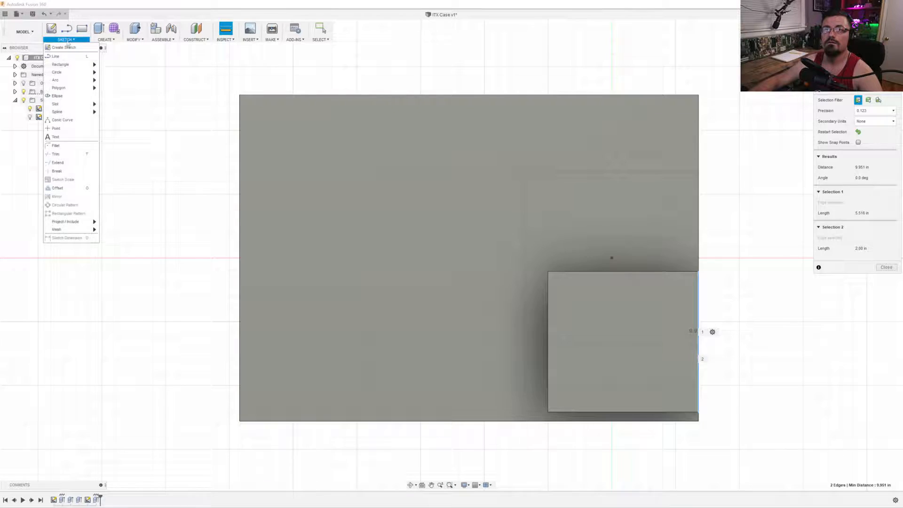
pyautogui.moveTo(86, 66)
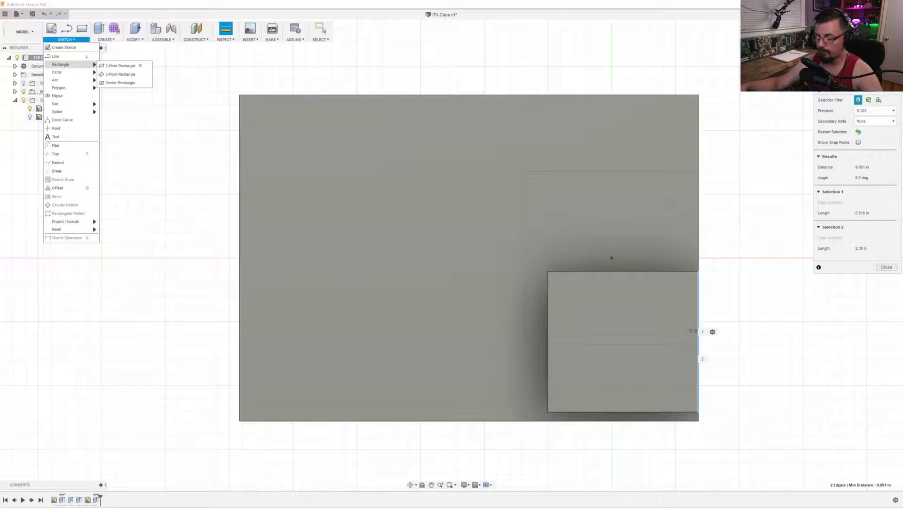
pyautogui.hotkey('alt', 'Tab')
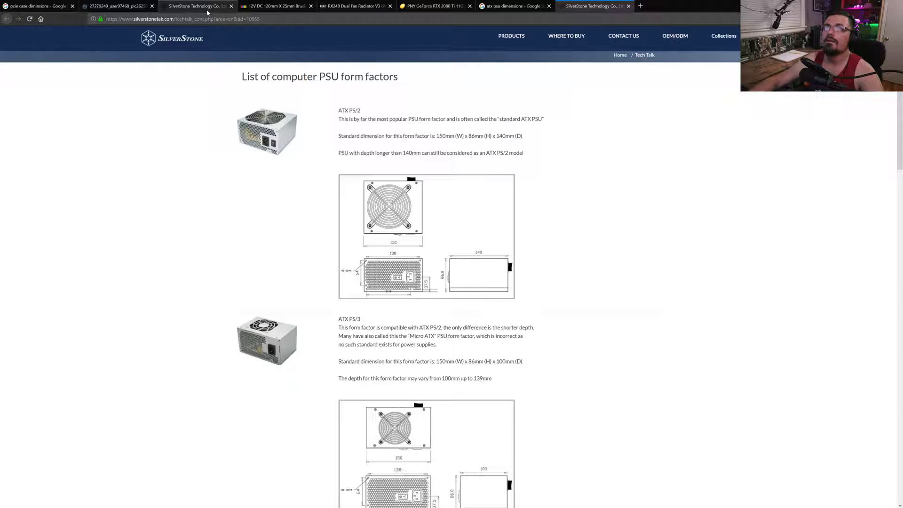
pyautogui.click(347, 6)
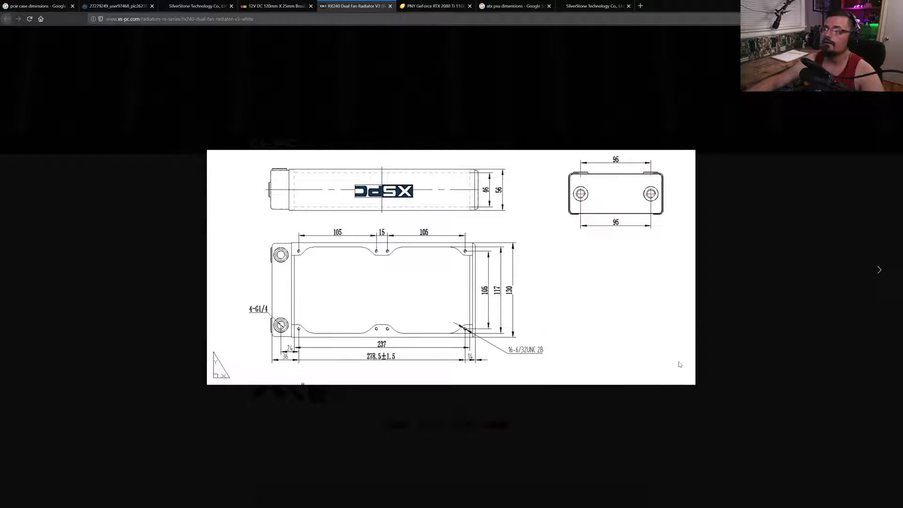
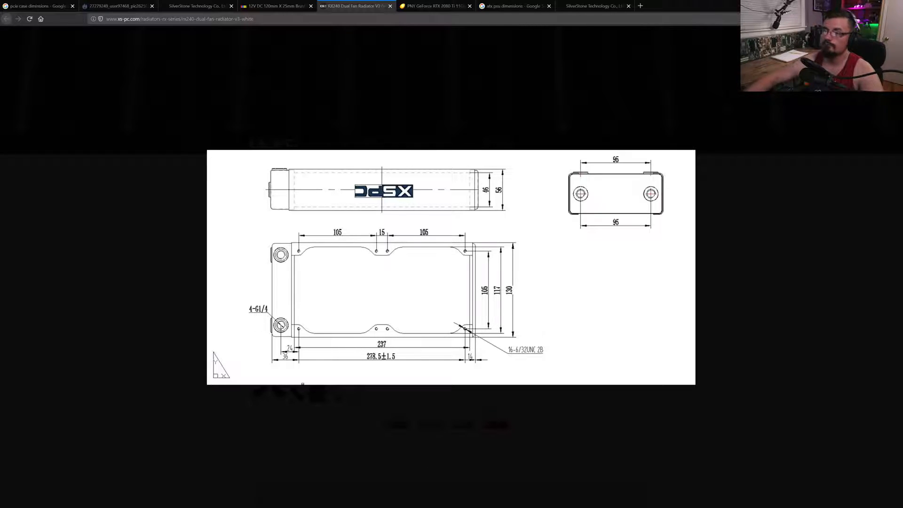
pyautogui.hotkey('alt', 'Tab')
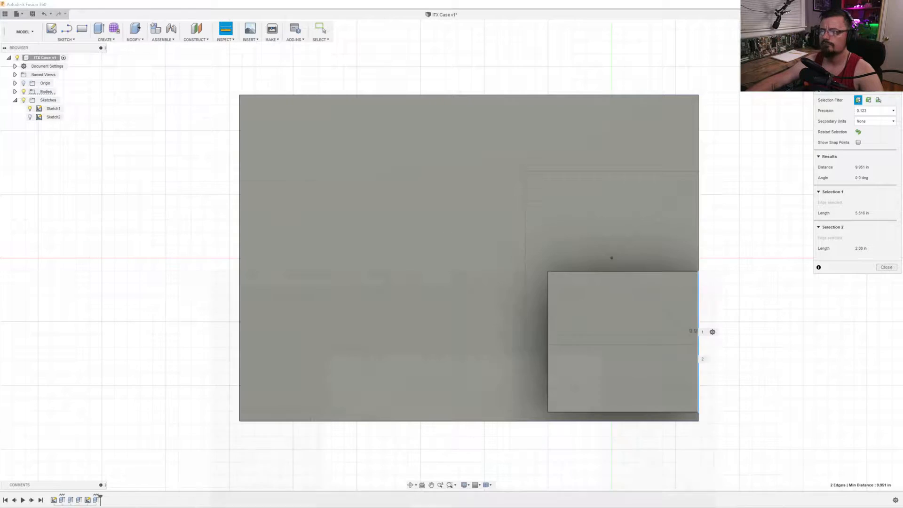
# Start a two-point rectangle on the panel's power supply side, from the side edge opposite the power supply block near the lower corner.
pyautogui.click(84, 42)
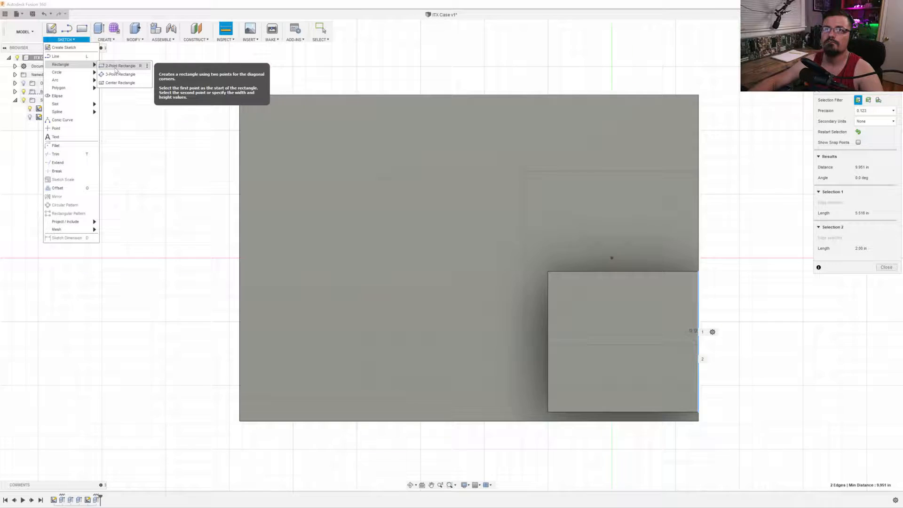
pyautogui.click(115, 66)
pyautogui.click(283, 371)
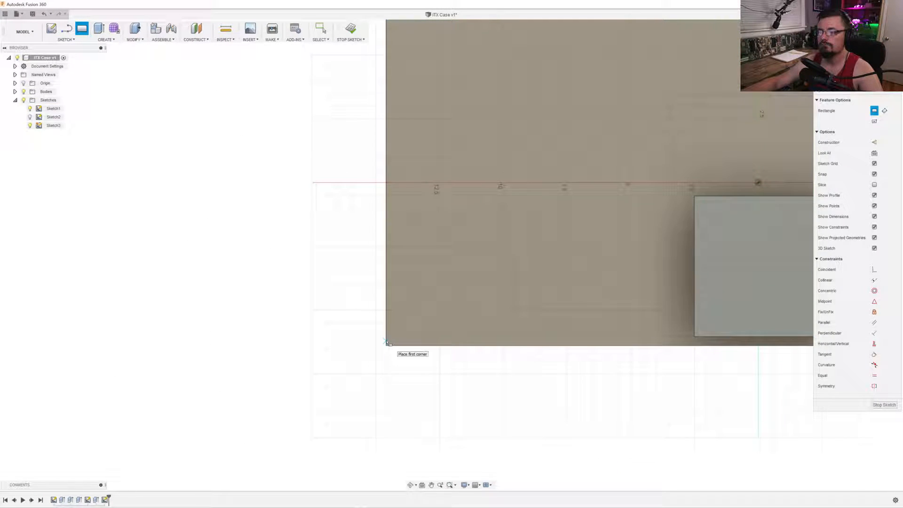
pyautogui.click(386, 343)
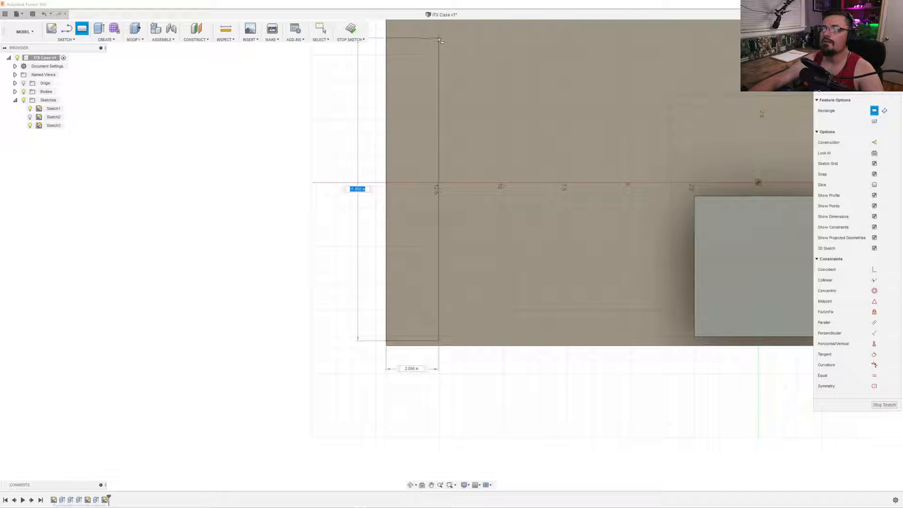
pyautogui.press('Tab')
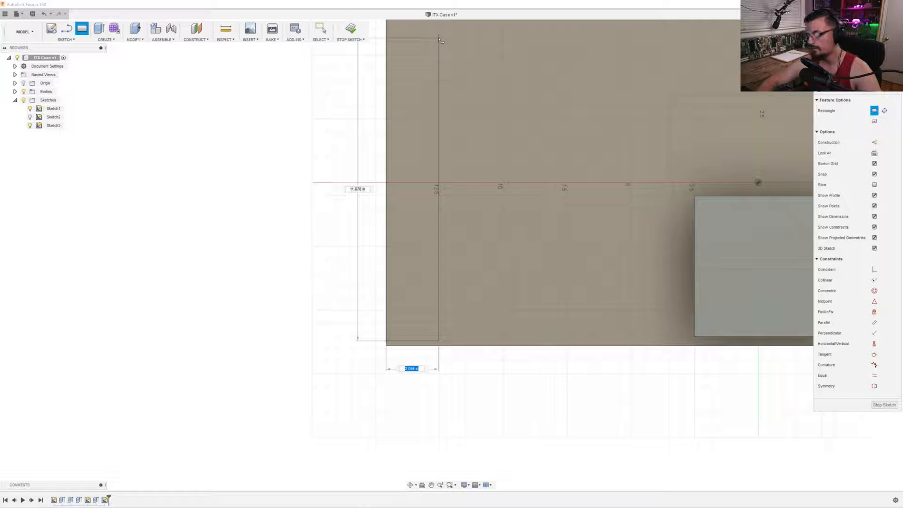
pyautogui.press('BackSpace')
pyautogui.write('328.5')
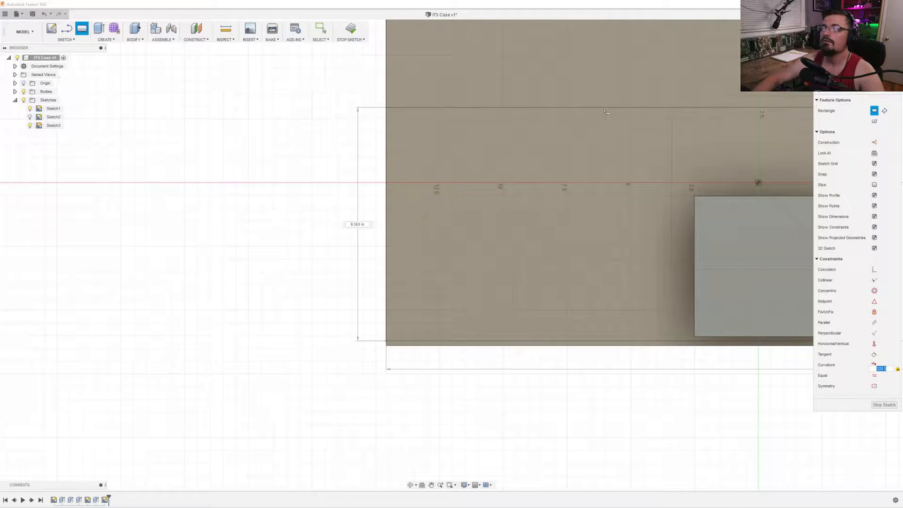
pyautogui.scroll(-4, 465, 124)
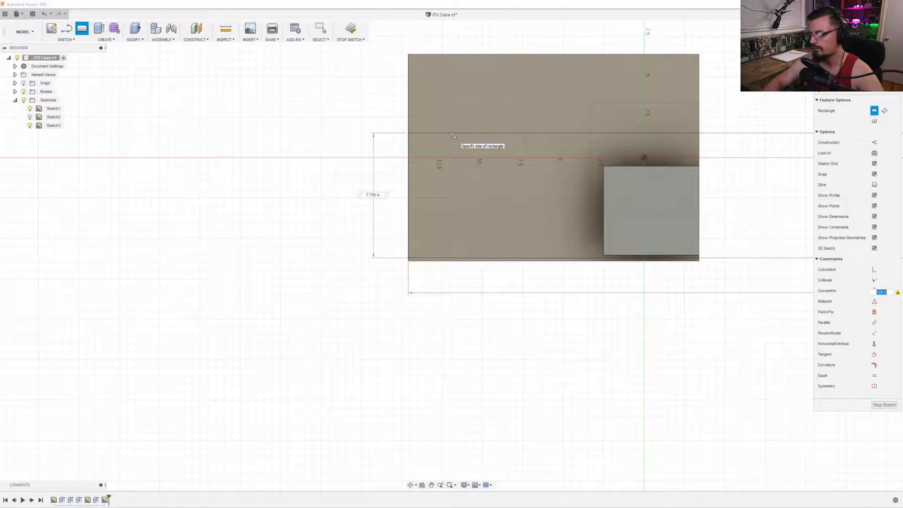
# Set the radiator rectangle to 75 mm wide and 328.5 mm high and finish the Rectangle command.
pyautogui.write('75mm')
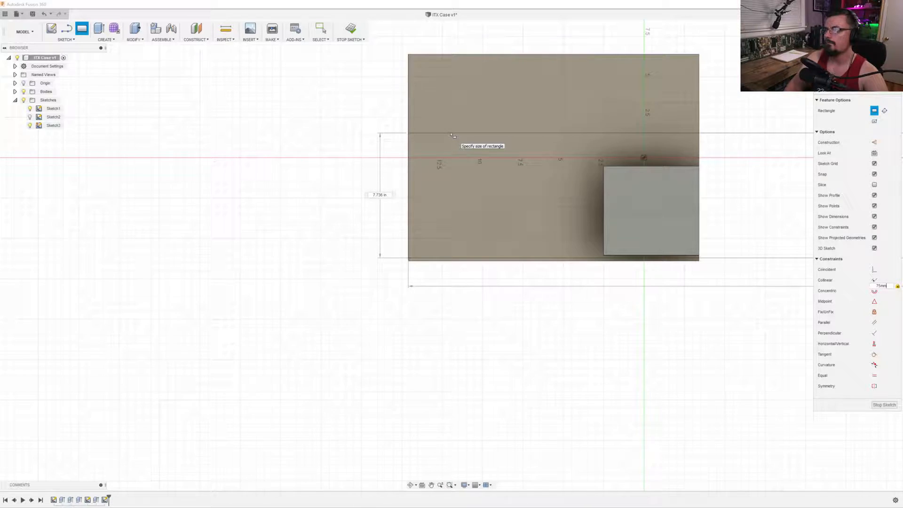
pyautogui.press('Tab')
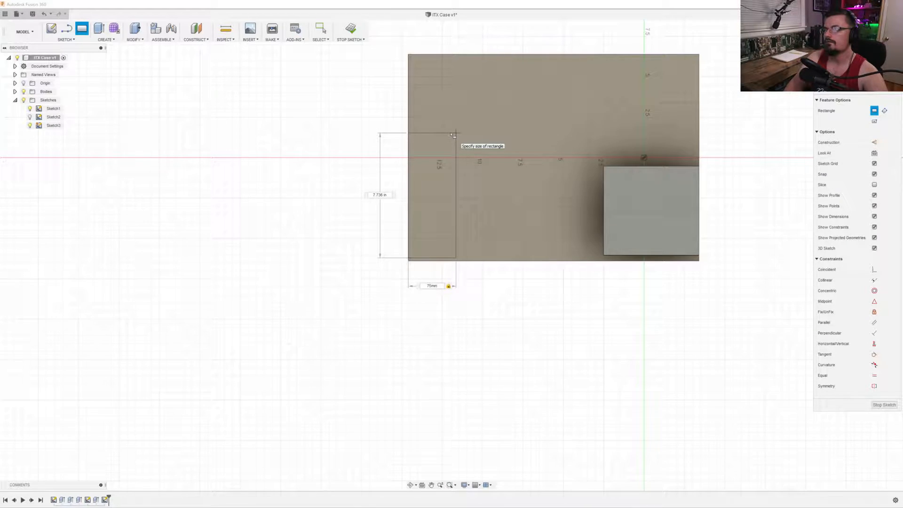
pyautogui.press('Tab')
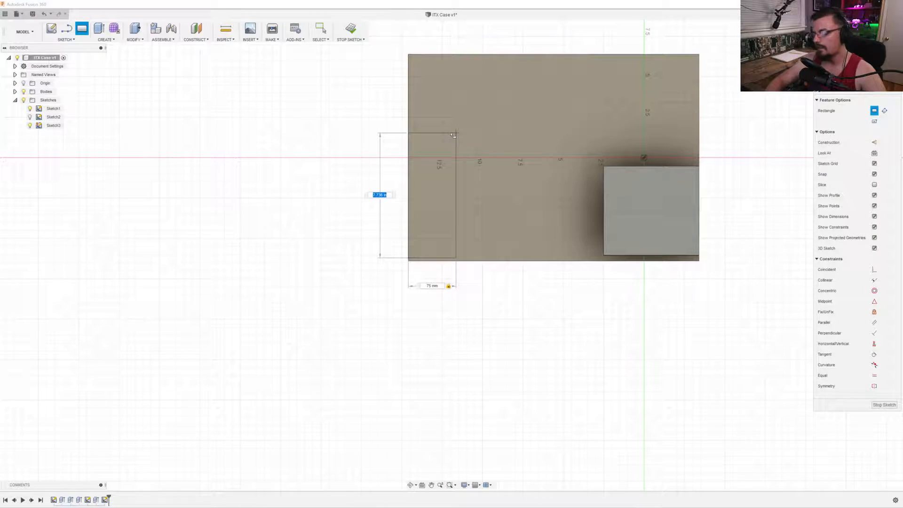
pyautogui.write('3')
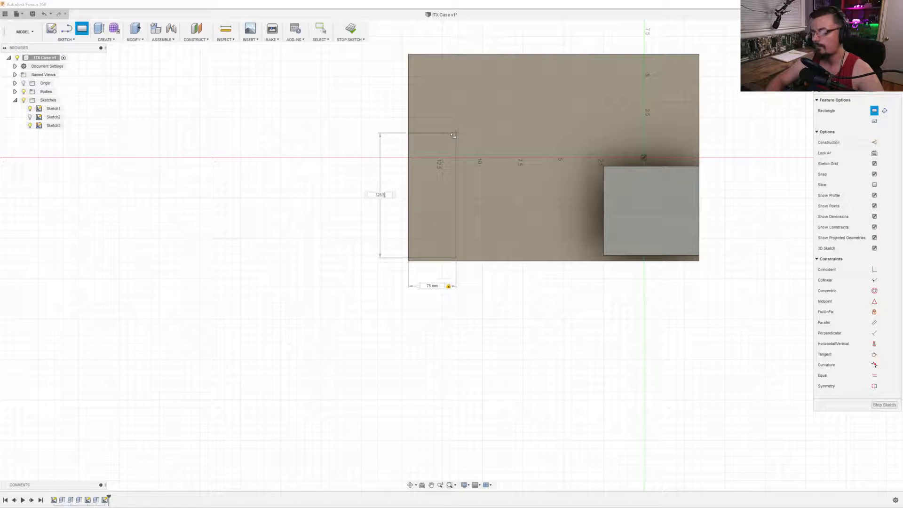
pyautogui.write('28.5')
pyautogui.press('Tab')
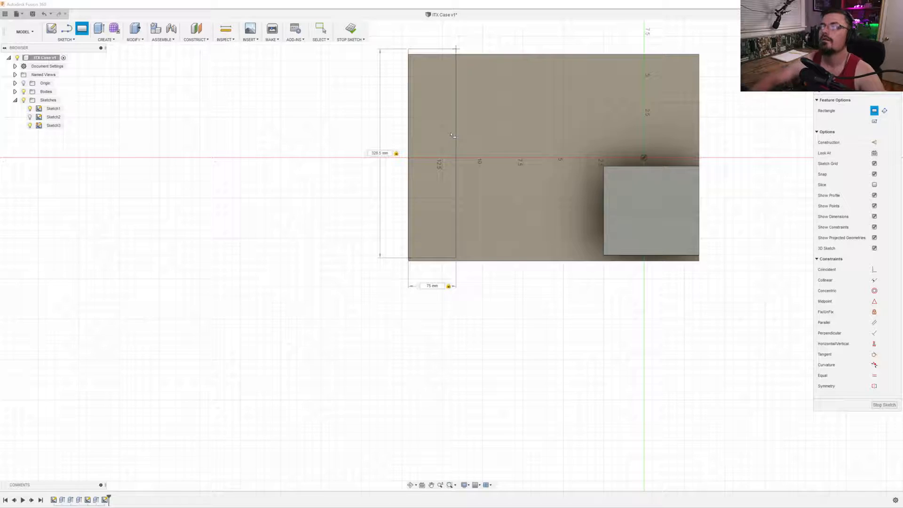
pyautogui.press('Return')
pyautogui.press('Escape')
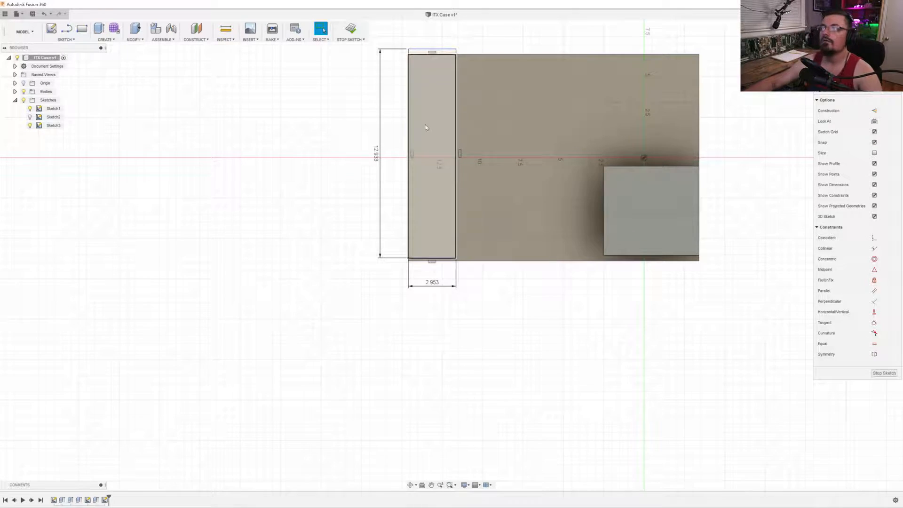
# Extrude the radiator rectangle 130 mm outward from the panel as a Join, checking the depth against the RX240 drawing in the browser.
pyautogui.rightClick(438, 122)
pyautogui.click(463, 108)
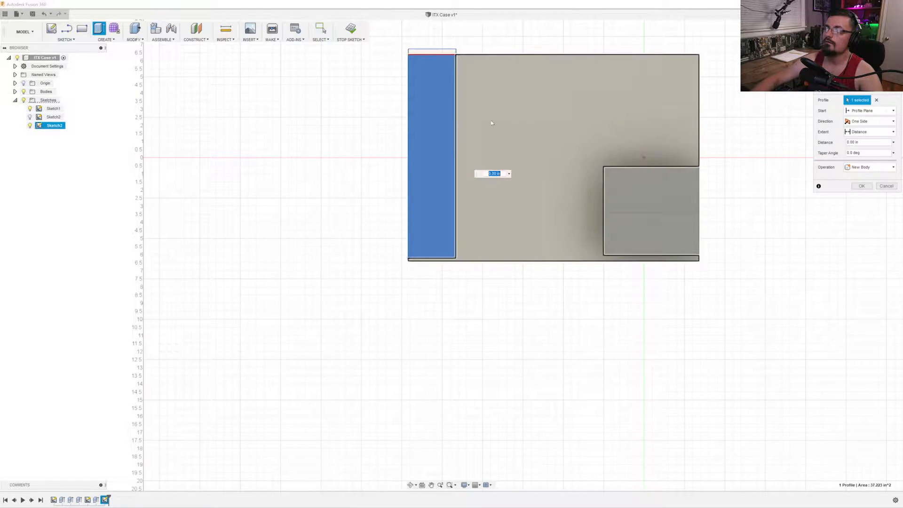
pyautogui.click(855, 55)
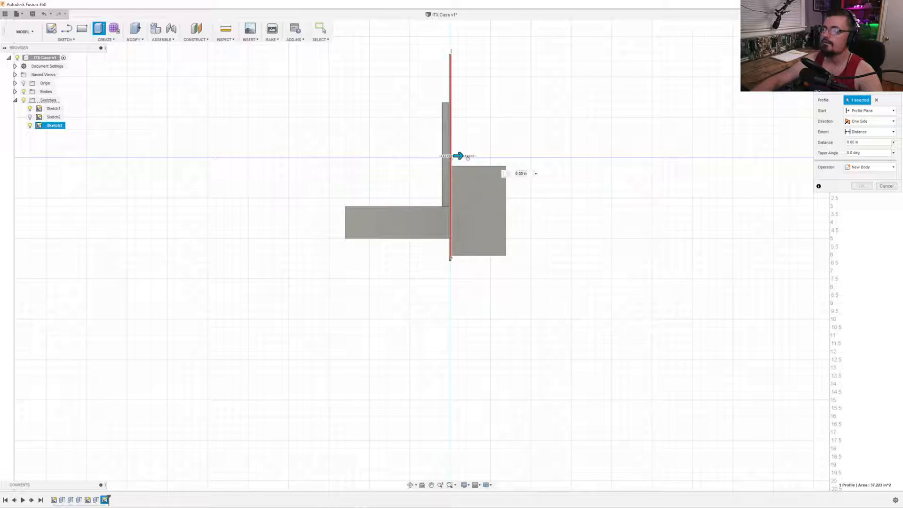
pyautogui.moveTo(458, 155); pyautogui.dragTo(553, 175)
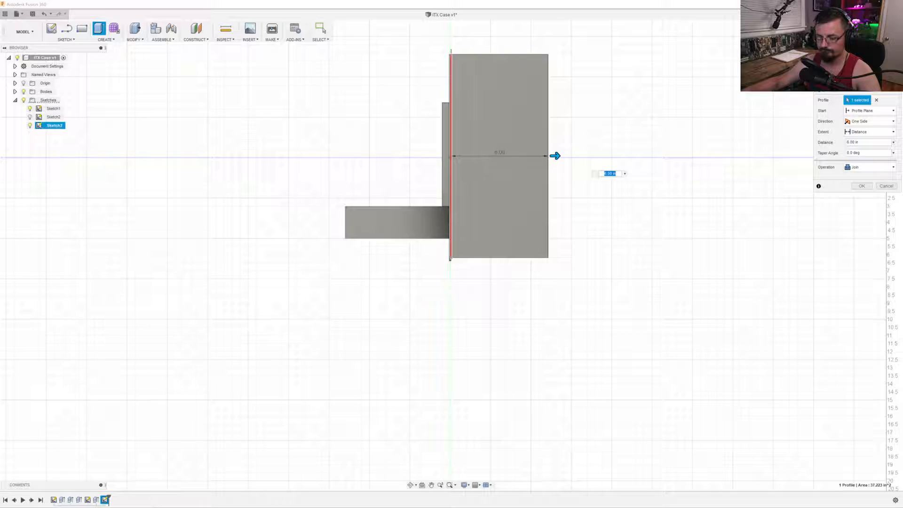
pyautogui.click(611, 173)
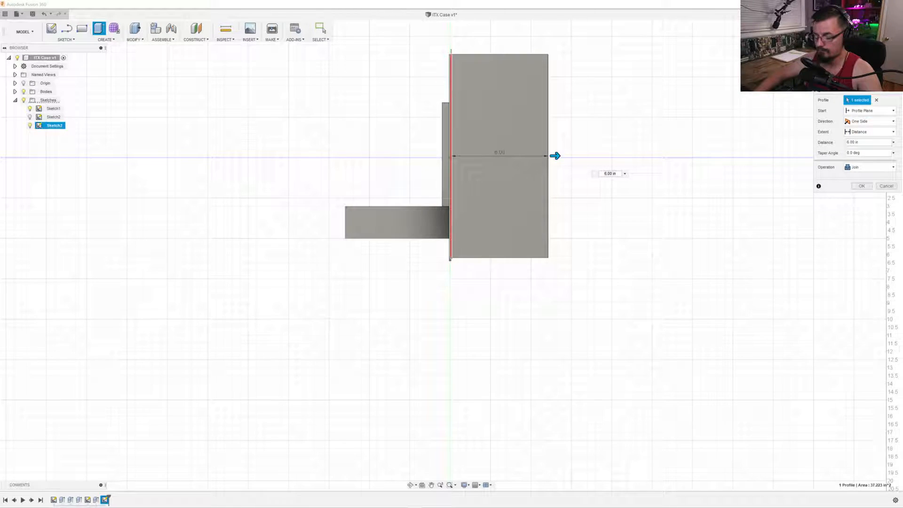
pyautogui.hotkey('alt', 'Tab')
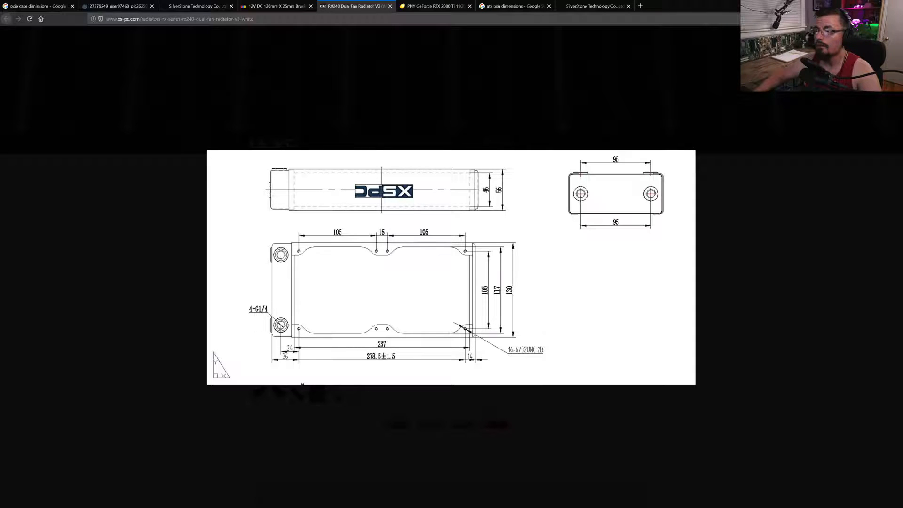
pyautogui.hotkey('alt', 'Tab')
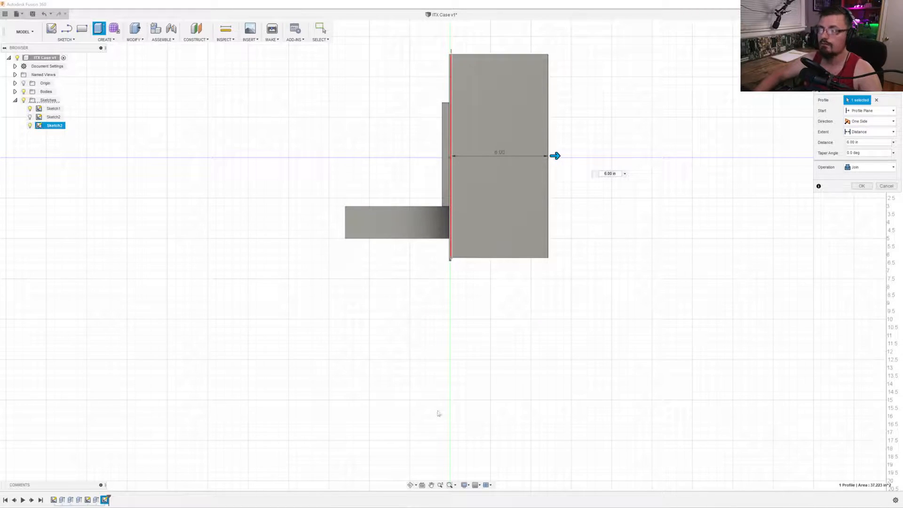
pyautogui.moveTo(555, 156)
pyautogui.mouseDown()
pyautogui.moveTo(580, 155)
pyautogui.moveTo(561, 159)
pyautogui.mouseUp()
pyautogui.write('130 mm')
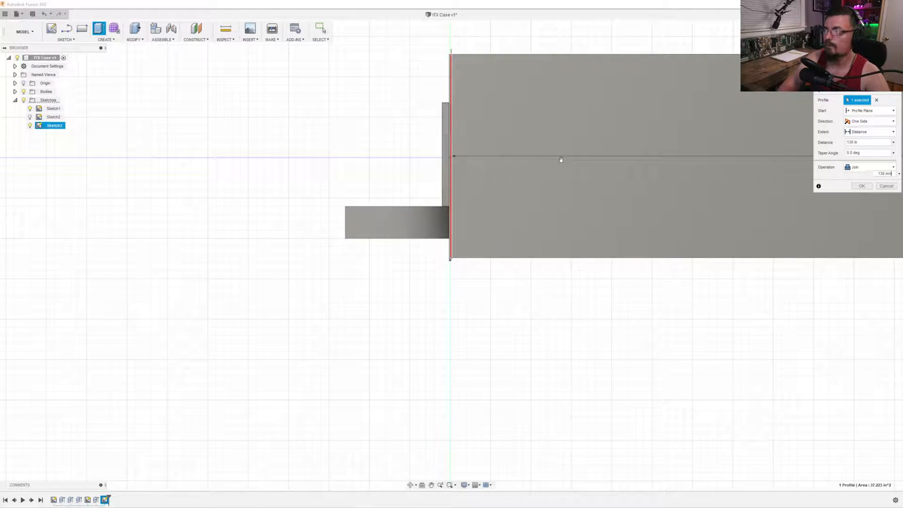
pyautogui.press('Return')
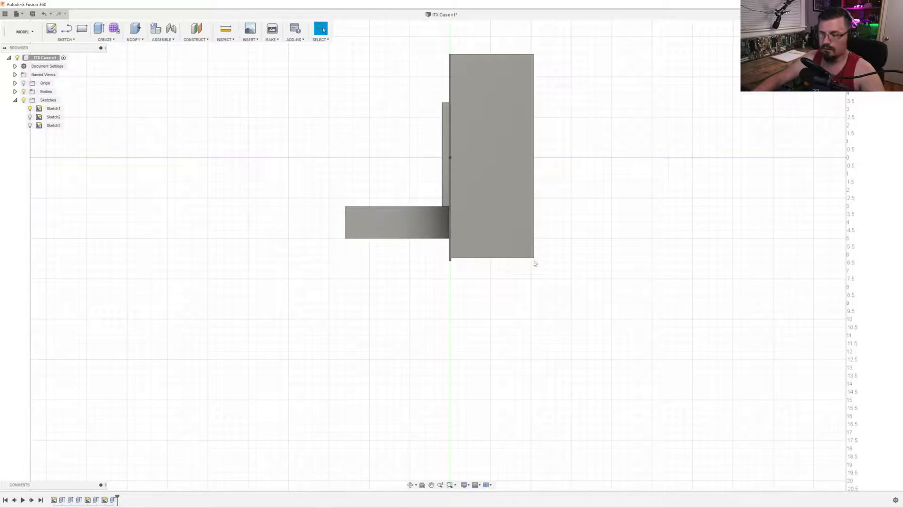
# Examine the arrangement of the radiator, power supply, motherboard and graphics card blocks from both sides of the panel and from above.
pyautogui.keyDown('shift'); pyautogui.moveTo(533, 262); pyautogui.dragTo(472, 267, button='middle'); pyautogui.keyUp('shift')
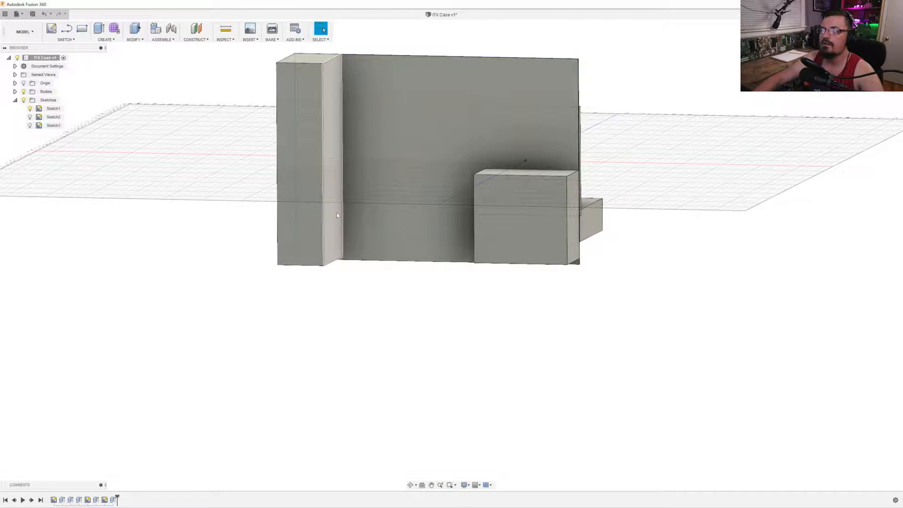
pyautogui.moveTo(399, 155)
pyautogui.keyDown('shift'); pyautogui.mouseDown(button='middle')
pyautogui.moveTo(411, 164)
pyautogui.moveTo(472, 150)
pyautogui.moveTo(480, 175)
pyautogui.moveTo(411, 163)
pyautogui.mouseUp(button='middle'); pyautogui.keyUp('shift')
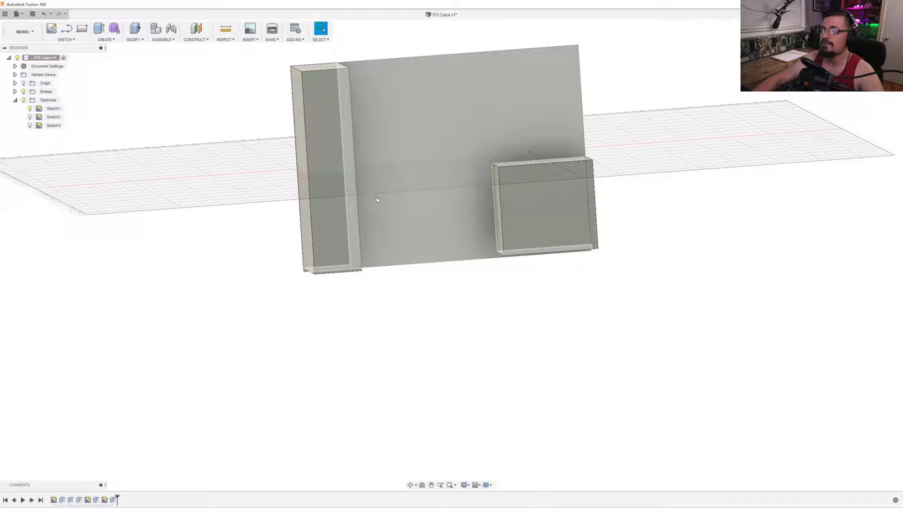
pyautogui.keyDown('shift'); pyautogui.moveTo(478, 120); pyautogui.dragTo(490, 209, button='middle'); pyautogui.keyUp('shift')
pyautogui.click(323, 30)
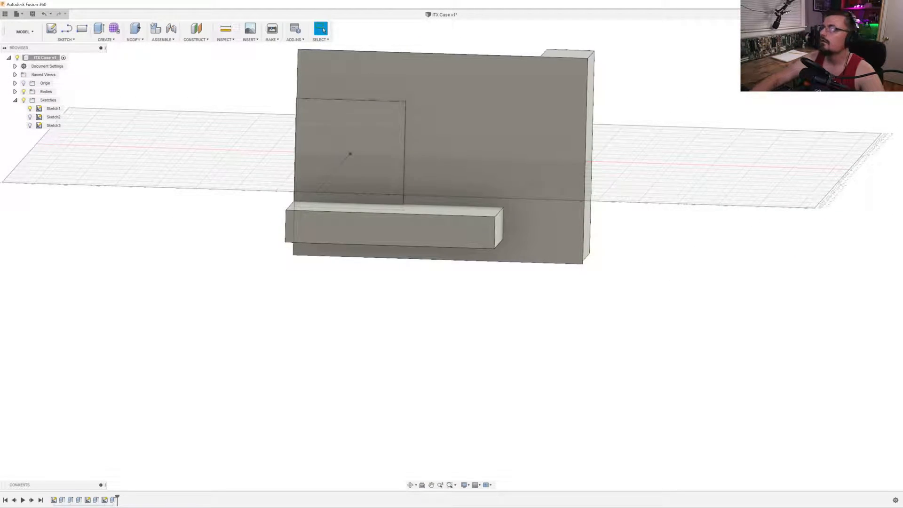
pyautogui.click(875, 49)
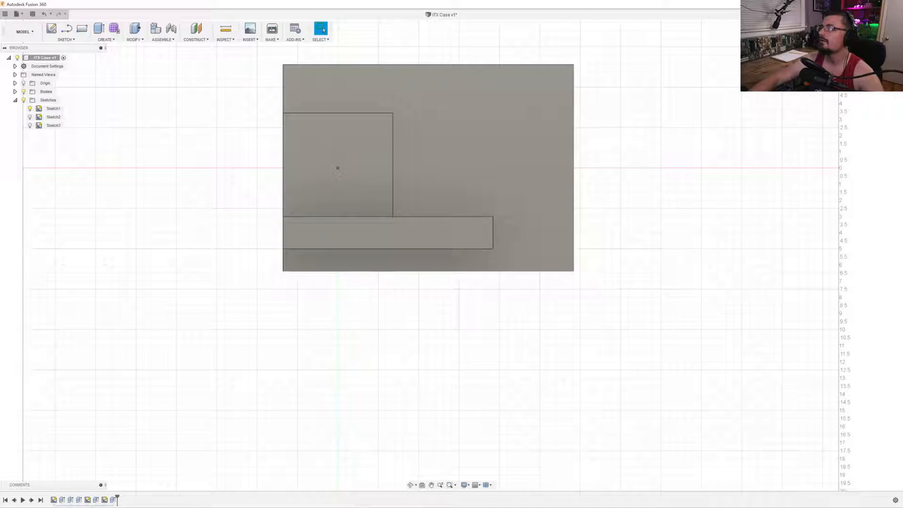
pyautogui.click(875, 38)
pyautogui.moveTo(635, 114); pyautogui.dragTo(602, 220, button='middle')
pyautogui.press('Escape')
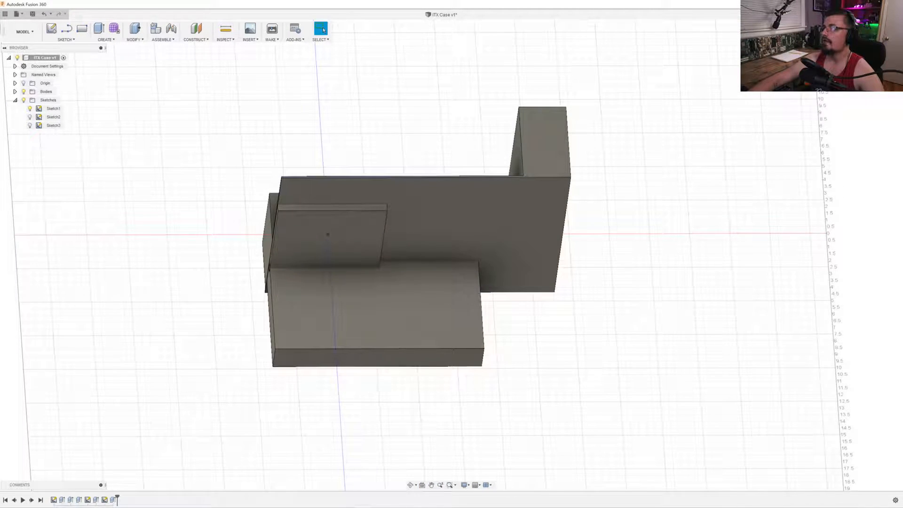
pyautogui.click(875, 45)
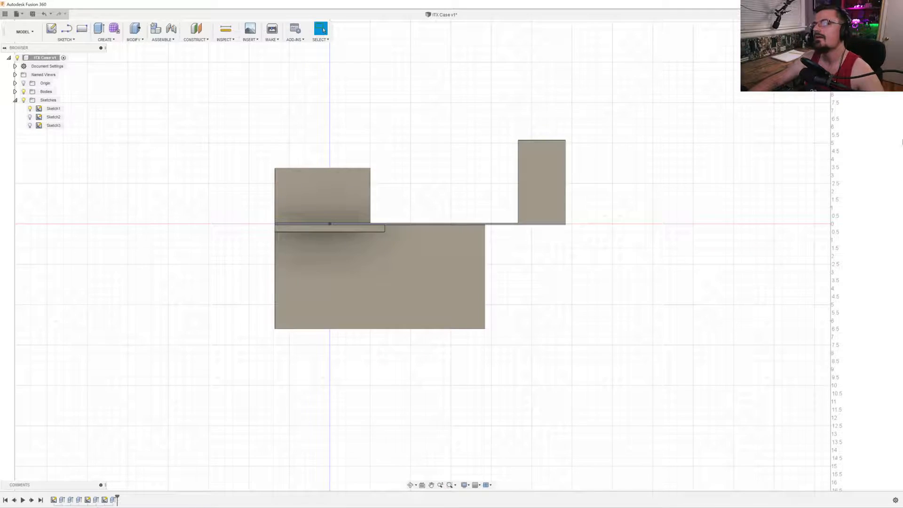
pyautogui.click(875, 65)
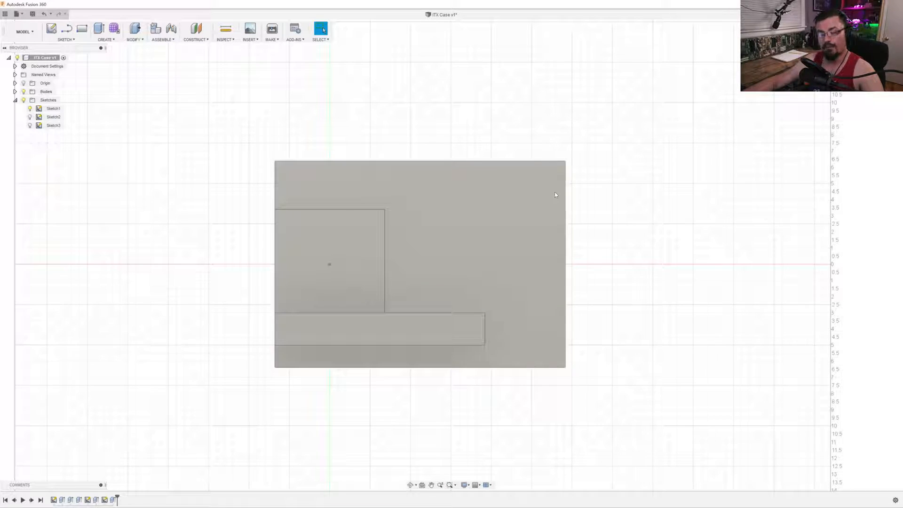
pyautogui.click(870, 32)
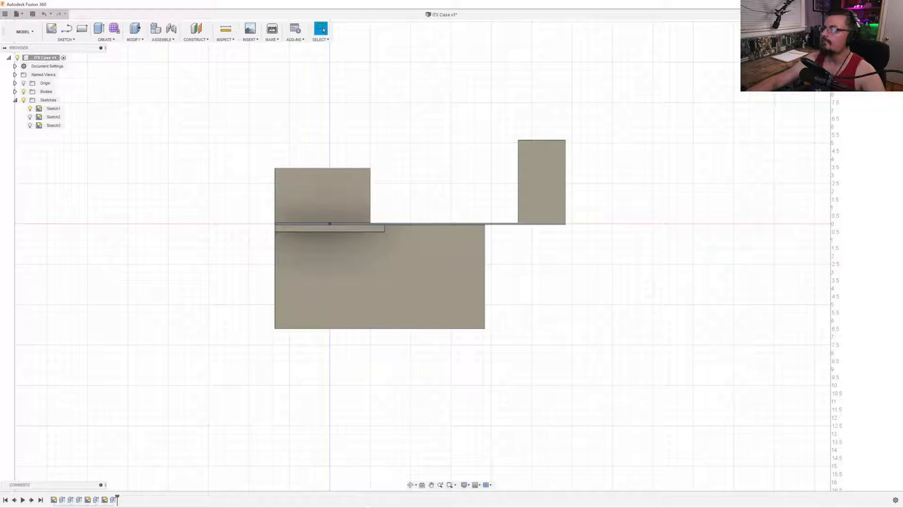
pyautogui.click(870, 69)
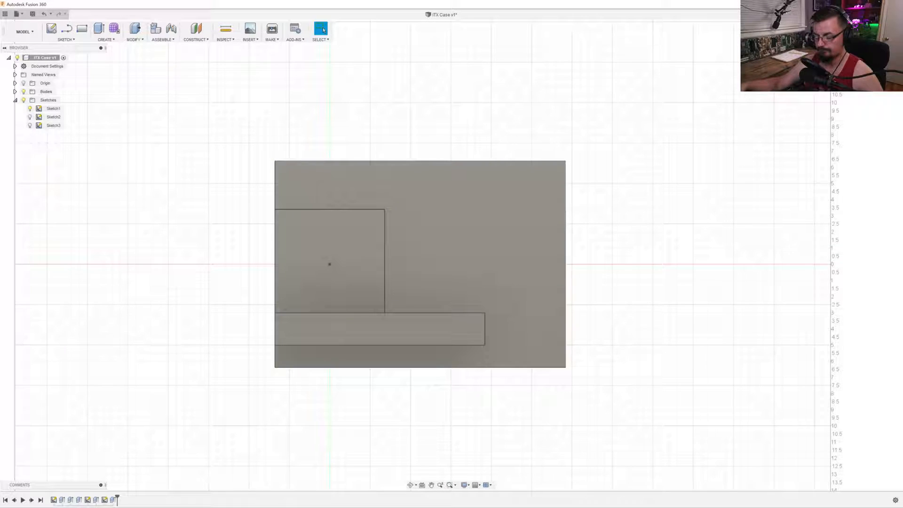
# Switch to the browser and search in a new tab for images of "360mm radiator dimensions".
pyautogui.hotkey('alt', 'Tab')
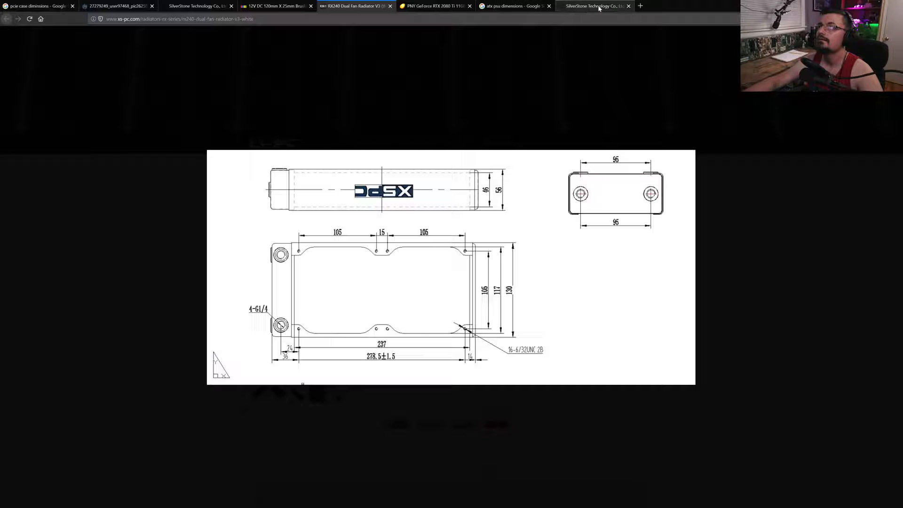
pyautogui.click(640, 6)
pyautogui.write('3')
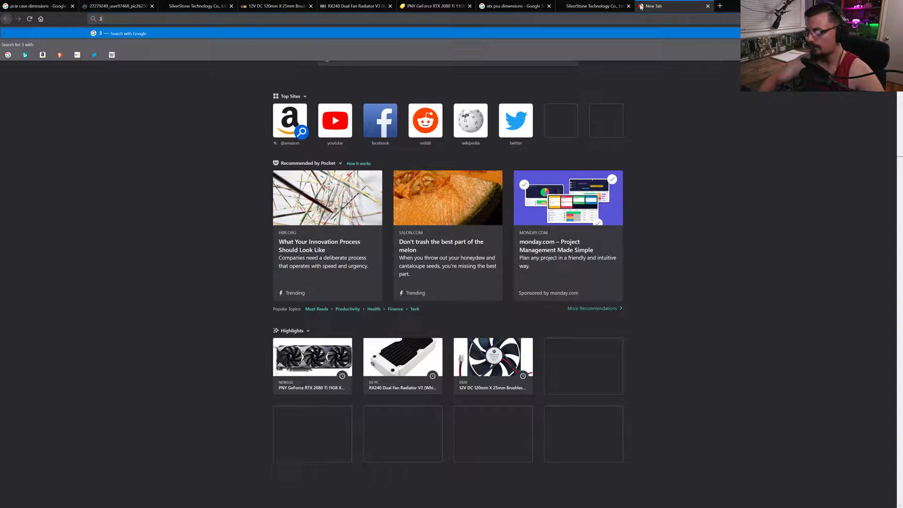
pyautogui.write('60mm')
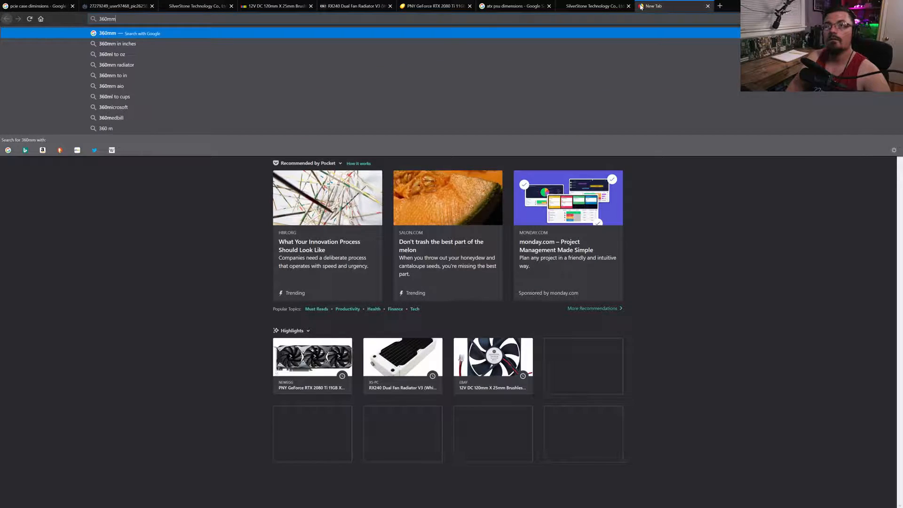
pyautogui.write(' radiator d')
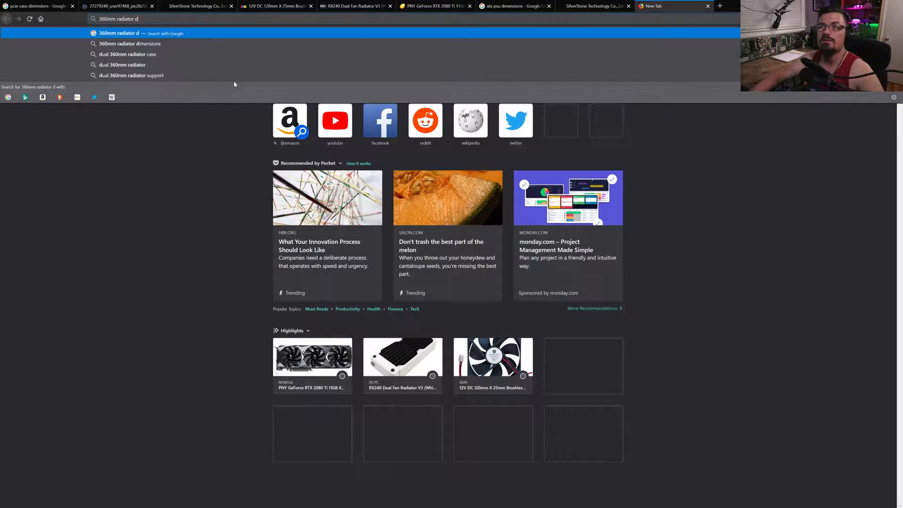
pyautogui.click(186, 44)
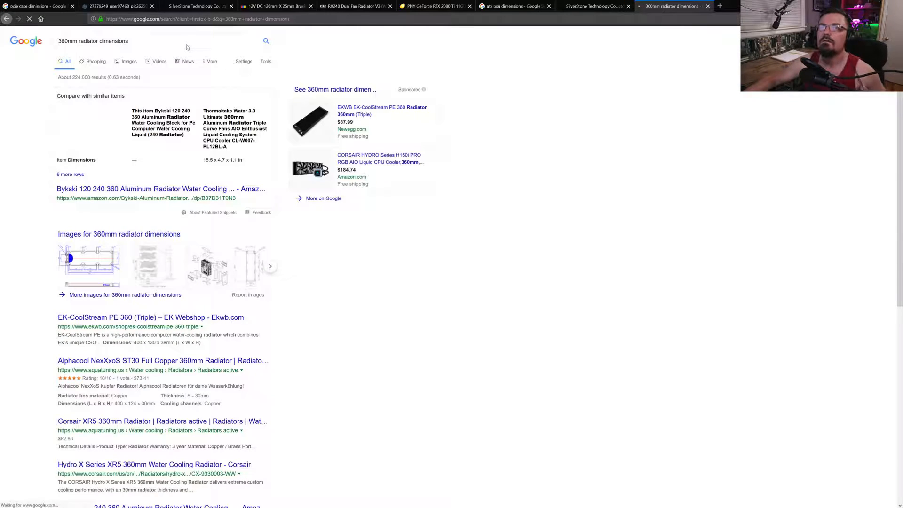
pyautogui.click(126, 62)
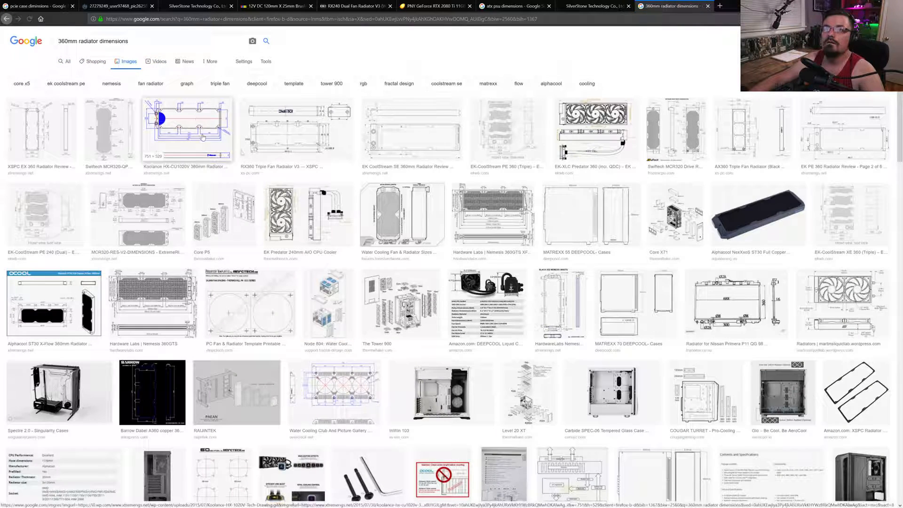
# Open the XSPC page of the RX360 Triple Fan Radiator V3 from the image results and enlarge its dimension drawing.
pyautogui.click(290, 131)
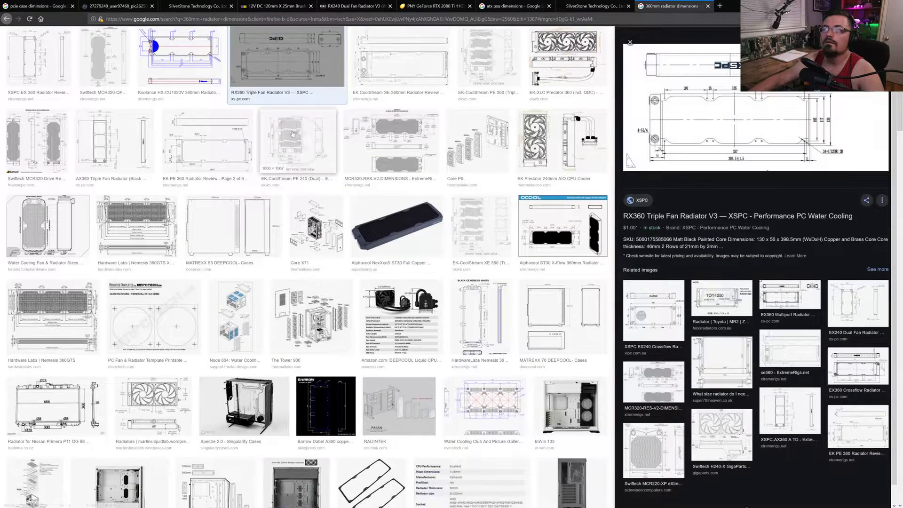
pyautogui.click(777, 144)
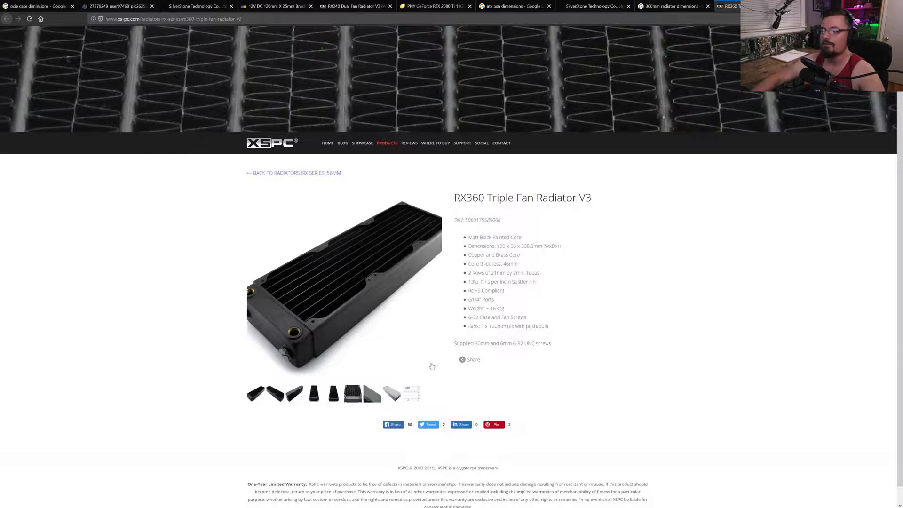
pyautogui.click(414, 395)
pyautogui.click(380, 318)
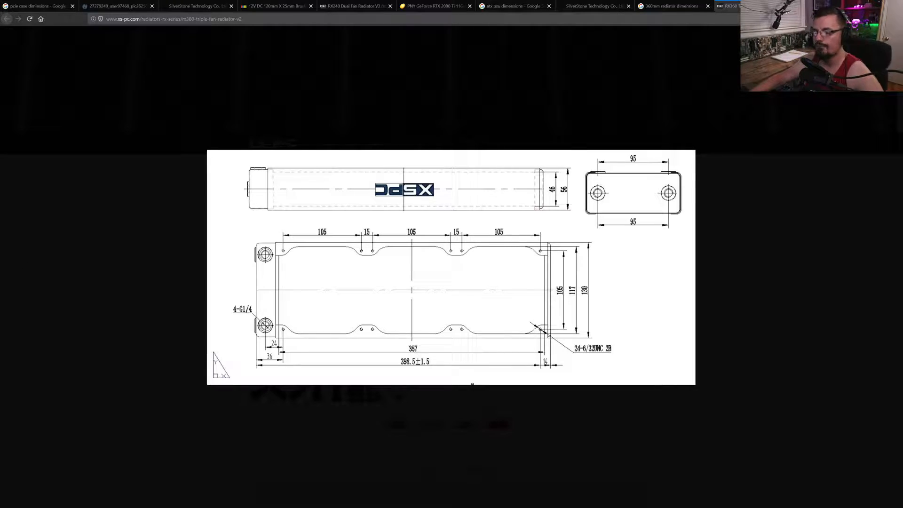
# Return to Fusion 360 and start a two-point rectangle on the panel's motherboard side from the upper corner above the motherboard.
pyautogui.hotkey('alt', 'Tab')
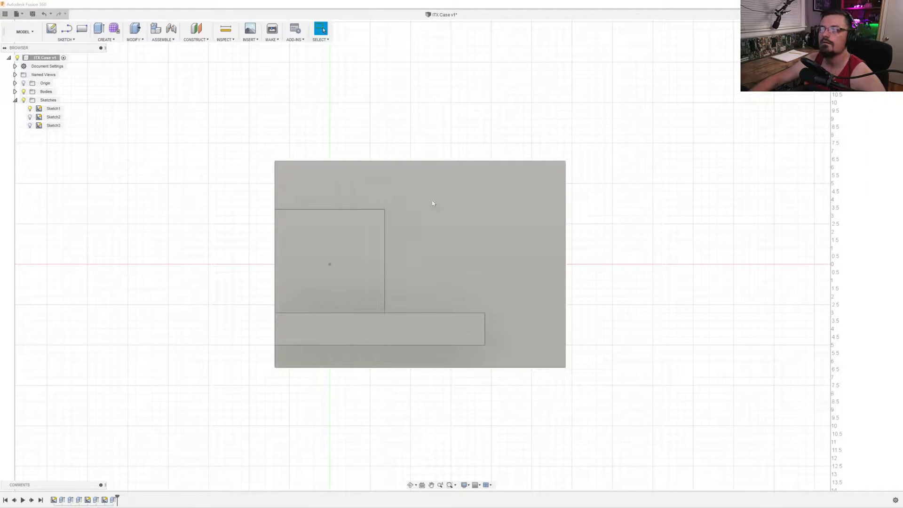
pyautogui.click(65, 39)
pyautogui.moveTo(71, 64)
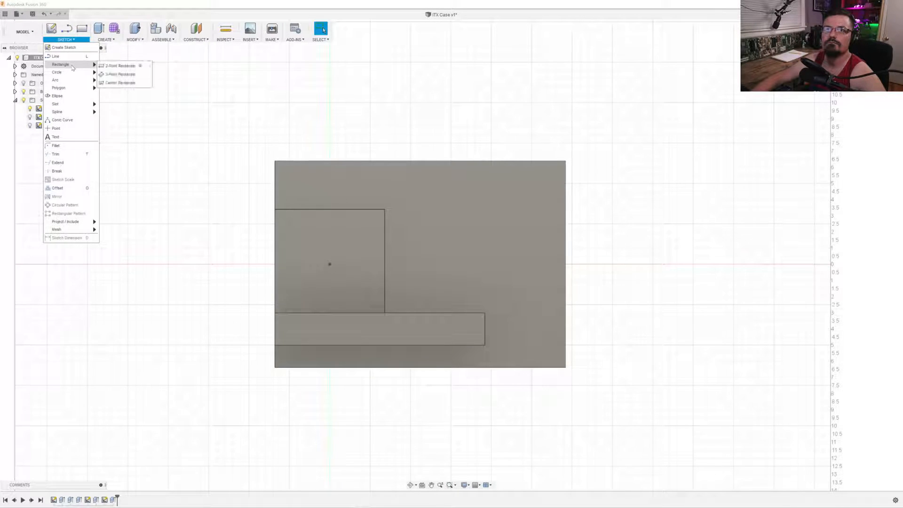
pyautogui.click(108, 66)
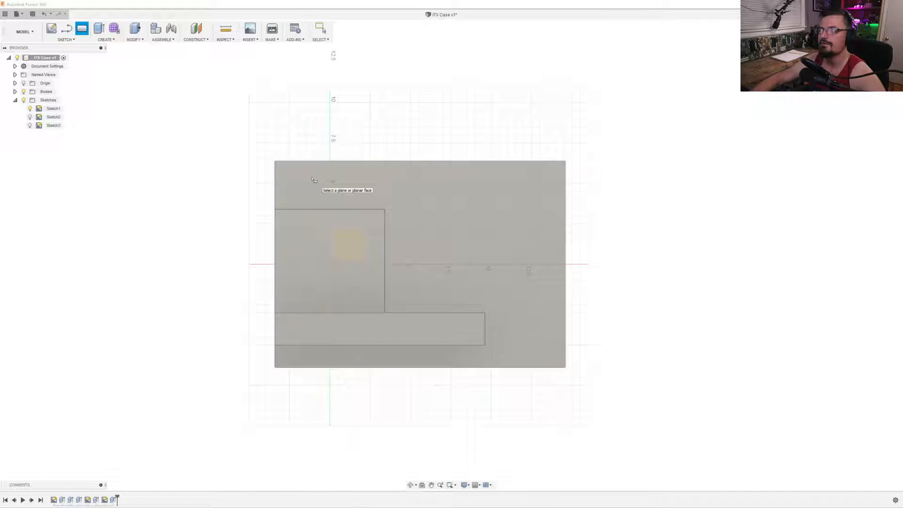
pyautogui.click(544, 164)
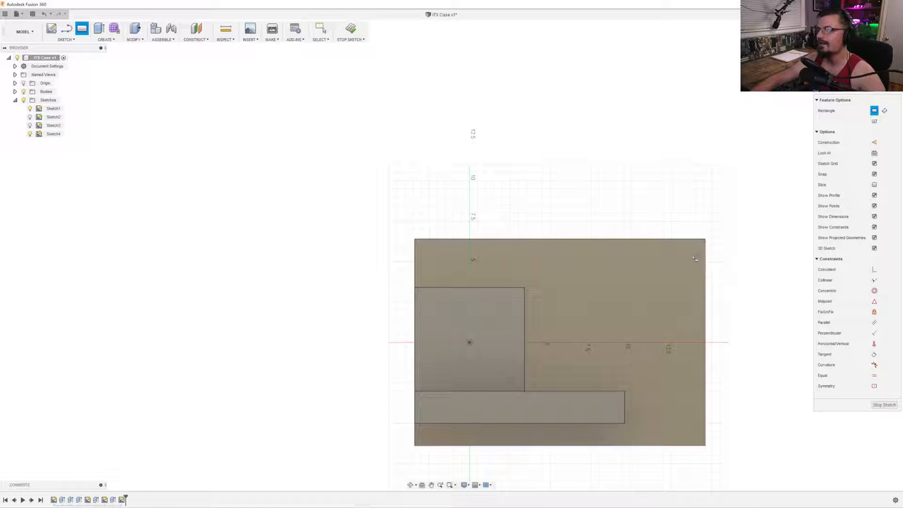
pyautogui.click(414, 239)
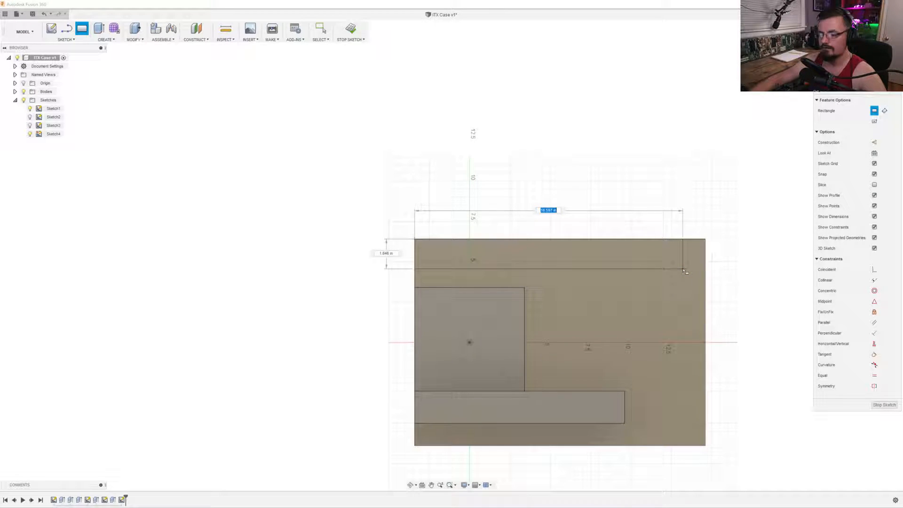
# Complete the rectangle for the triple-fan radiator at 412.5 mm long by 75 mm high.
pyautogui.write('412.5 ')
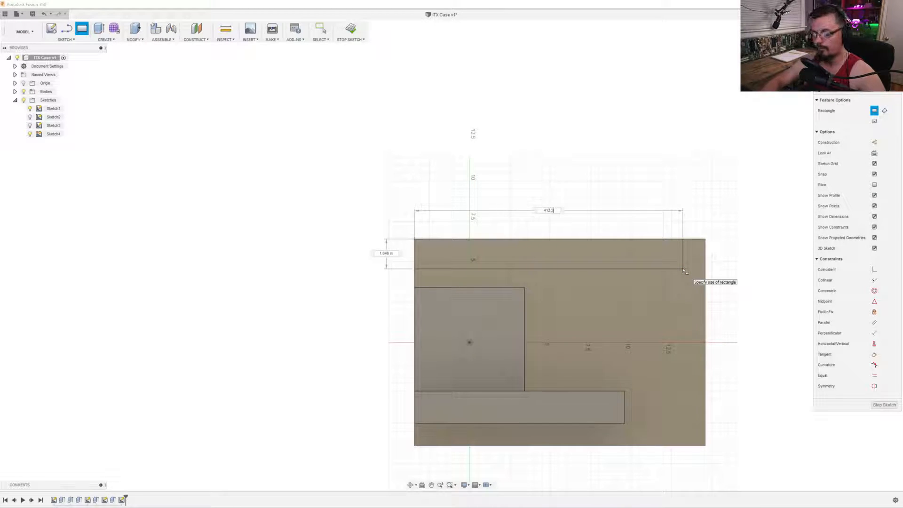
pyautogui.write('mm')
pyautogui.press('Tab')
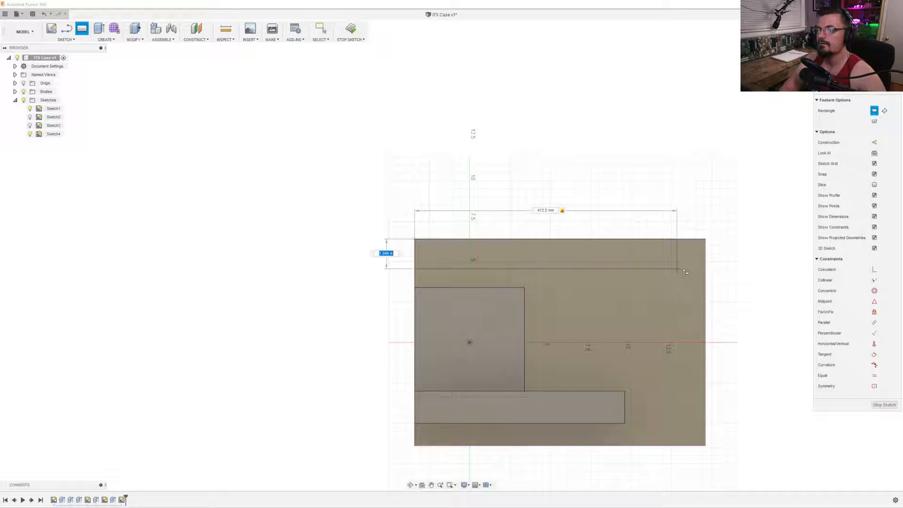
pyautogui.write('75')
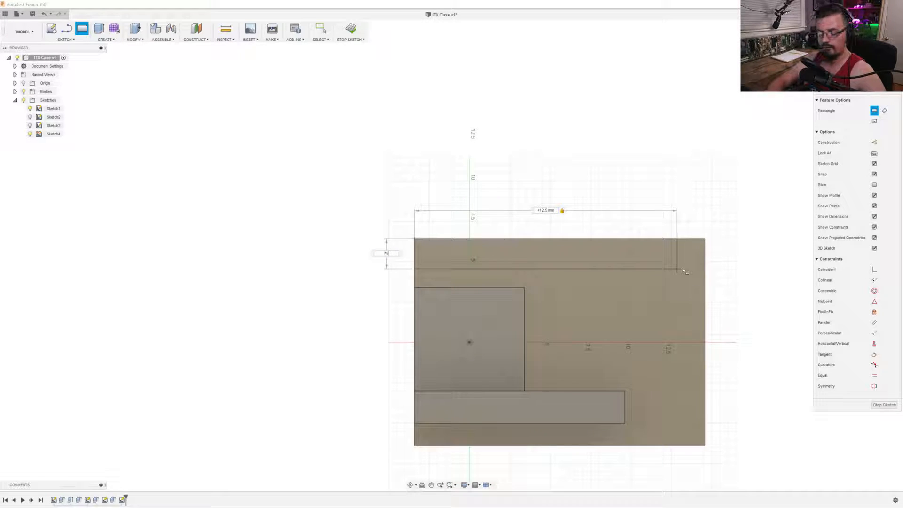
pyautogui.press('Tab')
pyautogui.write('mm')
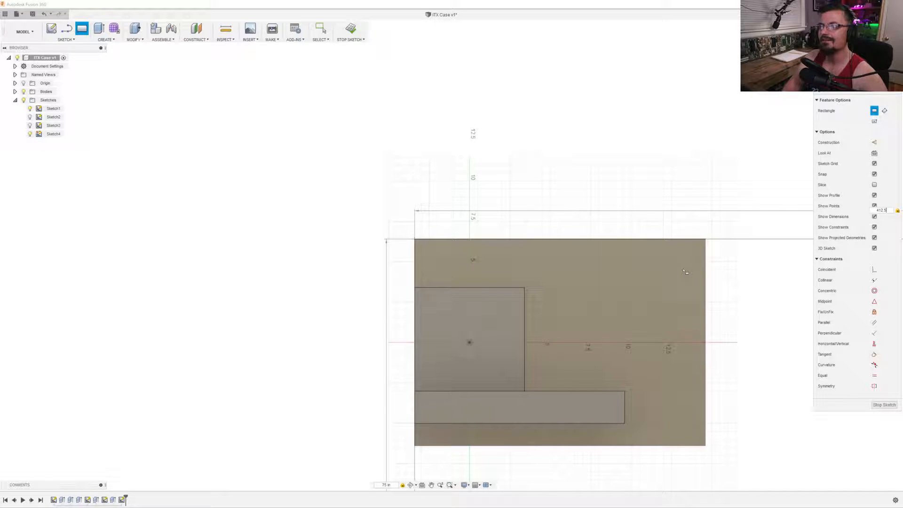
pyautogui.press('Tab')
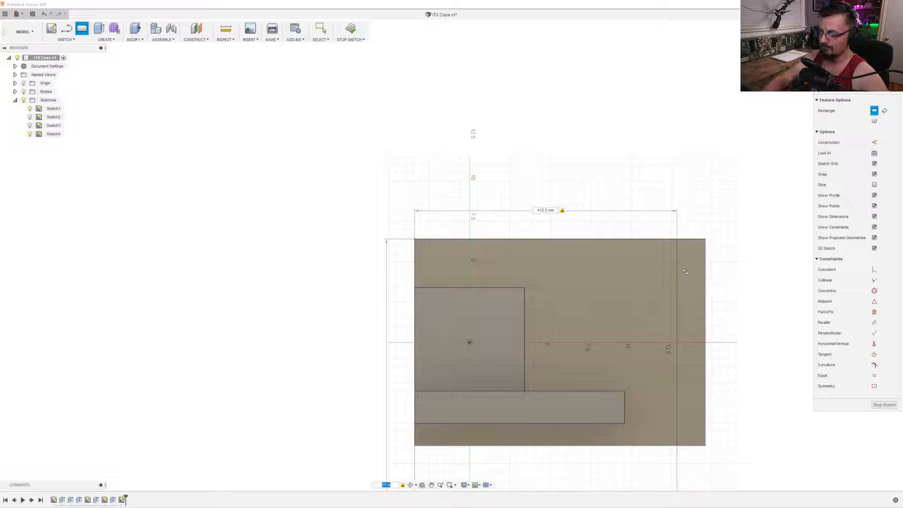
pyautogui.write('7')
pyautogui.press('Tab')
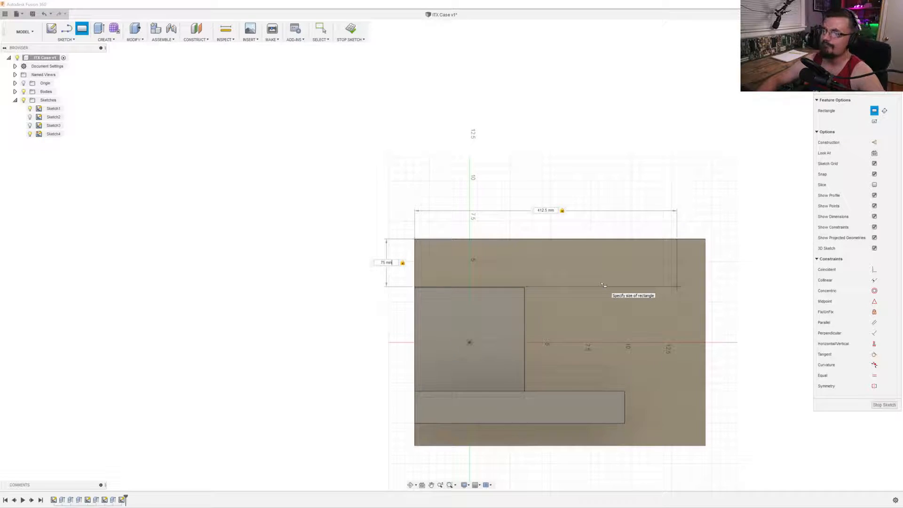
pyautogui.press('Return')
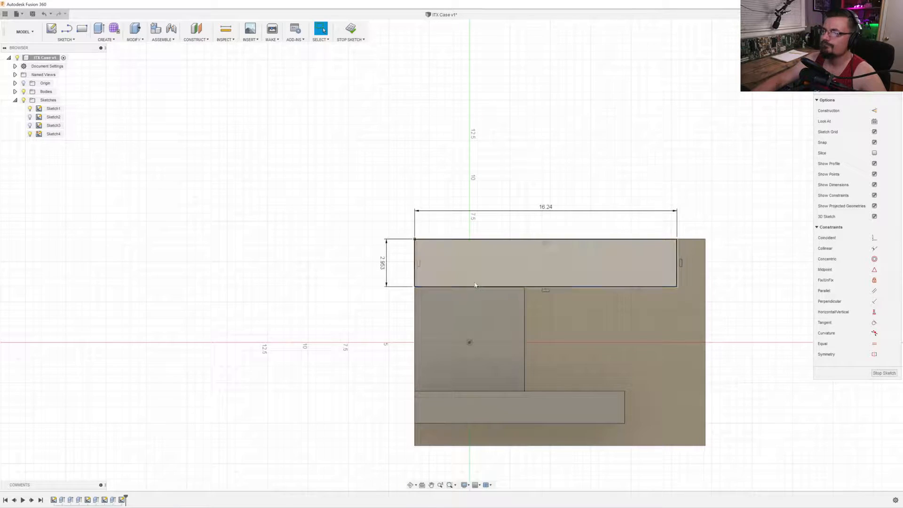
# Check the triple-fan radiator's width on the XSPC dimension drawing in the browser and return to Fusion 360.
pyautogui.rightClick(468, 275)
pyautogui.click(580, 281)
pyautogui.rightClick(569, 265)
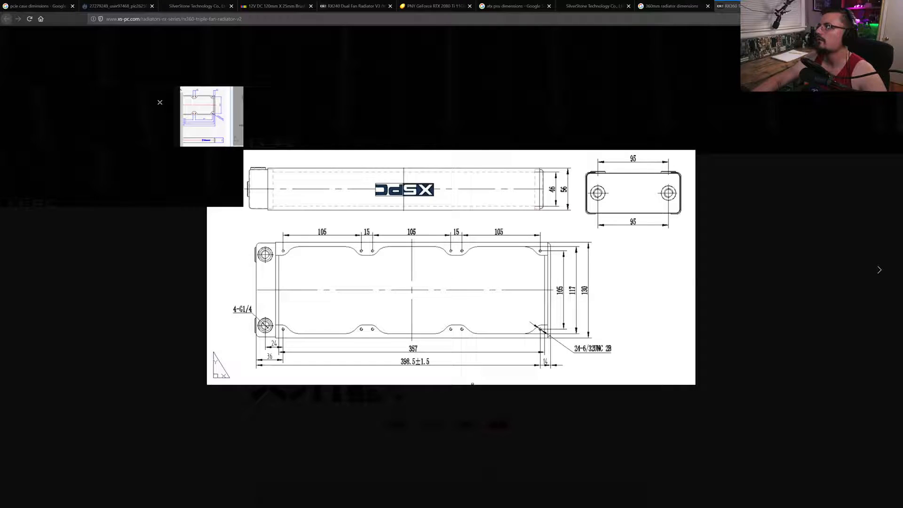
pyautogui.click(862, 4)
pyautogui.rightClick(478, 269)
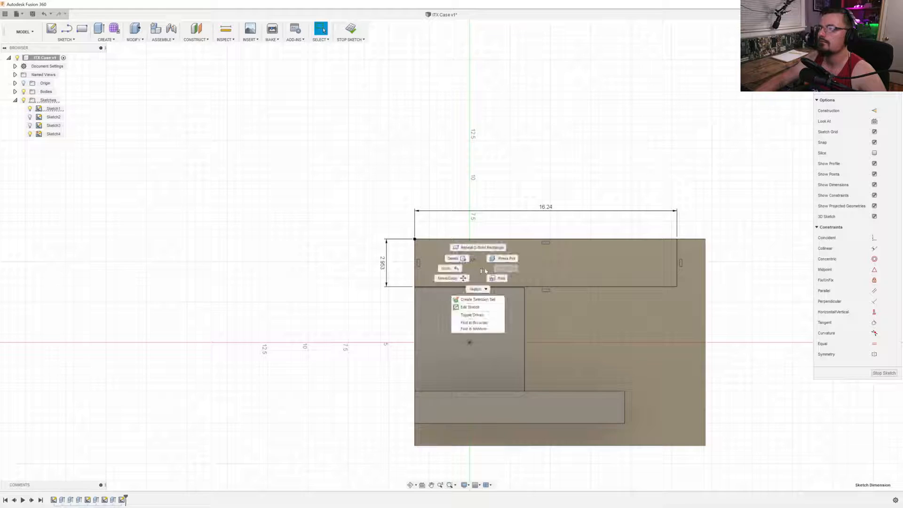
pyautogui.click(557, 266)
pyautogui.rightClick(557, 267)
pyautogui.click(583, 256)
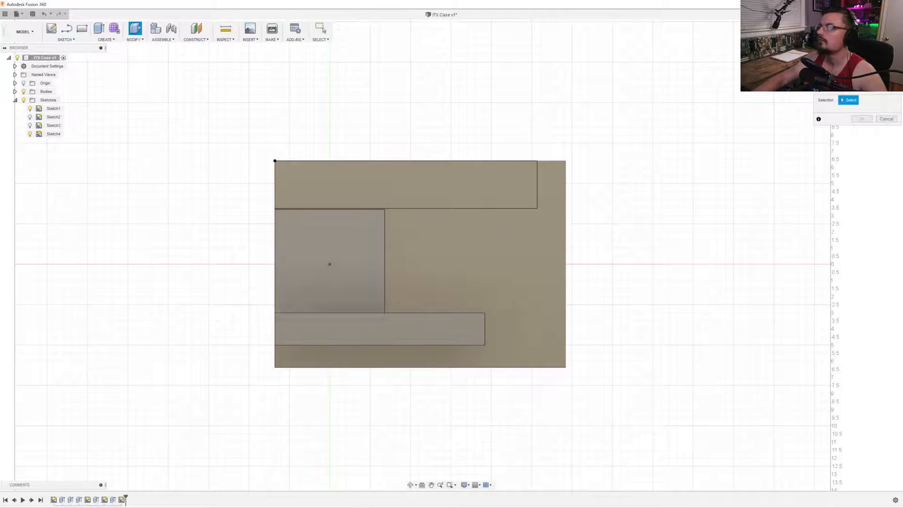
pyautogui.click(858, 47)
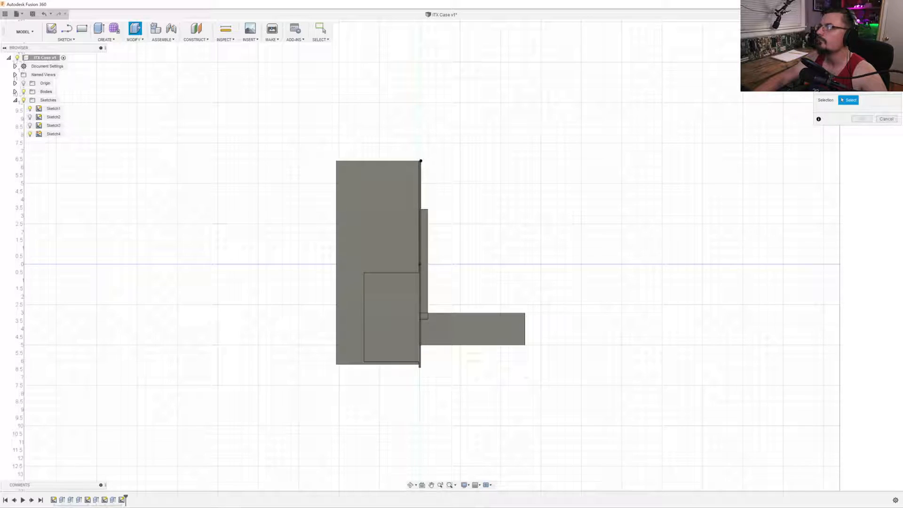
pyautogui.click(336, 202)
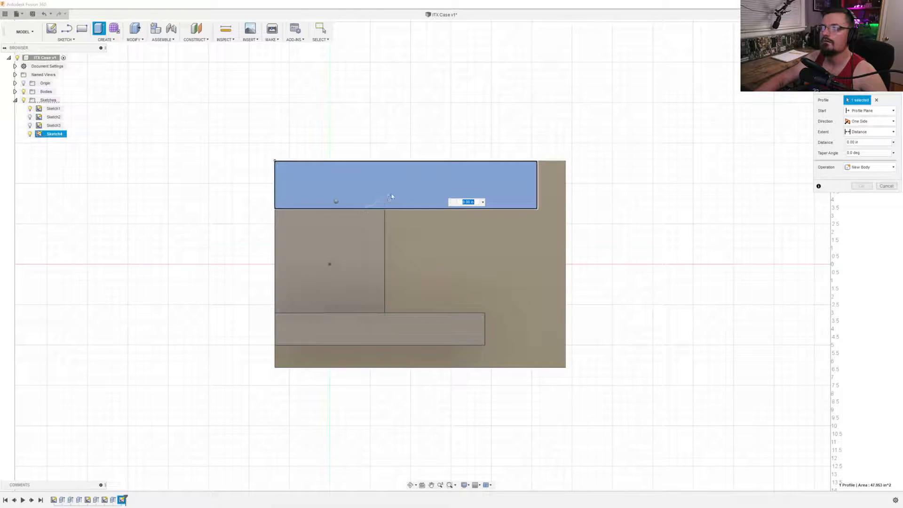
pyautogui.press('Escape')
pyautogui.rightClick(394, 191)
pyautogui.click(417, 185)
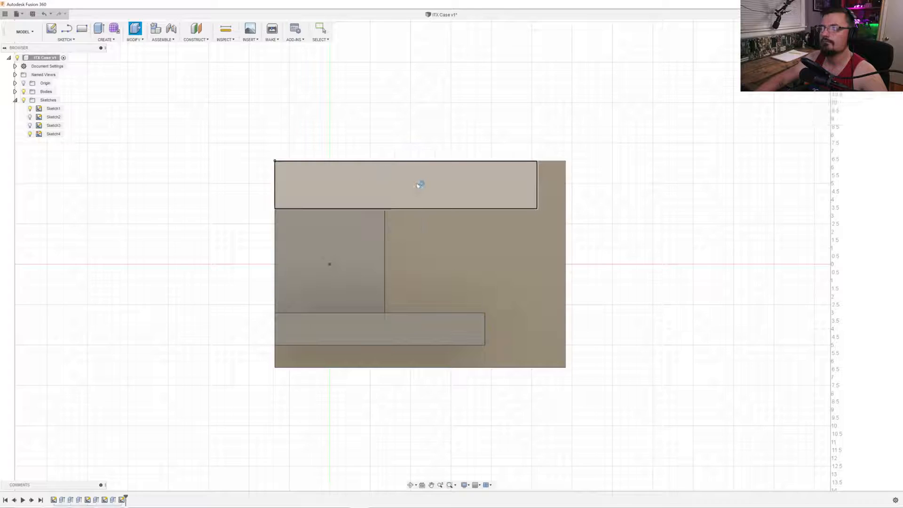
pyautogui.click(853, 52)
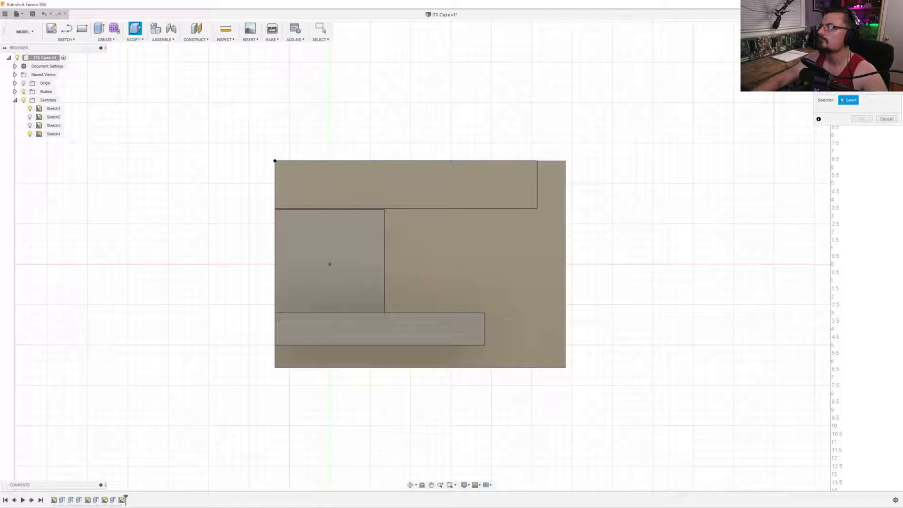
pyautogui.click(879, 118)
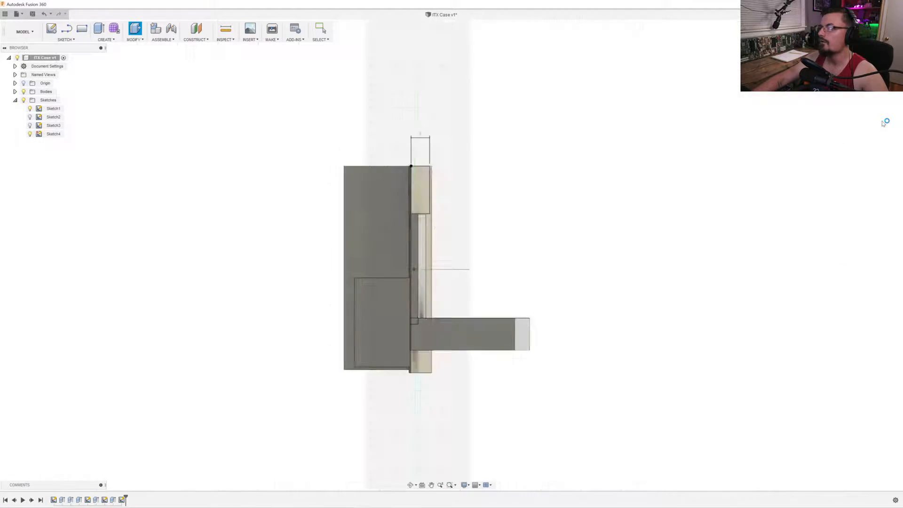
# Finish the sketch and extrude the triple-fan radiator rectangle 130 mm outward from the panel's motherboard side.
pyautogui.click(884, 373)
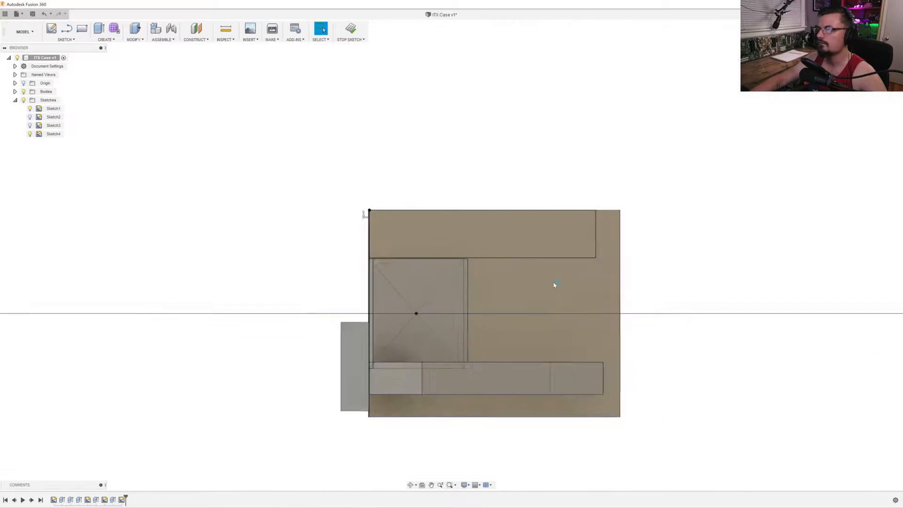
pyautogui.keyDown('shift'); pyautogui.moveTo(555, 236); pyautogui.dragTo(468, 193, button='middle'); pyautogui.keyUp('shift')
pyautogui.rightClick(469, 194)
pyautogui.click(490, 182)
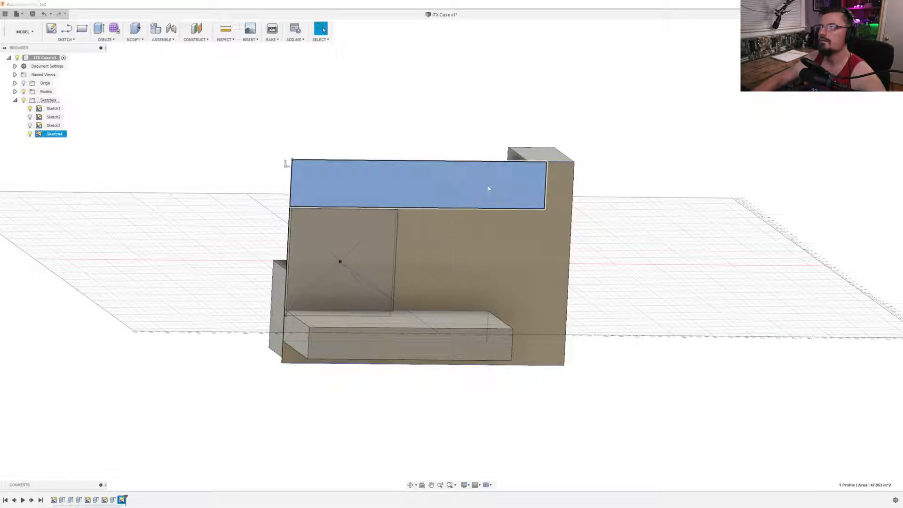
pyautogui.click(875, 65)
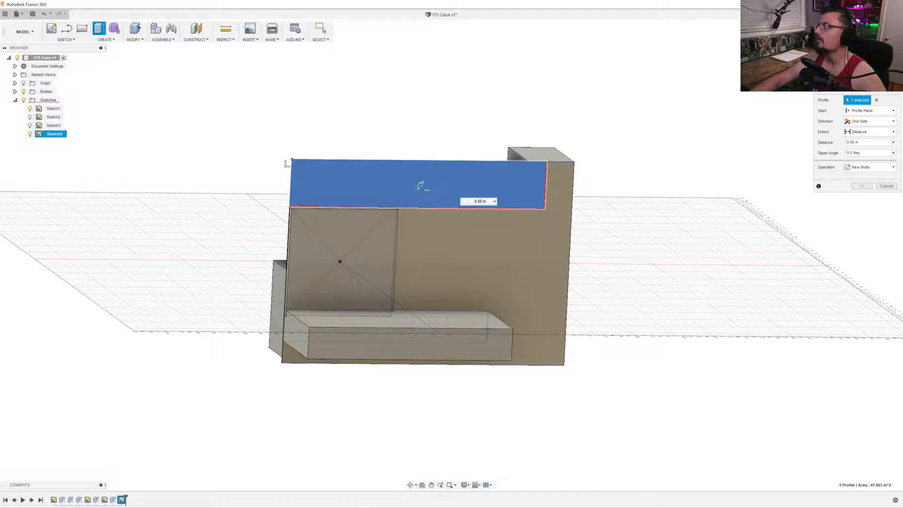
pyautogui.click(855, 64)
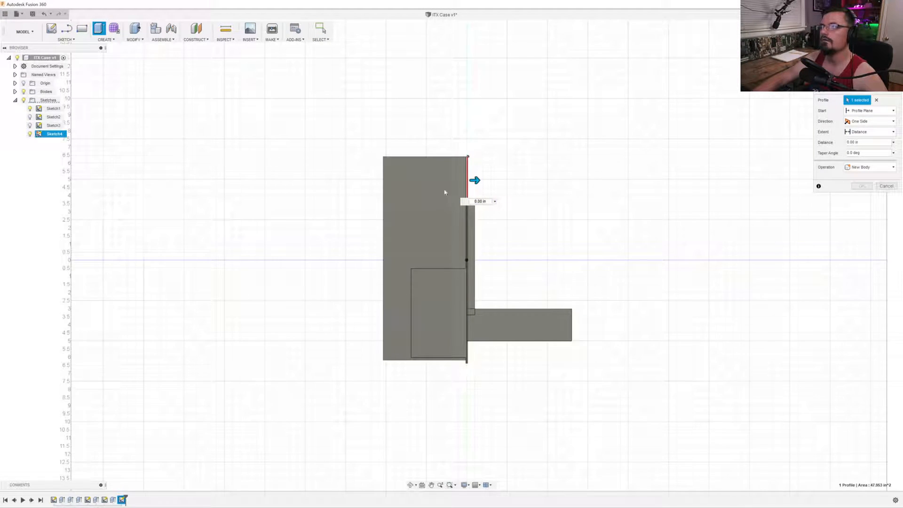
pyautogui.moveTo(476, 180); pyautogui.dragTo(549, 179)
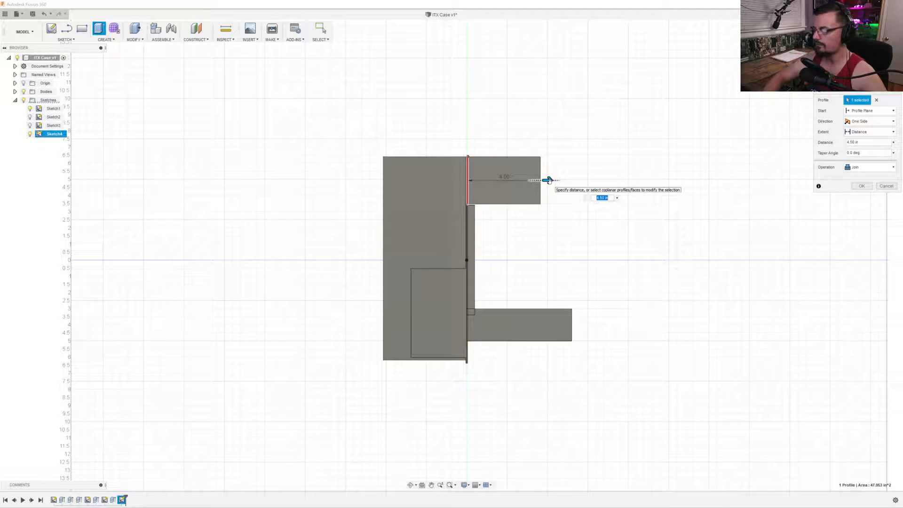
pyautogui.write('130mm')
pyautogui.press('Return')
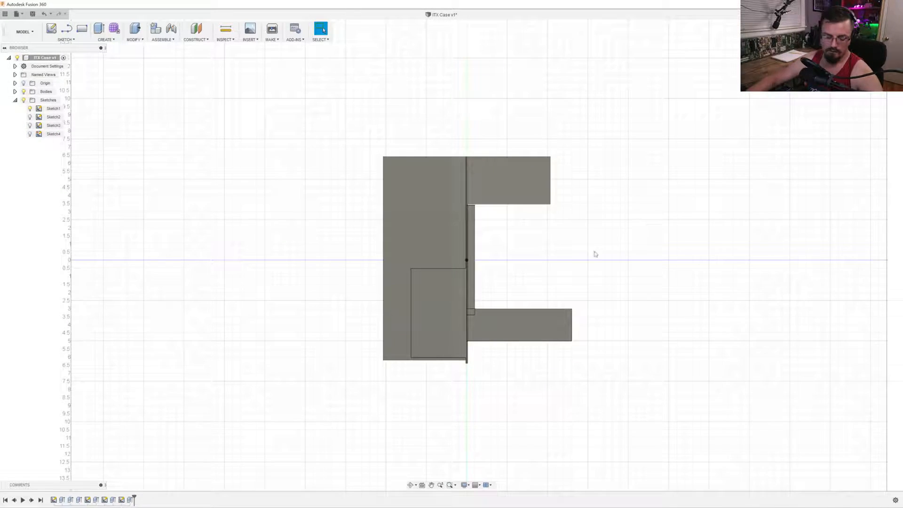
# Edit the triple-fan radiator's extrusion so that its operation is New Body.
pyautogui.scroll(2, 502, 216)
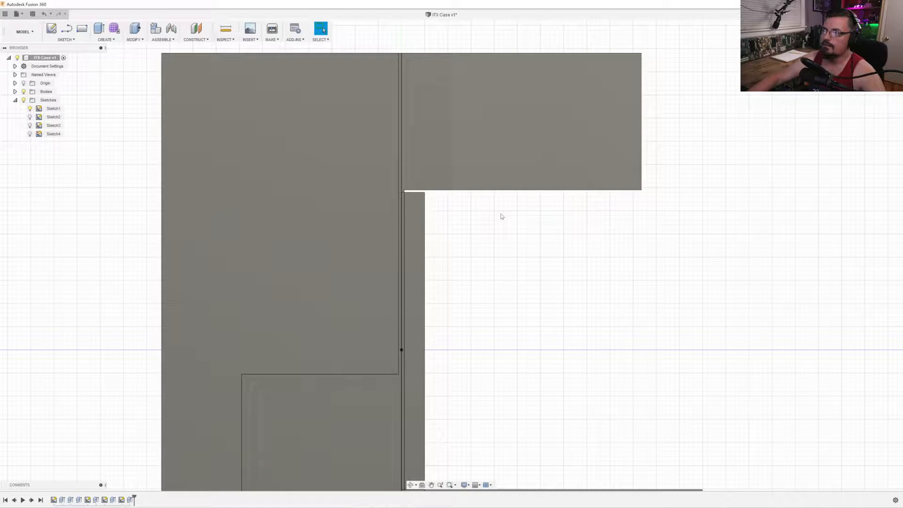
pyautogui.keyDown('shift'); pyautogui.moveTo(544, 238); pyautogui.dragTo(515, 235, button='middle'); pyautogui.keyUp('shift')
pyautogui.press('Escape')
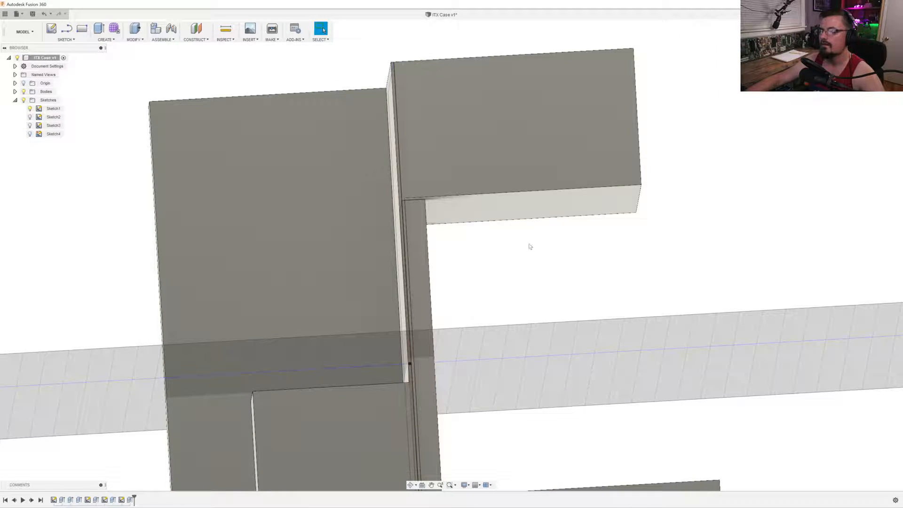
pyautogui.click(873, 51)
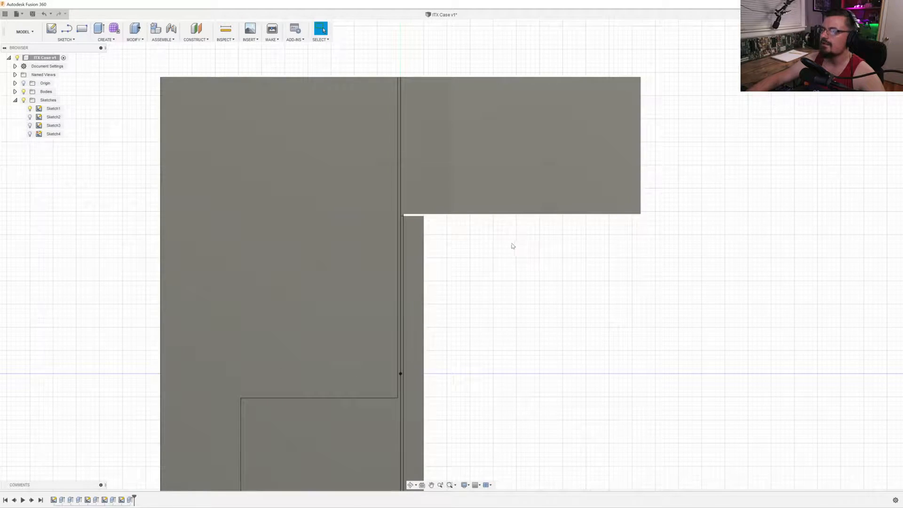
pyautogui.scroll(-1, 513, 245)
pyautogui.moveTo(532, 268); pyautogui.dragTo(425, 238, button='middle')
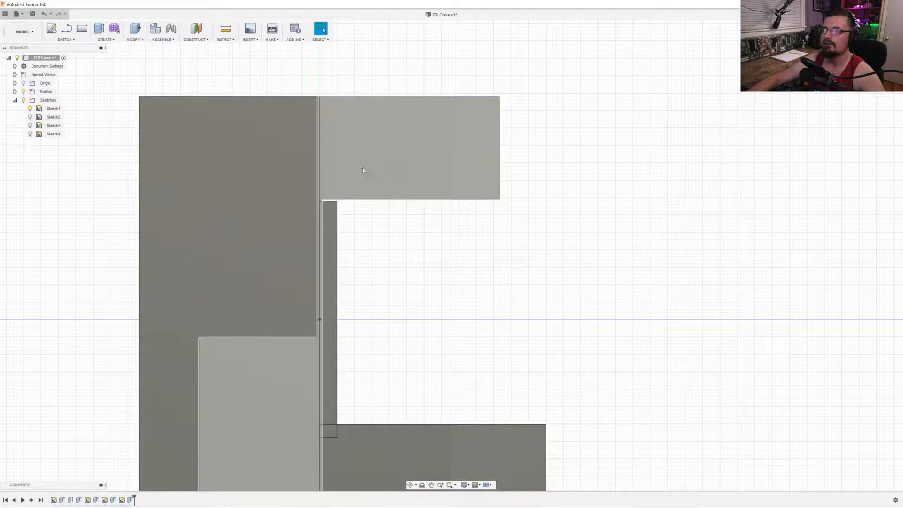
pyautogui.click(15, 91)
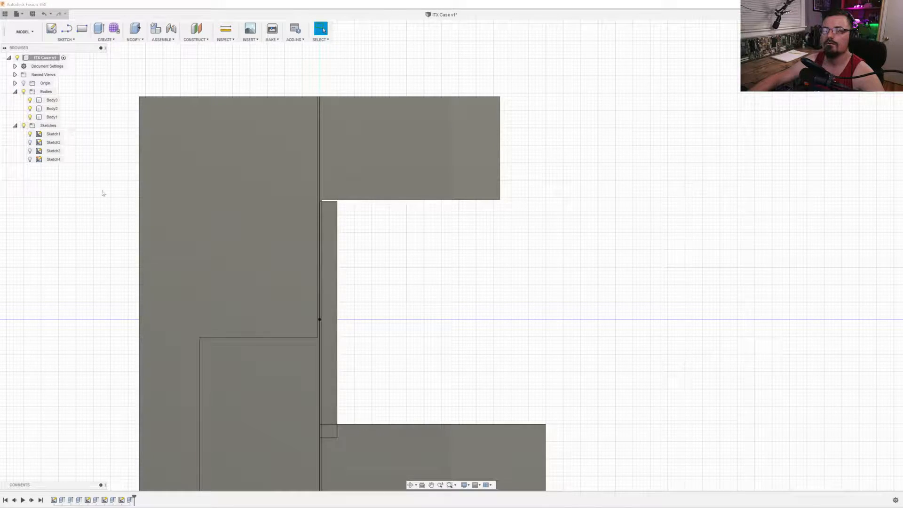
pyautogui.click(121, 500)
pyautogui.press('e')
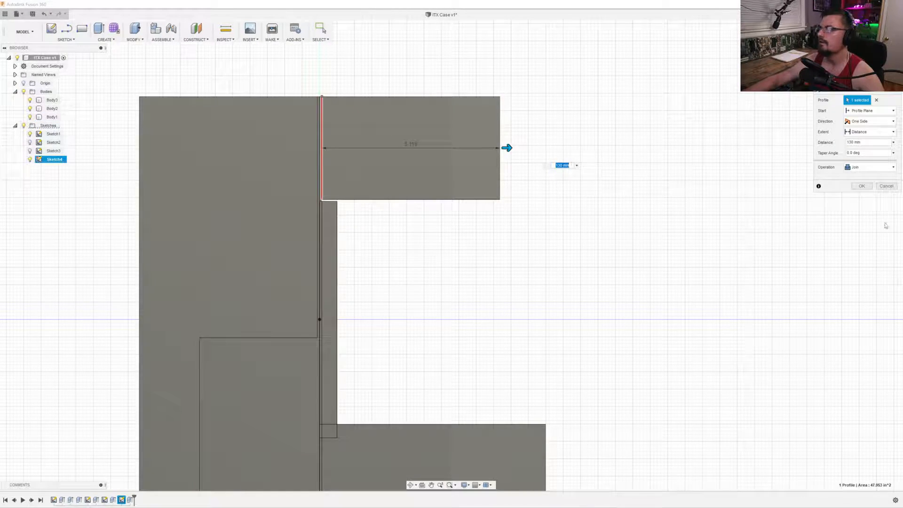
pyautogui.click(870, 167)
pyautogui.click(862, 202)
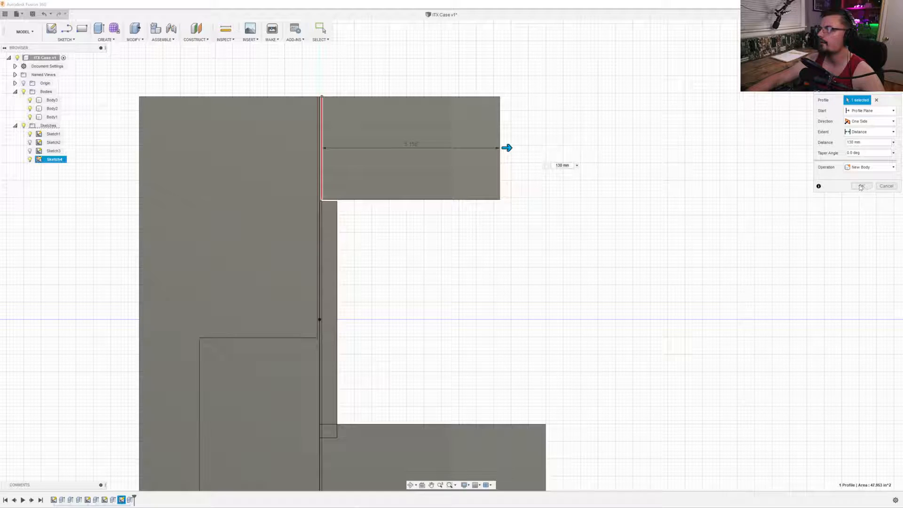
pyautogui.click(860, 186)
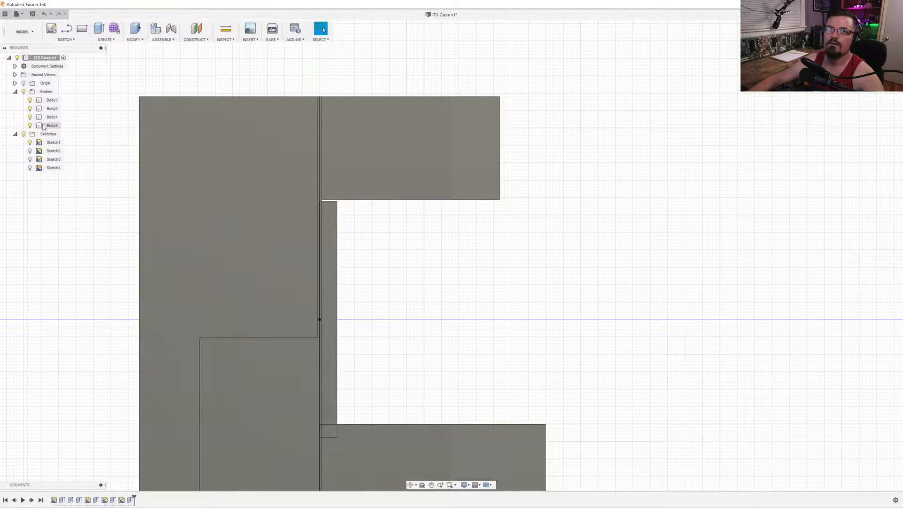
pyautogui.rightClick(51, 126)
pyautogui.click(56, 133)
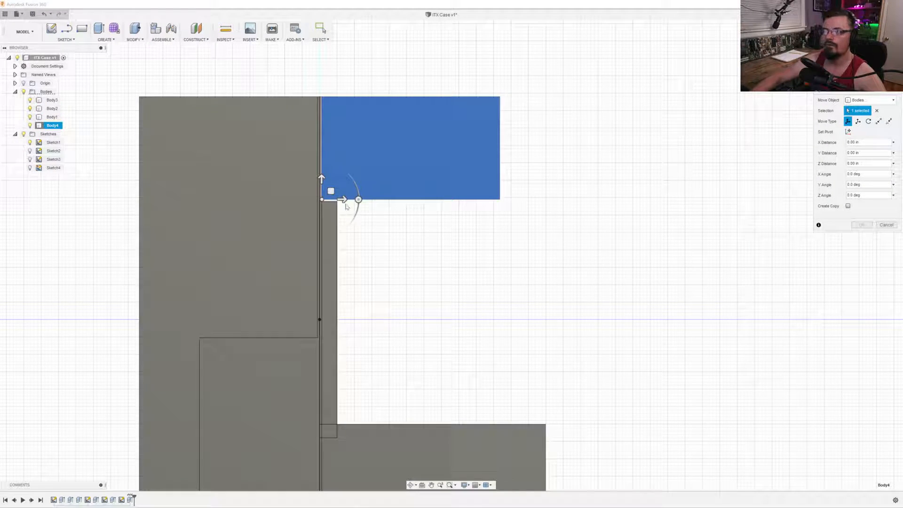
pyautogui.moveTo(343, 199); pyautogui.dragTo(381, 216)
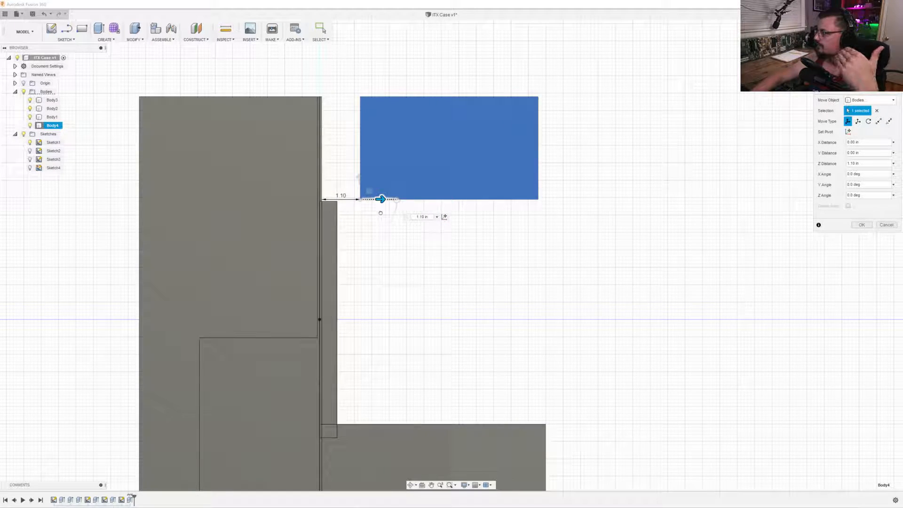
pyautogui.moveTo(380, 212)
pyautogui.mouseDown()
pyautogui.moveTo(403, 223)
pyautogui.moveTo(388, 222)
pyautogui.mouseUp()
pyautogui.press('Escape')
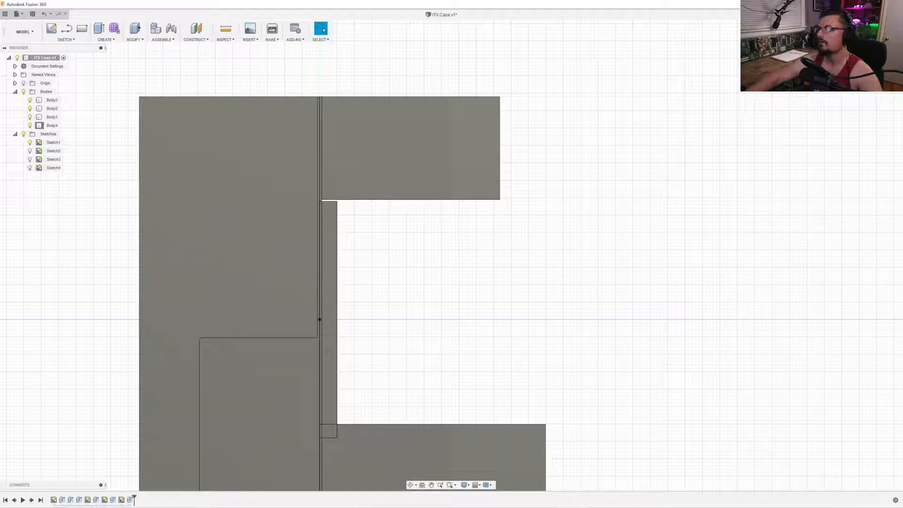
# Try to measure how far the graphics card volume extends from the panel, from its outer edge to its panel end.
pyautogui.scroll(-4, 577, 309)
pyautogui.moveTo(556, 351); pyautogui.dragTo(522, 280, button='middle')
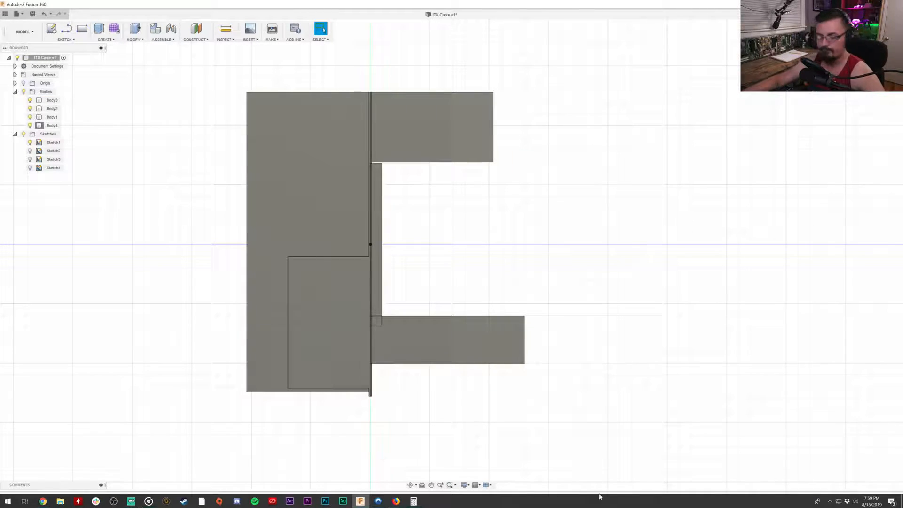
pyautogui.click(350, 360)
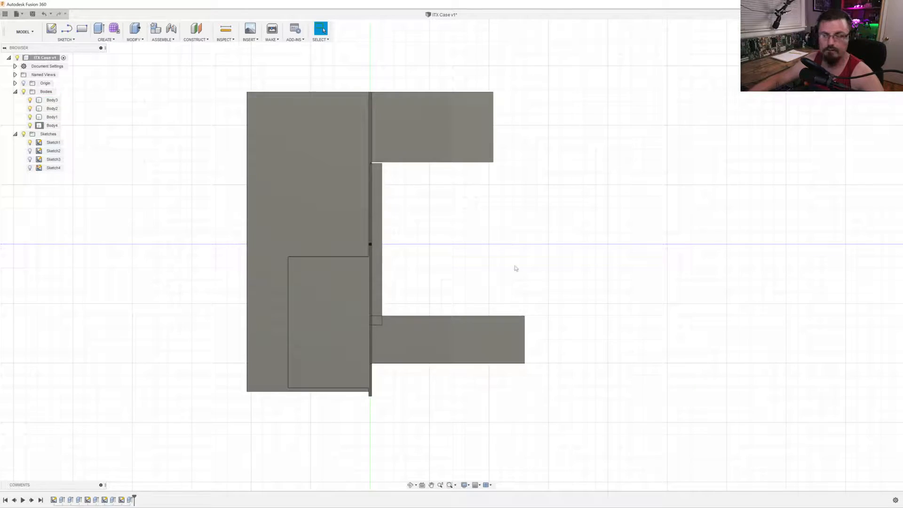
pyautogui.click(226, 29)
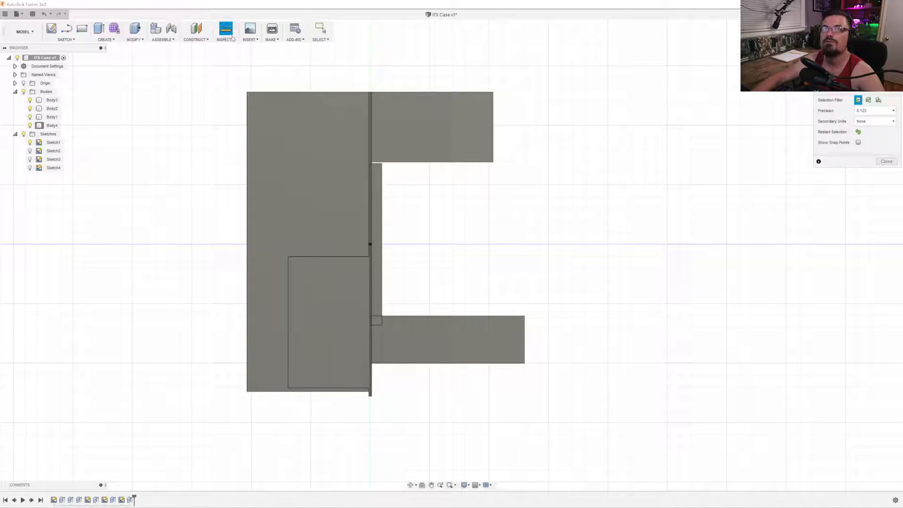
pyautogui.click(524, 346)
pyautogui.scroll(5, 386, 355)
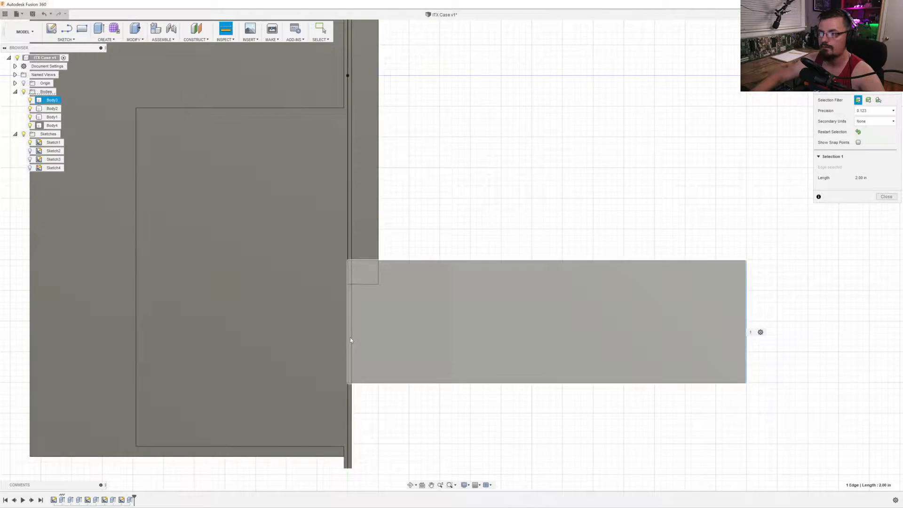
pyautogui.click(354, 340)
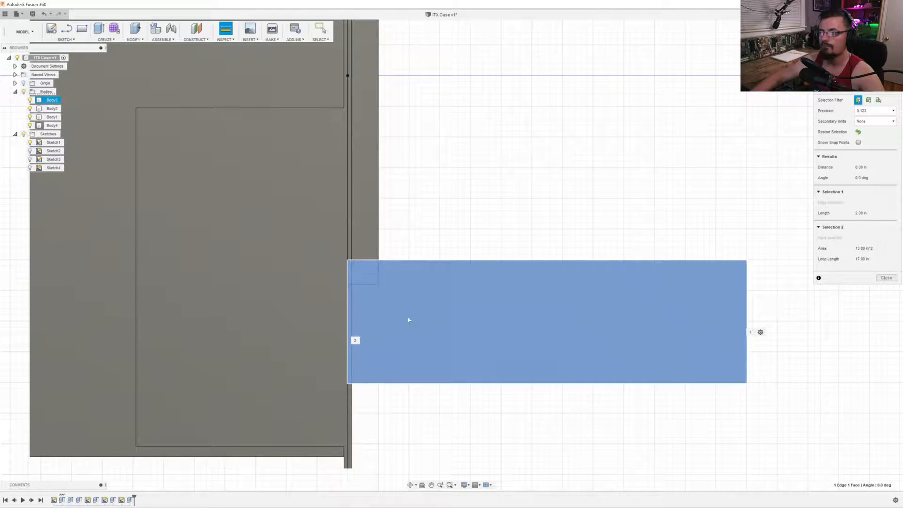
pyautogui.click(877, 277)
# Measure the distance between the graphics card's outer edge and the panel's motherboard-side edge.
pyautogui.press('i')
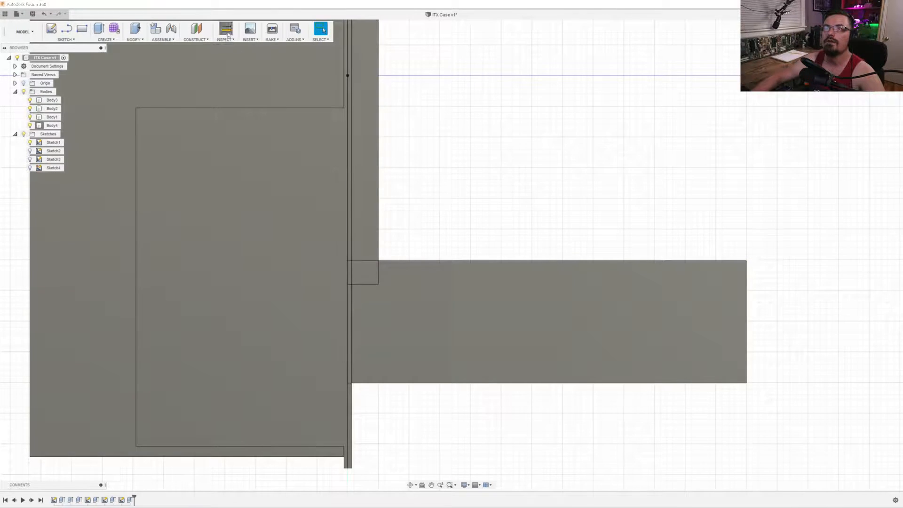
pyautogui.click(747, 350)
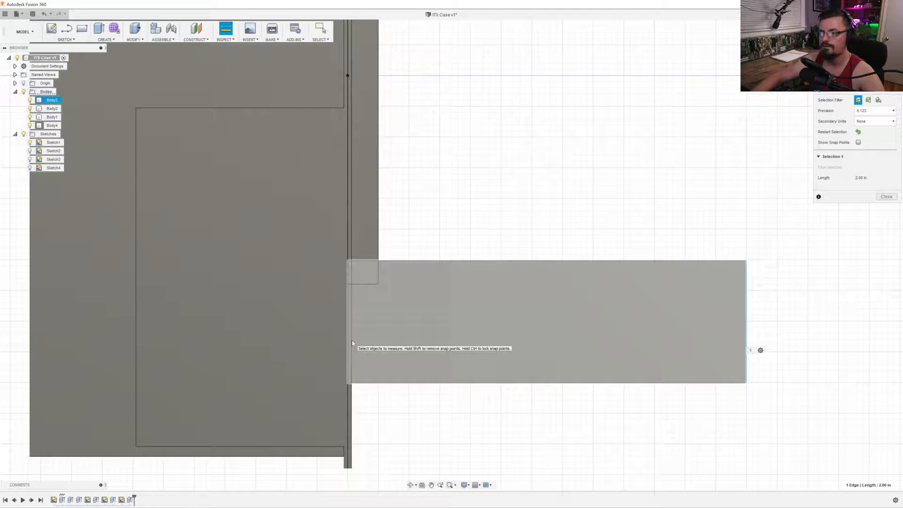
pyautogui.scroll(-2, 352, 357)
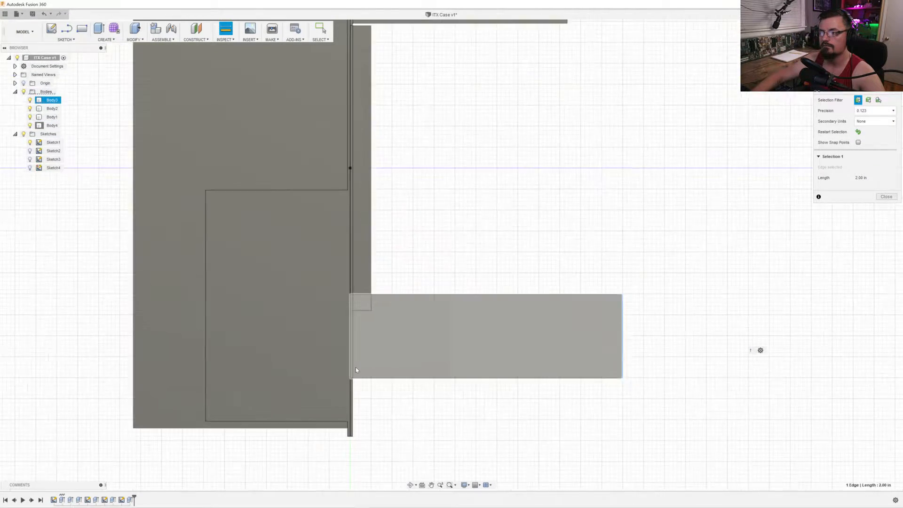
pyautogui.scroll(6, 350, 330)
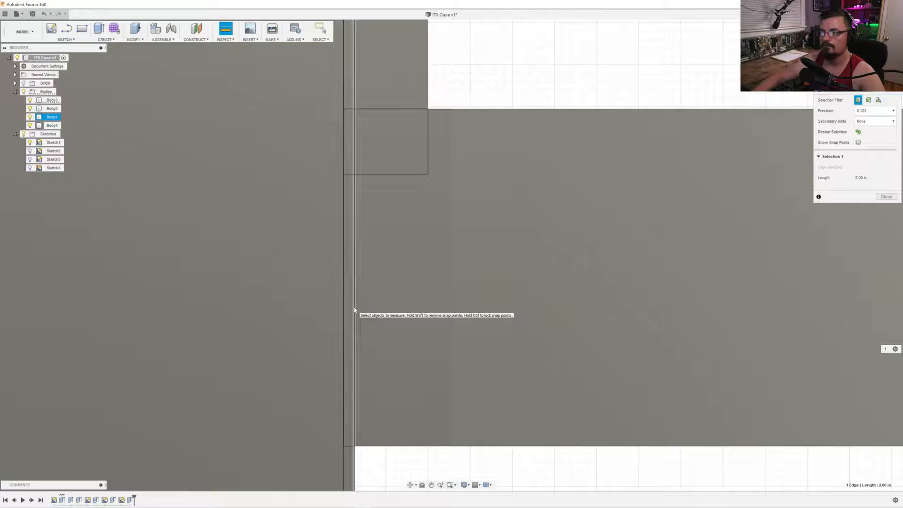
pyautogui.click(356, 310)
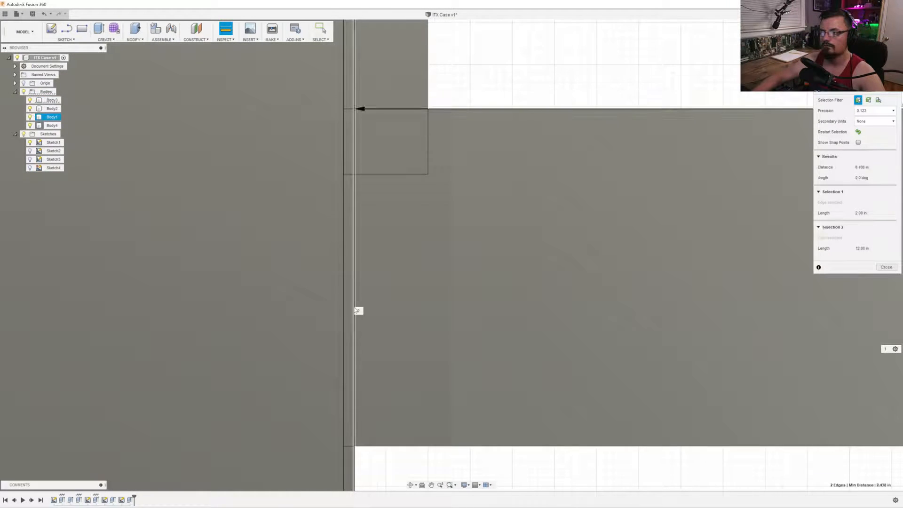
pyautogui.scroll(2, 489, 315)
pyautogui.scroll(-8, 490, 315)
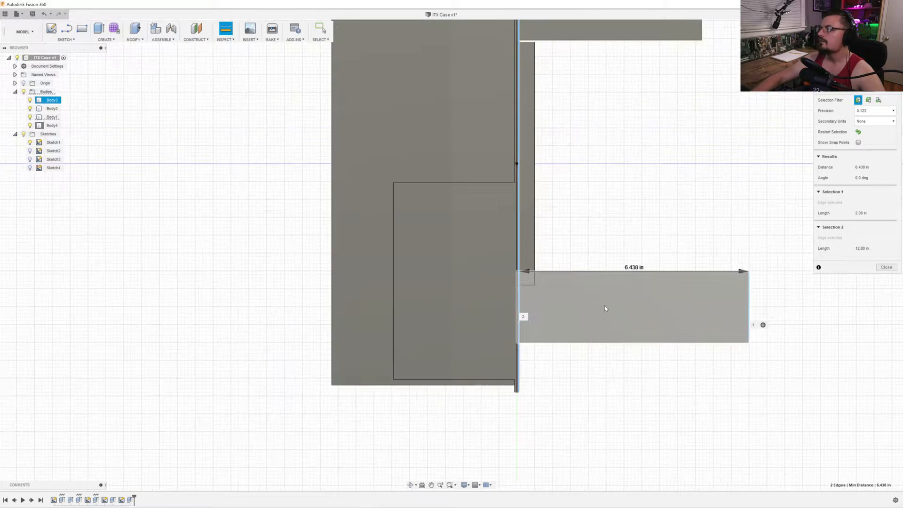
pyautogui.scroll(-3, 564, 357)
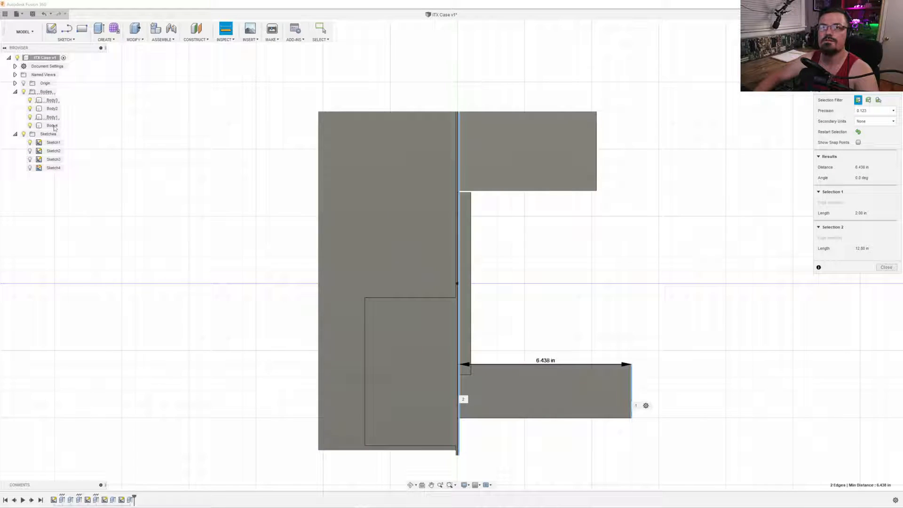
pyautogui.click(884, 267)
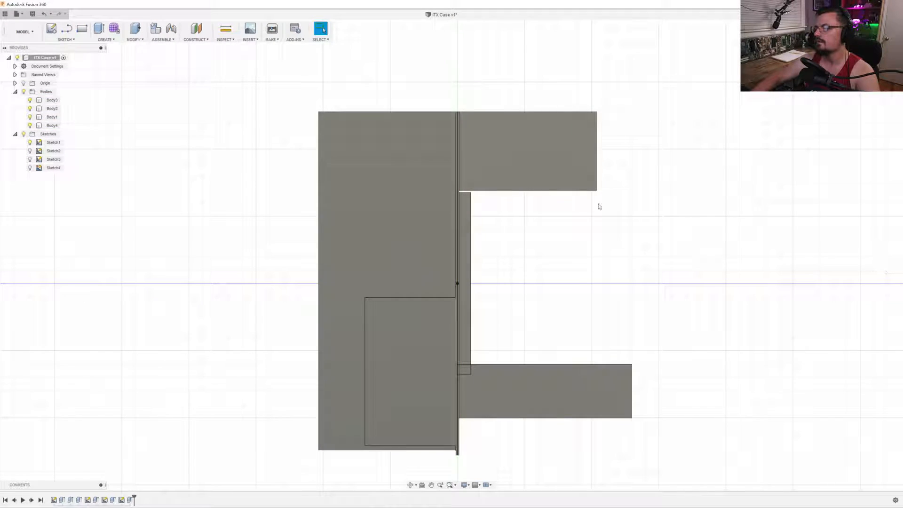
# Move the triple-fan radiator body 17.55 mm straight outward from the panel's motherboard side.
pyautogui.rightClick(53, 125)
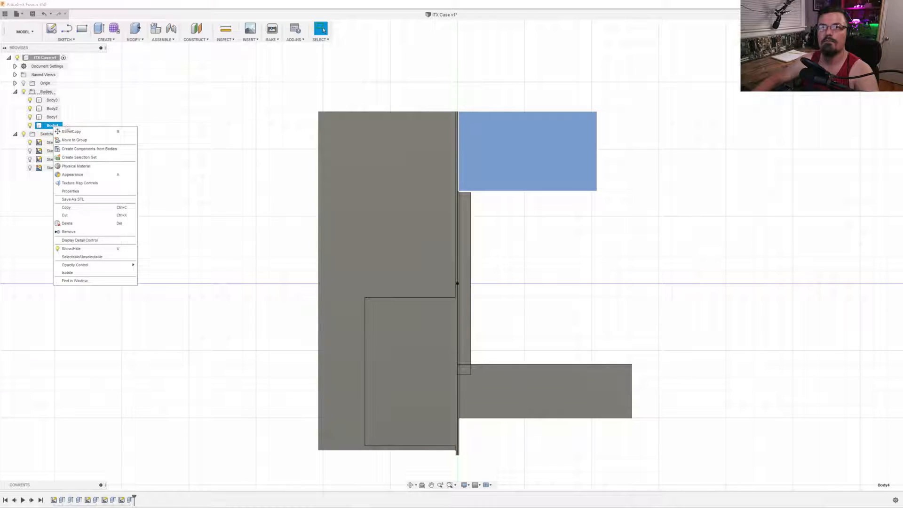
pyautogui.press('Escape')
pyautogui.press('m')
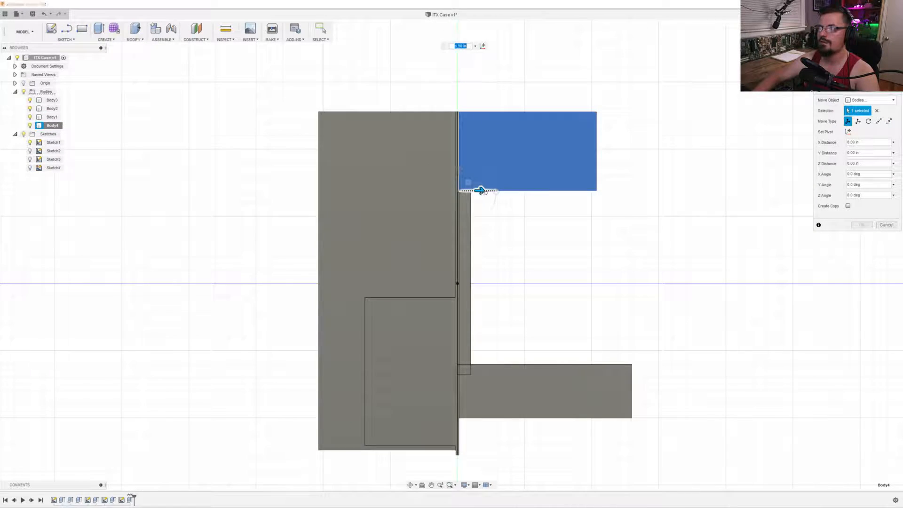
pyautogui.moveTo(476, 190); pyautogui.dragTo(506, 190)
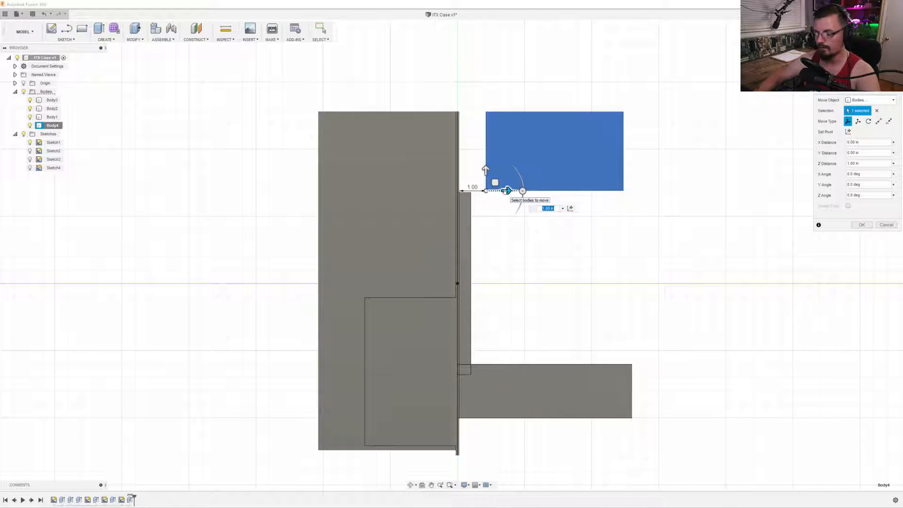
pyautogui.write('17.55 mm')
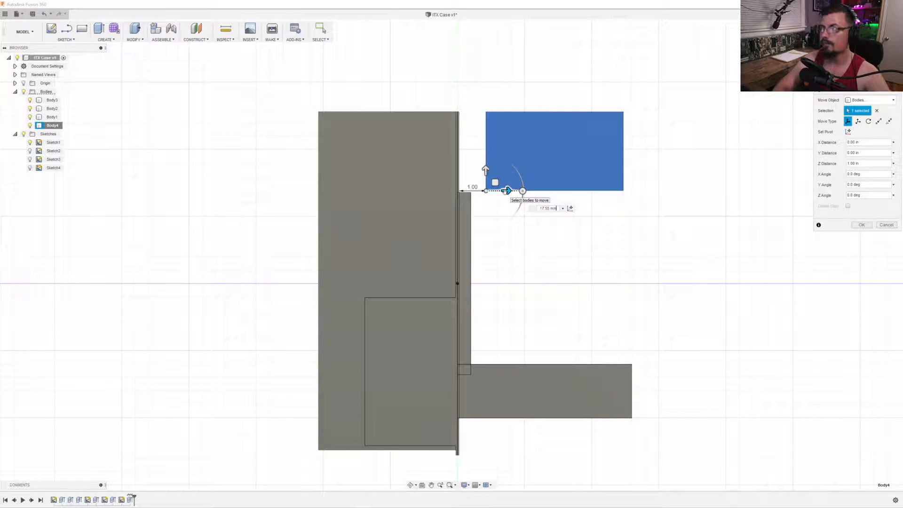
pyautogui.press('Return')
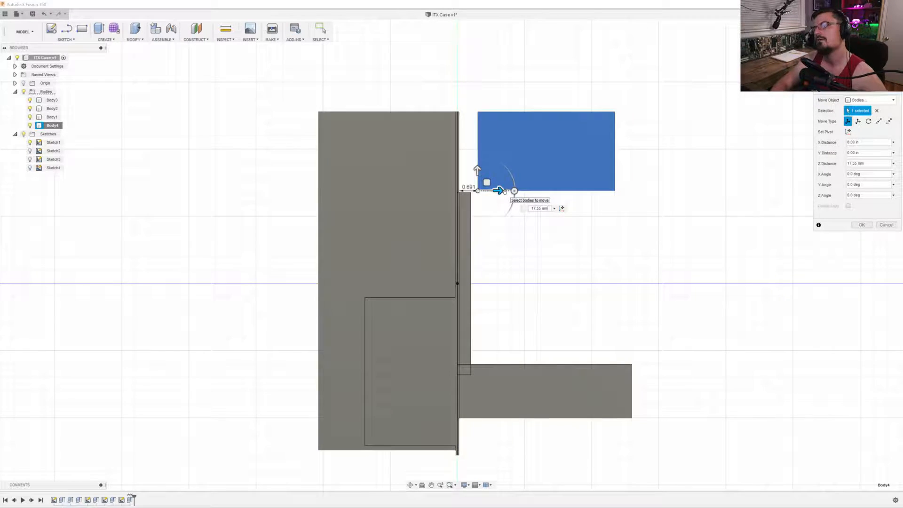
pyautogui.press('Return')
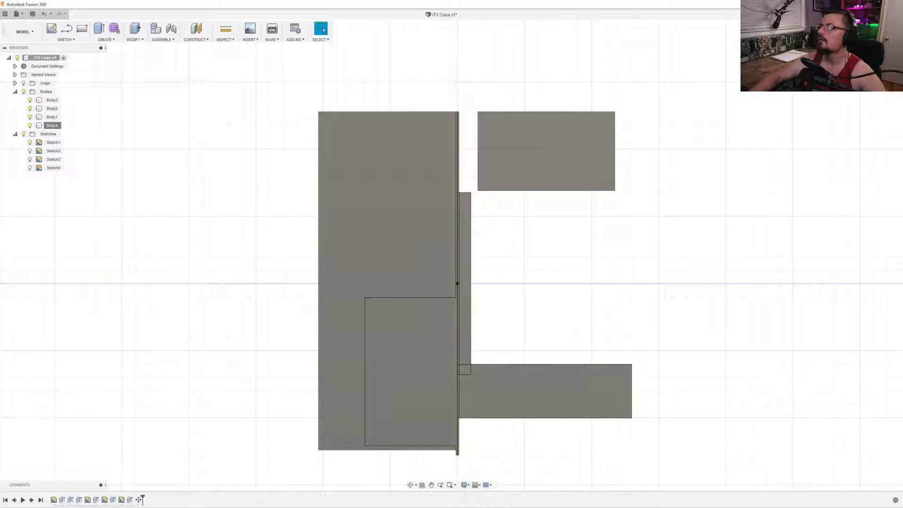
# Consult the XSPC triple-fan radiator drawing in the browser, open Calculator for the centring offset, and return to Fusion 360.
pyautogui.click(890, 59)
pyautogui.scroll(2, 464, 194)
pyautogui.scroll(-3, 464, 194)
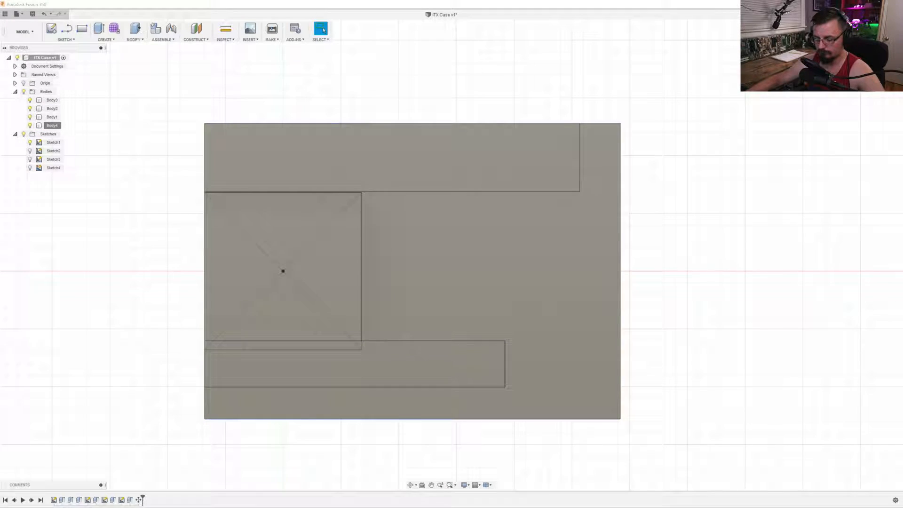
pyautogui.hotkey('alt', 'Tab')
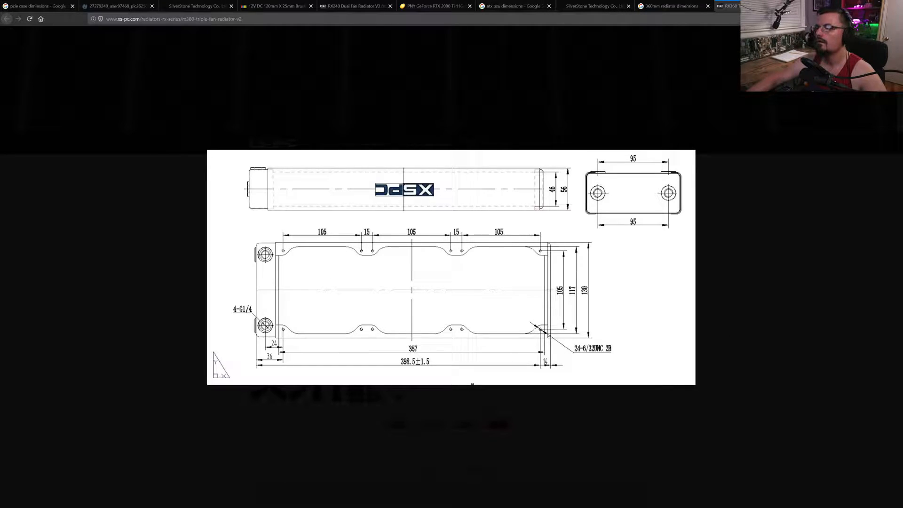
pyautogui.press('super')
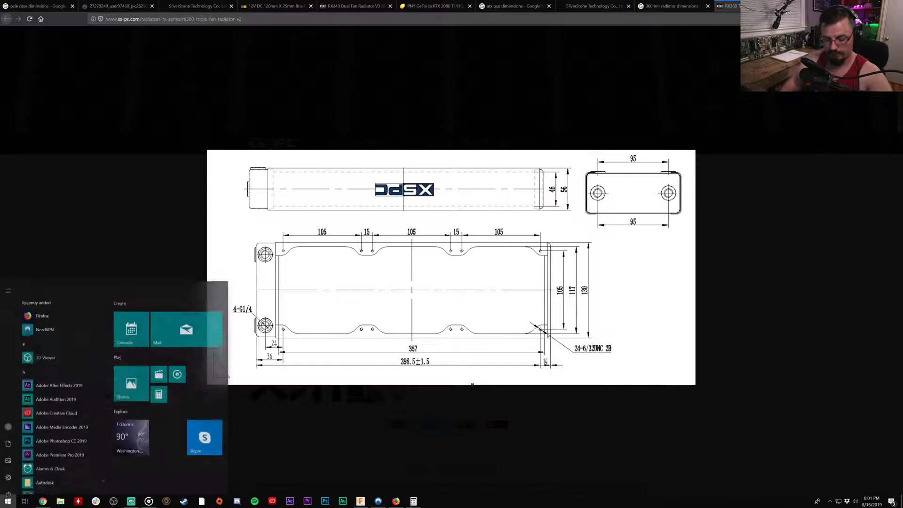
pyautogui.write('cal')
pyautogui.press('Return')
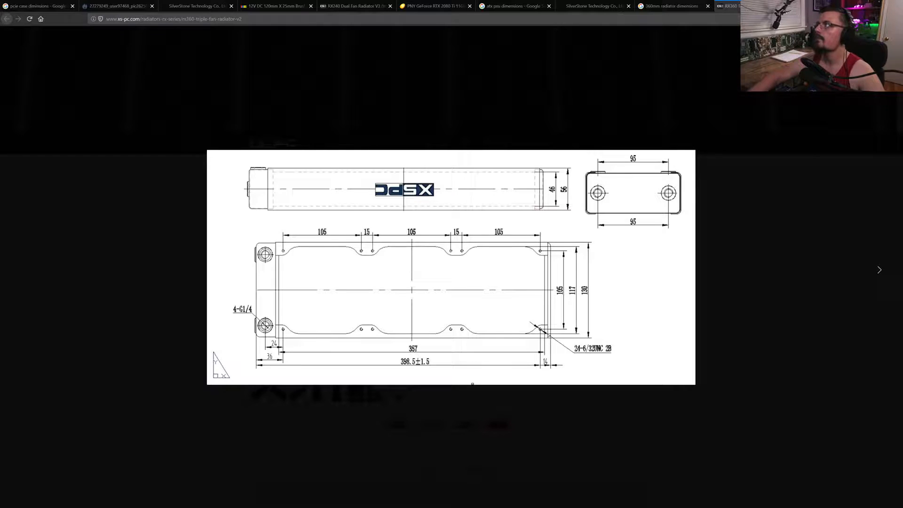
pyautogui.hotkey('alt', 'Tab')
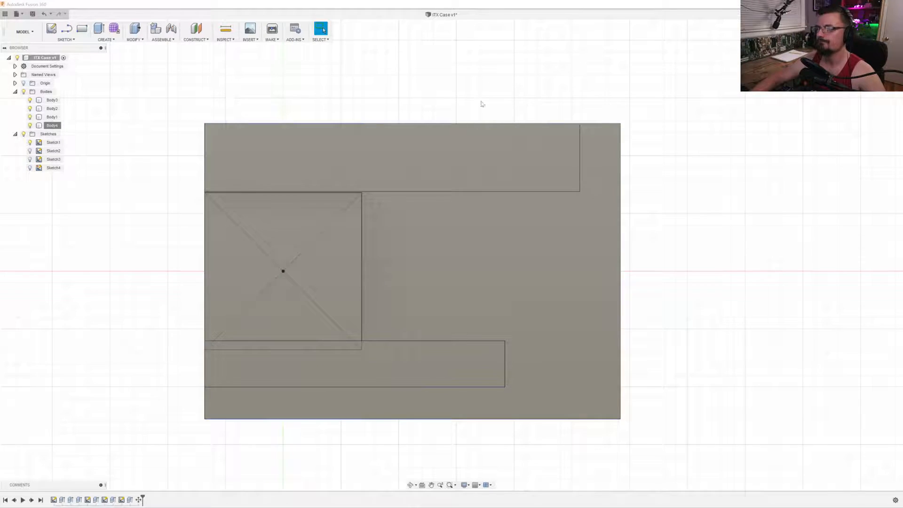
# Move the triple-fan radiator body 22.35 mm along the panel's length to centre it between the panel's ends.
pyautogui.rightClick(47, 126)
pyautogui.click(61, 132)
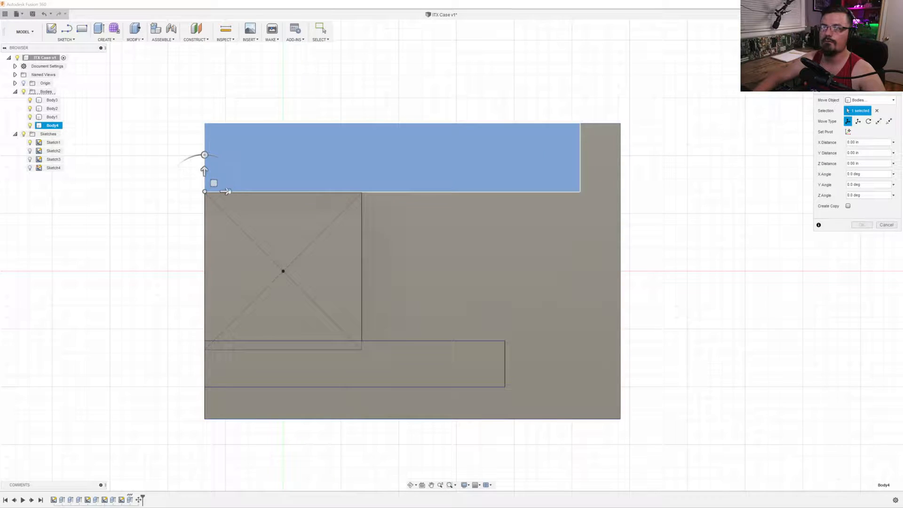
pyautogui.moveTo(225, 192); pyautogui.dragTo(250, 192)
pyautogui.write('-')
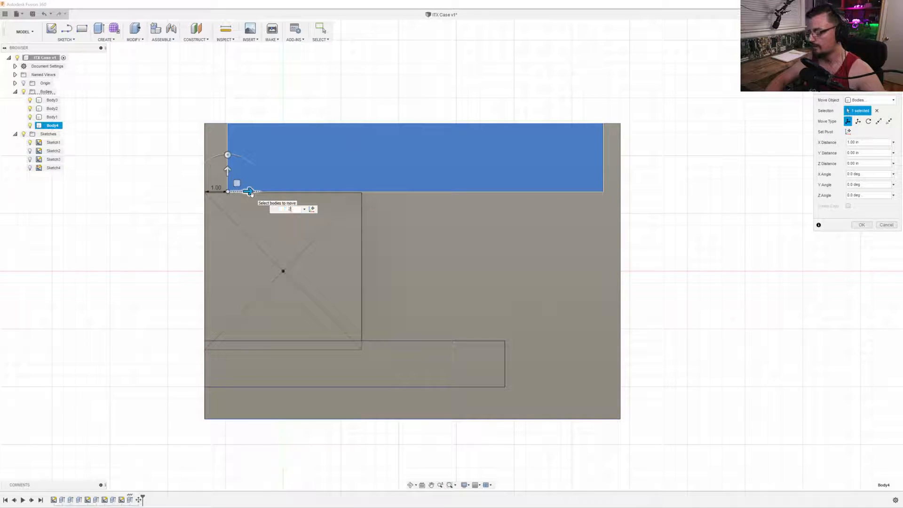
pyautogui.write('5')
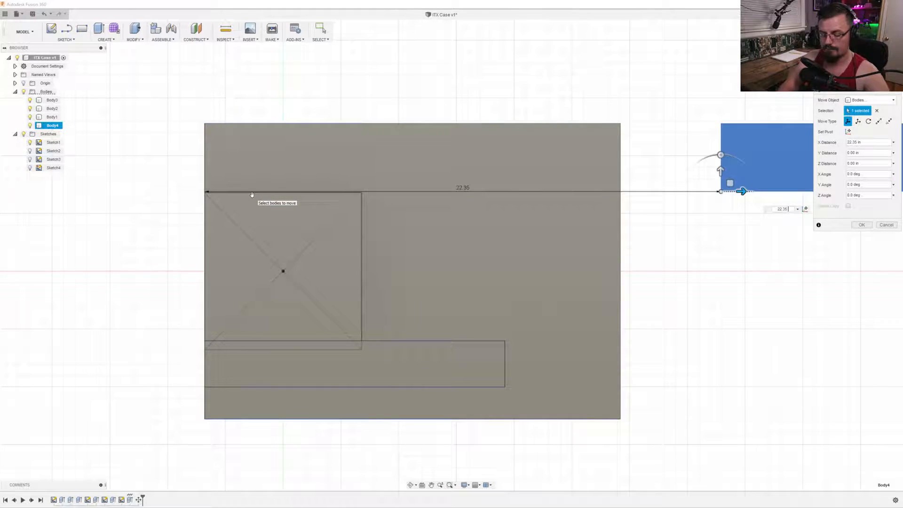
pyautogui.press('Return')
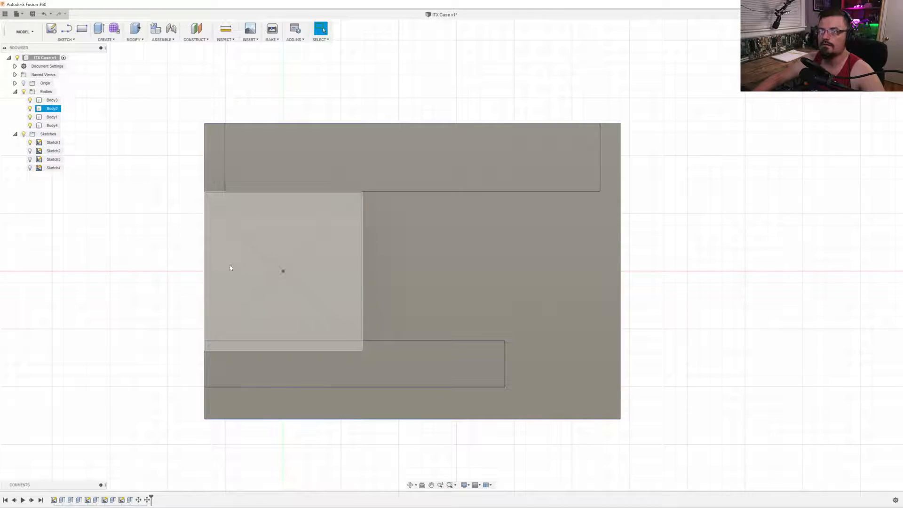
# Examine the radiator's placement relative to the motherboard, graphics card and panel from the motherboard side and the end view.
pyautogui.moveTo(230, 267)
pyautogui.keyDown('shift'); pyautogui.mouseDown(button='middle')
pyautogui.moveTo(258, 276)
pyautogui.moveTo(217, 273)
pyautogui.mouseUp(button='middle'); pyautogui.keyUp('shift')
pyautogui.click(320, 29)
pyautogui.click(873, 53)
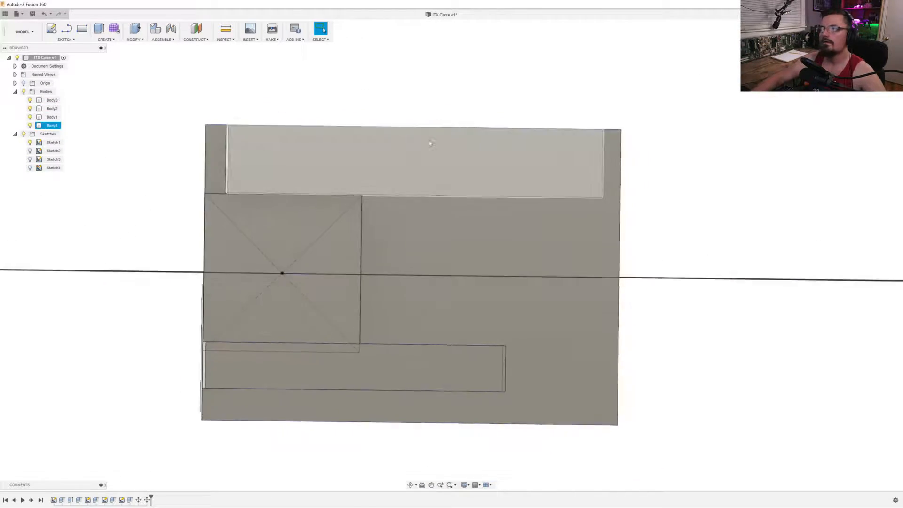
pyautogui.scroll(-2, 323, 236)
pyautogui.scroll(3, 312, 243)
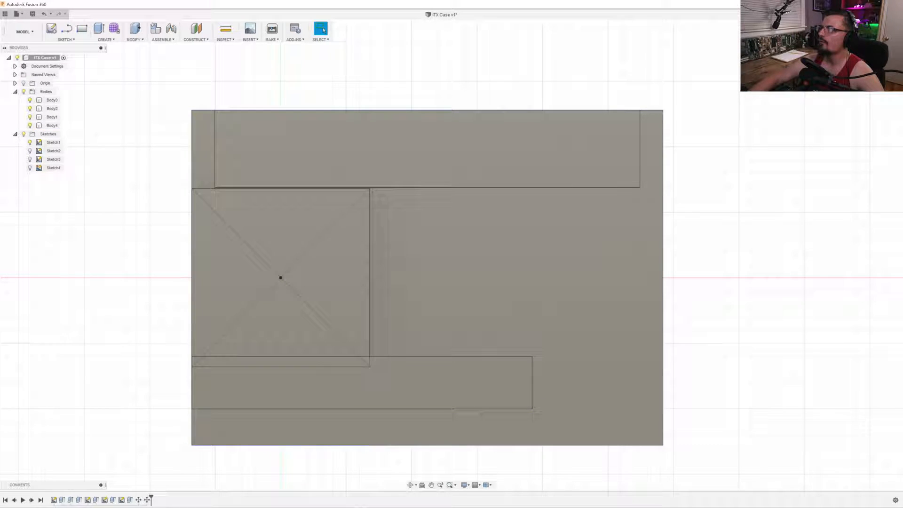
pyautogui.click(887, 53)
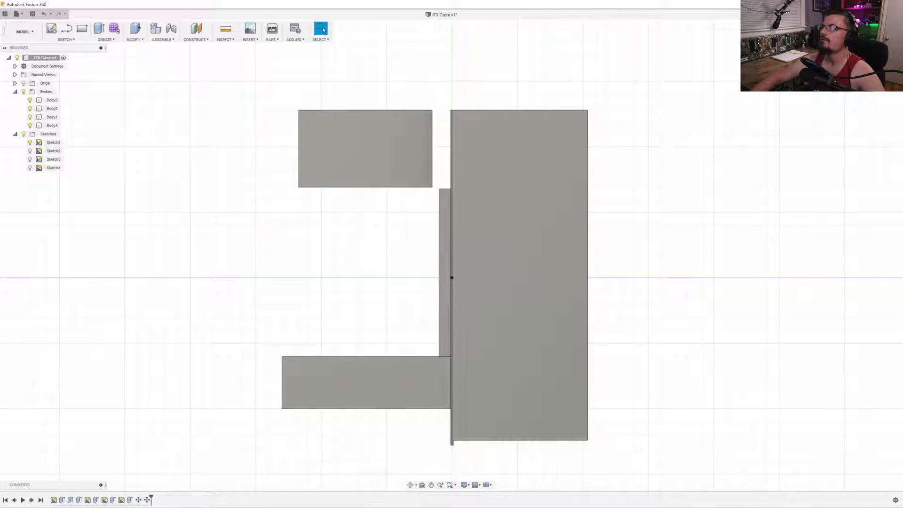
pyautogui.click(859, 49)
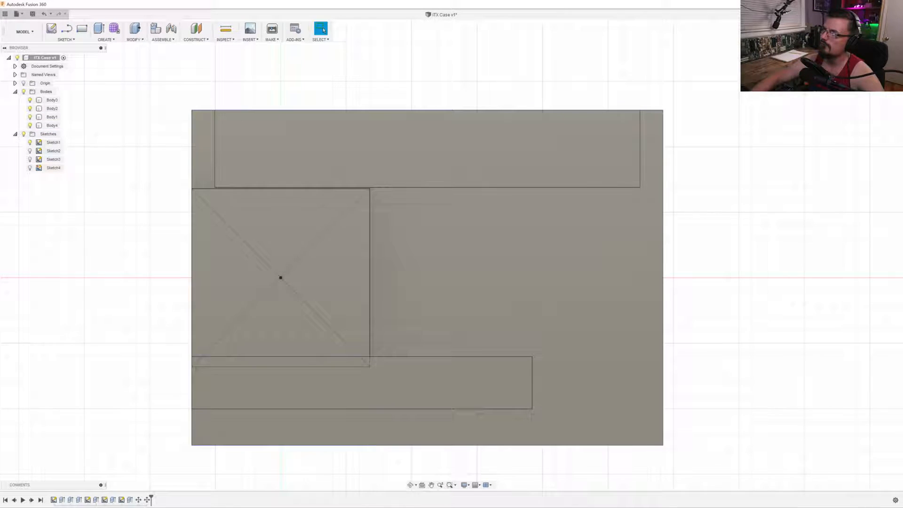
pyautogui.click(891, 50)
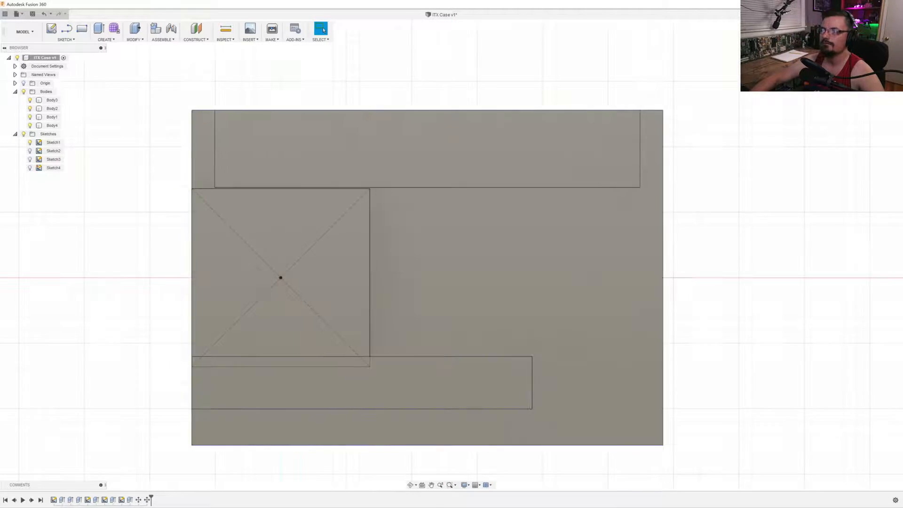
pyautogui.moveTo(143, 298)
pyautogui.keyDown('shift'); pyautogui.mouseDown(button='middle')
pyautogui.moveTo(212, 306)
pyautogui.moveTo(108, 283)
pyautogui.moveTo(122, 275)
pyautogui.moveTo(136, 288)
pyautogui.moveTo(187, 283)
pyautogui.moveTo(199, 288)
pyautogui.moveTo(101, 286)
pyautogui.moveTo(146, 284)
pyautogui.mouseUp(button='middle'); pyautogui.keyUp('shift')
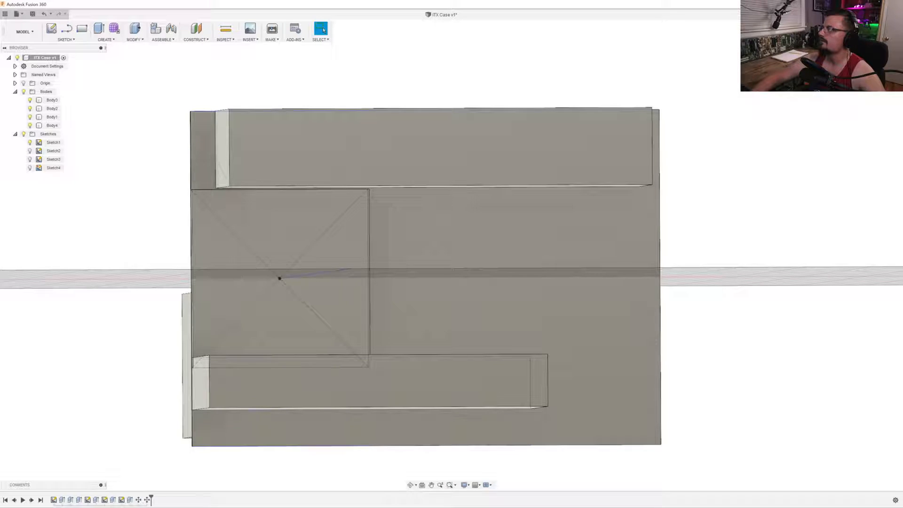
pyautogui.click(873, 49)
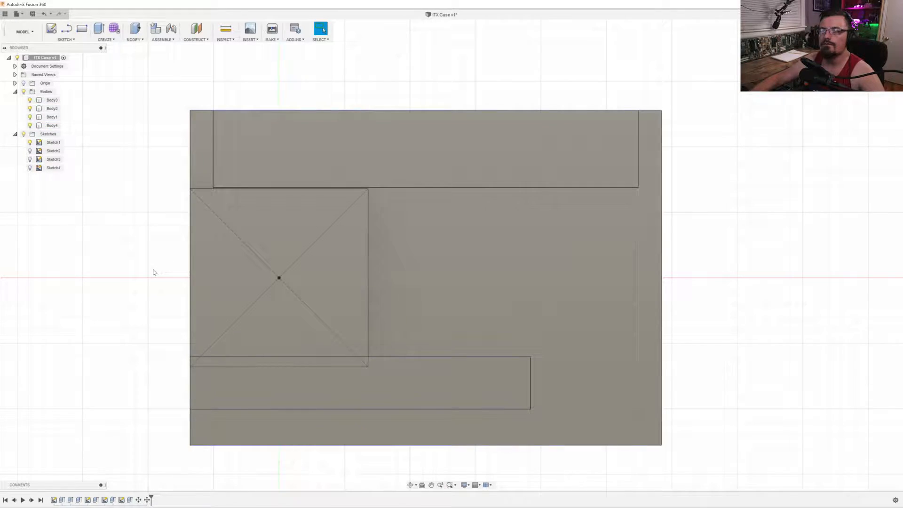
# Consult the SilverStone Mini-ITX board drawing and the PCI slot and I/O area dimension drawing in the browser, then return to Fusion 360.
pyautogui.keyDown('shift'); pyautogui.moveTo(152, 272); pyautogui.dragTo(198, 279, button='middle'); pyautogui.keyUp('shift')
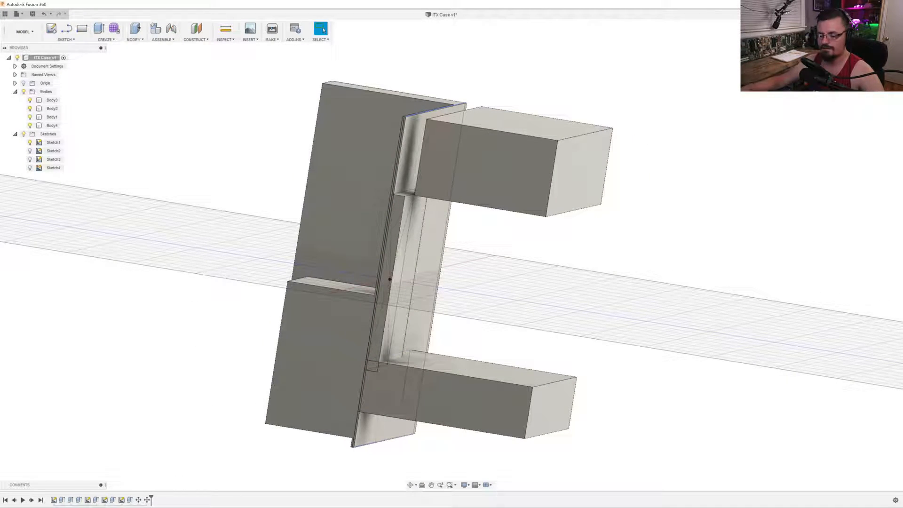
pyautogui.hotkey('alt', 'Tab')
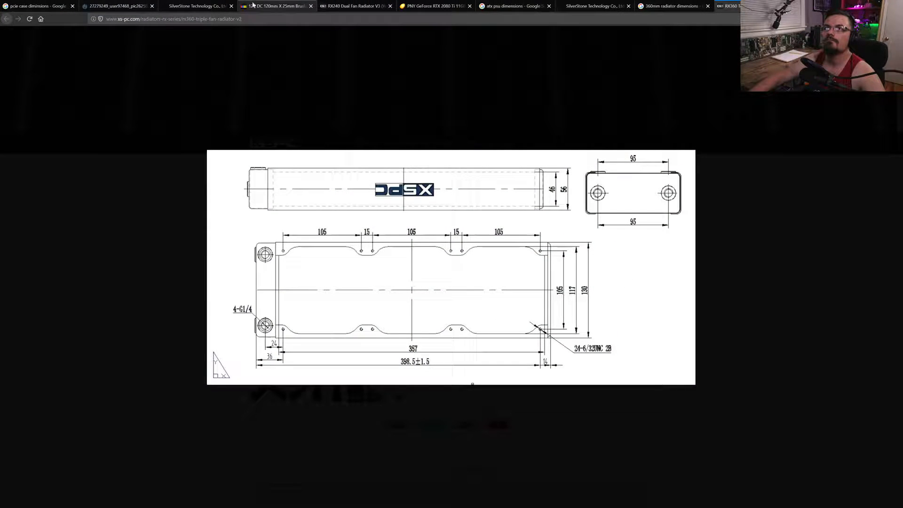
pyautogui.click(194, 6)
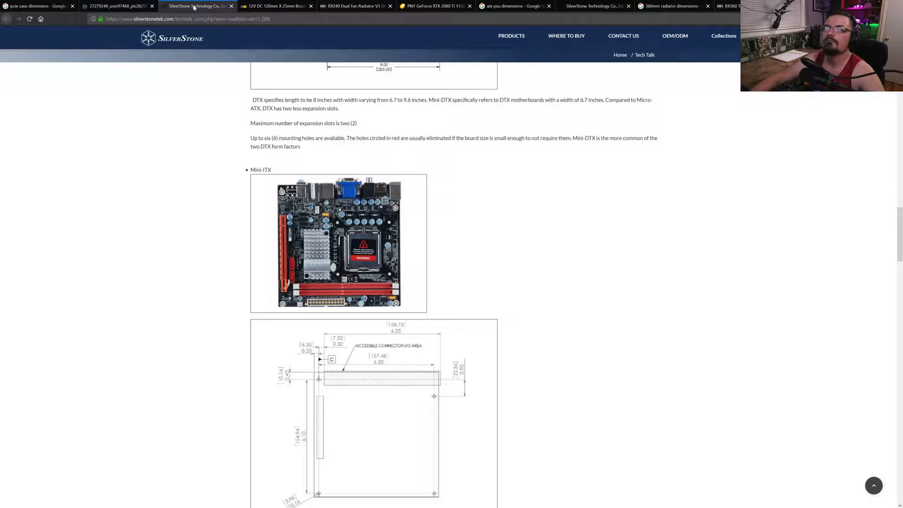
pyautogui.click(141, 6)
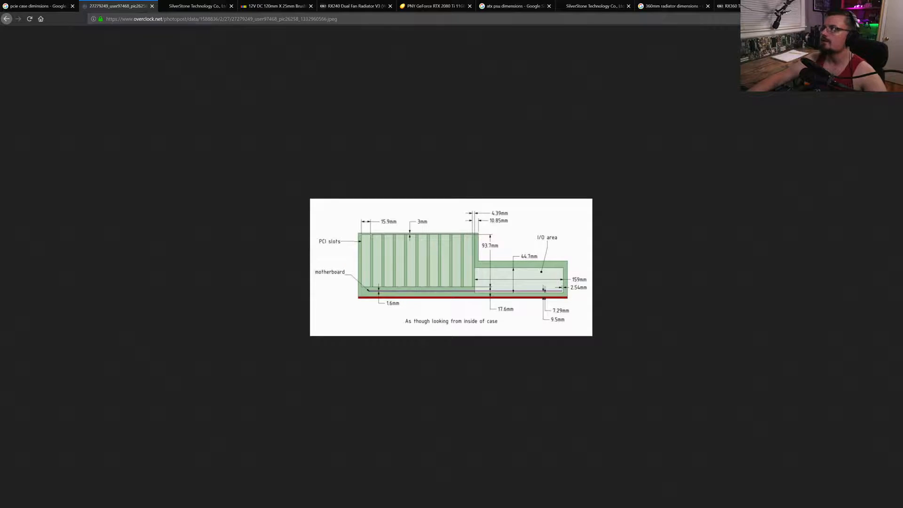
pyautogui.click(862, 5)
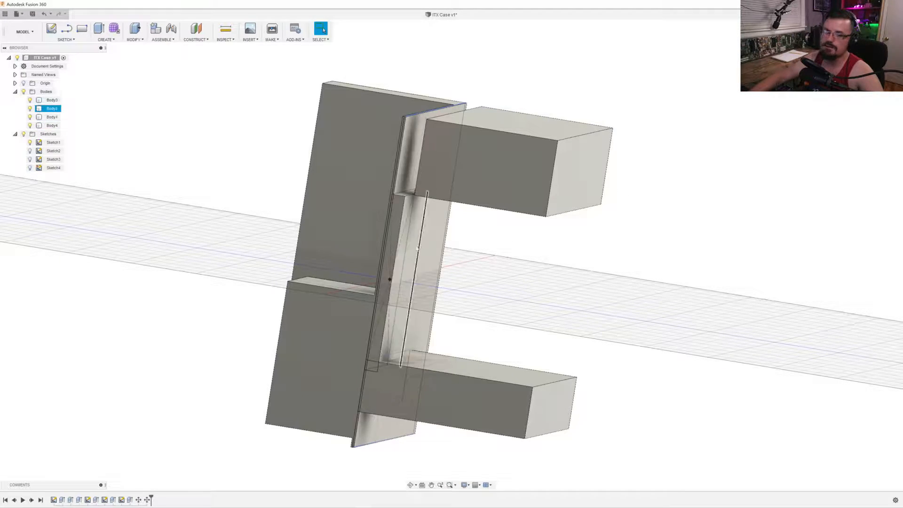
# Delete the triple-fan radiator's outward move feature from the design history, keeping its centring move.
pyautogui.click(873, 52)
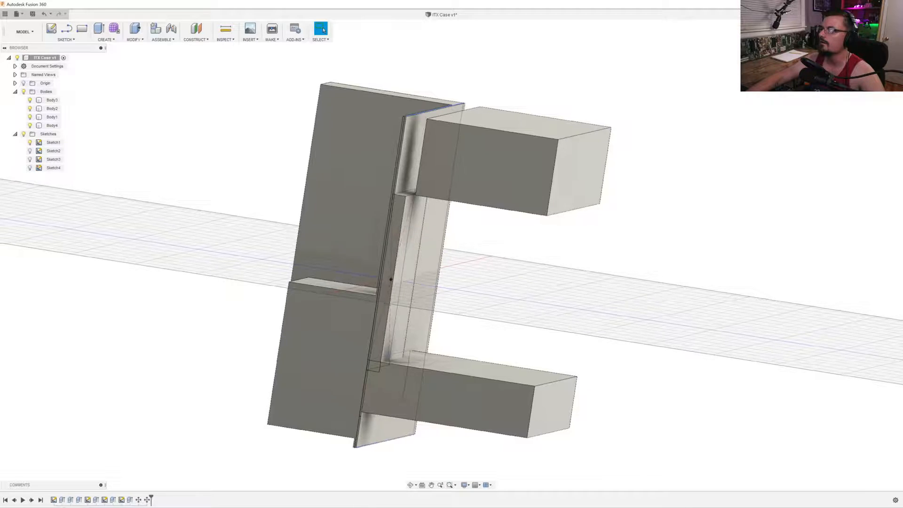
pyautogui.click(873, 30)
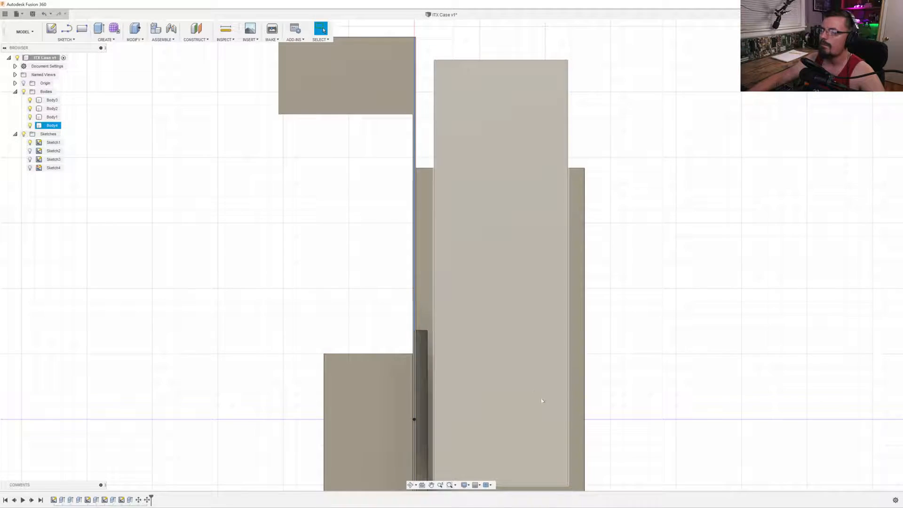
pyautogui.moveTo(557, 396); pyautogui.dragTo(571, 221, button='middle')
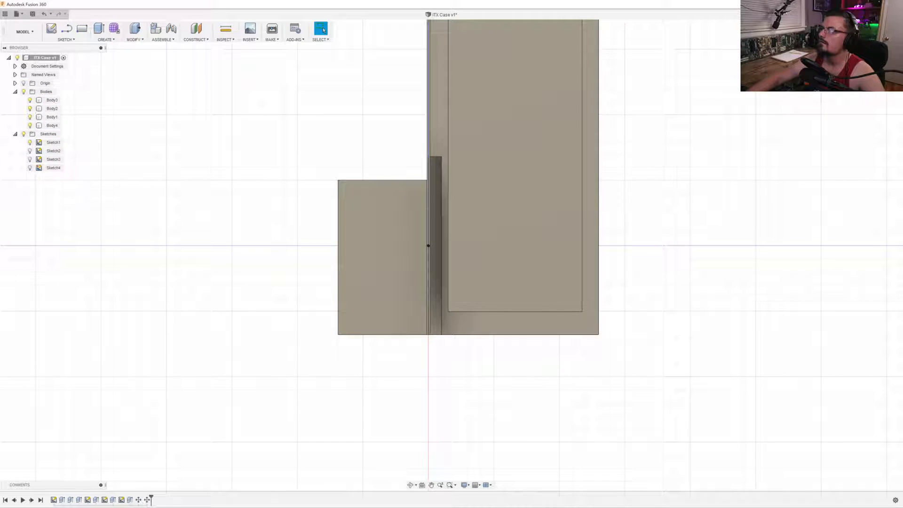
pyautogui.click(873, 67)
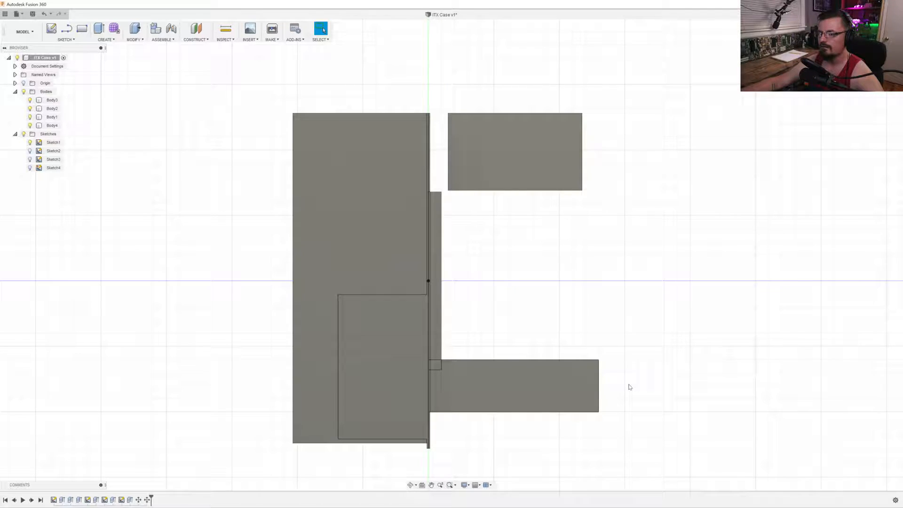
pyautogui.click(139, 500)
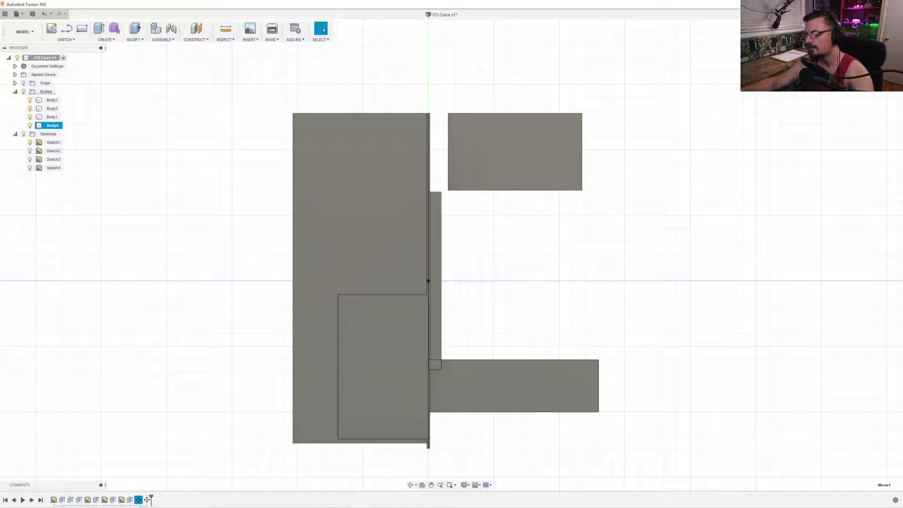
pyautogui.press('Delete')
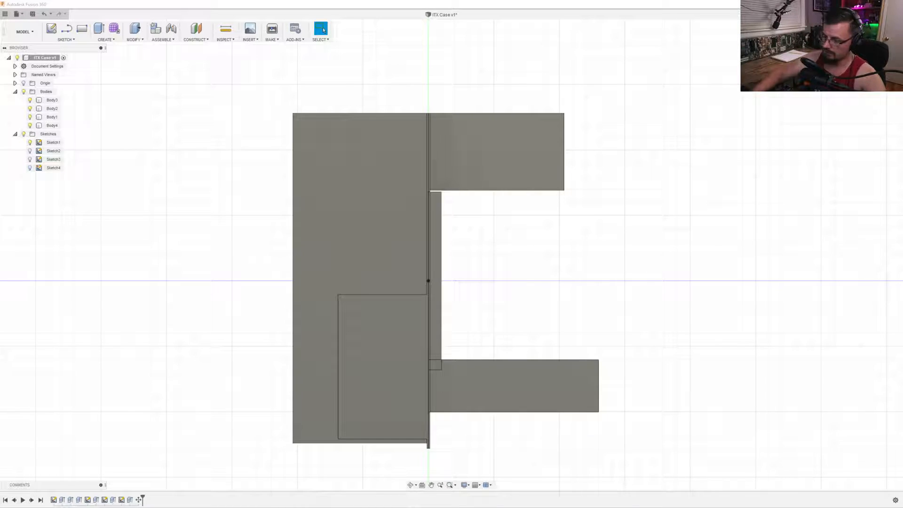
# Move the triple-fan radiator body 35.85 mm straight outward from the panel's motherboard side.
pyautogui.rightClick(50, 126)
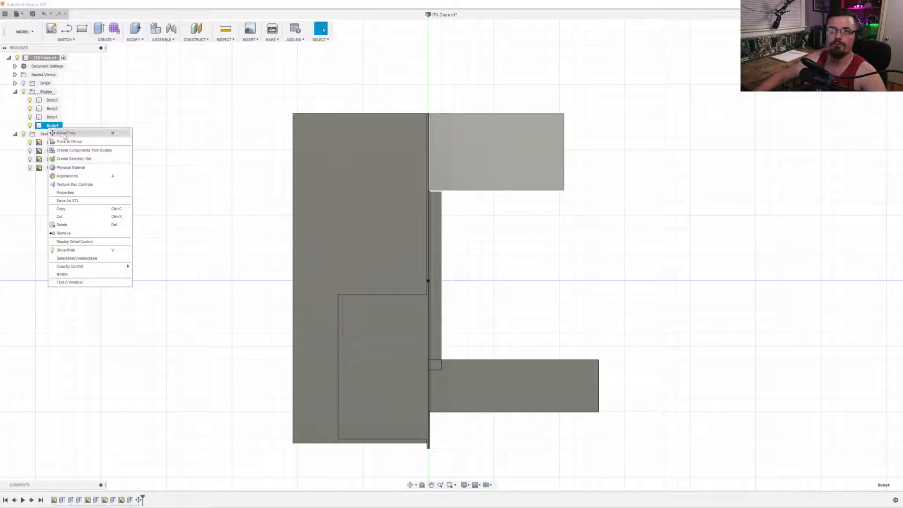
pyautogui.click(65, 133)
pyautogui.moveTo(447, 191); pyautogui.dragTo(463, 190)
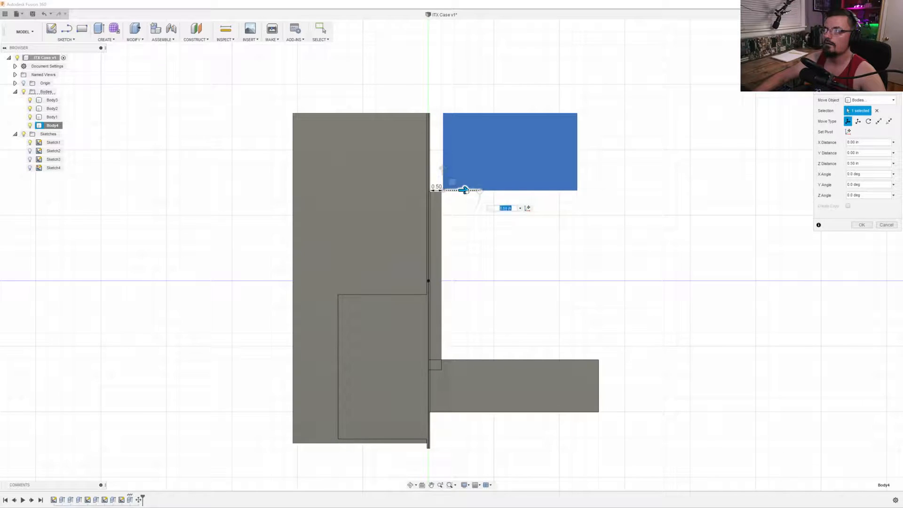
pyautogui.write('35.8')
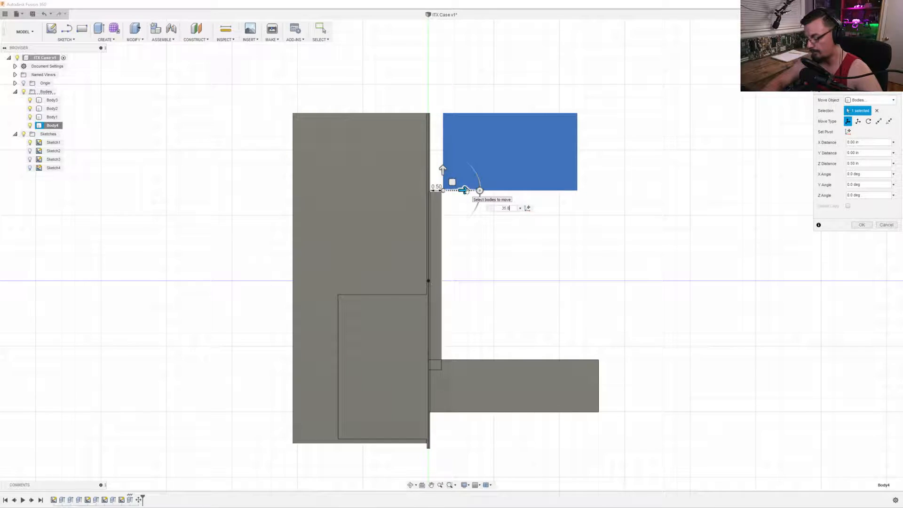
pyautogui.write('5 mm')
pyautogui.press('Return')
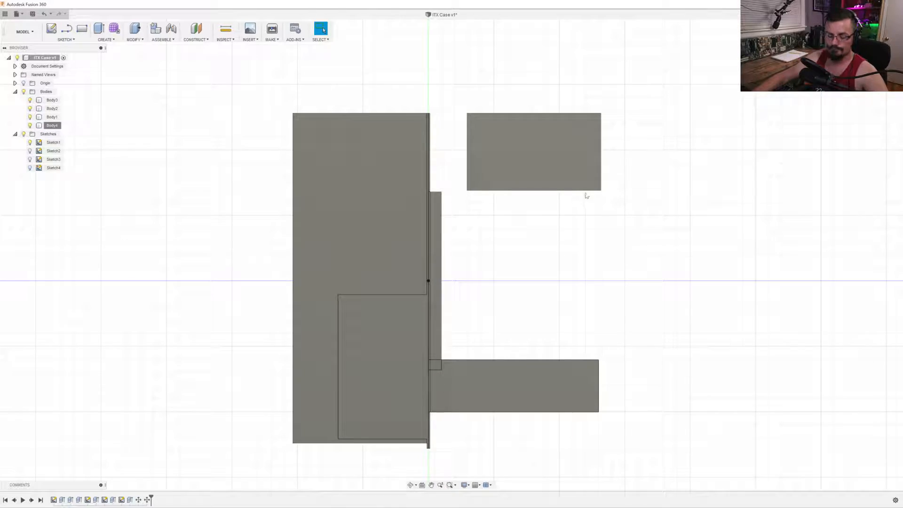
# Change the 130 mm radiator extrusion behind the panel from a join to a new body.
pyautogui.keyDown('shift'); pyautogui.moveTo(601, 191); pyautogui.dragTo(534, 207, button='middle'); pyautogui.keyUp('shift')
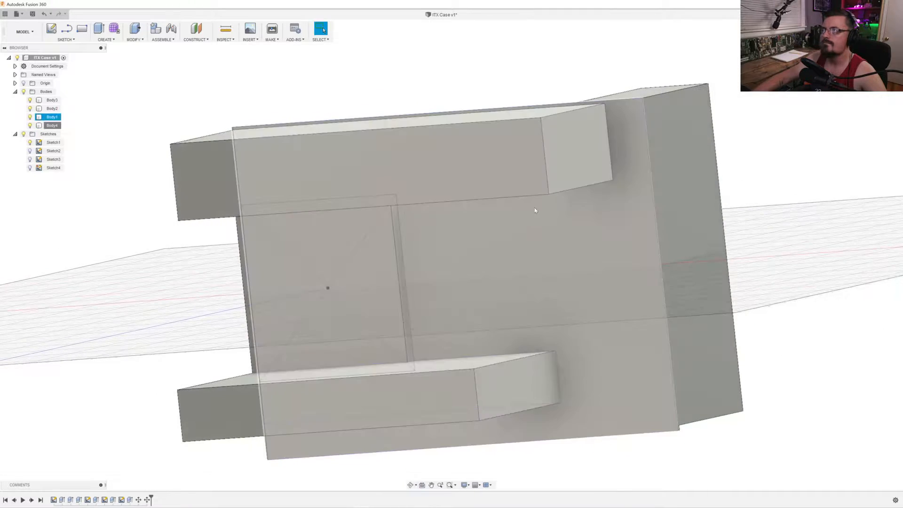
pyautogui.click(874, 60)
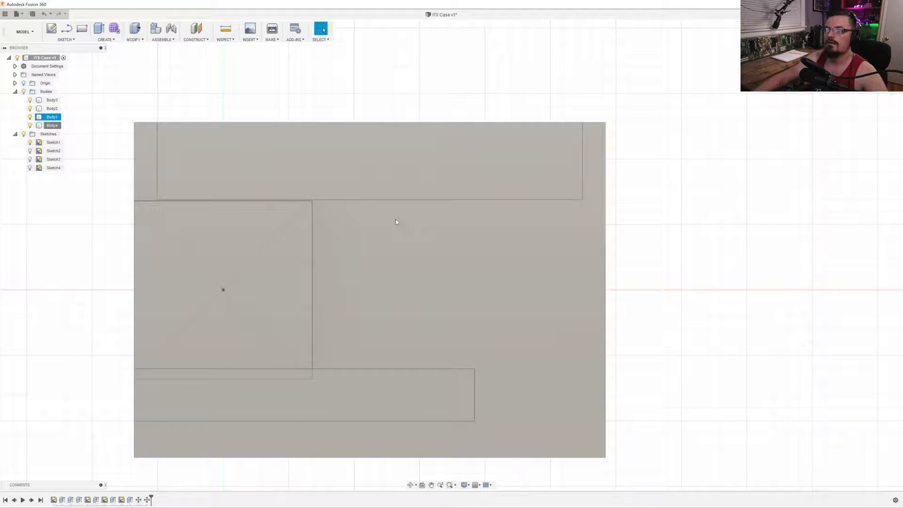
pyautogui.scroll(1, 172, 190)
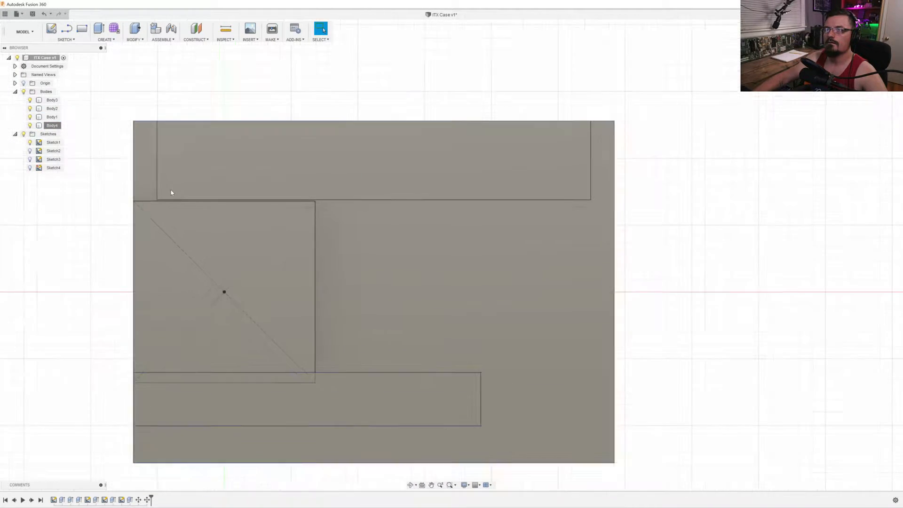
pyautogui.scroll(-1, 171, 190)
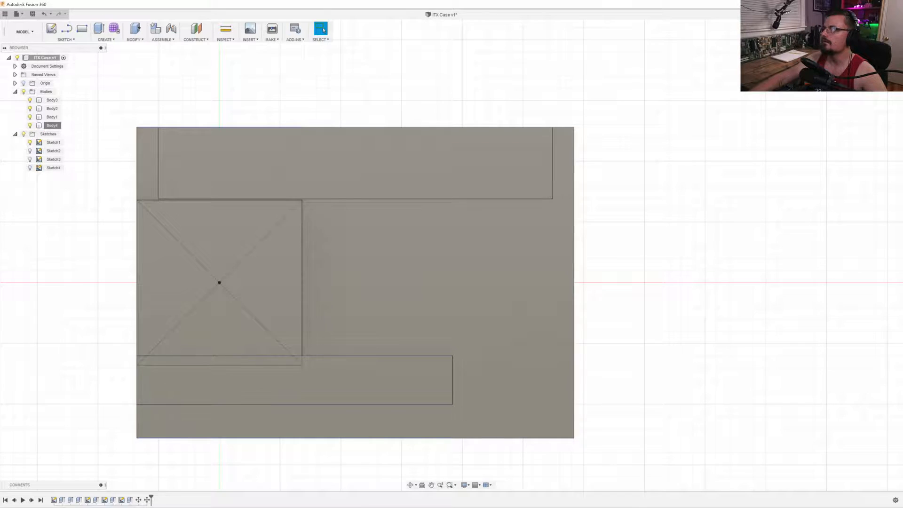
pyautogui.click(893, 60)
pyautogui.moveTo(581, 359); pyautogui.dragTo(387, 287, button='middle')
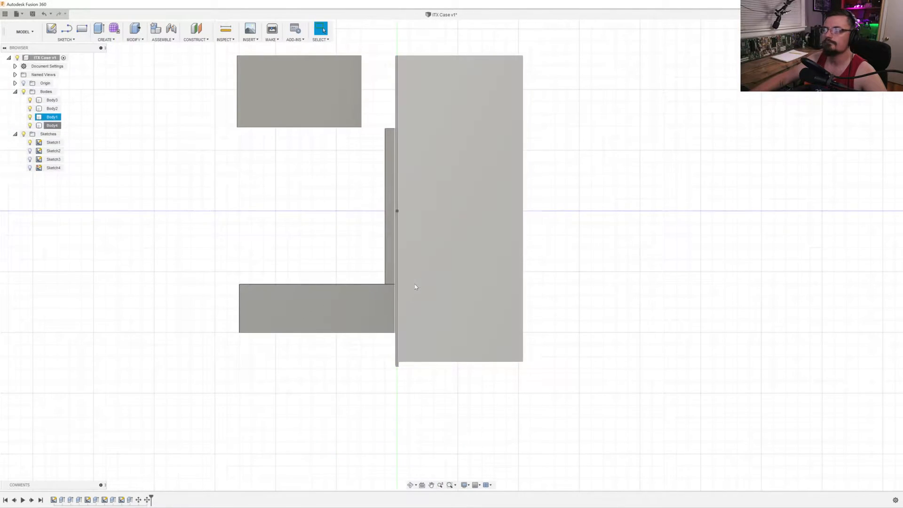
pyautogui.doubleClick(96, 500)
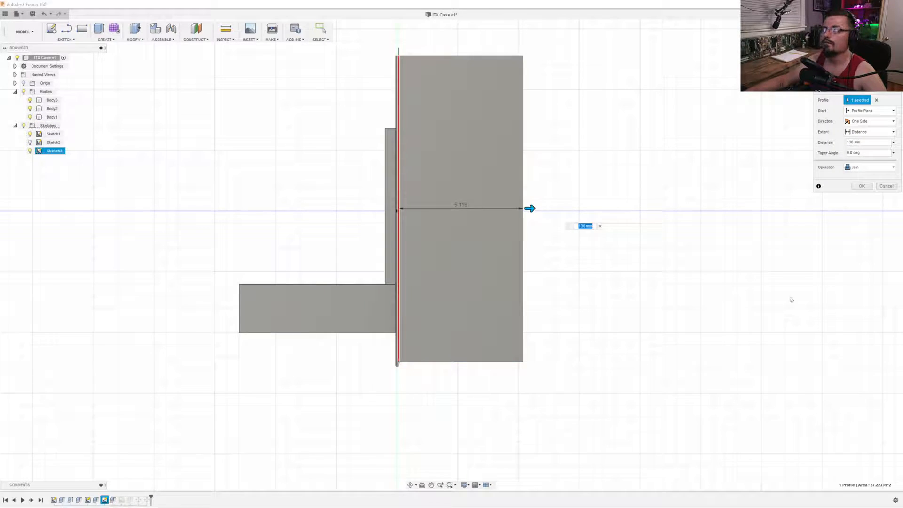
pyautogui.click(870, 167)
pyautogui.click(865, 199)
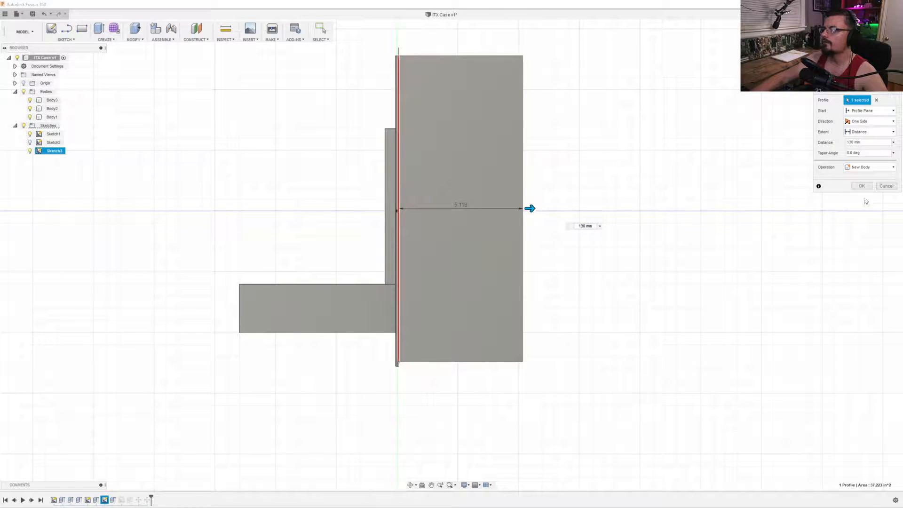
pyautogui.click(865, 187)
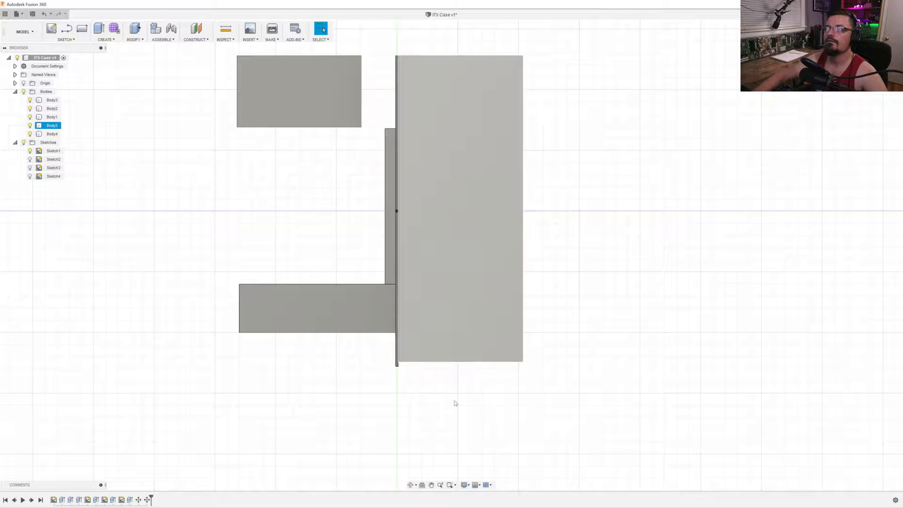
# Measure the gap between the panel's lower edge and the adjacent edge of the radiator body behind it.
pyautogui.keyDown('shift'); pyautogui.moveTo(455, 403); pyautogui.dragTo(412, 352, button='middle'); pyautogui.keyUp('shift')
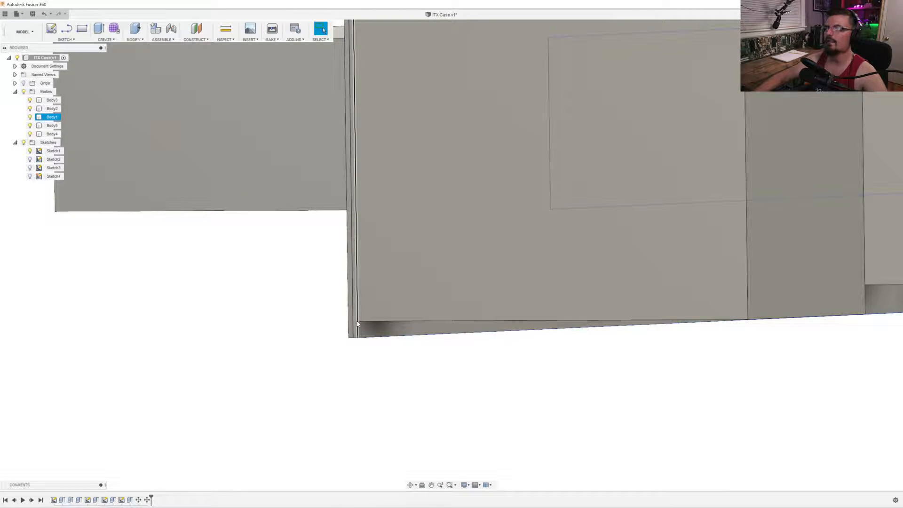
pyautogui.press('i')
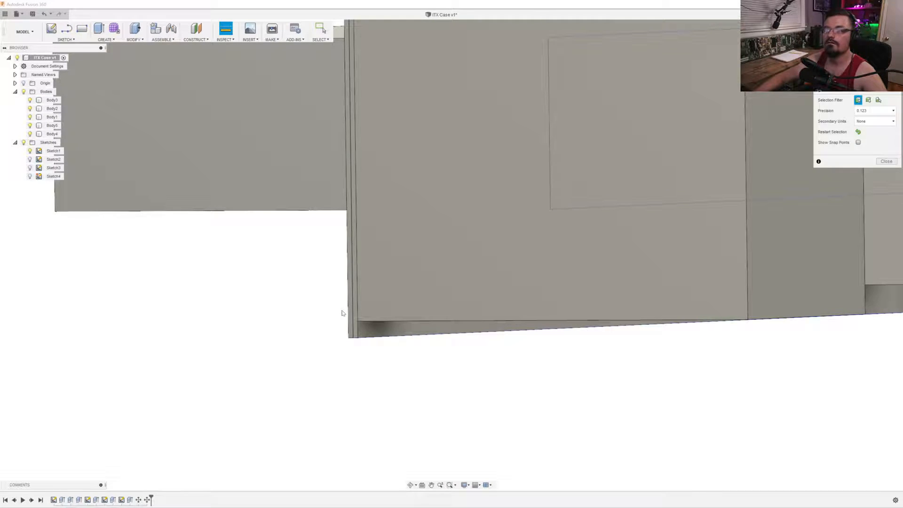
pyautogui.scroll(4, 362, 338)
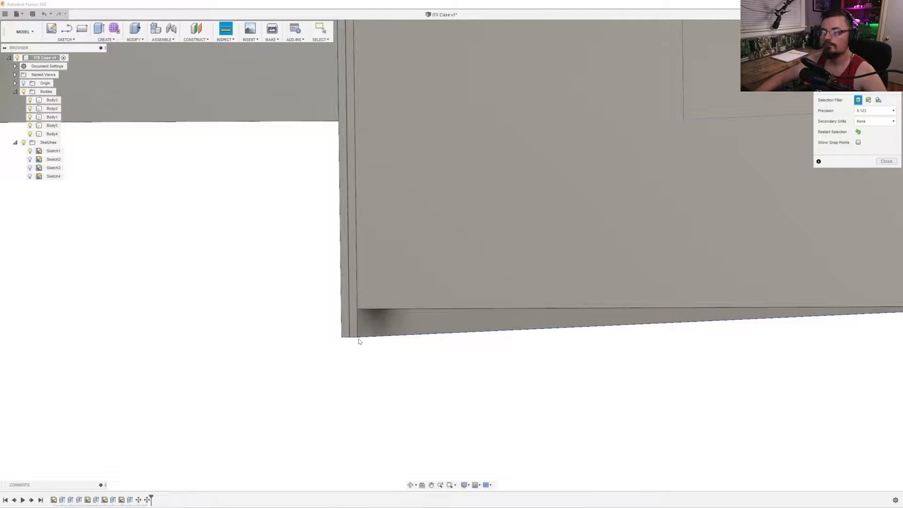
pyautogui.scroll(3, 367, 338)
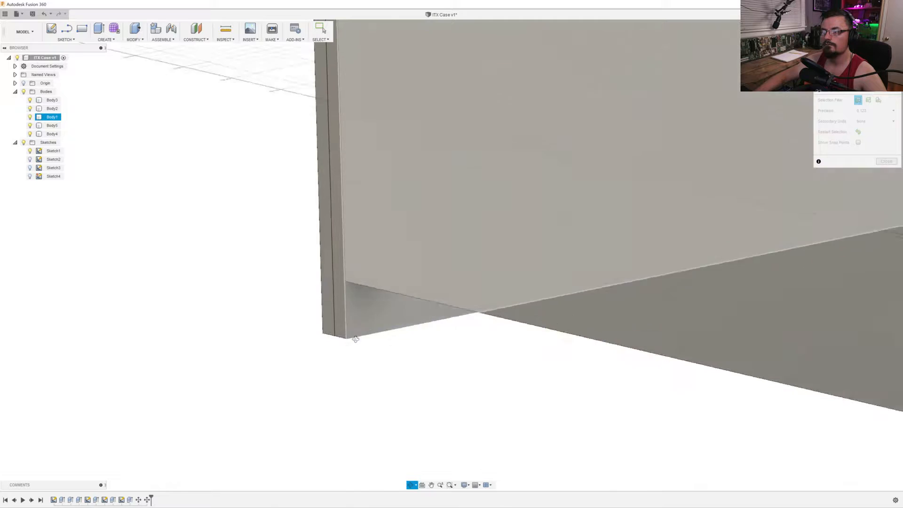
pyautogui.click(367, 337)
pyautogui.keyDown('shift'); pyautogui.moveTo(366, 337); pyautogui.dragTo(367, 308, button='middle'); pyautogui.keyUp('shift')
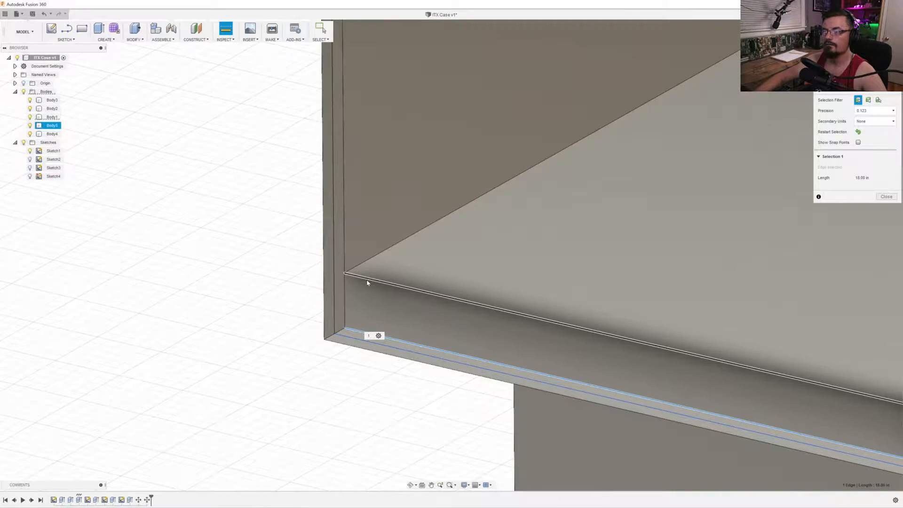
pyautogui.click(367, 281)
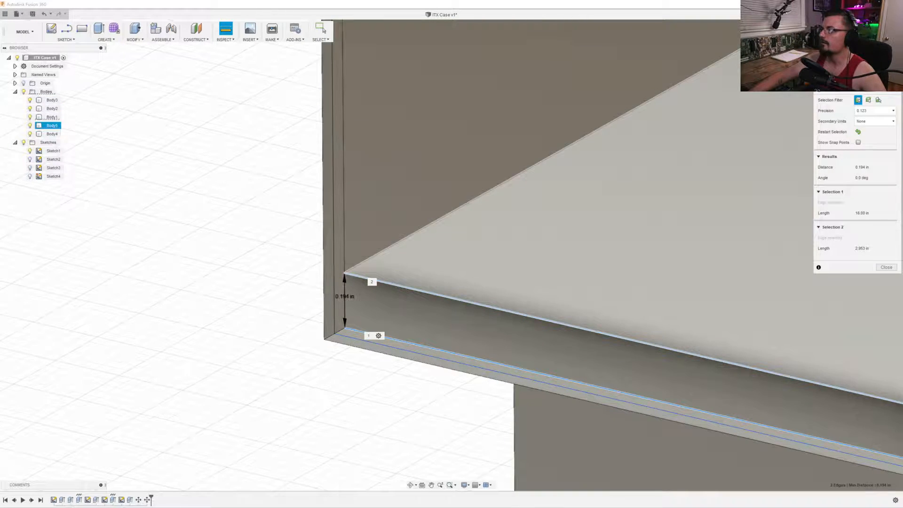
pyautogui.click(869, 47)
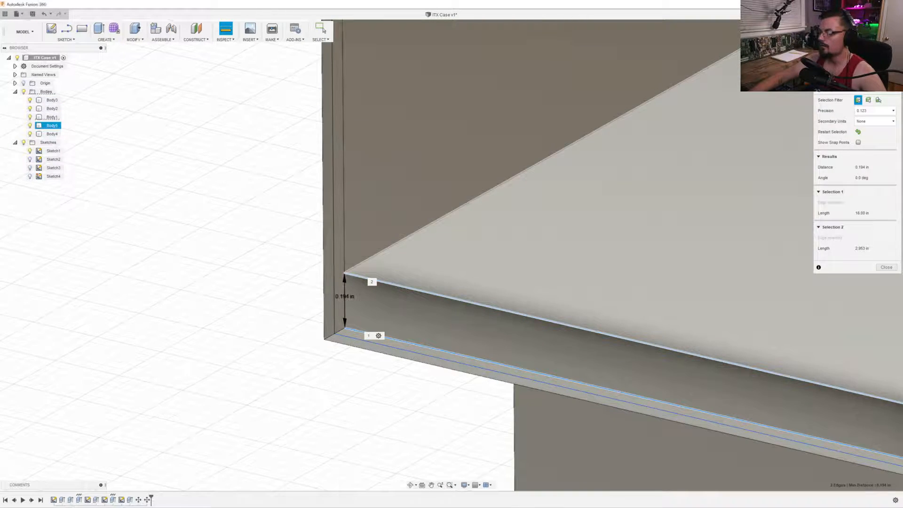
pyautogui.scroll(-8, 625, 153)
pyautogui.scroll(-10, 618, 164)
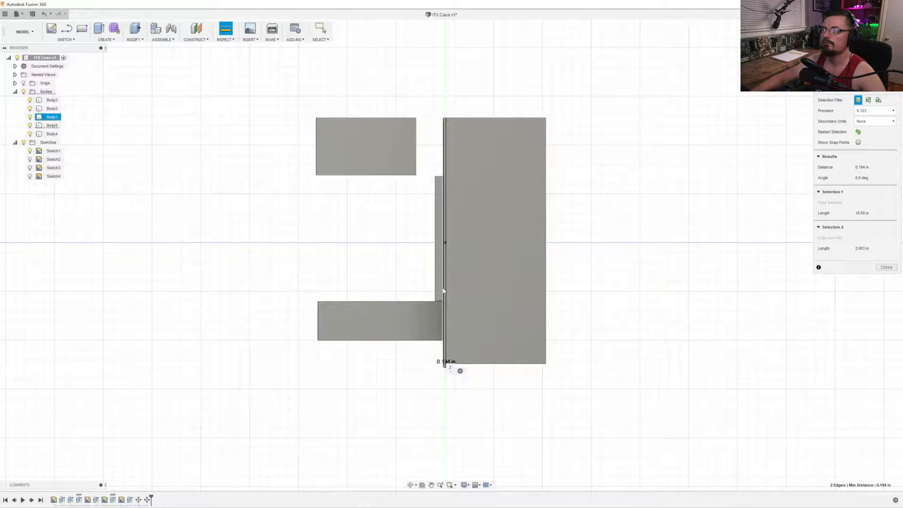
pyautogui.click(886, 267)
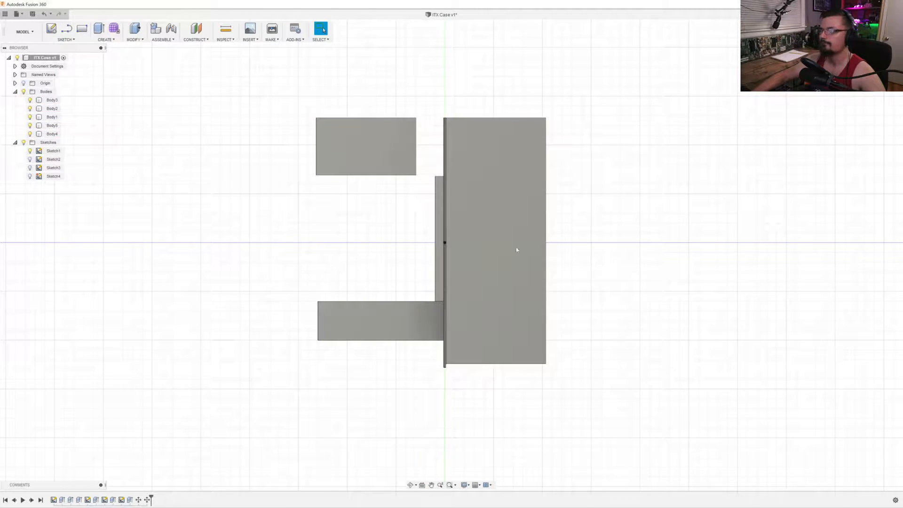
# Move the radiator body behind the panel 2.46 mm along negative Y, toward the panel's lower edge.
pyautogui.click(52, 126)
pyautogui.rightClick(52, 126)
pyautogui.click(66, 130)
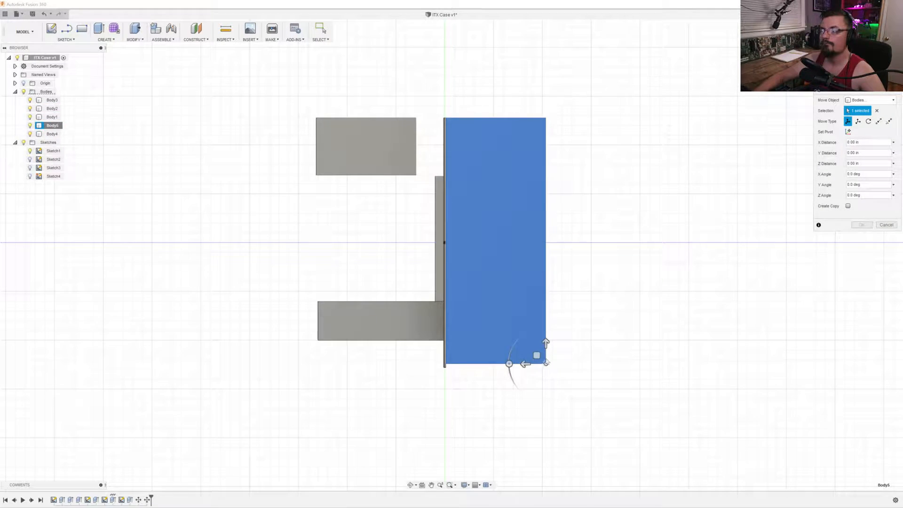
pyautogui.moveTo(545, 344); pyautogui.dragTo(546, 374)
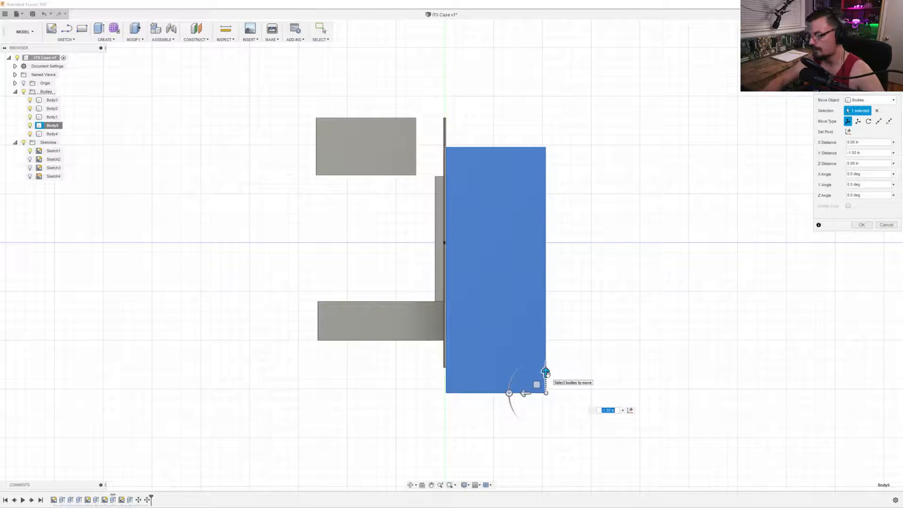
pyautogui.write('-')
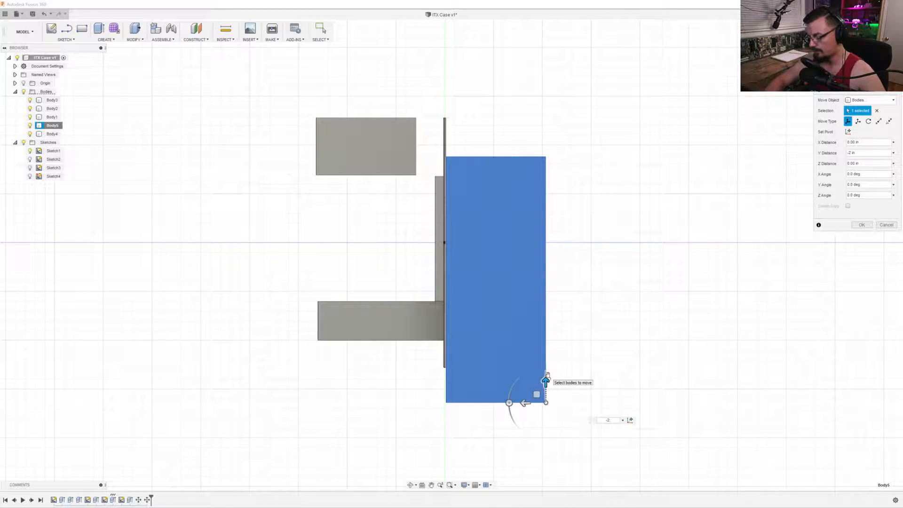
pyautogui.write('2.46')
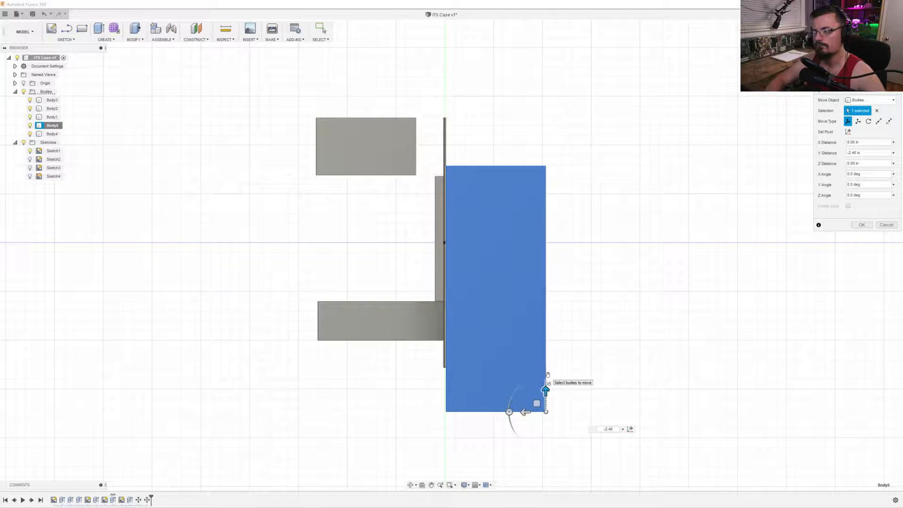
pyautogui.write(' mm')
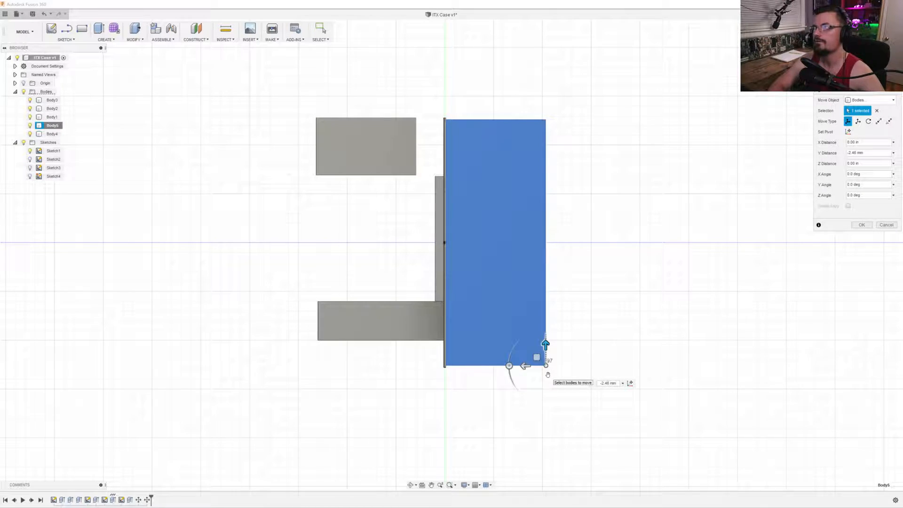
pyautogui.press('Return')
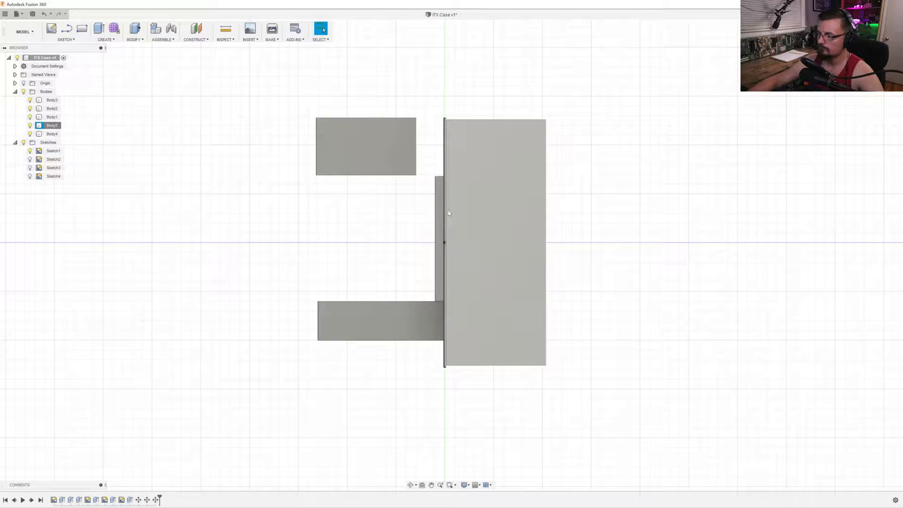
# Examine the case layout from several sides, checking how the repositioned radiator aligns with the panel and the power supply volume.
pyautogui.moveTo(437, 249)
pyautogui.keyDown('shift'); pyautogui.mouseDown(button='middle')
pyautogui.moveTo(411, 343)
pyautogui.moveTo(430, 245)
pyautogui.mouseUp(button='middle'); pyautogui.keyUp('shift')
pyautogui.keyDown('shift'); pyautogui.moveTo(429, 286); pyautogui.dragTo(566, 242, button='middle'); pyautogui.keyUp('shift')
pyautogui.keyDown('shift'); pyautogui.moveTo(323, 361); pyautogui.dragTo(346, 324, button='middle'); pyautogui.keyUp('shift')
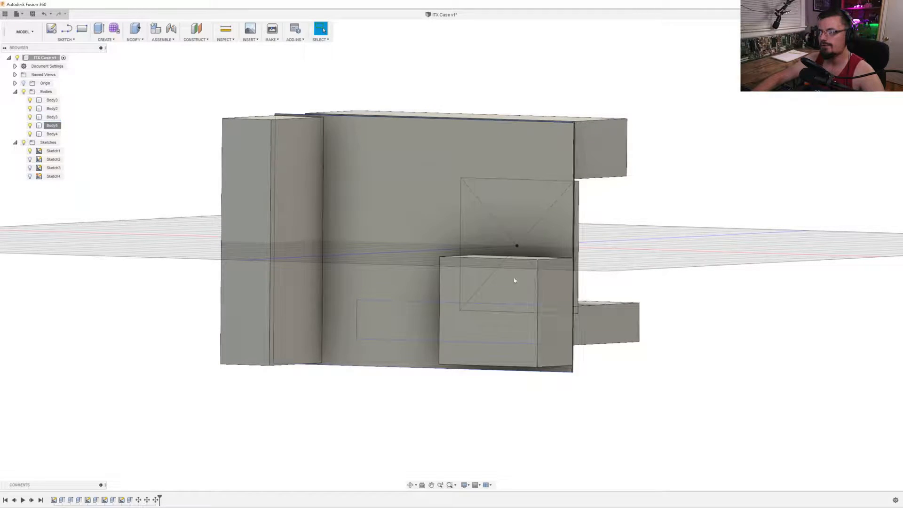
pyautogui.keyDown('shift'); pyautogui.moveTo(400, 371); pyautogui.dragTo(444, 429, button='middle'); pyautogui.keyUp('shift')
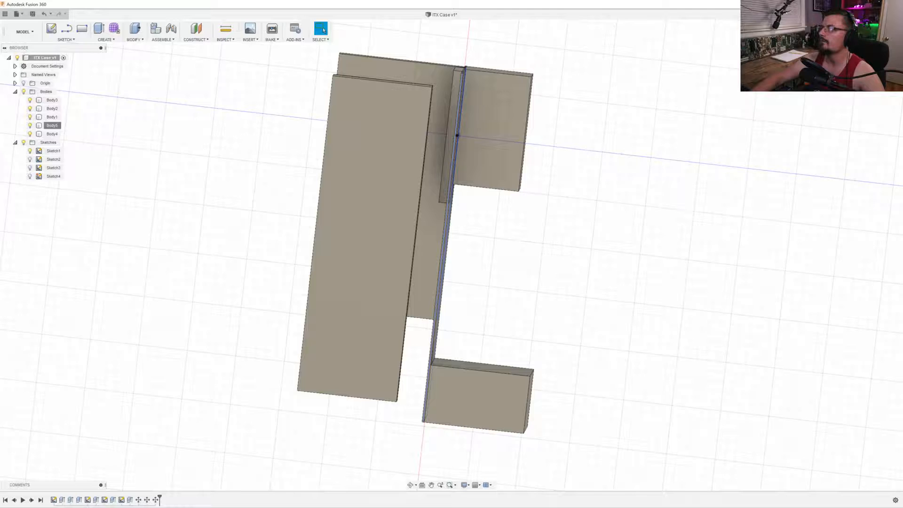
pyautogui.click(872, 50)
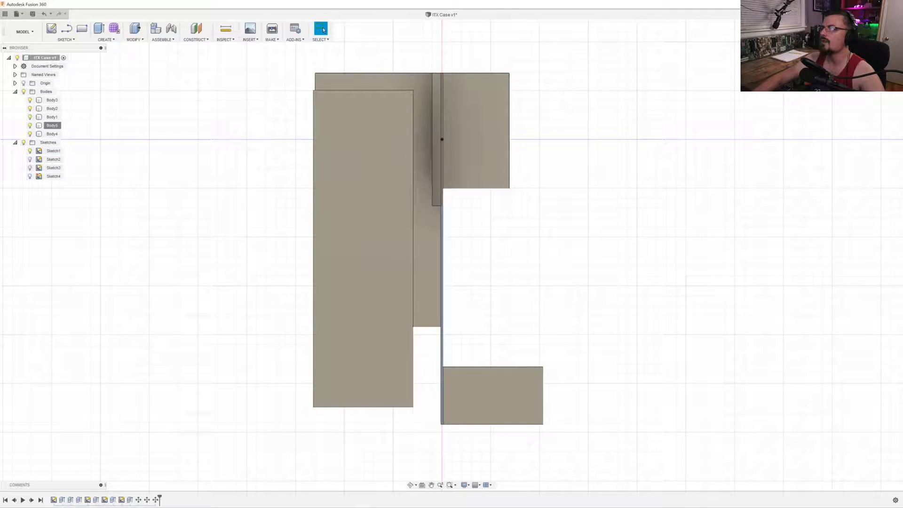
pyautogui.click(872, 71)
pyautogui.click(893, 51)
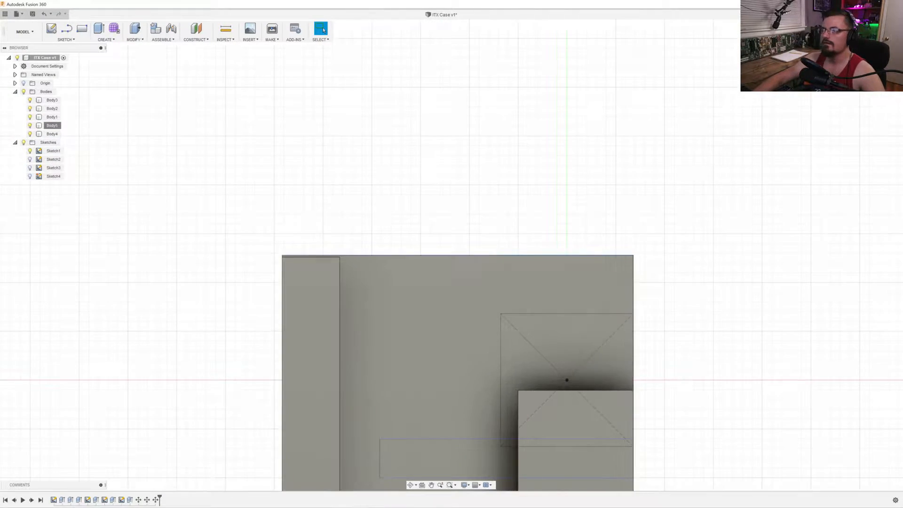
pyautogui.click(893, 50)
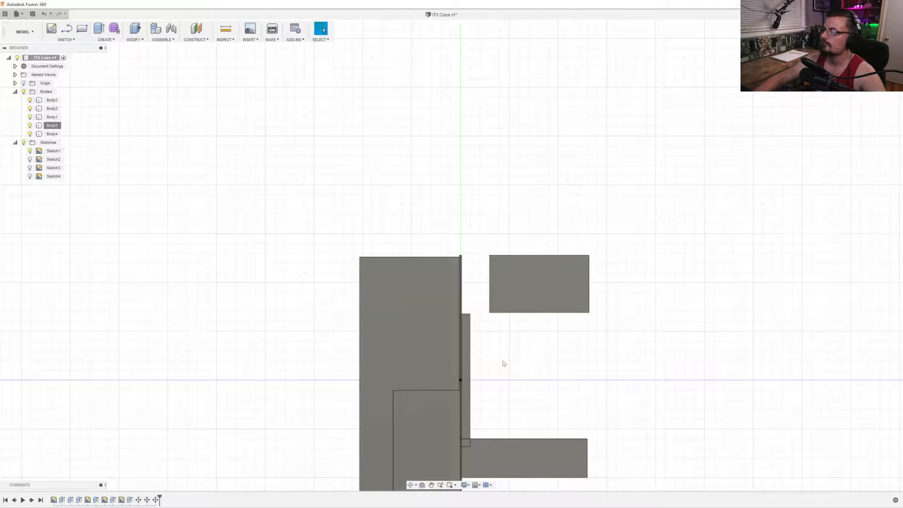
pyautogui.moveTo(504, 363); pyautogui.dragTo(494, 262, button='middle')
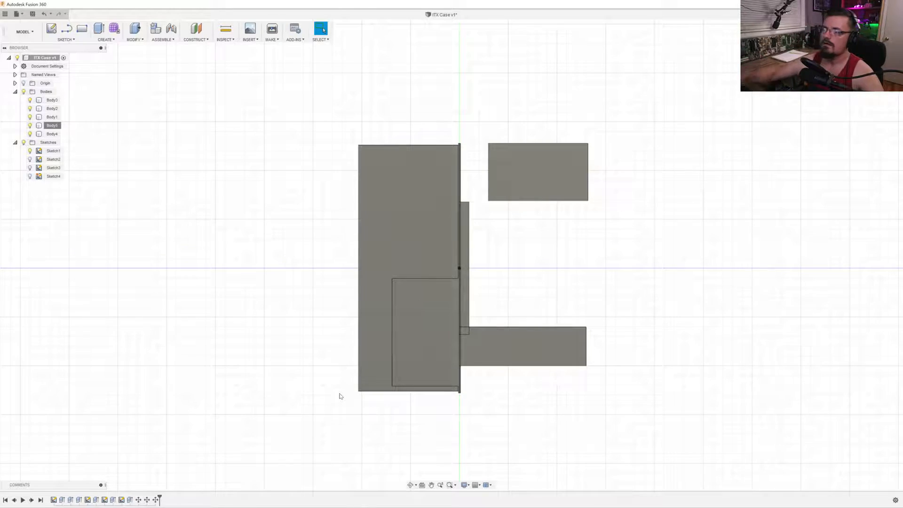
pyautogui.click(409, 365)
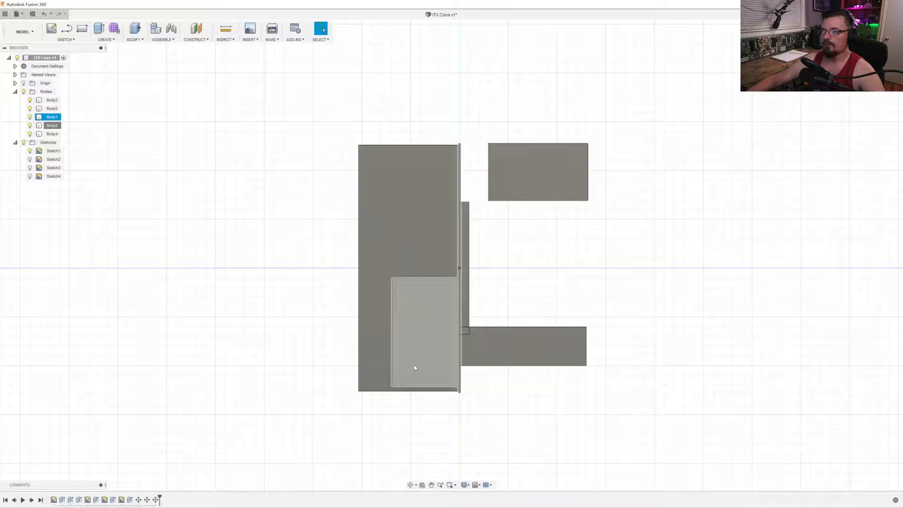
pyautogui.click(349, 387)
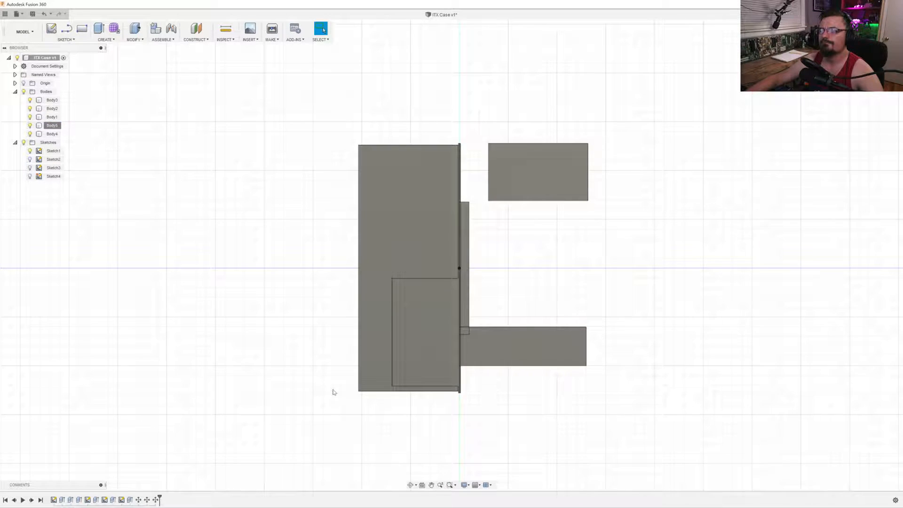
# Compare the motherboard side and end views, checking the spacing between the triple-fan radiator, motherboard, graphics card and panel.
pyautogui.keyDown('shift'); pyautogui.moveTo(332, 393); pyautogui.dragTo(502, 417, button='middle'); pyautogui.keyUp('shift')
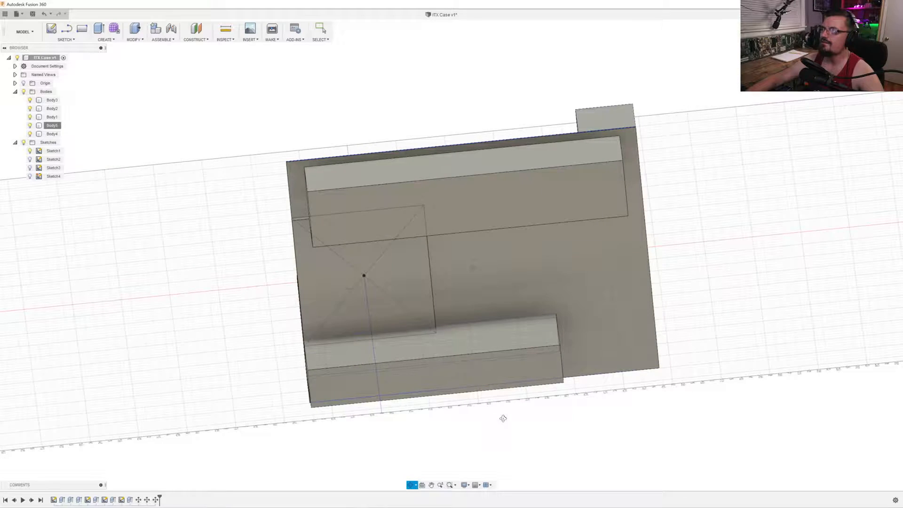
pyautogui.click(876, 65)
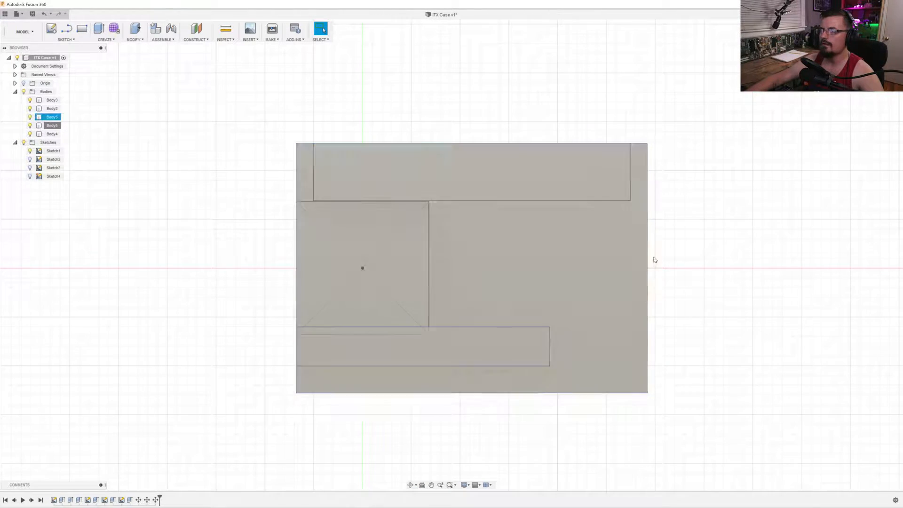
pyautogui.click(893, 64)
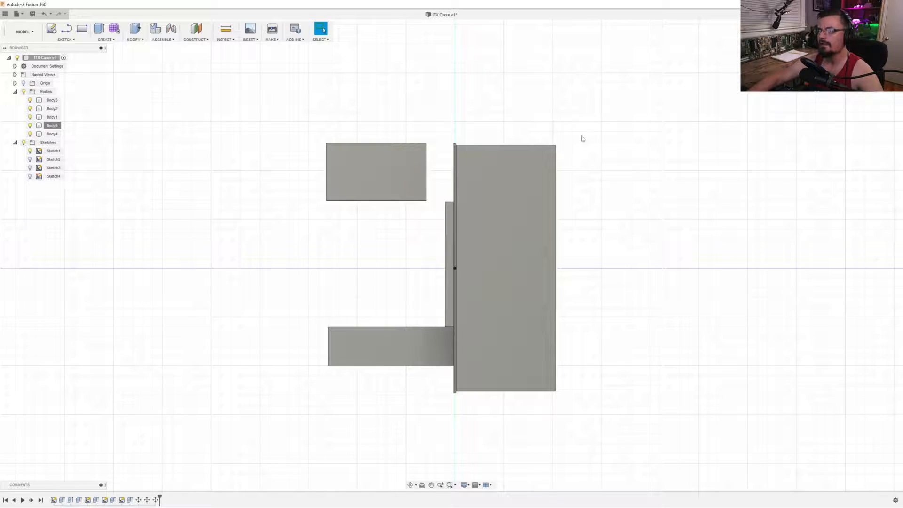
pyautogui.click(853, 48)
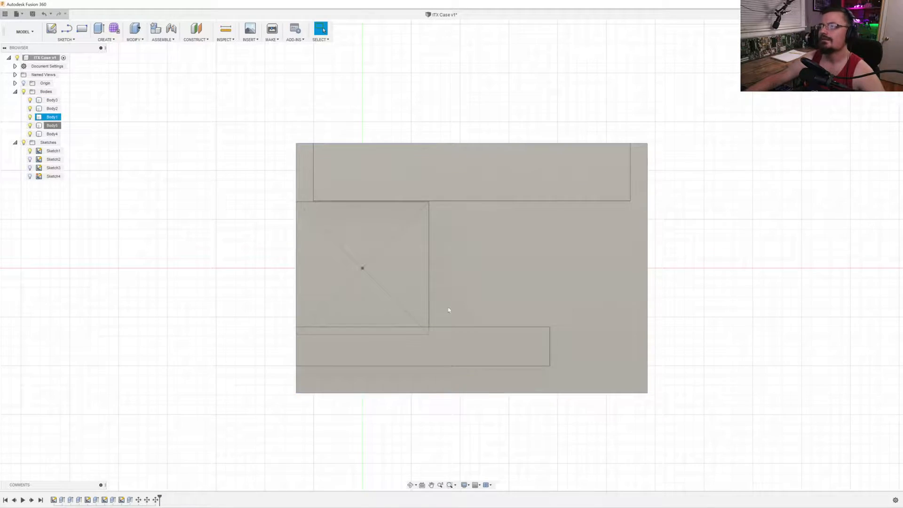
pyautogui.keyDown('shift'); pyautogui.moveTo(575, 252); pyautogui.dragTo(526, 253, button='middle'); pyautogui.keyUp('shift')
pyautogui.press('Escape')
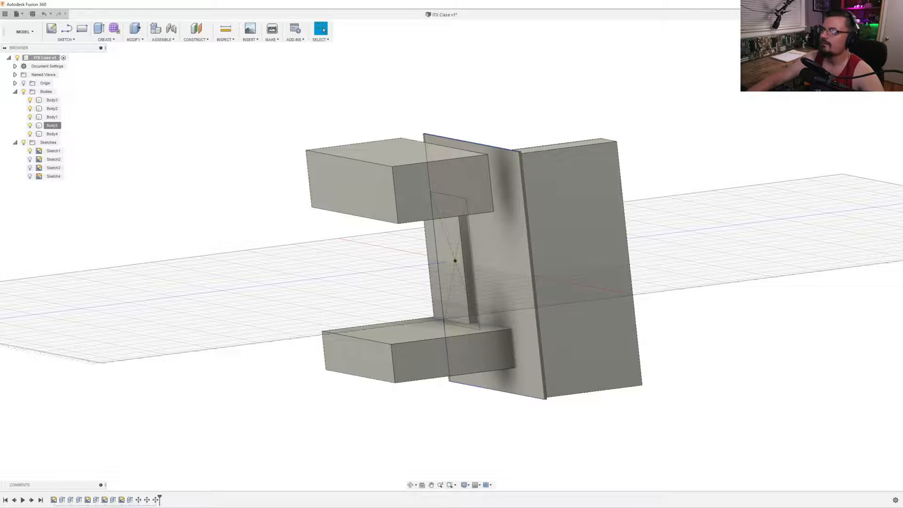
pyautogui.click(871, 66)
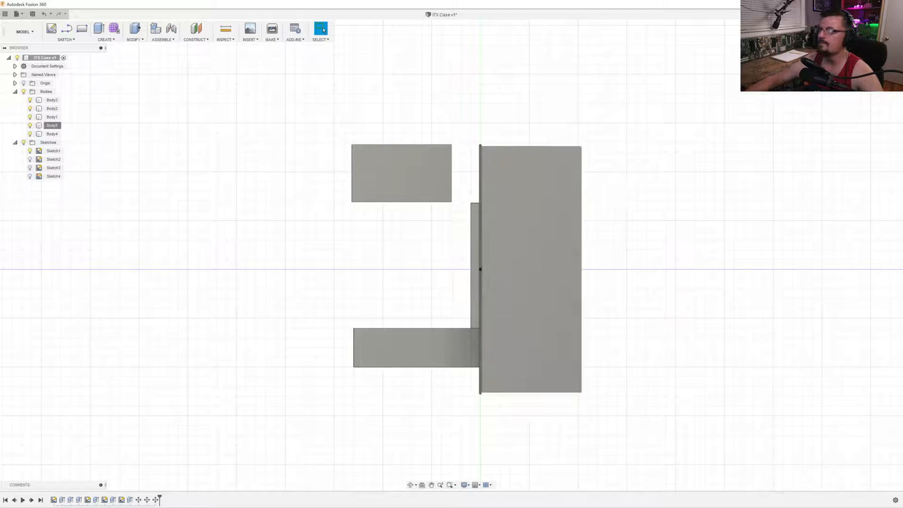
pyautogui.click(854, 51)
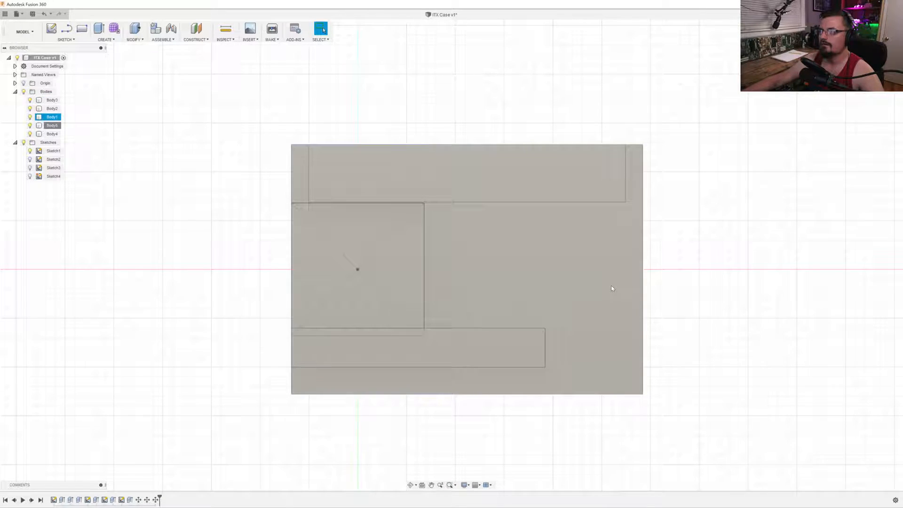
# Inspect the layout from above, from the end and from behind, checking the clearance between the rear radiator and power supply volume.
pyautogui.click(871, 33)
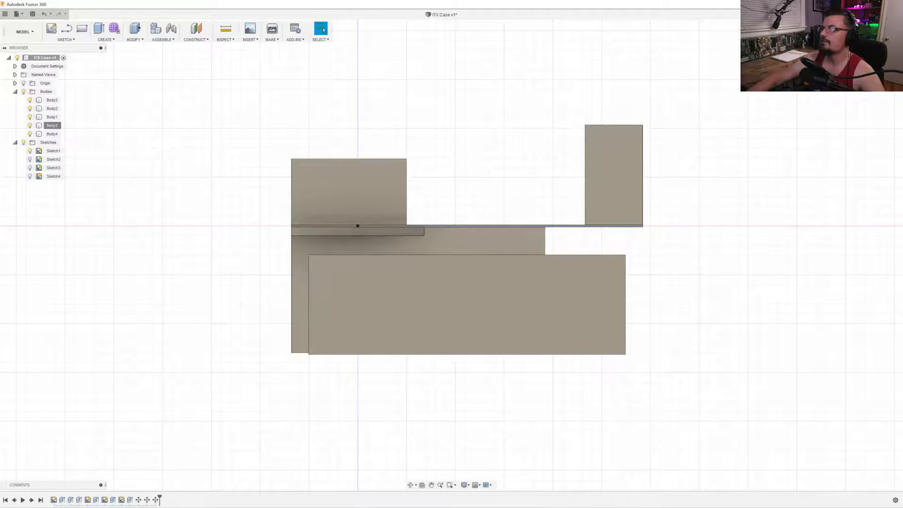
pyautogui.click(873, 69)
pyautogui.click(854, 49)
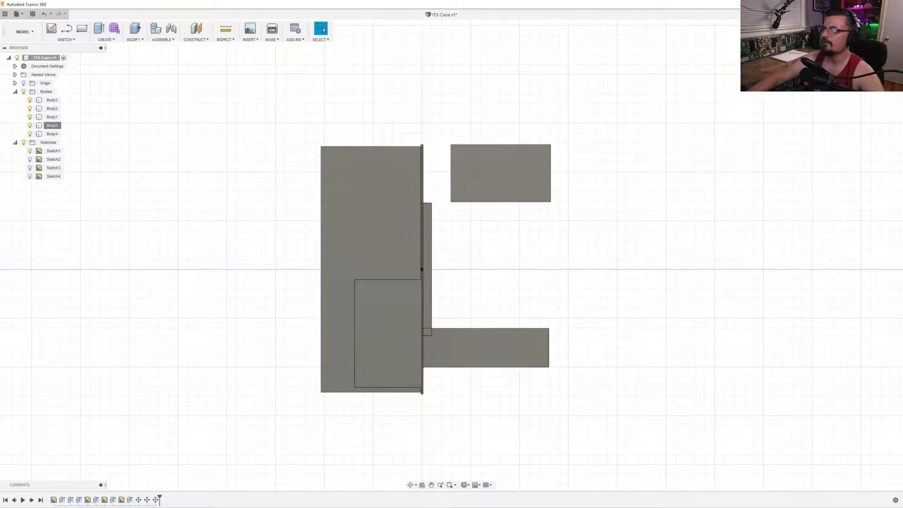
pyautogui.click(853, 50)
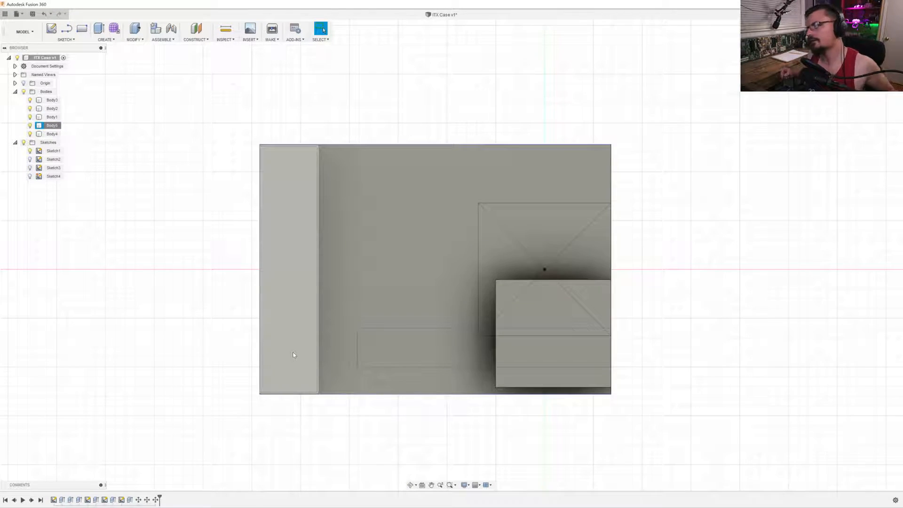
pyautogui.click(379, 320)
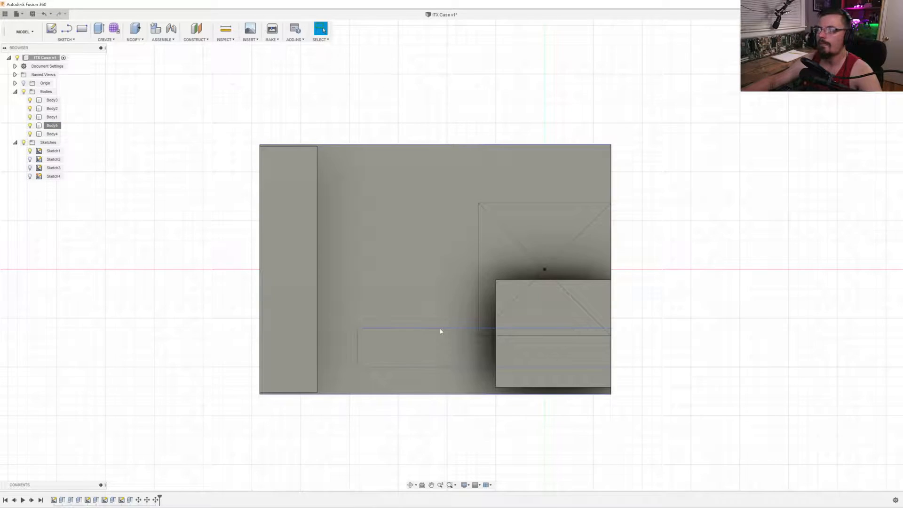
pyautogui.click(658, 197)
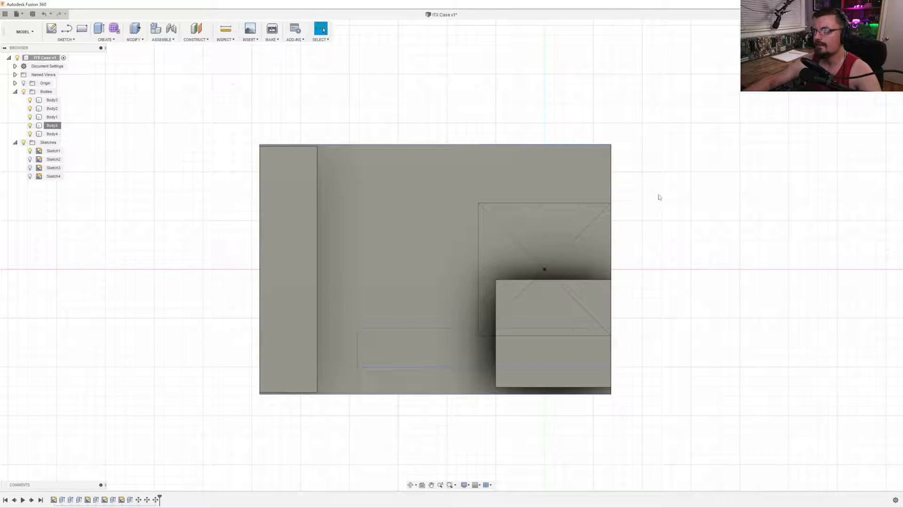
pyautogui.click(857, 51)
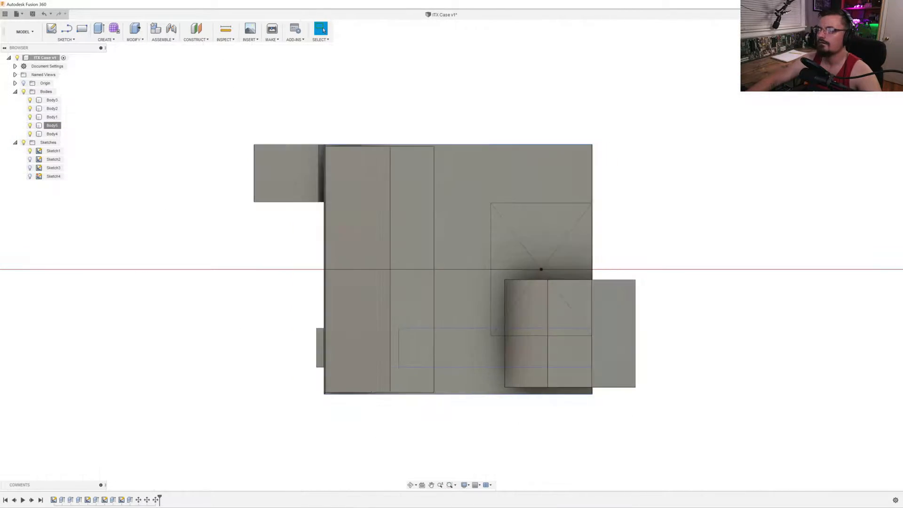
pyautogui.click(856, 51)
# Study the panel's motherboard side face-on and at slight angles, checking the free space around the motherboard, graphics card and triple-fan radiator.
pyautogui.click(52, 117)
pyautogui.click(279, 172)
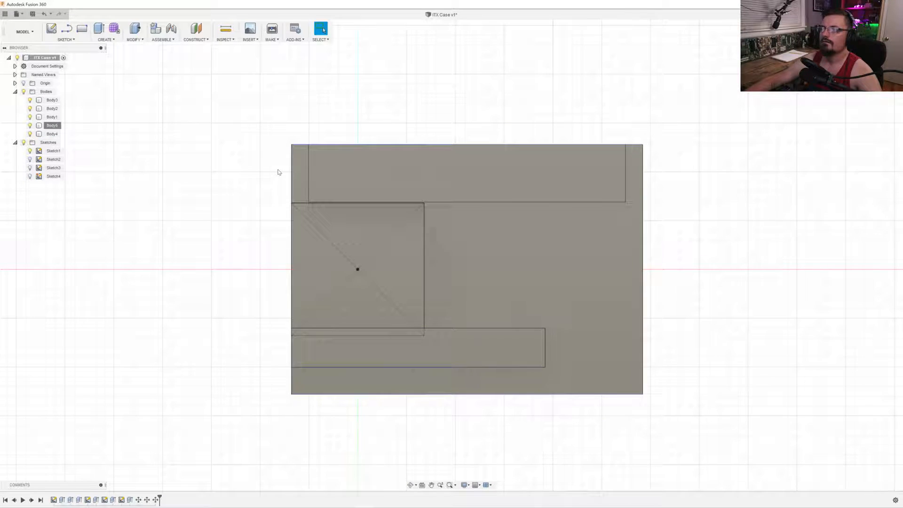
pyautogui.click(513, 211)
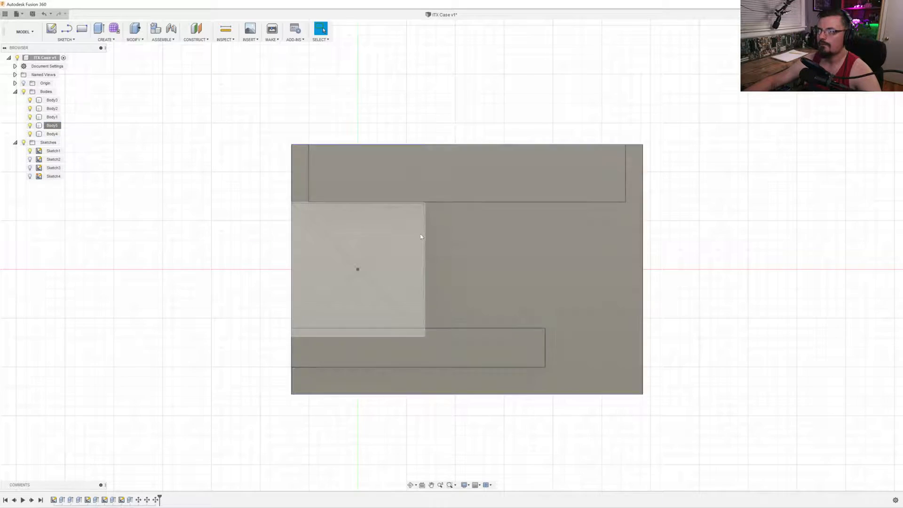
pyautogui.click(416, 241)
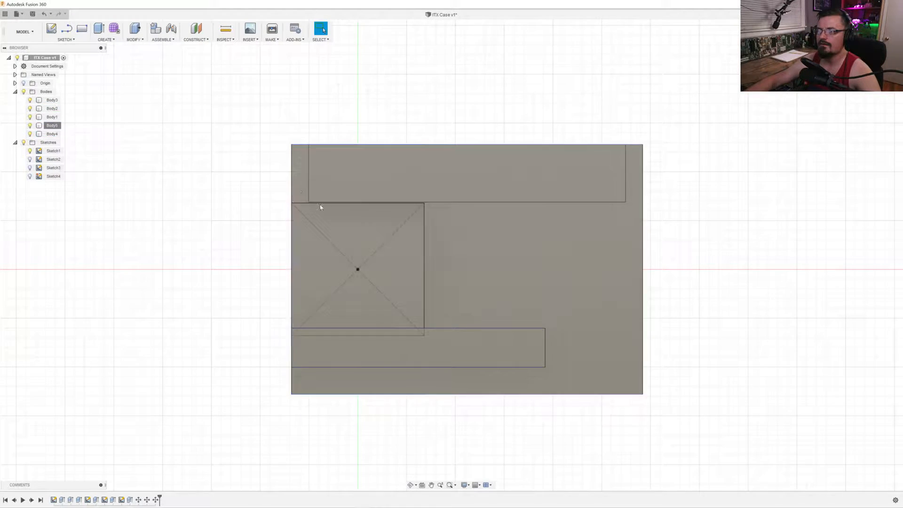
pyautogui.click(852, 67)
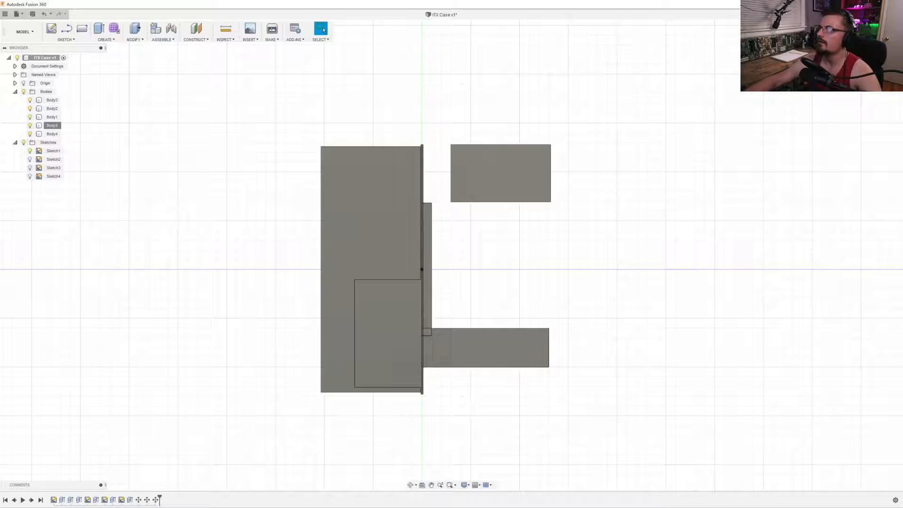
pyautogui.click(888, 54)
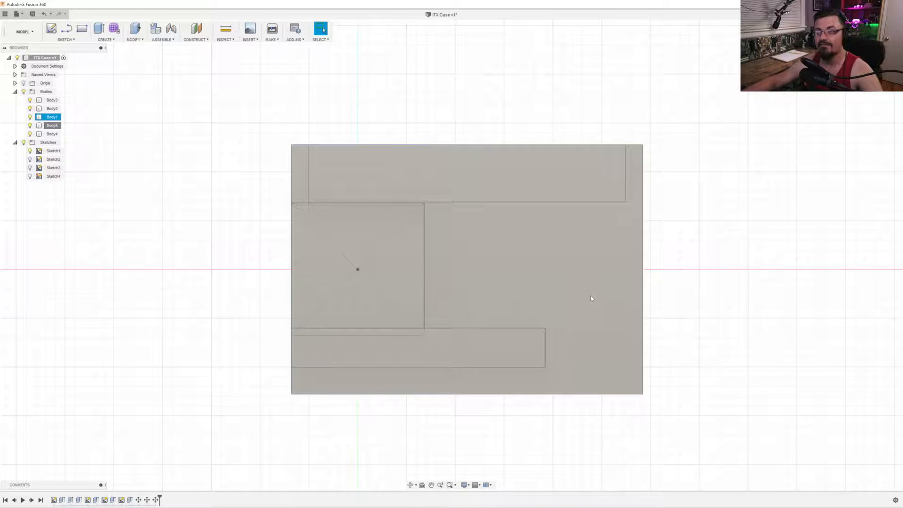
pyautogui.keyDown('shift'); pyautogui.moveTo(590, 265); pyautogui.dragTo(570, 264, button='middle'); pyautogui.keyUp('shift')
pyautogui.click(407, 231)
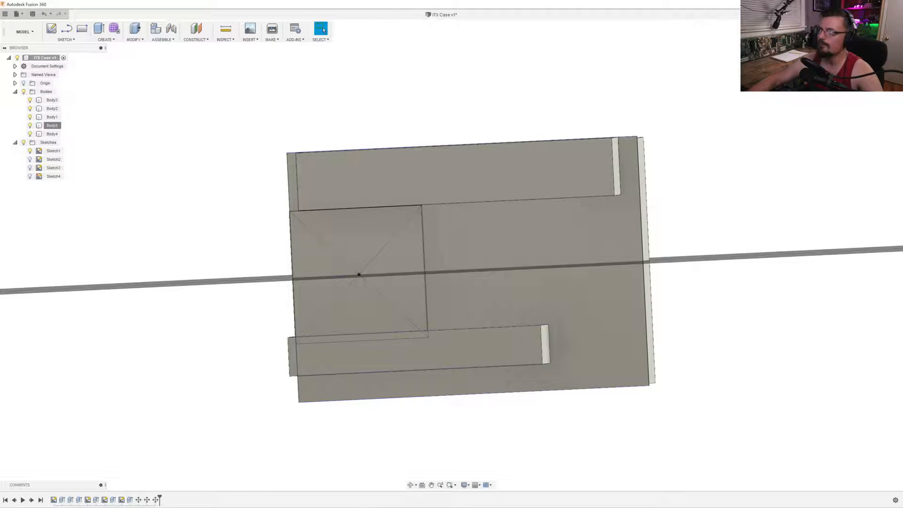
pyautogui.click(875, 61)
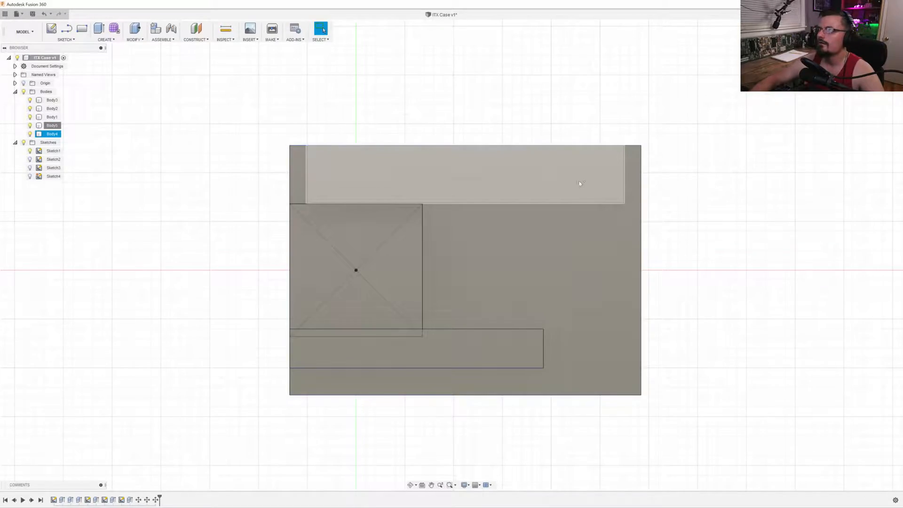
pyautogui.keyDown('shift'); pyautogui.moveTo(565, 173); pyautogui.dragTo(560, 181); pyautogui.keyUp('shift')
pyautogui.keyDown('shift'); pyautogui.moveTo(560, 181); pyautogui.dragTo(568, 206, button='middle'); pyautogui.keyUp('shift')
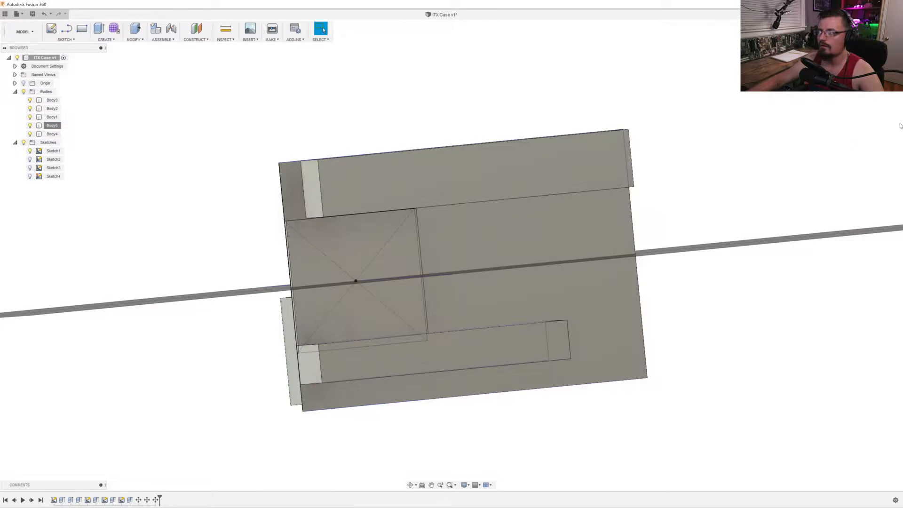
pyautogui.click(873, 70)
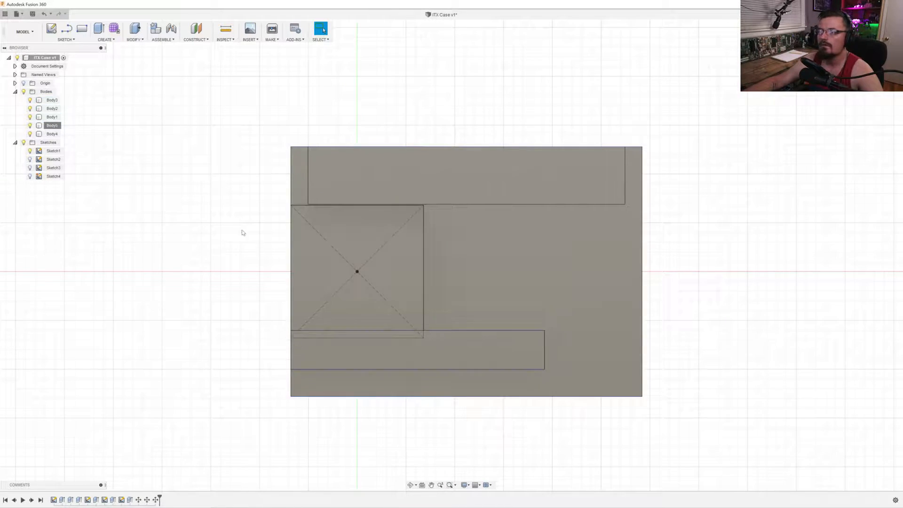
# Examine the arrangement of the case's component blocks from an angled view and from the top, side, front and back.
pyautogui.keyDown('shift'); pyautogui.moveTo(225, 223); pyautogui.dragTo(261, 242, button='middle'); pyautogui.keyUp('shift')
pyautogui.keyDown('shift'); pyautogui.moveTo(287, 255); pyautogui.dragTo(206, 256, button='middle'); pyautogui.keyUp('shift')
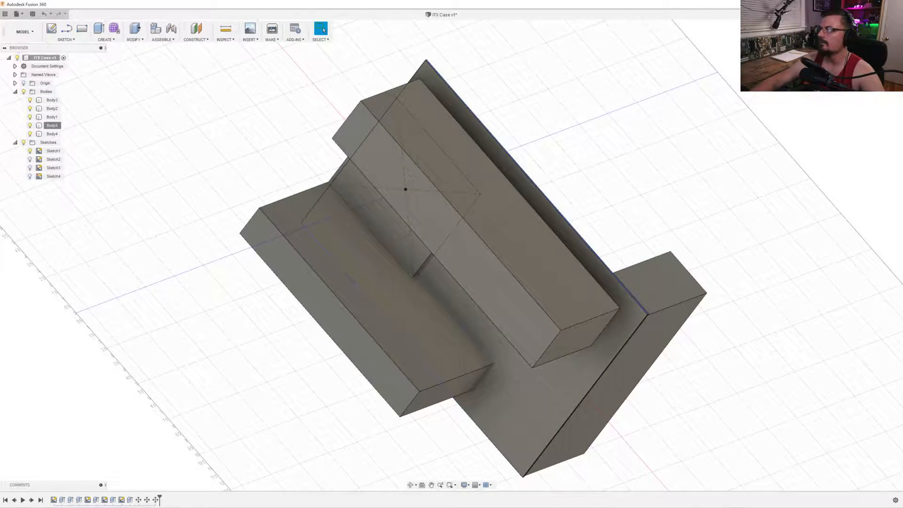
pyautogui.click(871, 51)
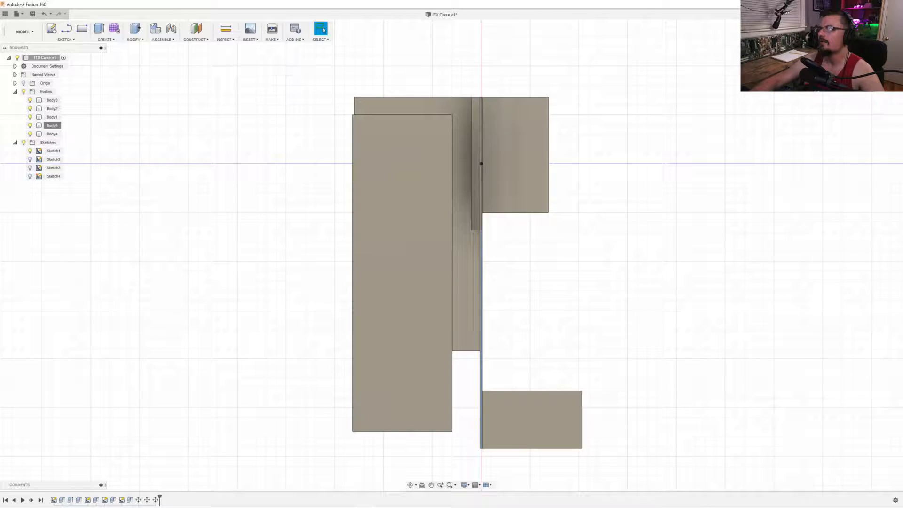
pyautogui.click(874, 71)
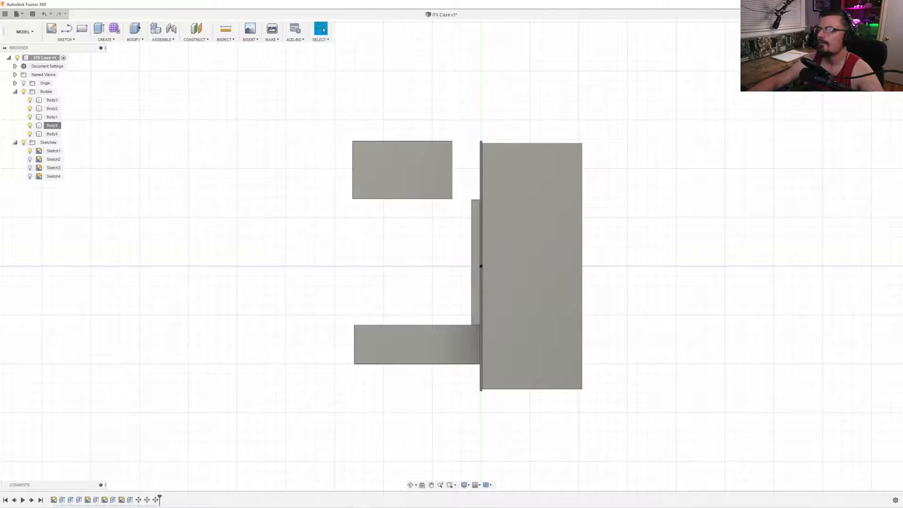
pyautogui.click(853, 55)
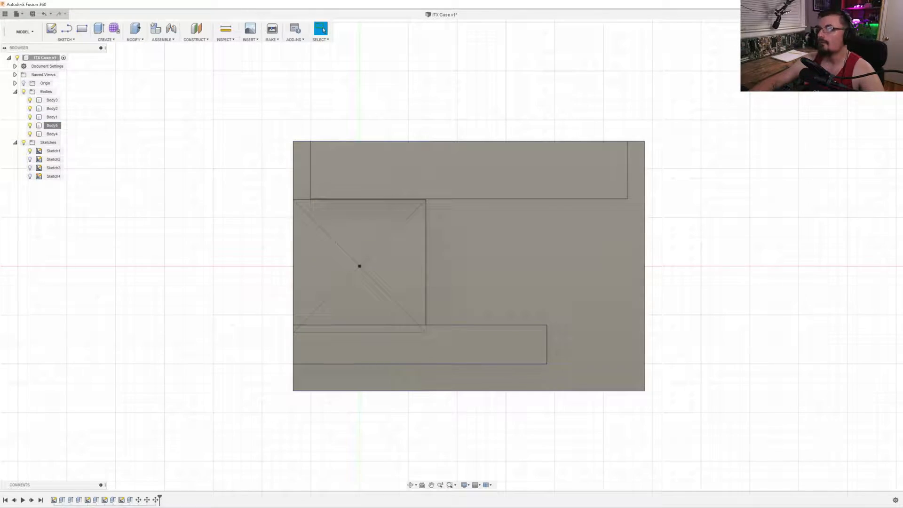
pyautogui.click(893, 55)
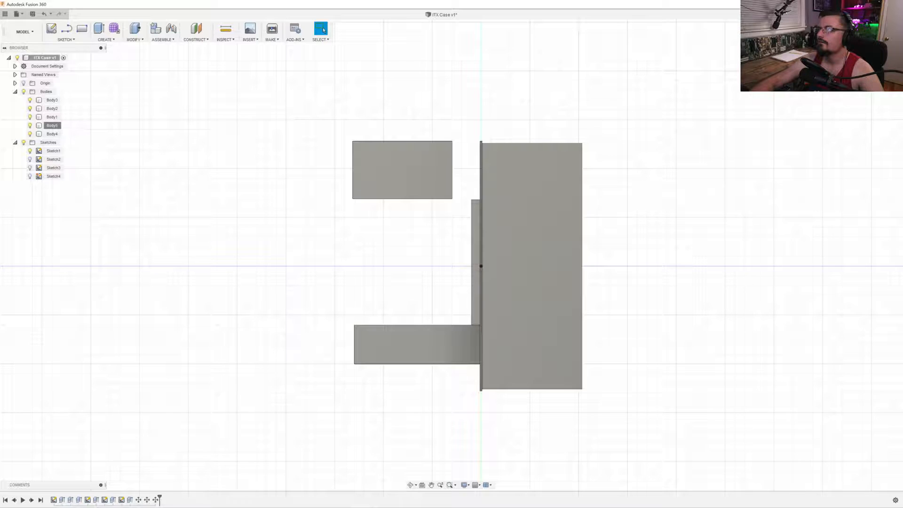
pyautogui.click(893, 54)
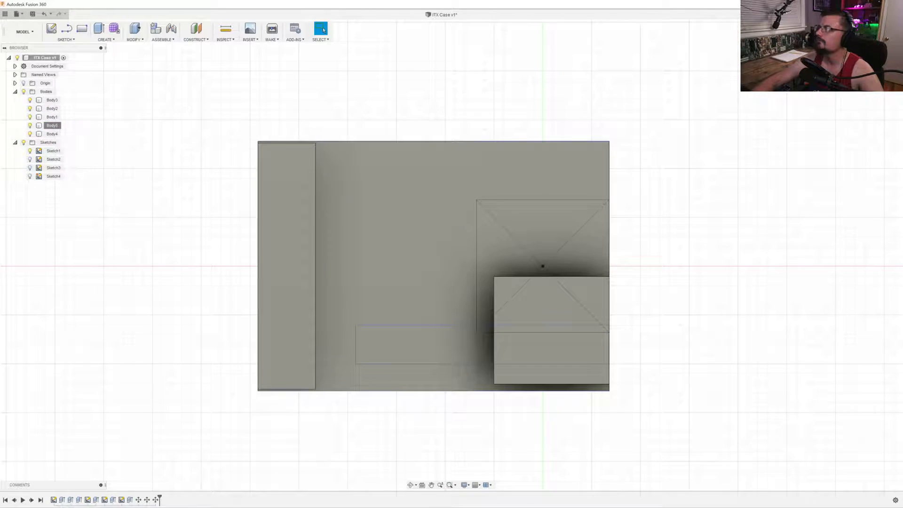
pyautogui.click(882, 70)
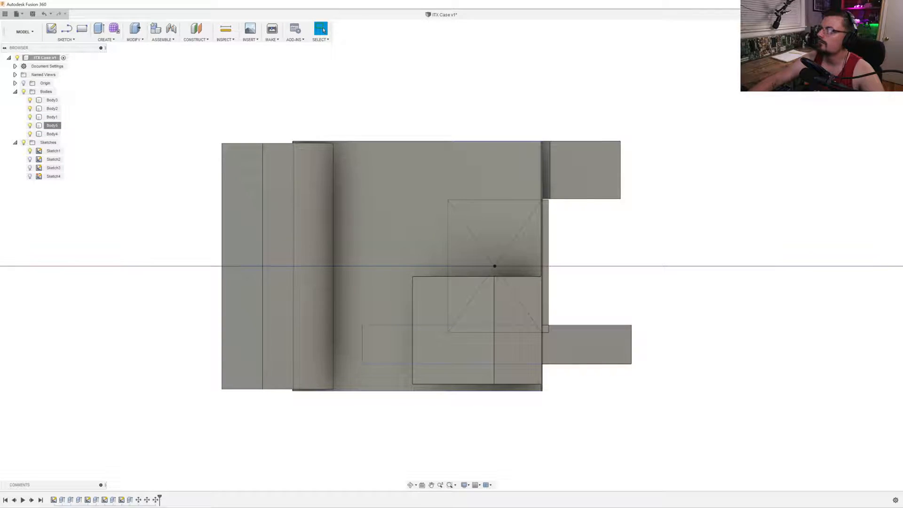
pyautogui.click(866, 67)
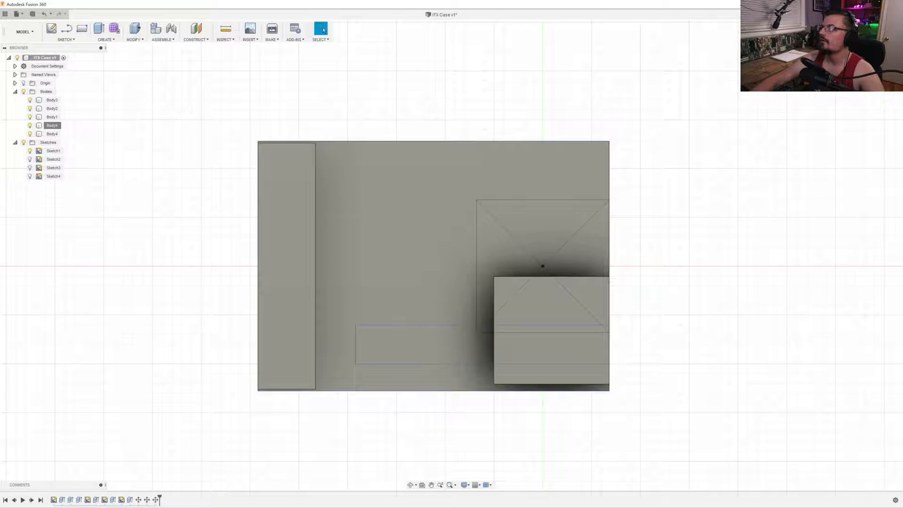
pyautogui.click(851, 68)
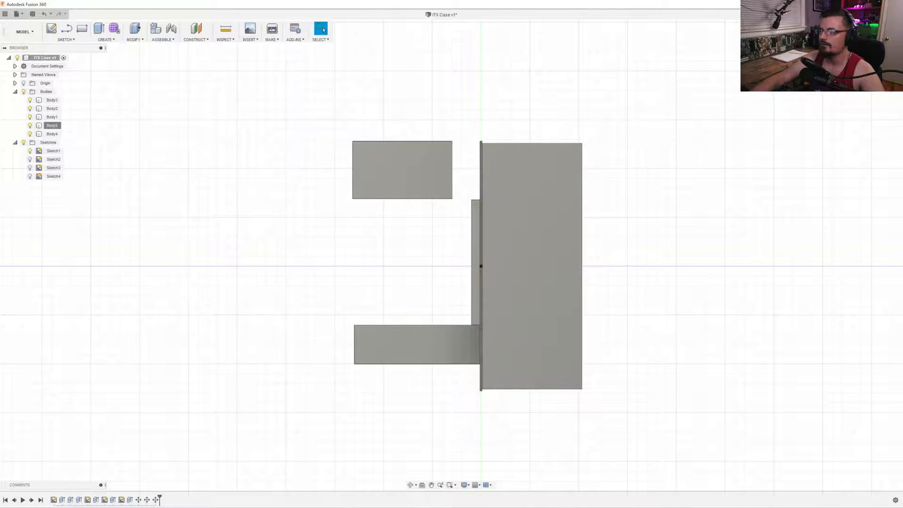
pyautogui.click(852, 69)
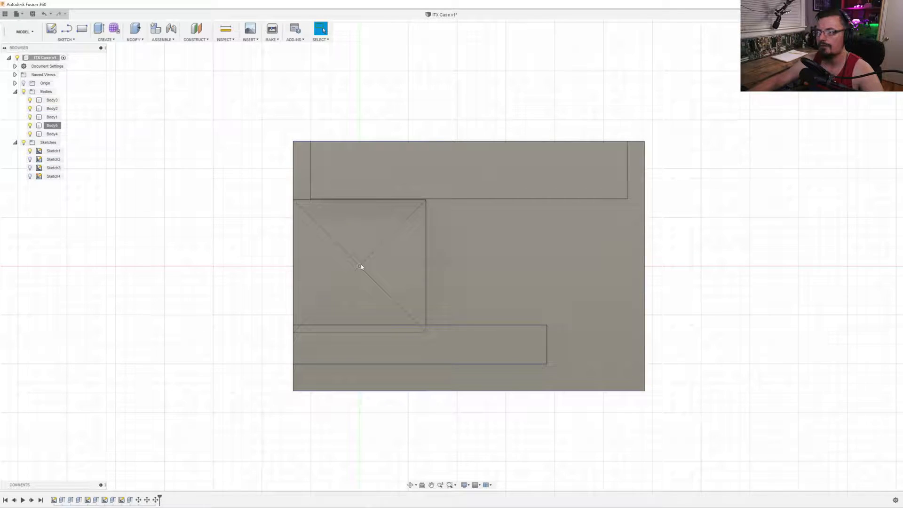
# Examine how the blocks on both faces of the large plate line up, picking out Body4, Body5 and Body1.
pyautogui.click(321, 185)
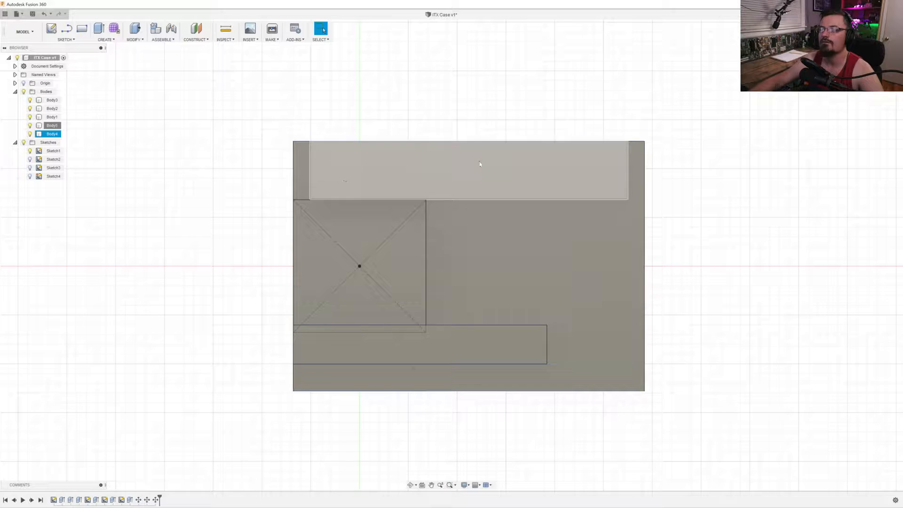
pyautogui.click(412, 377)
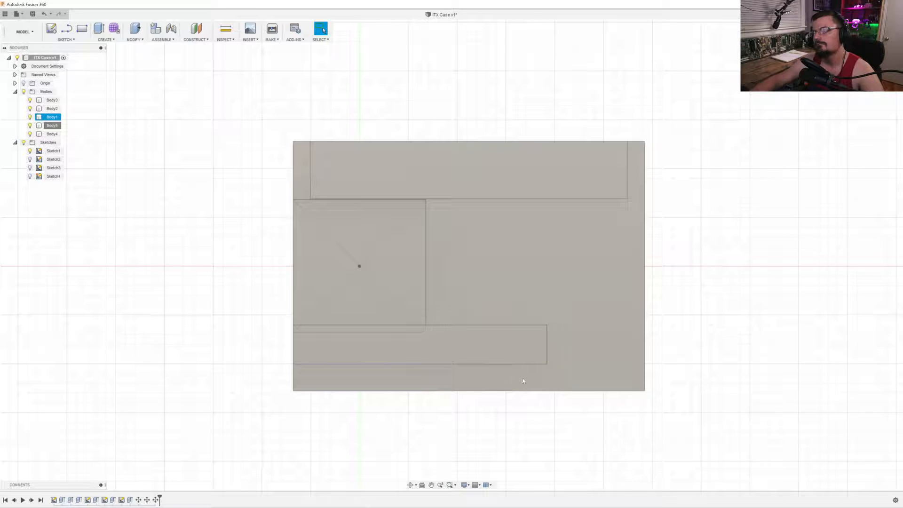
pyautogui.press('Escape')
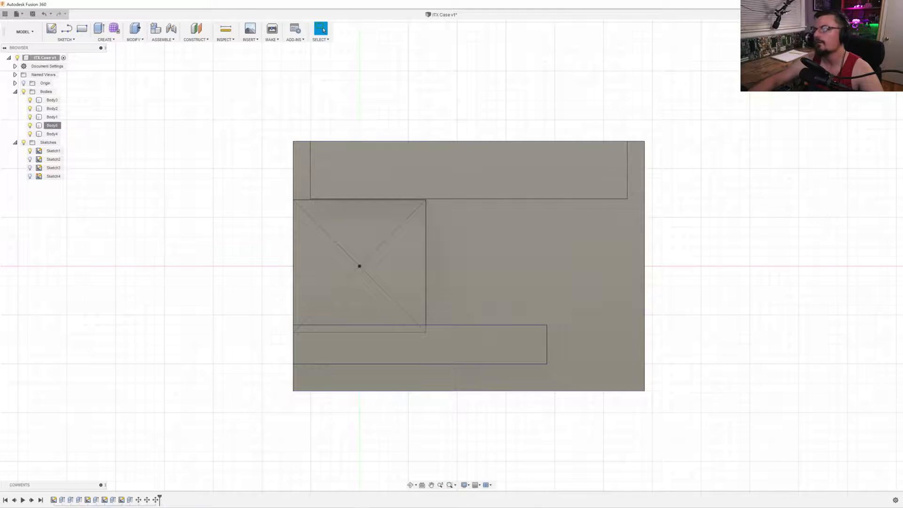
pyautogui.click(857, 69)
pyautogui.click(856, 68)
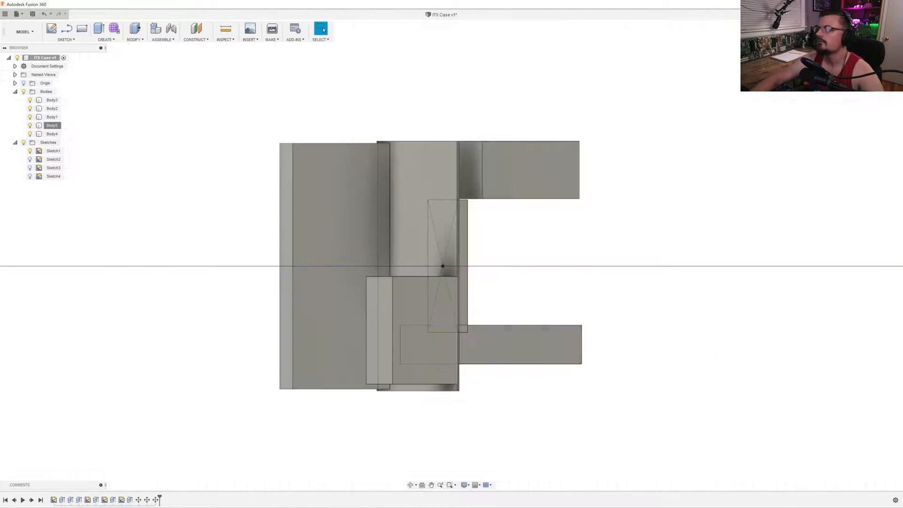
pyautogui.click(295, 384)
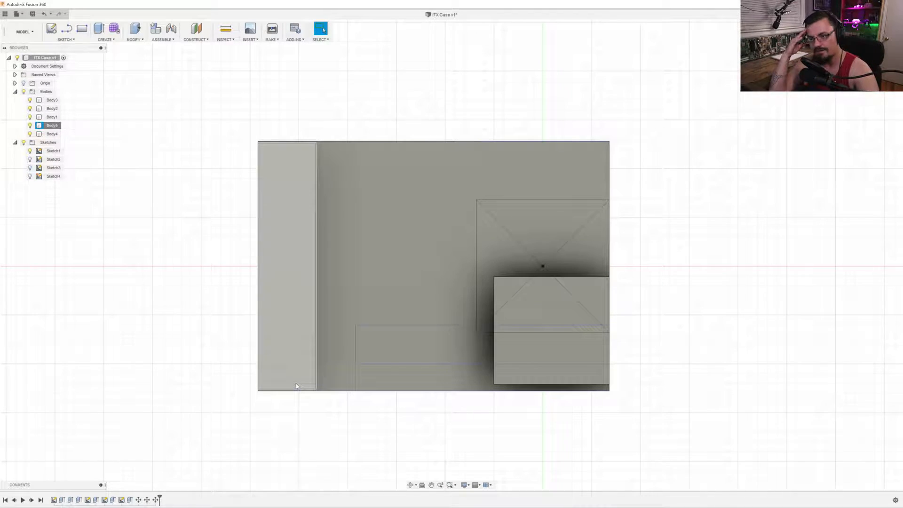
pyautogui.click(473, 272)
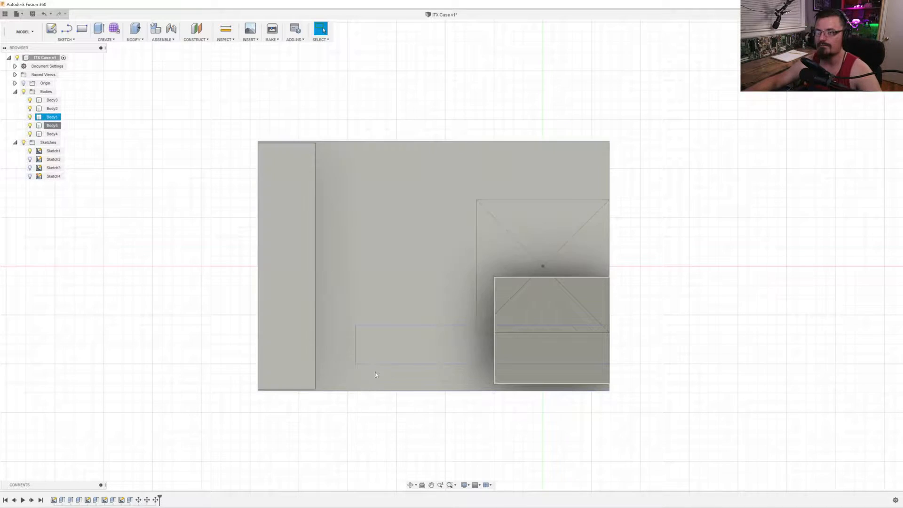
pyautogui.keyDown('shift'); pyautogui.moveTo(473, 272); pyautogui.dragTo(437, 276, button='middle'); pyautogui.keyUp('shift')
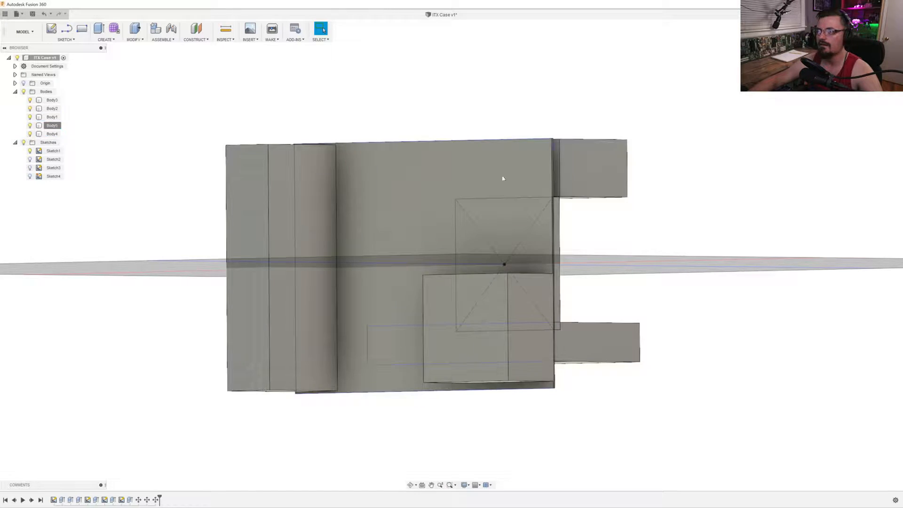
pyautogui.click(639, 203)
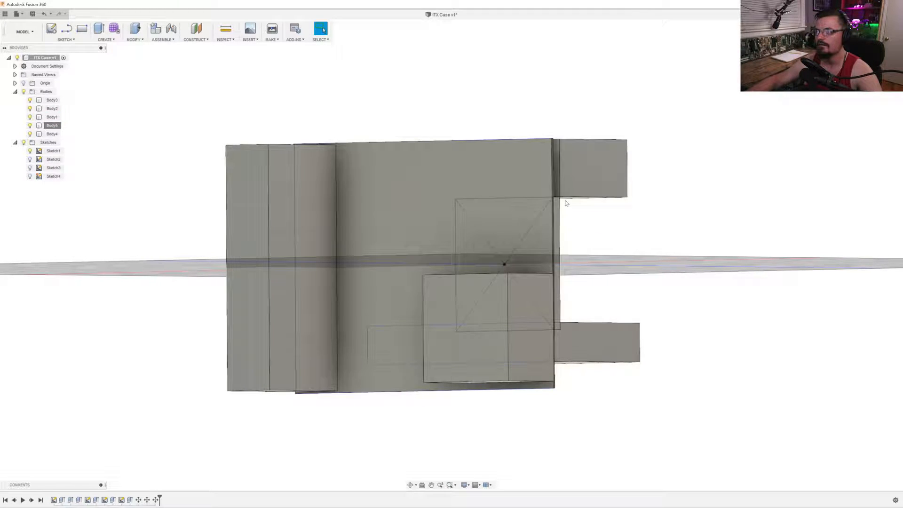
pyautogui.click(580, 188)
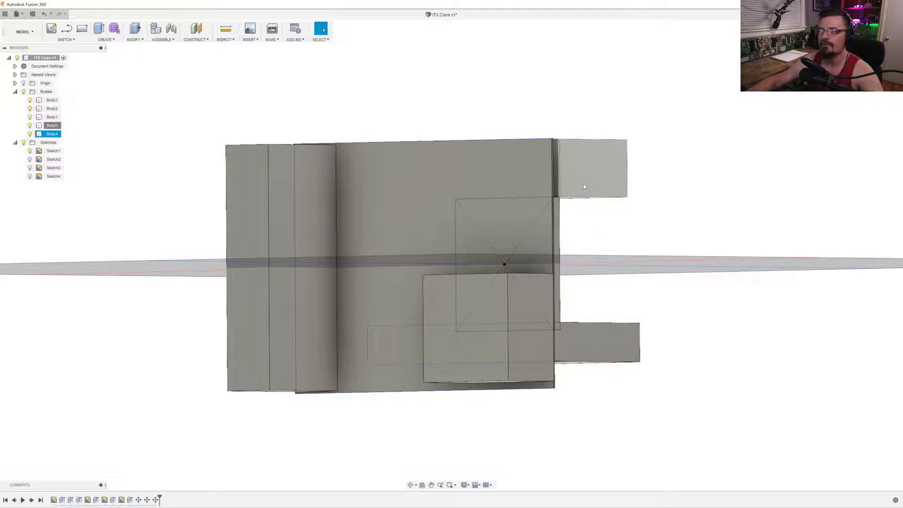
pyautogui.click(474, 311)
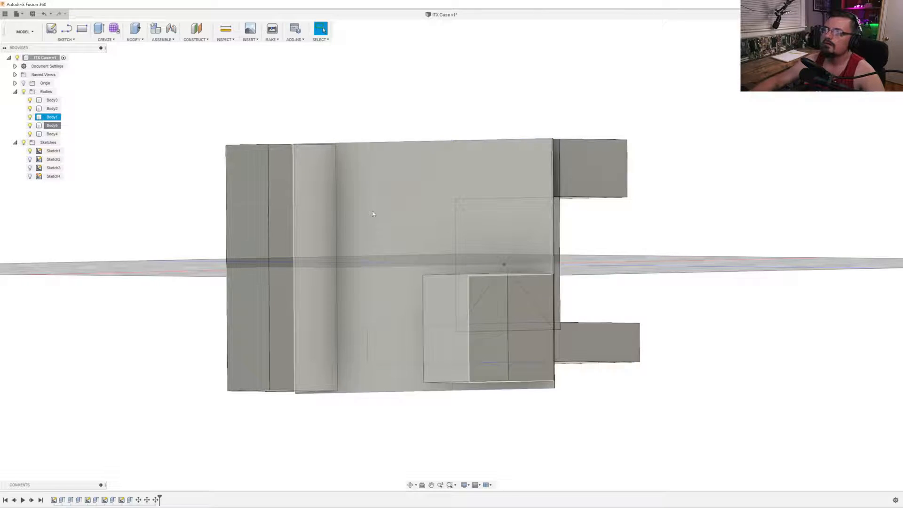
# Inspect the spacing between the long blocks and the large plate in tilted, top and front views.
pyautogui.keyDown('shift'); pyautogui.moveTo(390, 253); pyautogui.dragTo(531, 258, button='middle'); pyautogui.keyUp('shift')
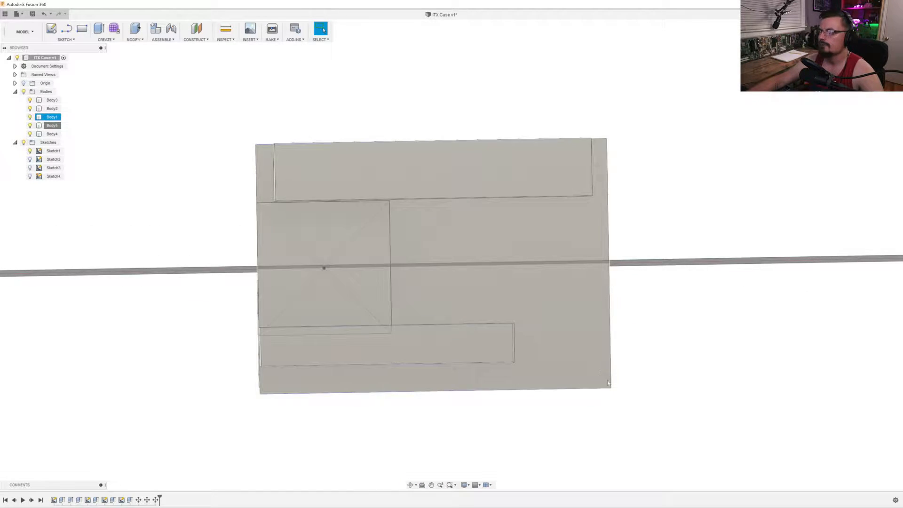
pyautogui.moveTo(636, 241)
pyautogui.keyDown('shift'); pyautogui.mouseDown(button='middle')
pyautogui.moveTo(582, 238)
pyautogui.moveTo(609, 236)
pyautogui.moveTo(633, 250)
pyautogui.mouseUp(button='middle'); pyautogui.keyUp('shift')
pyautogui.click(321, 29)
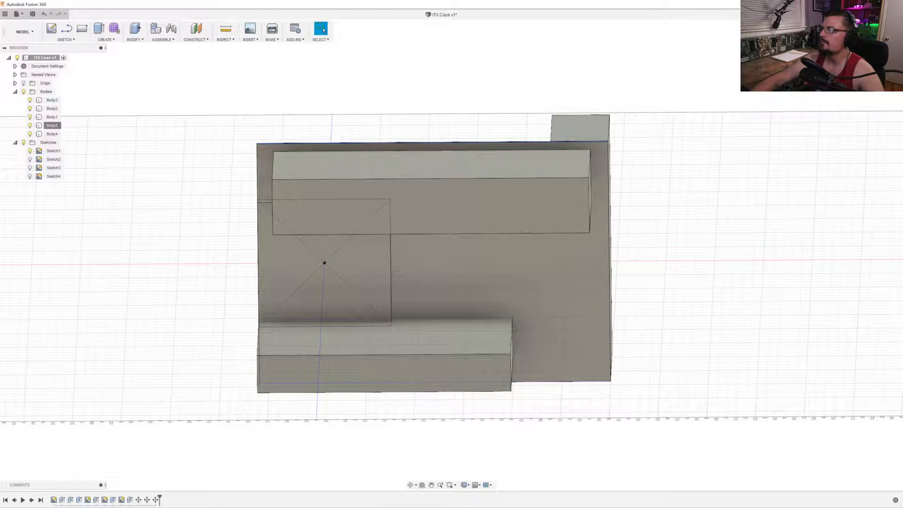
pyautogui.click(875, 46)
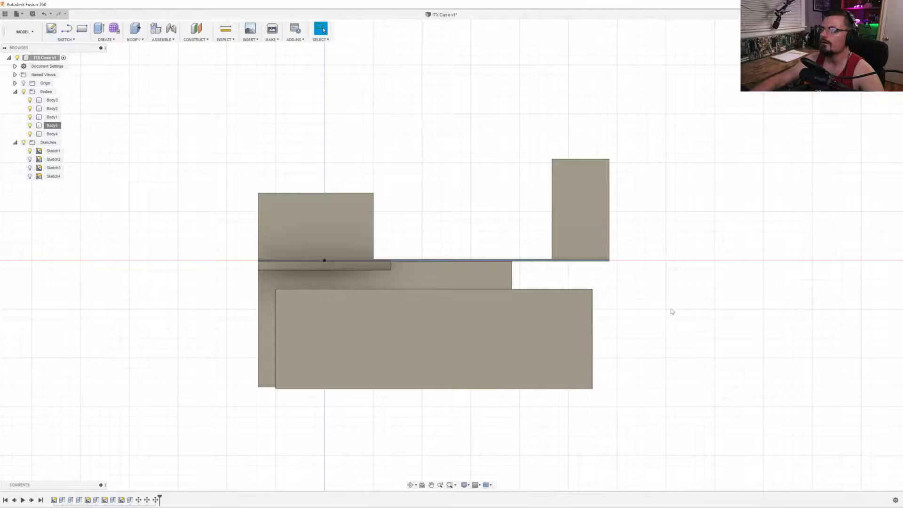
pyautogui.click(608, 262)
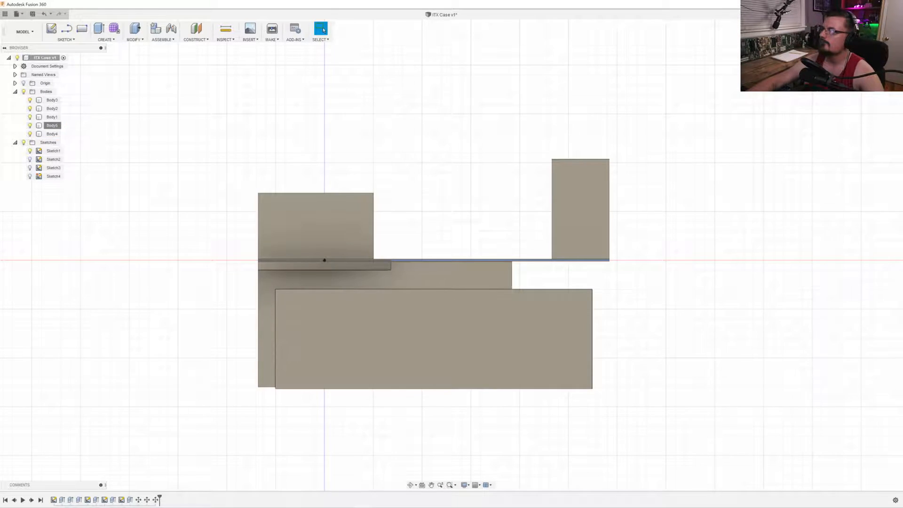
pyautogui.click(872, 36)
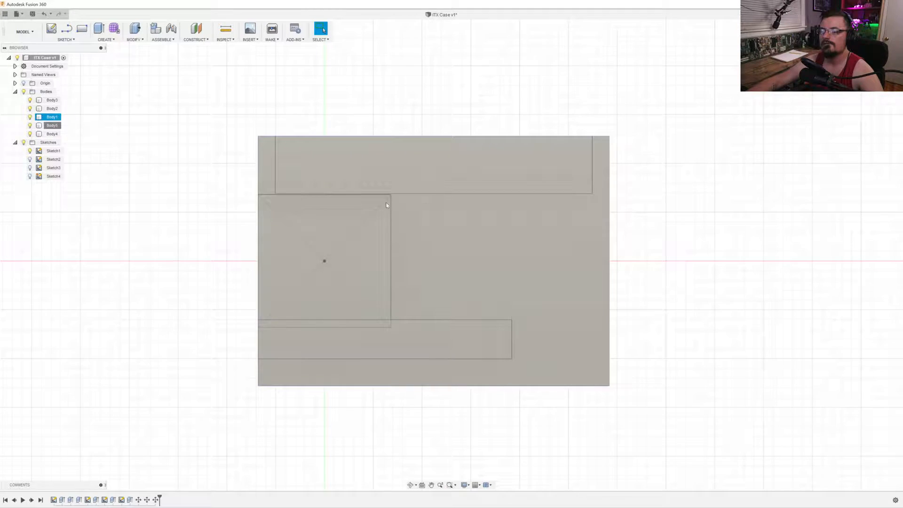
pyautogui.click(148, 500)
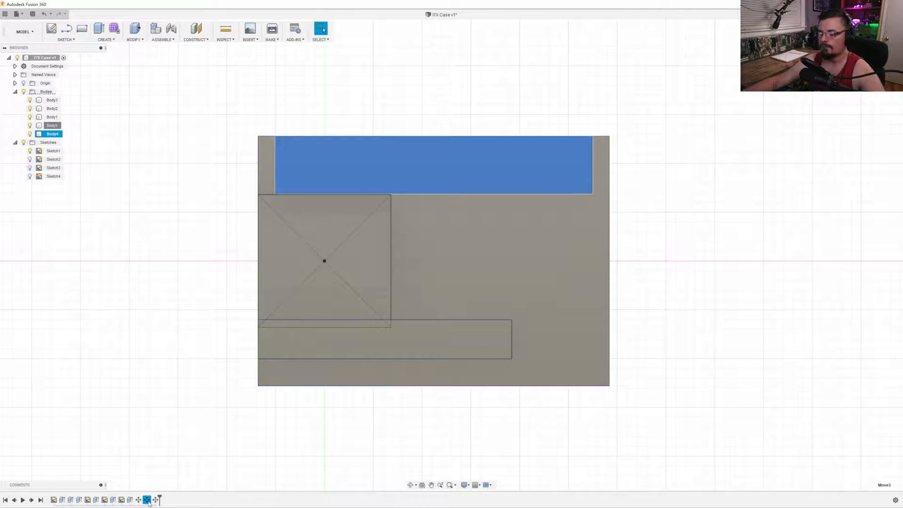
pyautogui.press('Delete')
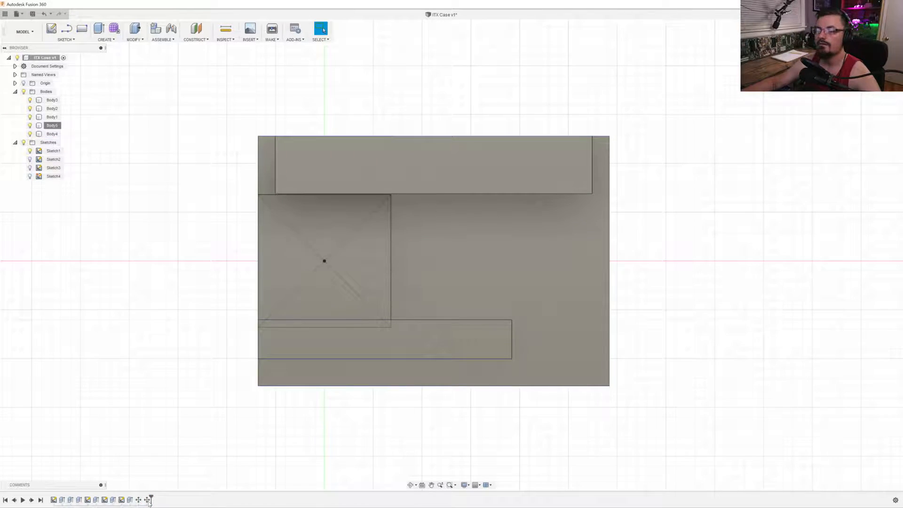
pyautogui.hotkey('ctrl', 'z')
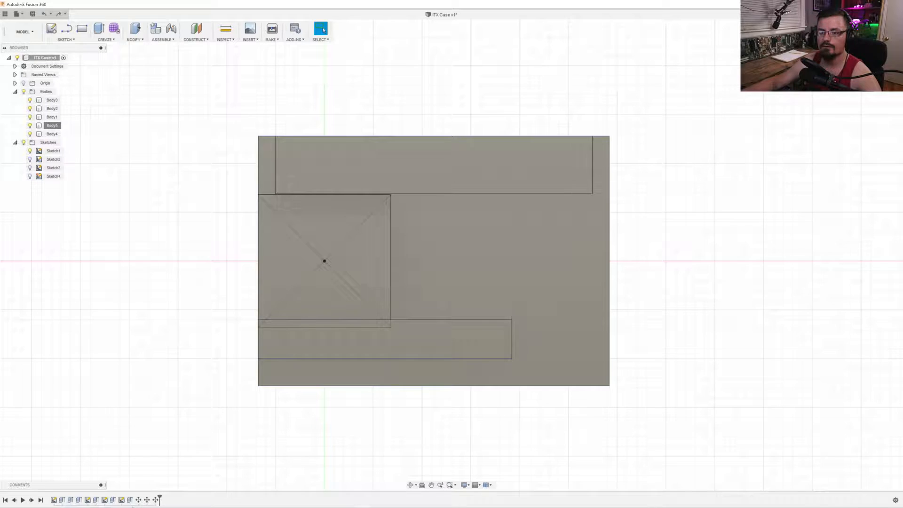
# Delete the earliest move feature in the timeline, which offsets the long upper block lengthwise from the plate's edge.
pyautogui.click(138, 500)
pyautogui.press('Delete')
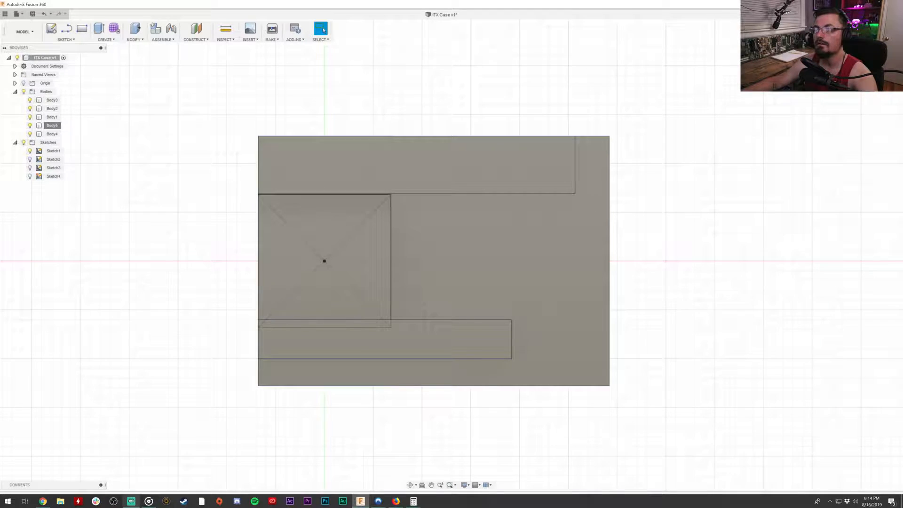
pyautogui.click(856, 49)
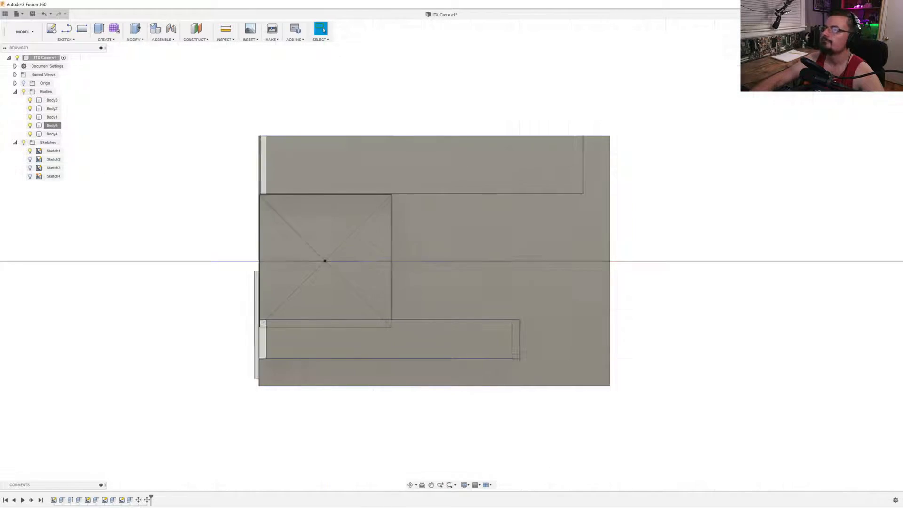
pyautogui.click(891, 49)
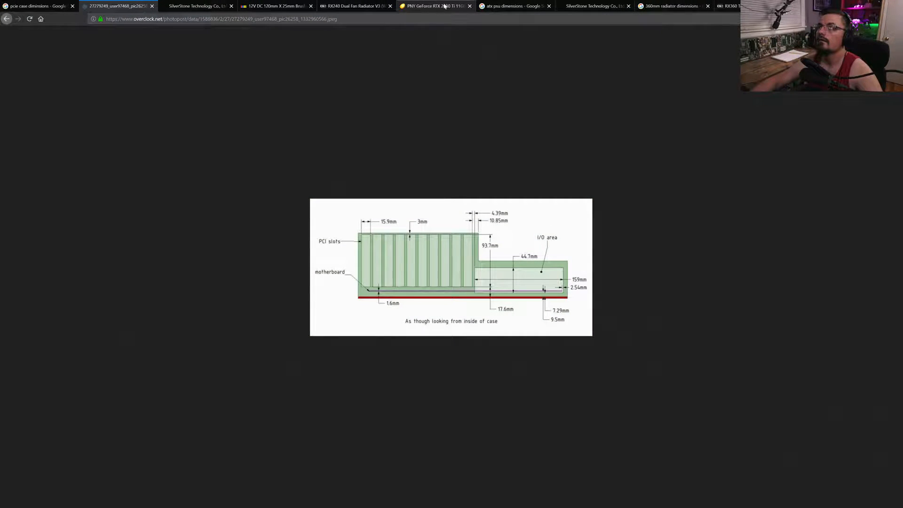
# Switch to the browser to check the XSPC RX360 radiator's dimension drawing, and return to a top view of the case model.
pyautogui.click(681, 6)
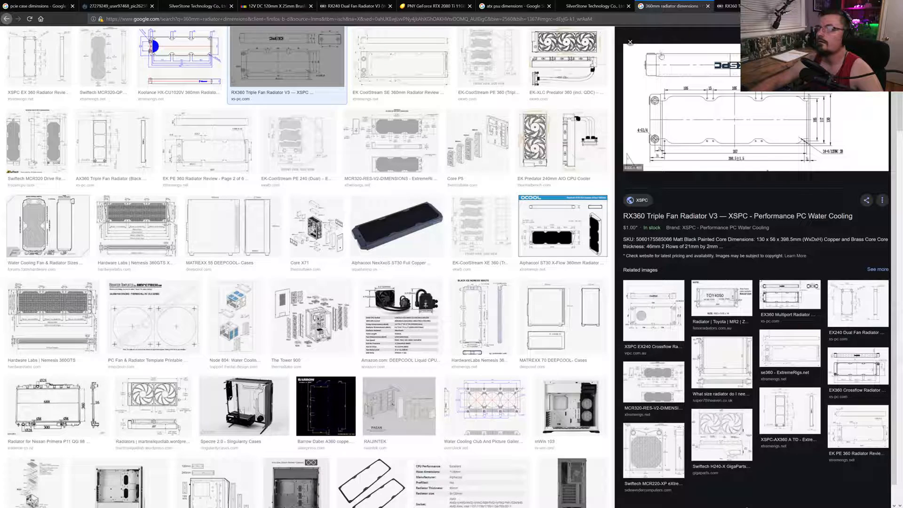
pyautogui.click(751, 6)
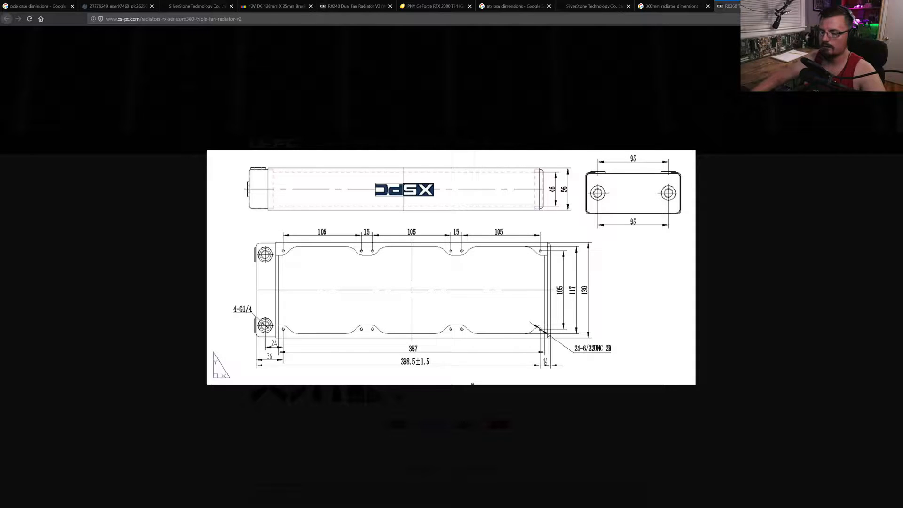
pyautogui.click(847, 6)
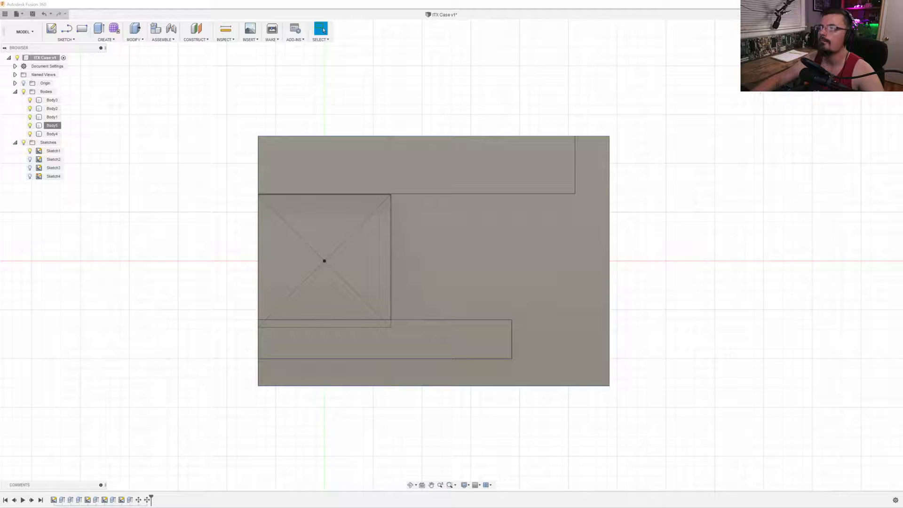
pyautogui.click(871, 74)
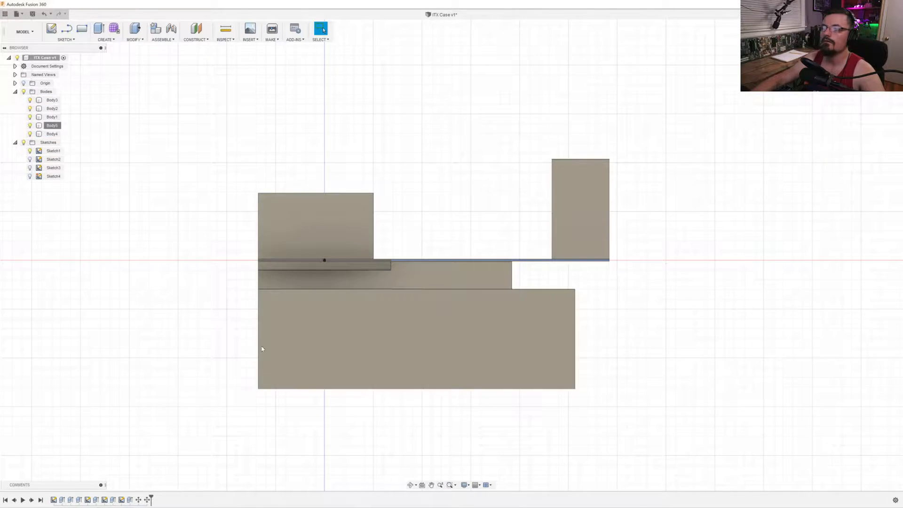
# Move Body4, the long upper block, 11.175 mm in X along the large plate's length.
pyautogui.rightClick(54, 135)
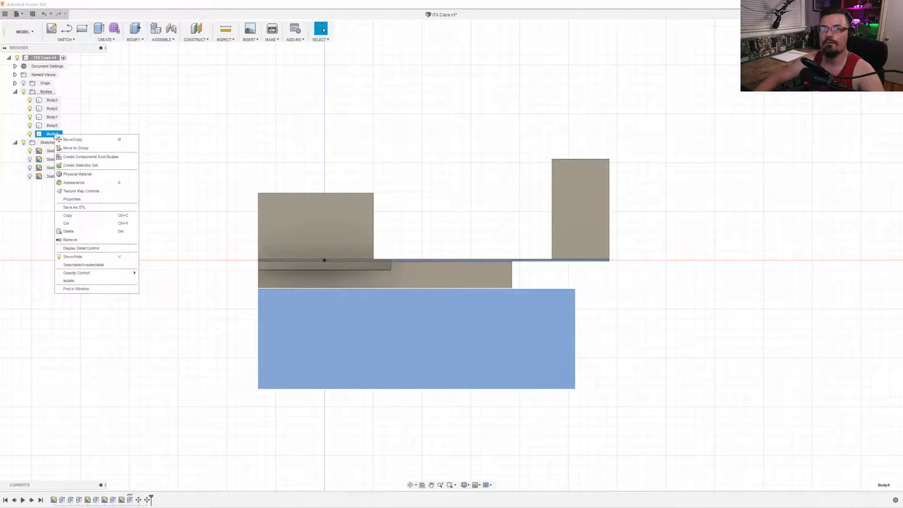
pyautogui.click(74, 141)
pyautogui.moveTo(279, 288); pyautogui.dragTo(296, 290)
pyautogui.write('11')
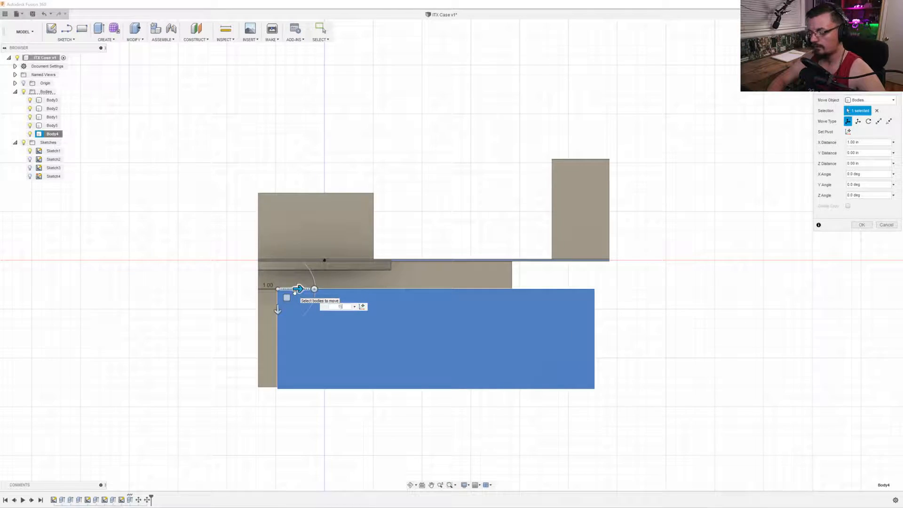
pyautogui.write('.175 mm')
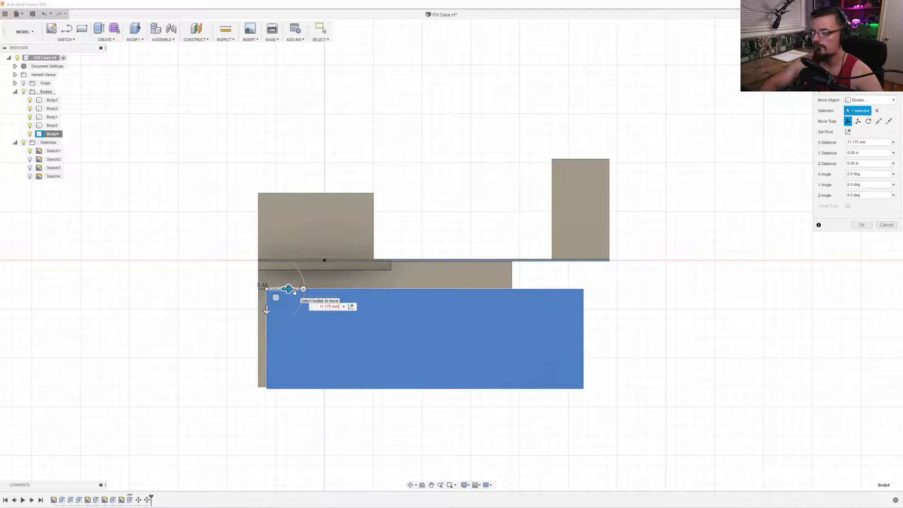
pyautogui.write("'")
pyautogui.press('BackSpace')
pyautogui.press('Return')
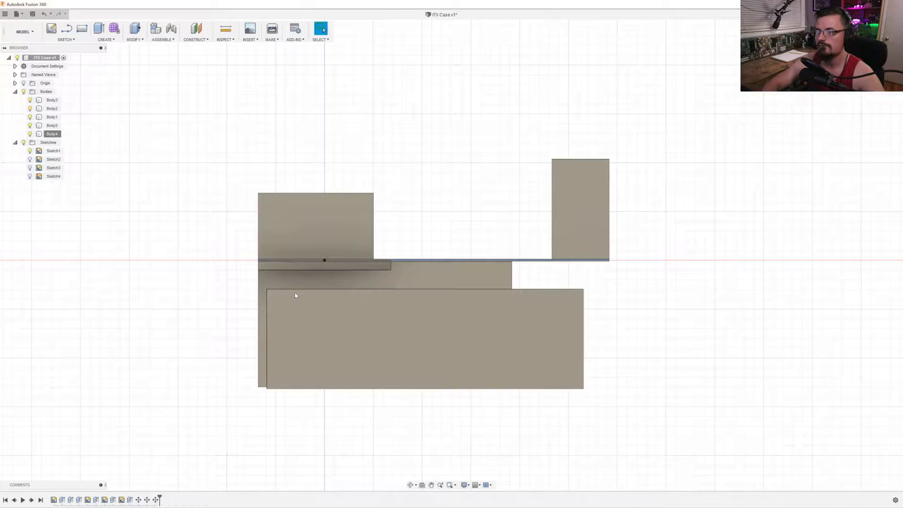
# Compare the long upper block's end margins with the large plate's outline, in front and tilted views.
pyautogui.click(874, 80)
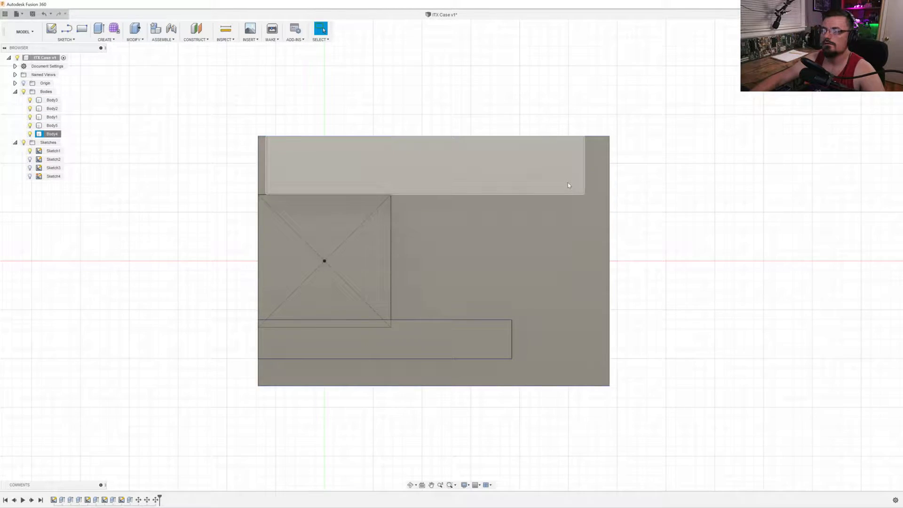
pyautogui.click(553, 215)
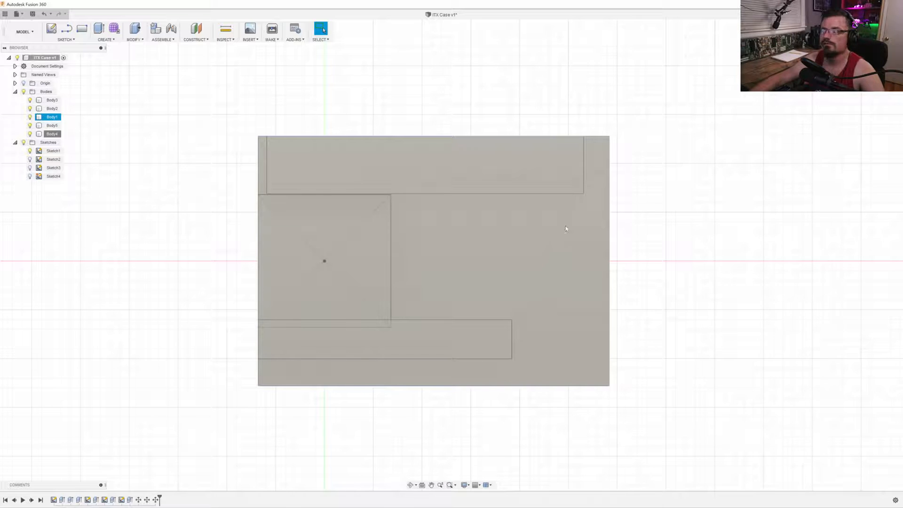
pyautogui.click(666, 213)
pyautogui.moveTo(689, 188)
pyautogui.keyDown('shift'); pyautogui.mouseDown(button='middle')
pyautogui.moveTo(669, 188)
pyautogui.moveTo(647, 217)
pyautogui.moveTo(683, 196)
pyautogui.moveTo(754, 191)
pyautogui.moveTo(695, 193)
pyautogui.mouseUp(button='middle'); pyautogui.keyUp('shift')
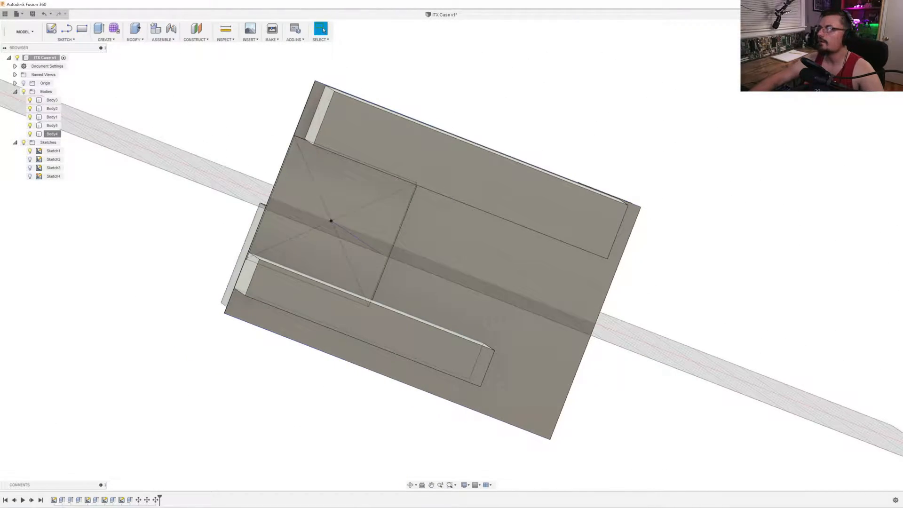
pyautogui.click(874, 68)
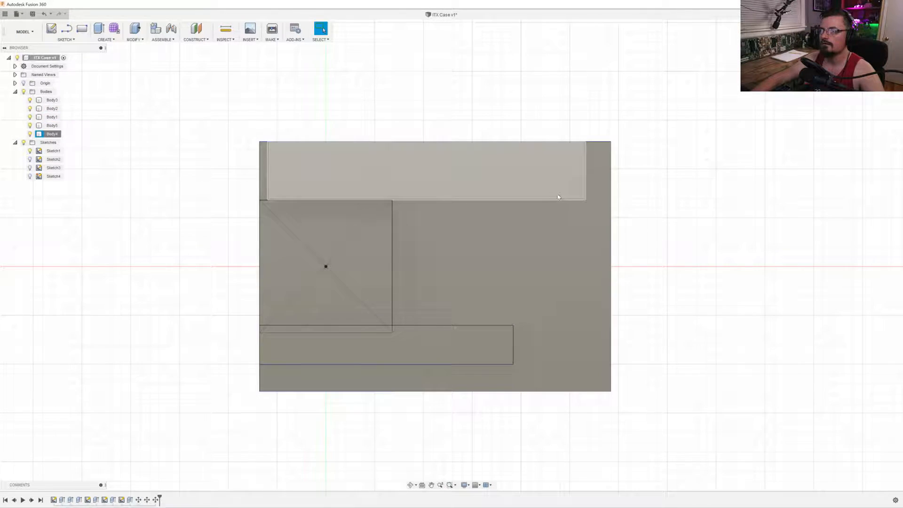
pyautogui.click(553, 196)
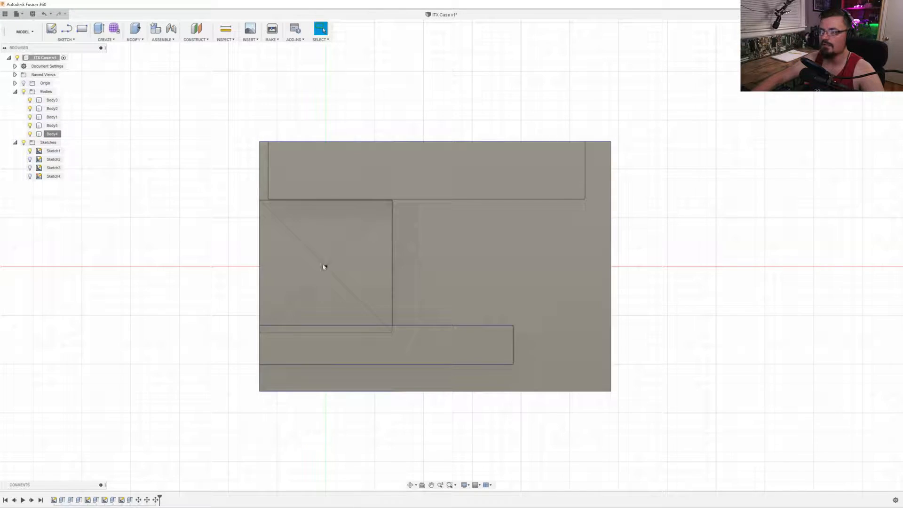
# Examine the free area on the plate beyond the long blocks' ends from several tilted angles and the front.
pyautogui.keyDown('shift'); pyautogui.moveTo(325, 266); pyautogui.dragTo(262, 244, button='middle'); pyautogui.keyUp('shift')
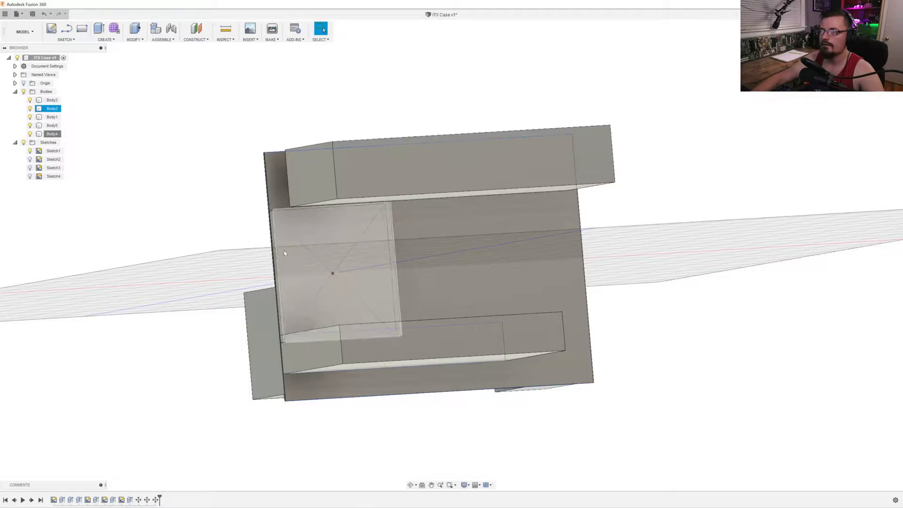
pyautogui.keyDown('shift'); pyautogui.moveTo(385, 271); pyautogui.dragTo(365, 232, button='middle'); pyautogui.keyUp('shift')
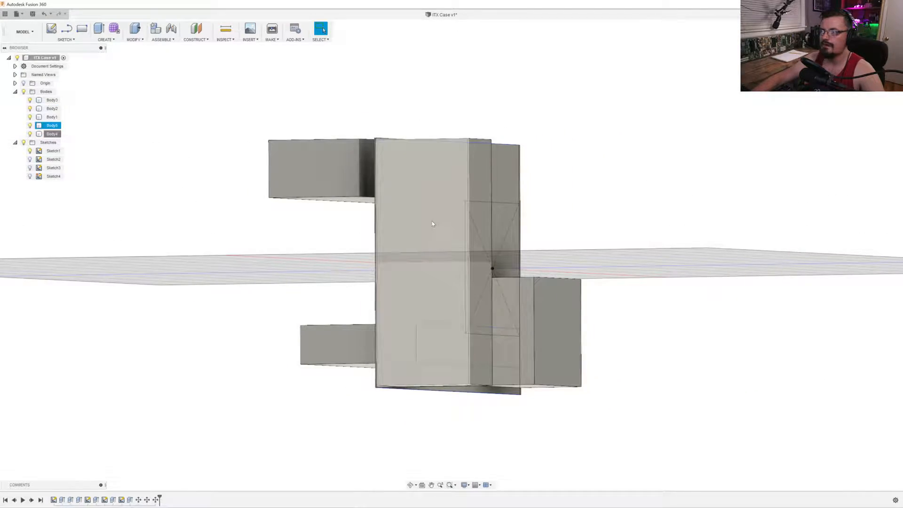
pyautogui.keyDown('shift'); pyautogui.moveTo(429, 221); pyautogui.dragTo(554, 277, button='middle'); pyautogui.keyUp('shift')
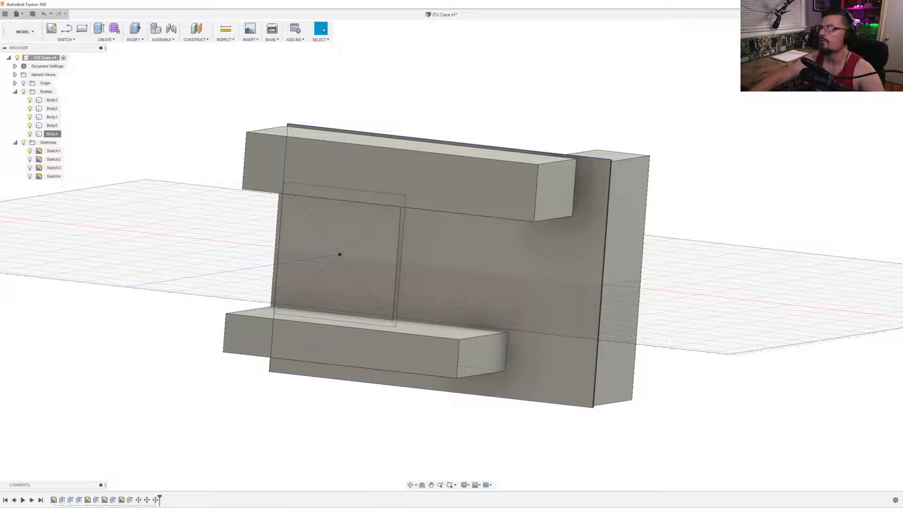
pyautogui.click(875, 46)
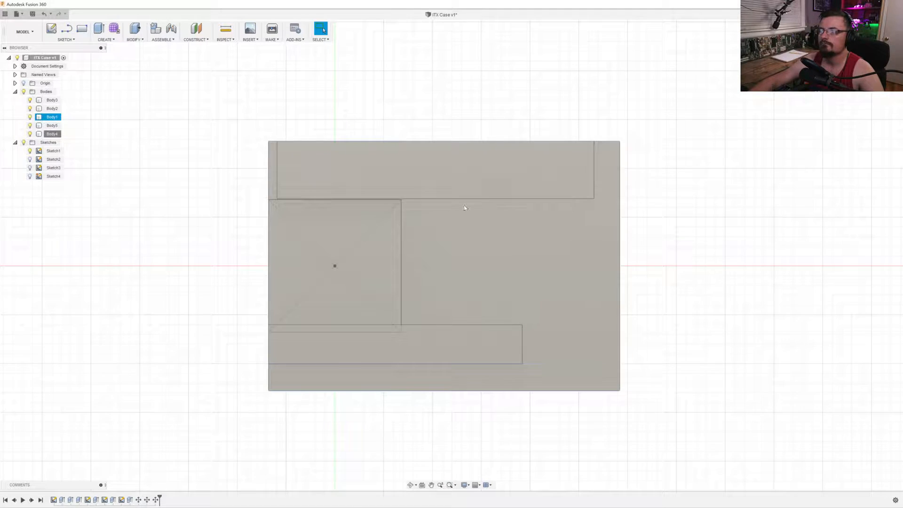
pyautogui.scroll(1, 378, 208)
pyautogui.scroll(-1, 378, 207)
pyautogui.moveTo(360, 227)
pyautogui.keyDown('shift'); pyautogui.mouseDown(button='middle')
pyautogui.moveTo(417, 227)
pyautogui.moveTo(312, 223)
pyautogui.moveTo(358, 225)
pyautogui.mouseUp(button='middle'); pyautogui.keyUp('shift')
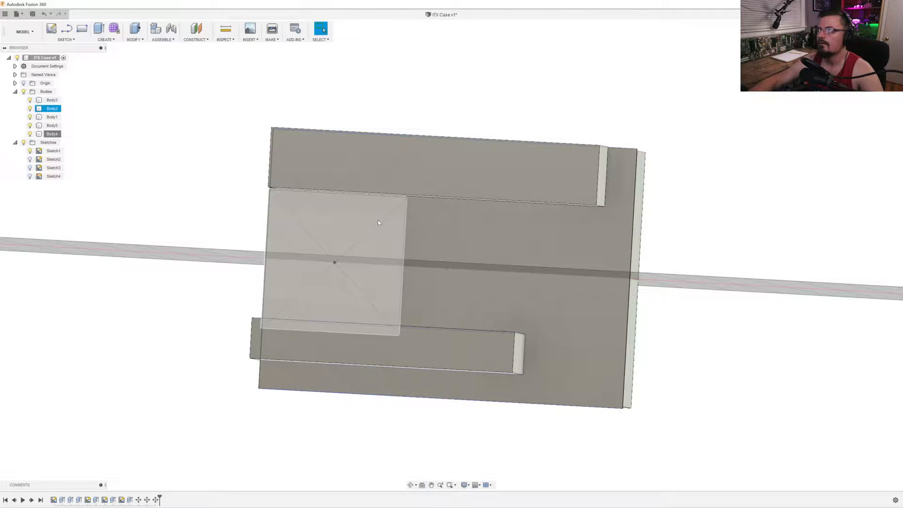
pyautogui.click(672, 153)
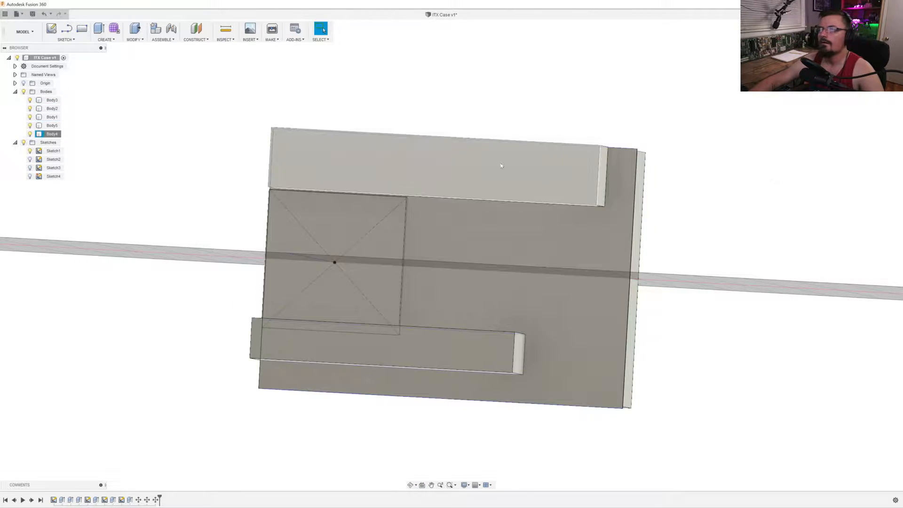
# Sketch a two-point rectangle 25 mm wide and about 12.6 in tall on the large plate's face, along the end beyond the long blocks.
pyautogui.click(68, 39)
pyautogui.moveTo(72, 69)
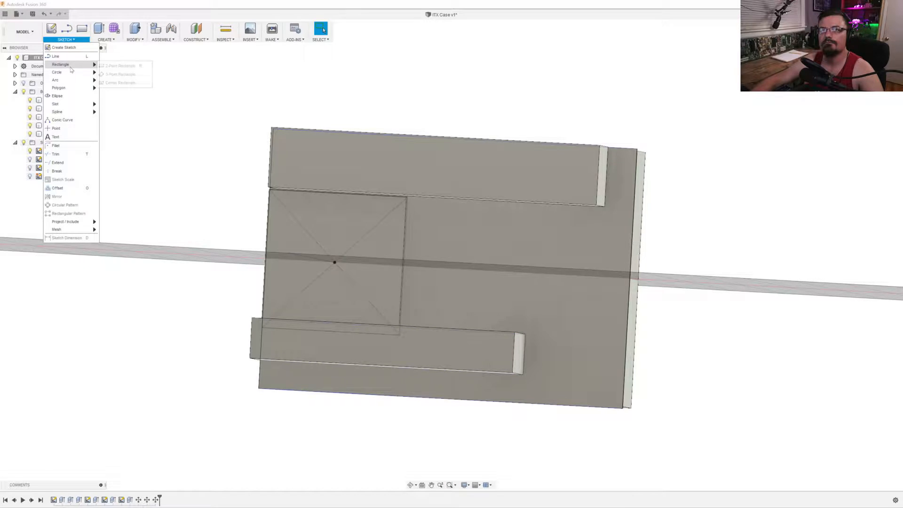
pyautogui.click(121, 66)
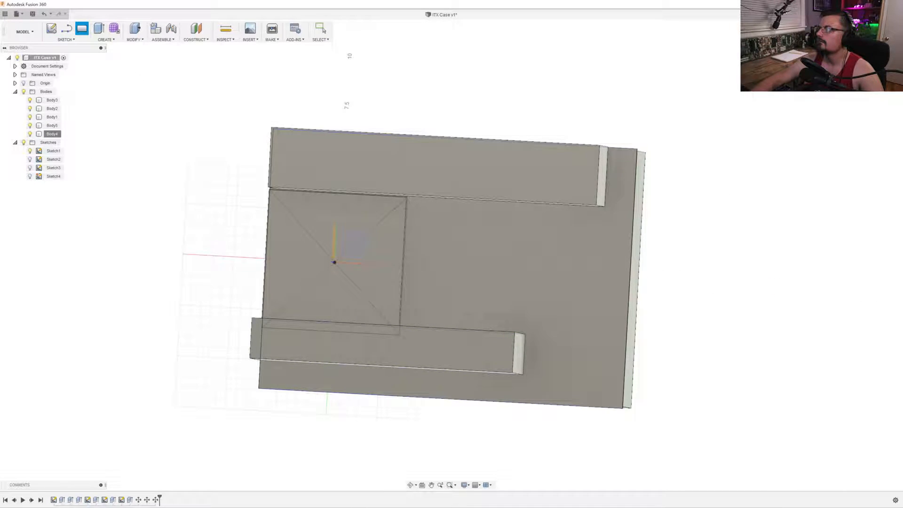
pyautogui.click(878, 47)
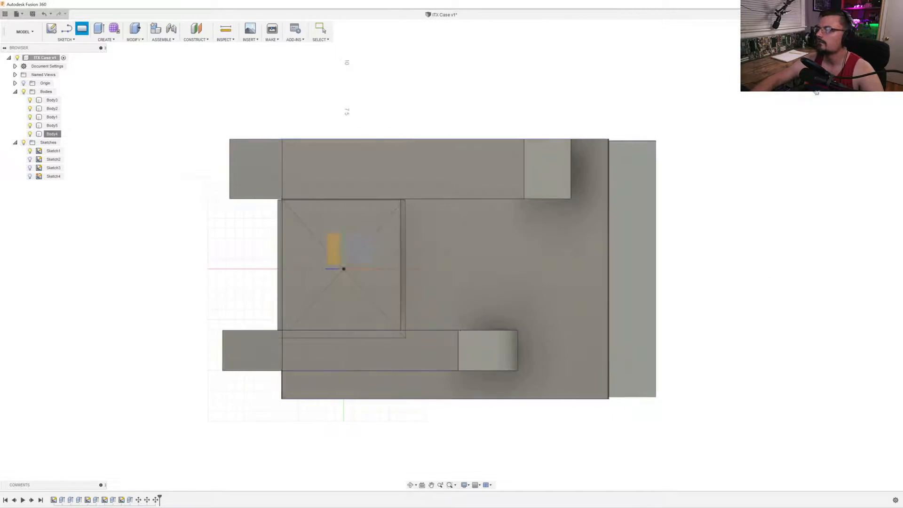
pyautogui.scroll(3, 568, 399)
pyautogui.scroll(3, 572, 399)
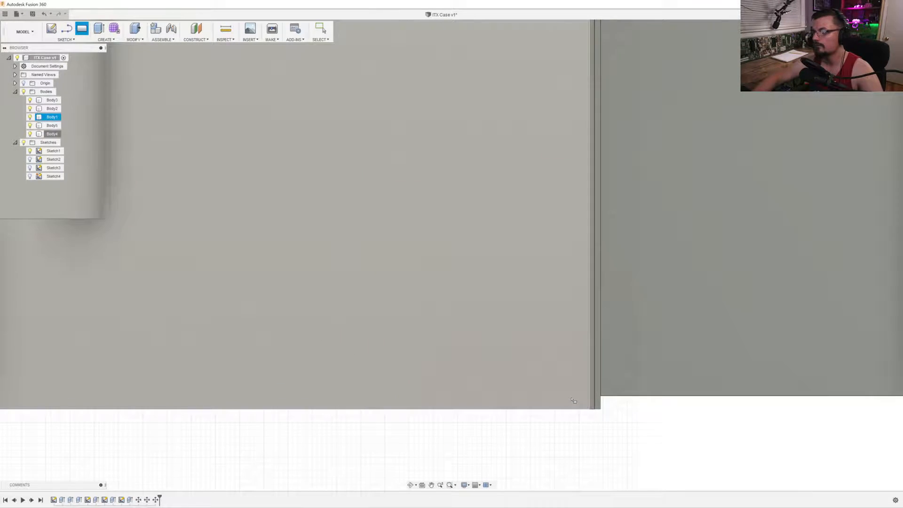
pyautogui.click(582, 400)
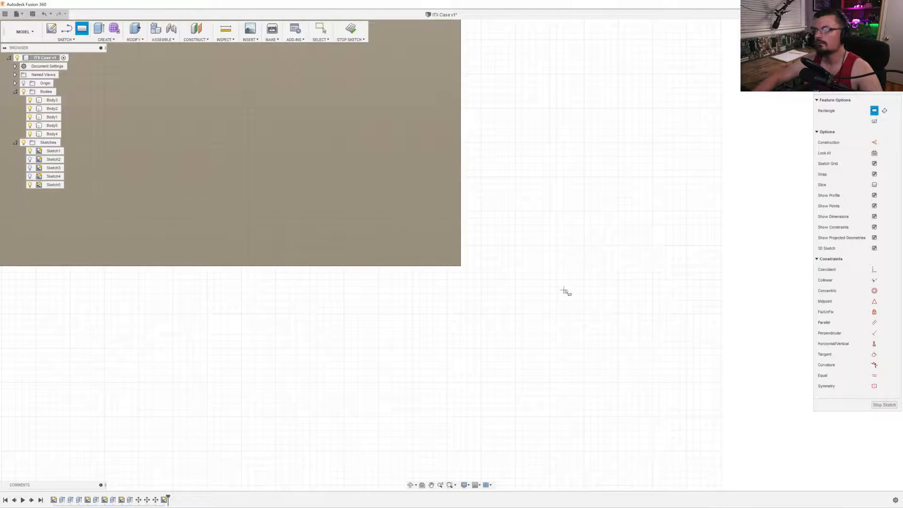
pyautogui.keyDown('shift'); pyautogui.moveTo(604, 279); pyautogui.dragTo(570, 280, button='middle'); pyautogui.keyUp('shift')
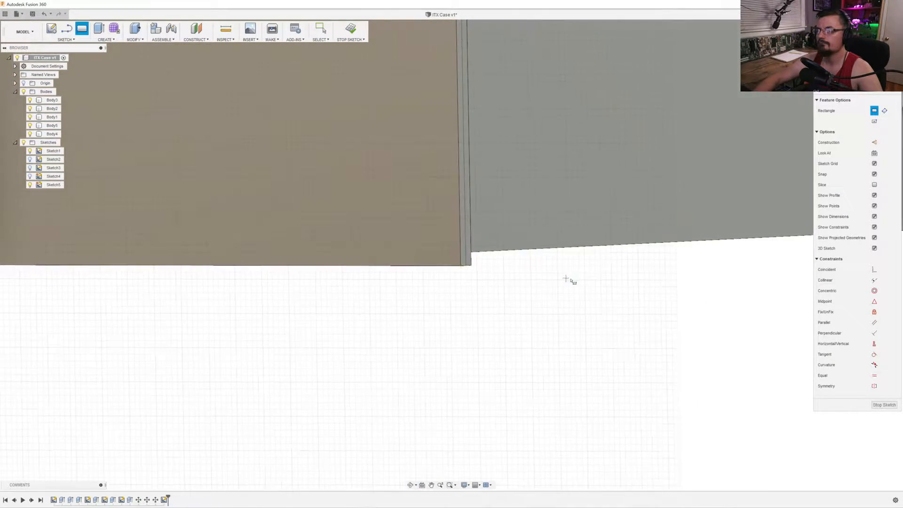
pyautogui.click(461, 255)
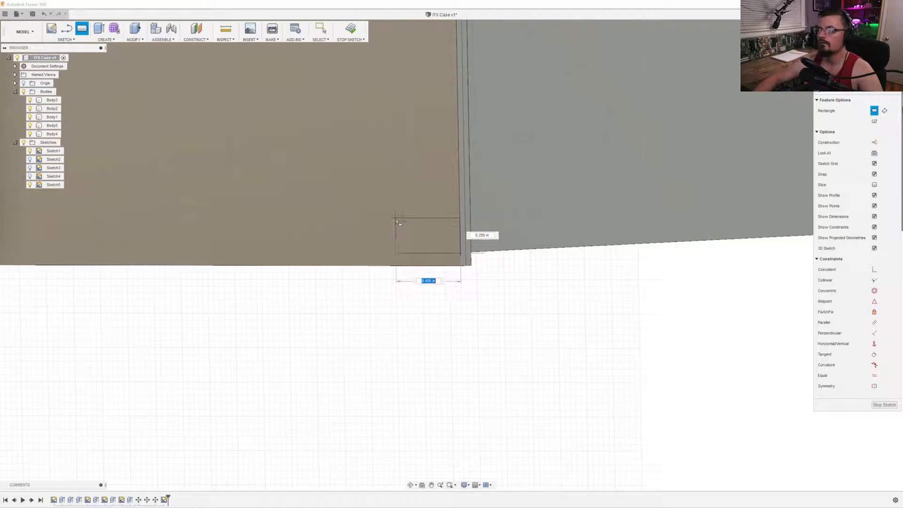
pyautogui.scroll(-4, 397, 217)
pyautogui.scroll(-3, 399, 217)
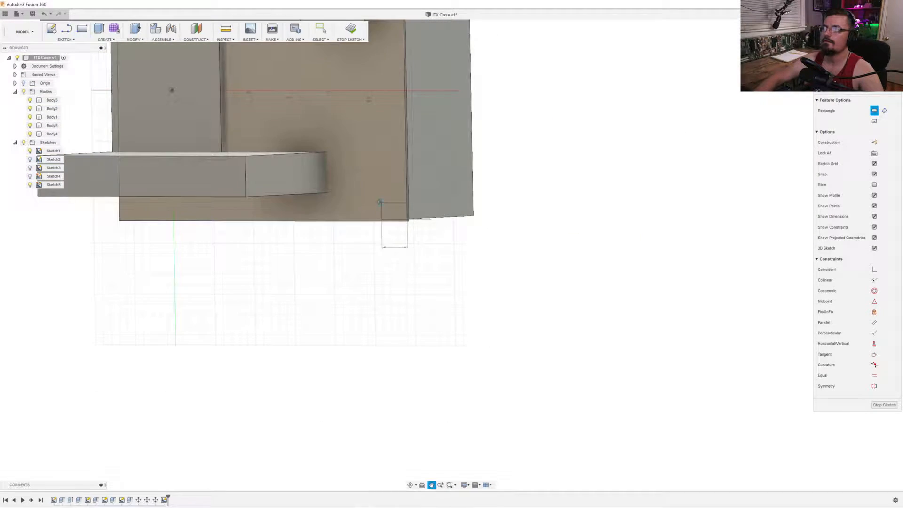
pyautogui.scroll(-3, 461, 138)
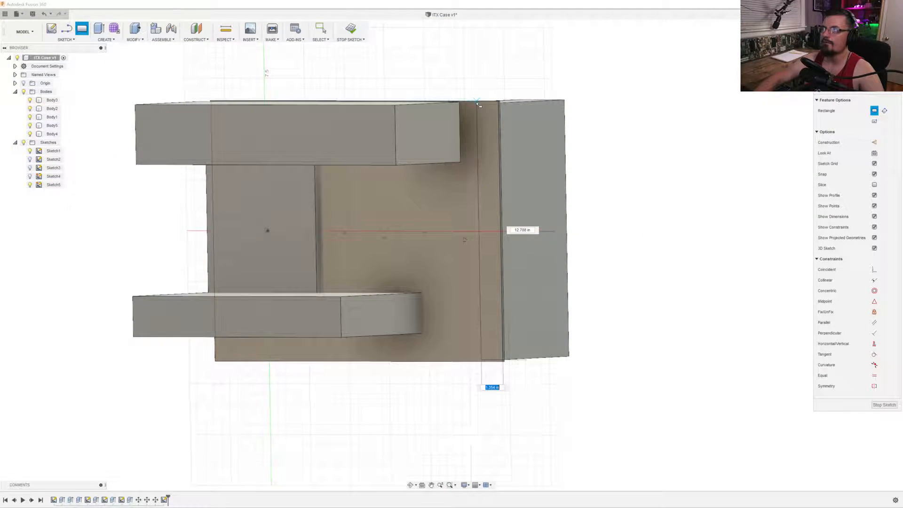
pyautogui.scroll(5, 476, 105)
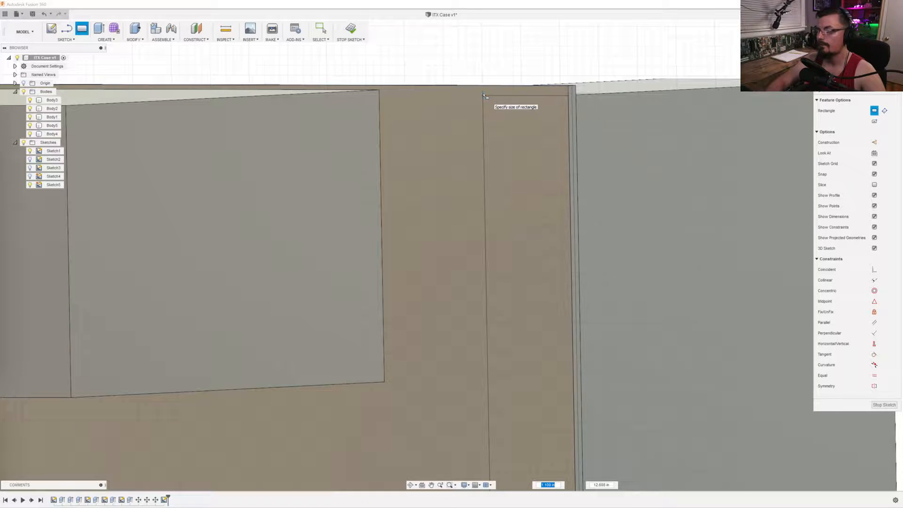
pyautogui.write('25')
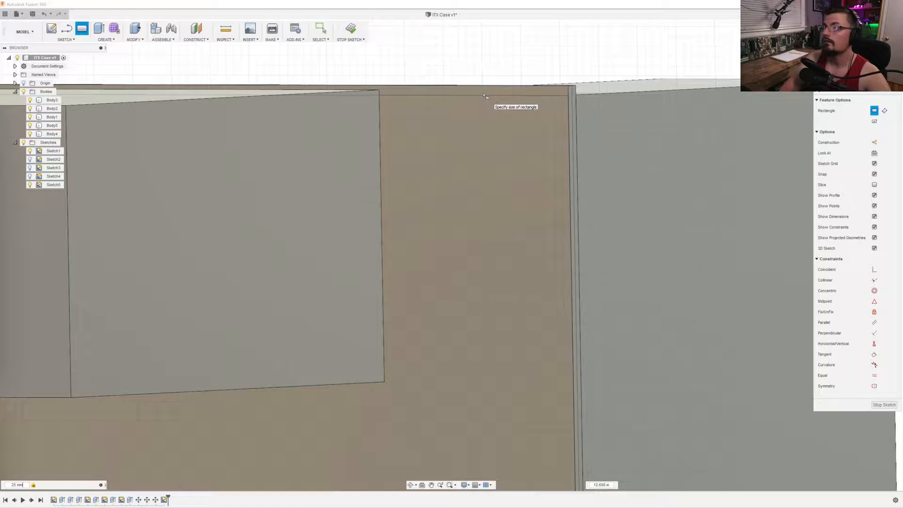
pyautogui.press('Return')
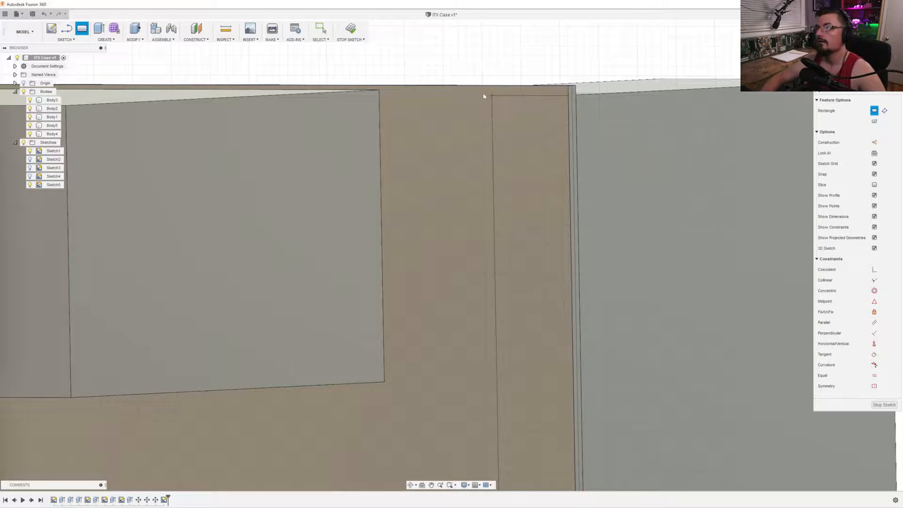
pyautogui.press('Escape')
pyautogui.rightClick(556, 150)
pyautogui.click(568, 143)
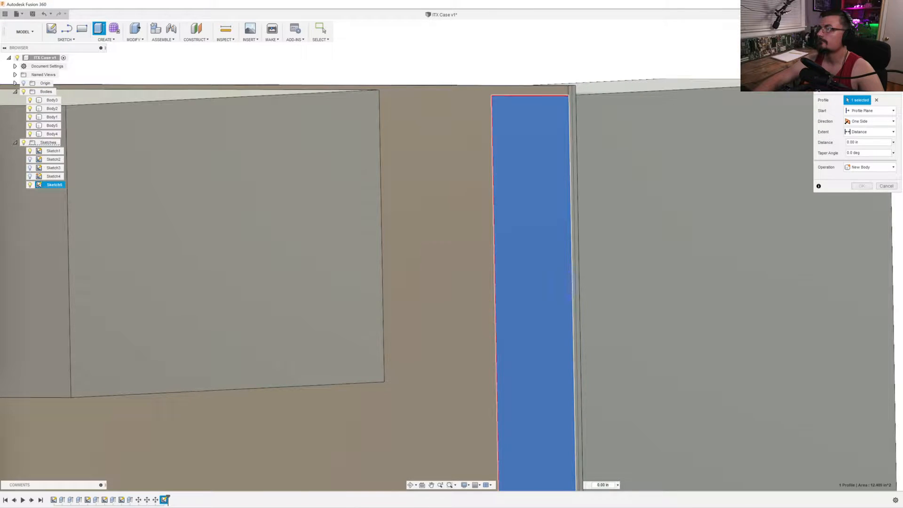
pyautogui.click(874, 50)
pyautogui.scroll(-5, 504, 229)
pyautogui.scroll(-2, 491, 394)
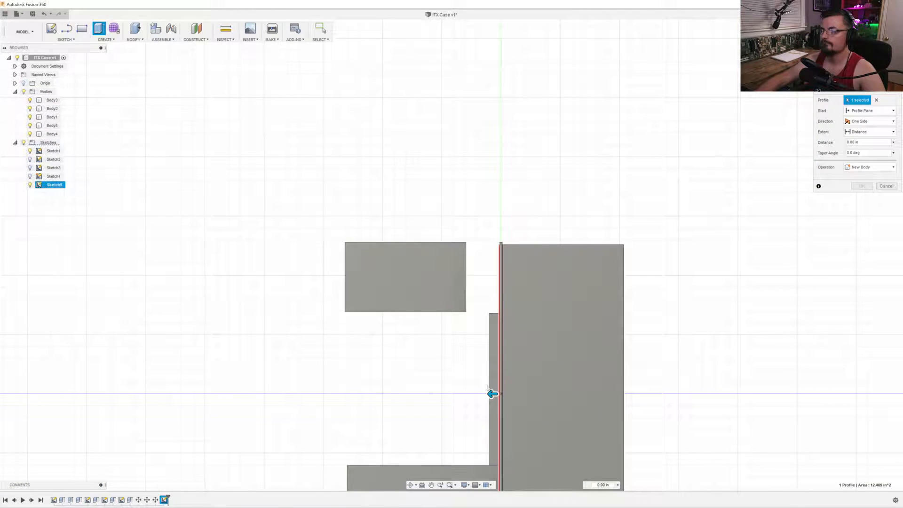
pyautogui.moveTo(491, 394); pyautogui.dragTo(358, 401)
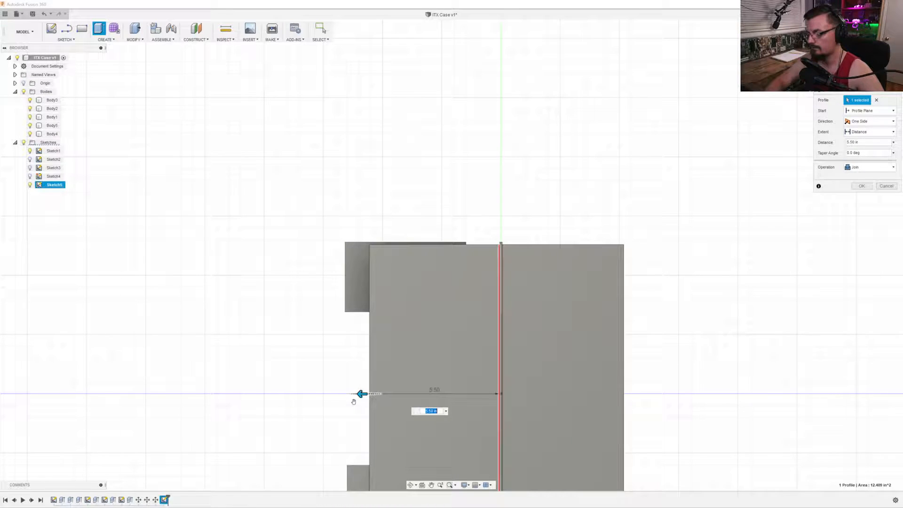
pyautogui.press('Escape')
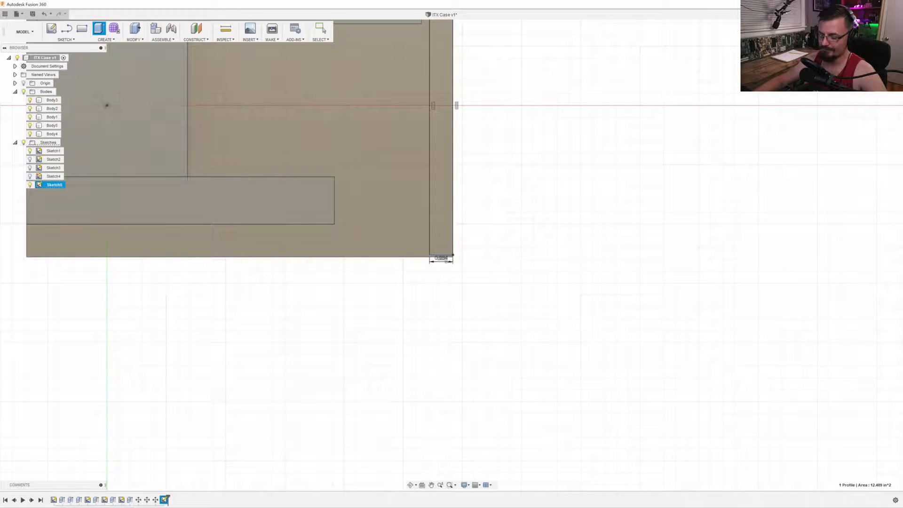
# Switch to the browser to check the 120 mm fan's dimension drawing, and return to the case model.
pyautogui.hotkey('alt', 'Tab')
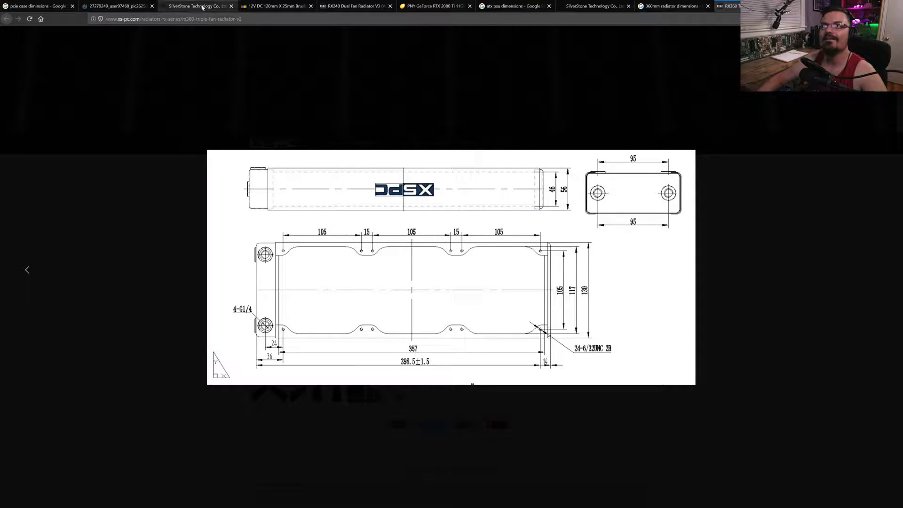
pyautogui.click(275, 5)
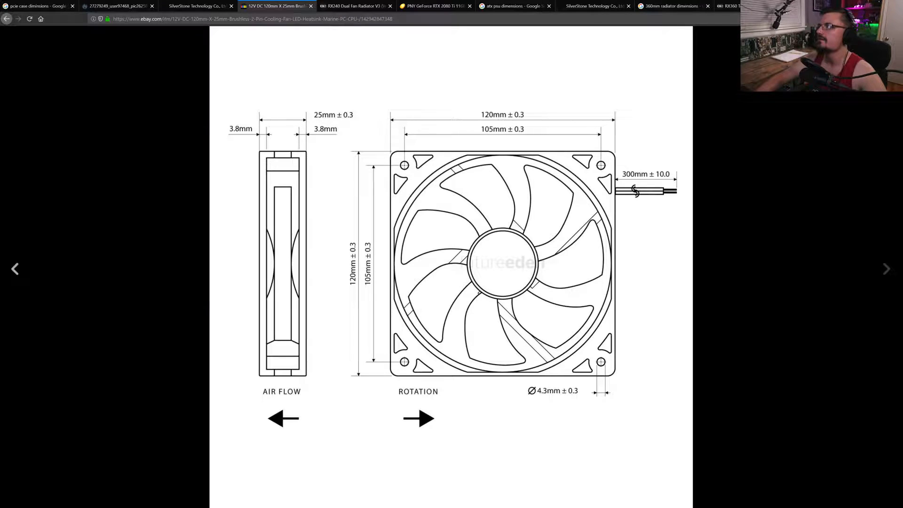
pyautogui.hotkey('alt', 'Tab')
# Extrude the narrow rectangle at the plate's end 120 mm outward, toward the side carrying the long blocks.
pyautogui.scroll(2, 527, 205)
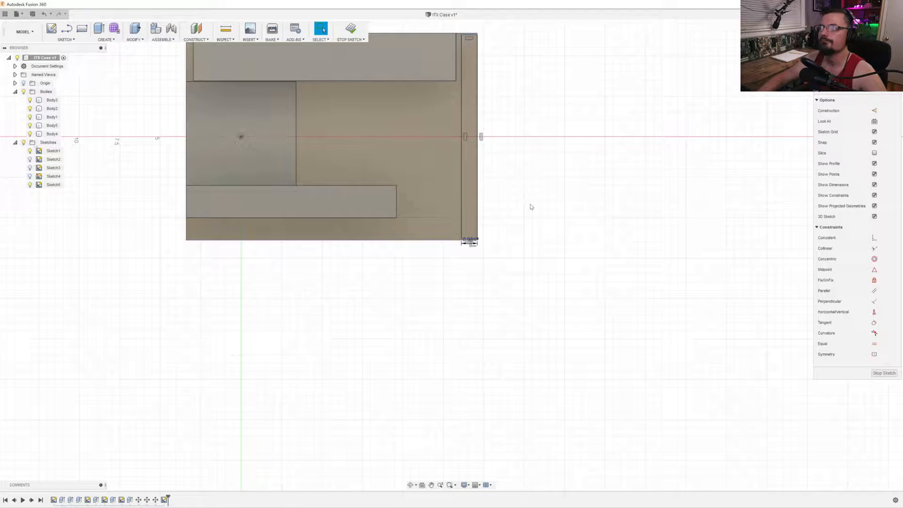
pyautogui.rightClick(470, 118)
pyautogui.click(491, 108)
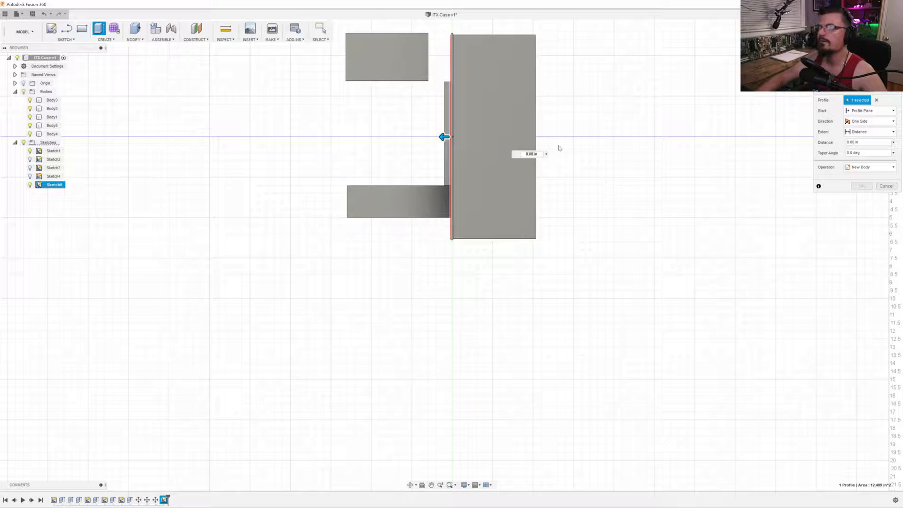
pyautogui.moveTo(444, 137); pyautogui.dragTo(347, 137)
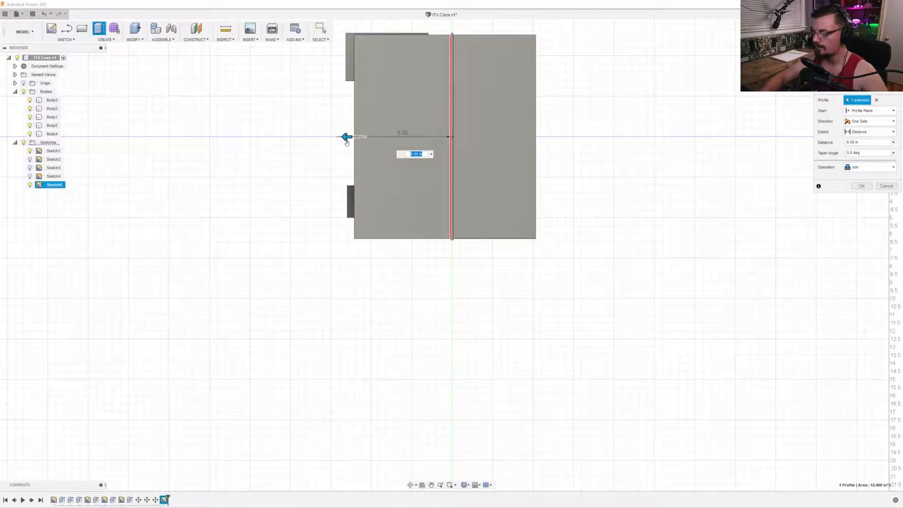
pyautogui.write('120')
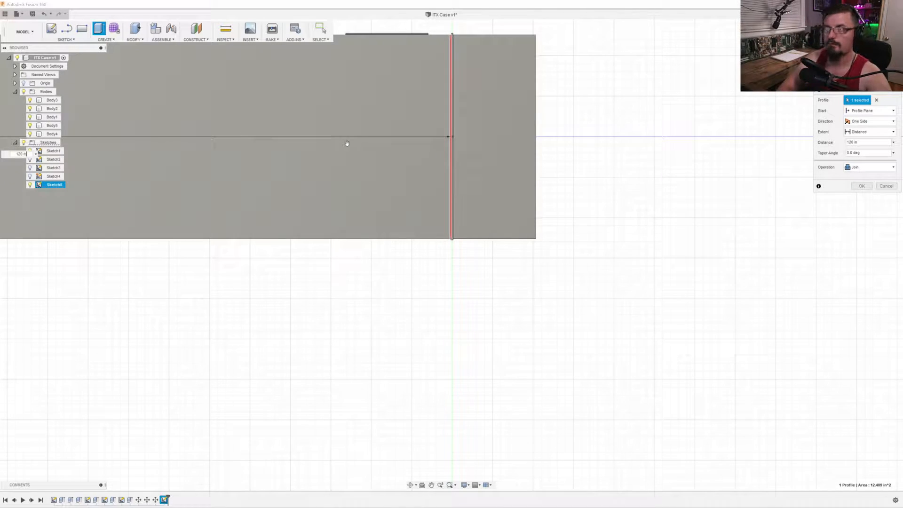
pyautogui.write(' mm')
pyautogui.press('Return')
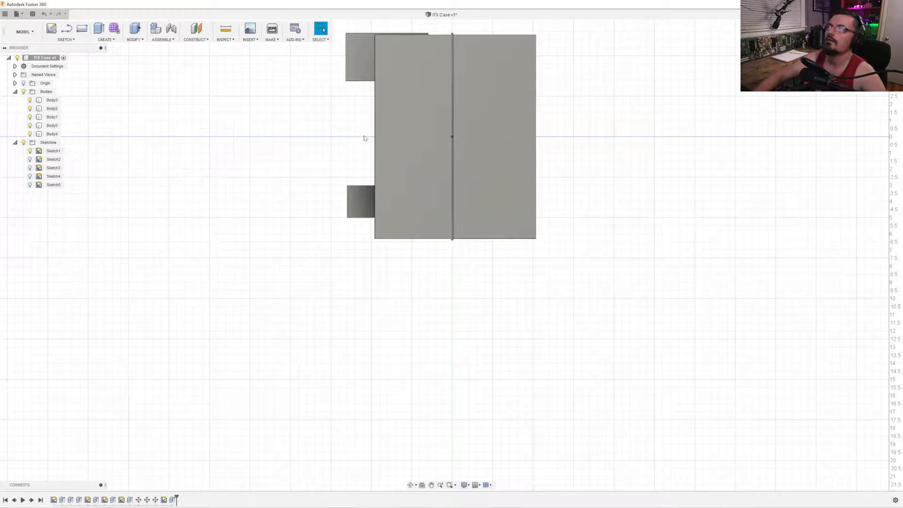
# Examine the fan block's fit beside the long blocks and the plate's end from the front and several tilted angles.
pyautogui.click(860, 49)
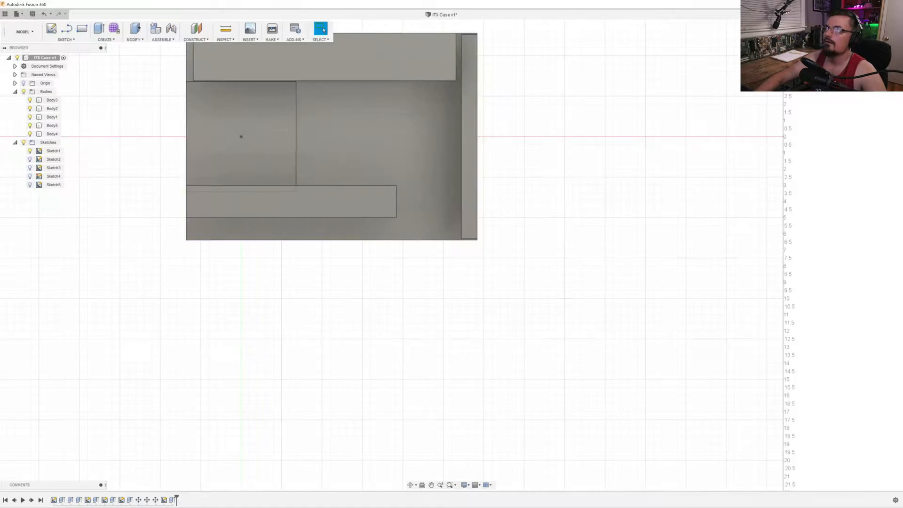
pyautogui.scroll(-1, 453, 108)
pyautogui.scroll(3, 454, 107)
pyautogui.moveTo(445, 96); pyautogui.dragTo(483, 194, button='middle')
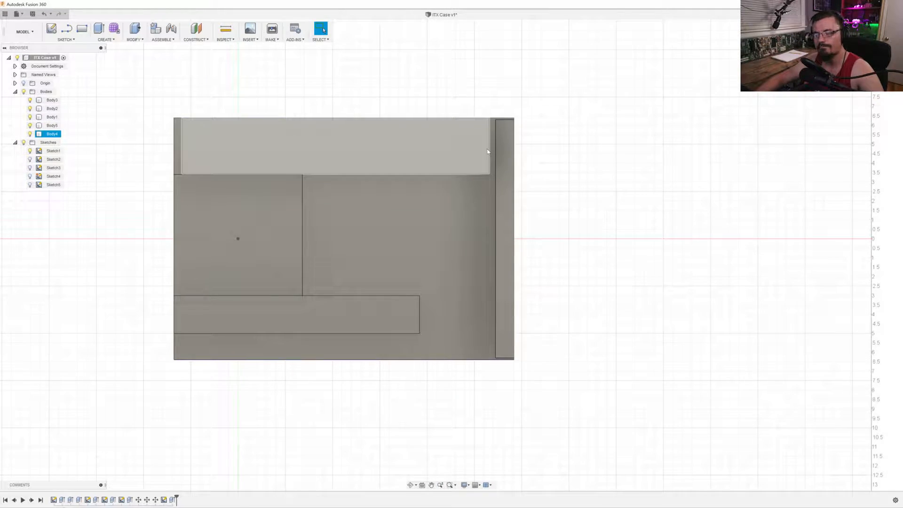
pyautogui.click(453, 196)
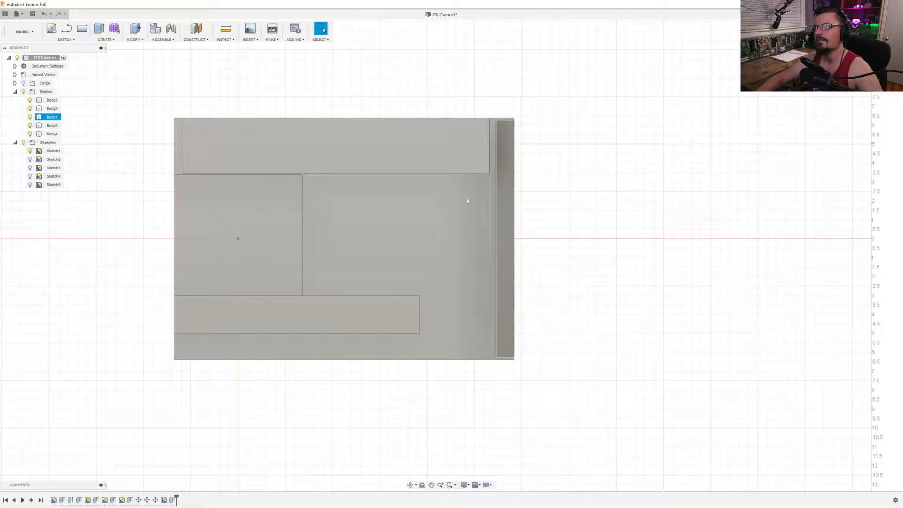
pyautogui.moveTo(476, 211)
pyautogui.keyDown('shift'); pyautogui.mouseDown(button='middle')
pyautogui.moveTo(463, 216)
pyautogui.moveTo(461, 203)
pyautogui.mouseUp(button='middle'); pyautogui.keyUp('shift')
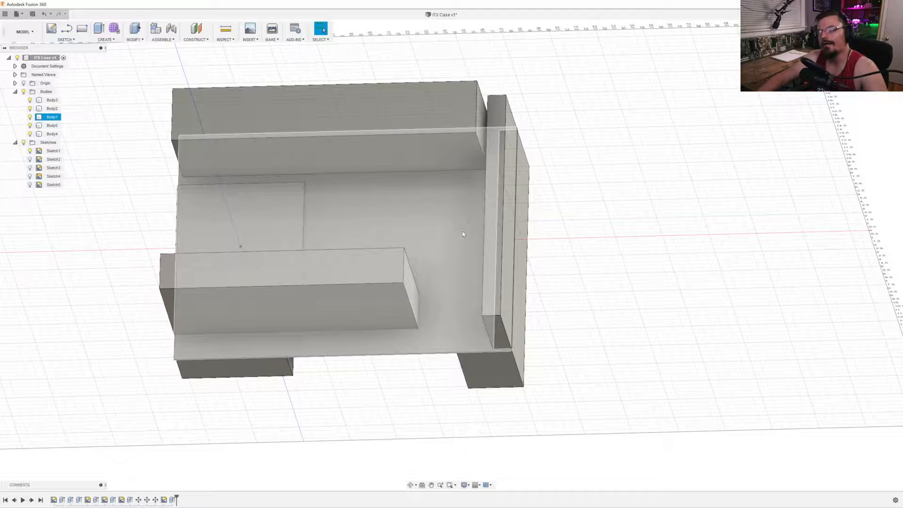
pyautogui.keyDown('shift'); pyautogui.moveTo(479, 226); pyautogui.dragTo(494, 308, button='middle'); pyautogui.keyUp('shift')
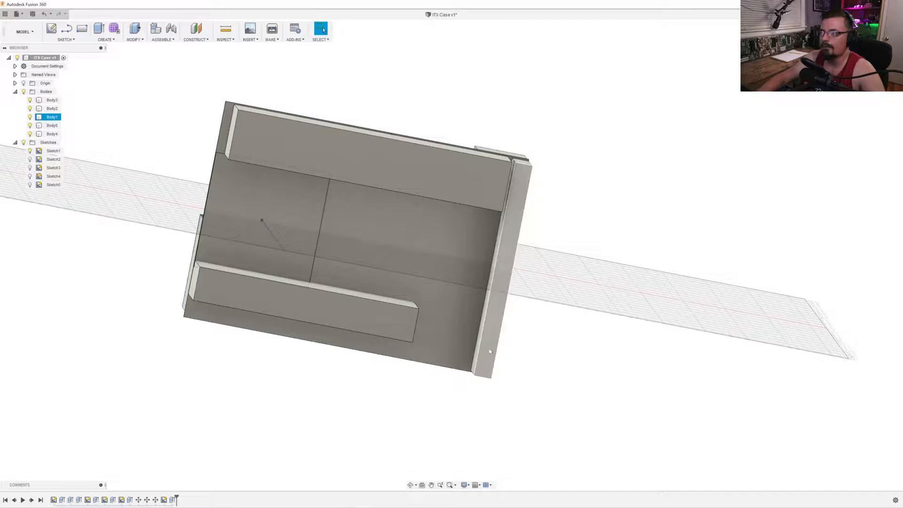
pyautogui.keyDown('shift'); pyautogui.moveTo(500, 278); pyautogui.dragTo(449, 240, button='middle'); pyautogui.keyUp('shift')
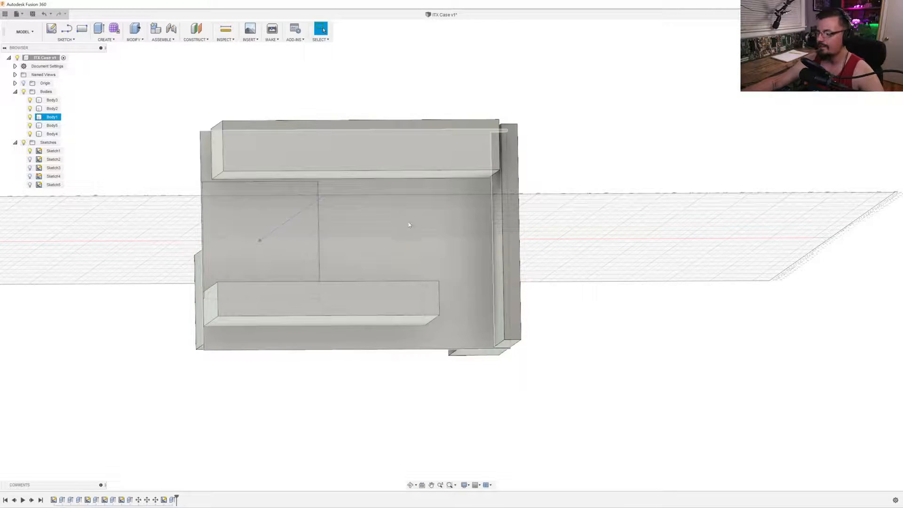
pyautogui.press('Escape')
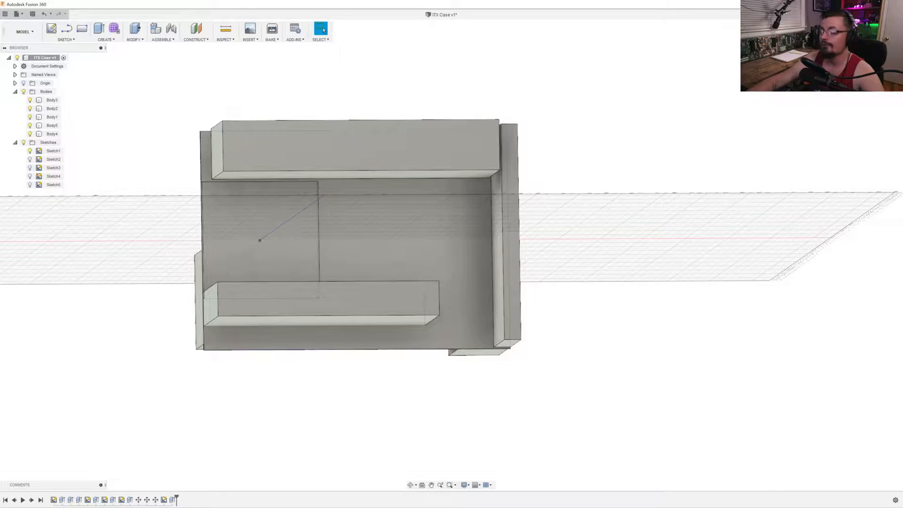
pyautogui.click(873, 55)
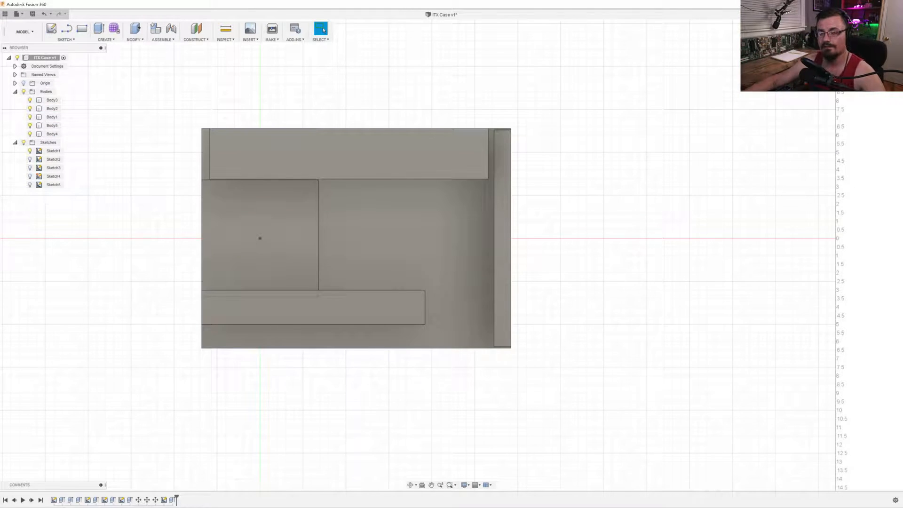
pyautogui.click(501, 147)
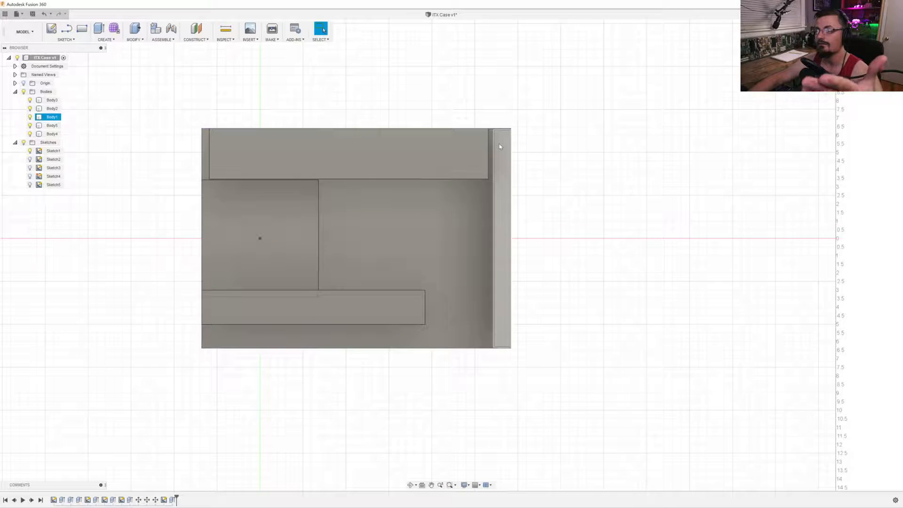
pyautogui.click(199, 168)
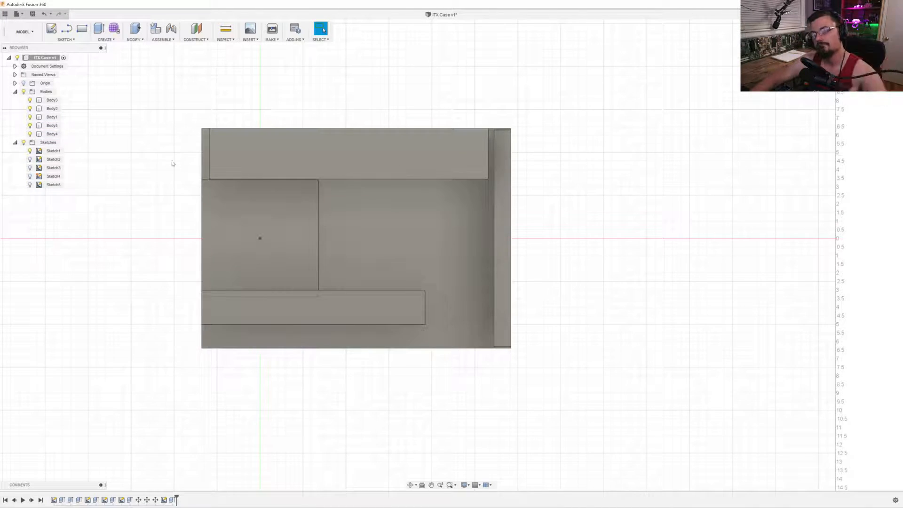
pyautogui.click(244, 229)
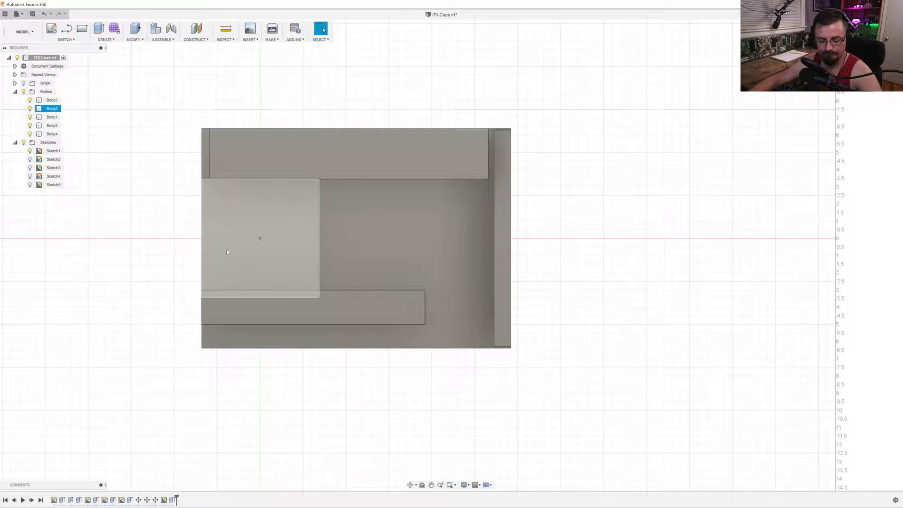
pyautogui.press('Escape')
pyautogui.moveTo(345, 270)
pyautogui.keyDown('shift'); pyautogui.mouseDown(button='middle')
pyautogui.moveTo(412, 276)
pyautogui.moveTo(335, 271)
pyautogui.mouseUp(button='middle'); pyautogui.keyUp('shift')
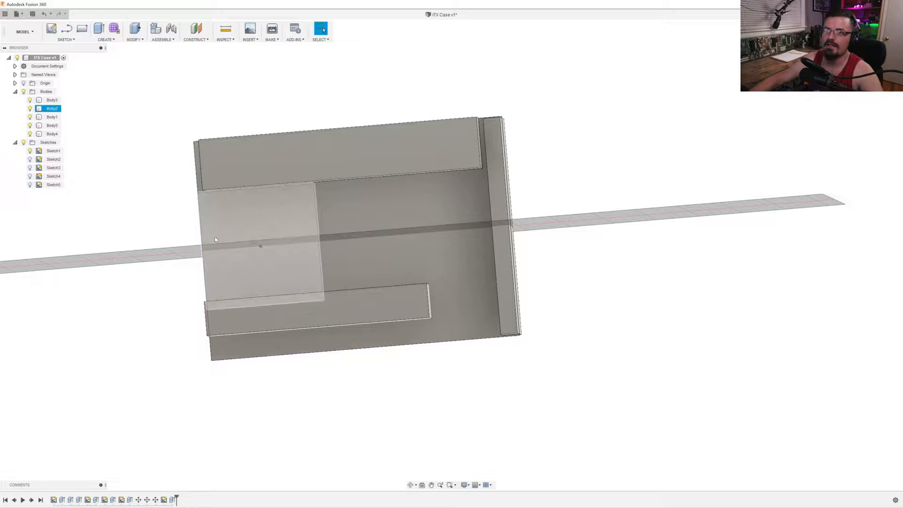
pyautogui.keyDown('shift'); pyautogui.moveTo(315, 198); pyautogui.dragTo(246, 213, button='middle'); pyautogui.keyUp('shift')
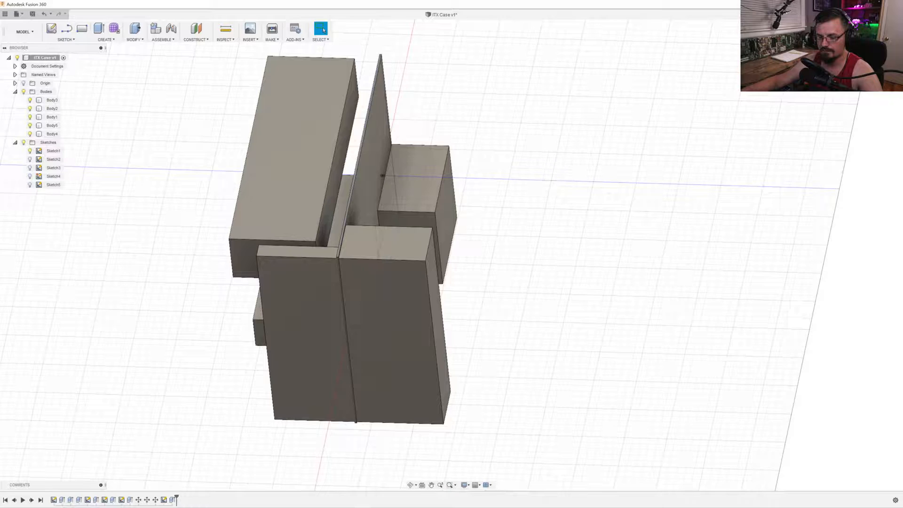
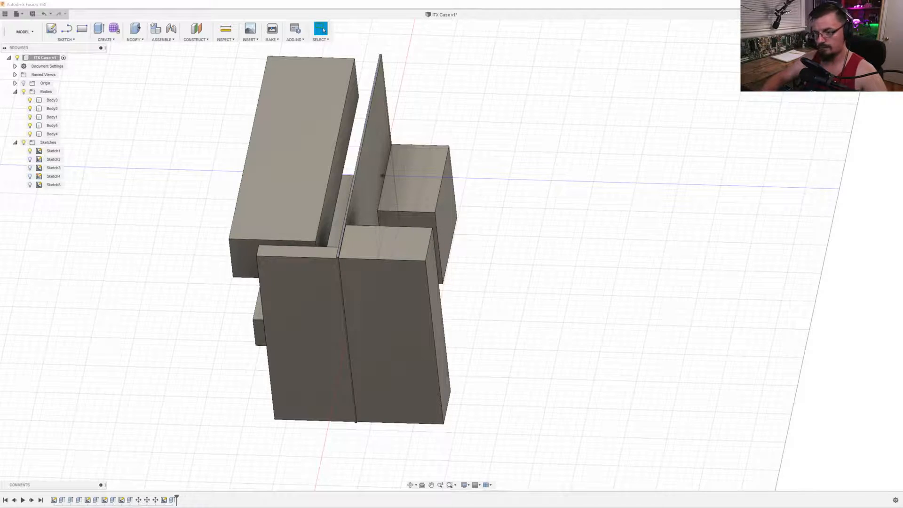
# Edit the fan block's extrusion so that its operation is New Body instead of Join.
pyautogui.click(276, 264)
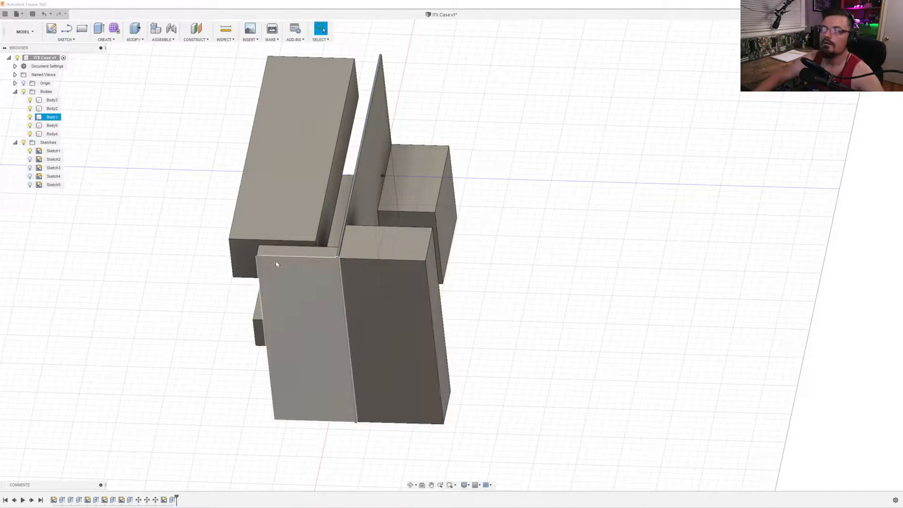
pyautogui.click(224, 407)
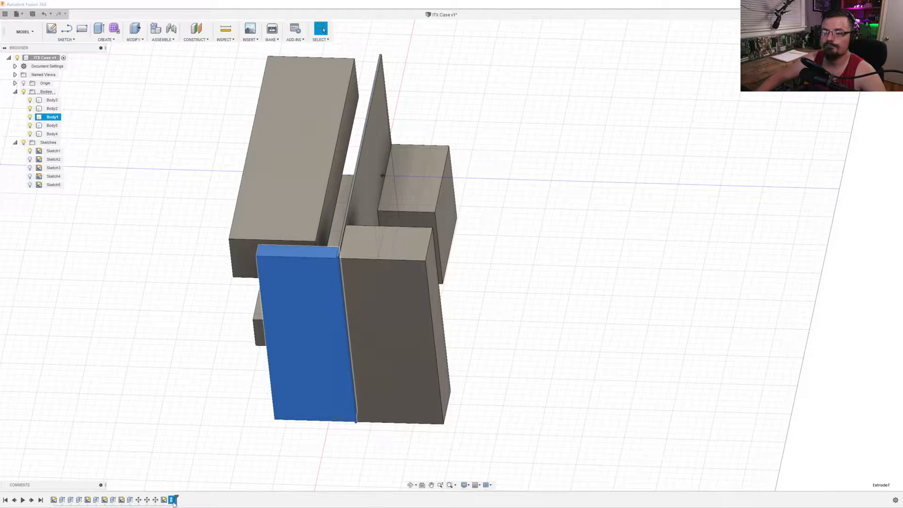
pyautogui.press('e')
pyautogui.click(870, 167)
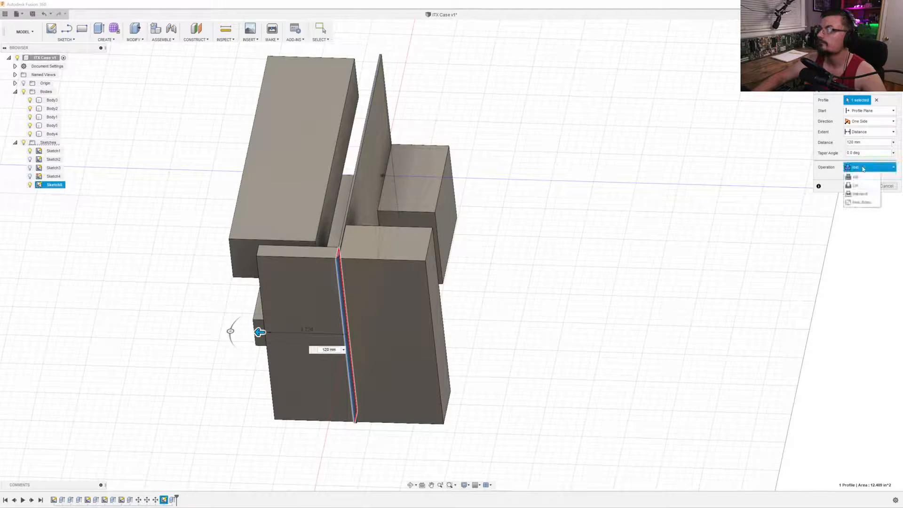
pyautogui.click(860, 200)
pyautogui.click(862, 186)
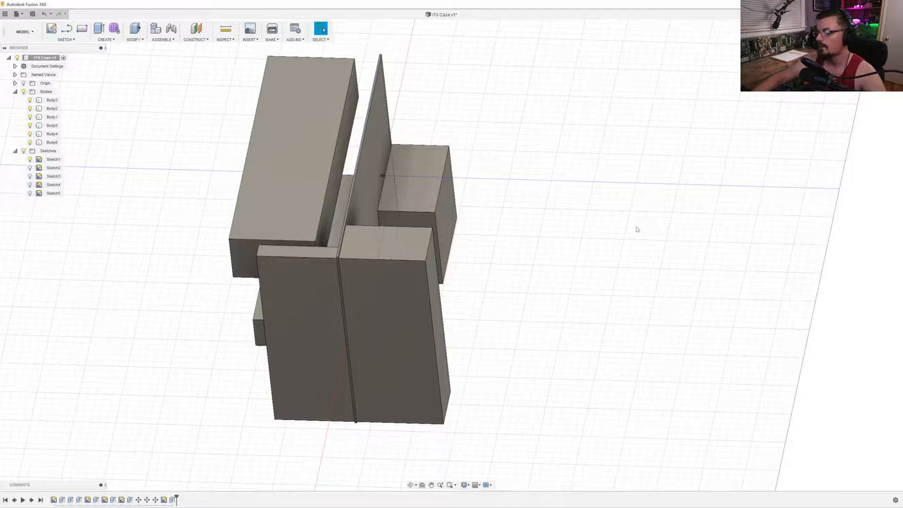
# Move the fan block 28.9 mm away from the plate along the Z direction.
pyautogui.rightClick(52, 142)
pyautogui.click(68, 150)
pyautogui.click(873, 52)
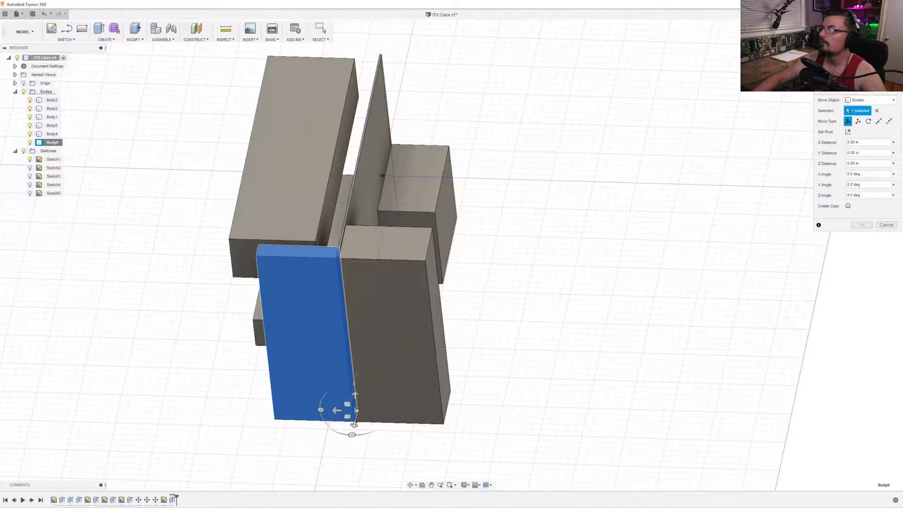
pyautogui.moveTo(347, 343); pyautogui.dragTo(330, 342)
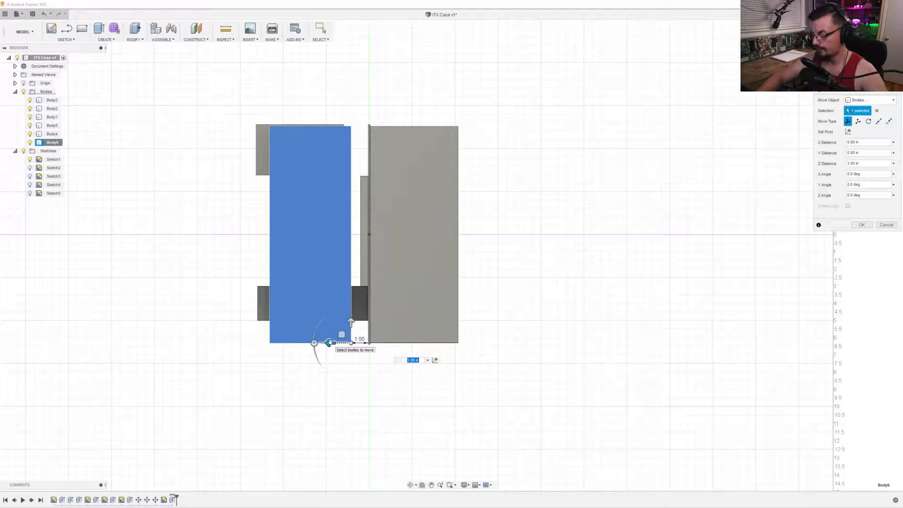
pyautogui.write('20.9 mm')
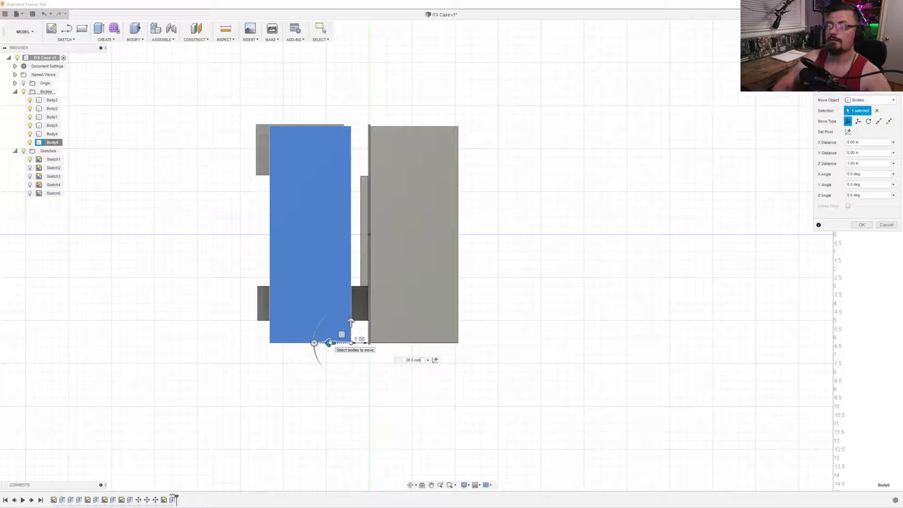
pyautogui.press('Return')
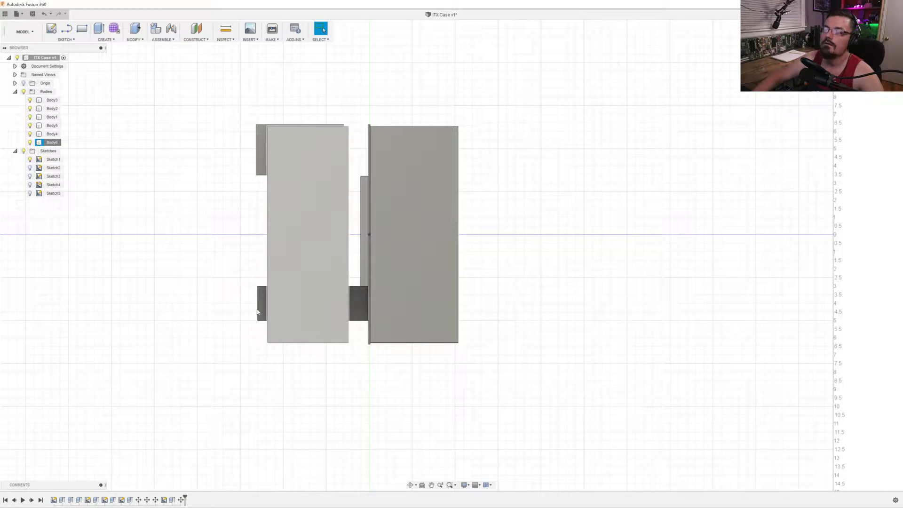
# Measure the overall distance between the outer lower corners of the fan block and the block on the plate's opposite side.
pyautogui.moveTo(223, 317)
pyautogui.keyDown('shift'); pyautogui.mouseDown(button='middle')
pyautogui.moveTo(347, 319)
pyautogui.moveTo(216, 315)
pyautogui.moveTo(221, 308)
pyautogui.moveTo(163, 318)
pyautogui.moveTo(221, 316)
pyautogui.mouseUp(button='middle'); pyautogui.keyUp('shift')
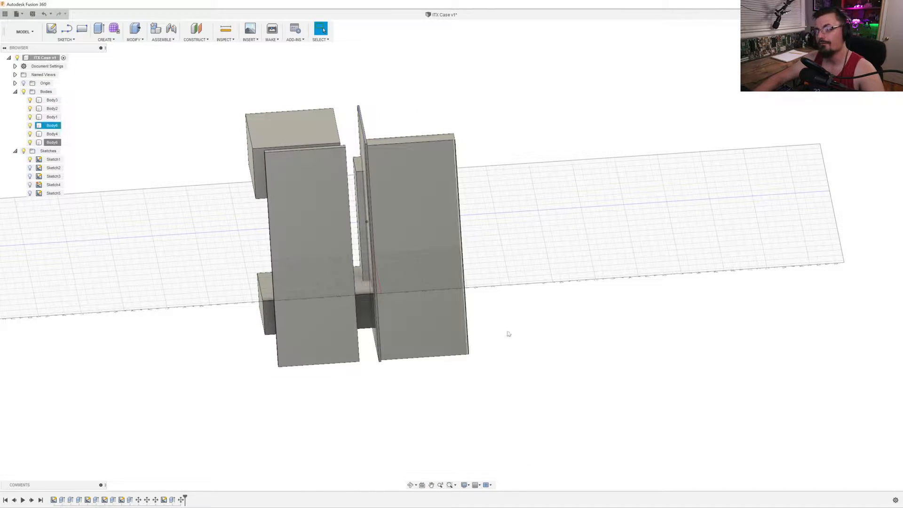
pyautogui.click(226, 30)
pyautogui.scroll(-3, 359, 366)
pyautogui.scroll(6, 447, 350)
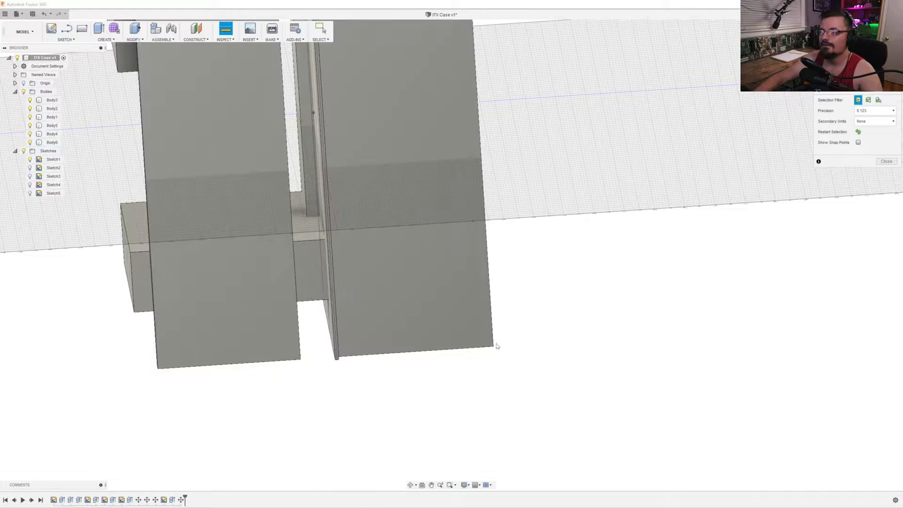
pyautogui.click(493, 347)
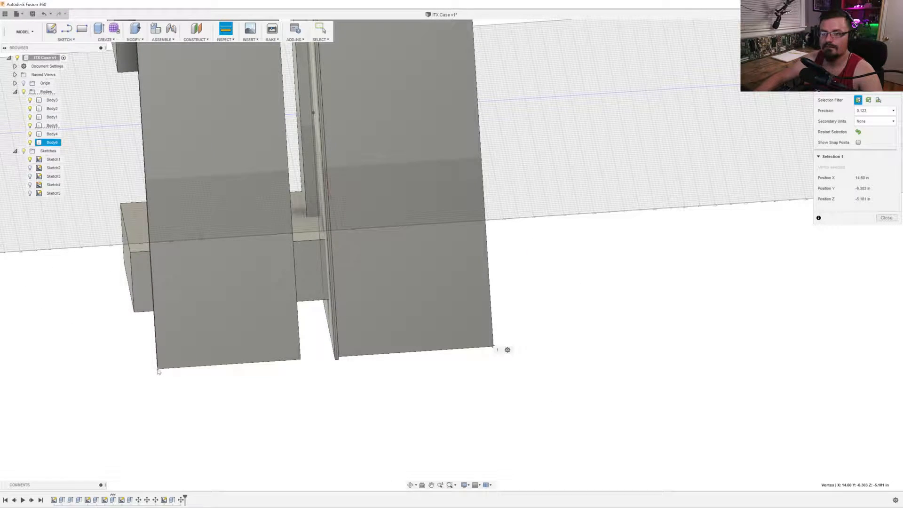
pyautogui.click(158, 370)
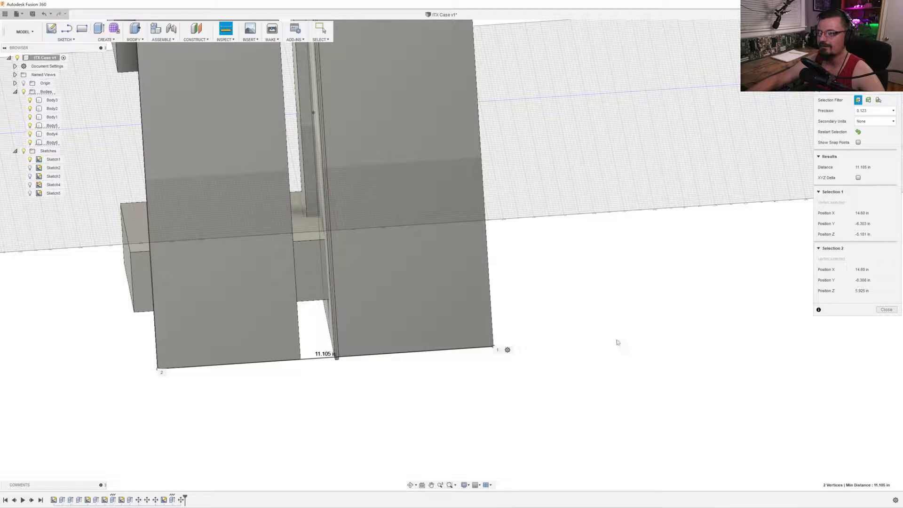
pyautogui.click(885, 309)
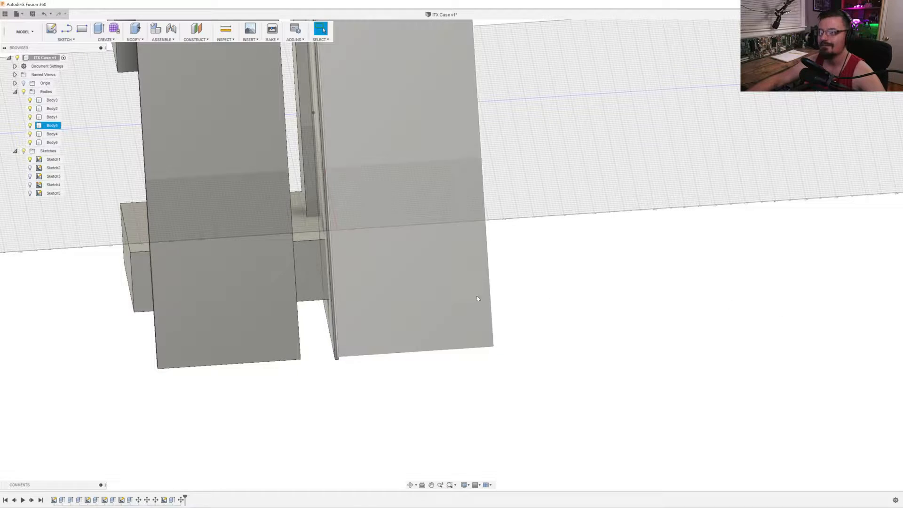
pyautogui.moveTo(259, 389)
pyautogui.keyDown('shift'); pyautogui.mouseDown(button='middle')
pyautogui.moveTo(238, 306)
pyautogui.moveTo(292, 387)
pyautogui.moveTo(518, 282)
pyautogui.moveTo(486, 240)
pyautogui.moveTo(359, 215)
pyautogui.moveTo(430, 204)
pyautogui.moveTo(440, 206)
pyautogui.moveTo(423, 206)
pyautogui.moveTo(414, 226)
pyautogui.moveTo(317, 238)
pyautogui.moveTo(389, 229)
pyautogui.moveTo(488, 234)
pyautogui.mouseUp(button='middle'); pyautogui.keyUp('shift')
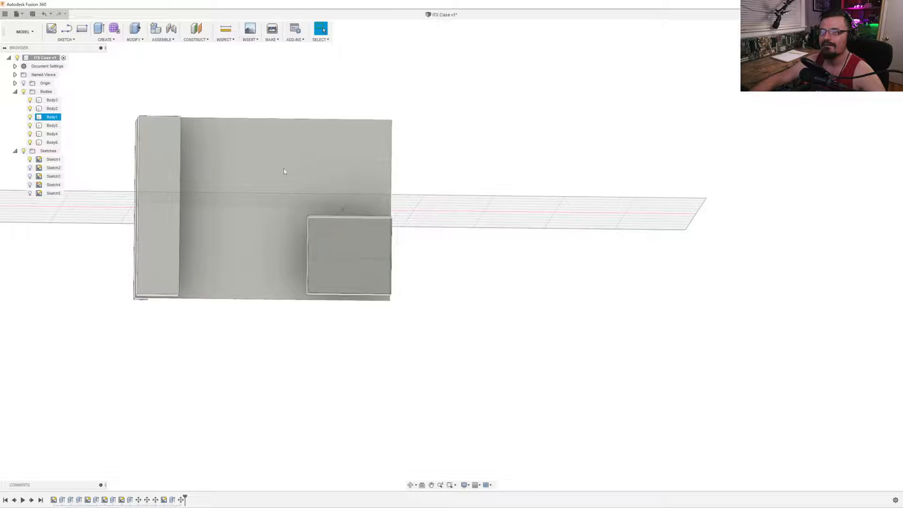
pyautogui.keyDown('shift'); pyautogui.moveTo(284, 171); pyautogui.dragTo(229, 249, button='middle'); pyautogui.keyUp('shift')
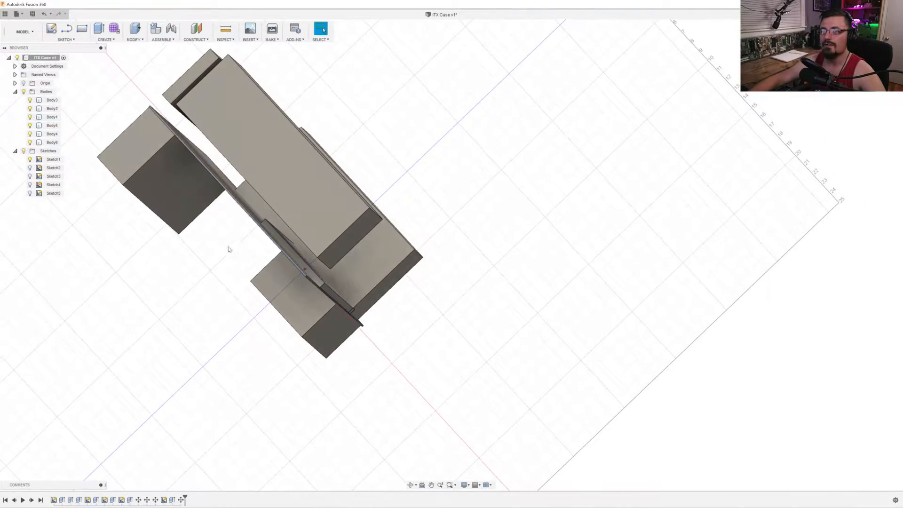
pyautogui.keyDown('shift'); pyautogui.moveTo(254, 198); pyautogui.dragTo(269, 130, button='middle'); pyautogui.keyUp('shift')
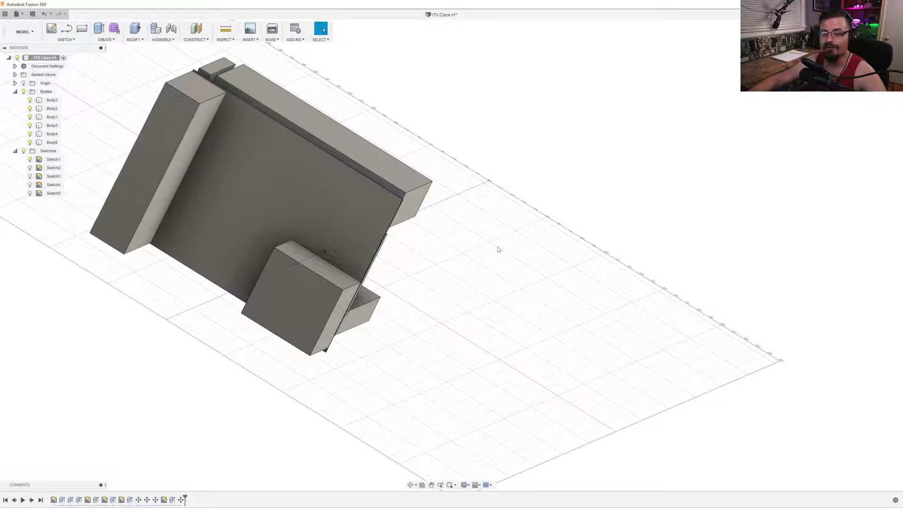
# Examine the component block layout from several tilted angles and square on, focusing on the gap between the fan block and the plate.
pyautogui.keyDown('shift'); pyautogui.moveTo(285, 260); pyautogui.dragTo(401, 276, button='middle'); pyautogui.keyUp('shift')
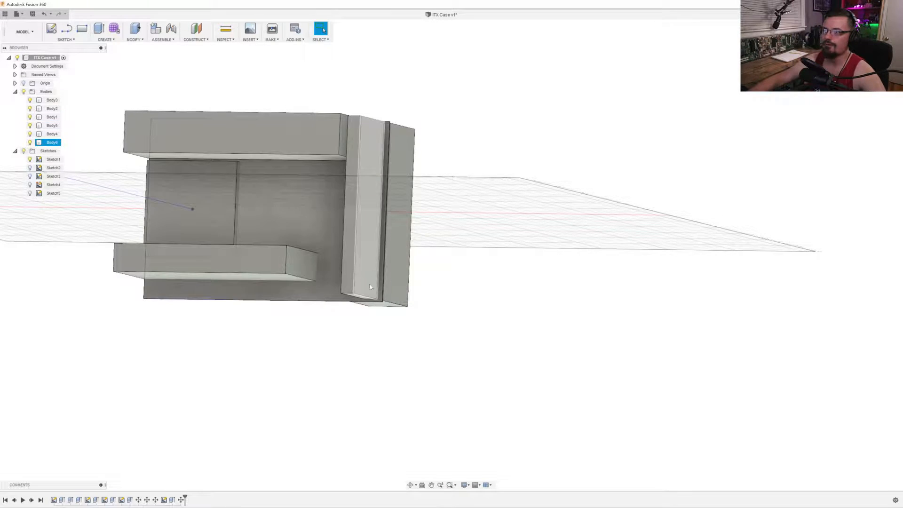
pyautogui.press('Escape')
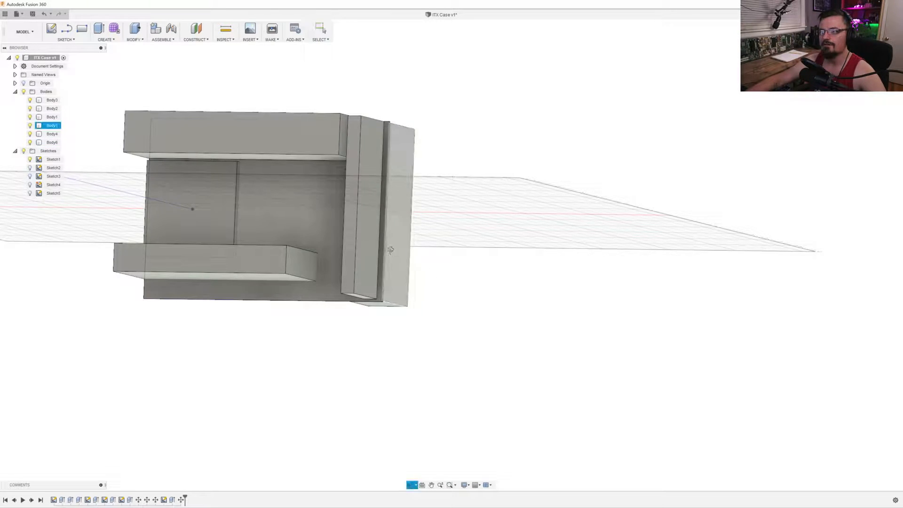
pyautogui.moveTo(387, 250)
pyautogui.keyDown('shift'); pyautogui.mouseDown(button='middle')
pyautogui.moveTo(422, 244)
pyautogui.moveTo(411, 203)
pyautogui.mouseUp(button='middle'); pyautogui.keyUp('shift')
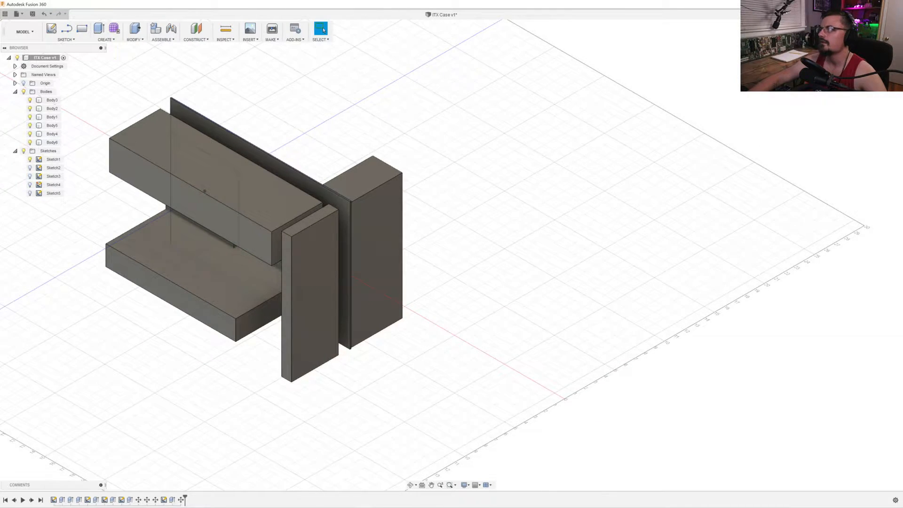
pyautogui.click(875, 56)
pyautogui.moveTo(500, 220); pyautogui.dragTo(691, 244, button='middle')
pyautogui.click(519, 264)
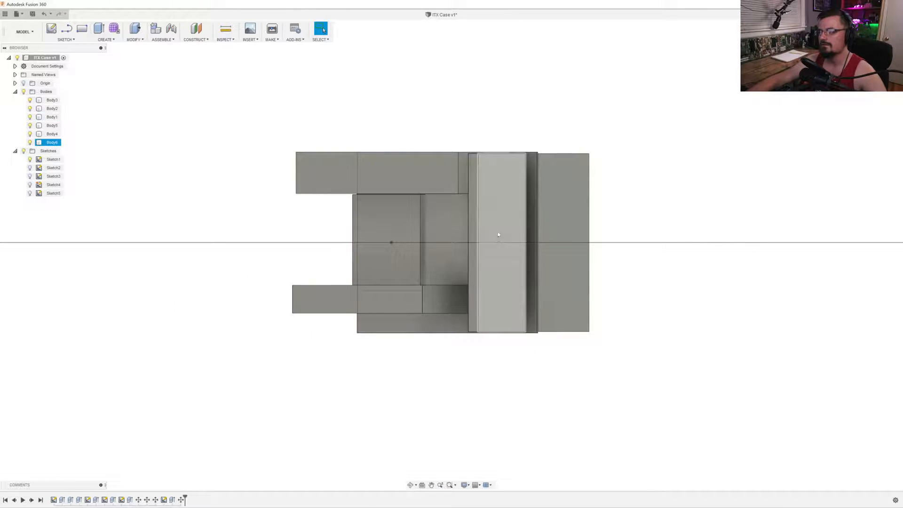
pyautogui.click(401, 240)
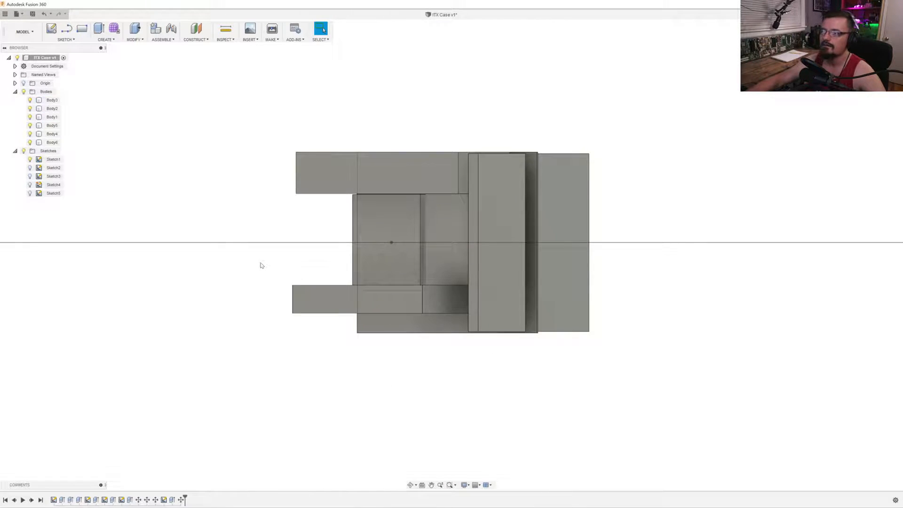
# Save the design as a new version with the description "User Saved".
pyautogui.moveTo(267, 265)
pyautogui.keyDown('shift'); pyautogui.mouseDown(button='middle')
pyautogui.moveTo(262, 256)
pyautogui.moveTo(274, 252)
pyautogui.moveTo(352, 256)
pyautogui.moveTo(234, 242)
pyautogui.moveTo(236, 254)
pyautogui.moveTo(220, 252)
pyautogui.moveTo(321, 259)
pyautogui.mouseUp(button='middle'); pyautogui.keyUp('shift')
pyautogui.hotkey('ctrl', 's')
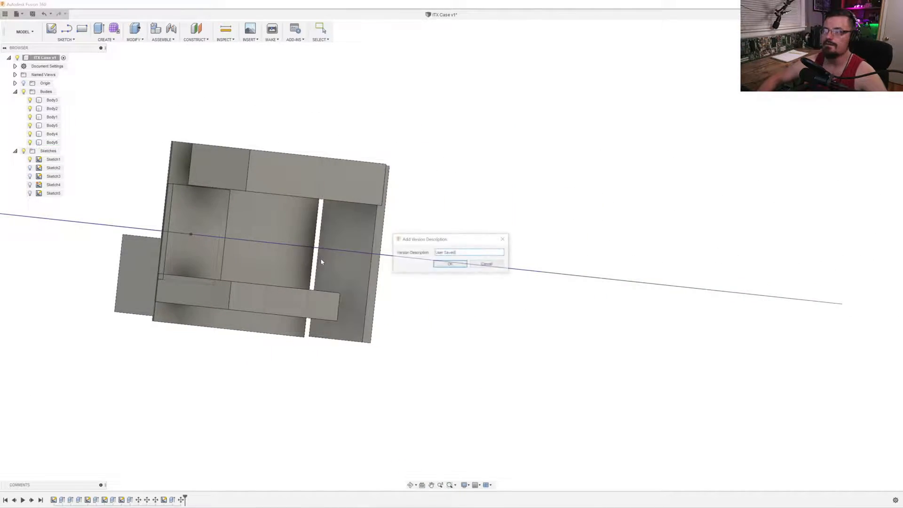
pyautogui.press('Return')
pyautogui.click(321, 259)
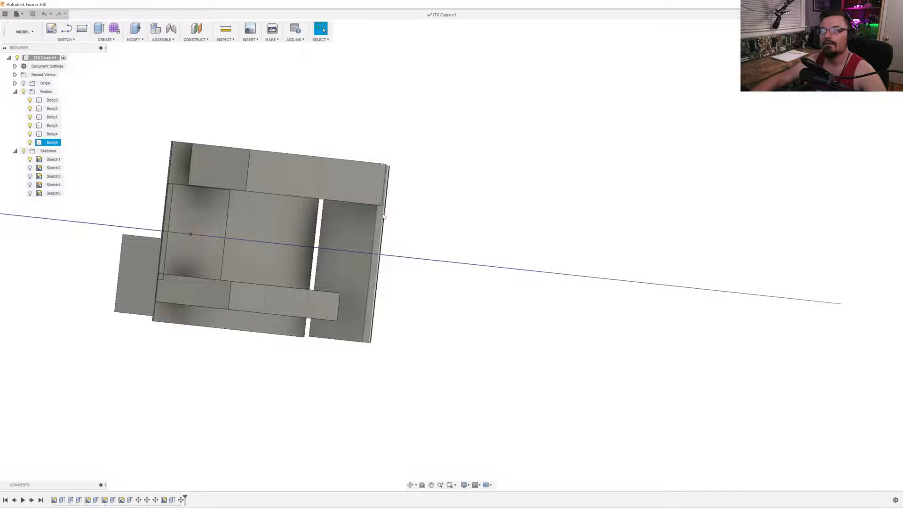
# Examine the layout's end profile, the plate's back and its front, comparing how far the blocks extend on each side.
pyautogui.keyDown('shift'); pyautogui.moveTo(325, 230); pyautogui.dragTo(402, 221, button='middle'); pyautogui.keyUp('shift')
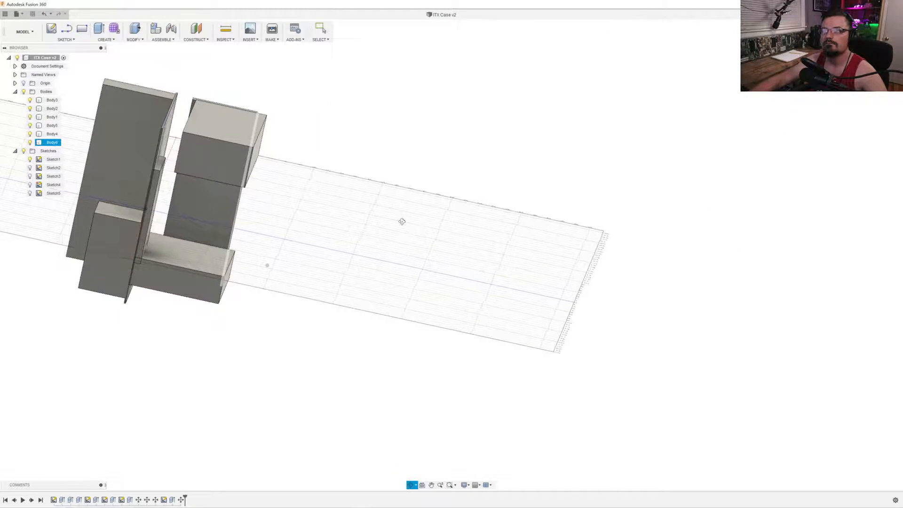
pyautogui.click(871, 49)
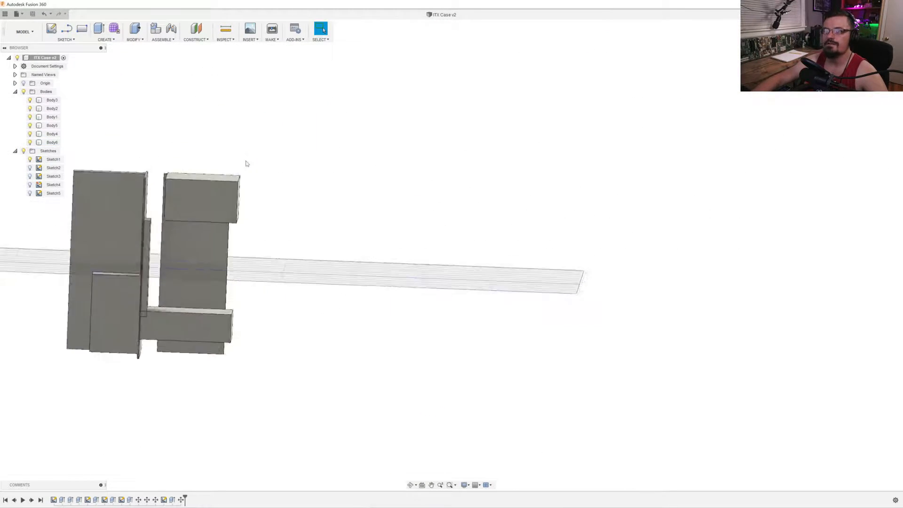
pyautogui.moveTo(248, 260); pyautogui.dragTo(421, 278, button='middle')
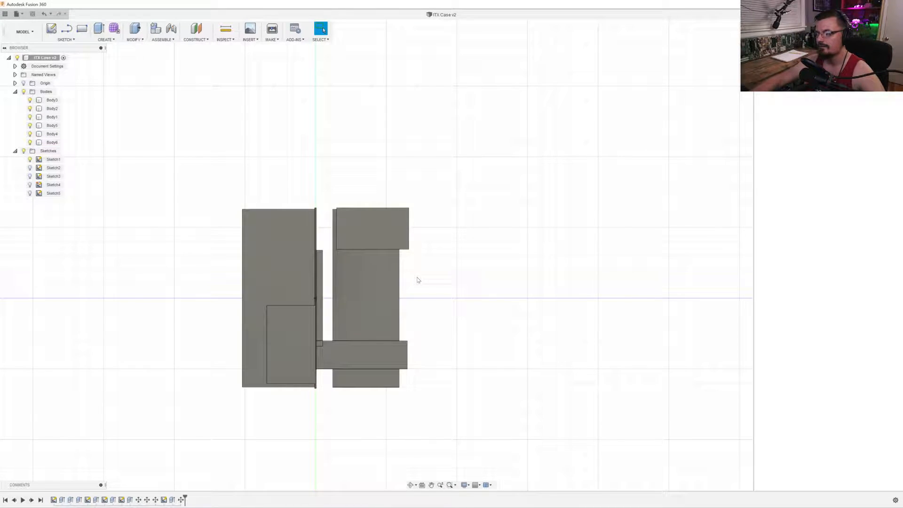
pyautogui.keyDown('shift'); pyautogui.moveTo(446, 277); pyautogui.dragTo(686, 256, button='middle'); pyautogui.keyUp('shift')
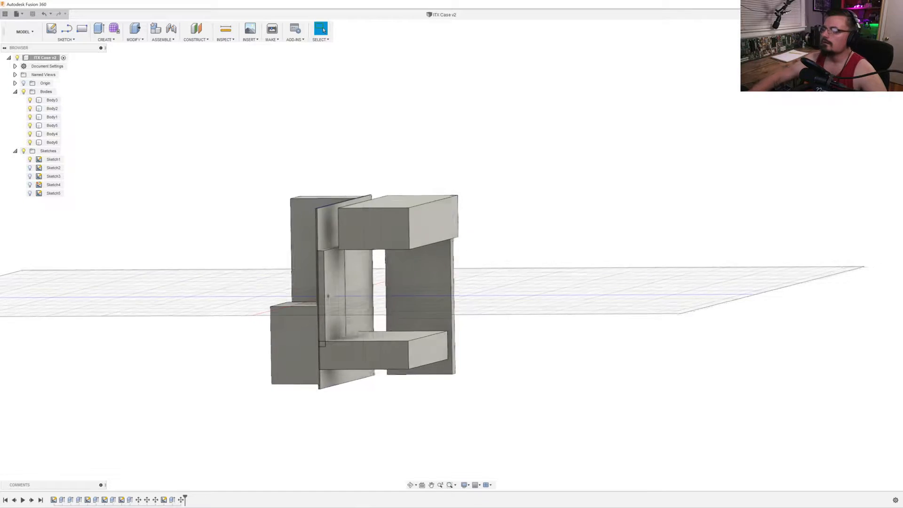
pyautogui.scroll(4, 131, 248)
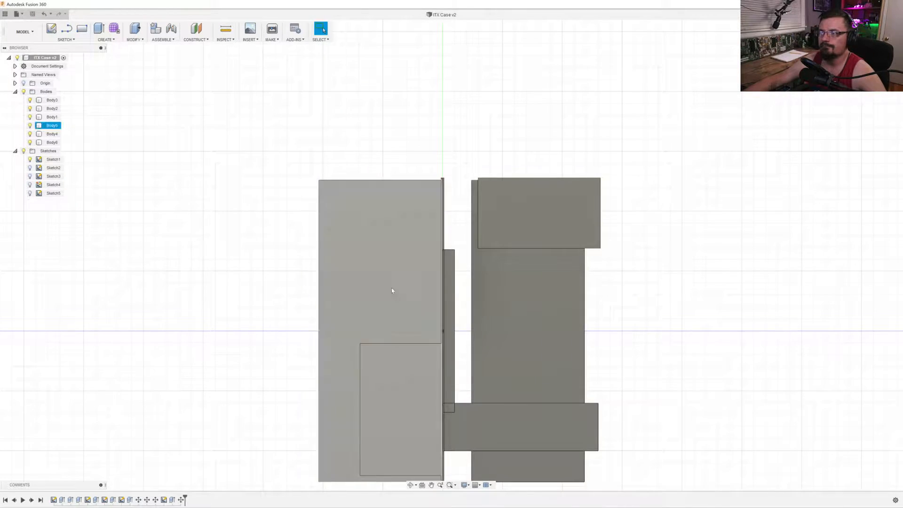
pyautogui.moveTo(548, 333); pyautogui.dragTo(537, 229, button='middle')
pyautogui.moveTo(655, 264)
pyautogui.keyDown('shift'); pyautogui.mouseDown(button='middle')
pyautogui.moveTo(638, 247)
pyautogui.moveTo(690, 246)
pyautogui.moveTo(670, 259)
pyautogui.mouseUp(button='middle'); pyautogui.keyUp('shift')
pyautogui.click(456, 309)
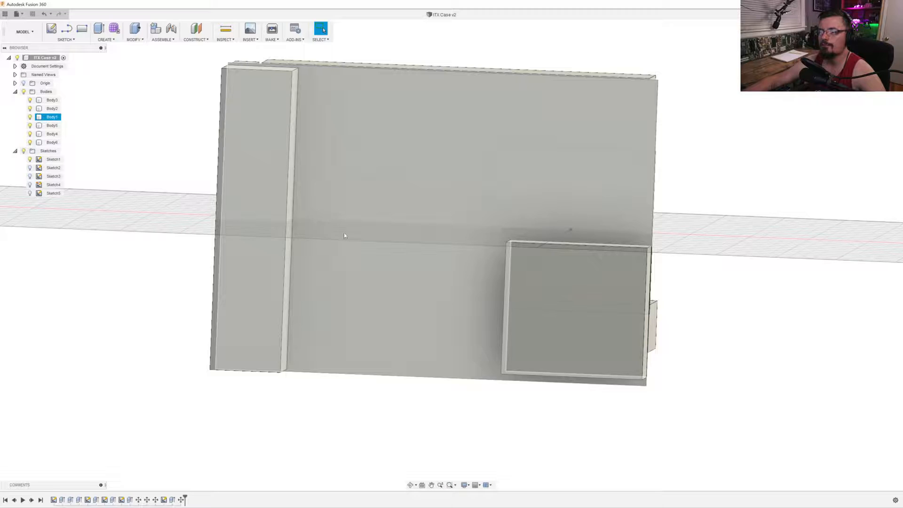
pyautogui.keyDown('shift'); pyautogui.moveTo(153, 265); pyautogui.dragTo(216, 237, button='middle'); pyautogui.keyUp('shift')
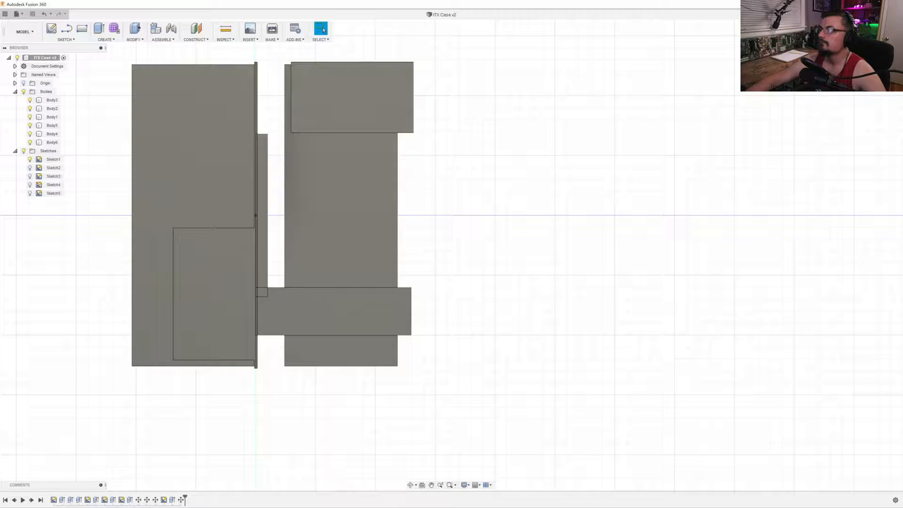
pyautogui.click(890, 51)
pyautogui.moveTo(757, 184); pyautogui.dragTo(487, 188, button='middle')
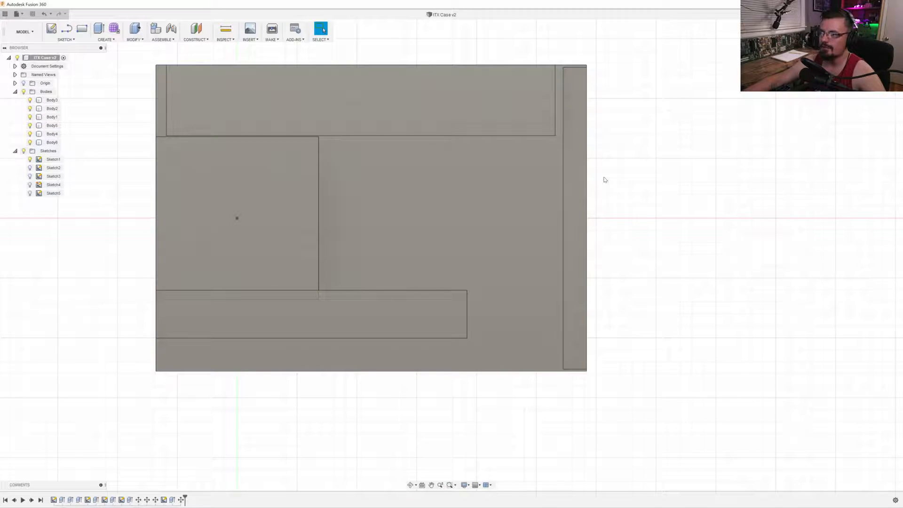
# Examine the tall block and smaller box behind the plate, and the fan block's spacing from the plate at the far end.
pyautogui.keyDown('shift'); pyautogui.moveTo(411, 198); pyautogui.dragTo(342, 292, button='middle'); pyautogui.keyUp('shift')
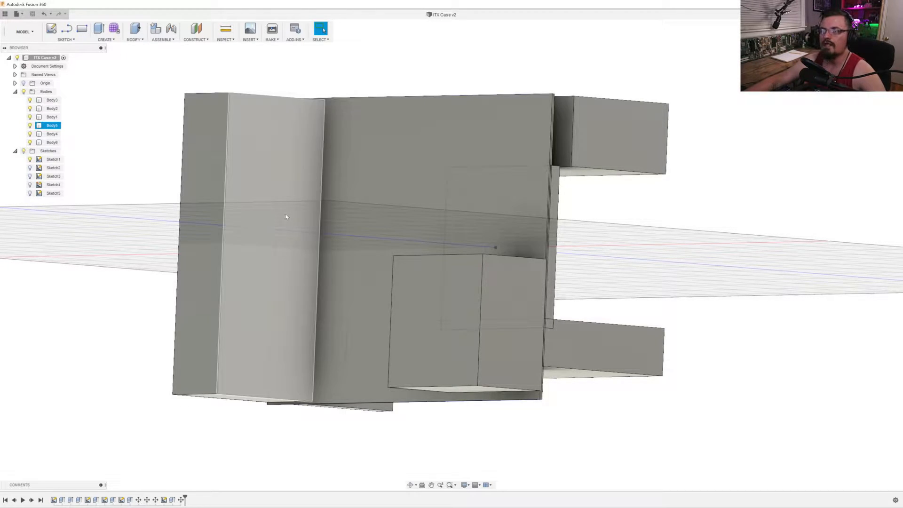
pyautogui.click(873, 62)
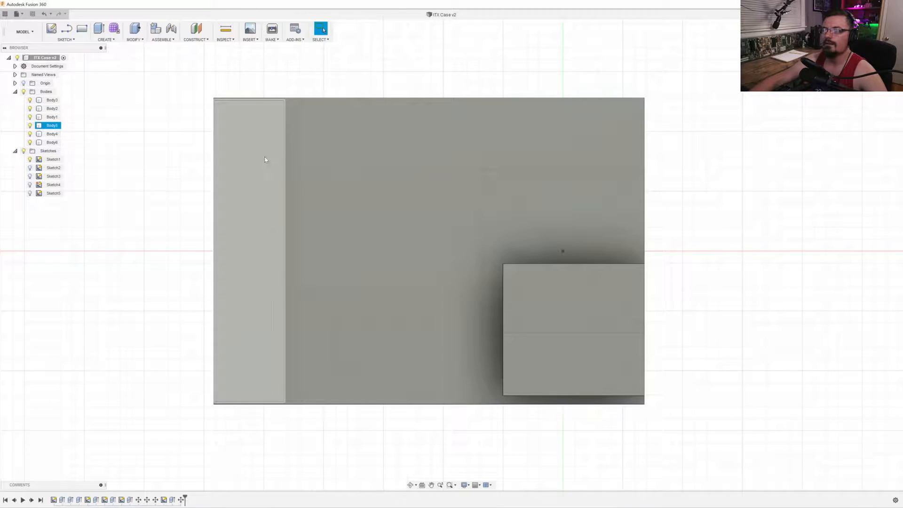
pyautogui.keyDown('shift'); pyautogui.moveTo(265, 159); pyautogui.dragTo(209, 88, button='middle'); pyautogui.keyUp('shift')
pyautogui.click(709, 109)
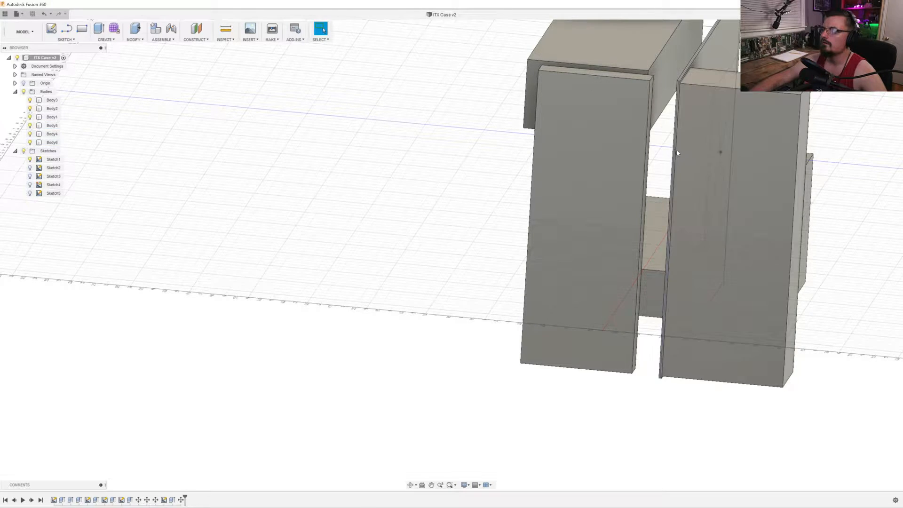
pyautogui.click(827, 194)
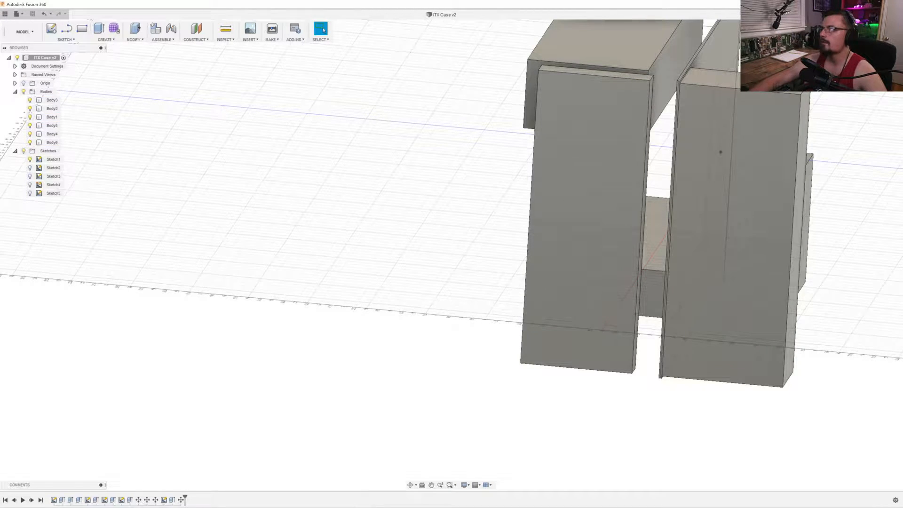
pyautogui.click(872, 50)
pyautogui.click(890, 51)
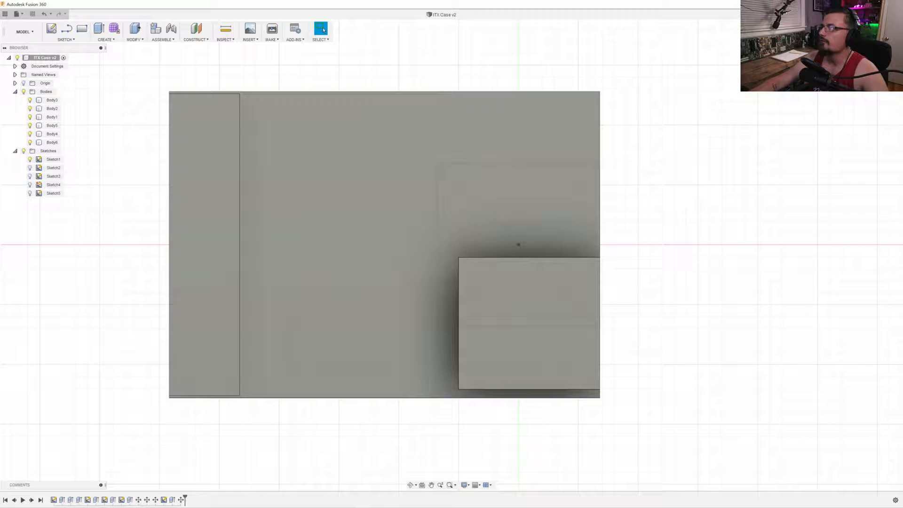
pyautogui.click(850, 51)
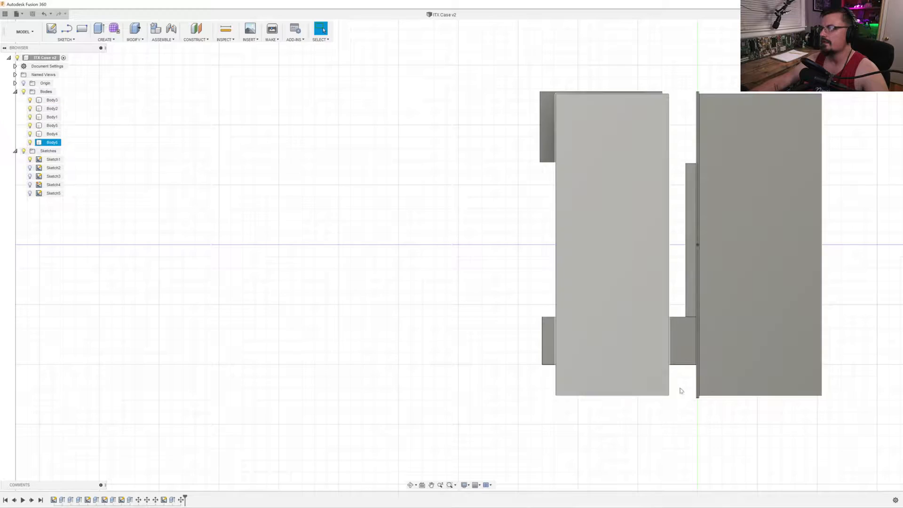
# Examine the open space around the two horizontal blocks, the plate and the fan block from opposite ends and tilted angles.
pyautogui.keyDown('shift'); pyautogui.moveTo(499, 208); pyautogui.dragTo(607, 218, button='middle'); pyautogui.keyUp('shift')
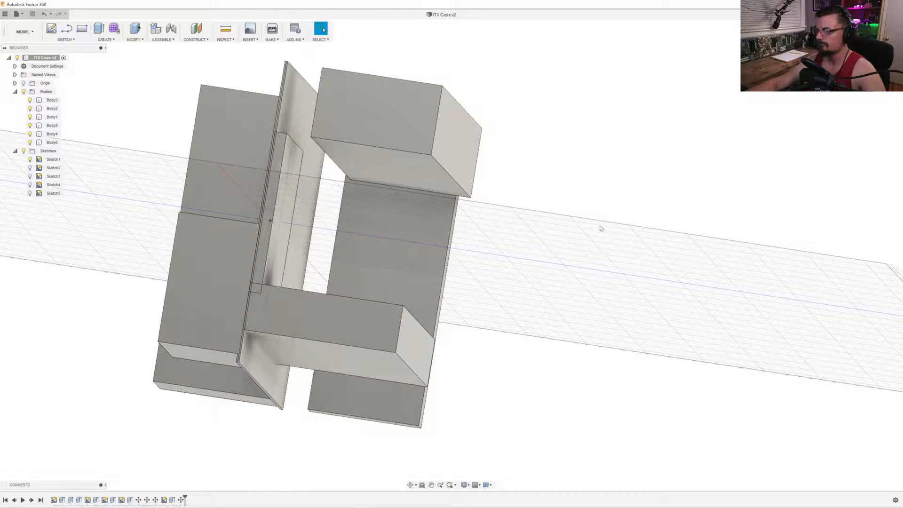
pyautogui.keyDown('shift'); pyautogui.moveTo(577, 170); pyautogui.dragTo(470, 169, button='middle'); pyautogui.keyUp('shift')
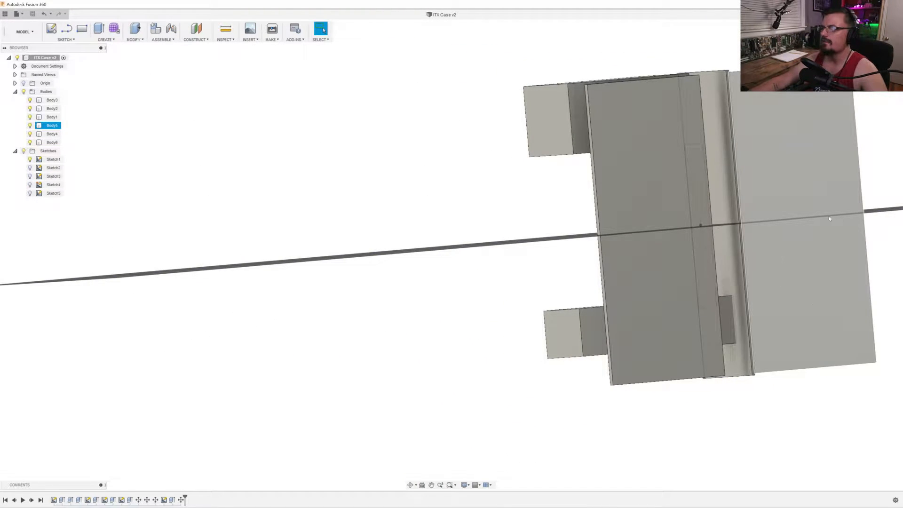
pyautogui.keyDown('shift'); pyautogui.moveTo(508, 217); pyautogui.dragTo(616, 218, button='middle'); pyautogui.keyUp('shift')
pyautogui.scroll(-1, 616, 218)
pyautogui.moveTo(583, 247); pyautogui.dragTo(528, 375, button='middle')
pyautogui.scroll(-2, 423, 353)
pyautogui.scroll(-2, 366, 328)
pyautogui.scroll(2, 366, 328)
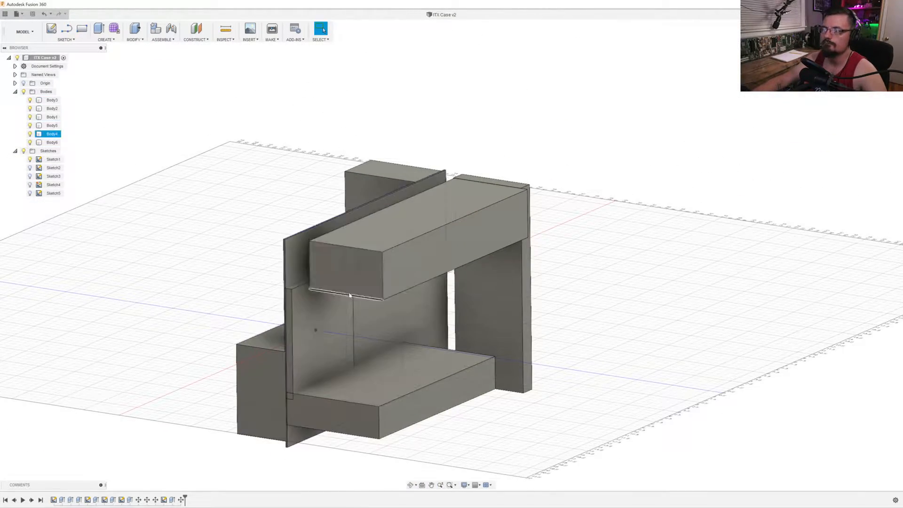
pyautogui.keyDown('shift'); pyautogui.moveTo(144, 242); pyautogui.dragTo(52, 253, button='middle'); pyautogui.keyUp('shift')
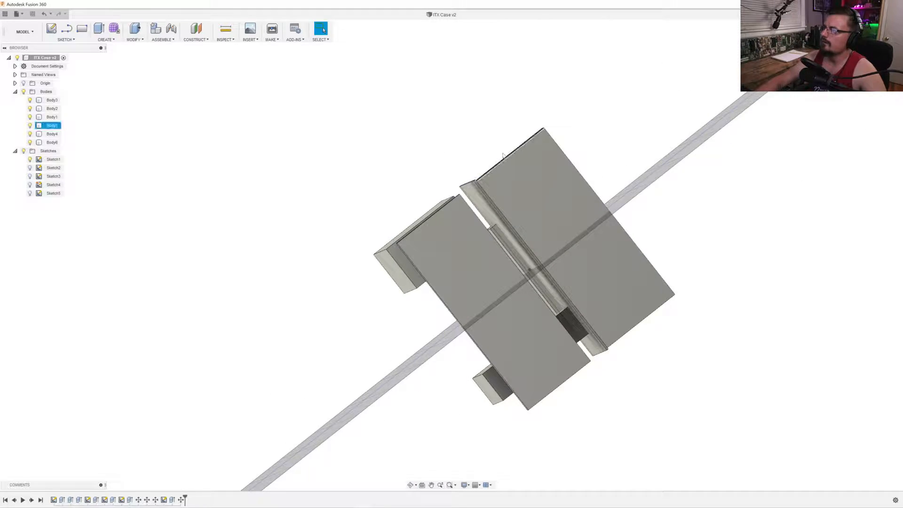
pyautogui.keyDown('shift'); pyautogui.moveTo(311, 381); pyautogui.dragTo(355, 429, button='middle'); pyautogui.keyUp('shift')
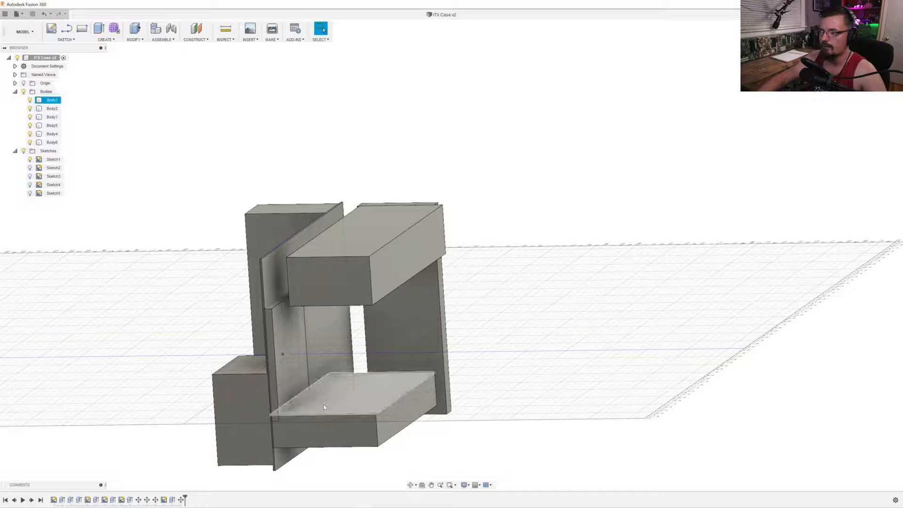
# Examine the free area on the plate's back between the smaller box and the tall block from several angles.
pyautogui.click(256, 378)
pyautogui.moveTo(254, 380); pyautogui.dragTo(331, 352, button='middle')
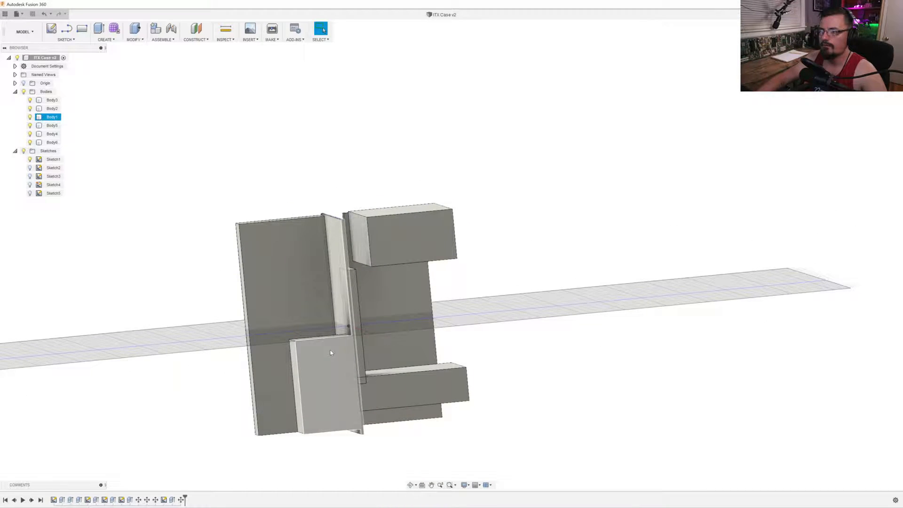
pyautogui.press('Escape')
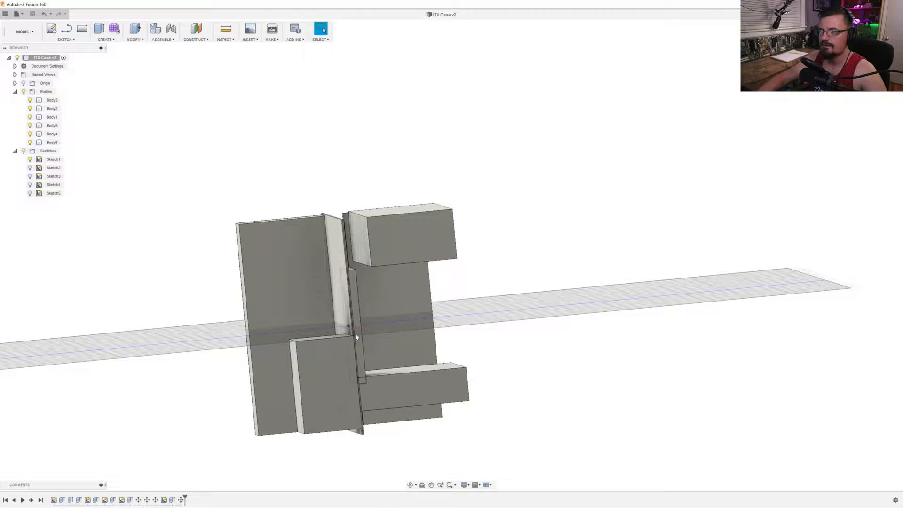
pyautogui.click(356, 336)
pyautogui.click(287, 375)
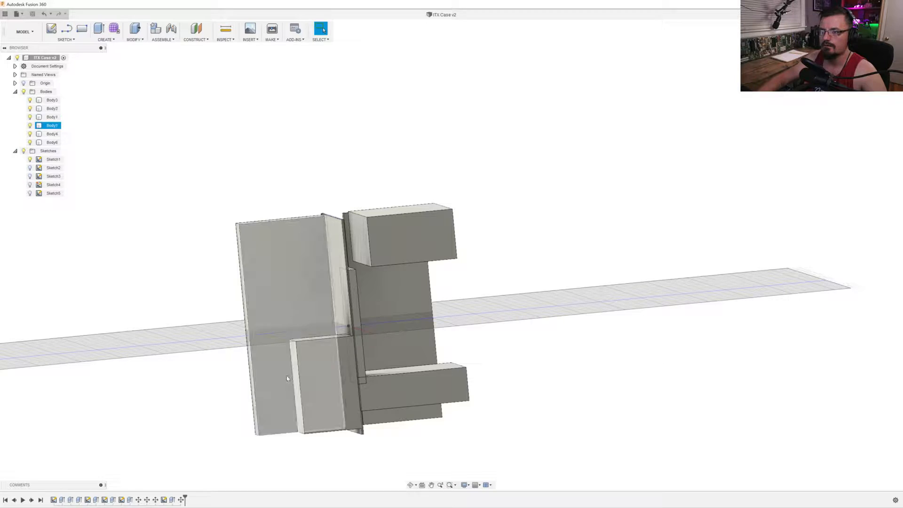
pyautogui.keyDown('shift'); pyautogui.moveTo(286, 375); pyautogui.dragTo(351, 366, button='middle'); pyautogui.keyUp('shift')
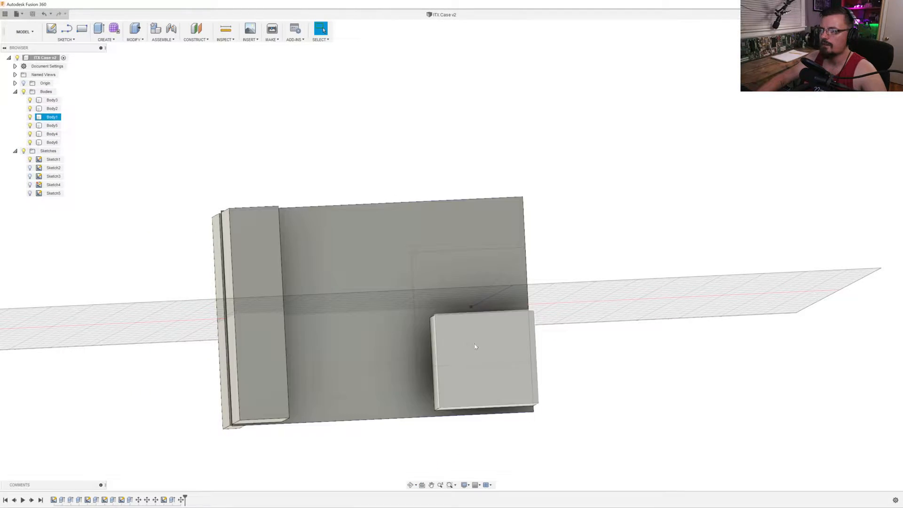
pyautogui.press('Escape')
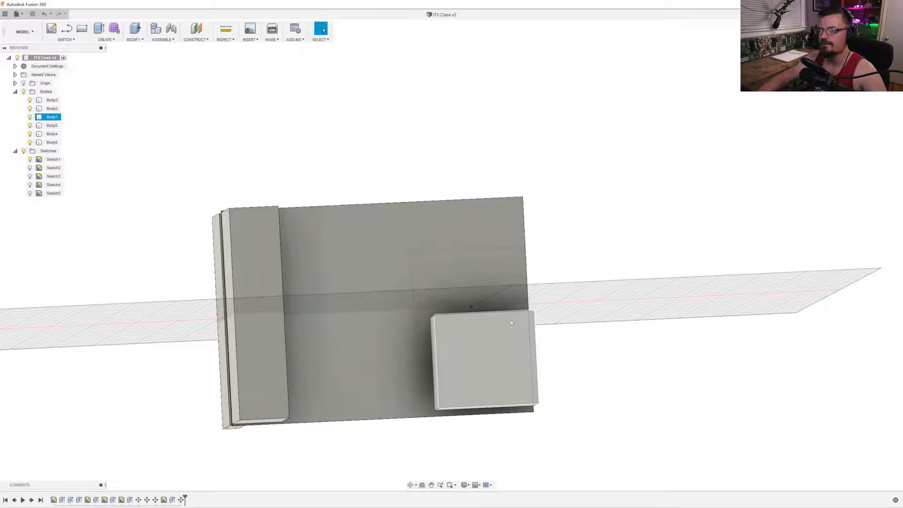
pyautogui.moveTo(572, 301)
pyautogui.keyDown('shift'); pyautogui.mouseDown(button='middle')
pyautogui.moveTo(588, 301)
pyautogui.moveTo(566, 304)
pyautogui.mouseUp(button='middle'); pyautogui.keyUp('shift')
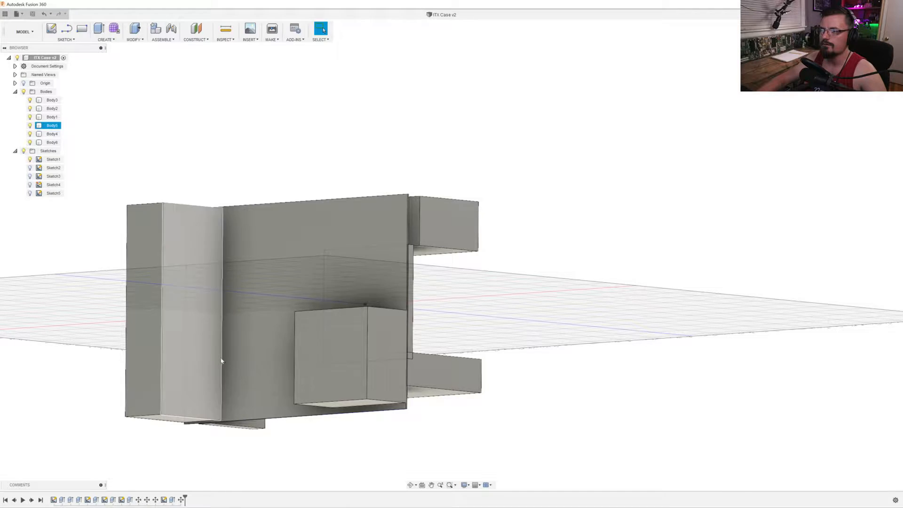
pyautogui.click(329, 346)
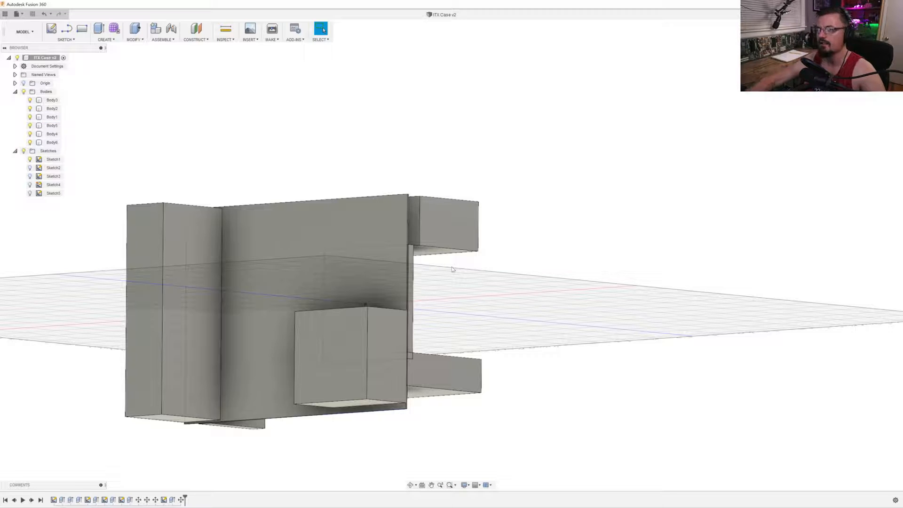
pyautogui.click(351, 297)
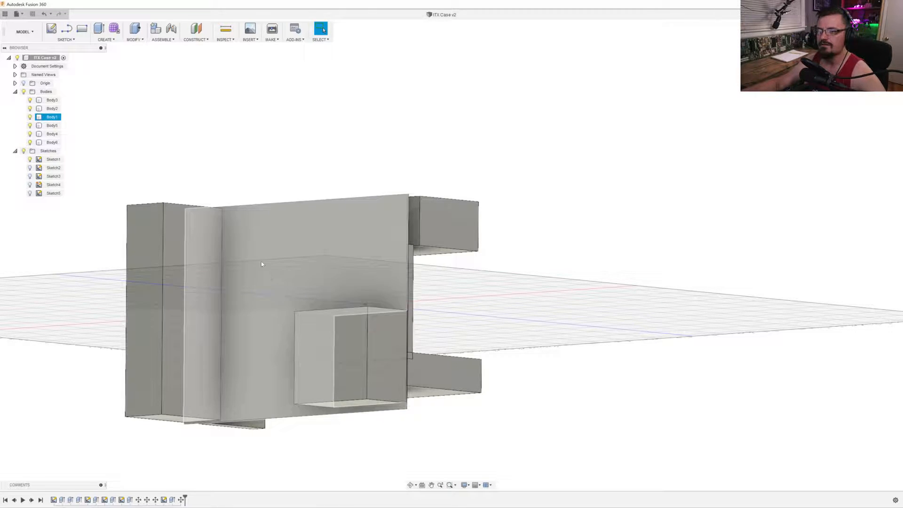
pyautogui.keyDown('shift'); pyautogui.moveTo(246, 250); pyautogui.dragTo(280, 246, button='middle'); pyautogui.keyUp('shift')
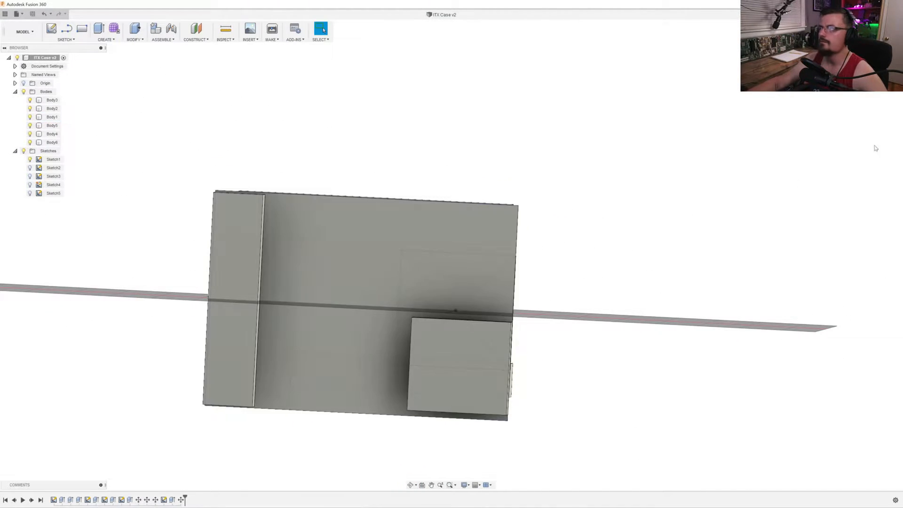
# Compare the plate's back, with its tall block and smaller box, against the block arrangement on the front.
pyautogui.click(873, 52)
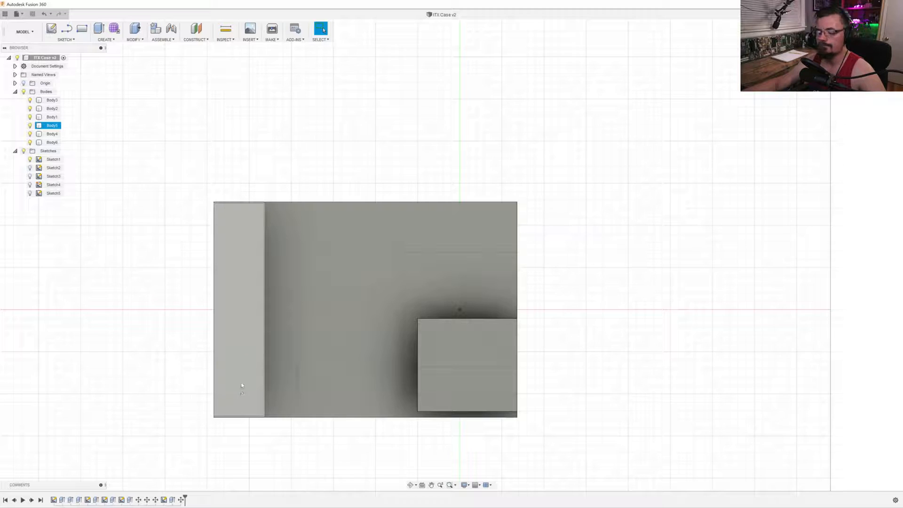
pyautogui.keyDown('shift'); pyautogui.moveTo(262, 263); pyautogui.dragTo(249, 244, button='middle'); pyautogui.keyUp('shift')
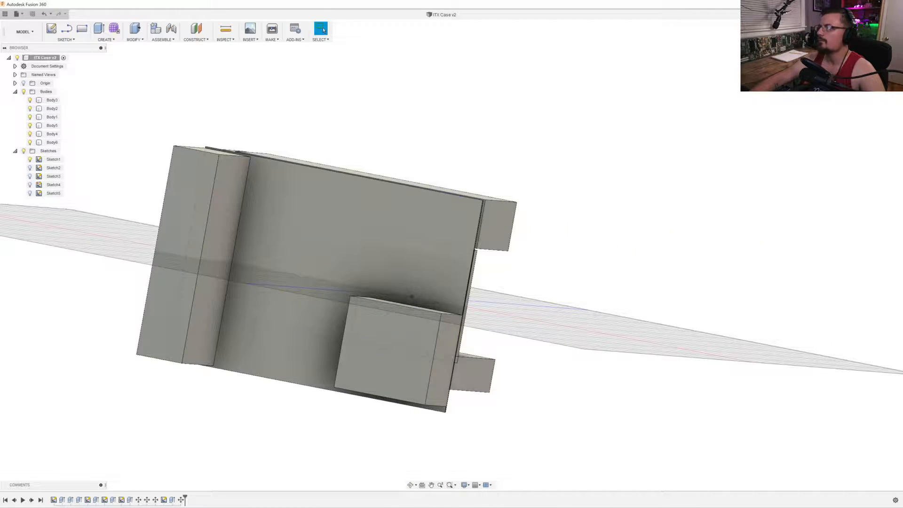
pyautogui.click(870, 61)
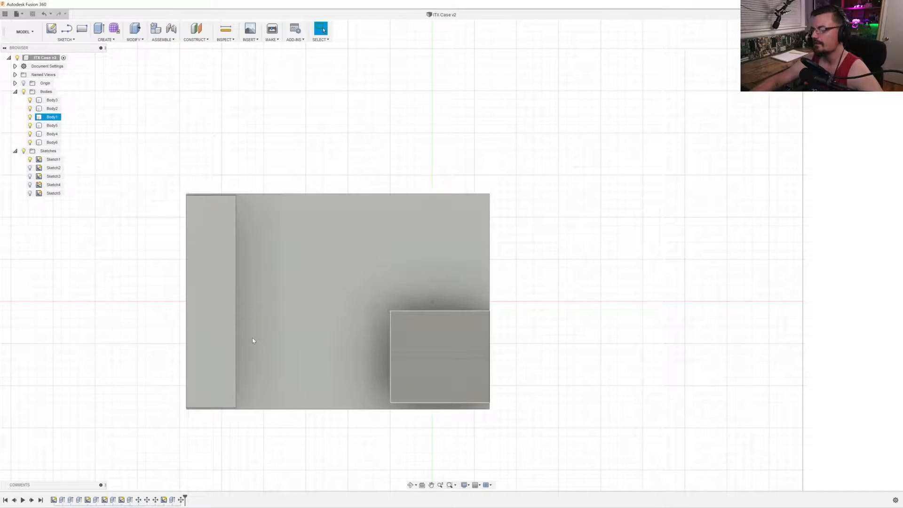
pyautogui.keyDown('shift'); pyautogui.moveTo(146, 289); pyautogui.dragTo(259, 298, button='middle'); pyautogui.keyUp('shift')
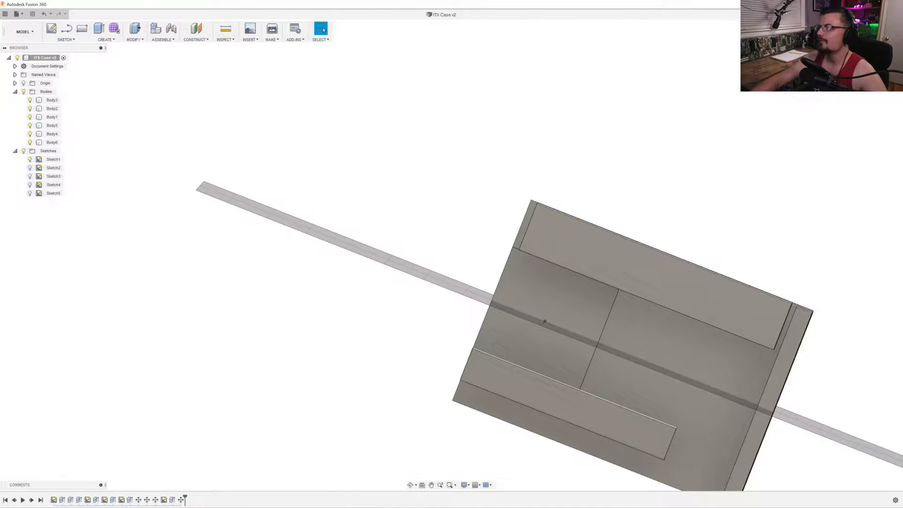
pyautogui.moveTo(469, 408); pyautogui.dragTo(128, 452, button='middle')
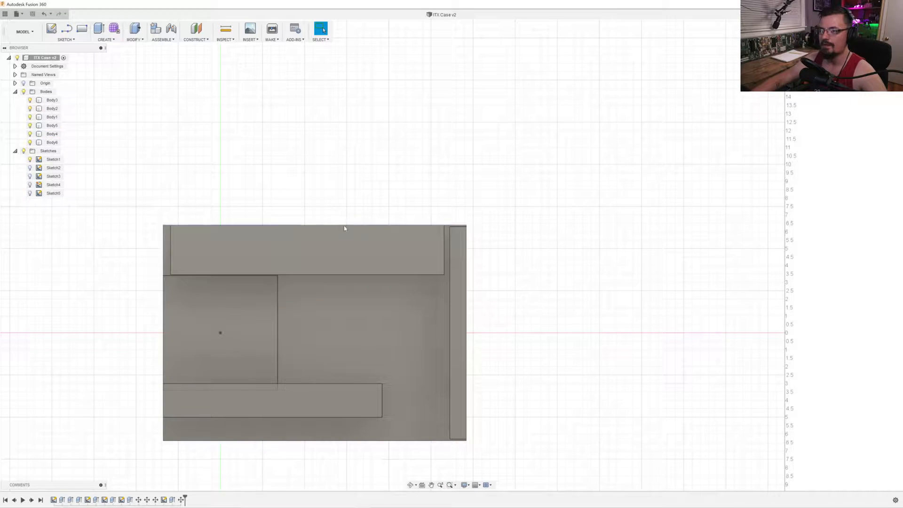
# Examine how far the two horizontal blocks project from the plate and how they sit against the fan block.
pyautogui.keyDown('shift'); pyautogui.moveTo(315, 249); pyautogui.dragTo(236, 278, button='middle'); pyautogui.keyUp('shift')
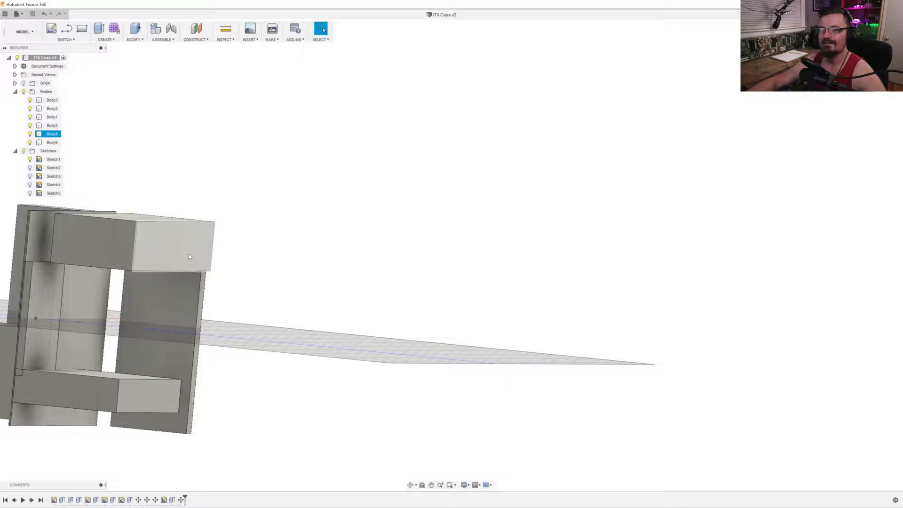
pyautogui.moveTo(245, 282); pyautogui.dragTo(524, 245, button='middle')
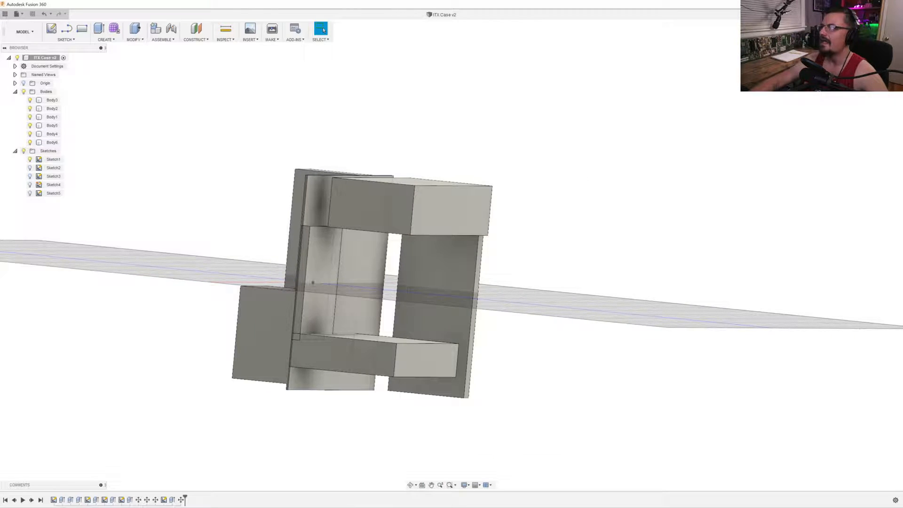
pyautogui.click(873, 70)
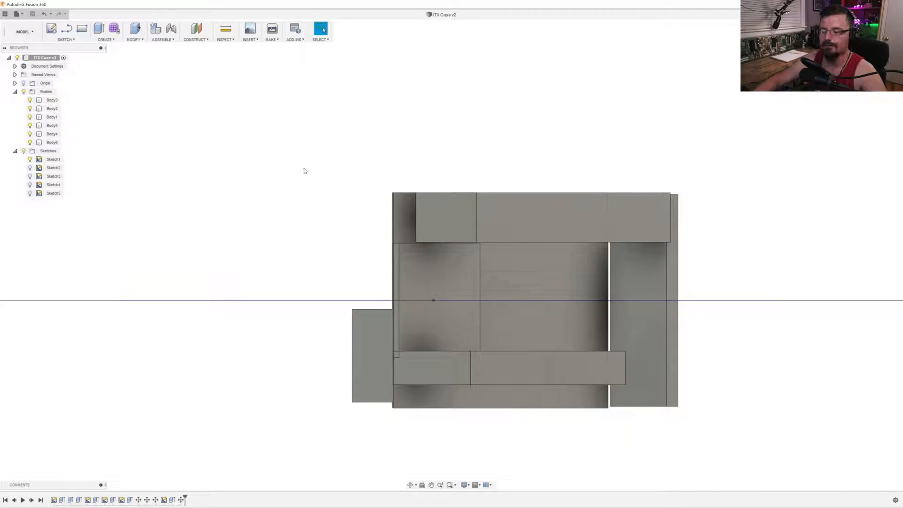
pyautogui.moveTo(508, 204)
pyautogui.keyDown('shift'); pyautogui.mouseDown(button='middle')
pyautogui.moveTo(472, 206)
pyautogui.moveTo(491, 210)
pyautogui.mouseUp(button='middle'); pyautogui.keyUp('shift')
pyautogui.moveTo(588, 242); pyautogui.dragTo(390, 228, button='middle')
pyautogui.click(873, 49)
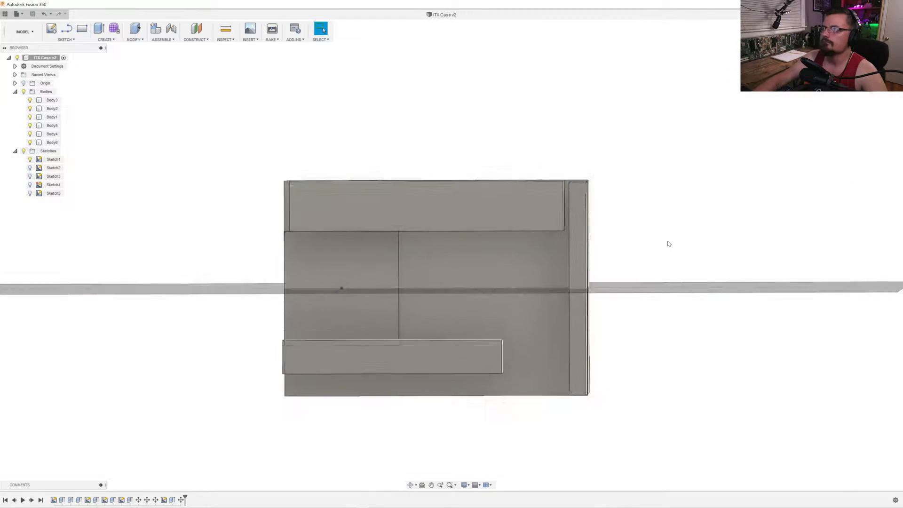
# Collapse the sketches folder and hide all of the design's sketches.
pyautogui.click(15, 151)
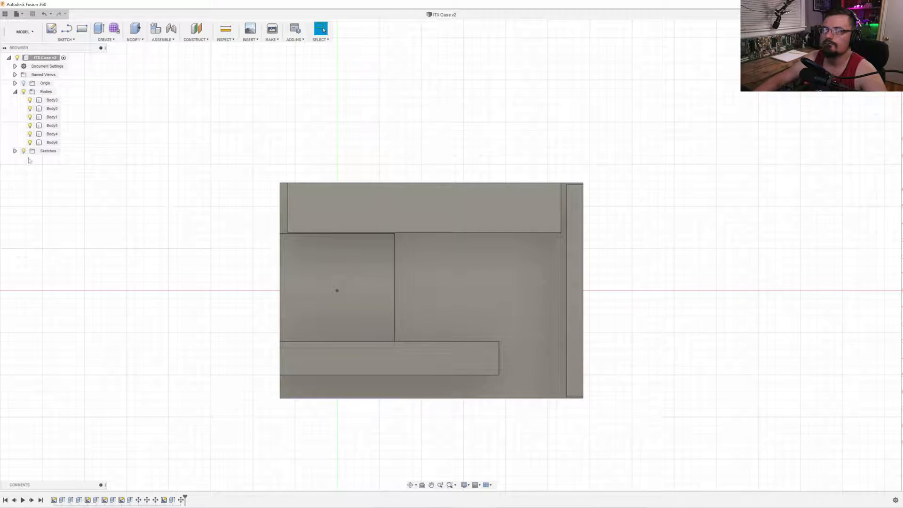
pyautogui.keyDown('shift'); pyautogui.moveTo(237, 196); pyautogui.dragTo(459, 255, button='middle'); pyautogui.keyUp('shift')
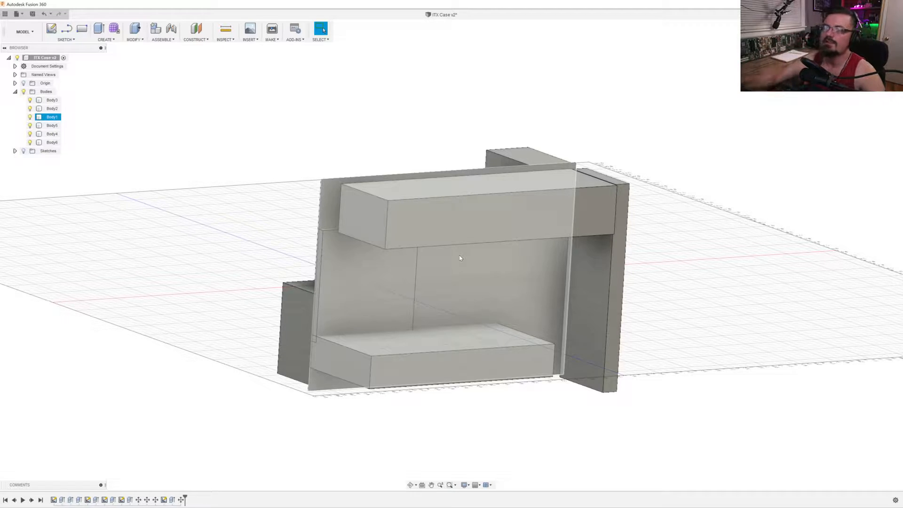
pyautogui.click(374, 378)
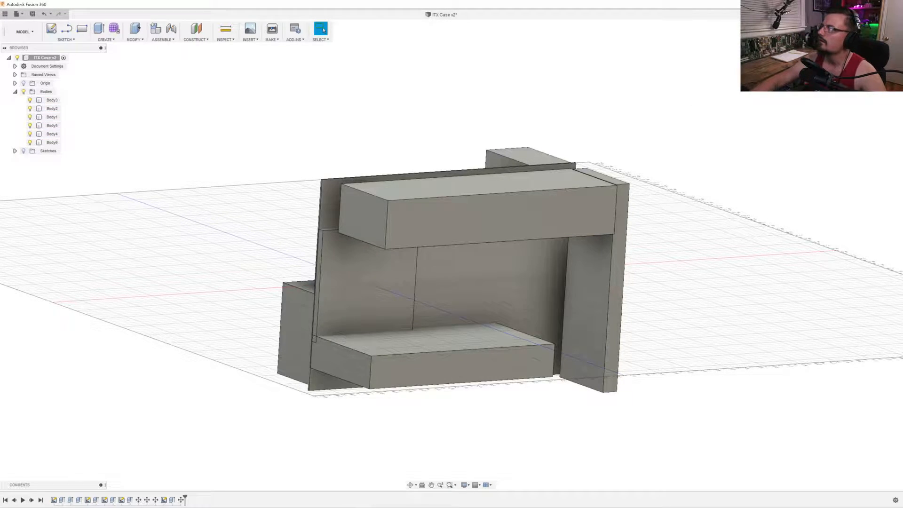
# Examine the end profile and the gap between the plate and the upper horizontal block.
pyautogui.click(864, 53)
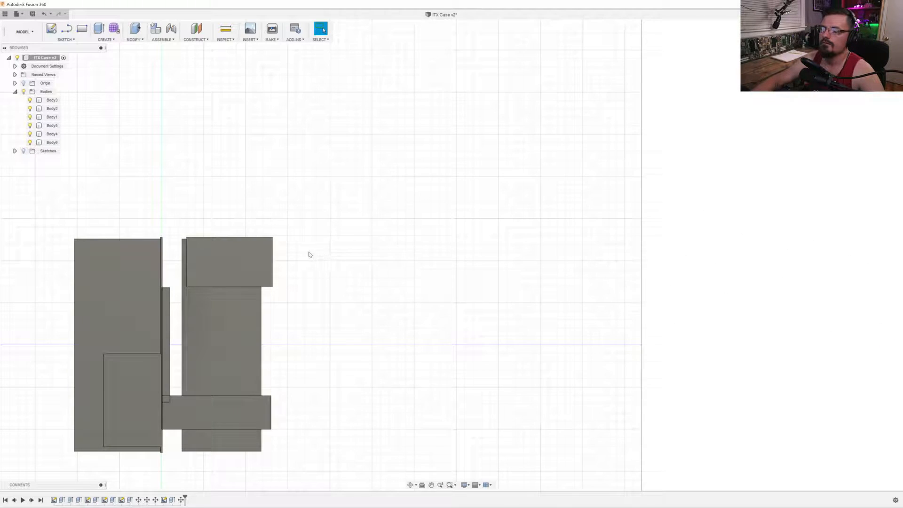
pyautogui.moveTo(309, 254); pyautogui.dragTo(470, 204, button='middle')
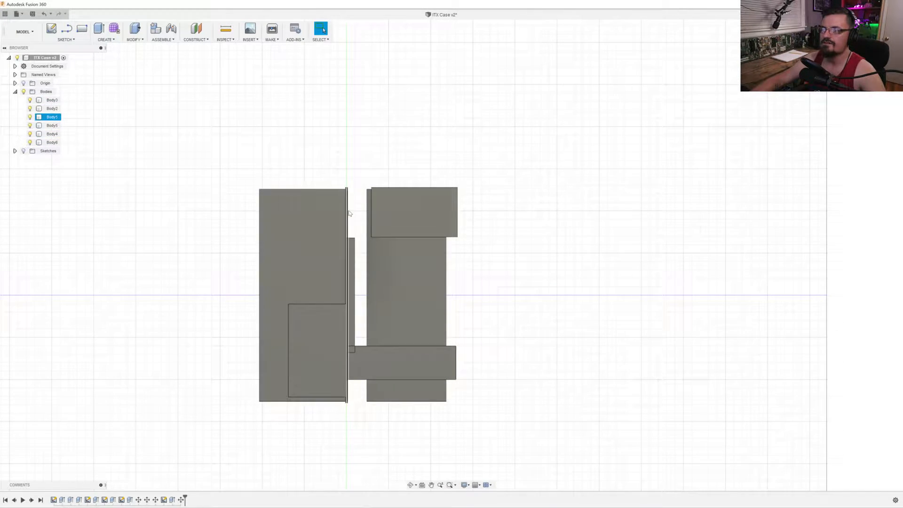
pyautogui.keyDown('shift'); pyautogui.moveTo(433, 245); pyautogui.dragTo(414, 253, button='middle'); pyautogui.keyUp('shift')
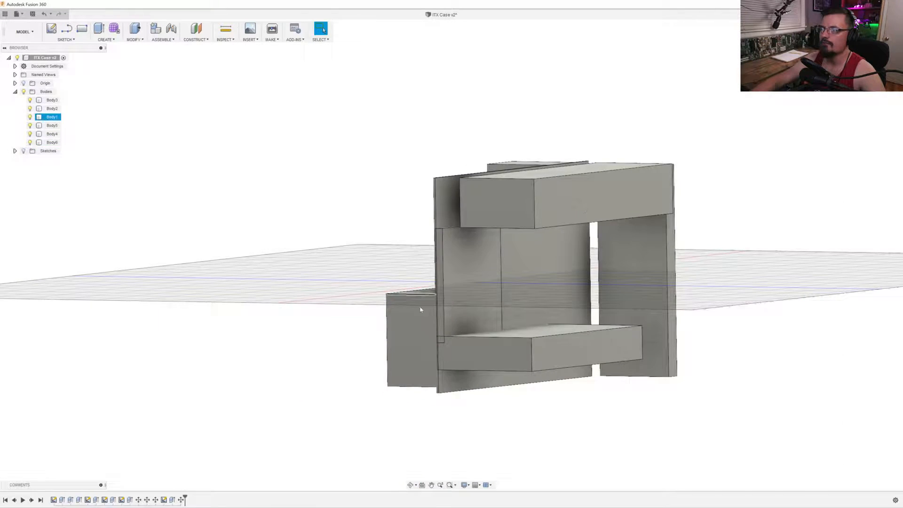
pyautogui.click(446, 196)
pyautogui.click(465, 199)
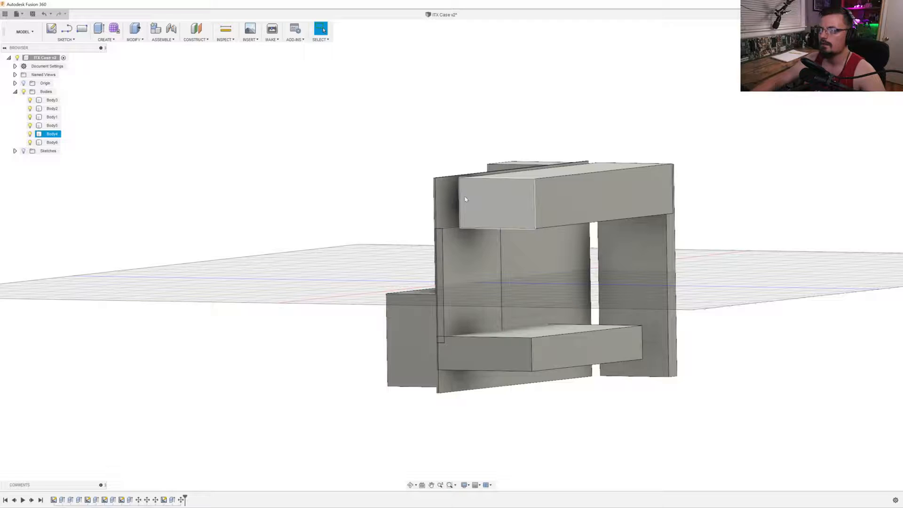
pyautogui.click(419, 205)
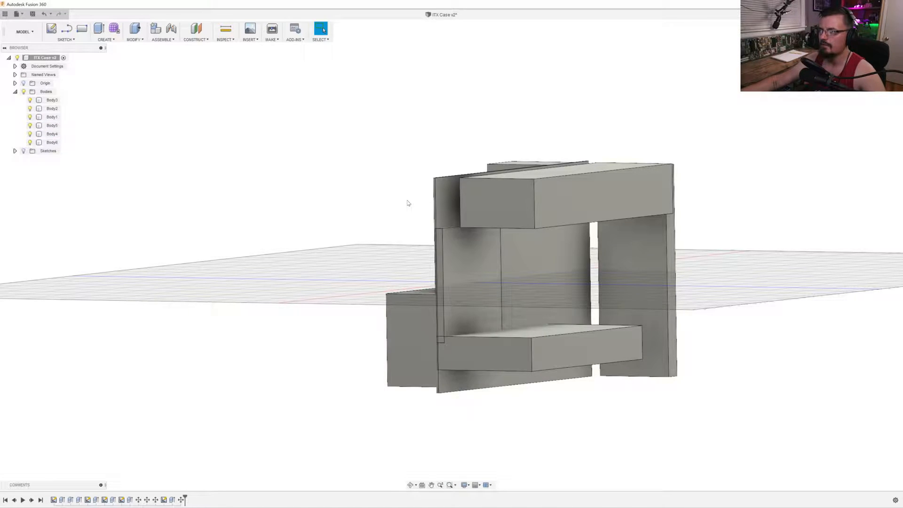
# Measure the plate's height between two corners of its front face, and clear the measurement.
pyautogui.click(876, 49)
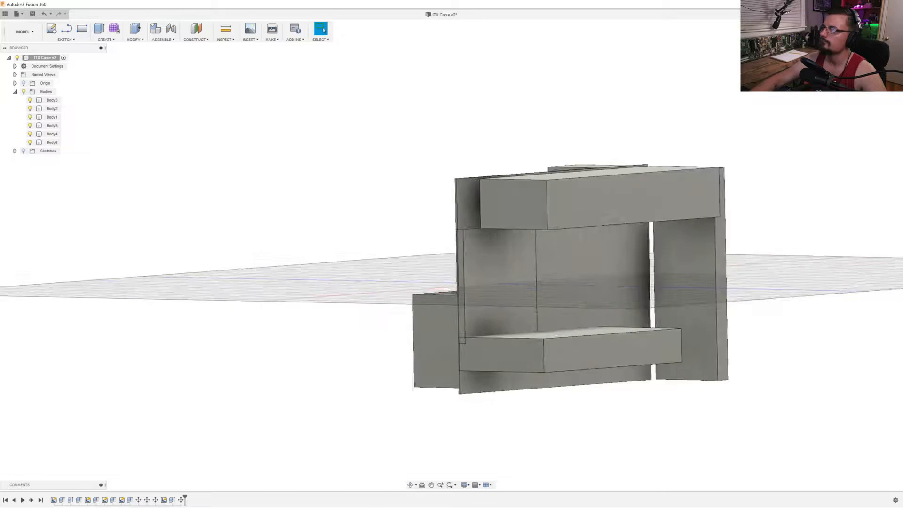
pyautogui.moveTo(671, 240); pyautogui.dragTo(405, 212, button='middle')
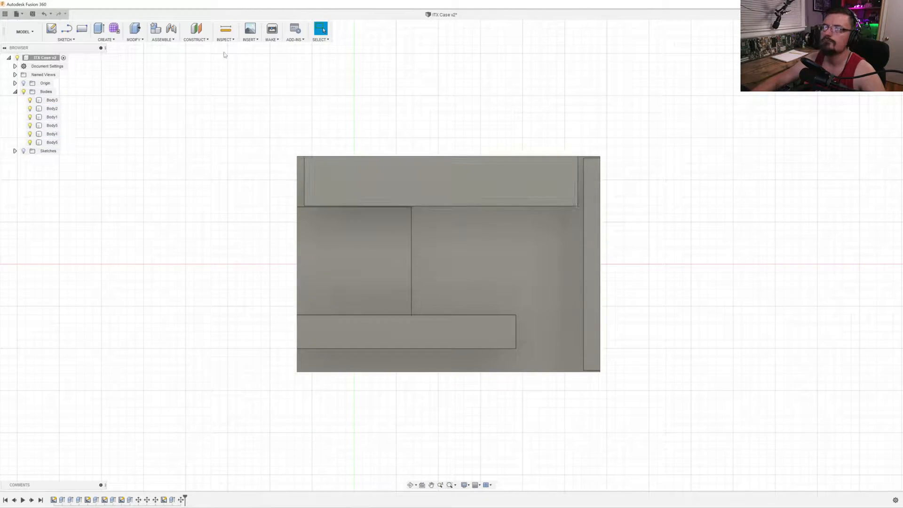
pyautogui.click(226, 29)
pyautogui.click(297, 157)
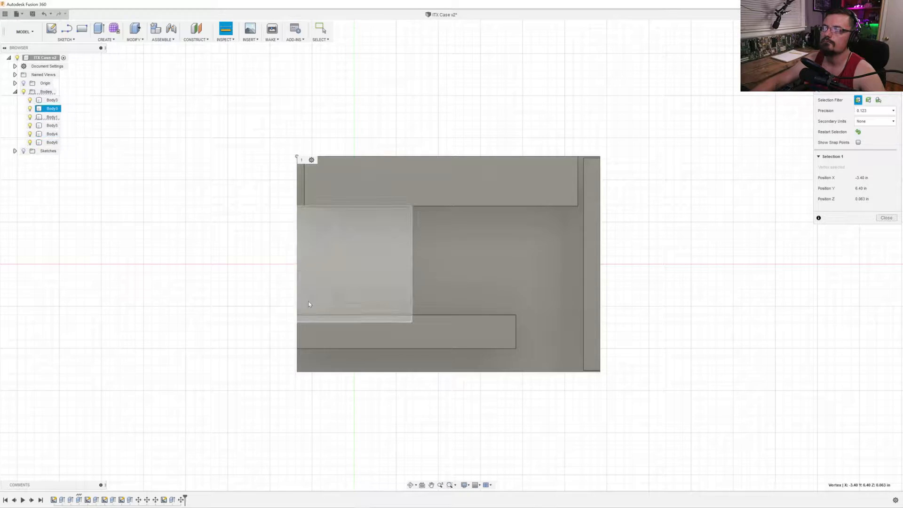
pyautogui.click(297, 373)
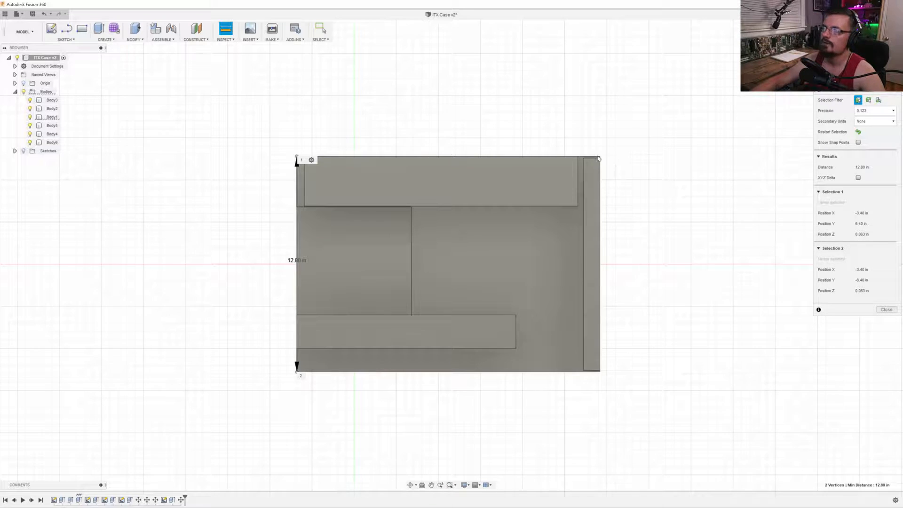
pyautogui.click(315, 108)
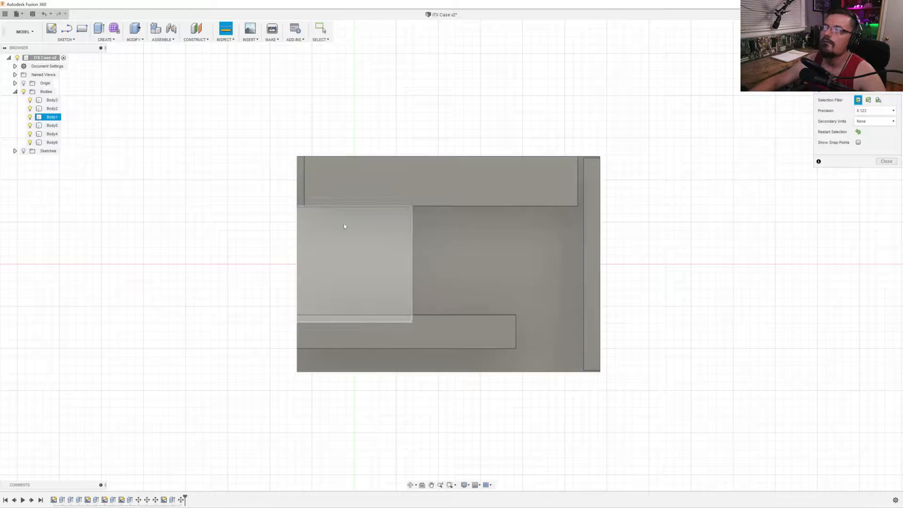
# Inspect the space between the plate and the upper horizontal block, above the thin square block, close up and from farther away.
pyautogui.moveTo(189, 183)
pyautogui.keyDown('shift'); pyautogui.mouseDown(button='middle')
pyautogui.moveTo(196, 195)
pyautogui.moveTo(210, 189)
pyautogui.moveTo(190, 180)
pyautogui.mouseUp(button='middle'); pyautogui.keyUp('shift')
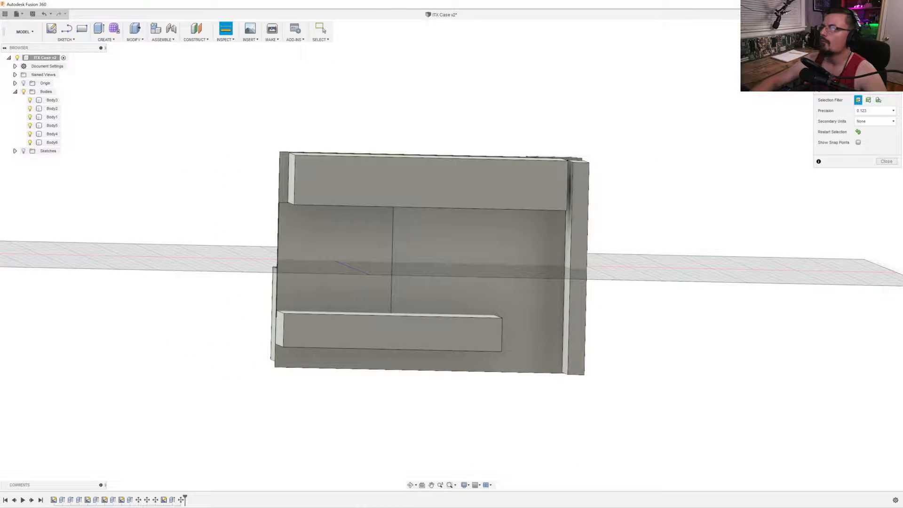
pyautogui.click(874, 65)
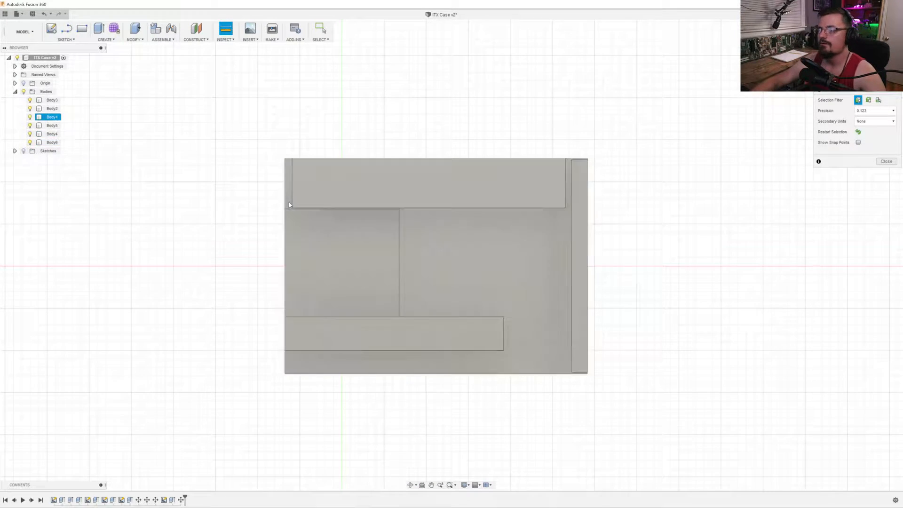
pyautogui.keyDown('shift'); pyautogui.moveTo(215, 220); pyautogui.dragTo(546, 244, button='middle'); pyautogui.keyUp('shift')
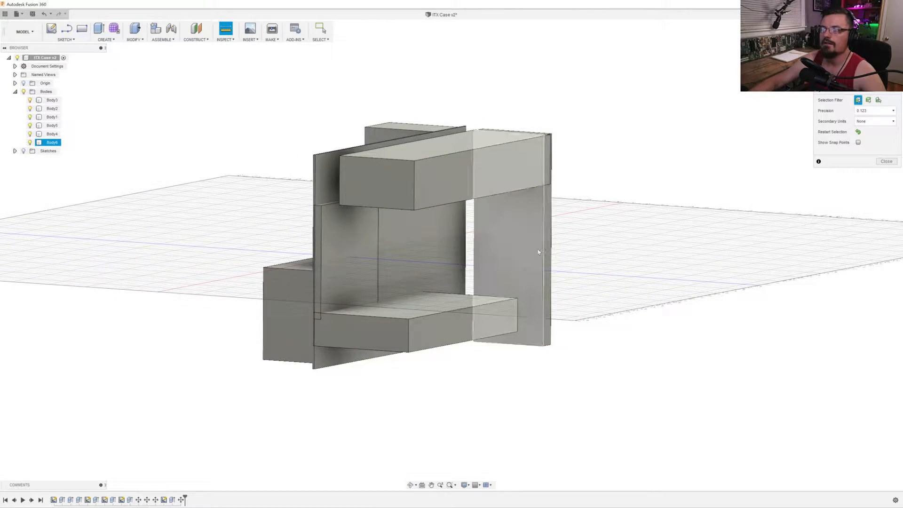
pyautogui.scroll(5, 319, 177)
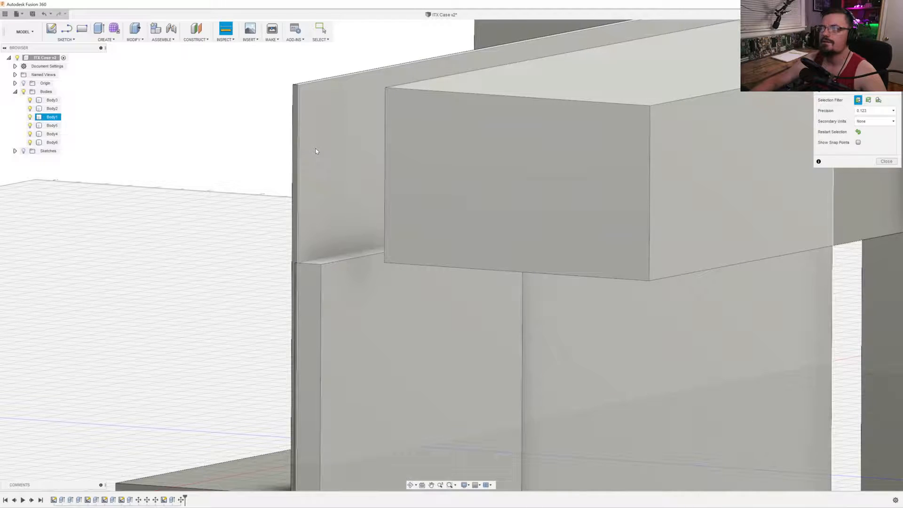
pyautogui.scroll(2, 323, 202)
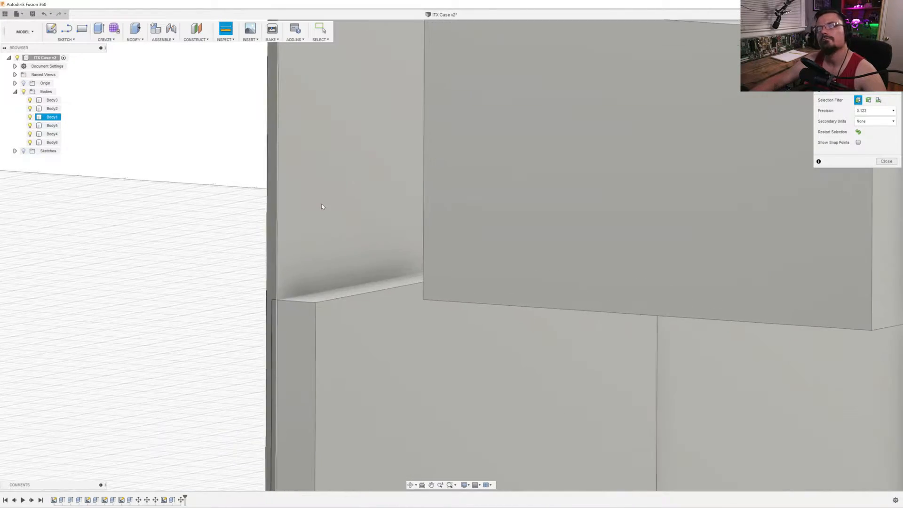
pyautogui.scroll(-3, 318, 195)
pyautogui.scroll(-4, 318, 198)
pyautogui.scroll(2, 317, 205)
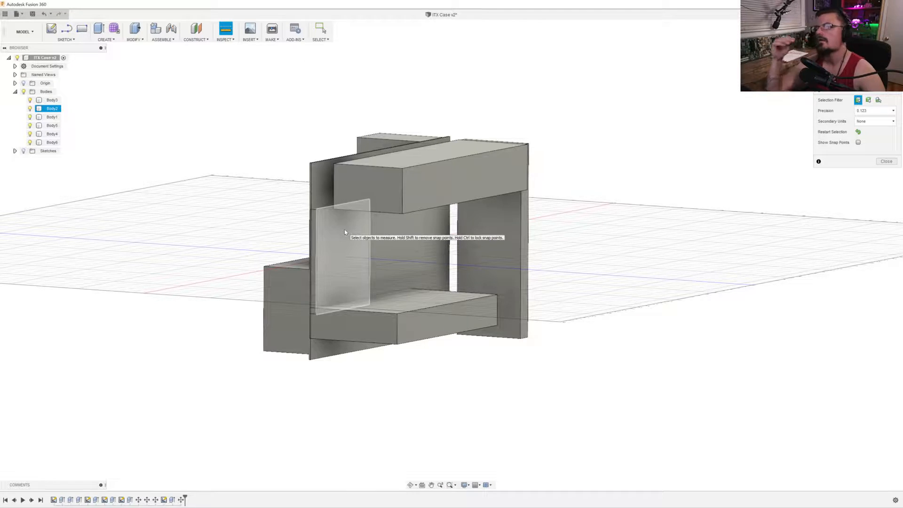
pyautogui.scroll(2, 357, 190)
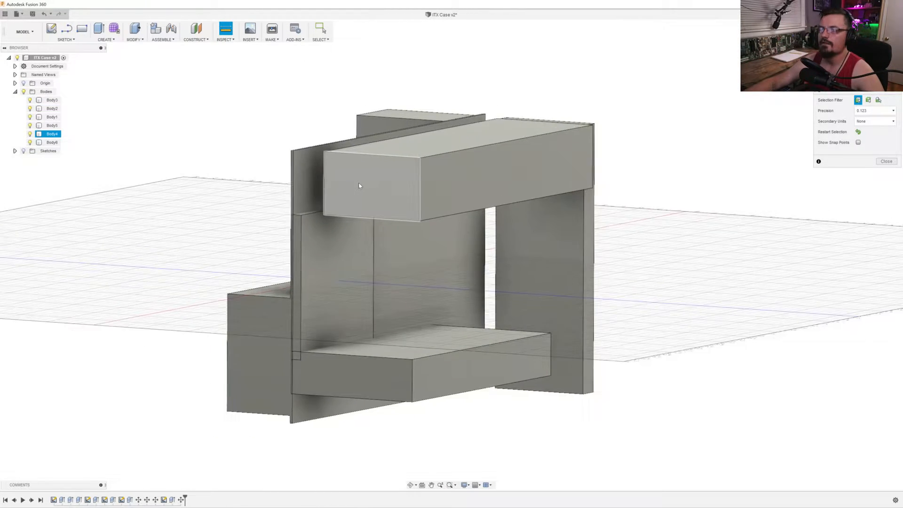
pyautogui.scroll(-3, 357, 188)
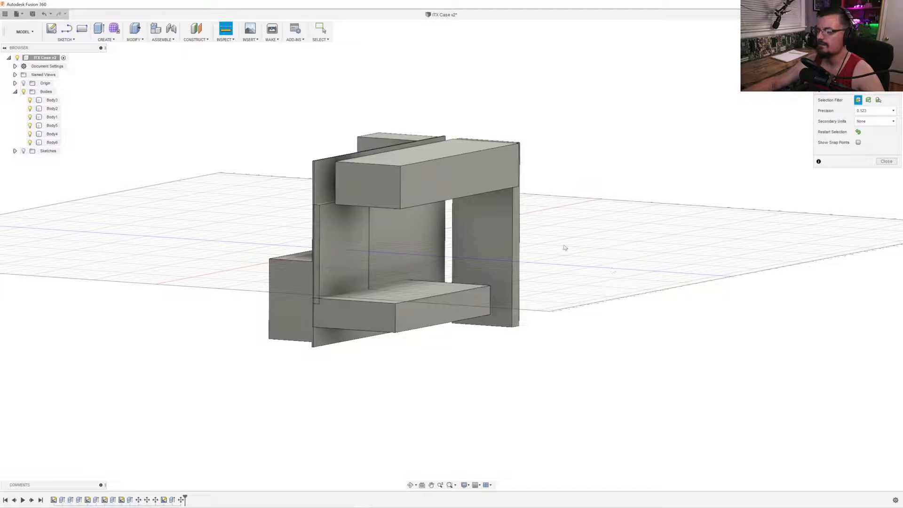
pyautogui.scroll(-1, 325, 153)
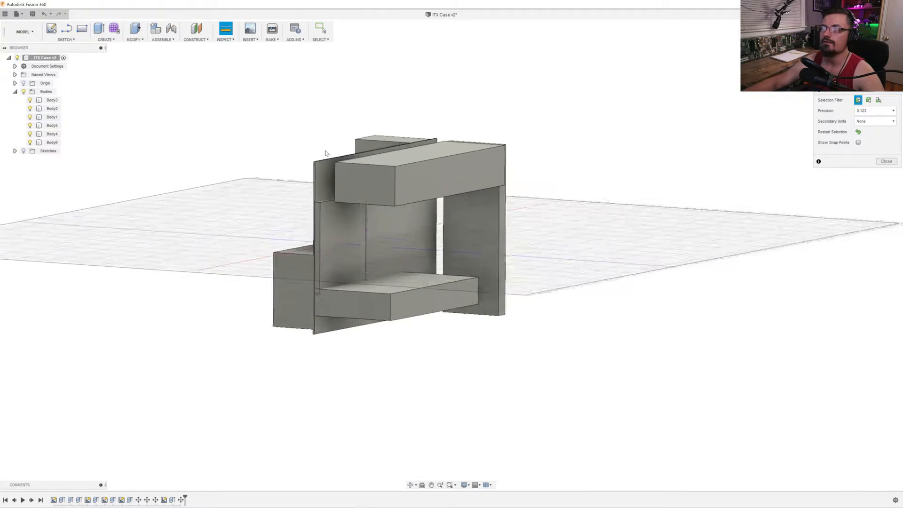
# Examine the complete layout from the end, corner and front, comparing the blocks' overall extents.
pyautogui.moveTo(323, 133)
pyautogui.keyDown('shift'); pyautogui.mouseDown(button='middle')
pyautogui.moveTo(316, 115)
pyautogui.moveTo(353, 118)
pyautogui.moveTo(328, 118)
pyautogui.mouseUp(button='middle'); pyautogui.keyUp('shift')
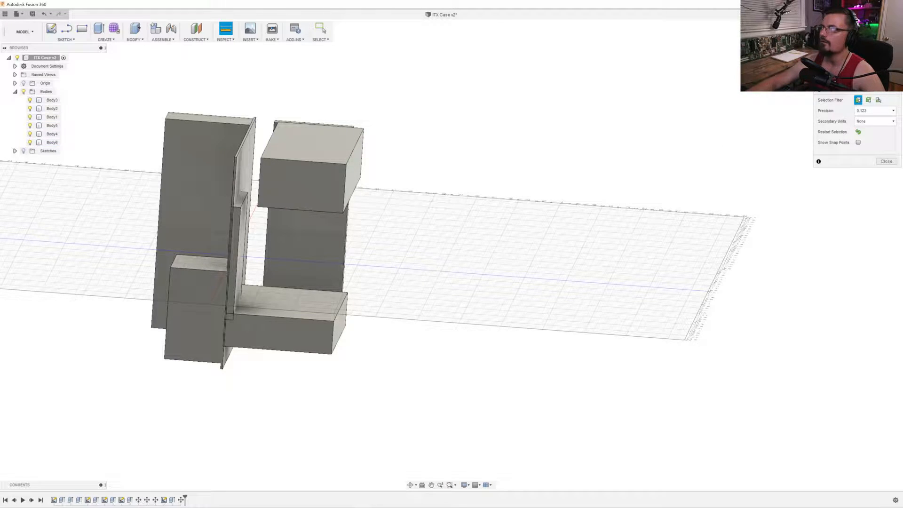
pyautogui.click(882, 67)
pyautogui.scroll(3, 550, 225)
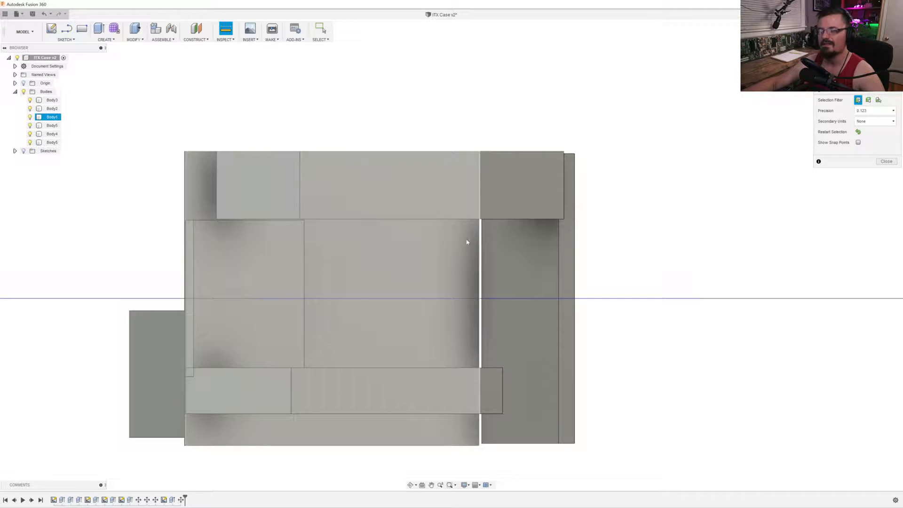
pyautogui.scroll(2, 418, 260)
pyautogui.scroll(-3, 379, 207)
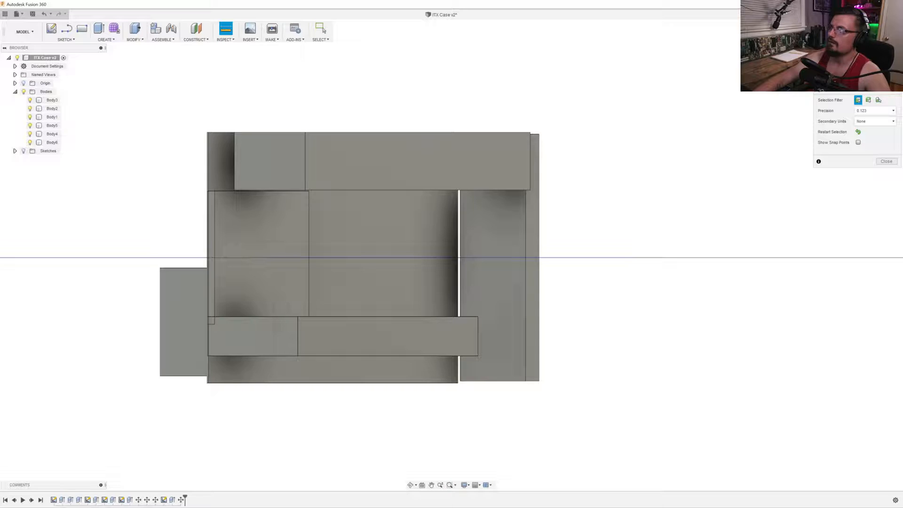
pyautogui.click(880, 46)
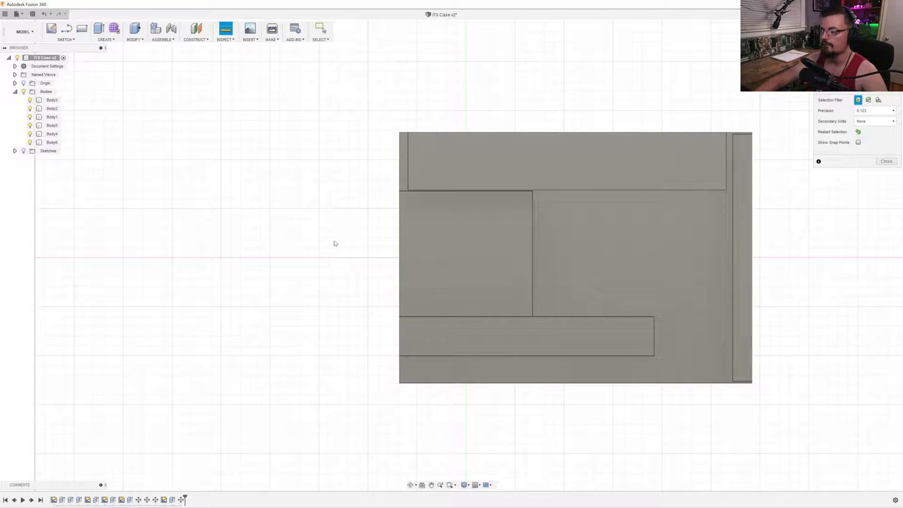
# Examine the block layout from the front and from angled views on both sides.
pyautogui.keyDown('shift'); pyautogui.moveTo(333, 235); pyautogui.dragTo(348, 237, button='middle'); pyautogui.keyUp('shift')
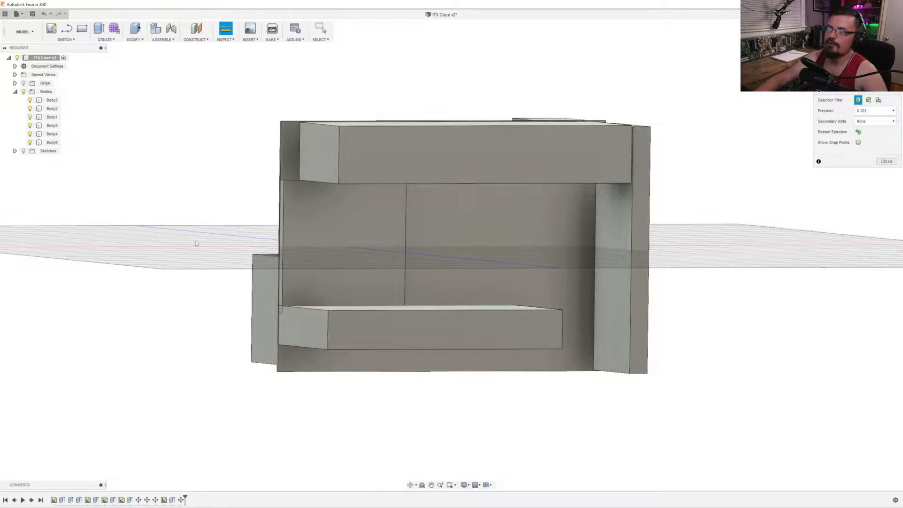
pyautogui.moveTo(196, 242); pyautogui.dragTo(202, 282, button='middle')
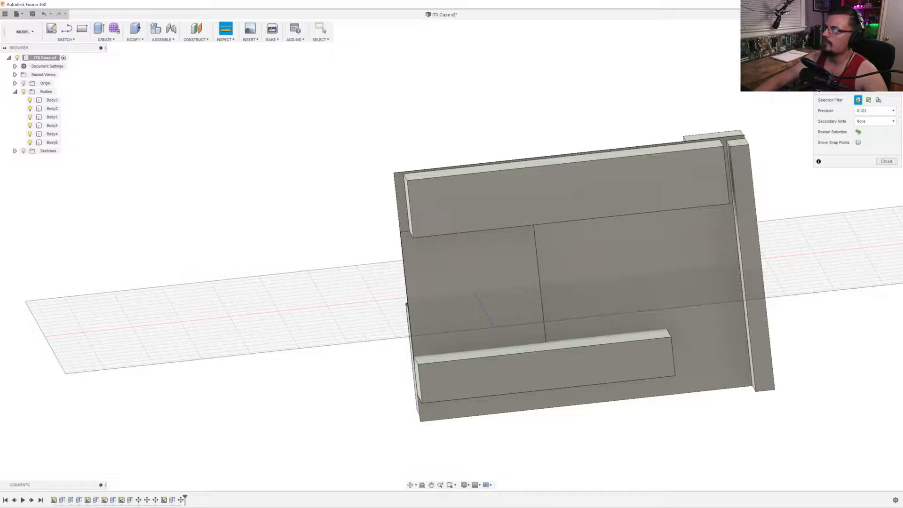
pyautogui.click(873, 51)
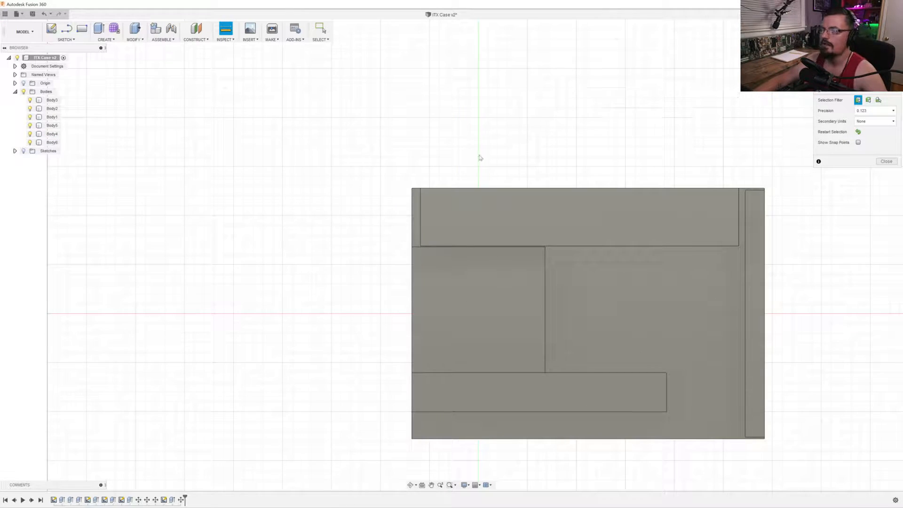
pyautogui.moveTo(205, 218); pyautogui.dragTo(132, 184, button='middle')
pyautogui.keyDown('shift'); pyautogui.moveTo(731, 266); pyautogui.dragTo(713, 265, button='middle'); pyautogui.keyUp('shift')
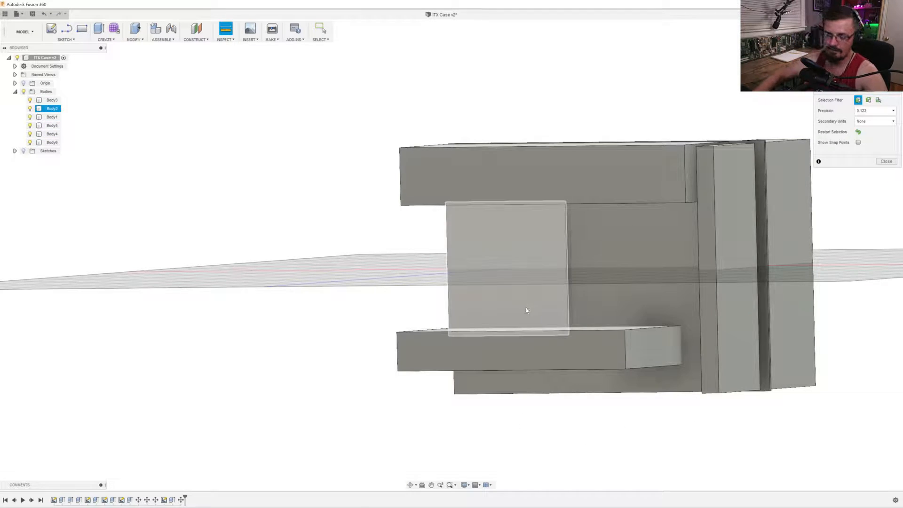
pyautogui.keyDown('shift'); pyautogui.moveTo(211, 182); pyautogui.dragTo(500, 281, button='middle'); pyautogui.keyUp('shift')
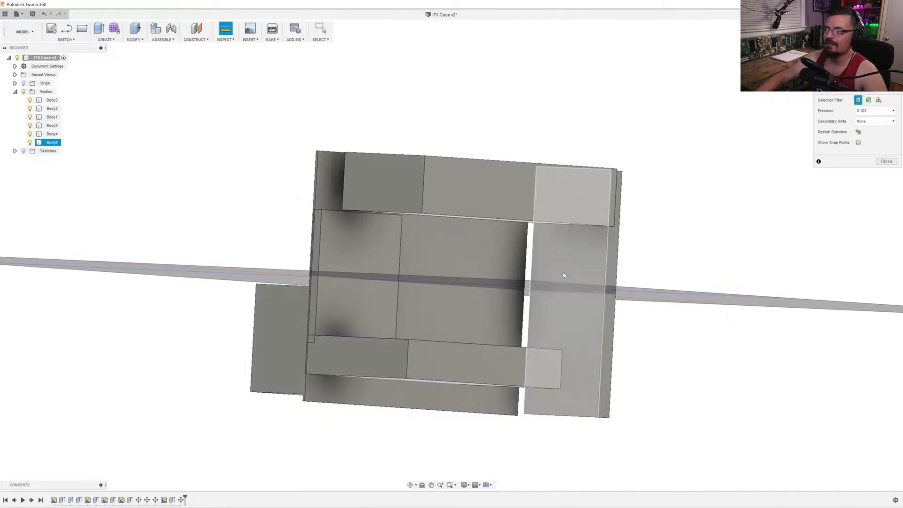
# Examine the layout's end profile and the gaps between the large plate, the two horizontal blocks and the tall end blocks.
pyautogui.click(869, 52)
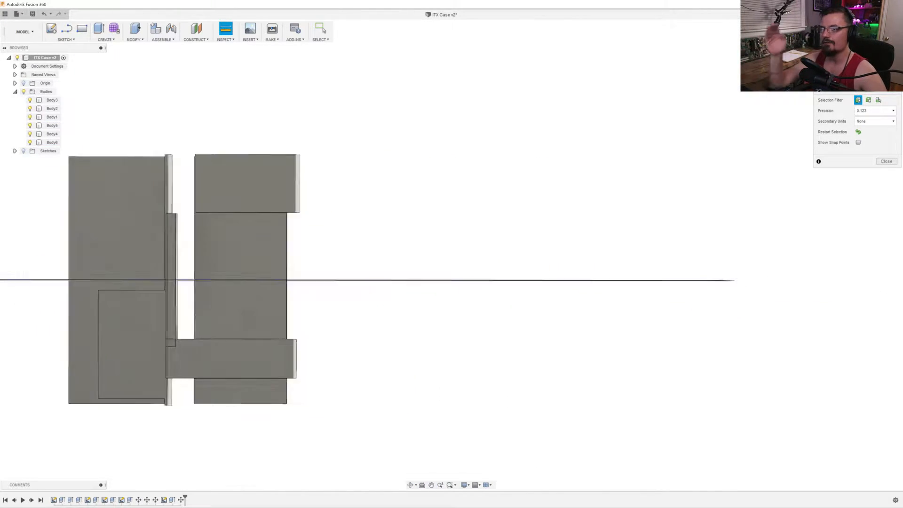
pyautogui.moveTo(227, 269); pyautogui.dragTo(490, 252, button='middle')
pyautogui.scroll(4, 499, 249)
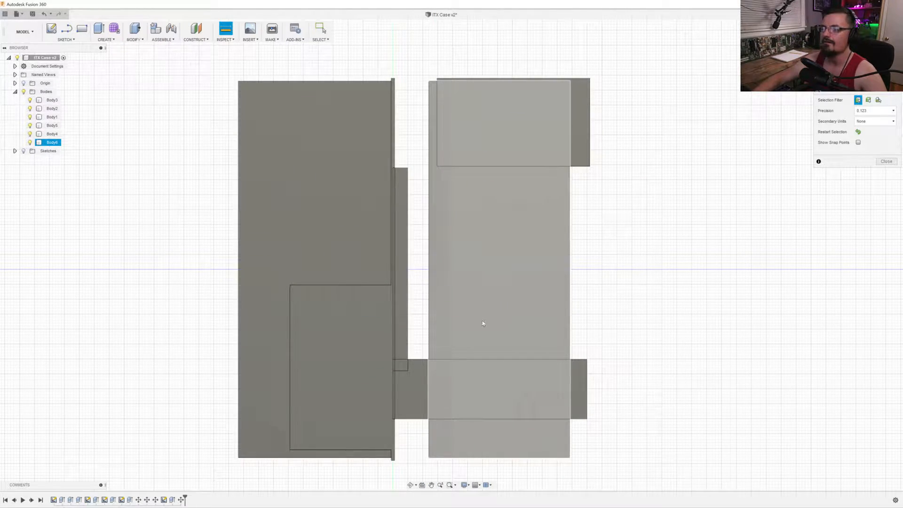
pyautogui.moveTo(562, 317)
pyautogui.keyDown('shift'); pyautogui.mouseDown(button='middle')
pyautogui.moveTo(567, 322)
pyautogui.moveTo(548, 314)
pyautogui.moveTo(568, 317)
pyautogui.mouseUp(button='middle'); pyautogui.keyUp('shift')
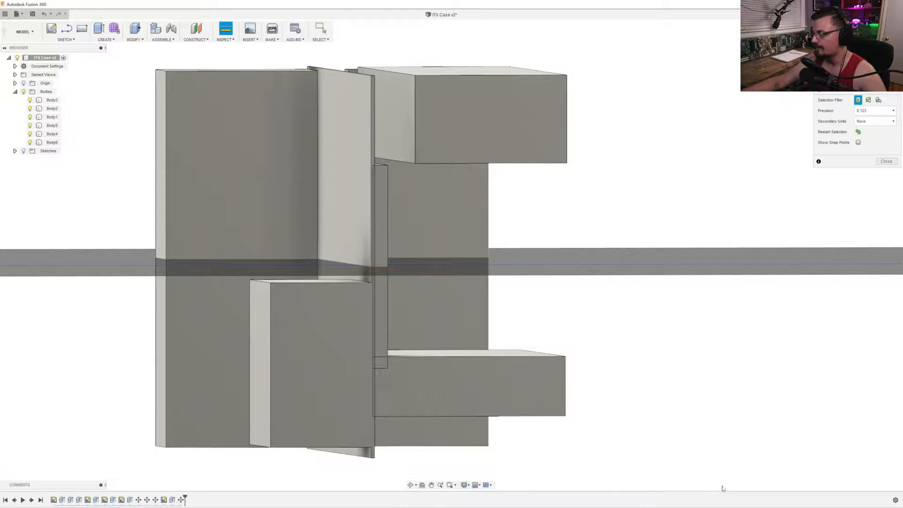
pyautogui.scroll(1, 712, 480)
pyautogui.scroll(-1, 711, 478)
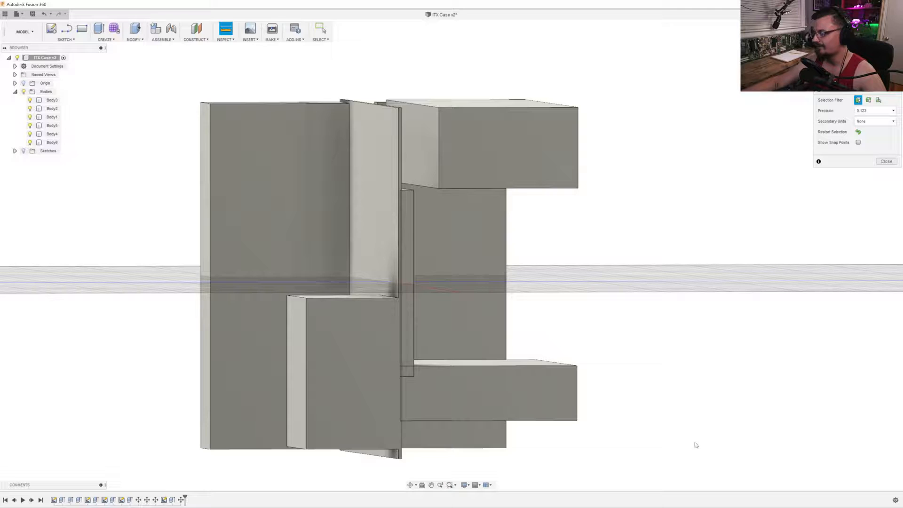
pyautogui.moveTo(684, 409)
pyautogui.keyDown('shift'); pyautogui.mouseDown(button='middle')
pyautogui.moveTo(657, 411)
pyautogui.moveTo(666, 408)
pyautogui.mouseUp(button='middle'); pyautogui.keyUp('shift')
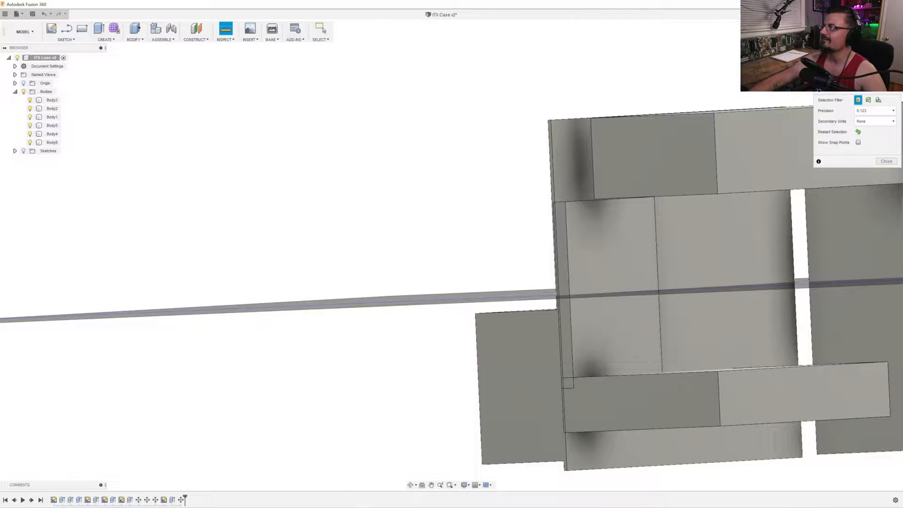
pyautogui.moveTo(696, 304); pyautogui.dragTo(141, 243, button='middle')
pyautogui.scroll(-2, 407, 285)
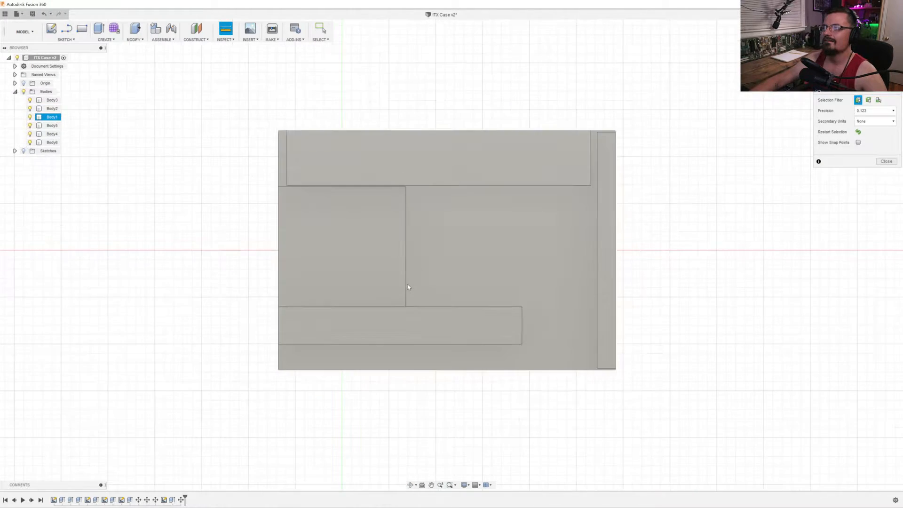
# Review the complete layout from above, from a raised corner view and from the front, comparing how the blocks line up.
pyautogui.keyDown('shift'); pyautogui.moveTo(410, 250); pyautogui.dragTo(410, 270, button='middle'); pyautogui.keyUp('shift')
pyautogui.moveTo(425, 209); pyautogui.dragTo(384, 377, button='middle')
pyautogui.keyDown('shift'); pyautogui.moveTo(430, 257); pyautogui.dragTo(420, 286, button='middle'); pyautogui.keyUp('shift')
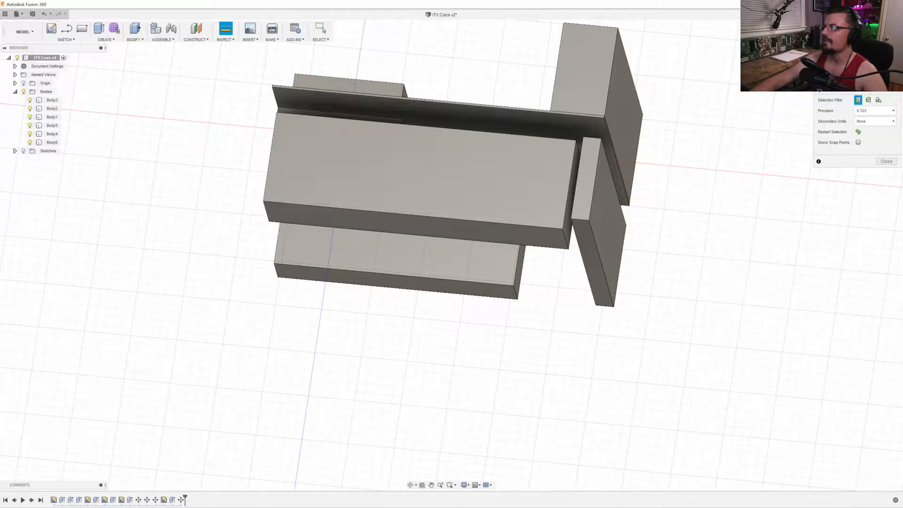
pyautogui.click(875, 47)
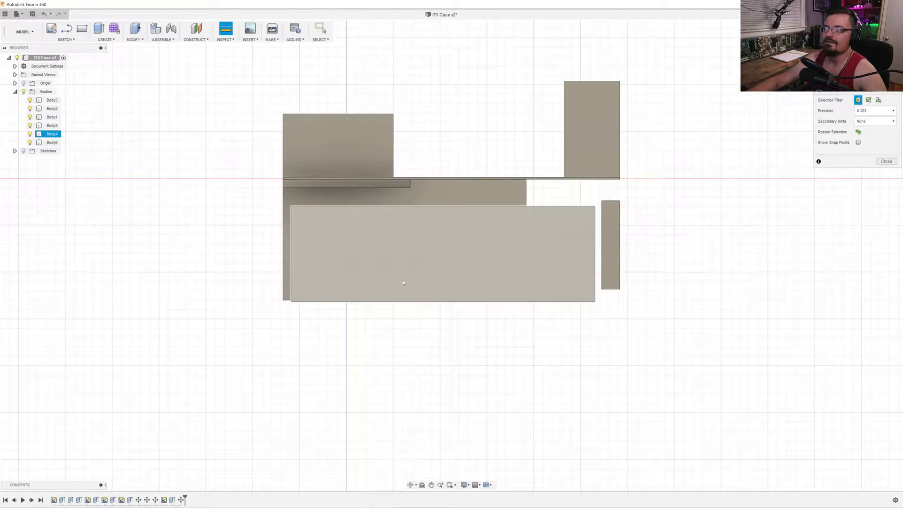
pyautogui.keyDown('shift'); pyautogui.moveTo(428, 320); pyautogui.dragTo(430, 267, button='middle'); pyautogui.keyUp('shift')
pyautogui.moveTo(430, 350); pyautogui.dragTo(501, 261, button='middle')
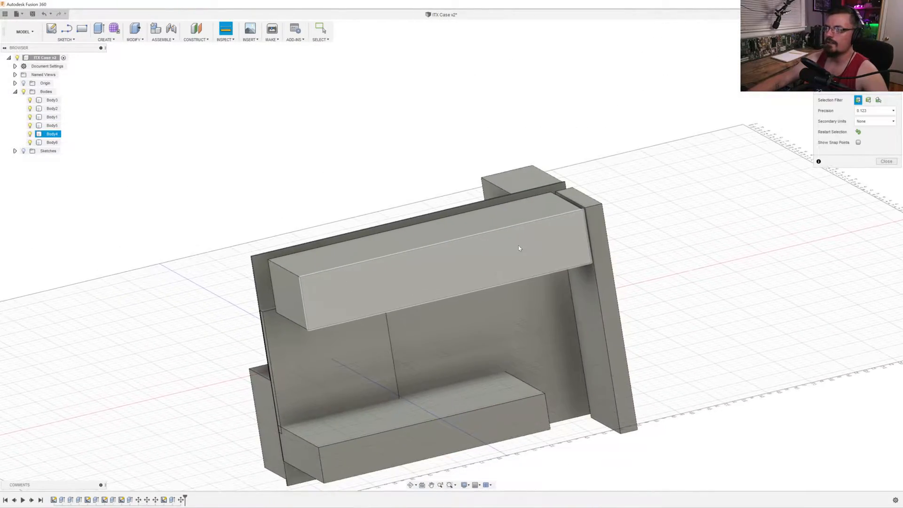
pyautogui.moveTo(581, 296)
pyautogui.keyDown('shift'); pyautogui.mouseDown(button='middle')
pyautogui.moveTo(520, 294)
pyautogui.moveTo(588, 307)
pyautogui.moveTo(599, 292)
pyautogui.mouseUp(button='middle'); pyautogui.keyUp('shift')
pyautogui.scroll(-3, 518, 317)
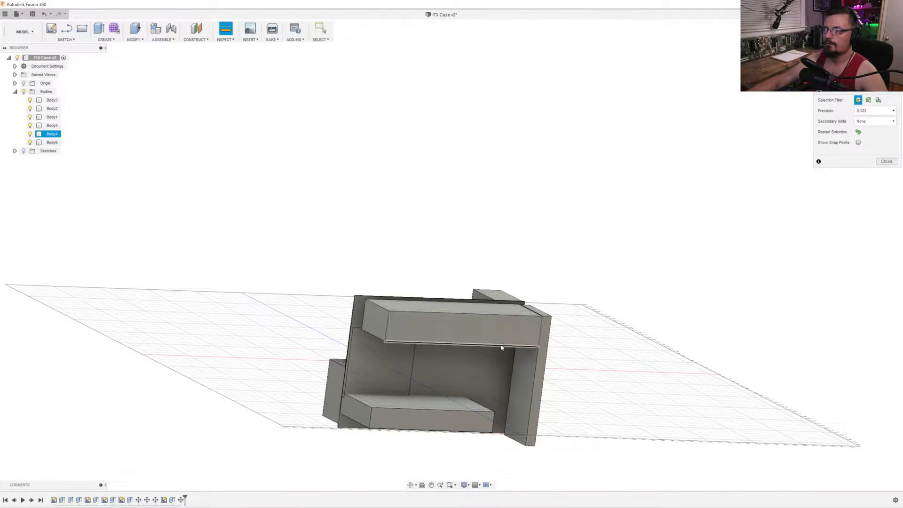
pyautogui.keyDown('shift'); pyautogui.moveTo(502, 348); pyautogui.dragTo(480, 247, button='middle'); pyautogui.keyUp('shift')
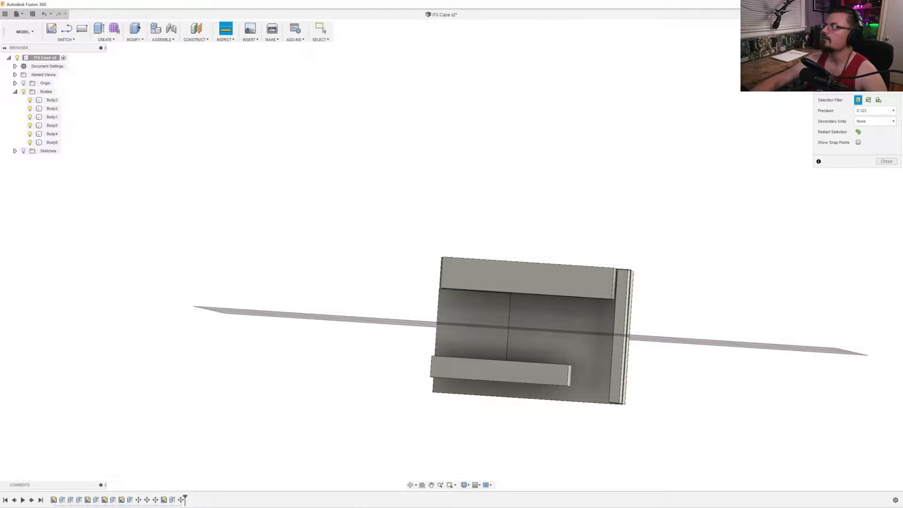
pyautogui.moveTo(363, 288); pyautogui.dragTo(186, 260, button='middle')
pyautogui.scroll(7, 235, 265)
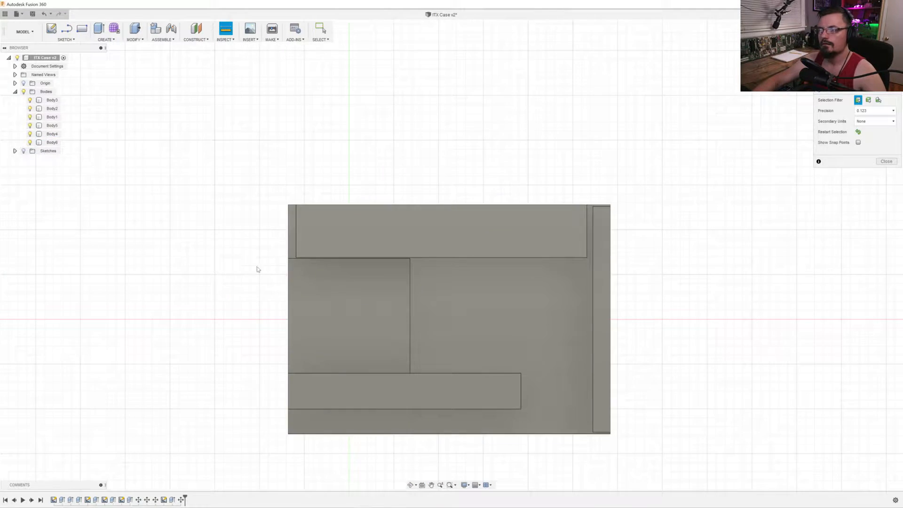
pyautogui.scroll(-2, 381, 295)
pyautogui.moveTo(520, 323); pyautogui.dragTo(433, 255, button='middle')
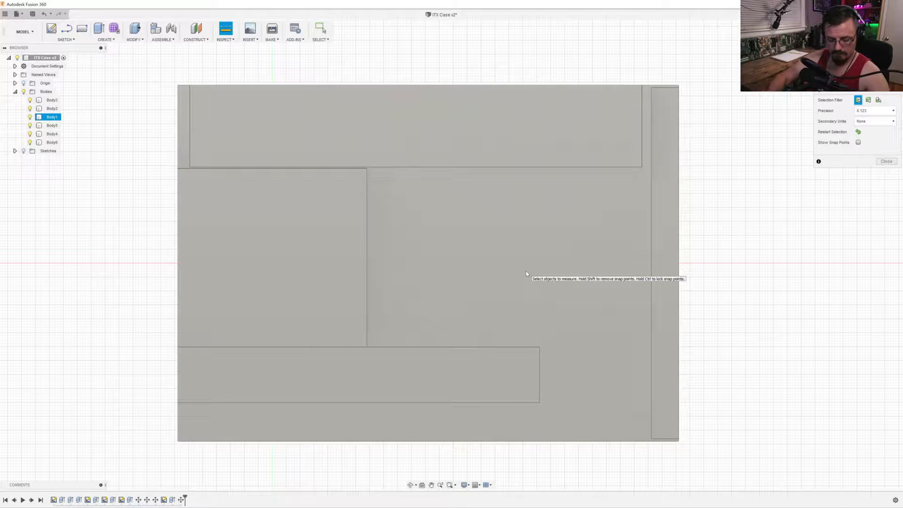
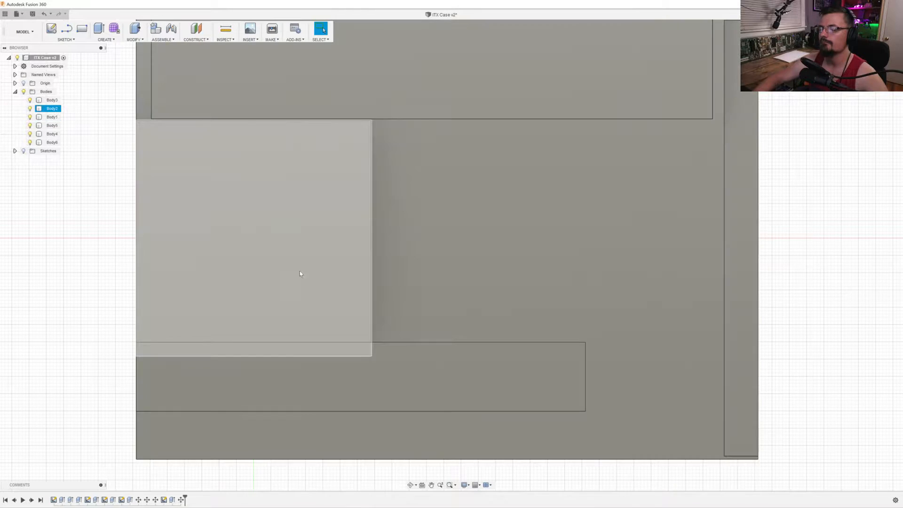
# Hide Body6 and Body4 to clear the view of the motherboard block.
pyautogui.scroll(-1, 280, 281)
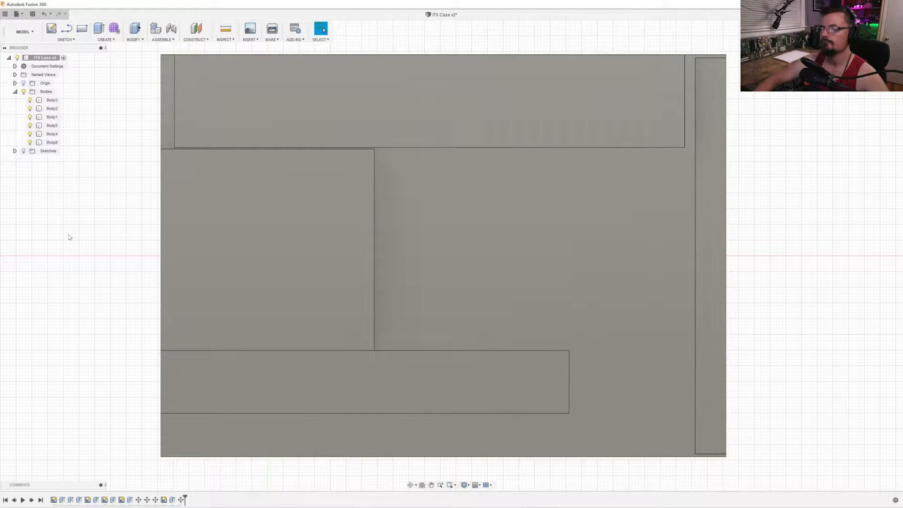
pyautogui.click(29, 142)
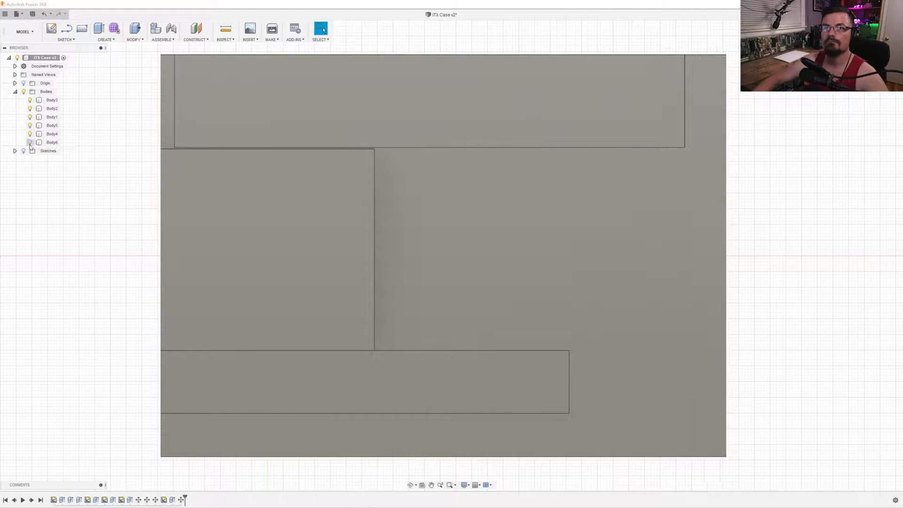
pyautogui.click(30, 134)
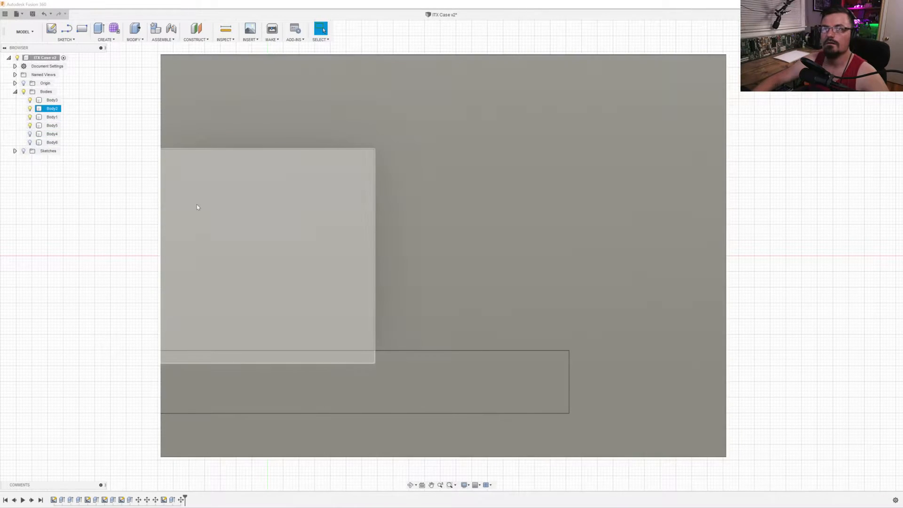
# Show the design's sketches and open Sketch1, which contains the motherboard square, for editing.
pyautogui.click(15, 151)
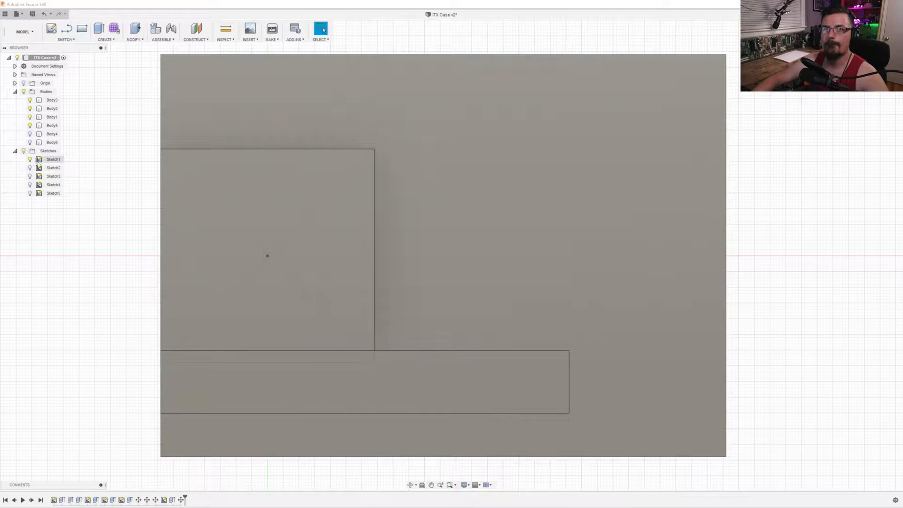
pyautogui.click(30, 176)
pyautogui.click(29, 177)
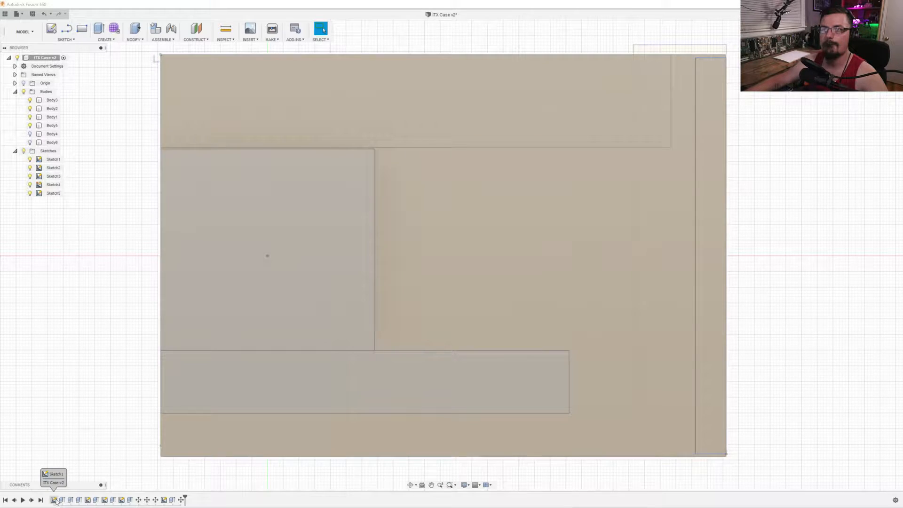
pyautogui.doubleClick(53, 499)
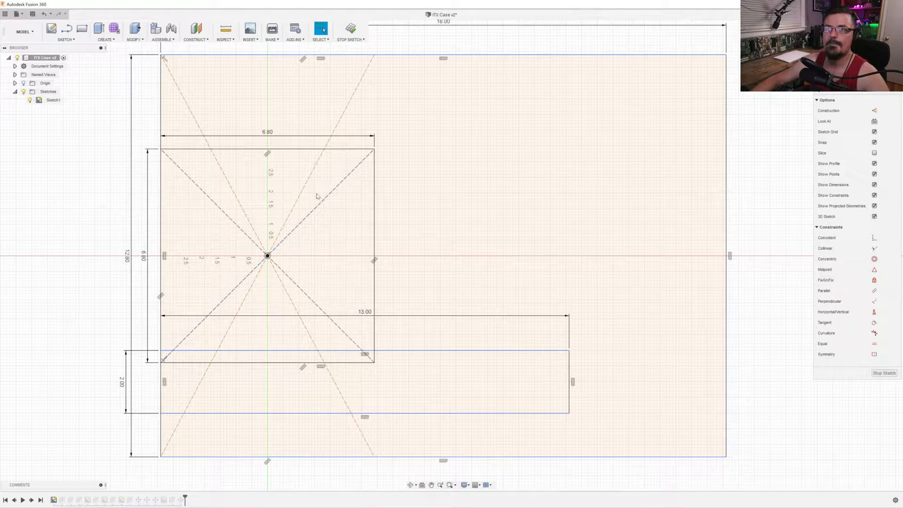
pyautogui.scroll(1, 196, 173)
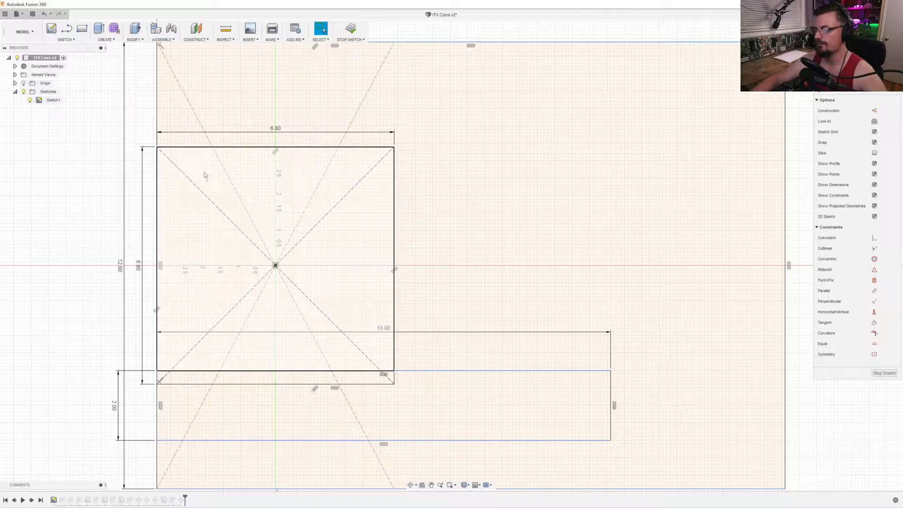
pyautogui.scroll(-1, 204, 175)
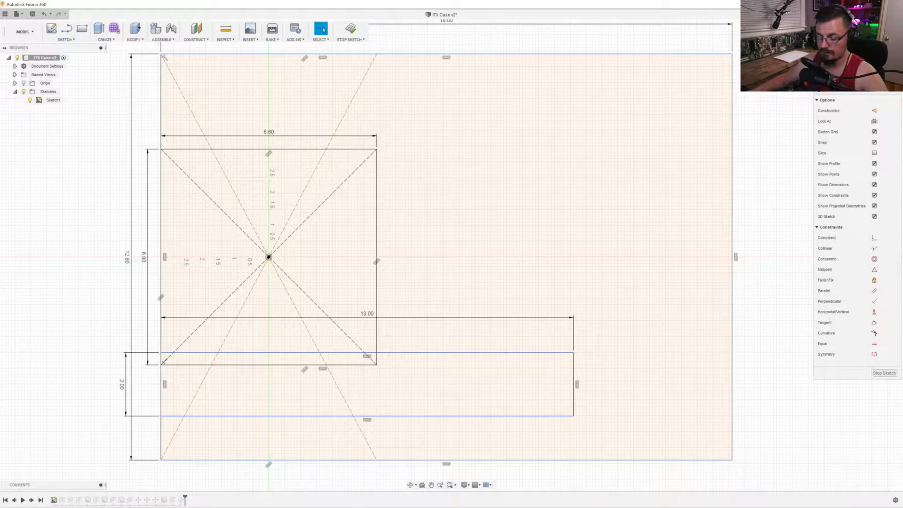
# Switch to the web browser, consult the Mini-ITX mounting hole drawing on the SilverStone page, and return to Fusion 360.
pyautogui.hotkey('alt', 'Tab')
pyautogui.click(130, 7)
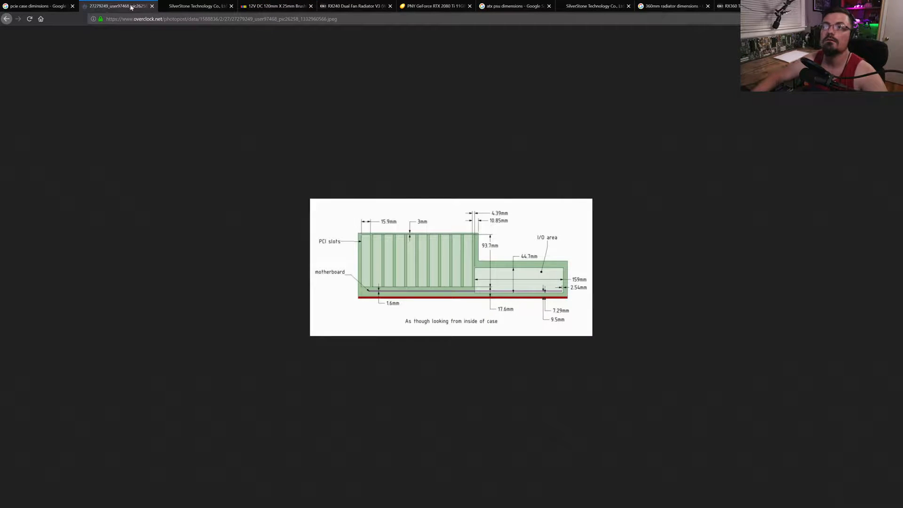
pyautogui.click(195, 6)
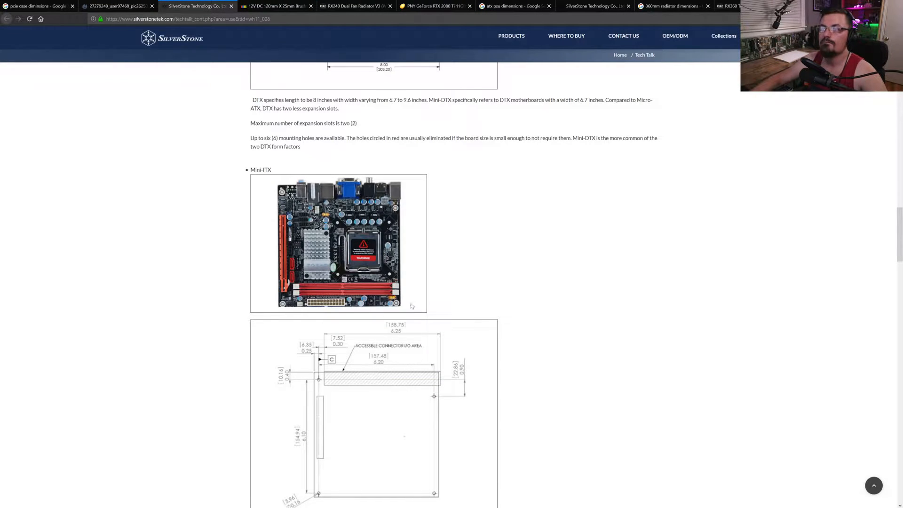
pyautogui.scroll(-4, 306, 186)
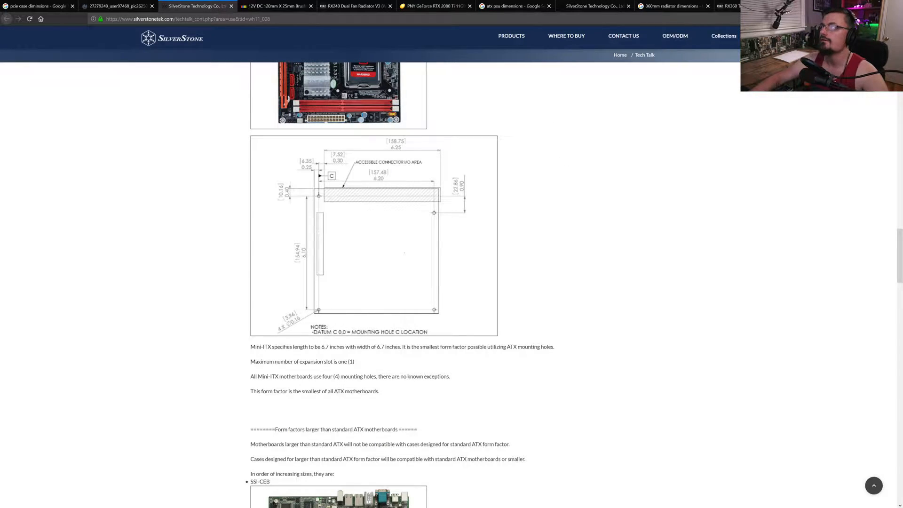
pyautogui.click(879, 6)
pyautogui.moveTo(589, 48); pyautogui.dragTo(565, 507)
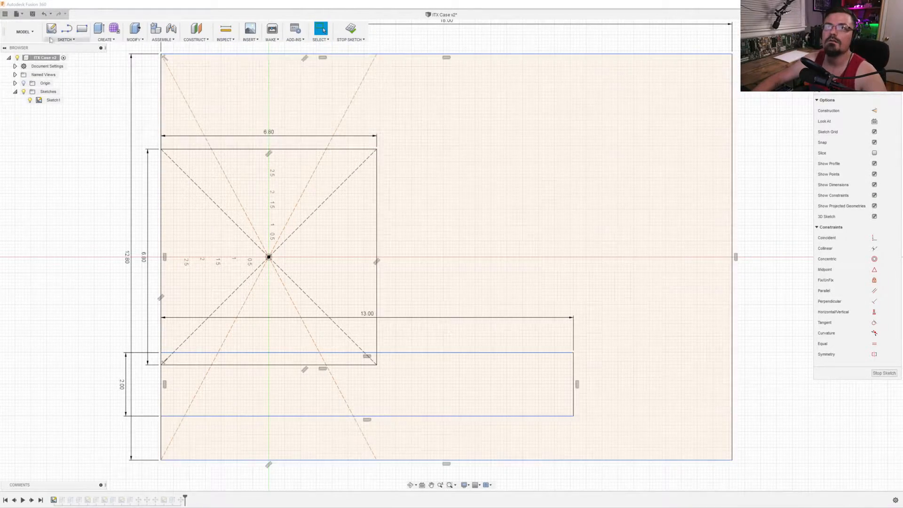
# Draw a 0.25 in line from the motherboard square's upper-left corner along its top edge.
pyautogui.click(65, 40)
pyautogui.click(65, 57)
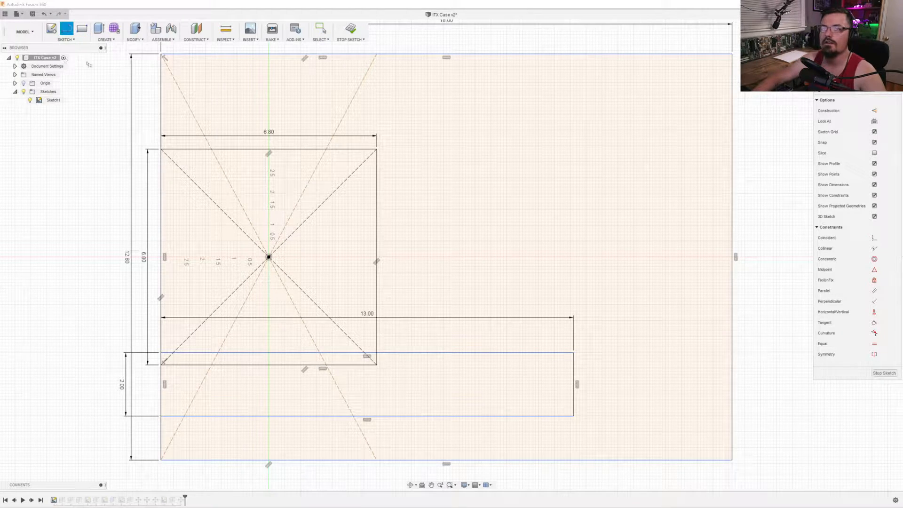
pyautogui.scroll(5, 163, 151)
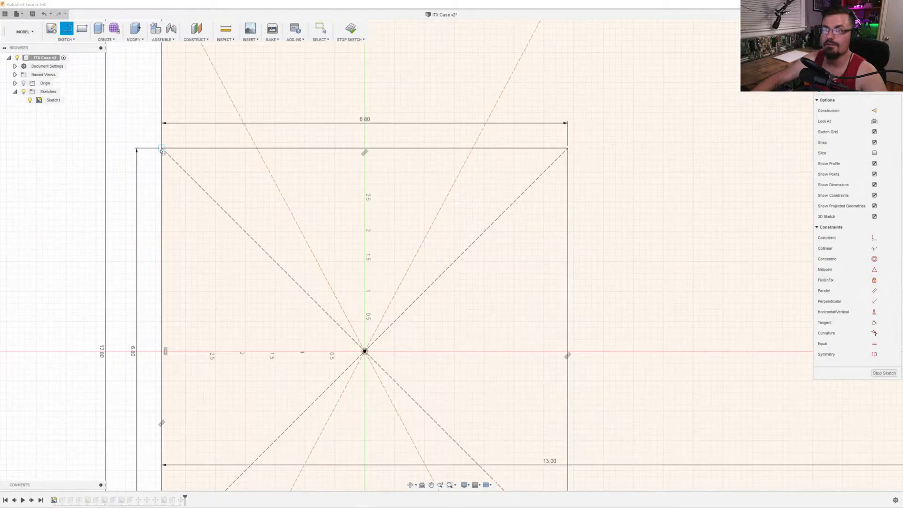
pyautogui.click(163, 148)
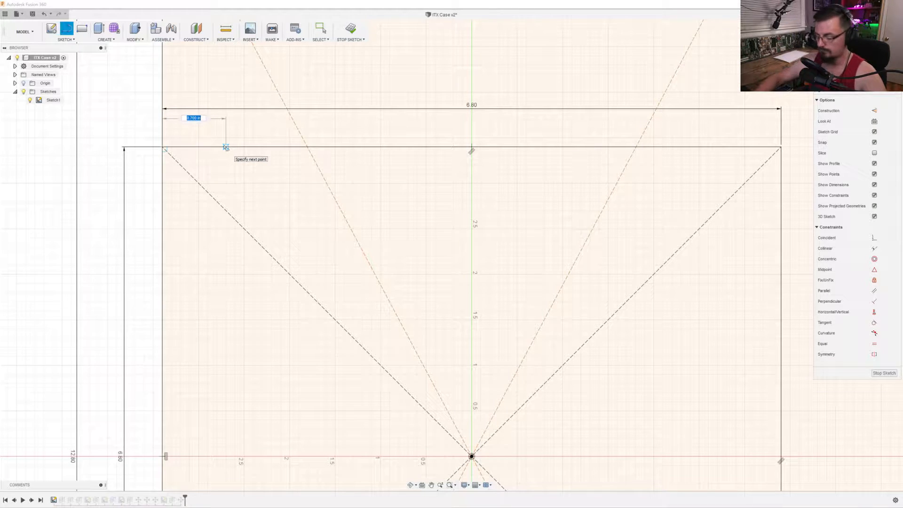
pyautogui.write('25')
pyautogui.press('Tab')
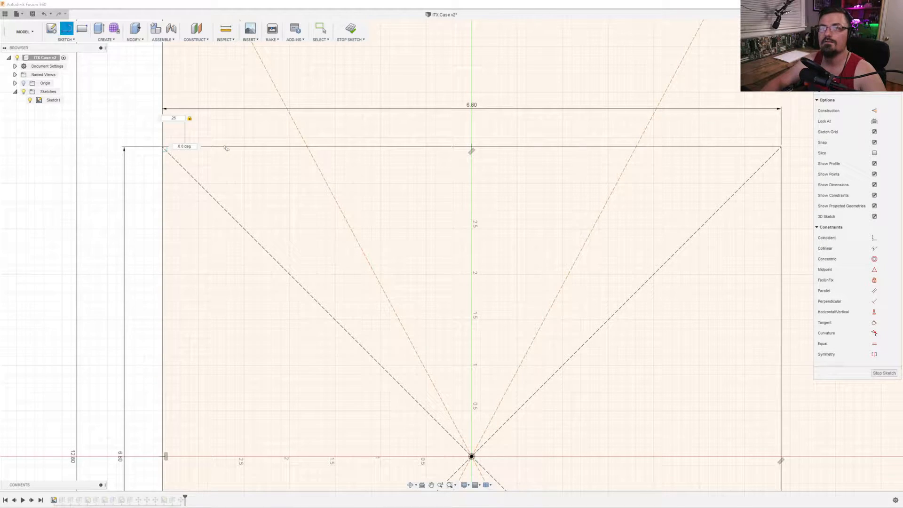
pyautogui.press('Return')
pyautogui.press('Escape')
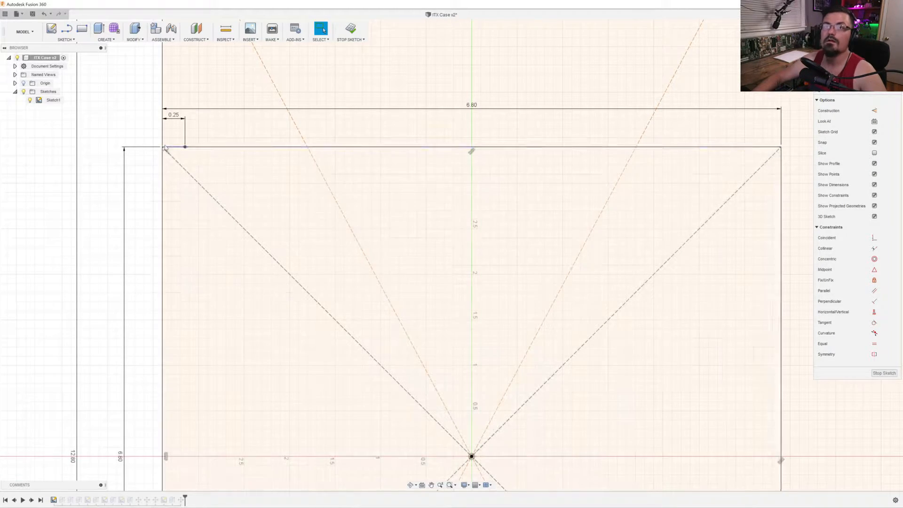
# Draw a 0.40 in line straight down from the free end of the 0.25 in line.
pyautogui.press('l')
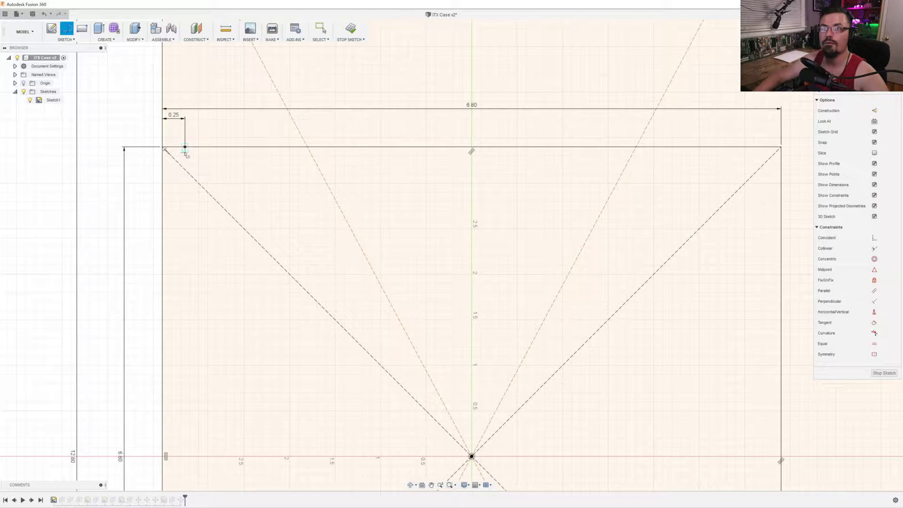
pyautogui.click(185, 147)
pyautogui.press('BackSpace')
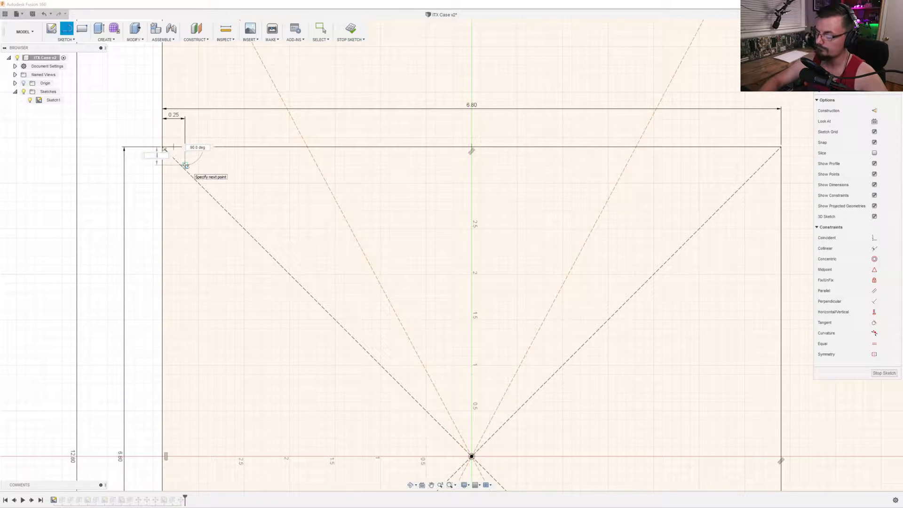
pyautogui.press('Return')
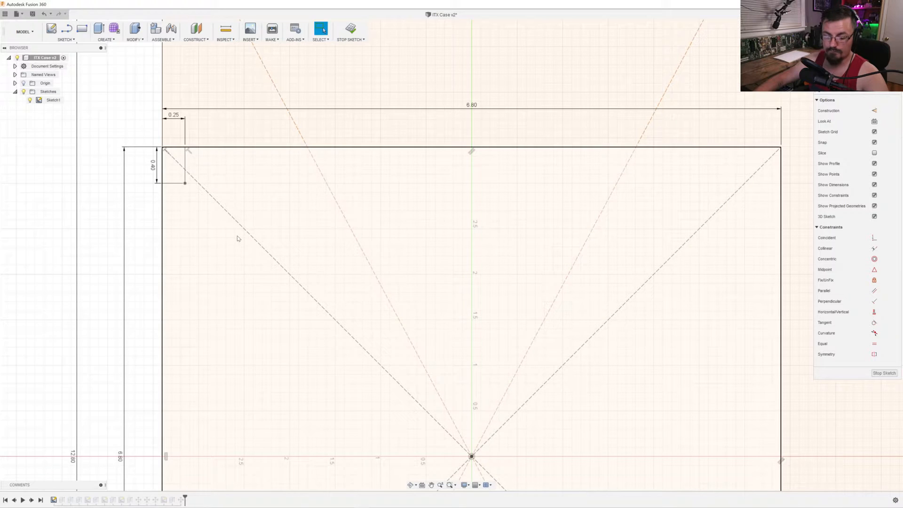
# Draw a 6.10 in line straight down from the lower end of the 0.40 in line.
pyautogui.press('l')
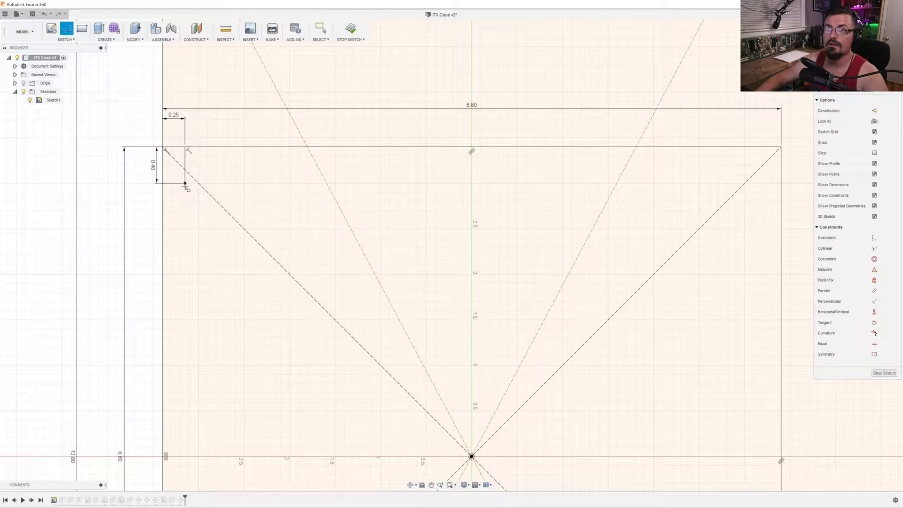
pyautogui.click(185, 183)
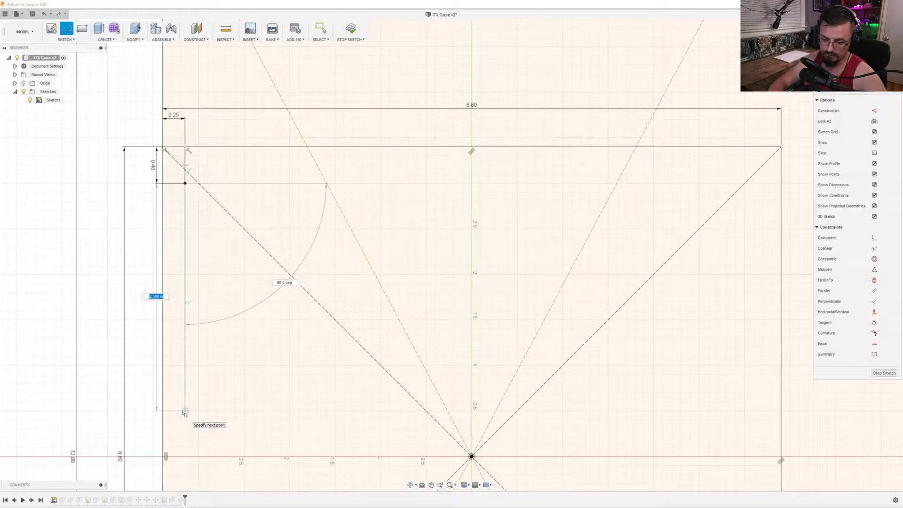
pyautogui.write('6.10')
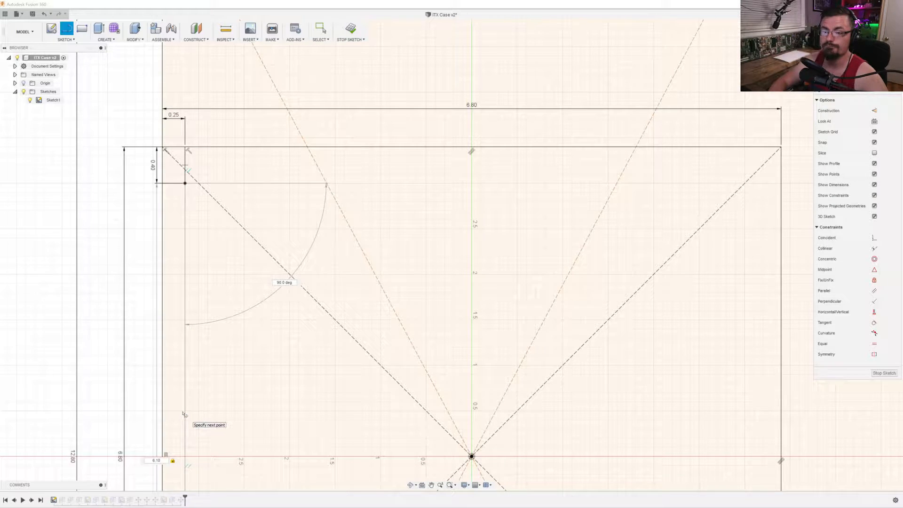
pyautogui.press('Return')
pyautogui.press('Escape')
# Examine where the 6.10 in line's endpoints sit relative to the motherboard square's corners and the neighbouring outlines.
pyautogui.moveTo(223, 393)
pyautogui.mouseDown(button='middle')
pyautogui.moveTo(248, 379)
pyautogui.moveTo(265, 157)
pyautogui.moveTo(259, 120)
pyautogui.moveTo(275, 162)
pyautogui.mouseUp(button='middle')
pyautogui.scroll(-2, 276, 162)
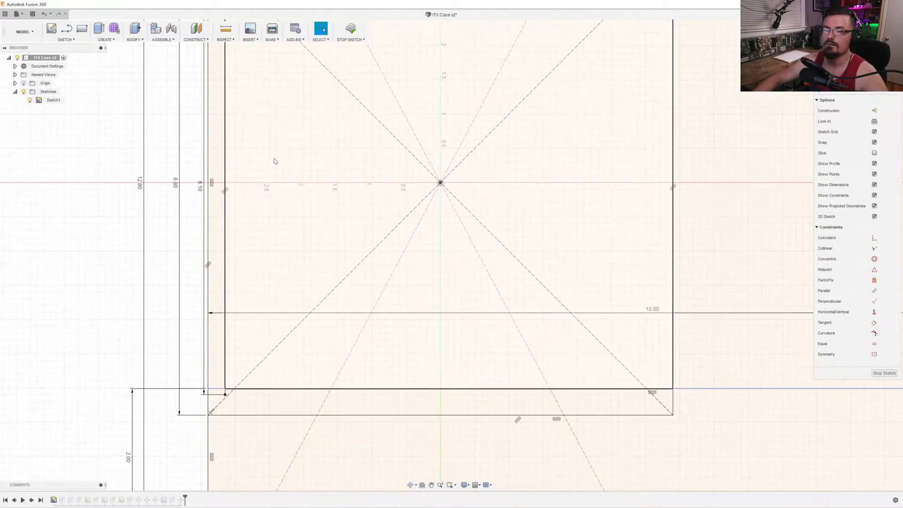
pyautogui.scroll(-3, 328, 313)
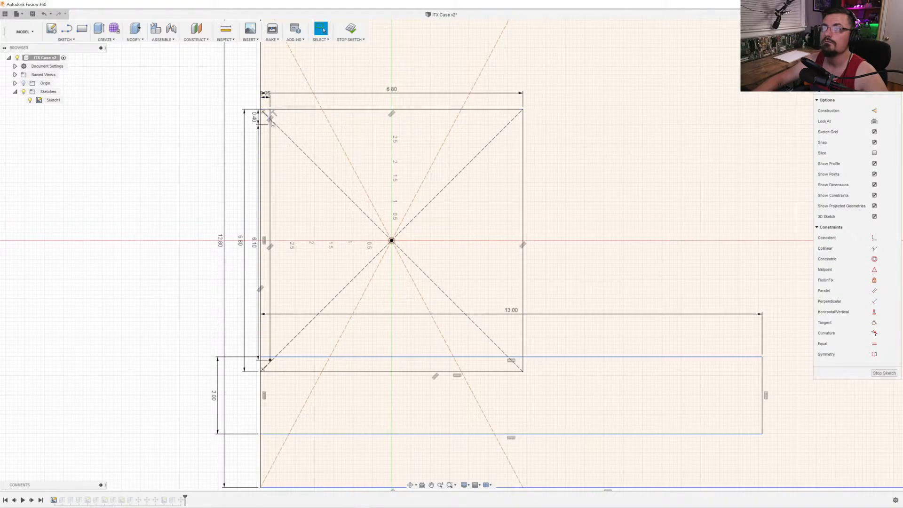
pyautogui.scroll(6, 270, 126)
pyautogui.scroll(-6, 270, 127)
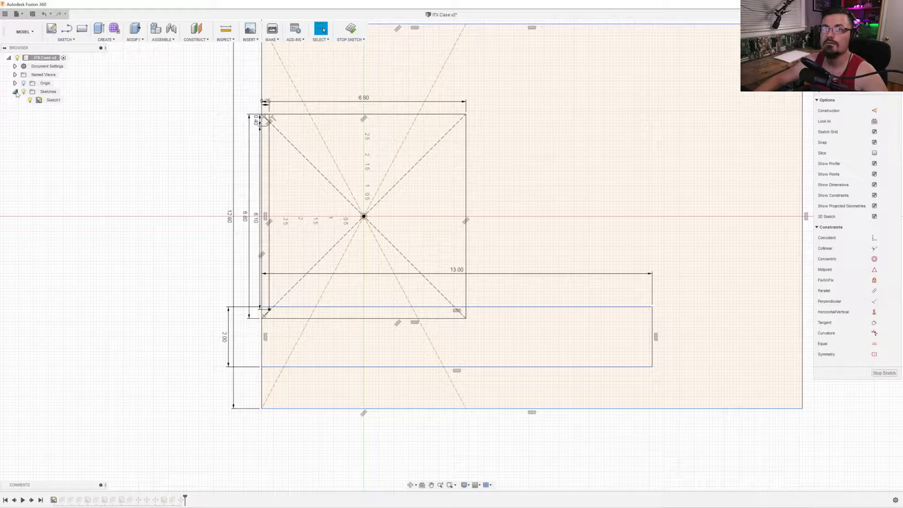
pyautogui.scroll(3, 275, 161)
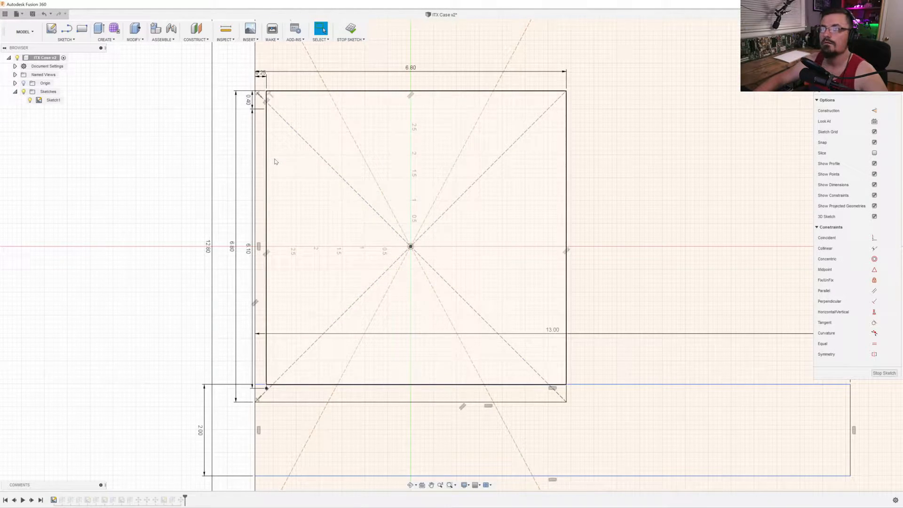
pyautogui.scroll(-4, 275, 162)
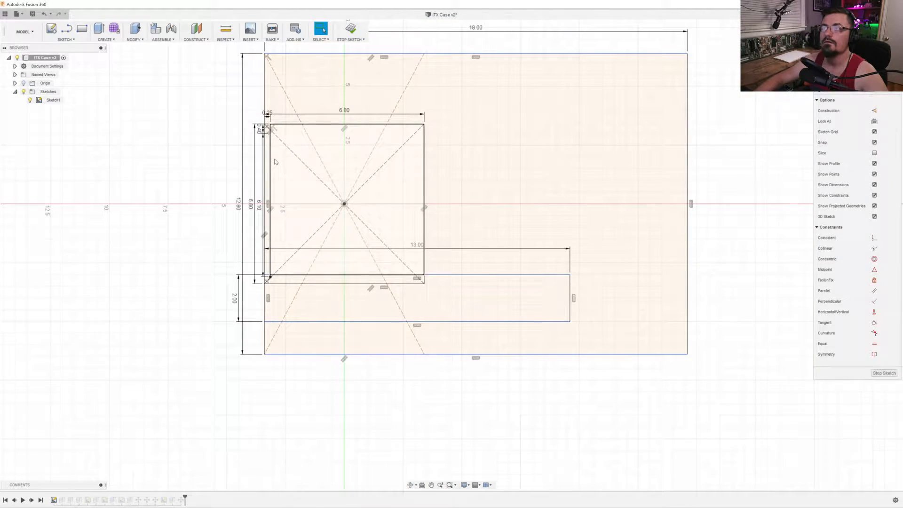
pyautogui.scroll(3, 279, 184)
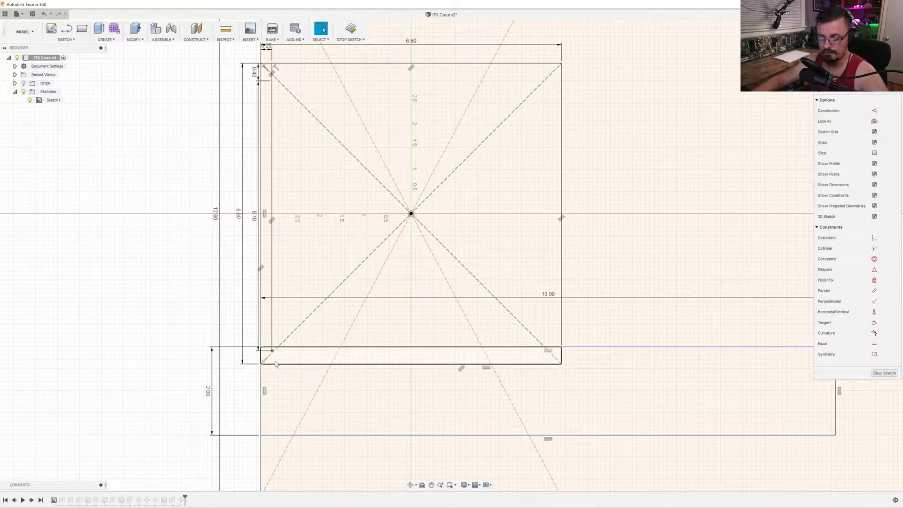
# Draw a 6.20 in horizontal line toward the right from the lower end of the 6.10 in line.
pyautogui.press('l')
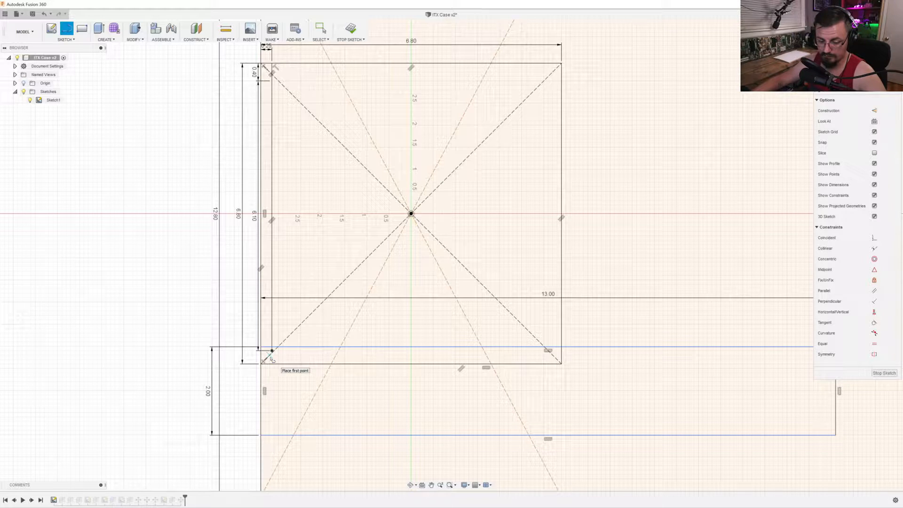
pyautogui.click(272, 350)
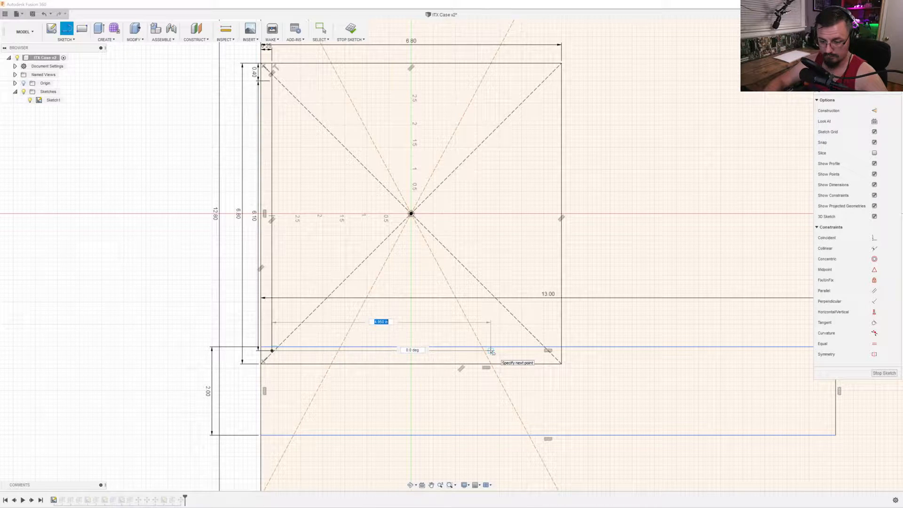
pyautogui.write('8')
pyautogui.write('.20')
pyautogui.press('Tab')
pyautogui.press('Return')
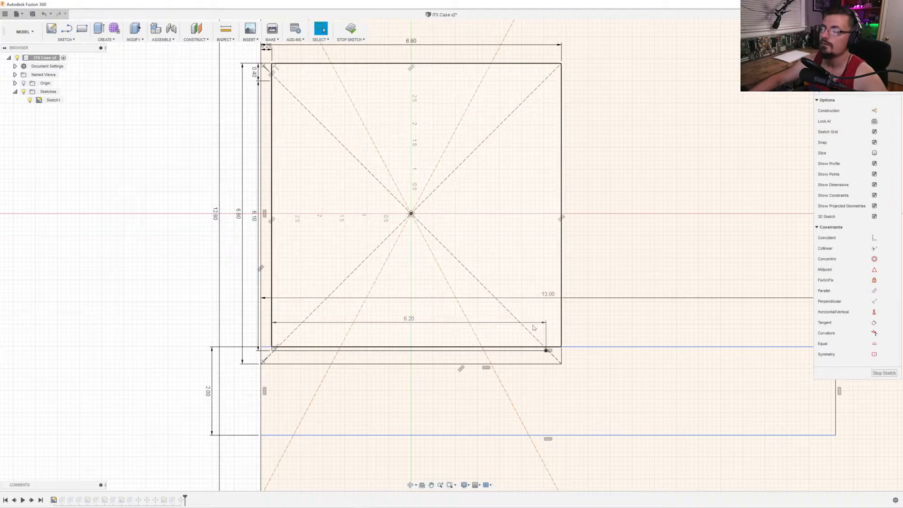
pyautogui.click(547, 351)
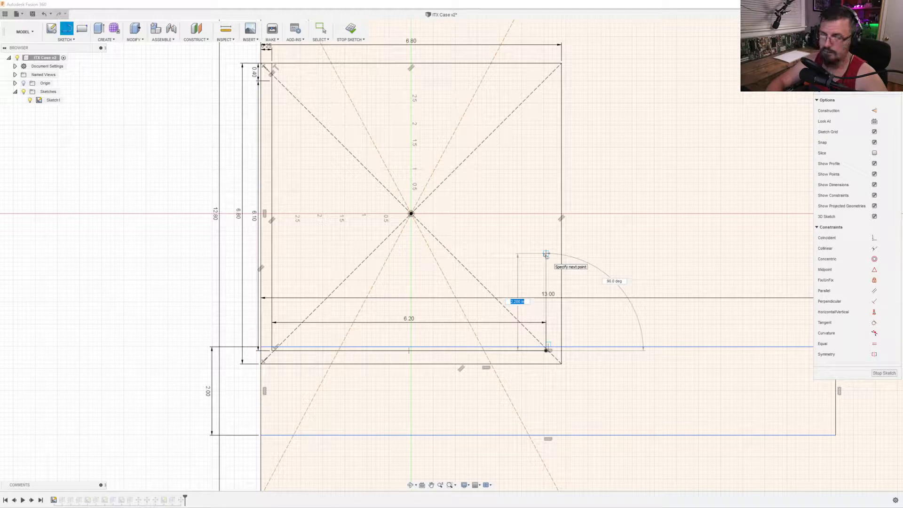
pyautogui.press('Escape')
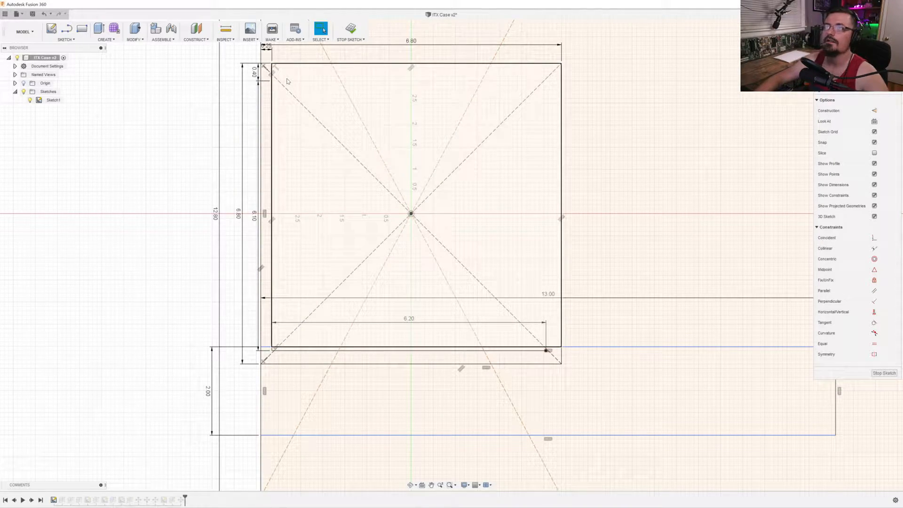
# Draw a second 6.20 in horizontal line toward the right from the lower end of the 0.40 in line.
pyautogui.scroll(2, 283, 90)
pyautogui.scroll(-2, 283, 90)
pyautogui.moveTo(287, 97); pyautogui.dragTo(271, 143, button='middle')
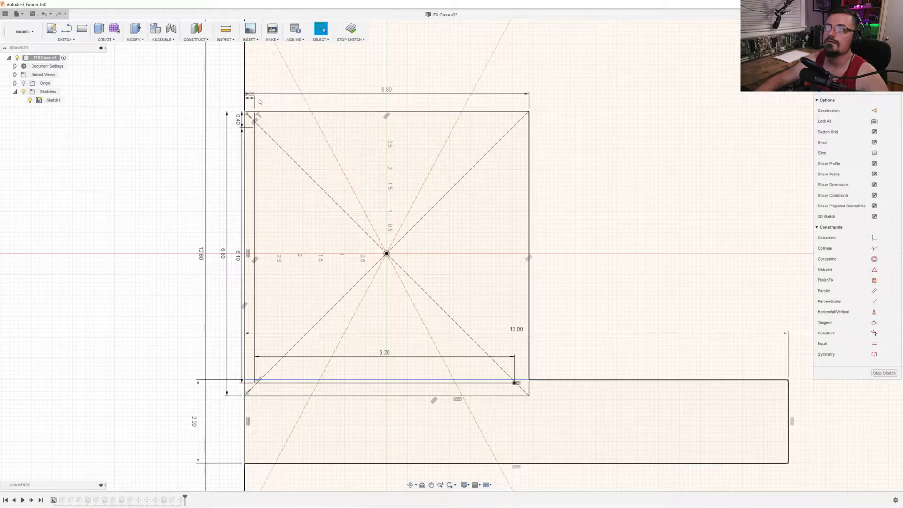
pyautogui.press('l')
pyautogui.click(256, 128)
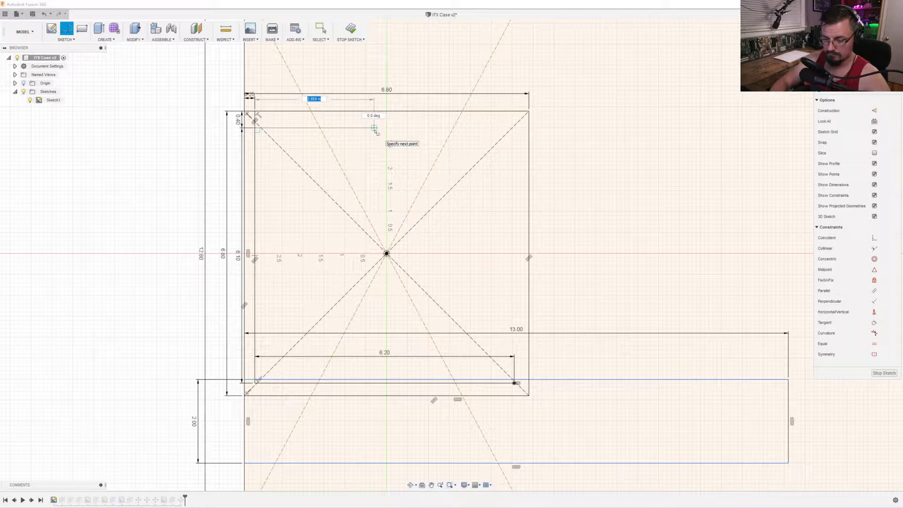
pyautogui.write('6.20')
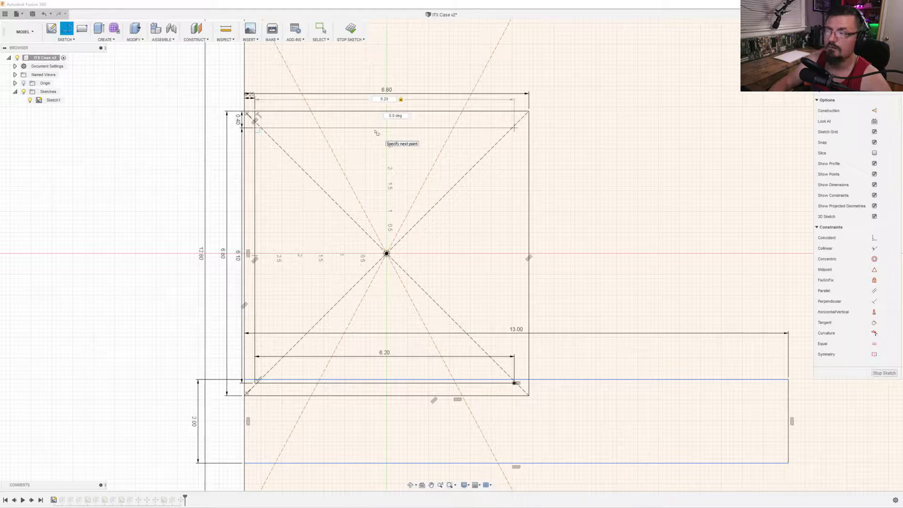
pyautogui.press('Return')
pyautogui.press('Escape')
# Draw a 0.90 in line straight down from the right end of the upper 6.20 in line.
pyautogui.press('l')
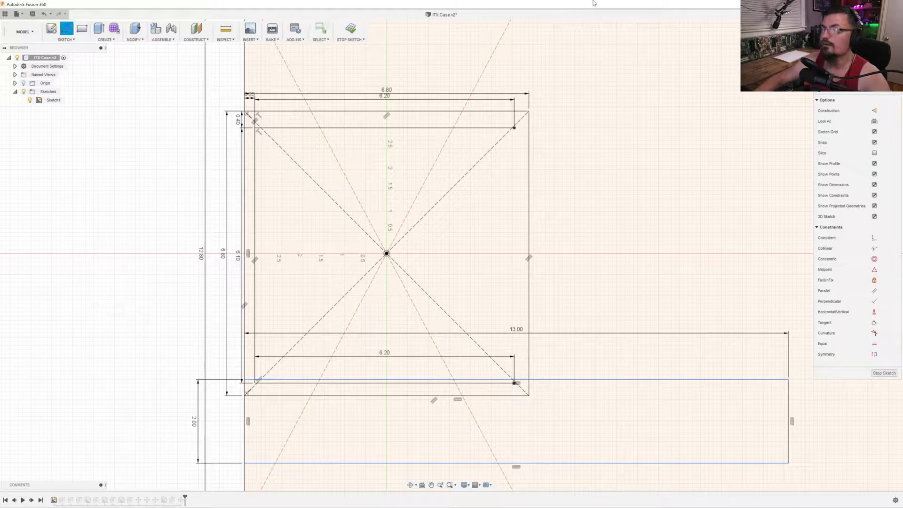
pyautogui.click(514, 127)
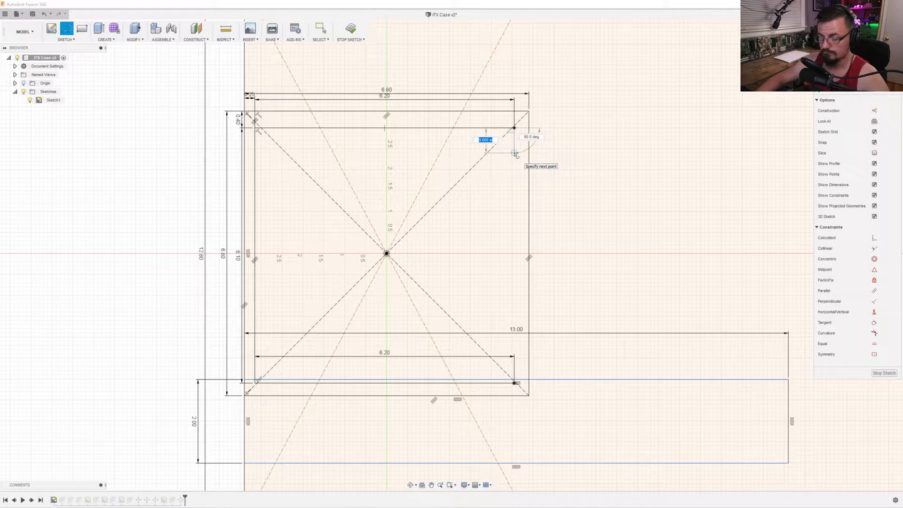
pyautogui.press('BackSpace')
pyautogui.press('Tab')
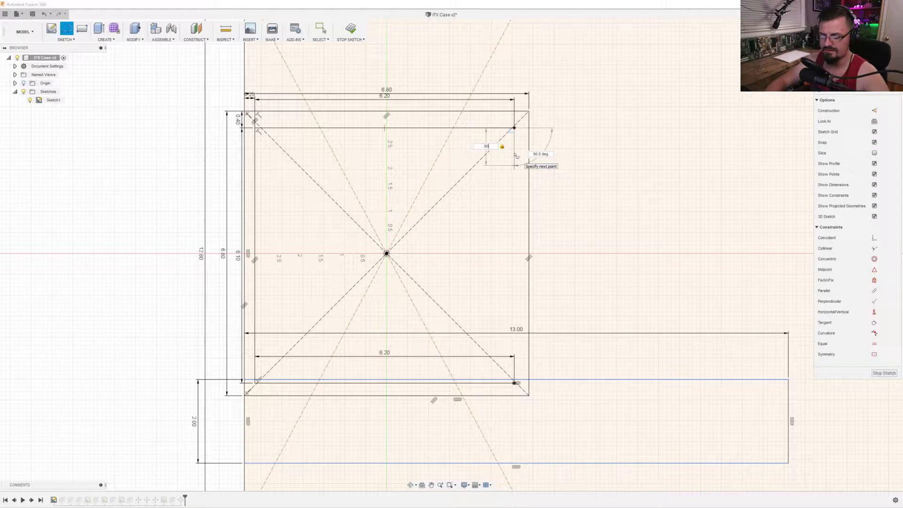
pyautogui.press('Return')
pyautogui.press('Escape')
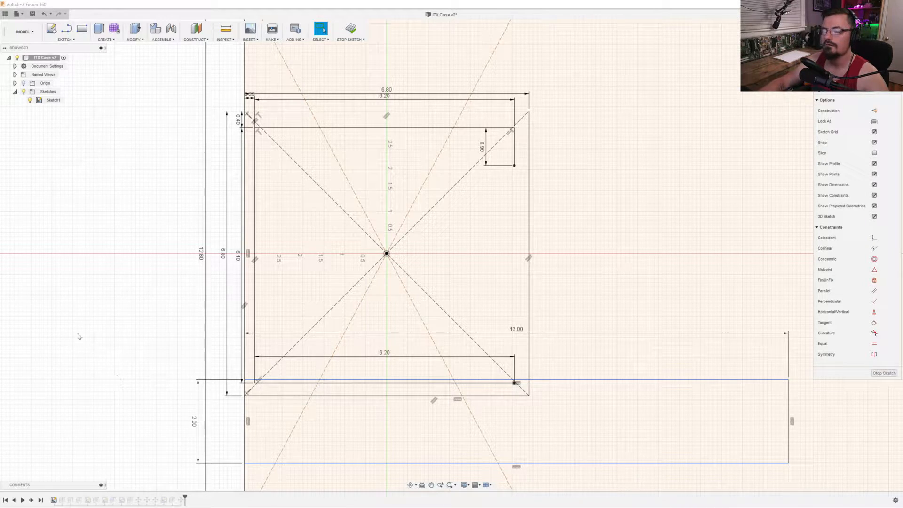
# Undo all the hole-locating lines drawn inside the motherboard square, back to the original sketch.
pyautogui.hotkey('ctrl', 'z')
pyautogui.hotkey('ctrl', 'z')
pyautogui.hotkey('ctrl', 'z')
pyautogui.hotkey('ctrl', 'z')
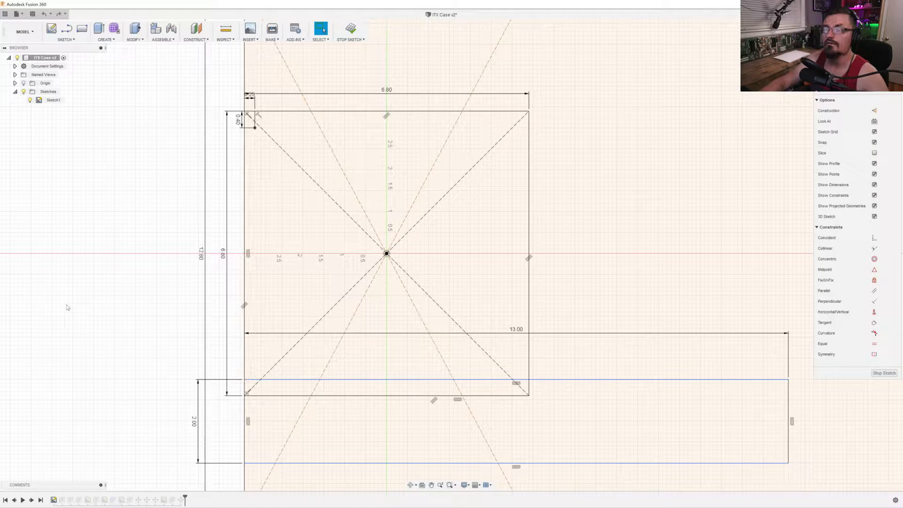
pyautogui.hotkey('ctrl', 'z')
pyautogui.hotkey('ctrl', 'z')
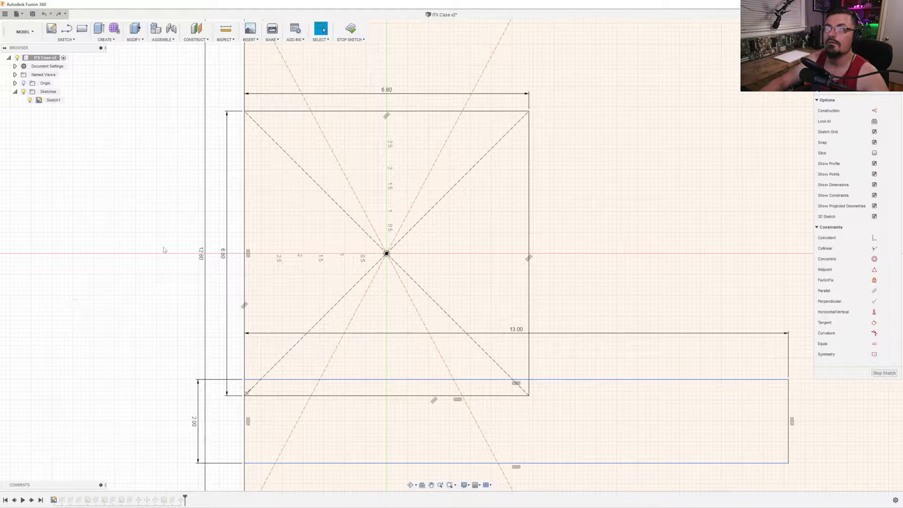
pyautogui.press('l')
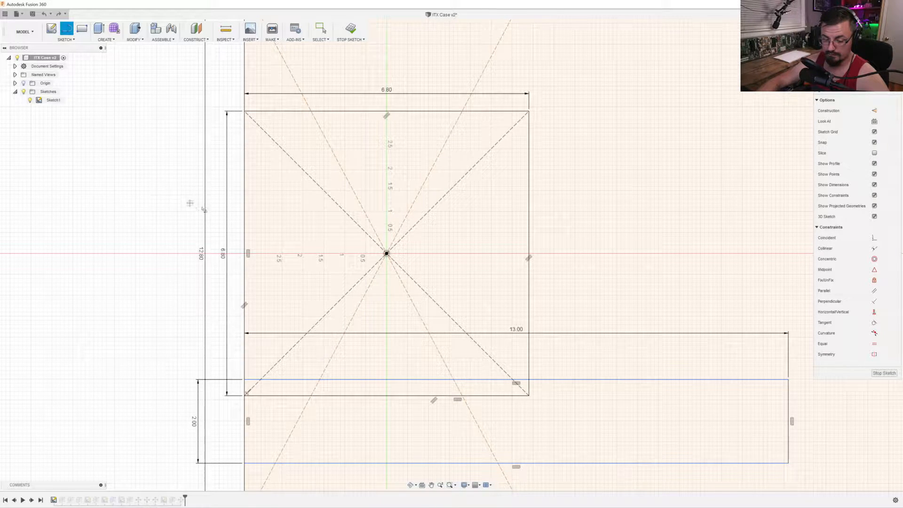
pyautogui.scroll(2, 273, 272)
pyautogui.scroll(-2, 272, 276)
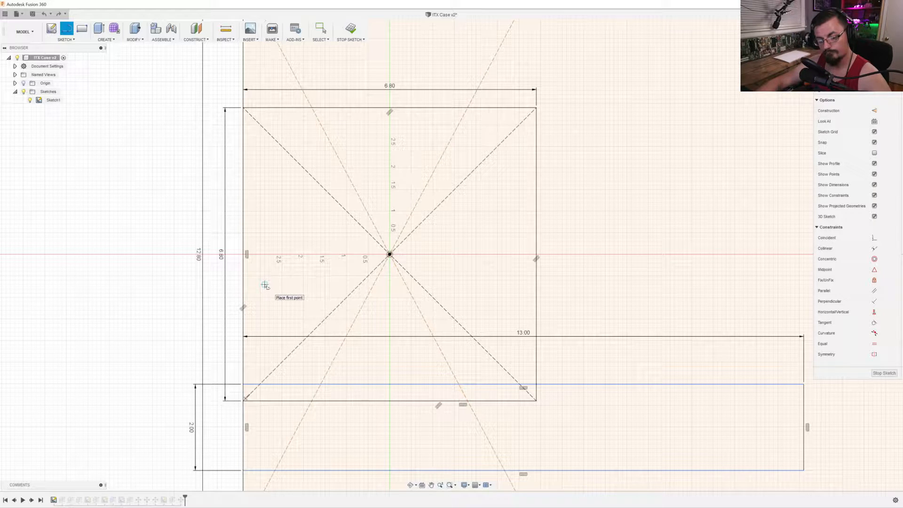
pyautogui.scroll(1, 285, 307)
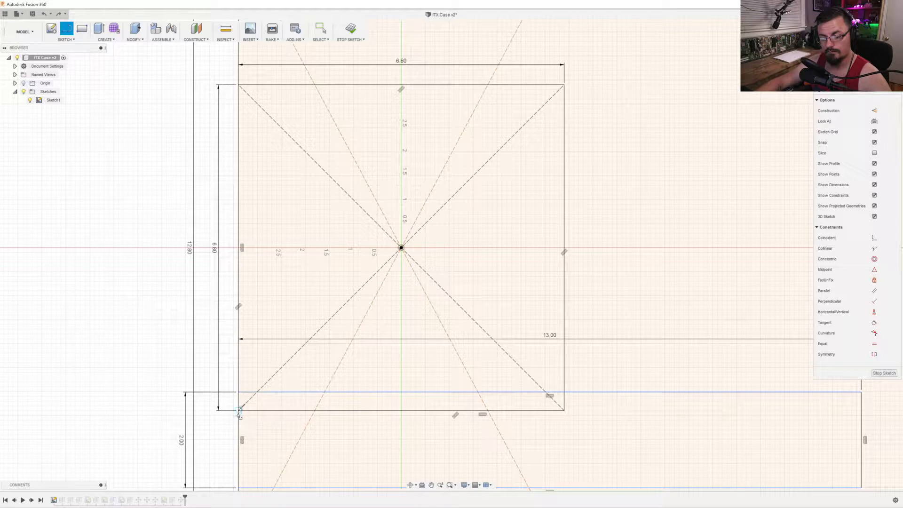
pyautogui.click(238, 414)
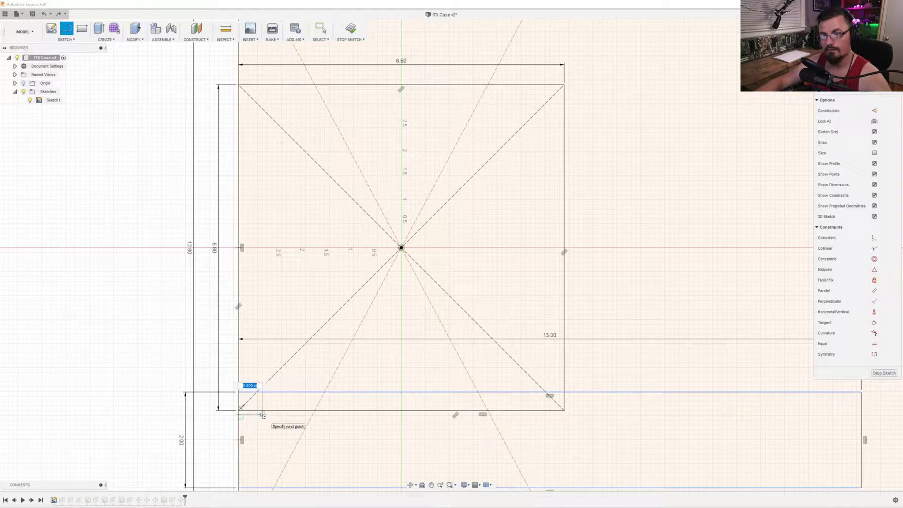
pyautogui.press('Escape')
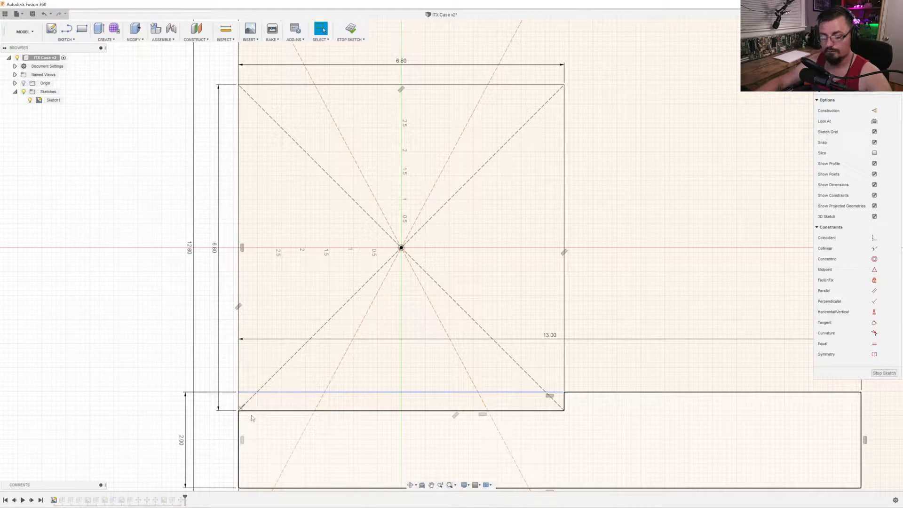
# Draw a 0.40 in line along the motherboard square's bottom edge, starting from its lower-left corner.
pyautogui.press('l')
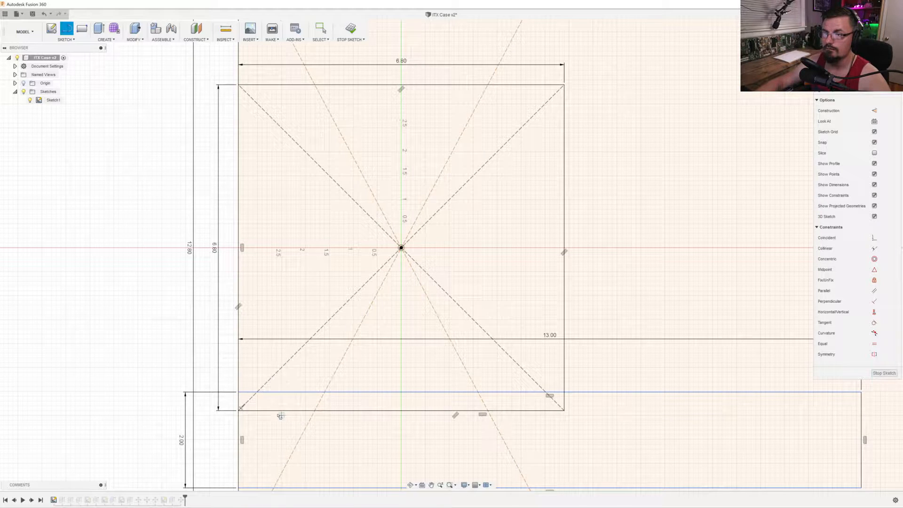
pyautogui.click(239, 409)
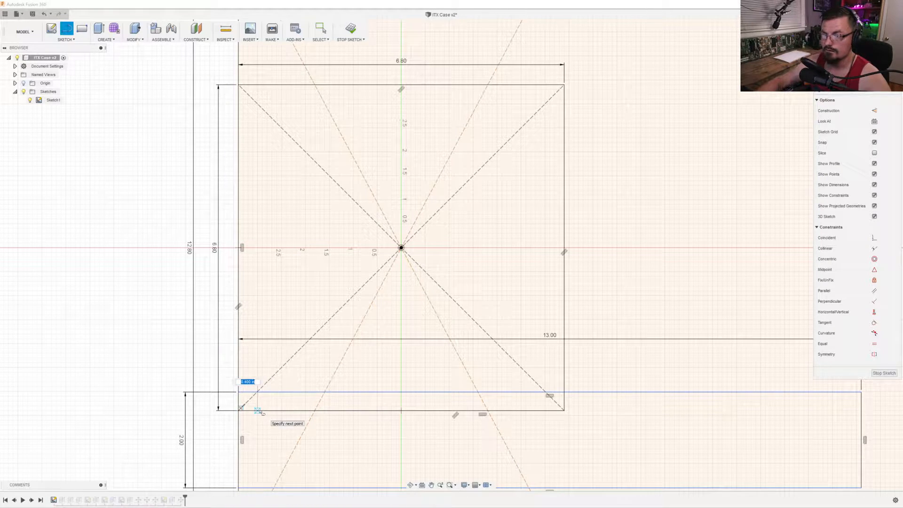
pyautogui.press('Return')
pyautogui.press('Escape')
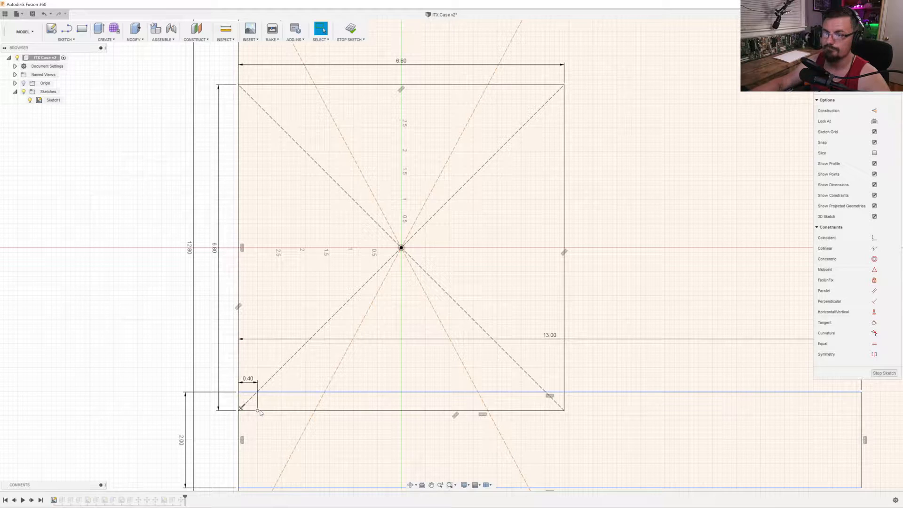
# Draw a 0.25 in line straight up from the right end of the 0.40 in line.
pyautogui.press('l')
pyautogui.click(258, 409)
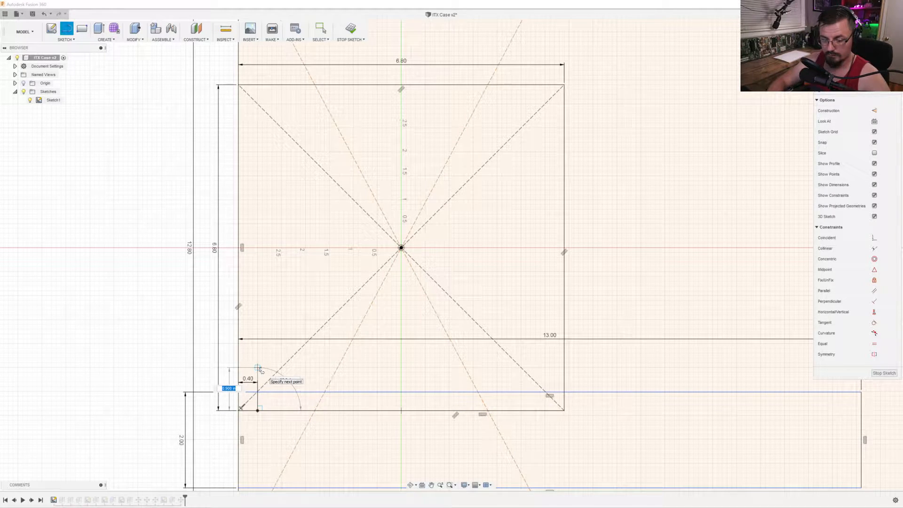
pyautogui.write('.25')
pyautogui.press('Tab')
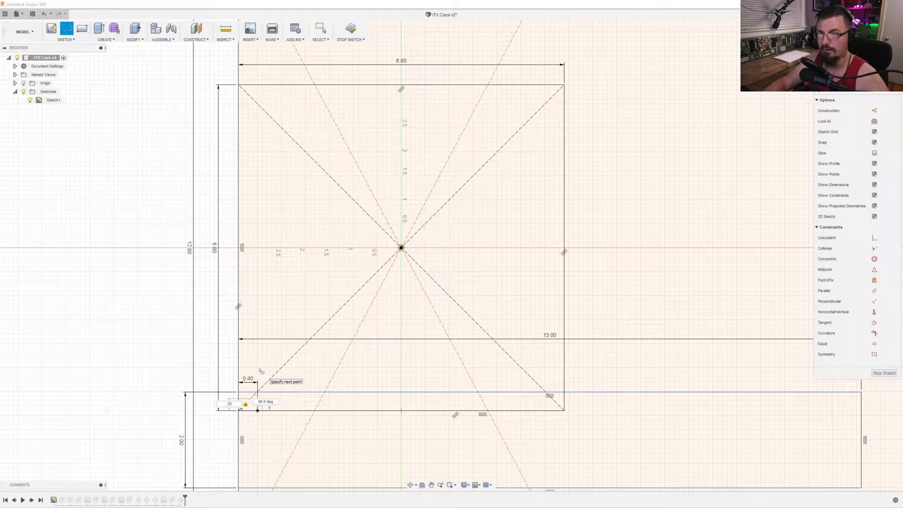
pyautogui.press('Return')
pyautogui.press('Escape')
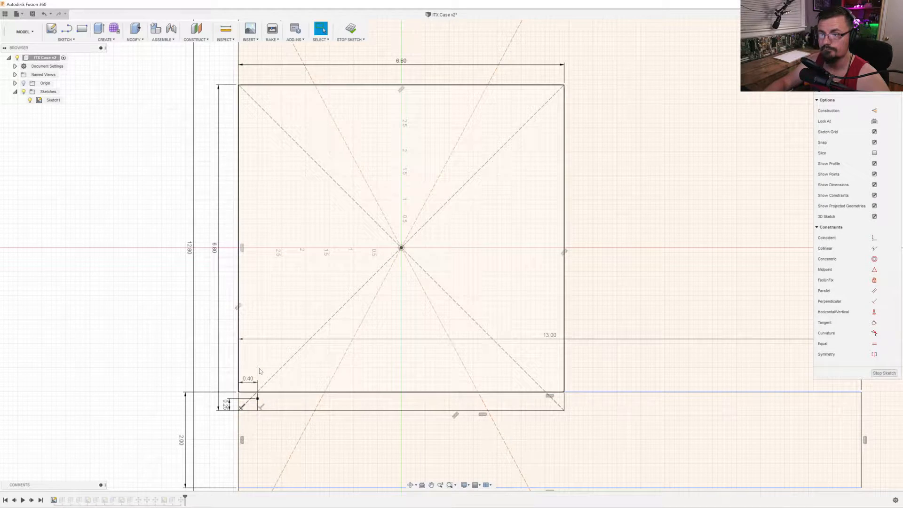
# Draw a 6.10 in horizontal line toward the right from the upper end of the 0.25 in line.
pyautogui.press('l')
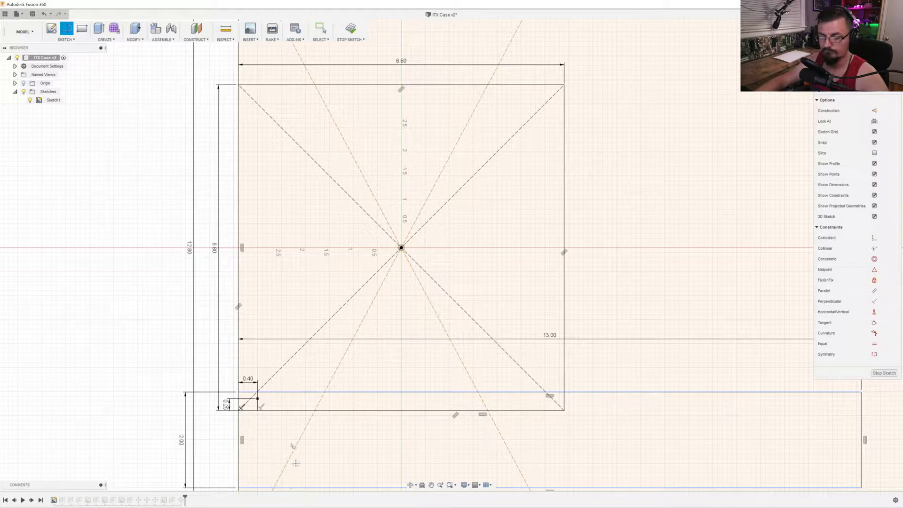
pyautogui.click(257, 398)
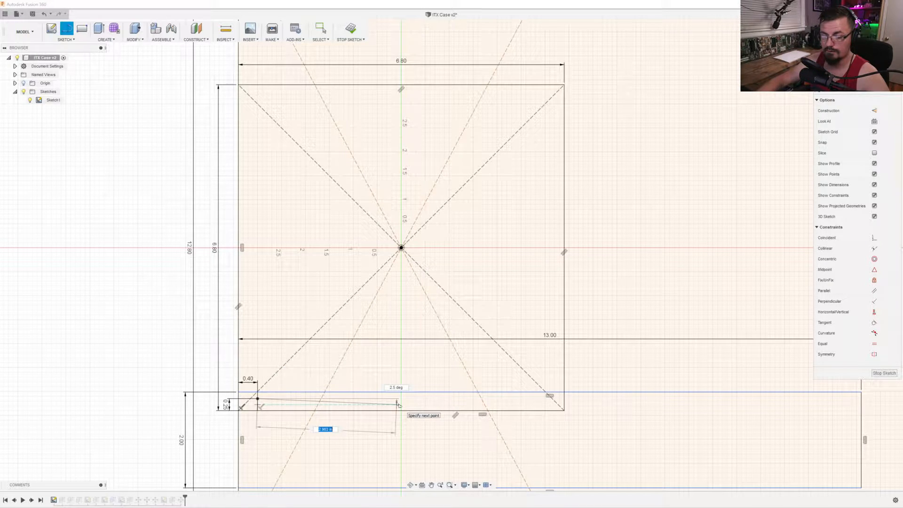
pyautogui.write('6')
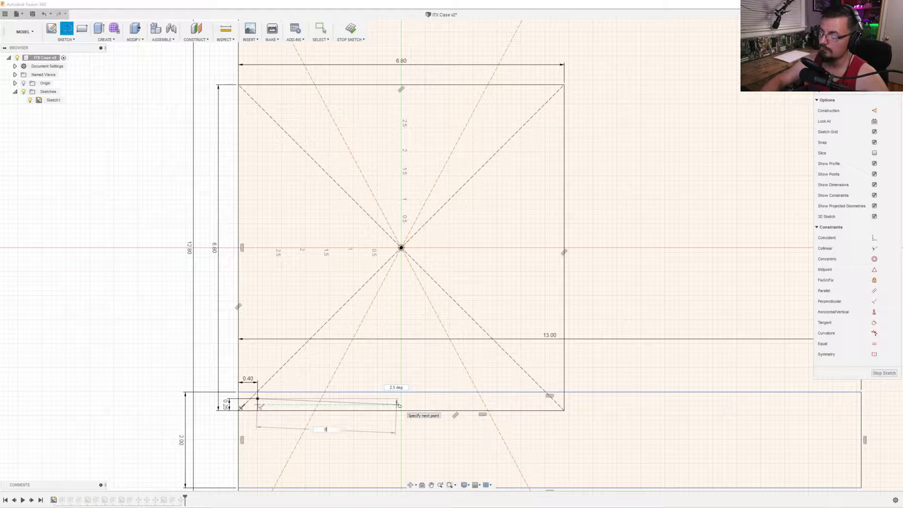
pyautogui.write('.1')
pyautogui.press('Tab')
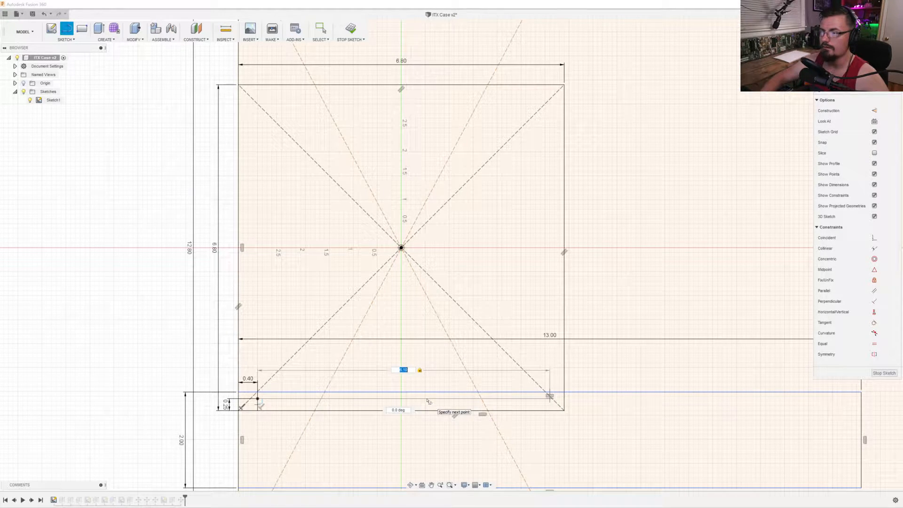
pyautogui.press('Return')
pyautogui.press('Escape')
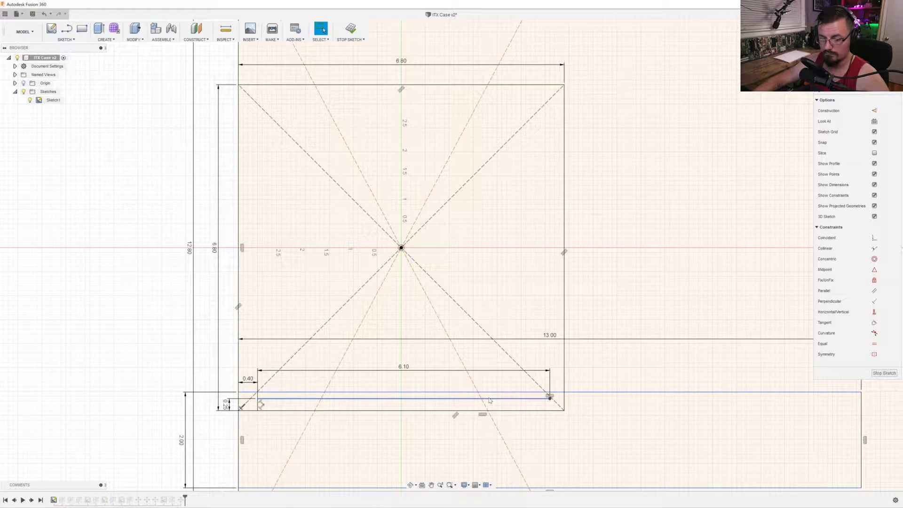
# Draw a 6.20 in line straight up from the left end of the 6.10 in line.
pyautogui.press('l')
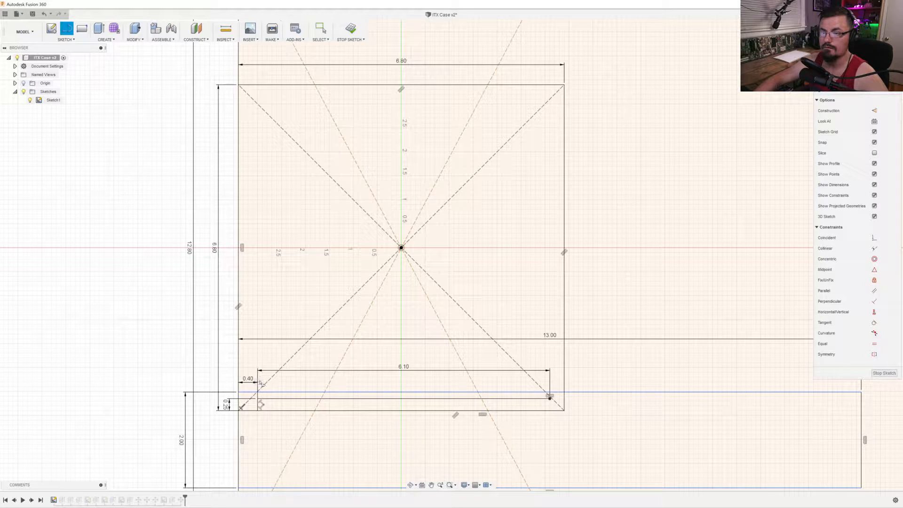
pyautogui.click(259, 398)
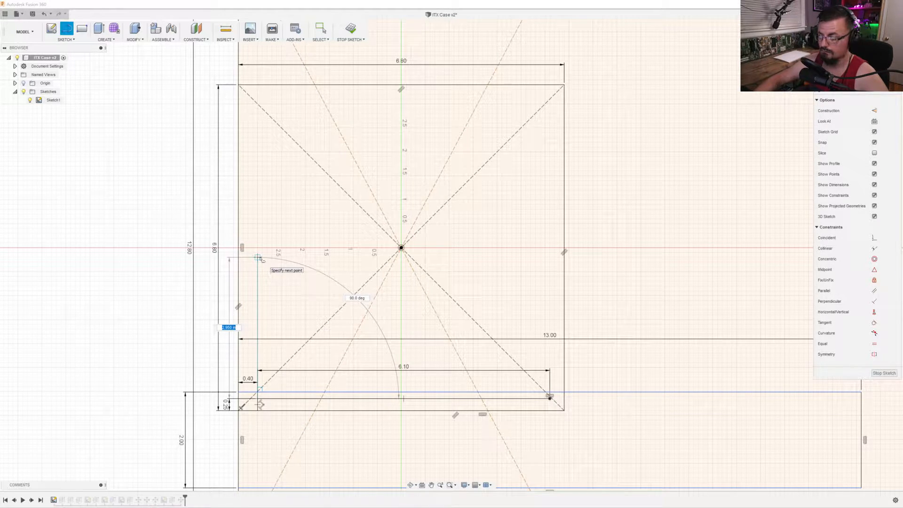
pyautogui.write('6.20')
pyautogui.press('Return')
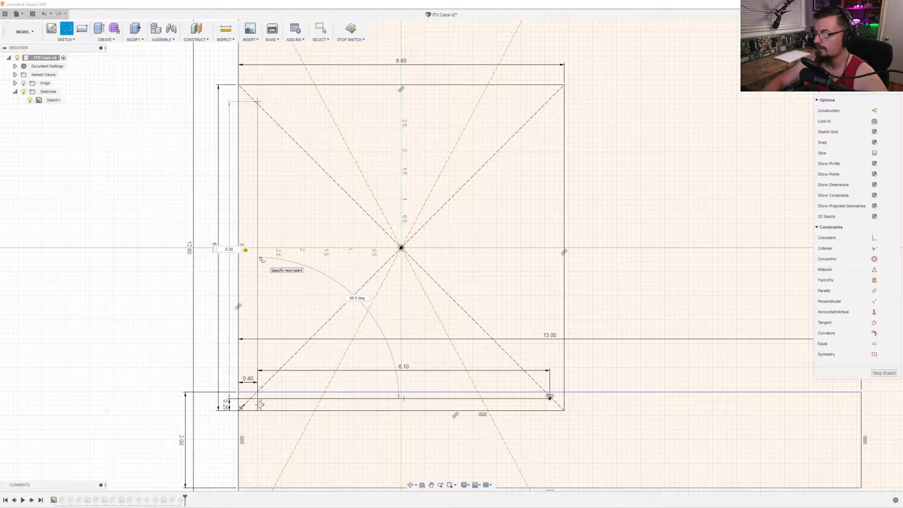
pyautogui.press('Escape')
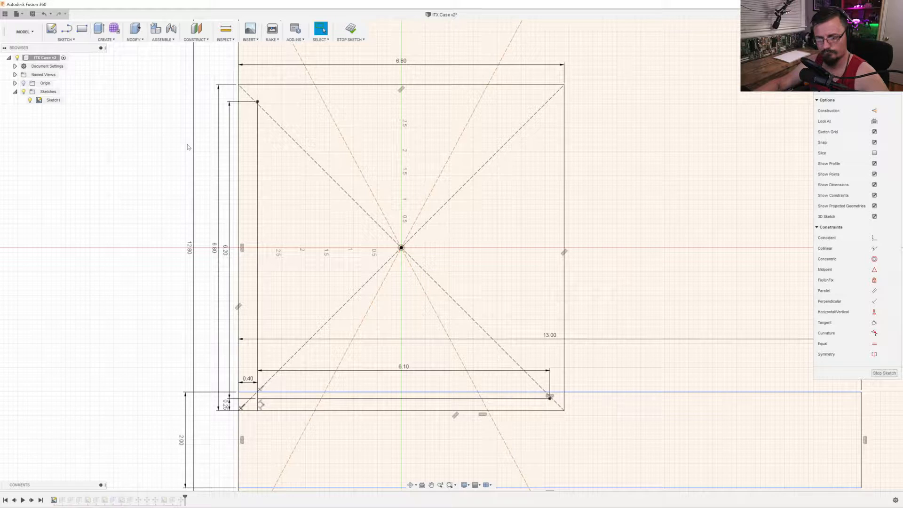
# Draw a 0.90 in horizontal line toward the right from the upper end of the 6.20 in line.
pyautogui.press('l')
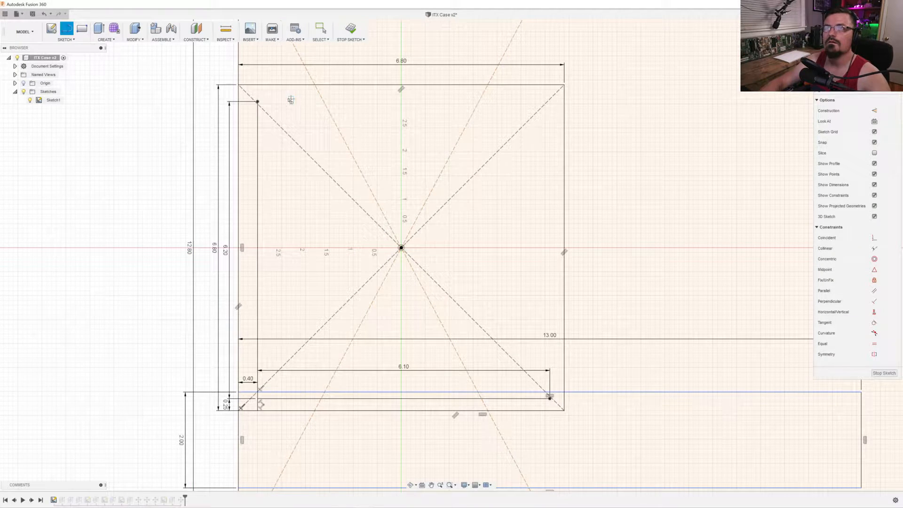
pyautogui.click(258, 101)
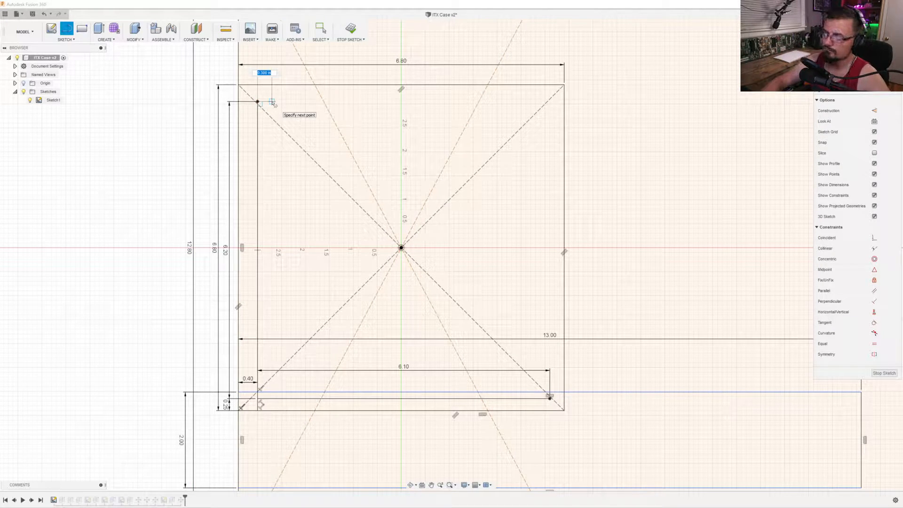
pyautogui.write('0.9')
pyautogui.press('Return')
pyautogui.press('Escape')
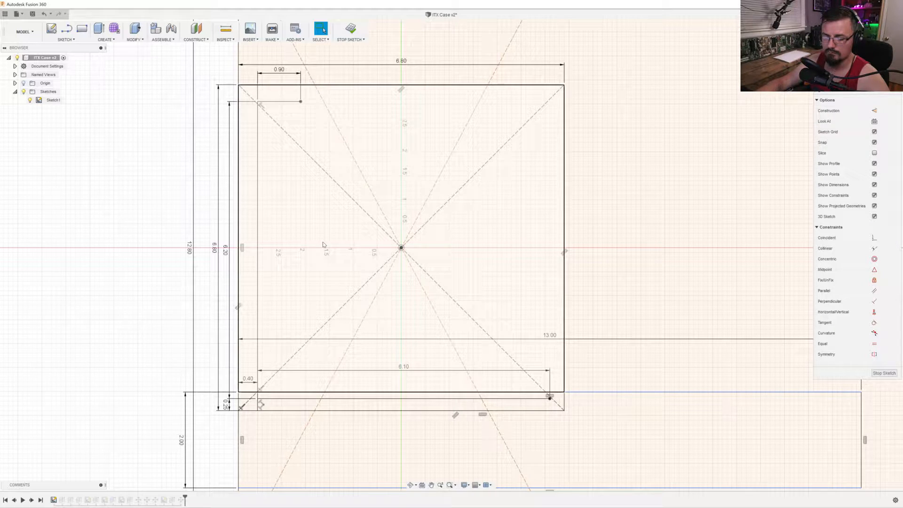
# Draw a second 6.20 in line straight up from the right end of the 6.10 in line.
pyautogui.press('l')
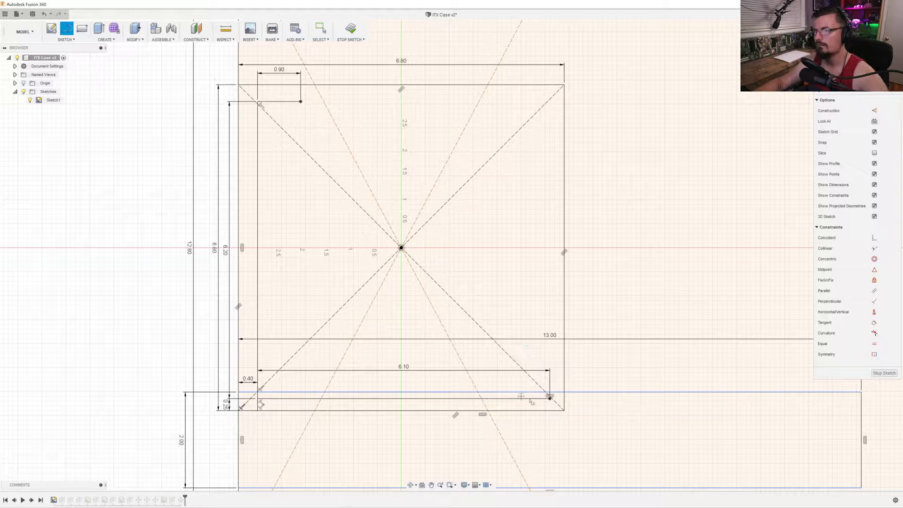
pyautogui.click(549, 398)
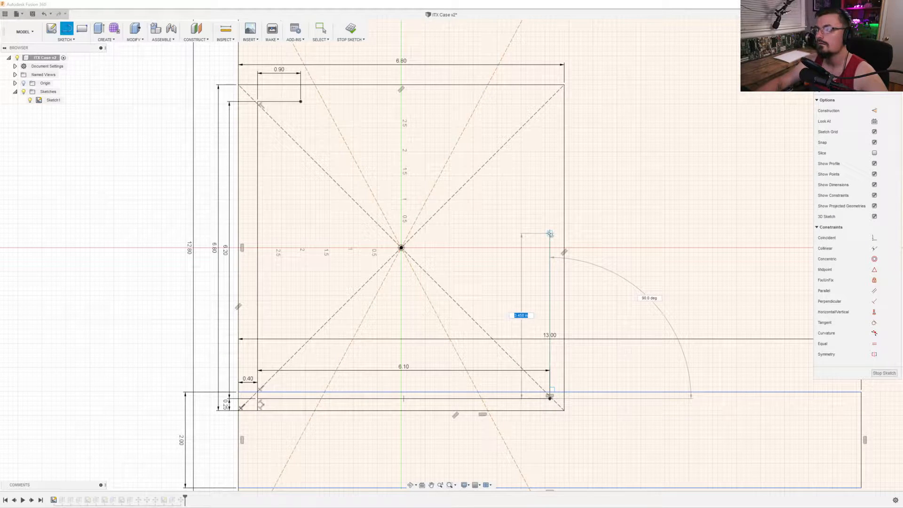
pyautogui.write('6')
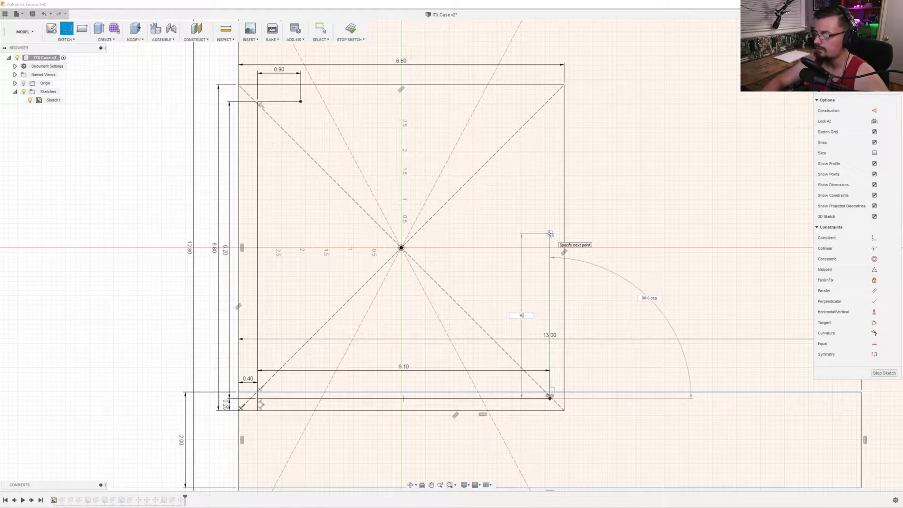
pyautogui.write('.20')
pyautogui.press('Return')
pyautogui.press('Escape')
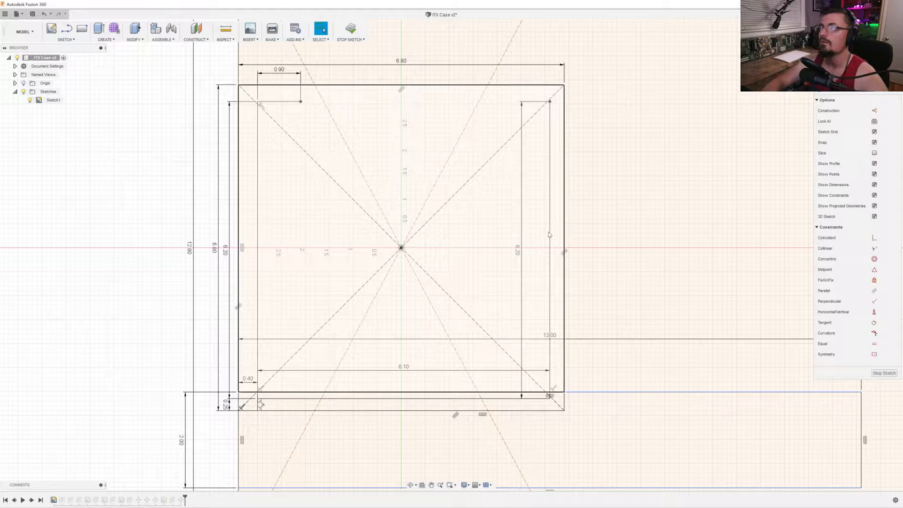
# Place sketch points on the mounting hole positions at the ends of the 0.90 in, 6.10 in and right-hand 6.20 in lines.
pyautogui.click(275, 102)
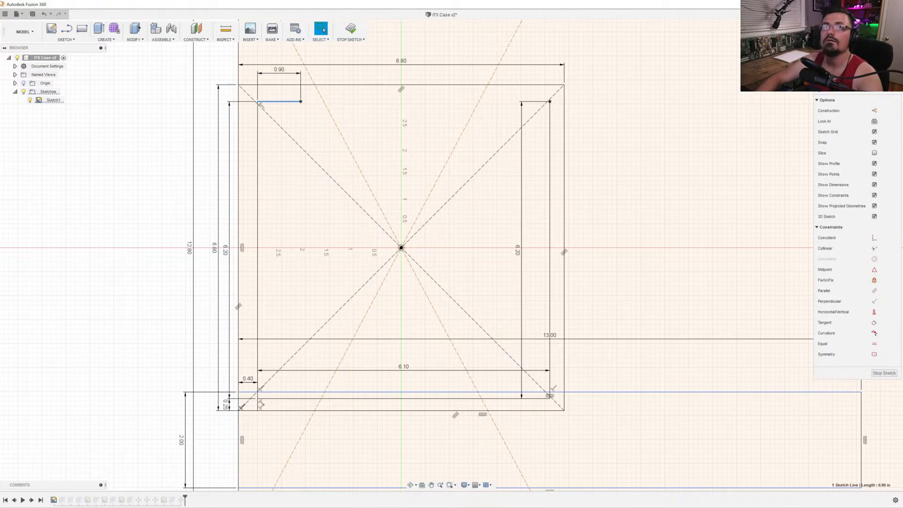
pyautogui.click(301, 101)
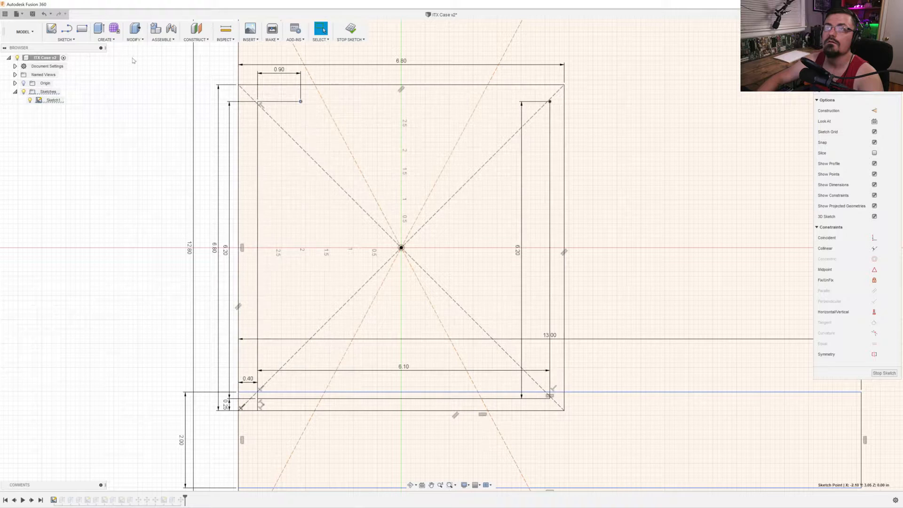
pyautogui.click(64, 41)
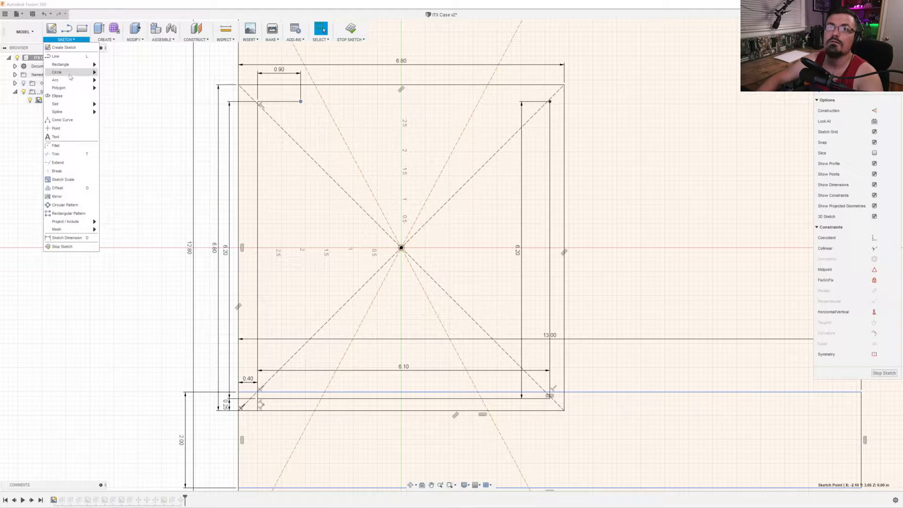
pyautogui.click(67, 131)
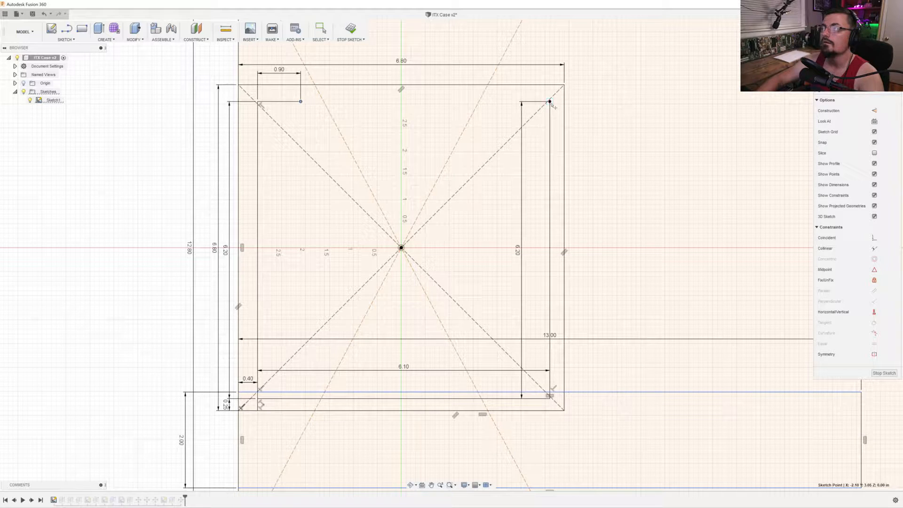
pyautogui.click(549, 398)
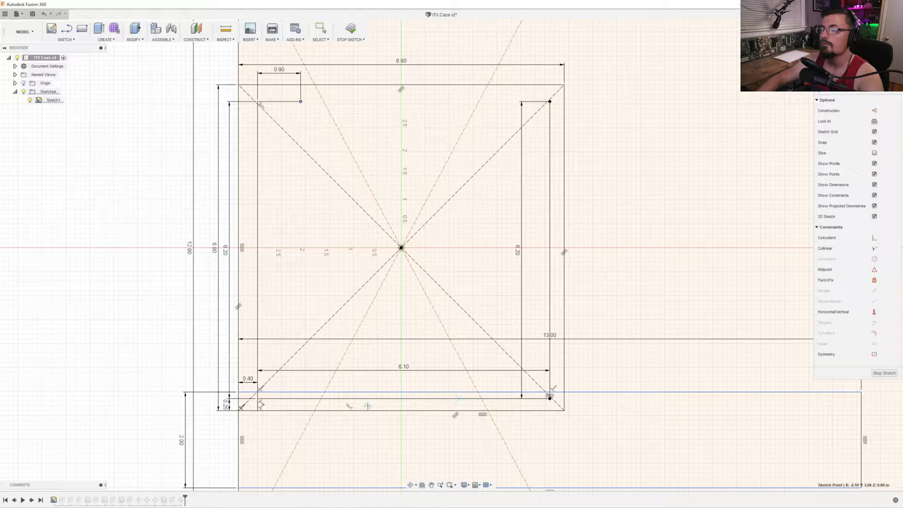
pyautogui.click(257, 398)
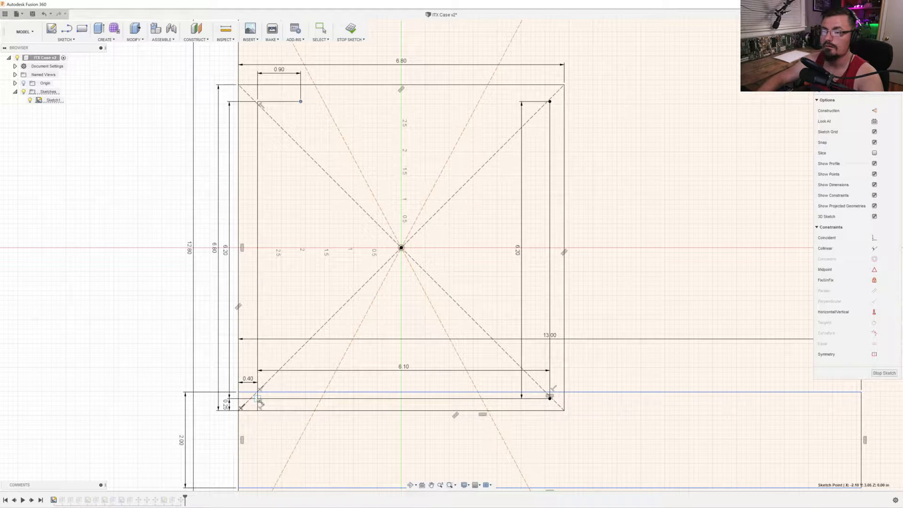
pyautogui.click(343, 344)
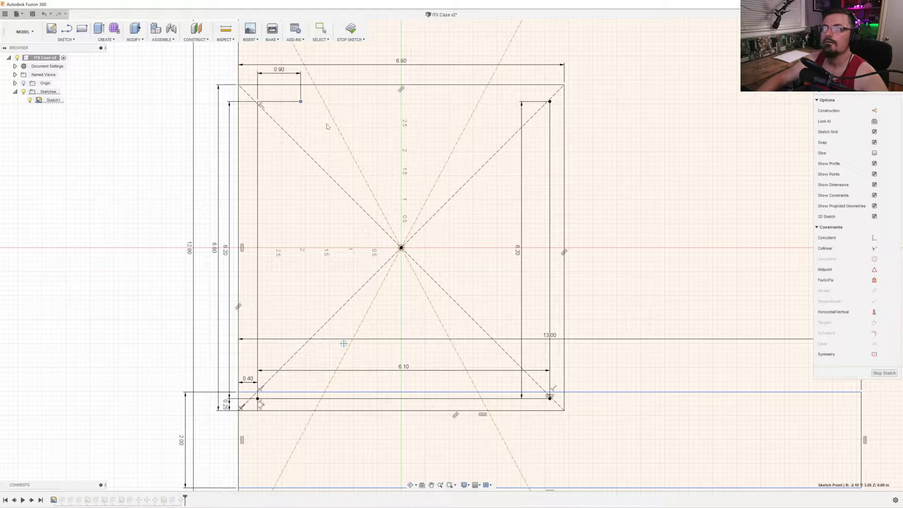
pyautogui.press('Escape')
# Delete the 0.90 in layout line near the square's upper-left corner.
pyautogui.click(278, 102)
pyautogui.press('Delete')
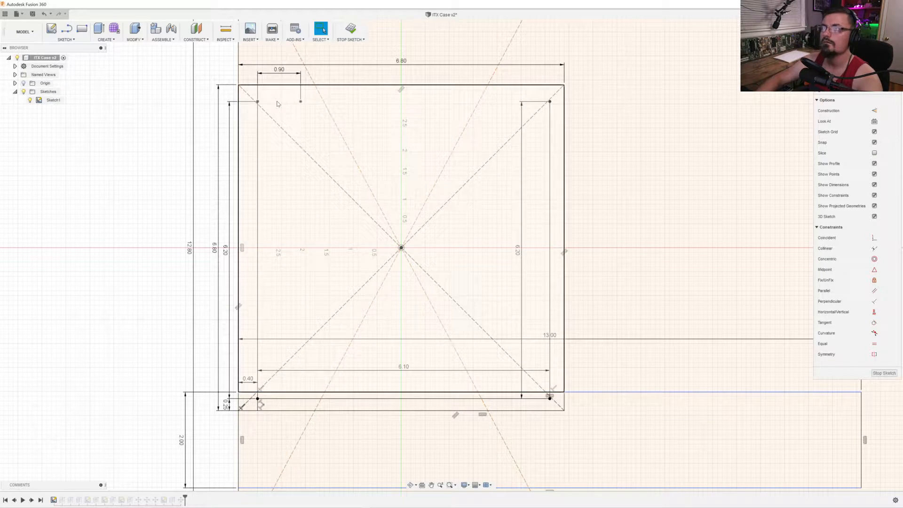
# Delete the two vertical 6.20 in layout lines and the horizontal 6.10 in line connecting the mounting points.
pyautogui.click(258, 124)
pyautogui.press('Delete')
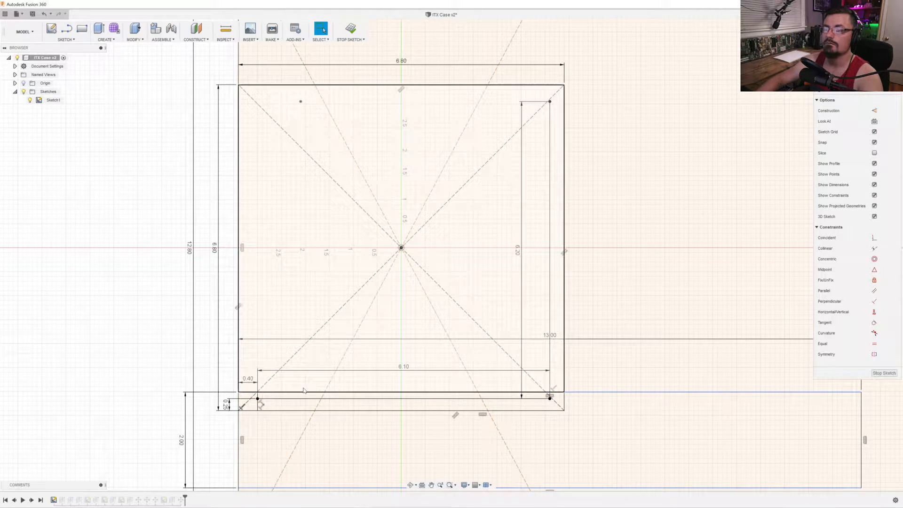
pyautogui.click(273, 399)
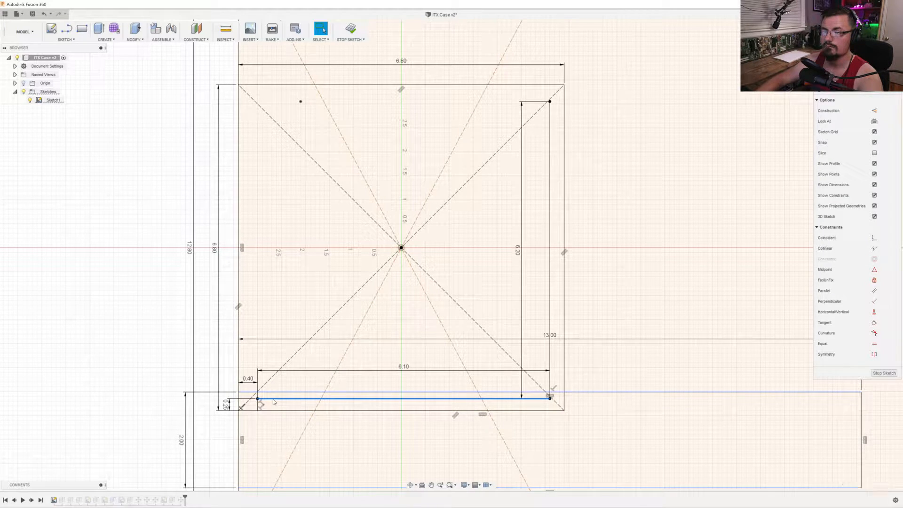
pyautogui.press('Delete')
pyautogui.click(549, 306)
pyautogui.press('Delete')
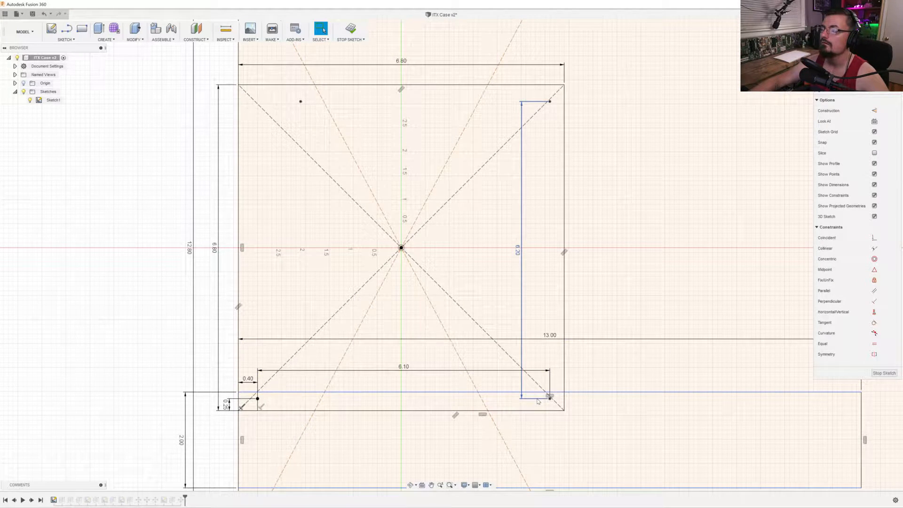
# Delete the leftover 6.20 in dimension and finish editing the sketch.
pyautogui.click(520, 280)
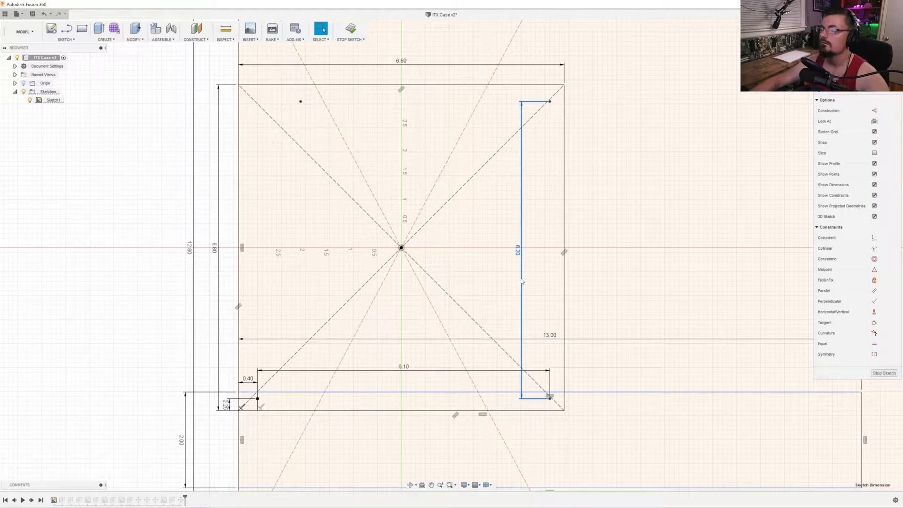
pyautogui.press('Delete')
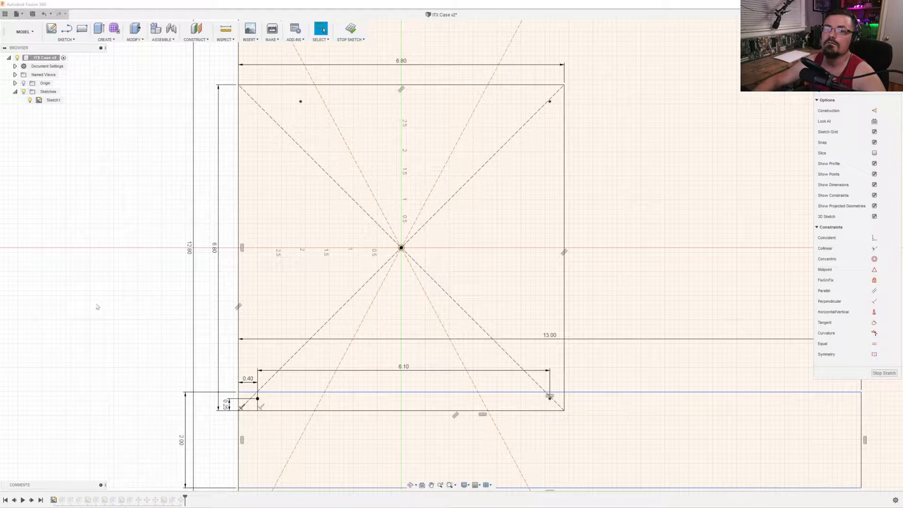
pyautogui.click(173, 501)
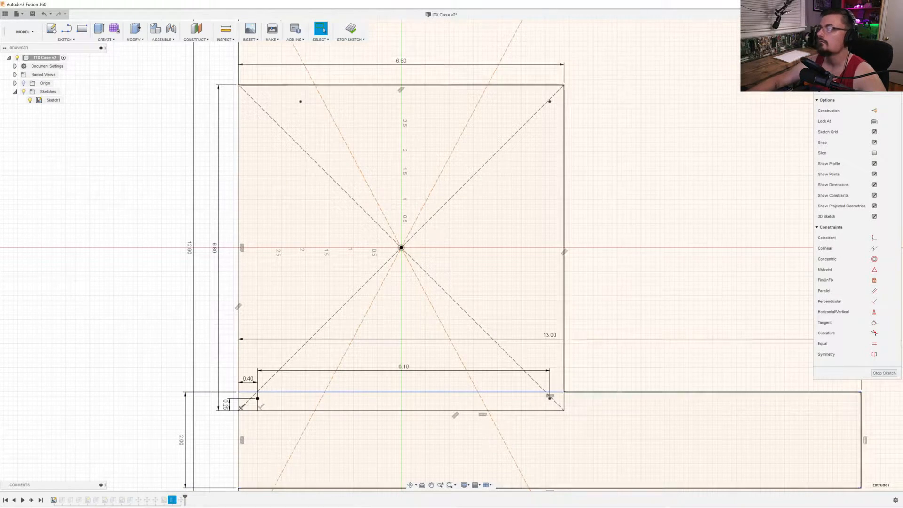
pyautogui.click(884, 373)
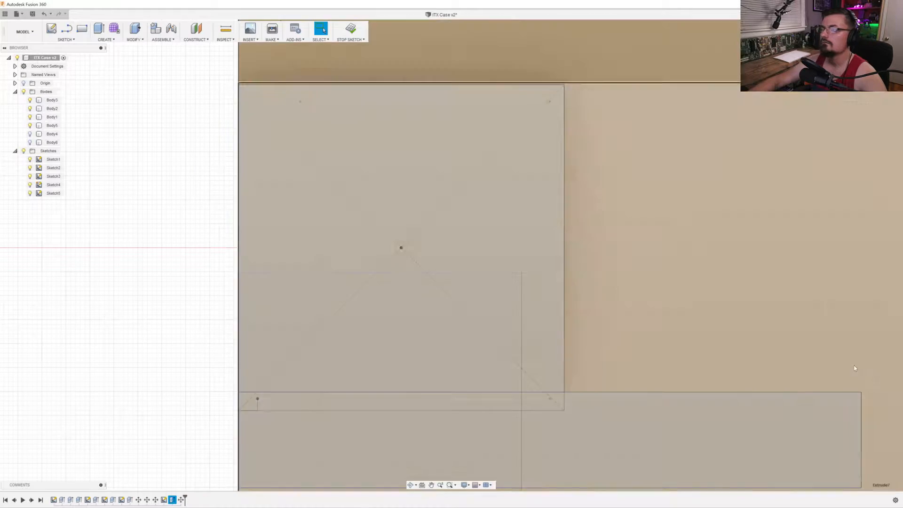
pyautogui.scroll(3, 337, 264)
pyautogui.scroll(-6, 334, 265)
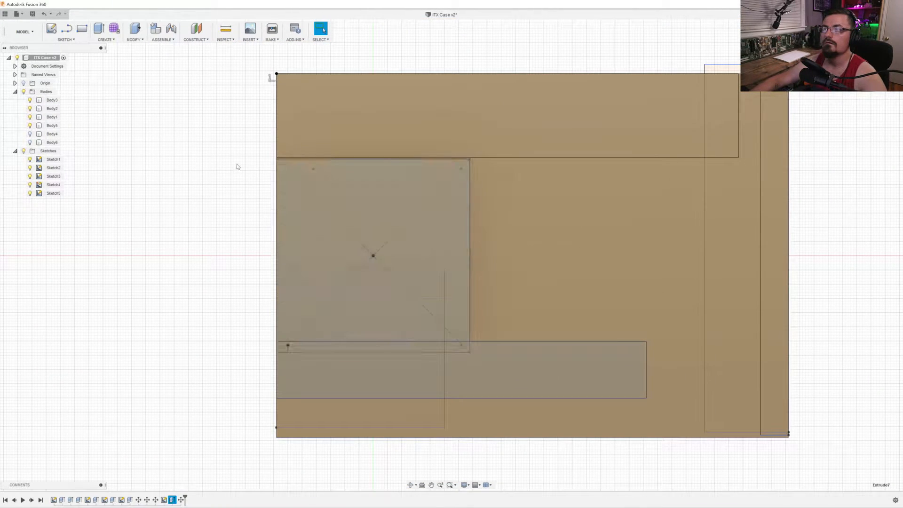
# Try to create holes on the four motherboard mounting sketch points with the Hole command.
pyautogui.click(106, 39)
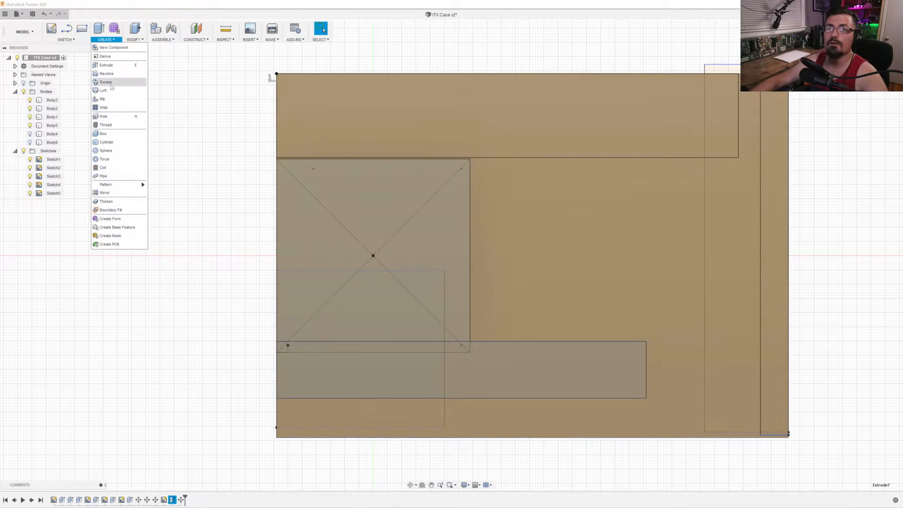
pyautogui.click(103, 116)
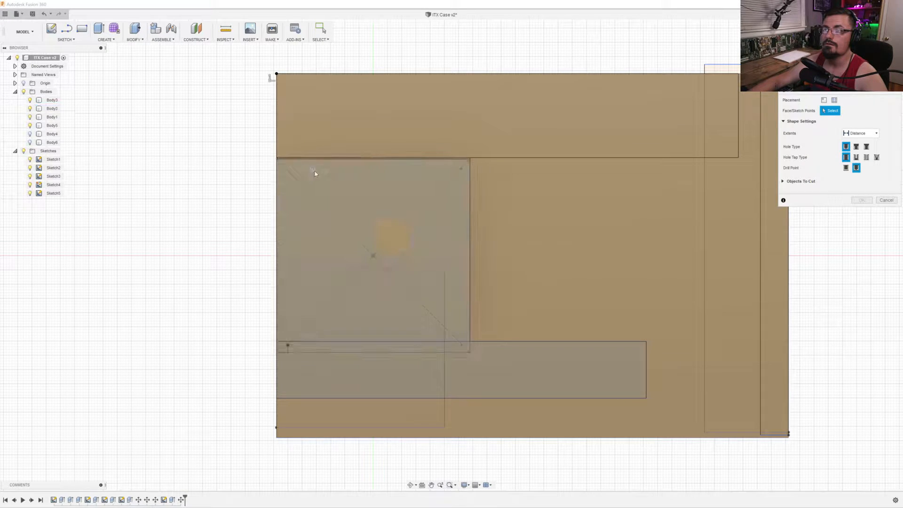
pyautogui.click(313, 169)
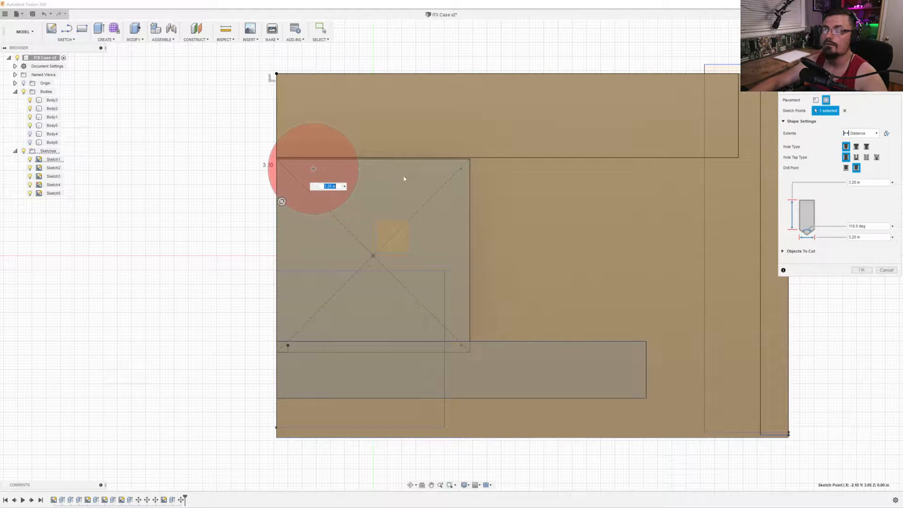
pyautogui.click(461, 169)
pyautogui.click(461, 345)
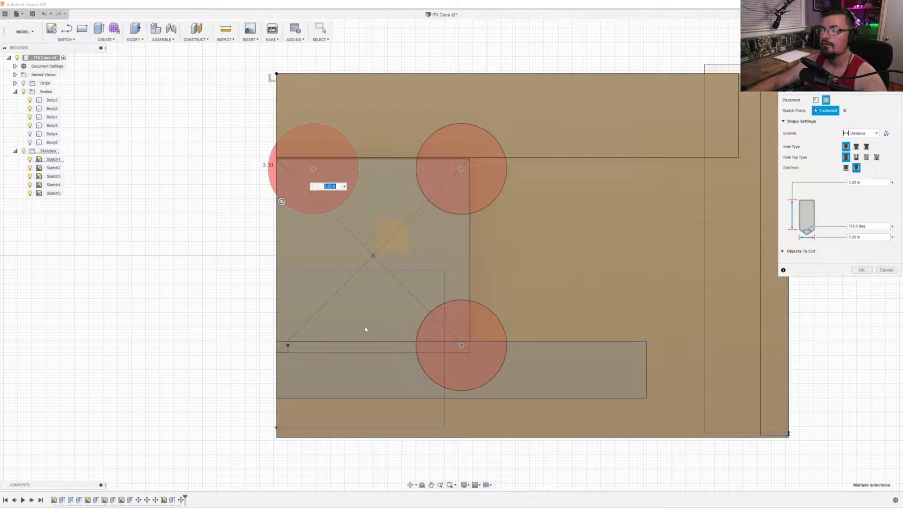
pyautogui.click(288, 346)
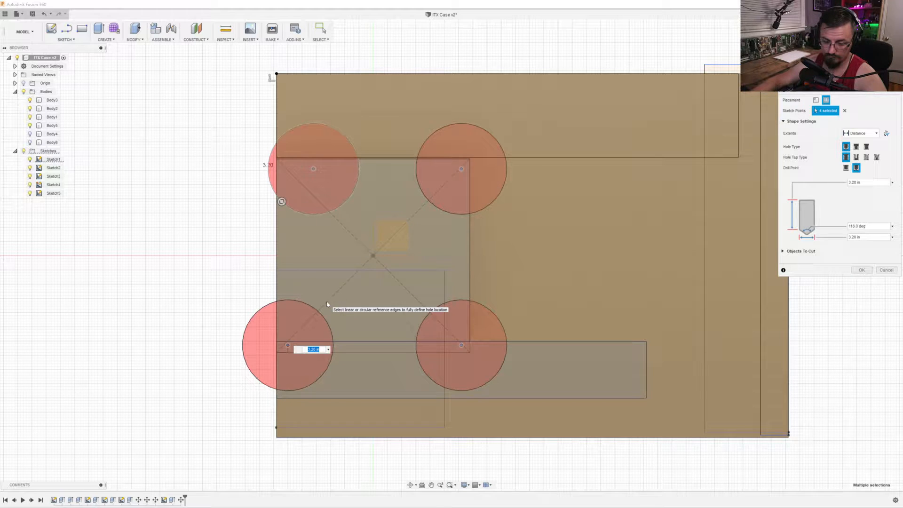
# Try a hole depth of 3.96 mm and a hole diameter of 0.16 in.
pyautogui.press('BackSpace')
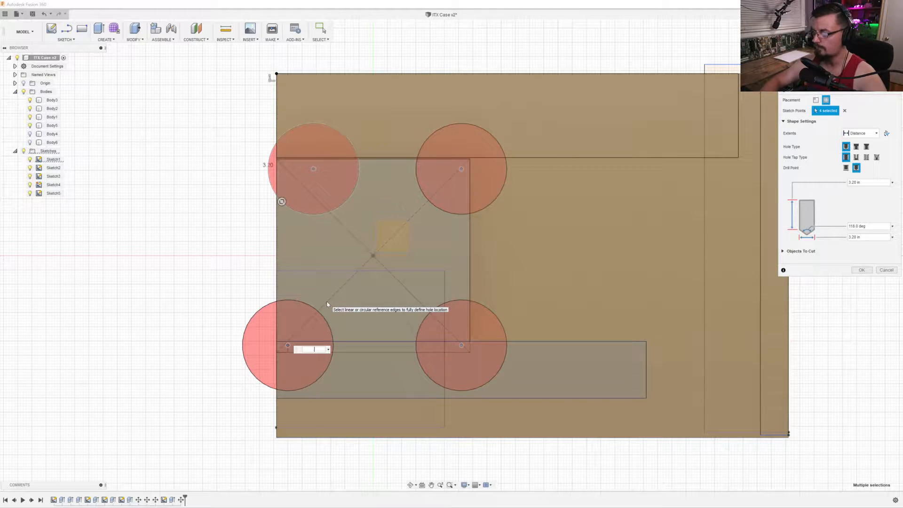
pyautogui.write('.16')
pyautogui.press('Return')
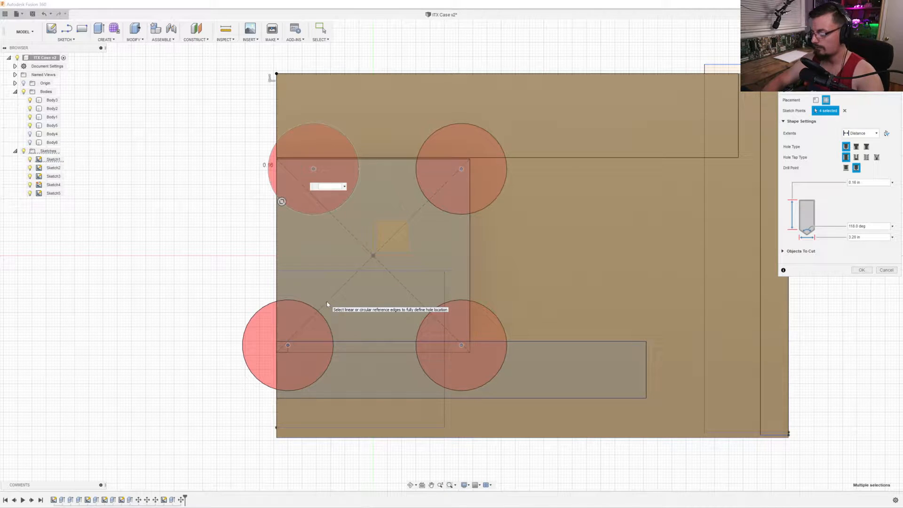
pyautogui.write('mm')
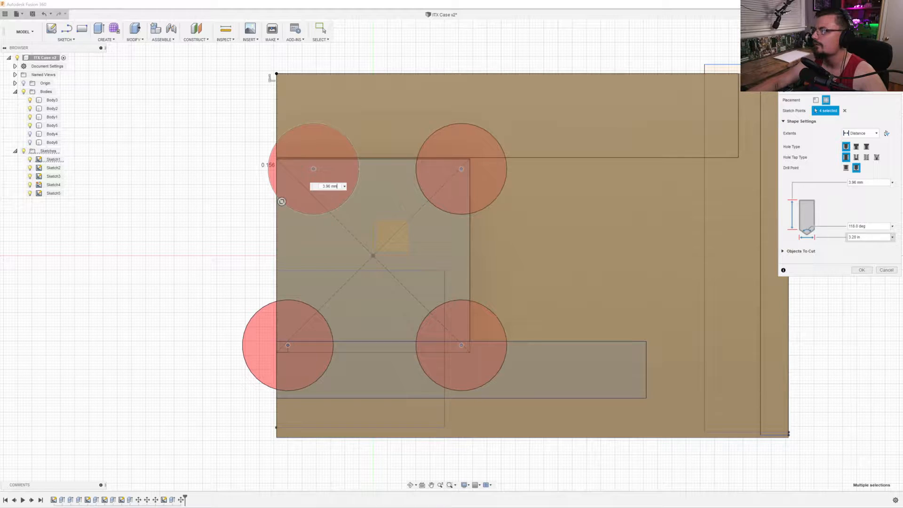
pyautogui.press('BackSpace')
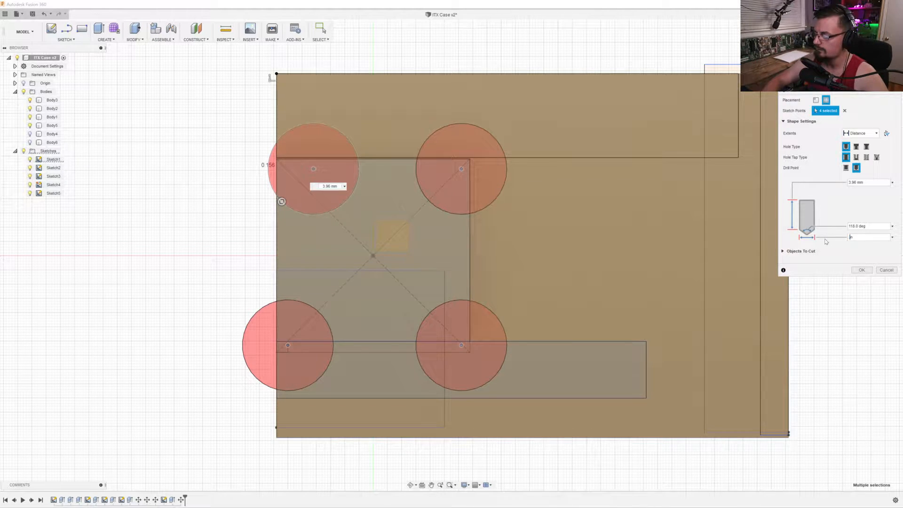
pyautogui.write('16')
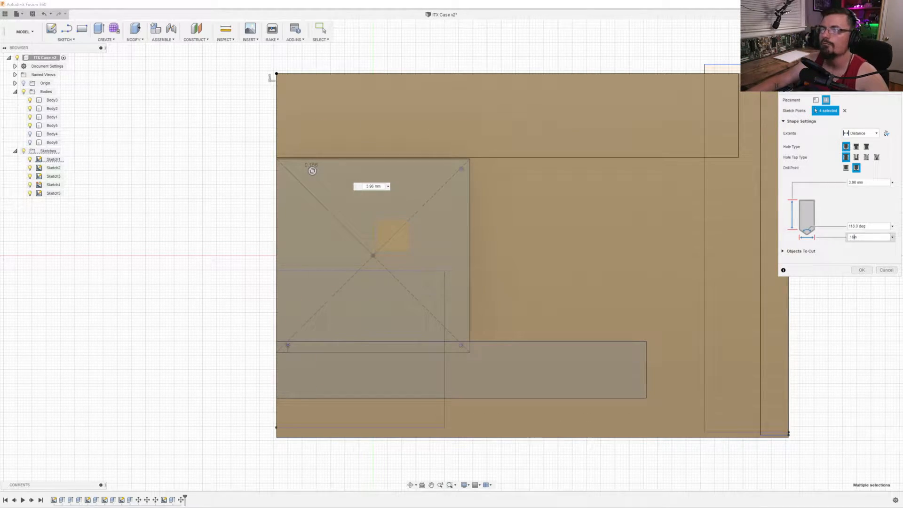
# Try reducing the hole depth to 0.00 in in the side view, and cancel the holes.
pyautogui.click(859, 133)
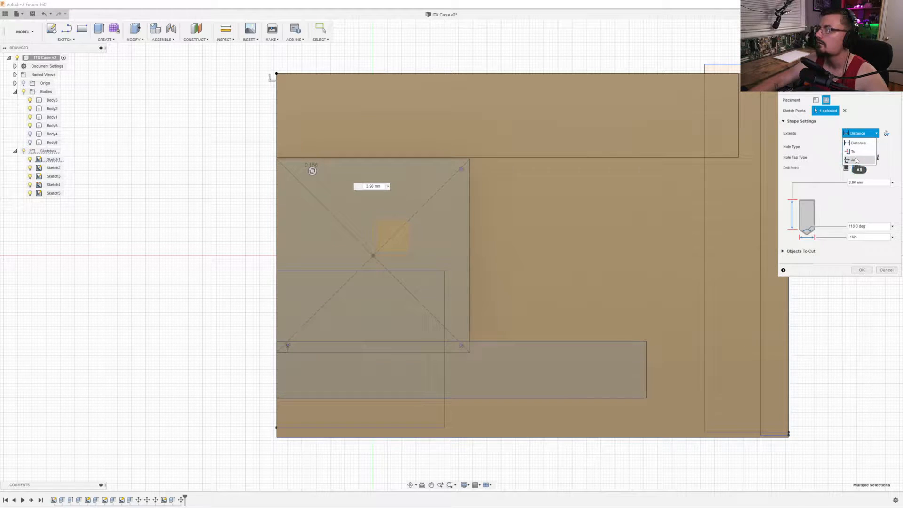
pyautogui.click(855, 50)
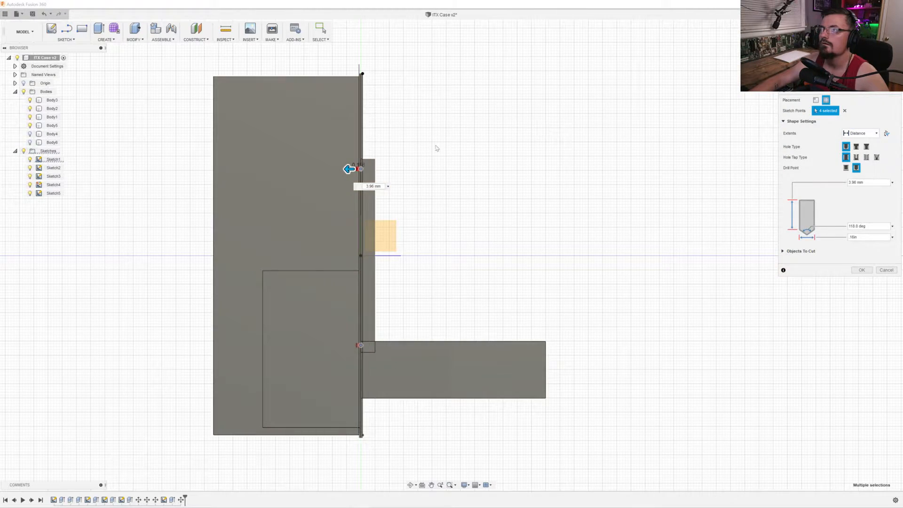
pyautogui.scroll(3, 375, 236)
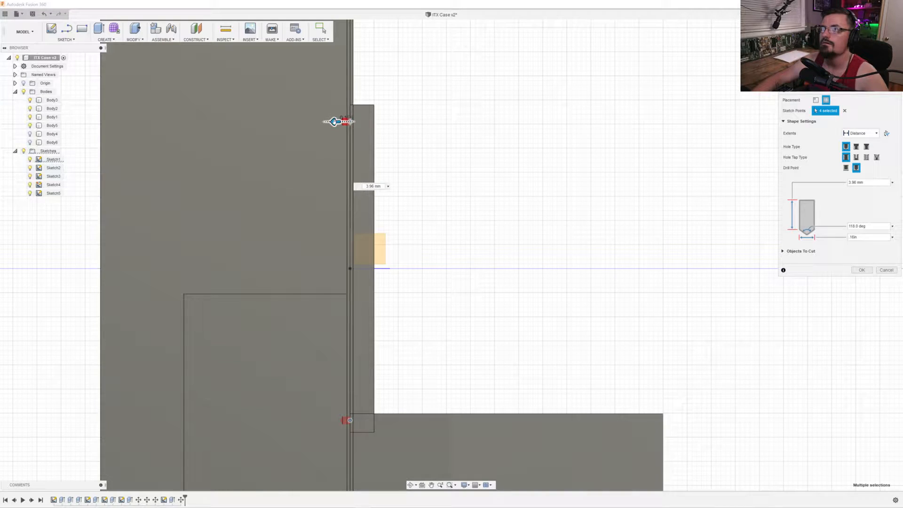
pyautogui.moveTo(334, 122); pyautogui.dragTo(342, 121)
pyautogui.scroll(5, 345, 123)
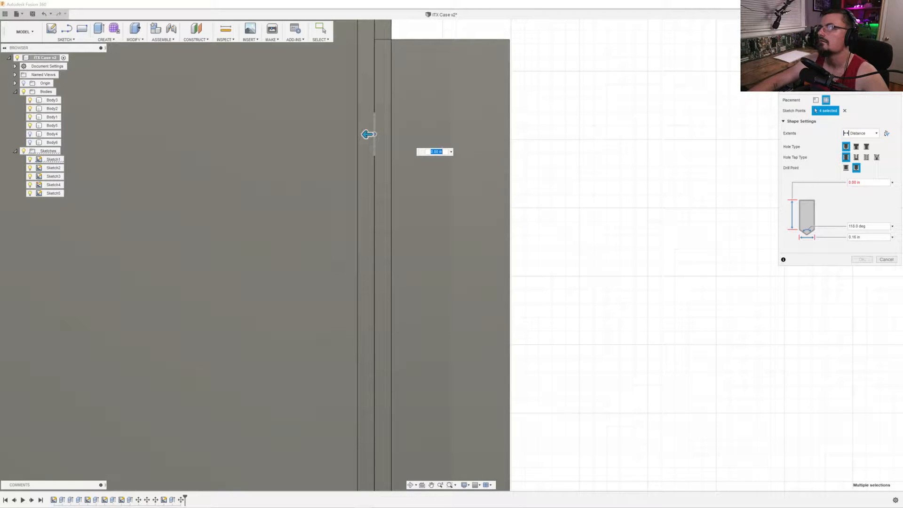
pyautogui.scroll(-8, 371, 216)
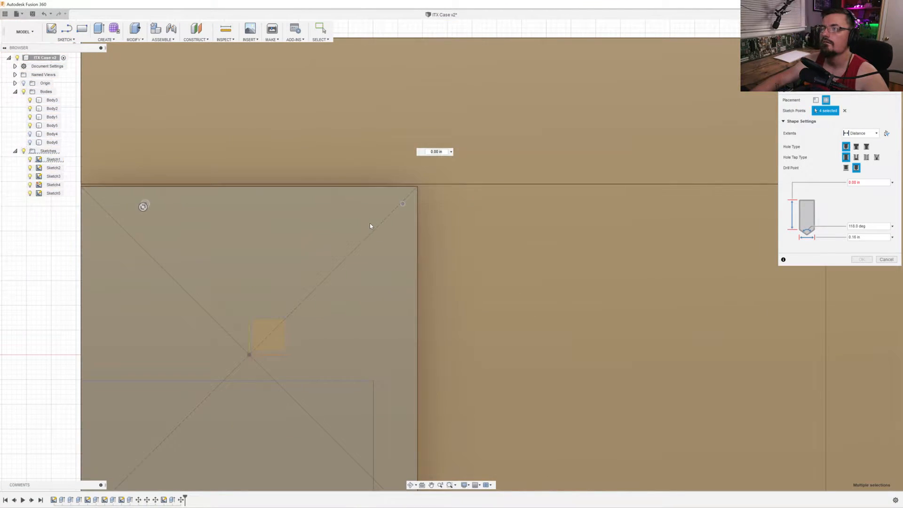
pyautogui.scroll(-3, 370, 226)
pyautogui.click(886, 259)
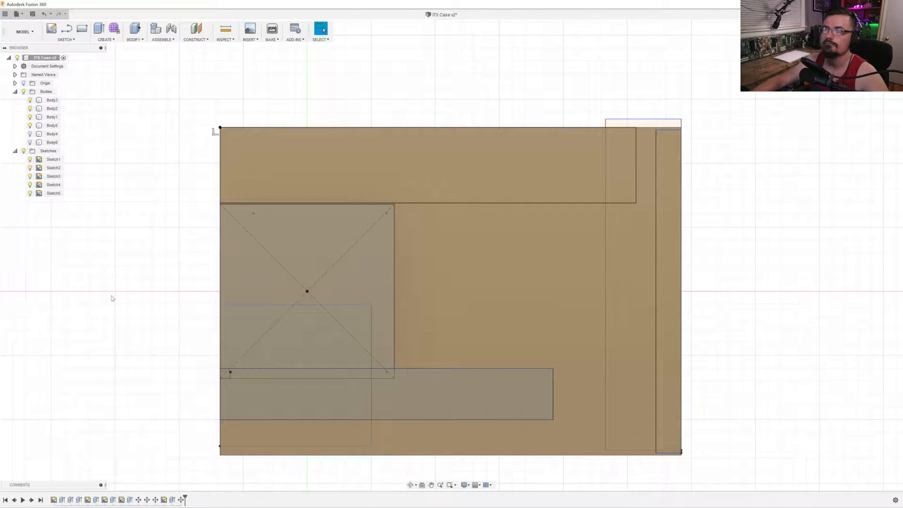
# Try to place a hole on the motherboard face at its upper-left mounting point, and cancel the command.
pyautogui.moveTo(112, 298); pyautogui.dragTo(182, 261, button='middle')
pyautogui.click(136, 40)
pyautogui.click(107, 40)
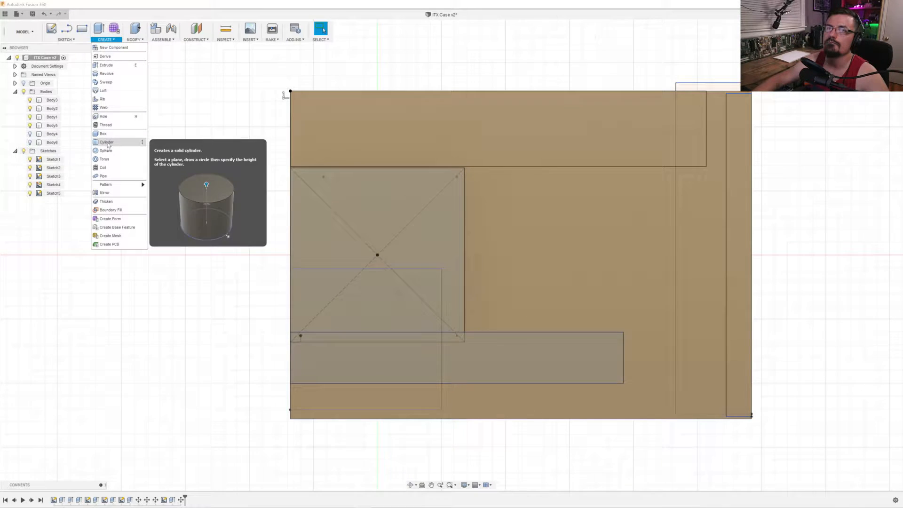
pyautogui.click(103, 116)
pyautogui.click(404, 251)
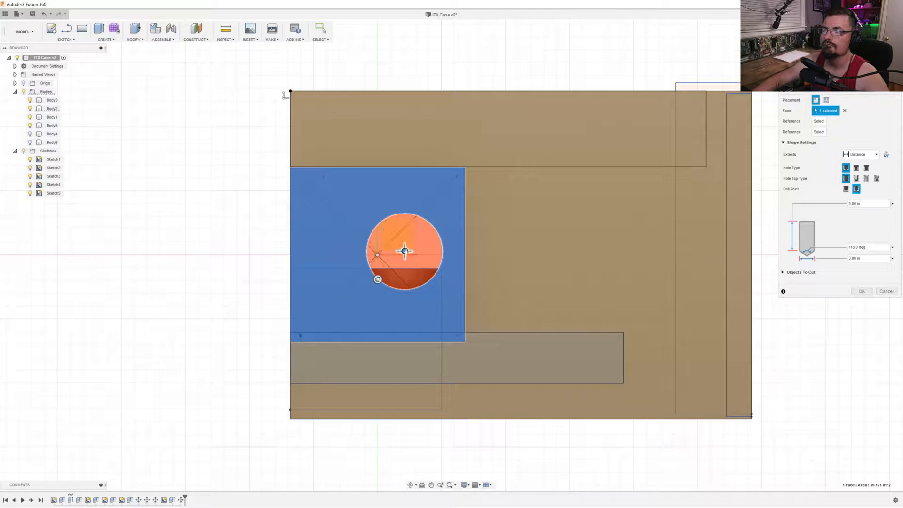
pyautogui.moveTo(404, 250); pyautogui.dragTo(324, 176)
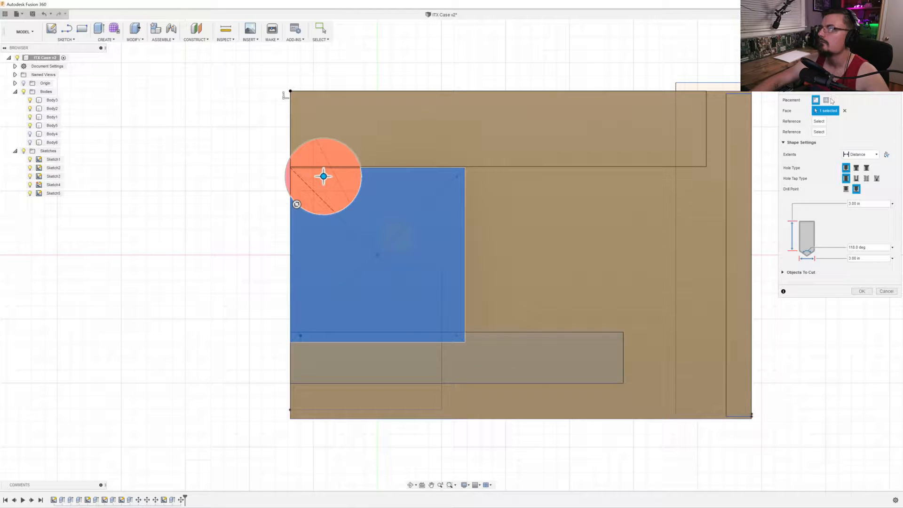
pyautogui.click(830, 100)
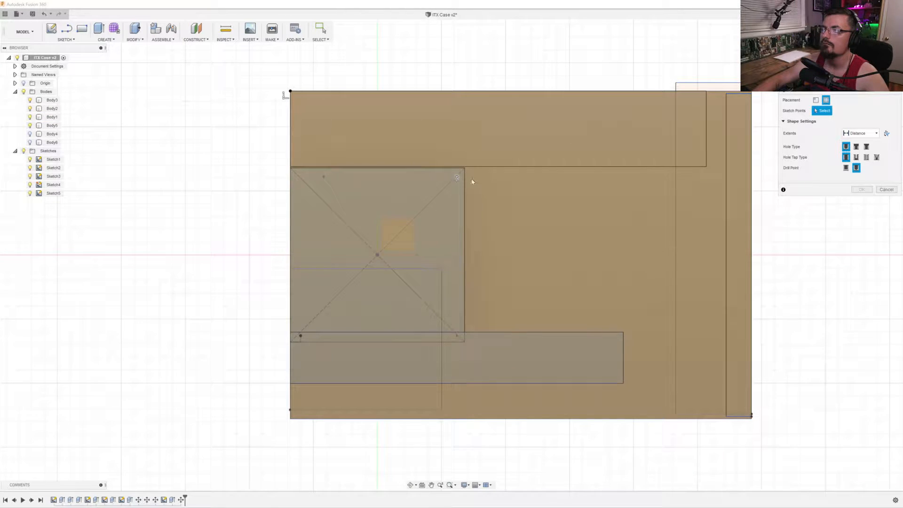
pyautogui.click(886, 189)
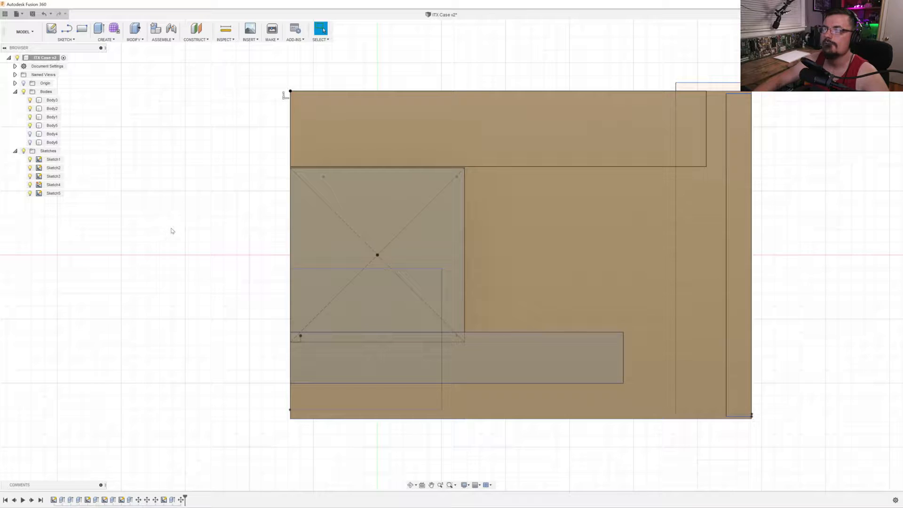
pyautogui.click(106, 40)
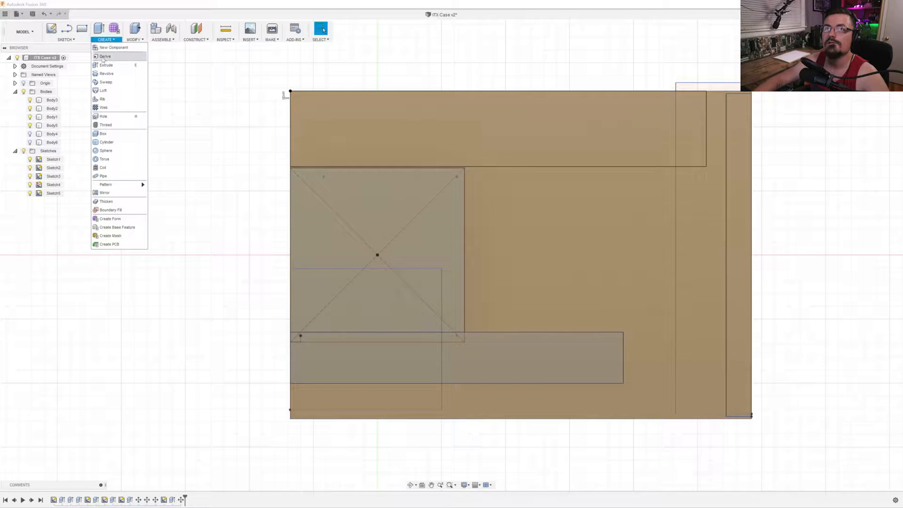
pyautogui.click(120, 145)
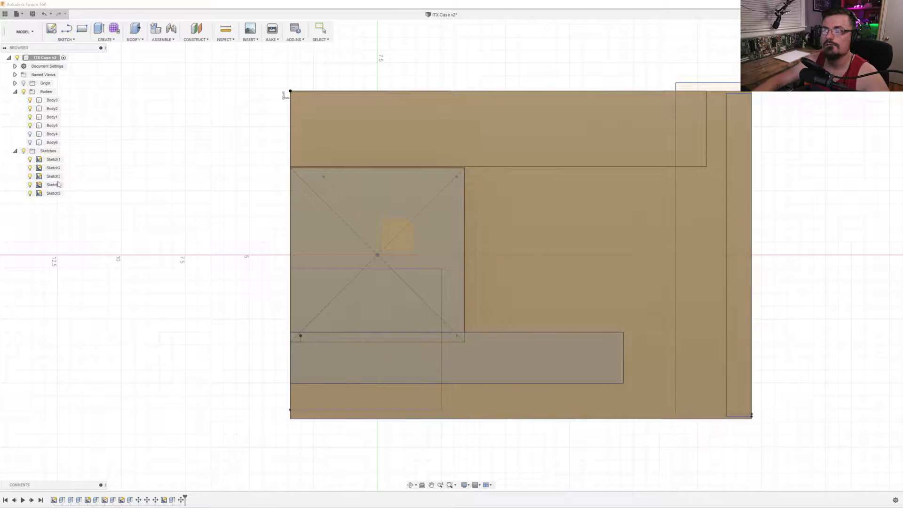
pyautogui.press('Escape')
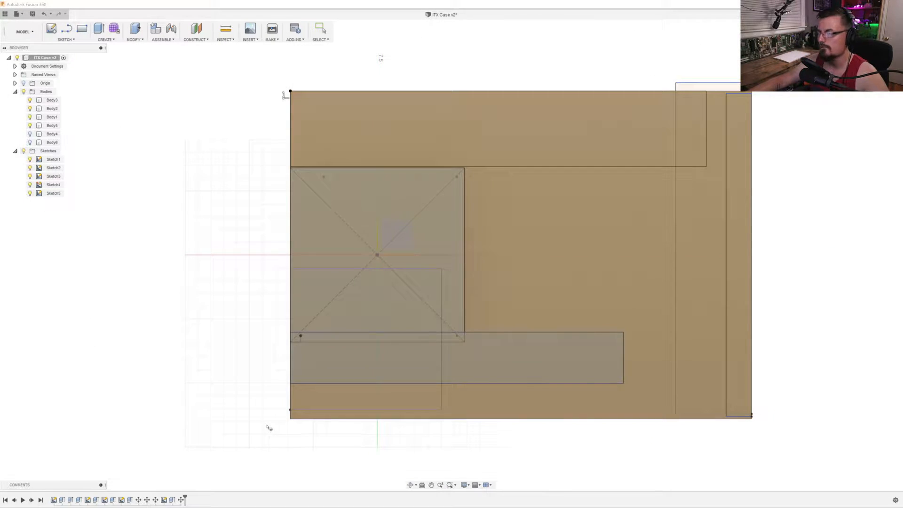
pyautogui.click(312, 186)
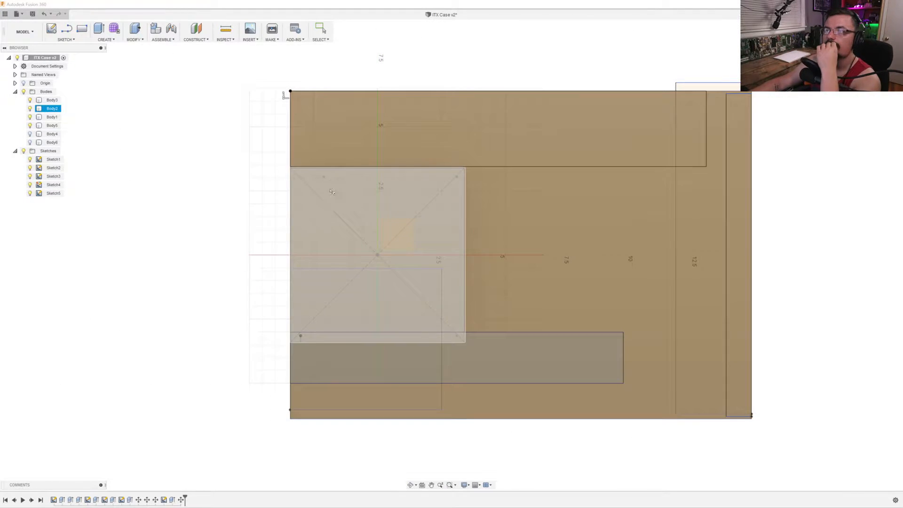
pyautogui.scroll(3, 315, 185)
pyautogui.scroll(-2, 271, 220)
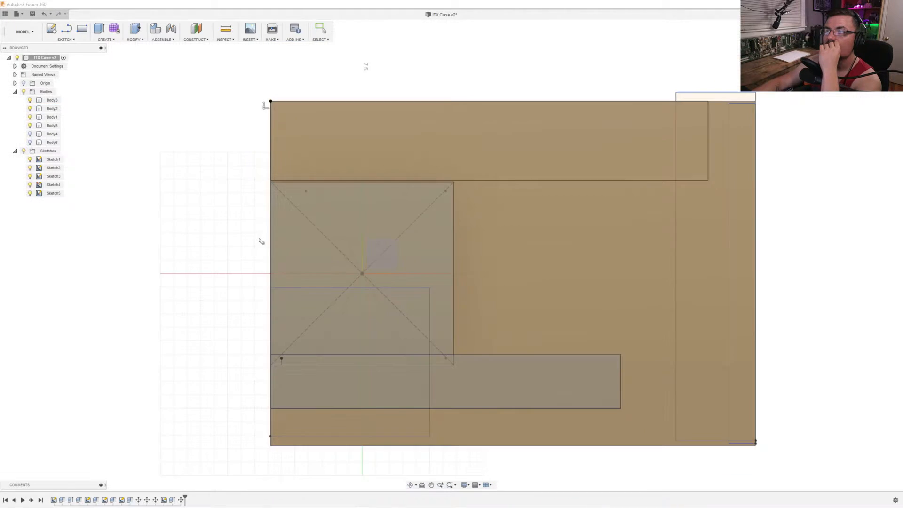
pyautogui.keyDown('shift'); pyautogui.moveTo(213, 261); pyautogui.dragTo(447, 276, button='middle'); pyautogui.keyUp('shift')
pyautogui.keyDown('shift'); pyautogui.moveTo(371, 235); pyautogui.dragTo(336, 231, button='middle'); pyautogui.keyUp('shift')
pyautogui.click(870, 59)
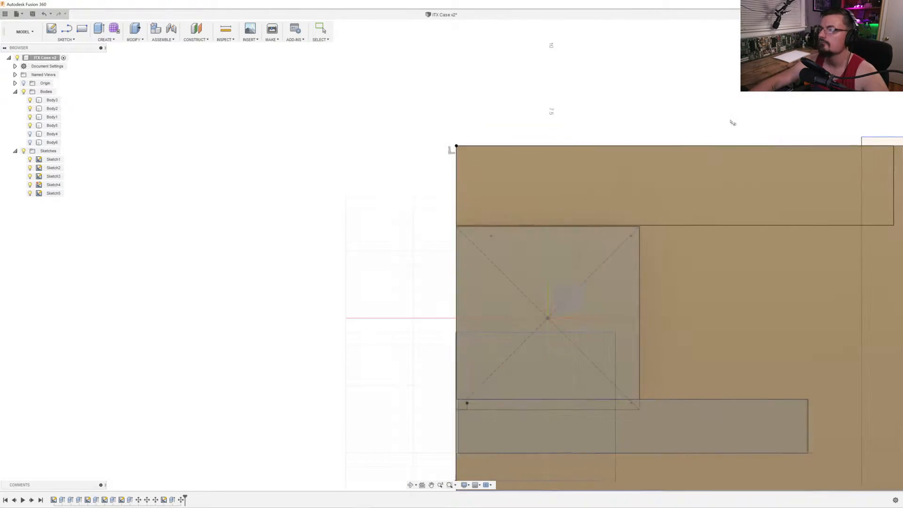
pyautogui.click(493, 243)
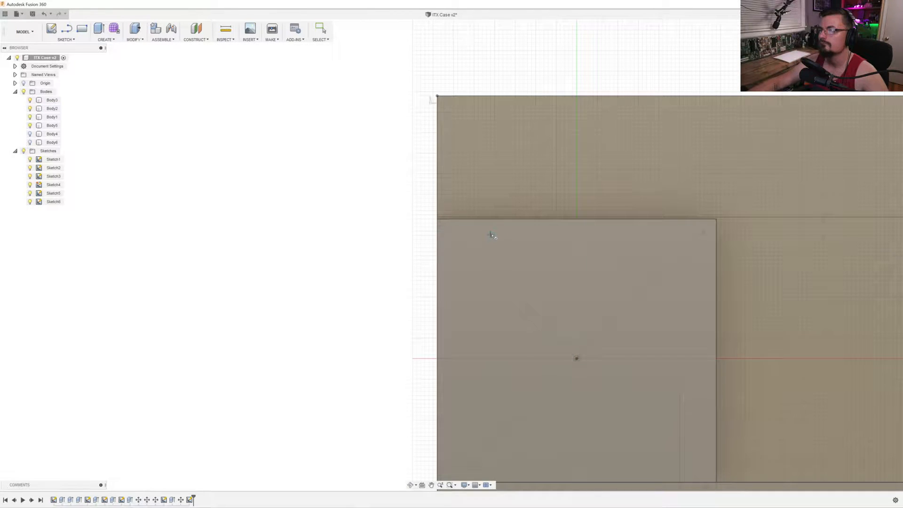
pyautogui.click(490, 231)
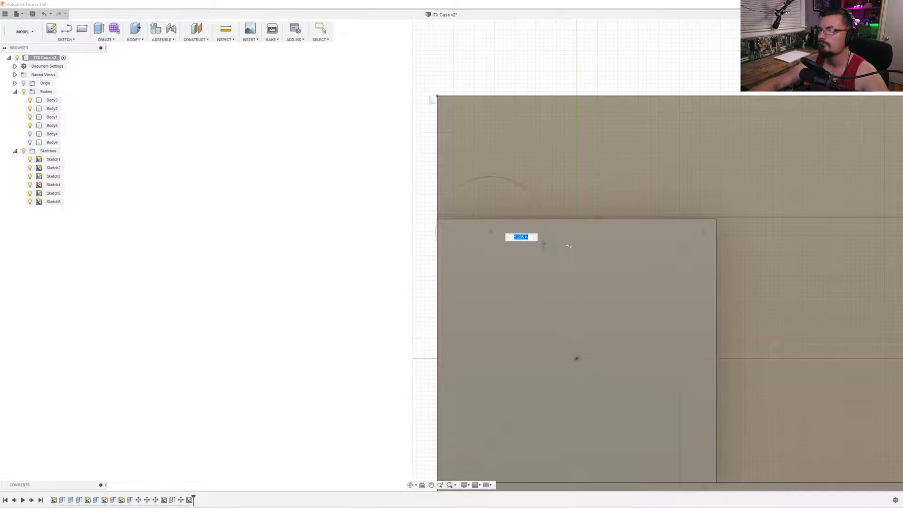
pyautogui.press('Escape')
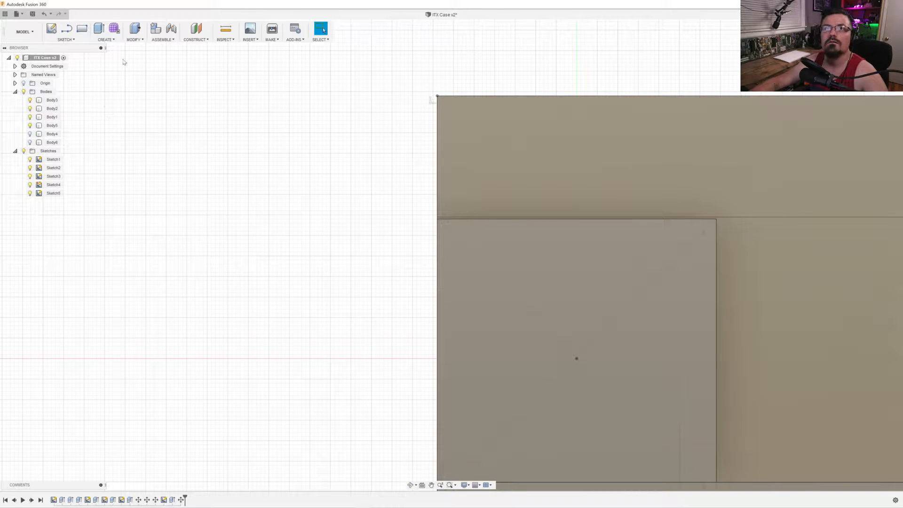
# Place holes on the four motherboard mounting sketch points and set their diameter to 0.16 in.
pyautogui.click(106, 39)
pyautogui.click(103, 116)
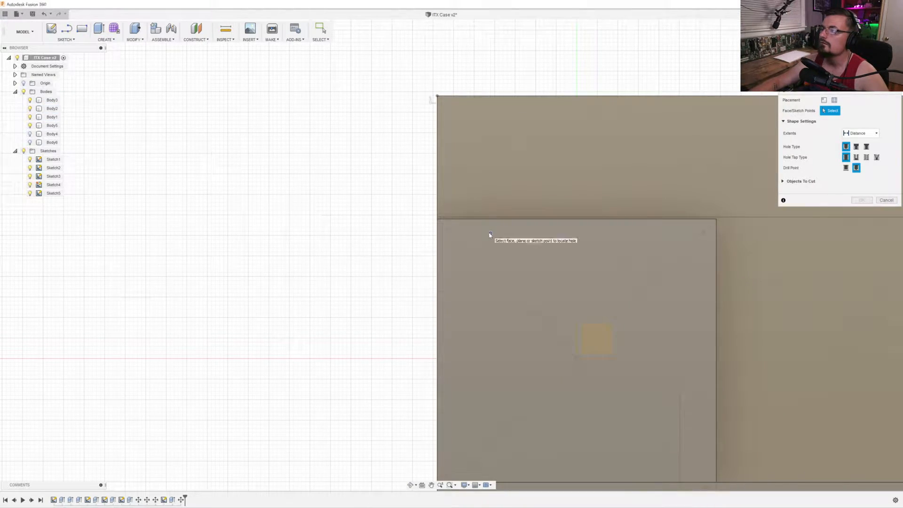
pyautogui.click(489, 234)
pyautogui.click(704, 234)
pyautogui.moveTo(662, 297)
pyautogui.mouseDown(button='middle')
pyautogui.moveTo(625, 249)
pyautogui.moveTo(570, 137)
pyautogui.mouseUp(button='middle')
pyautogui.click(612, 329)
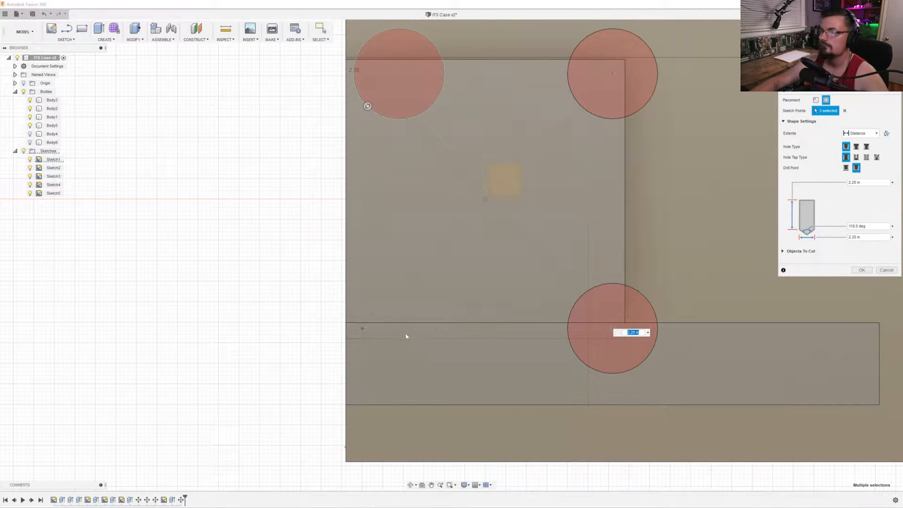
pyautogui.click(362, 329)
pyautogui.press('Tab')
pyautogui.press('Tab')
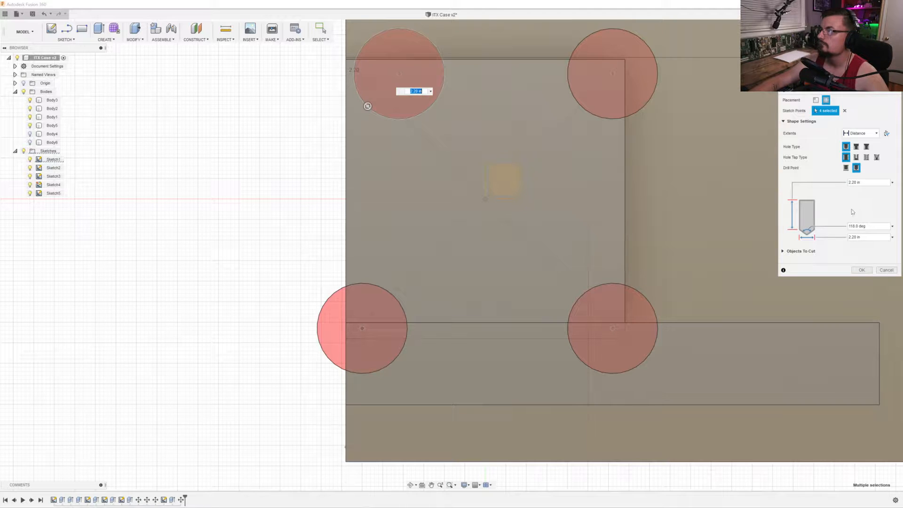
pyautogui.moveTo(856, 237); pyautogui.dragTo(821, 239)
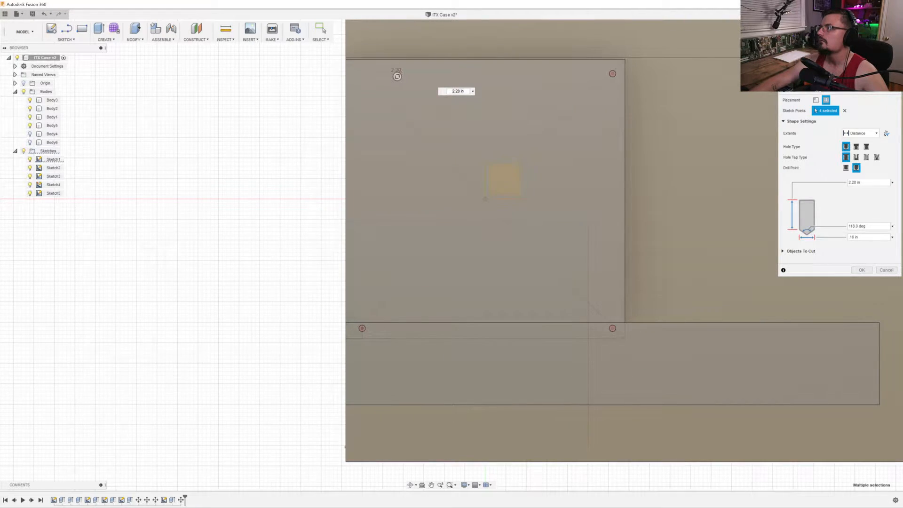
# Flip the holes into the motherboard body and create them 0.50 in deep with a flat drill point.
pyautogui.click(862, 50)
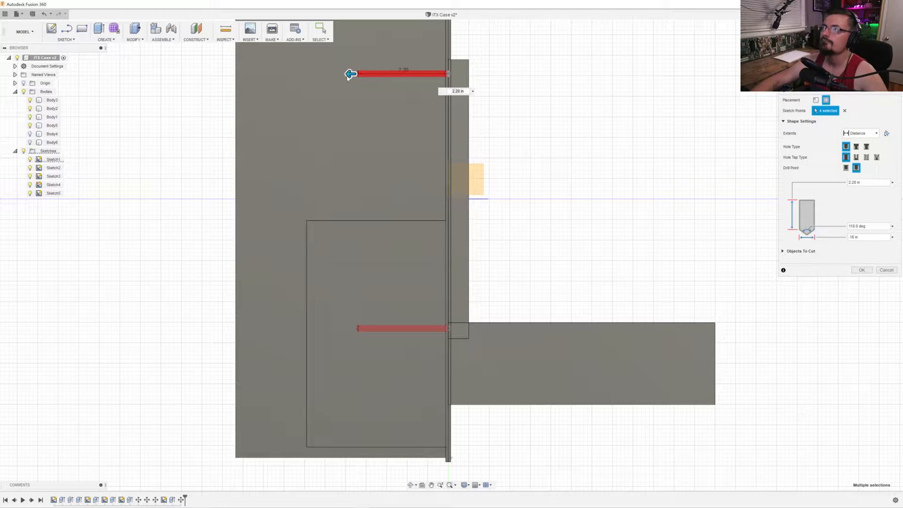
pyautogui.moveTo(350, 74); pyautogui.dragTo(754, 164)
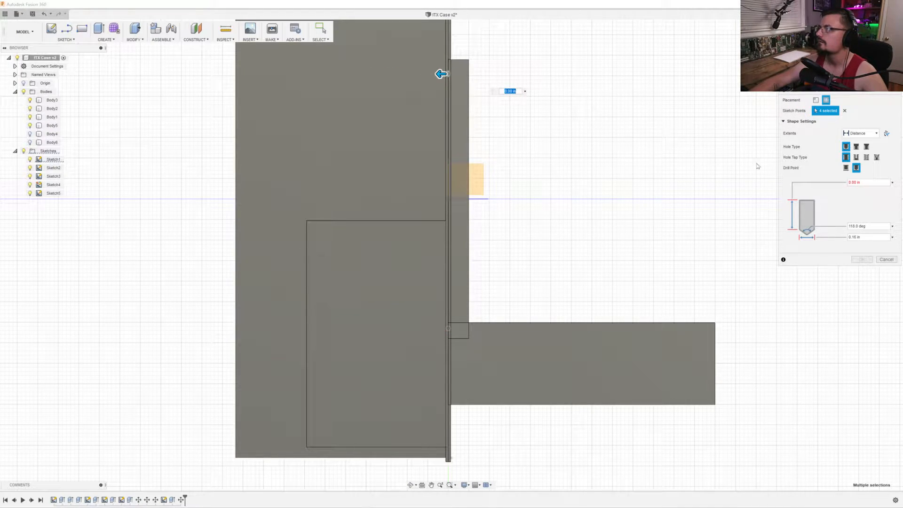
pyautogui.click(886, 134)
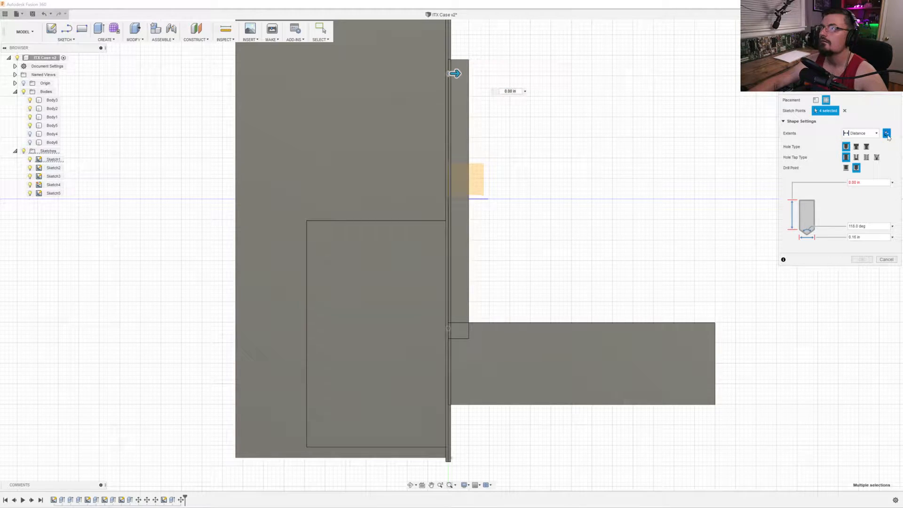
pyautogui.moveTo(455, 74); pyautogui.dragTo(478, 96)
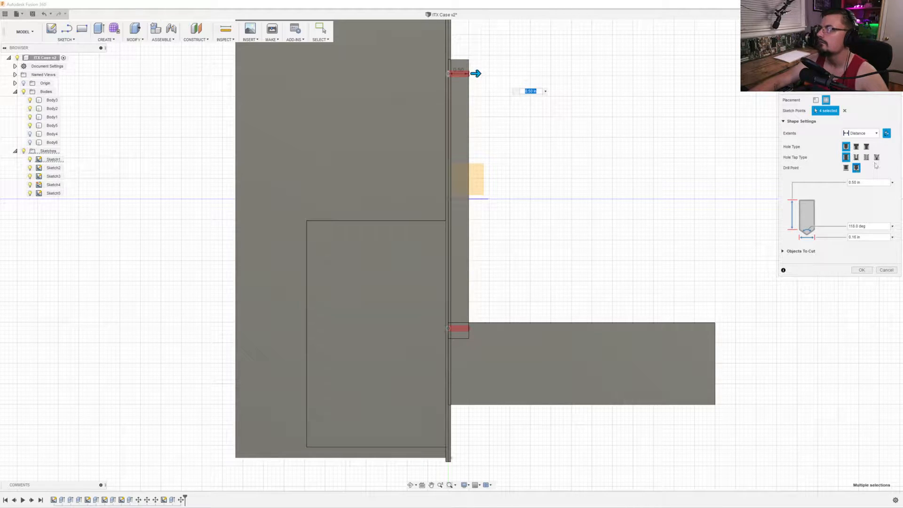
pyautogui.click(846, 168)
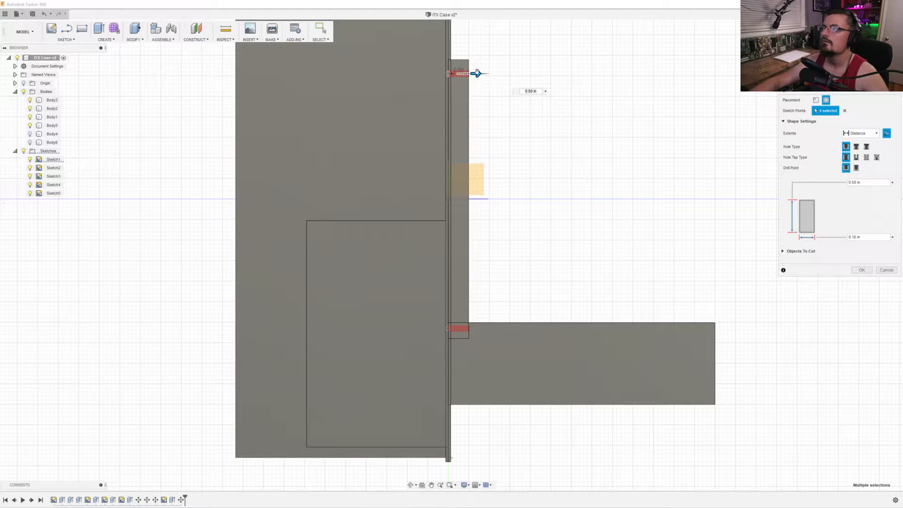
pyautogui.press('Return')
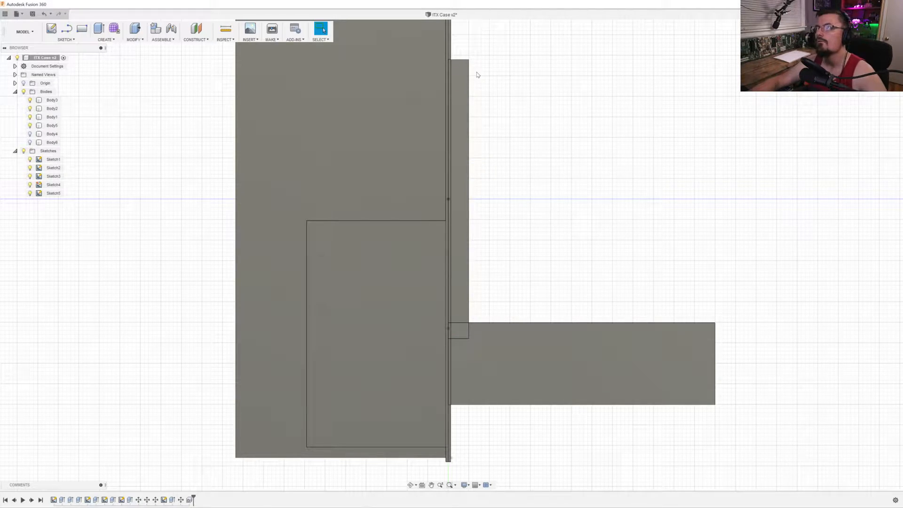
# Start a second set of simple holes on the same four motherboard mounting sketch points.
pyautogui.click(888, 50)
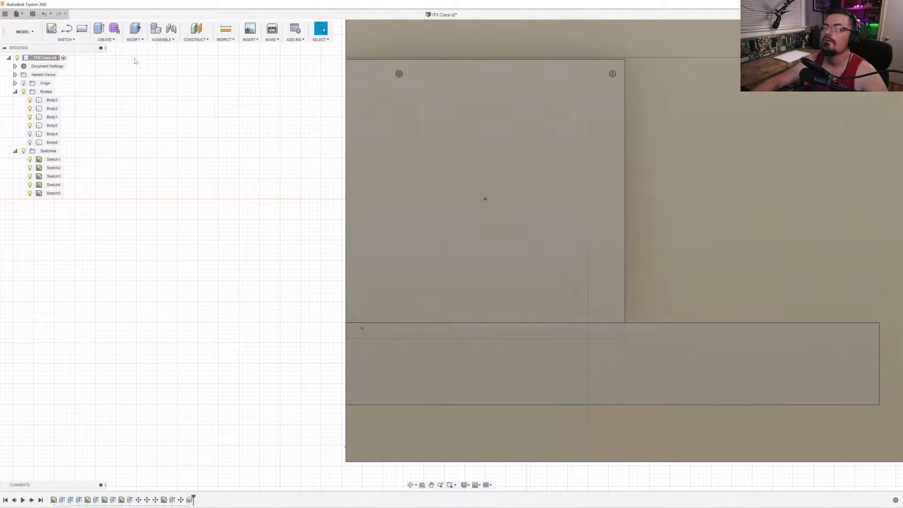
pyautogui.click(105, 39)
pyautogui.click(105, 117)
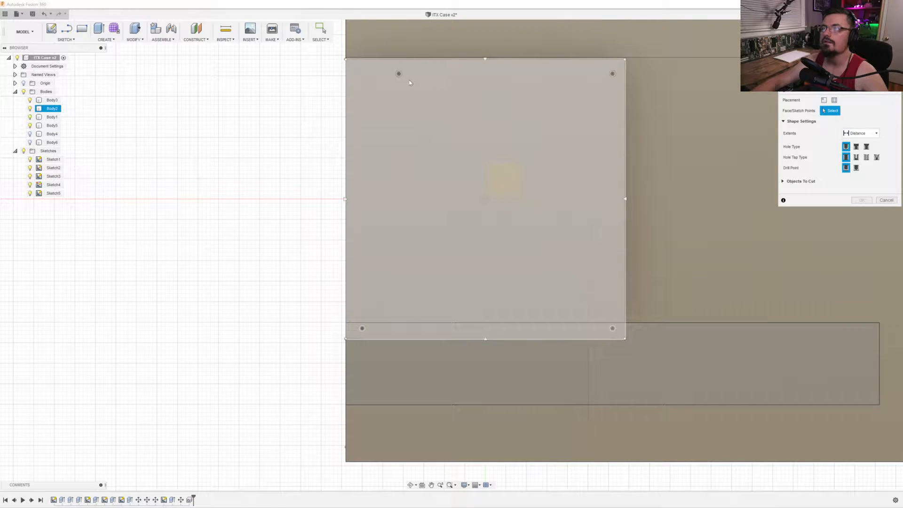
pyautogui.click(399, 74)
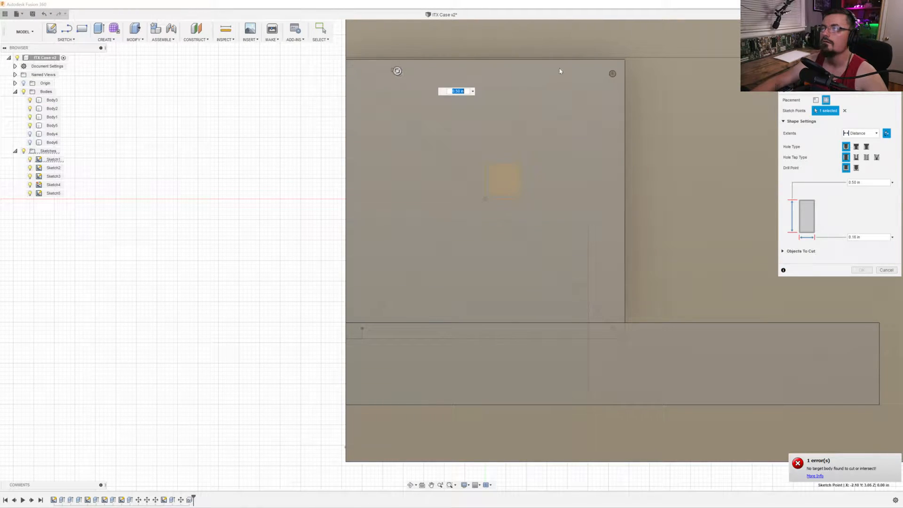
pyautogui.click(612, 74)
pyautogui.click(594, 328)
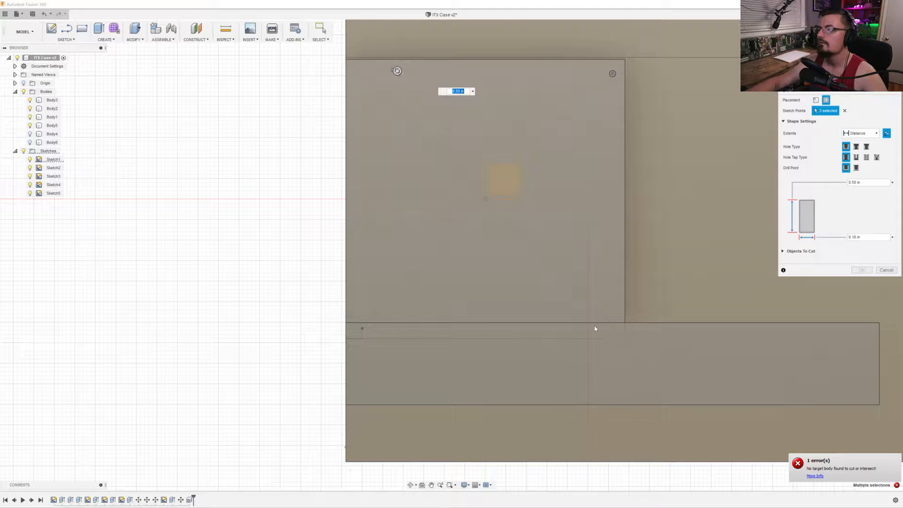
pyautogui.click(362, 329)
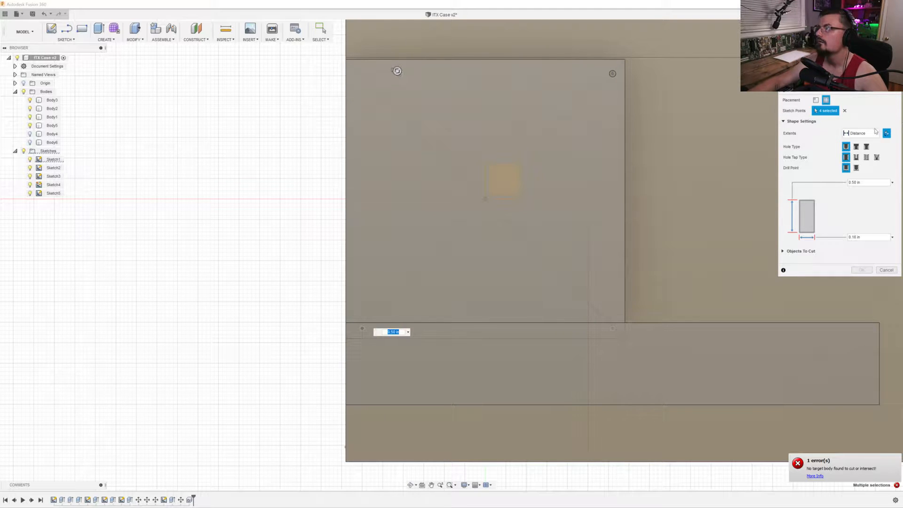
# Flip the second set of holes away from the motherboard into the adjoining panel and set their depth to 0.06 in.
pyautogui.click(858, 46)
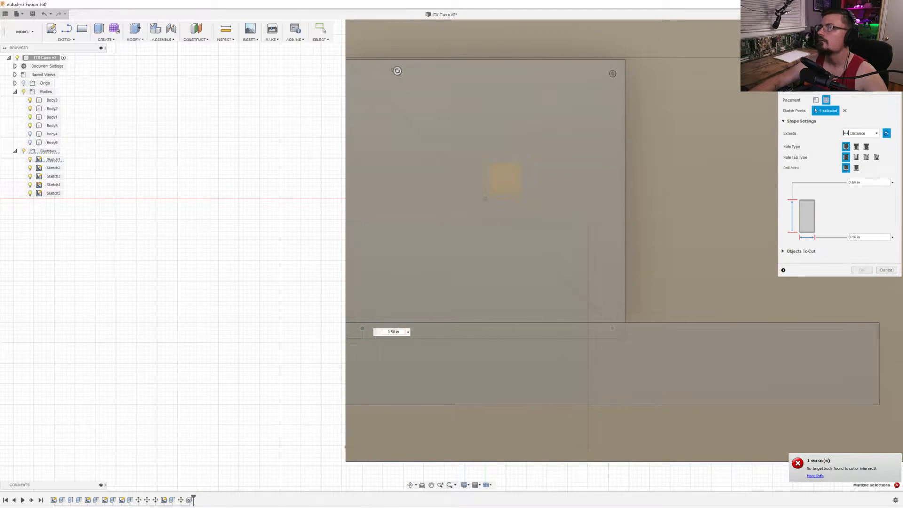
pyautogui.click(886, 133)
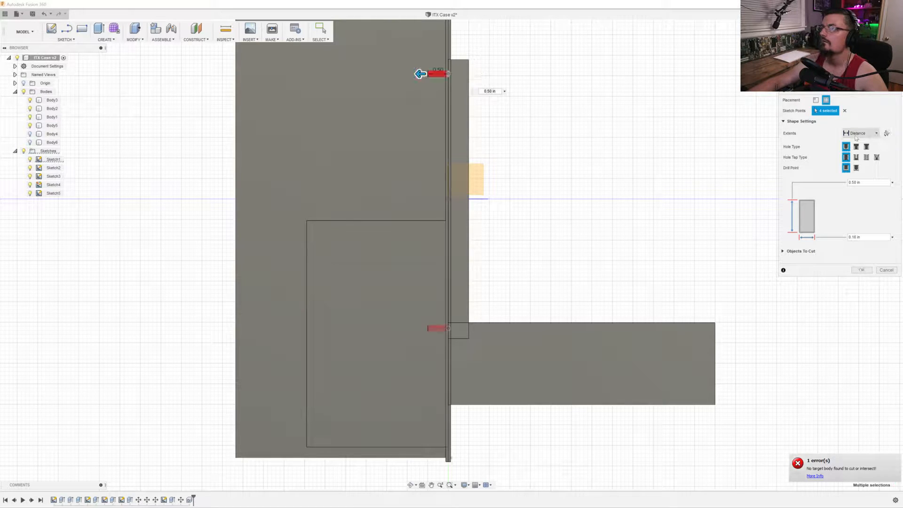
pyautogui.moveTo(437, 73); pyautogui.dragTo(444, 79)
pyautogui.scroll(-5, 512, 124)
pyautogui.moveTo(492, 70); pyautogui.dragTo(458, 157, button='middle')
pyautogui.scroll(-1, 457, 157)
pyautogui.scroll(6, 455, 153)
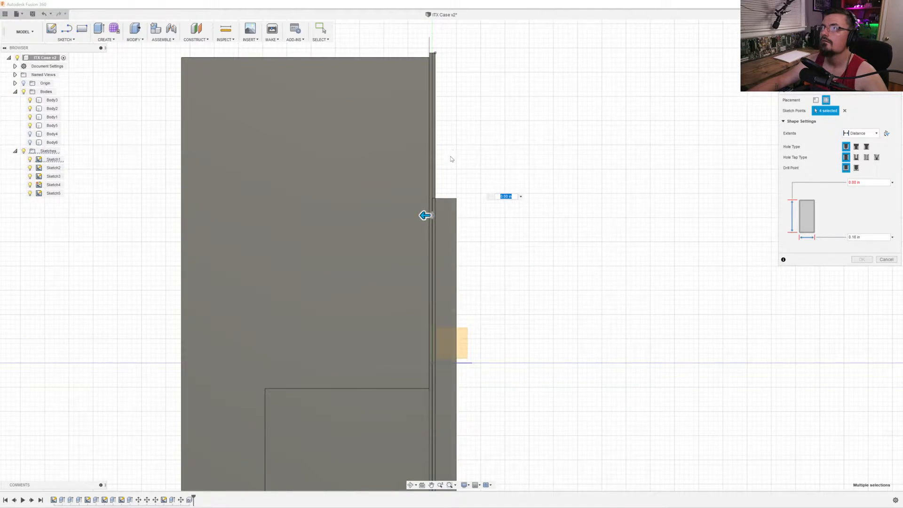
pyautogui.scroll(4, 418, 264)
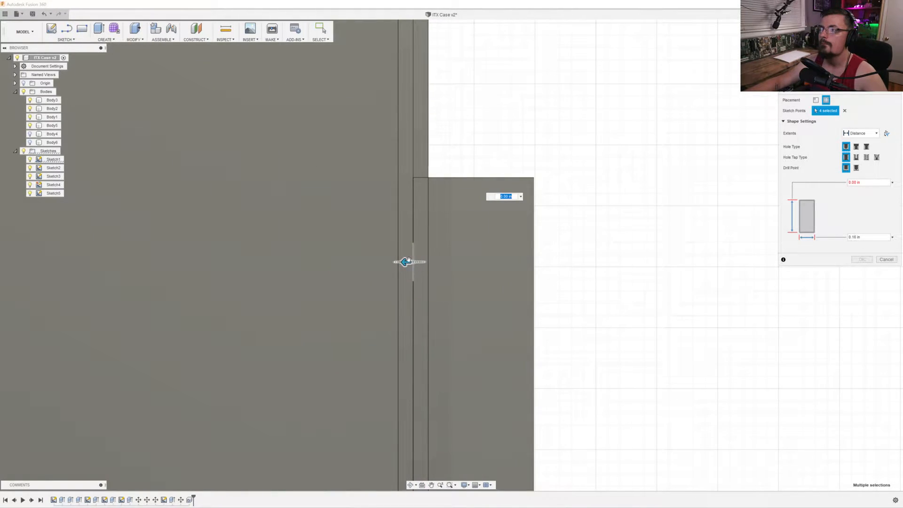
pyautogui.moveTo(405, 260); pyautogui.dragTo(396, 262)
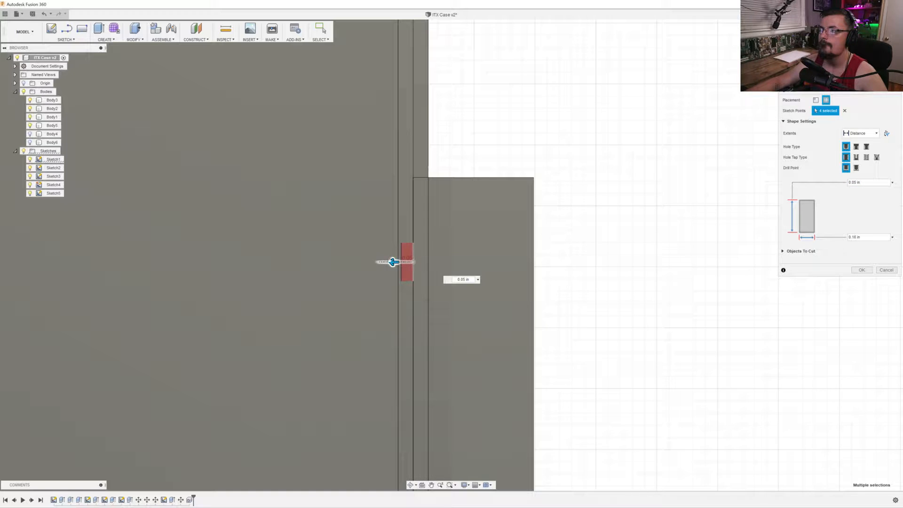
pyautogui.scroll(3, 389, 264)
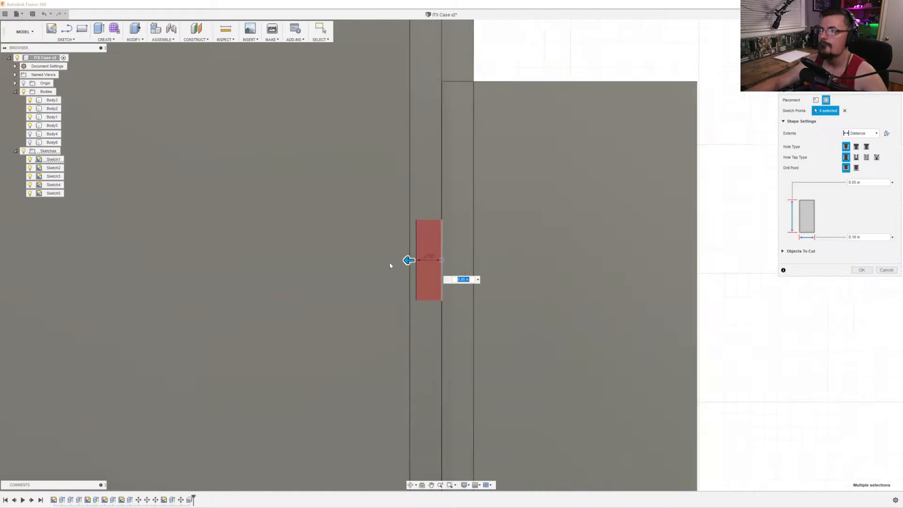
pyautogui.scroll(5, 394, 263)
pyautogui.moveTo(459, 254); pyautogui.dragTo(435, 256)
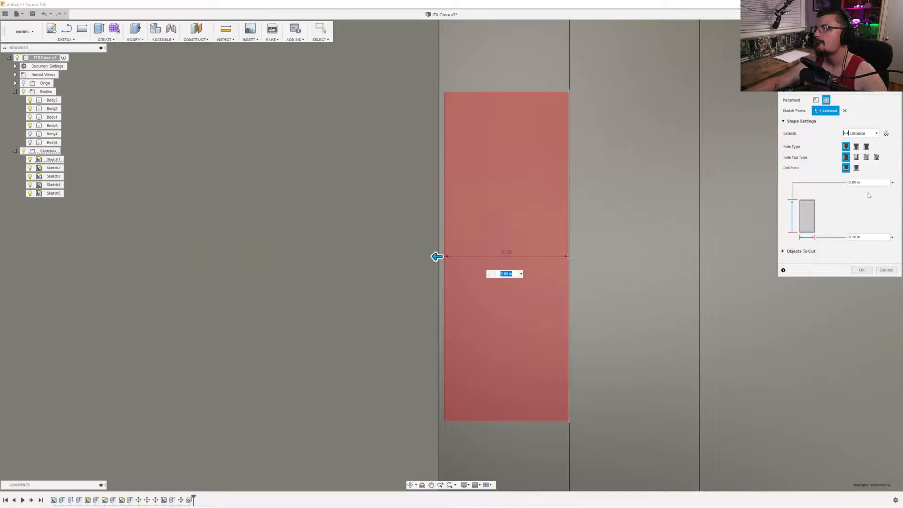
# Try the To extent, and create the second set of holes with a Distance depth of 0.065 in through the panel.
pyautogui.click(868, 134)
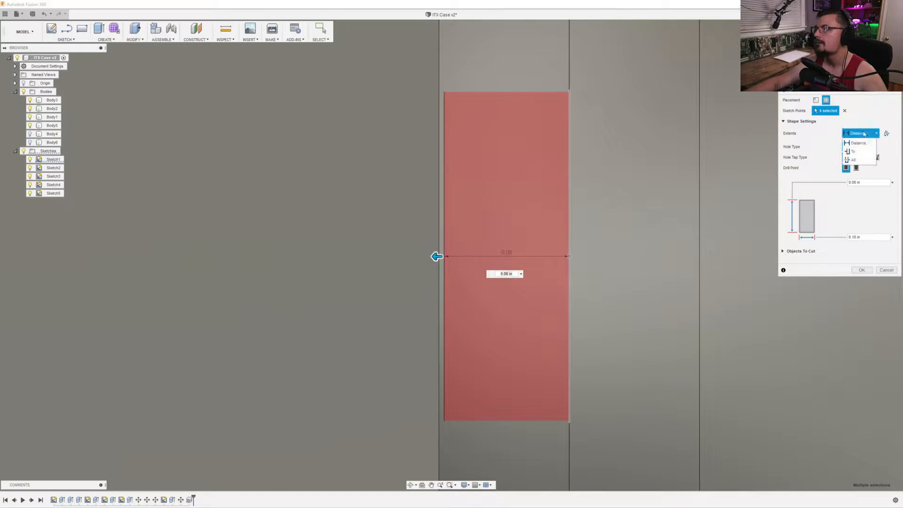
pyautogui.click(856, 153)
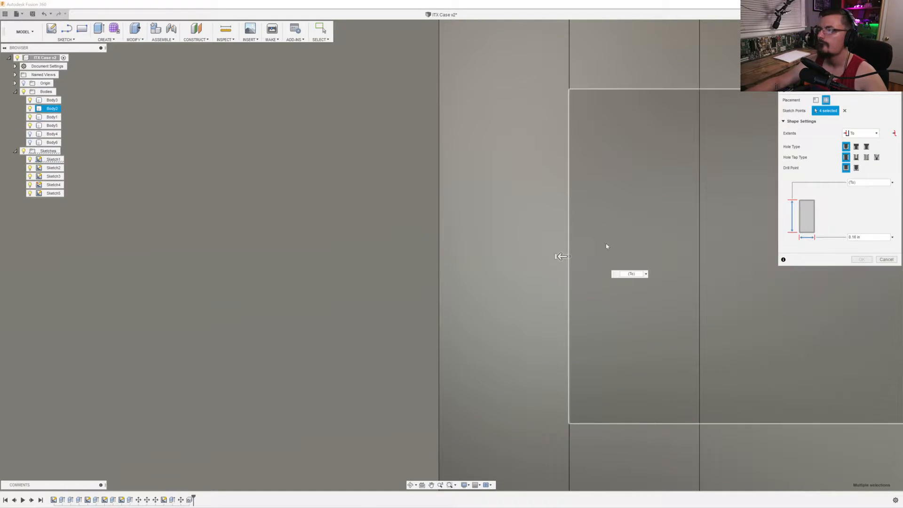
pyautogui.moveTo(540, 257); pyautogui.dragTo(423, 265)
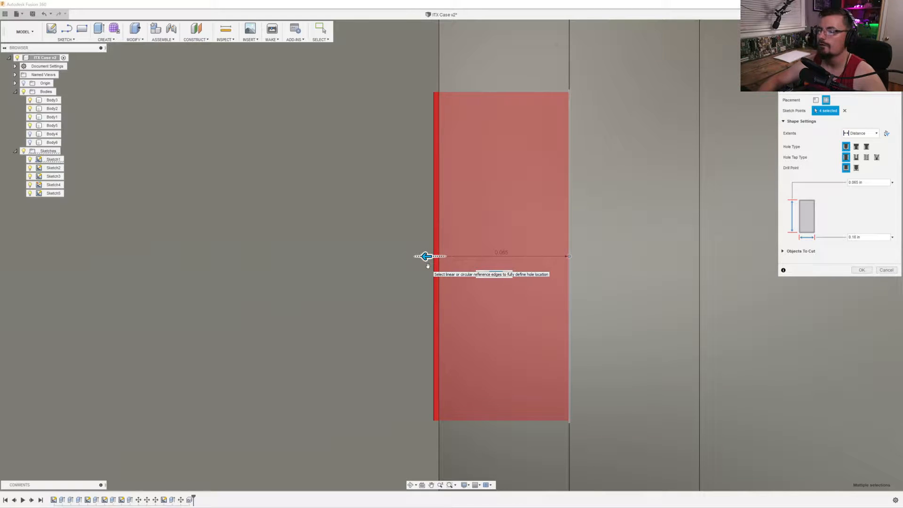
pyautogui.press('Return')
pyautogui.scroll(-2, 547, 164)
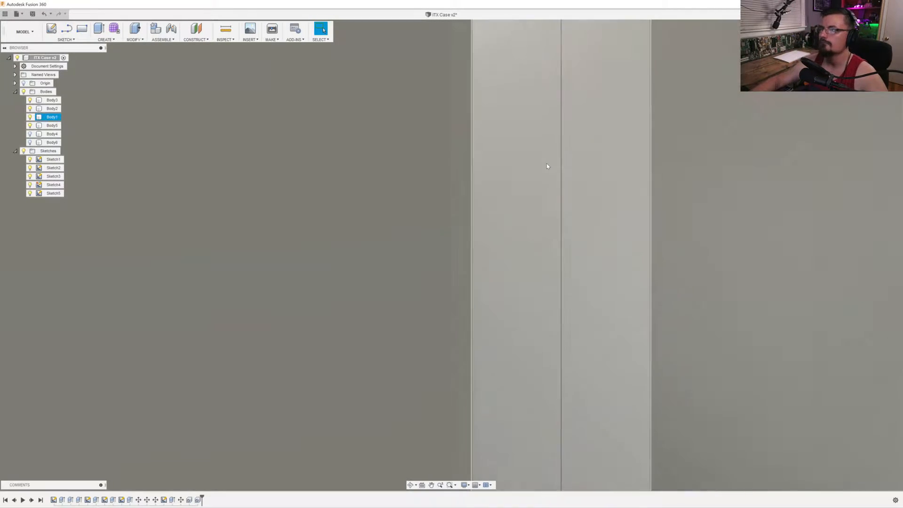
# Hide the sketches and all bodies except the panel body, Body1, to isolate it.
pyautogui.scroll(-6, 548, 160)
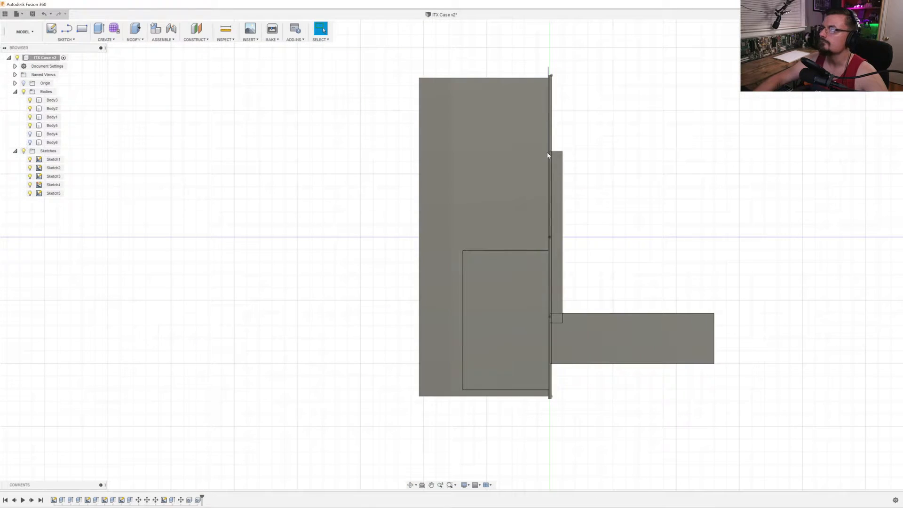
pyautogui.click(890, 47)
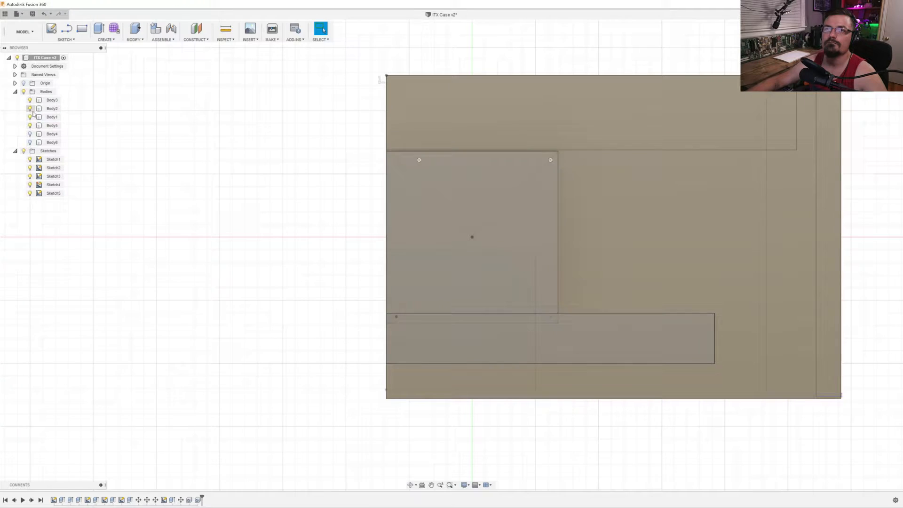
pyautogui.click(33, 110)
pyautogui.click(30, 109)
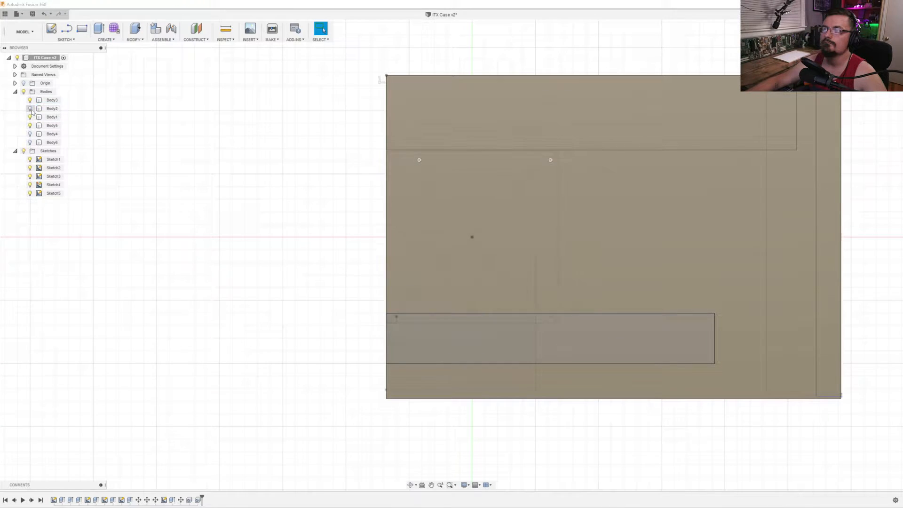
pyautogui.click(31, 119)
pyautogui.click(29, 117)
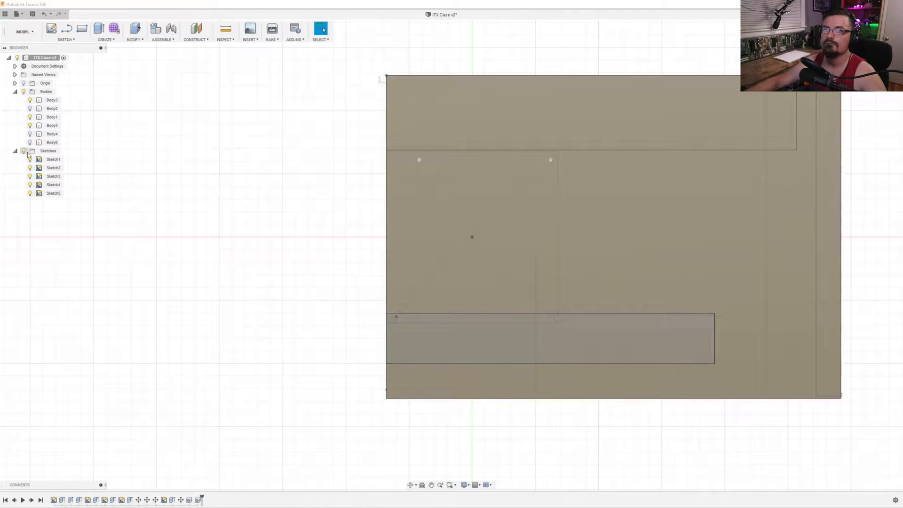
pyautogui.click(30, 126)
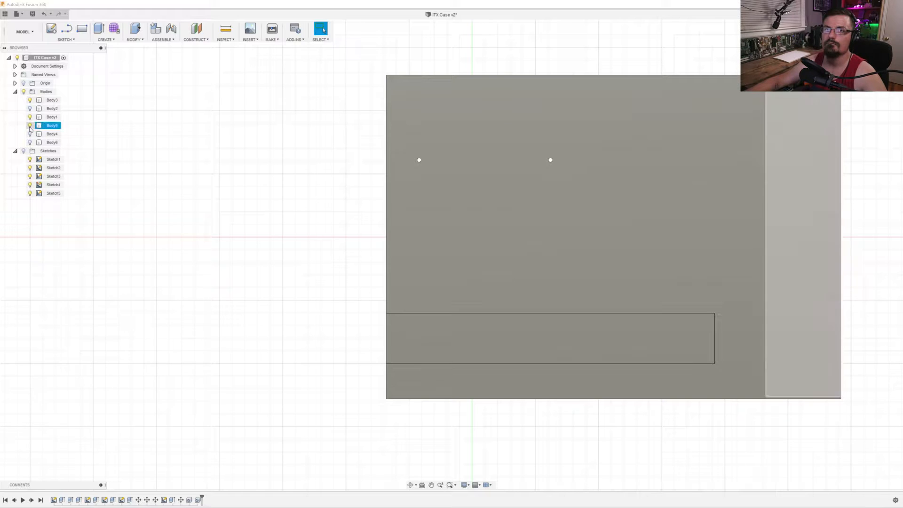
pyautogui.click(30, 118)
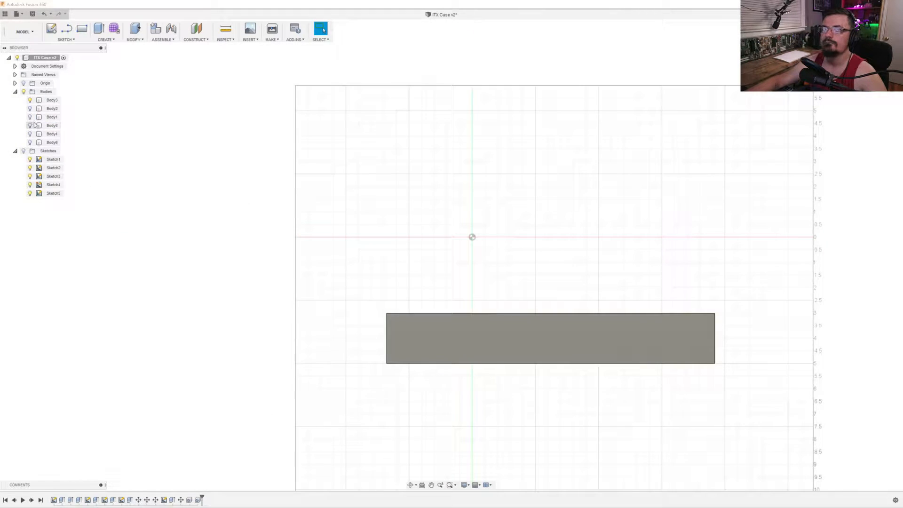
pyautogui.click(29, 117)
pyautogui.click(30, 100)
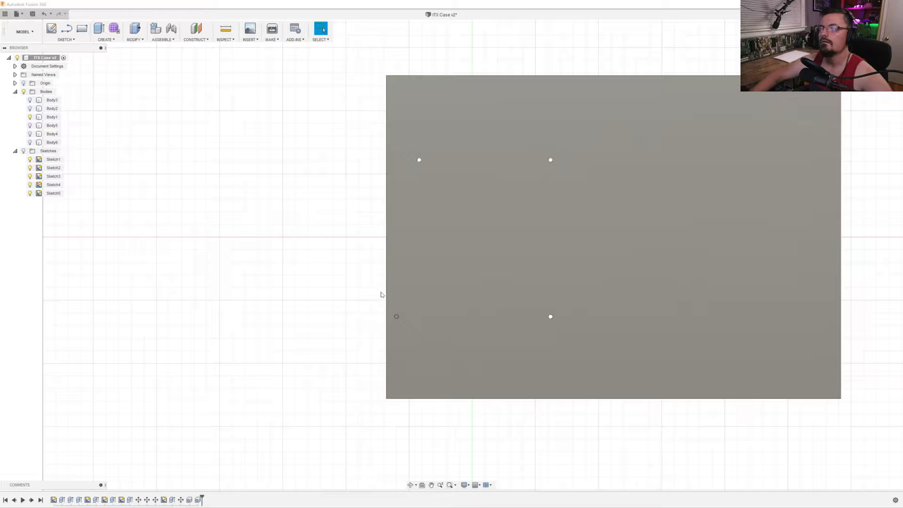
# Edit the extrude of the block in the panel's lower corner so its operation is New Body, and hide the separated block.
pyautogui.scroll(-2, 379, 295)
pyautogui.scroll(5, 386, 323)
pyautogui.scroll(1, 386, 323)
pyautogui.keyDown('shift'); pyautogui.moveTo(337, 306); pyautogui.dragTo(349, 306, button='middle'); pyautogui.keyUp('shift')
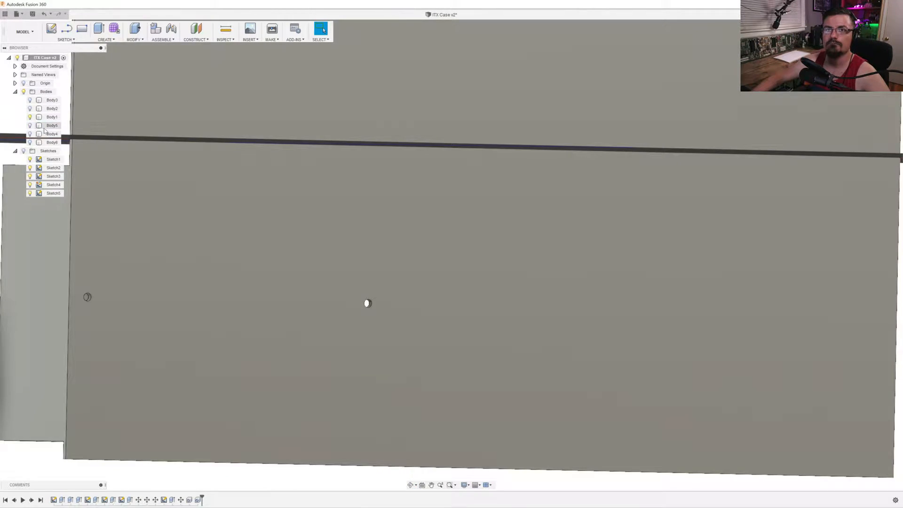
pyautogui.click(51, 117)
pyautogui.scroll(3, 116, 277)
pyautogui.scroll(-5, 133, 288)
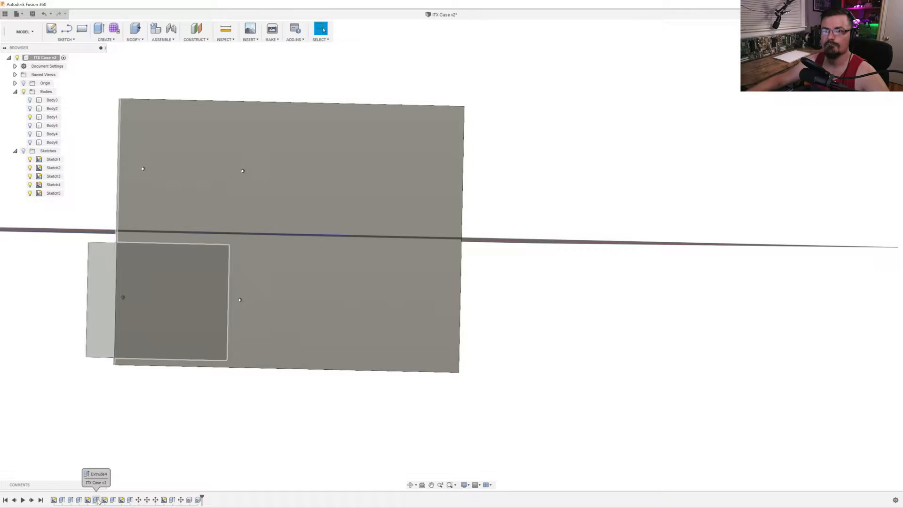
pyautogui.doubleClick(88, 500)
pyautogui.click(869, 167)
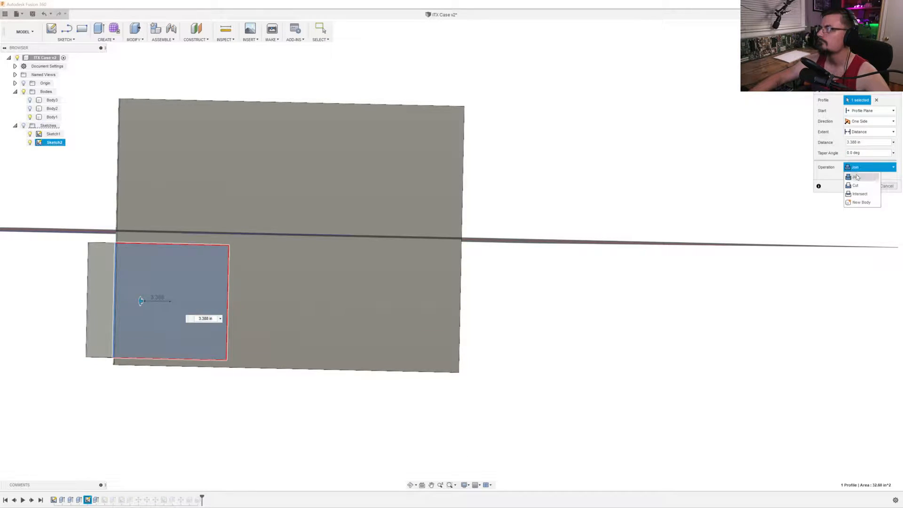
pyautogui.click(867, 197)
pyautogui.click(868, 187)
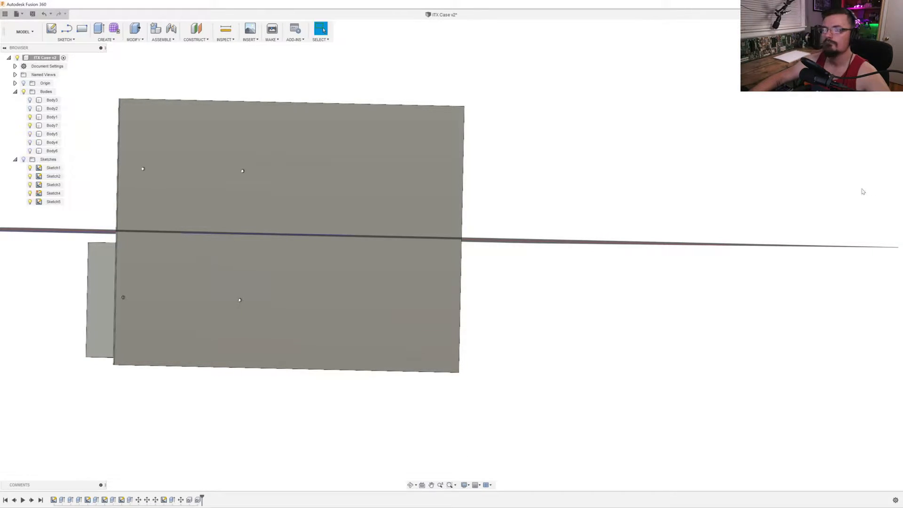
pyautogui.click(30, 125)
pyautogui.click(51, 116)
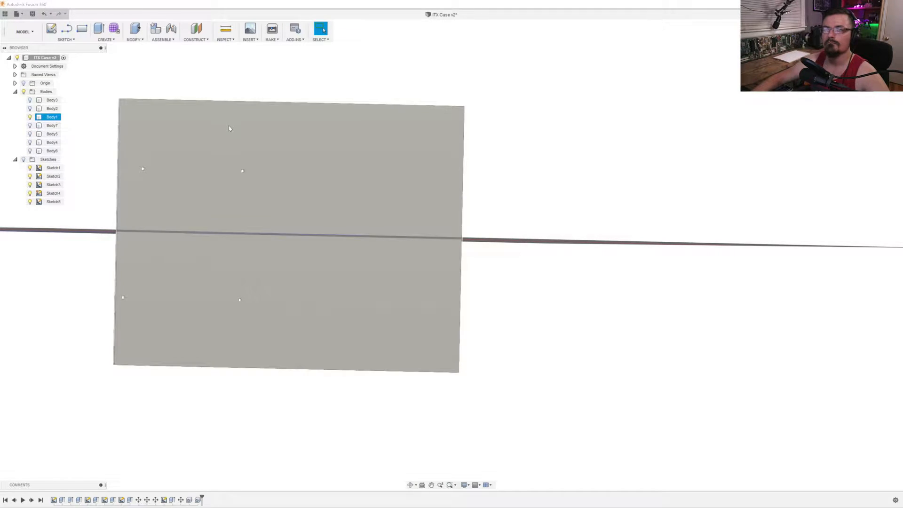
# Examine the four mounting holes on the isolated panel face-on.
pyautogui.scroll(-3, 213, 217)
pyautogui.keyDown('shift'); pyautogui.moveTo(284, 199); pyautogui.dragTo(273, 198, button='middle'); pyautogui.keyUp('shift')
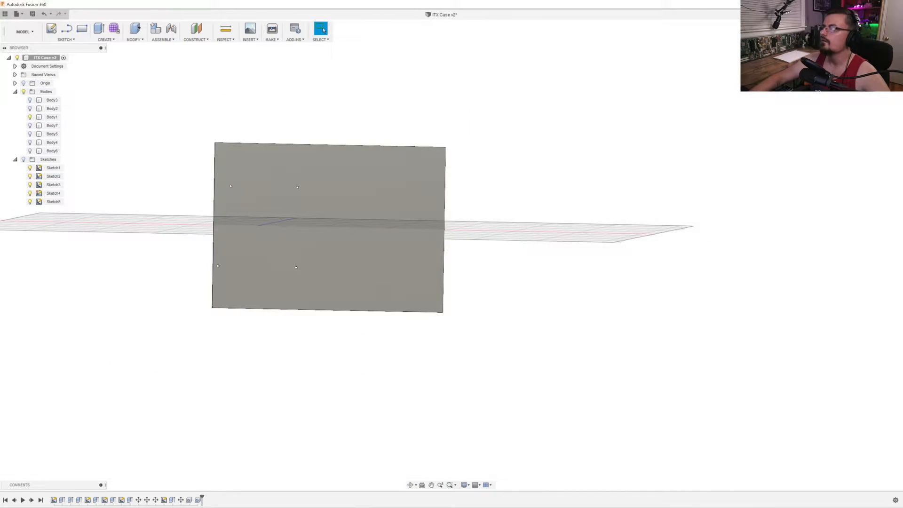
pyautogui.click(873, 50)
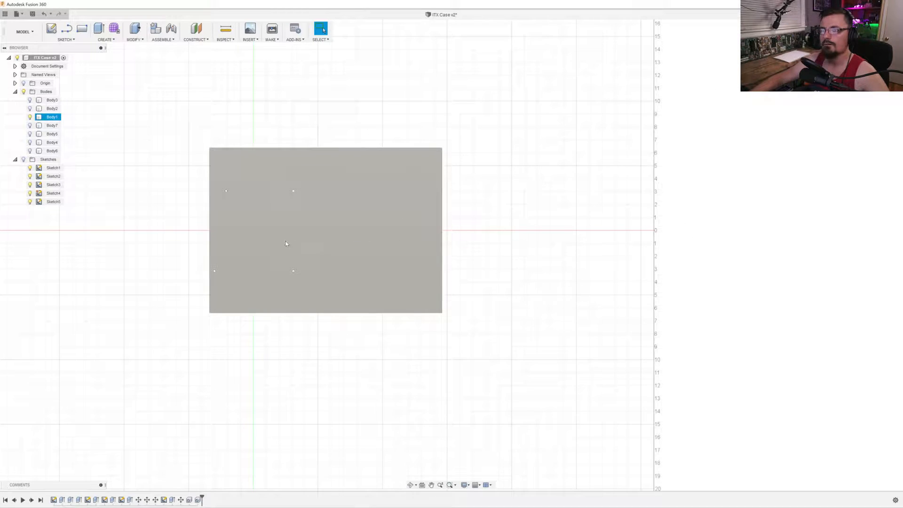
pyautogui.scroll(4, 289, 242)
pyautogui.scroll(2, 237, 235)
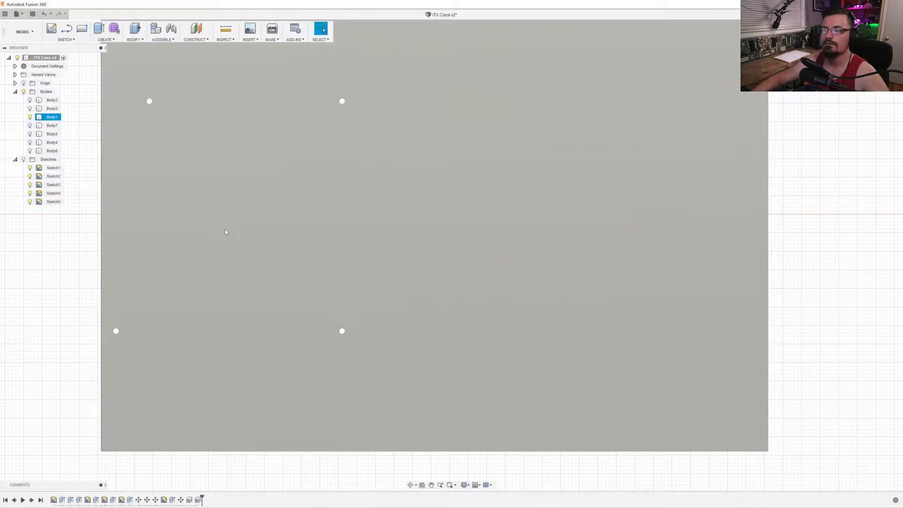
pyautogui.moveTo(303, 108); pyautogui.dragTo(366, 199, button='middle')
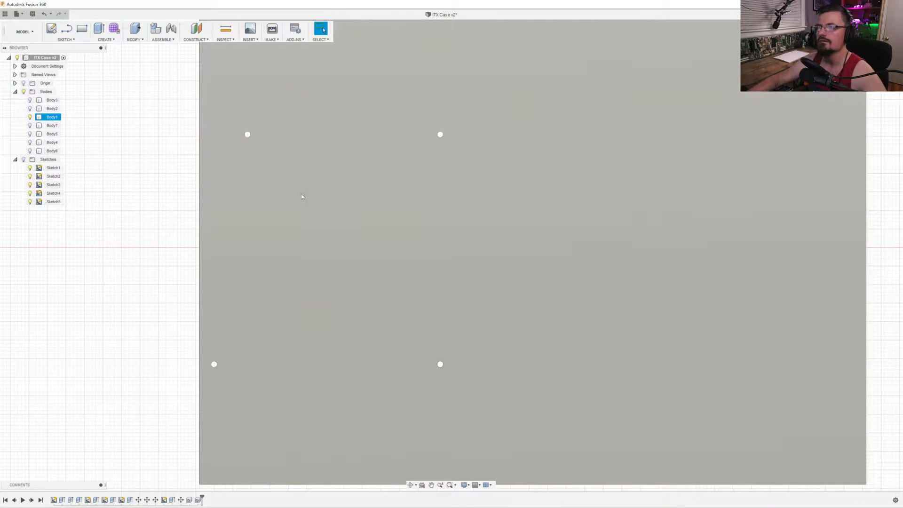
pyautogui.scroll(-2, 302, 196)
pyautogui.click(218, 148)
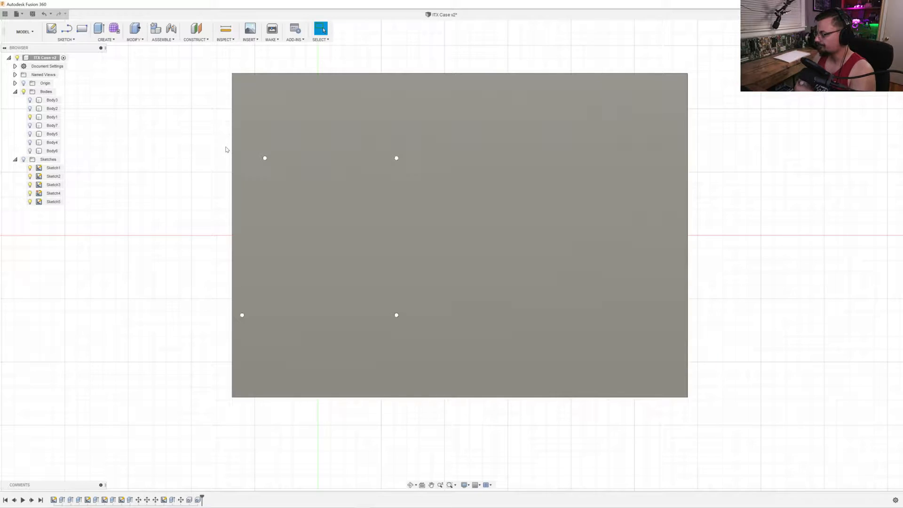
# Change the panel's four mounting holes to tapped with ANSI Unified Screw Threads, size 0.138(#6) in, designation 6-32 UNC, and modeled threads.
pyautogui.doubleClick(198, 500)
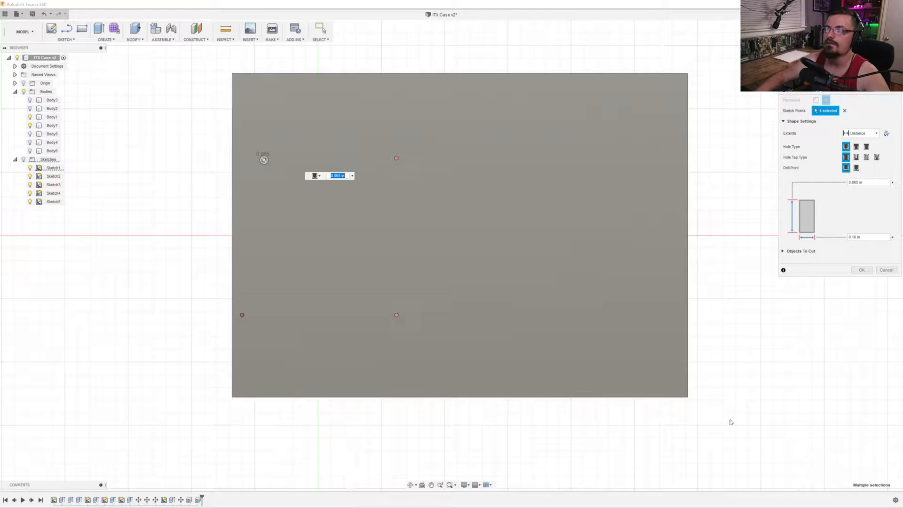
pyautogui.click(866, 158)
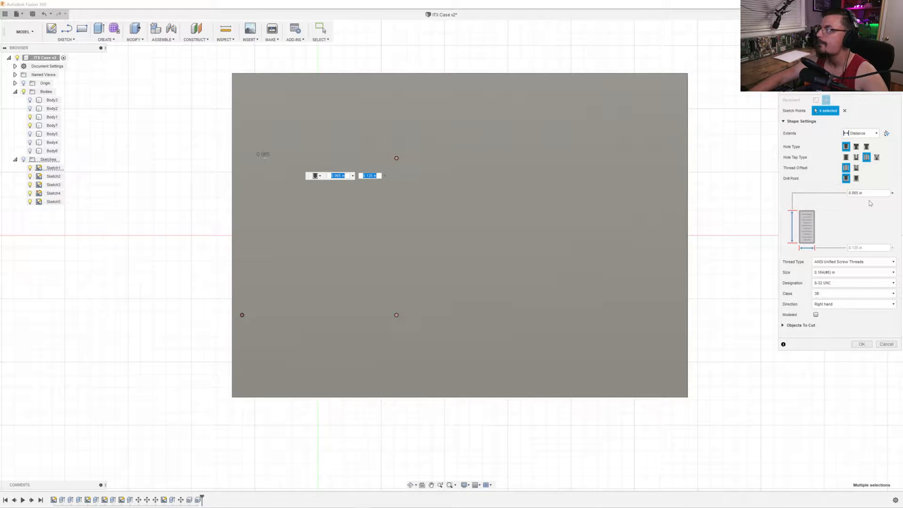
pyautogui.click(837, 273)
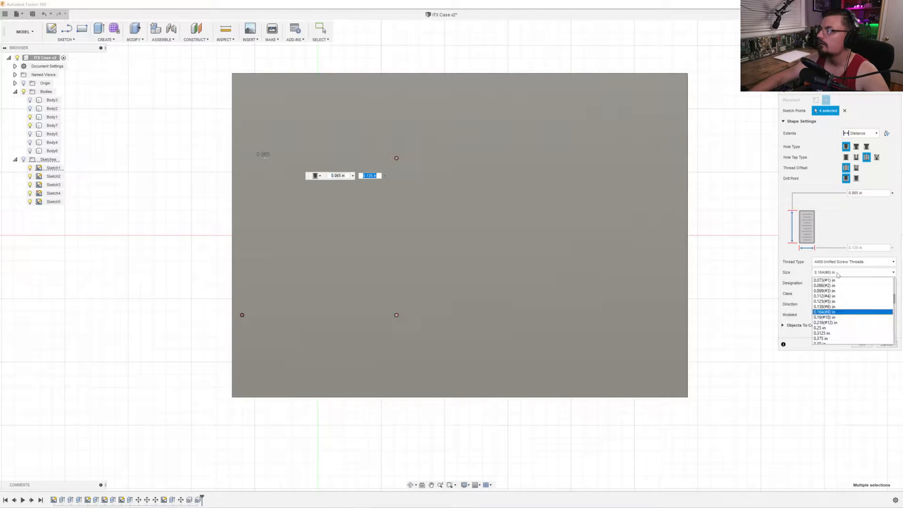
pyautogui.click(839, 312)
pyautogui.click(833, 282)
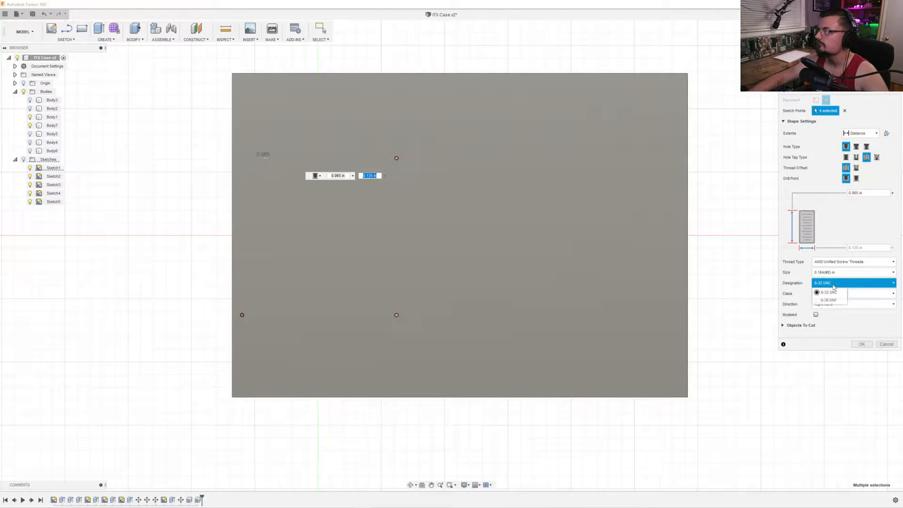
pyautogui.click(828, 292)
pyautogui.click(835, 272)
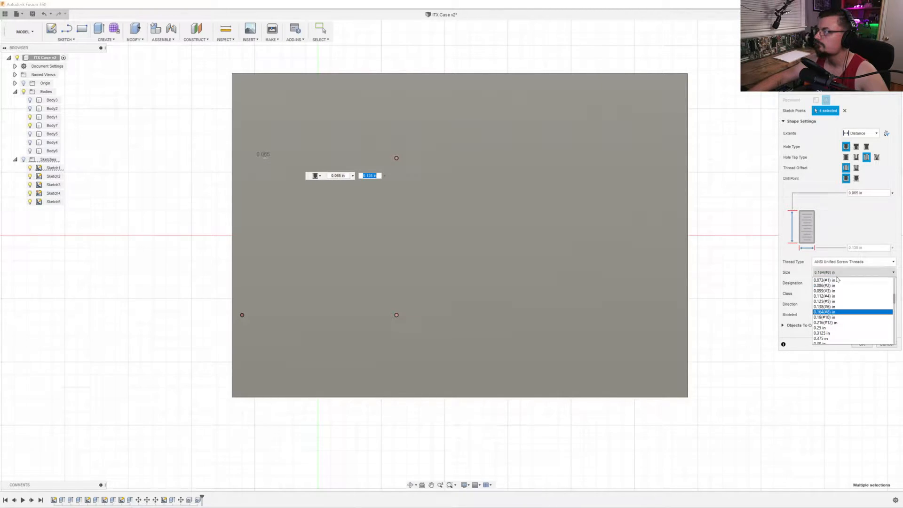
pyautogui.click(837, 307)
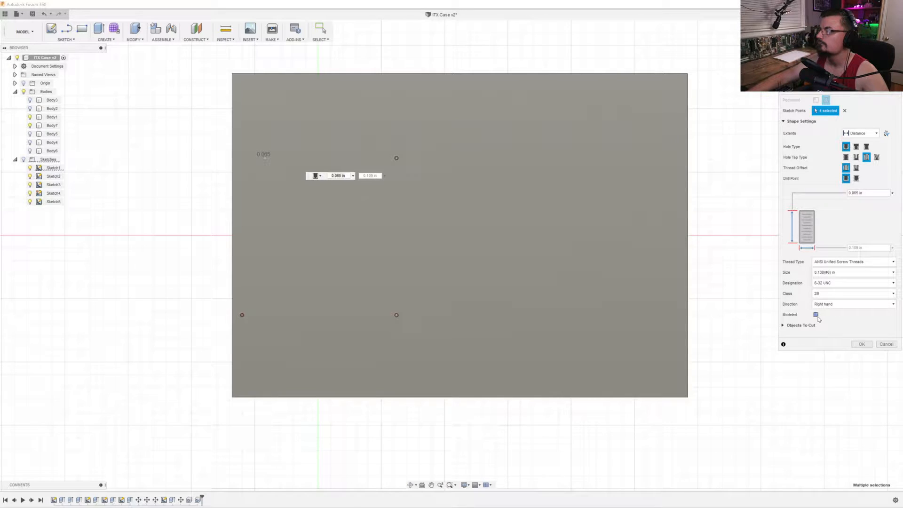
pyautogui.click(861, 344)
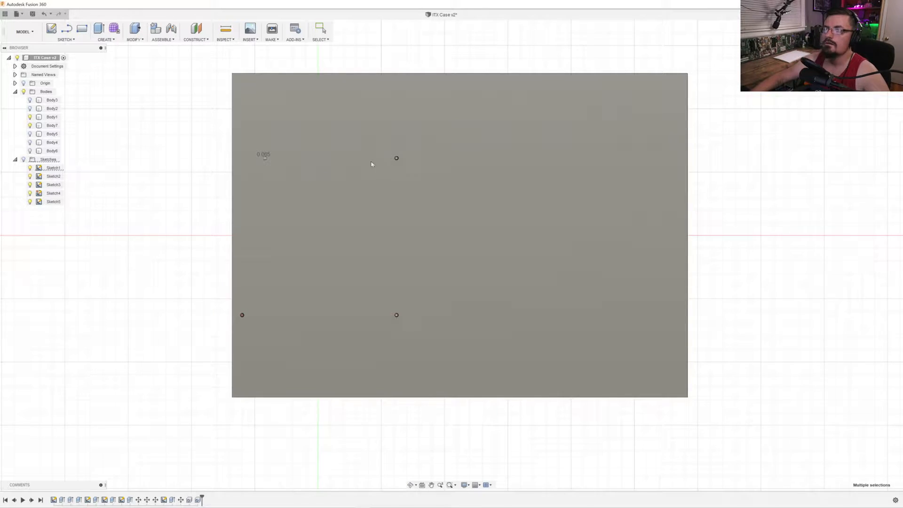
# Examine the tapped holes in the isolated panel up close and from several angles, ending face-on.
pyautogui.scroll(3, 210, 135)
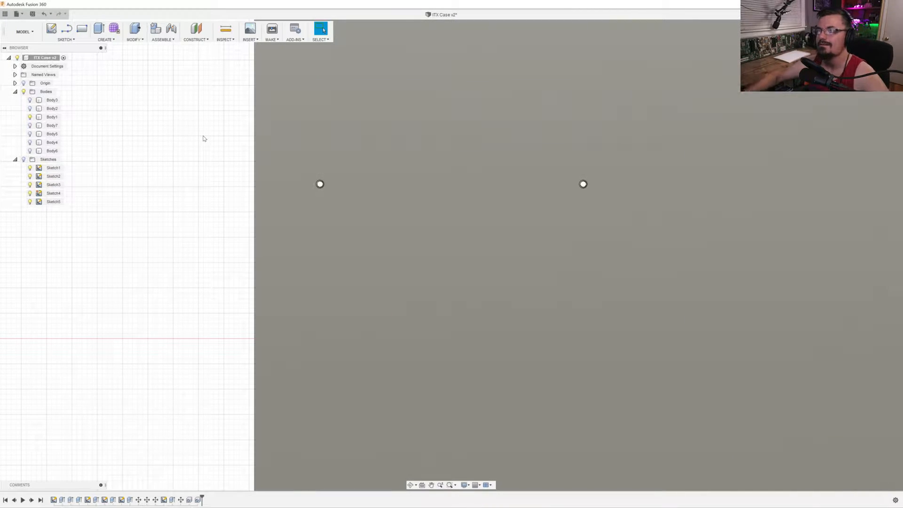
pyautogui.keyDown('shift'); pyautogui.moveTo(205, 224); pyautogui.dragTo(207, 220, button='middle'); pyautogui.keyUp('shift')
pyautogui.moveTo(208, 221); pyautogui.dragTo(216, 222)
pyautogui.keyDown('shift'); pyautogui.moveTo(216, 221); pyautogui.dragTo(217, 224, button='middle'); pyautogui.keyUp('shift')
pyautogui.scroll(-4, 218, 222)
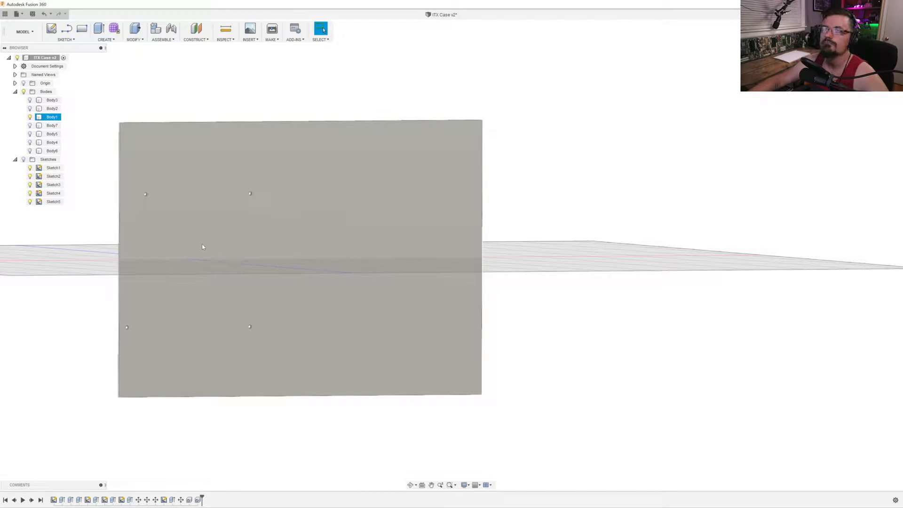
pyautogui.moveTo(199, 244)
pyautogui.keyDown('shift'); pyautogui.mouseDown(button='middle')
pyautogui.moveTo(171, 240)
pyautogui.moveTo(127, 270)
pyautogui.moveTo(188, 254)
pyautogui.mouseUp(button='middle'); pyautogui.keyUp('shift')
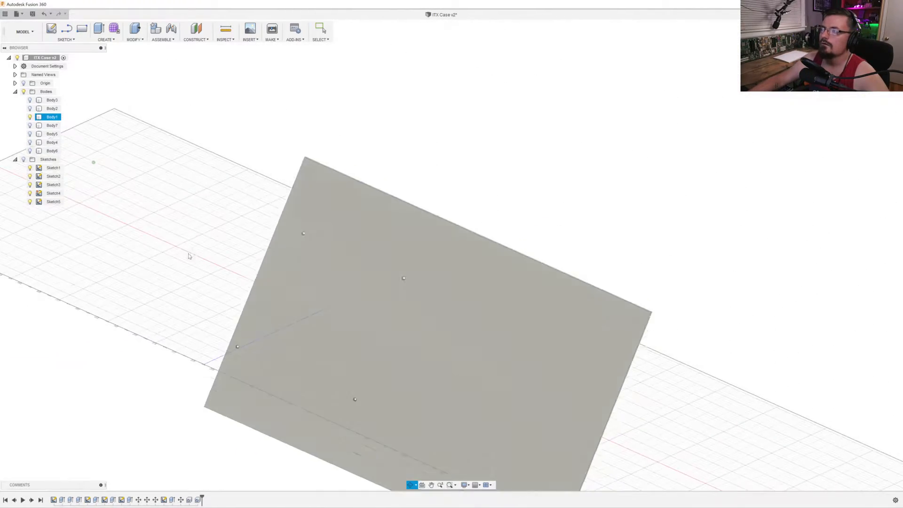
pyautogui.click(873, 64)
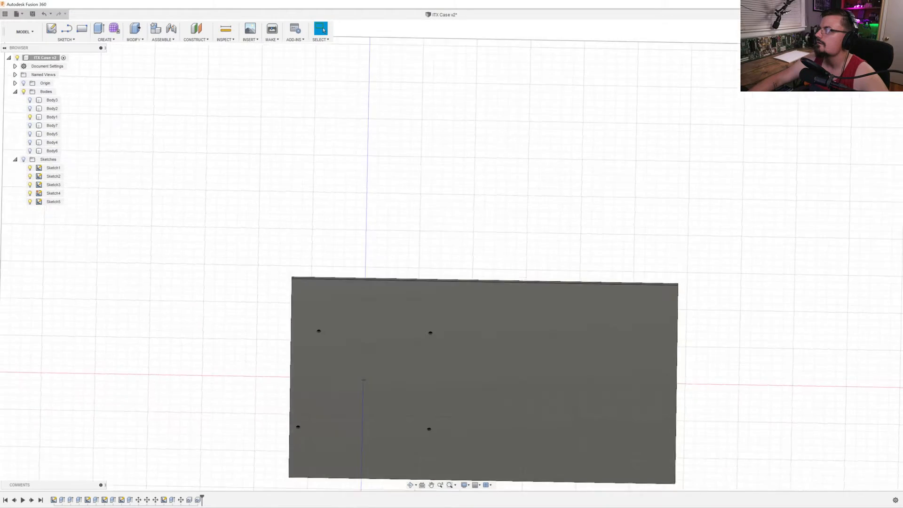
pyautogui.click(873, 56)
pyautogui.moveTo(432, 310); pyautogui.dragTo(286, 232, button='middle')
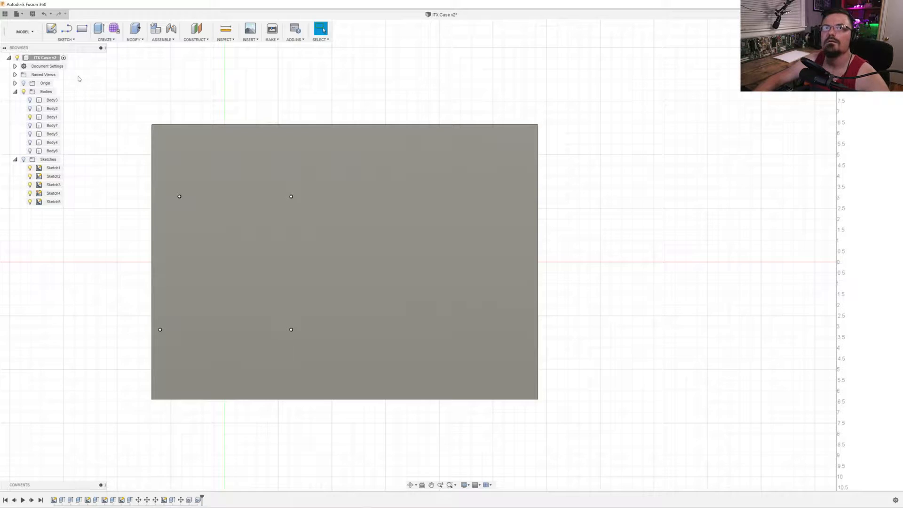
# Make all hidden bodies of the case visible again while leaving the sketches hidden.
pyautogui.click(30, 100)
pyautogui.click(31, 126)
pyautogui.click(29, 134)
pyautogui.click(29, 142)
pyautogui.click(29, 151)
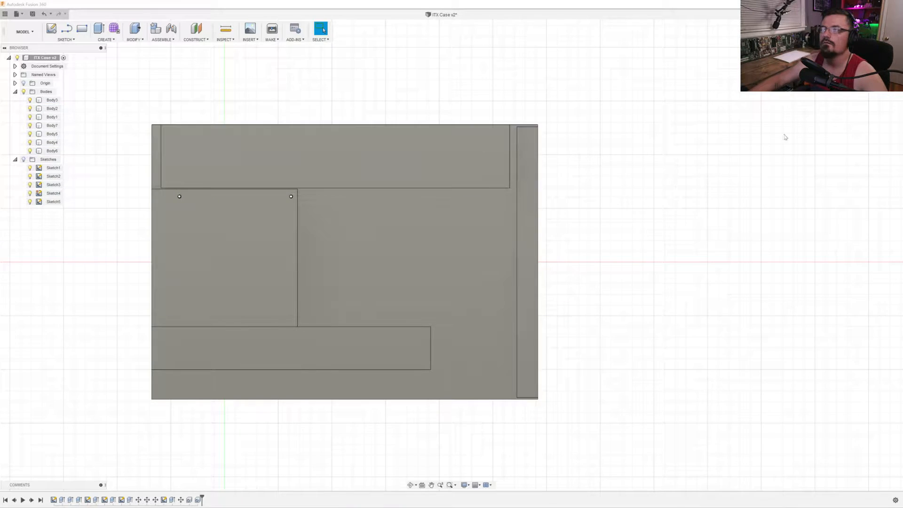
# Examine the complete case layout from the side, back and oblique views, checking the panel holes against the surrounding components.
pyautogui.click(856, 58)
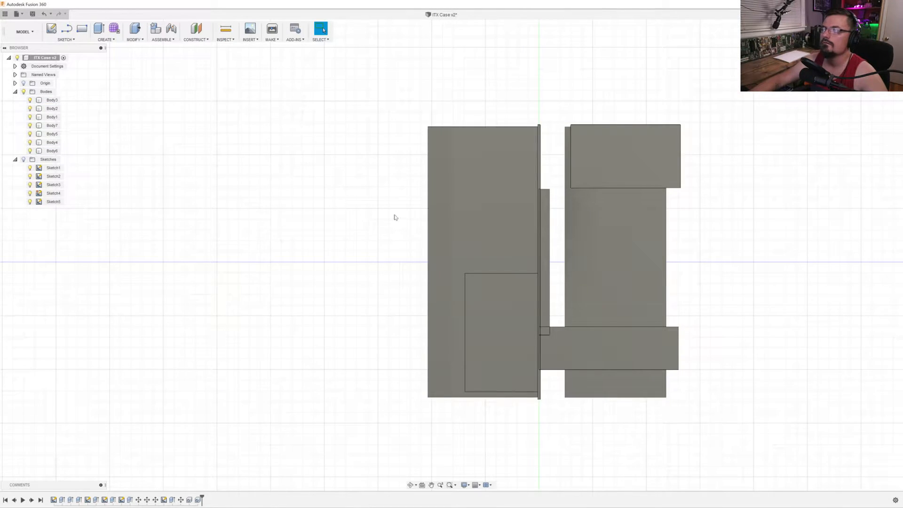
pyautogui.click(856, 58)
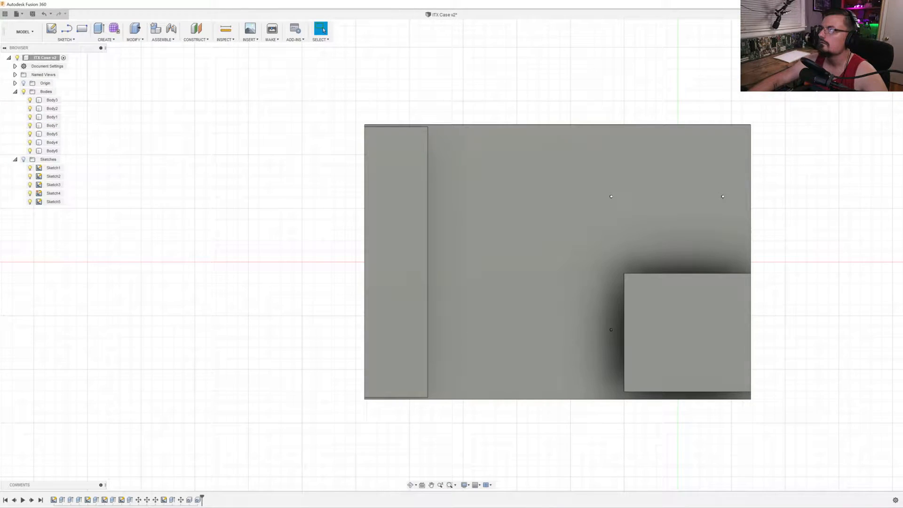
pyautogui.click(857, 57)
pyautogui.click(857, 57)
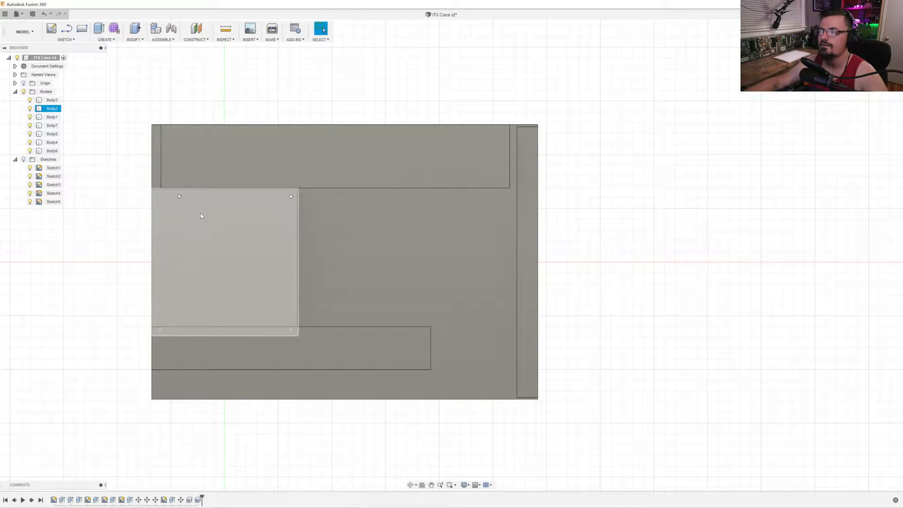
pyautogui.keyDown('shift'); pyautogui.moveTo(243, 204); pyautogui.dragTo(512, 212, button='middle'); pyautogui.keyUp('shift')
pyautogui.keyDown('shift'); pyautogui.moveTo(255, 294); pyautogui.dragTo(196, 302, button='middle'); pyautogui.keyUp('shift')
pyautogui.keyDown('shift'); pyautogui.moveTo(131, 306); pyautogui.dragTo(637, 276, button='middle'); pyautogui.keyUp('shift')
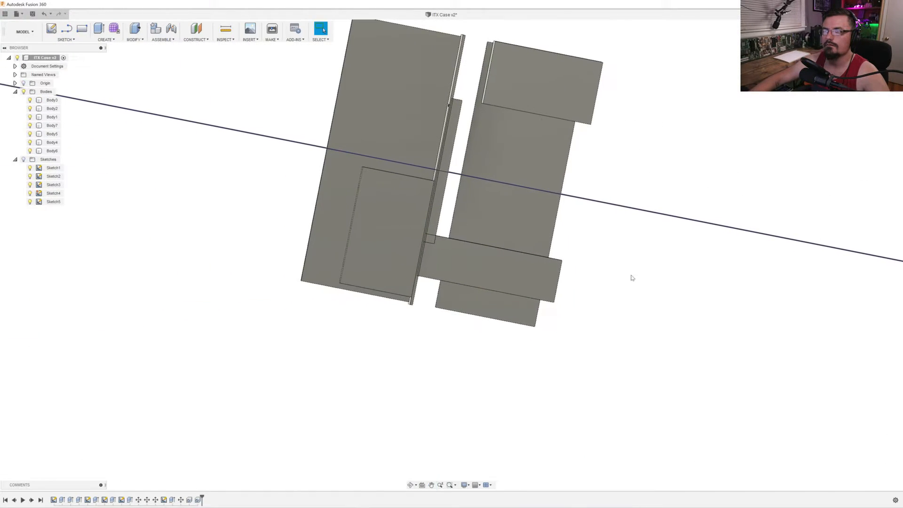
pyautogui.keyDown('shift'); pyautogui.moveTo(324, 197); pyautogui.dragTo(305, 198, button='middle'); pyautogui.keyUp('shift')
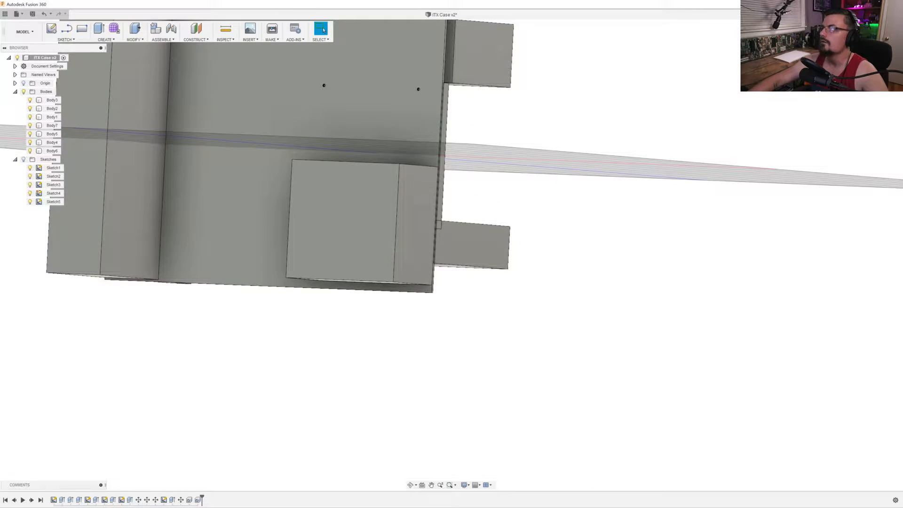
# Examine the case layout in straight-on panel and top views, checking component clearances on both sides of the panel.
pyautogui.click(873, 51)
pyautogui.moveTo(493, 286); pyautogui.dragTo(400, 385, button='middle')
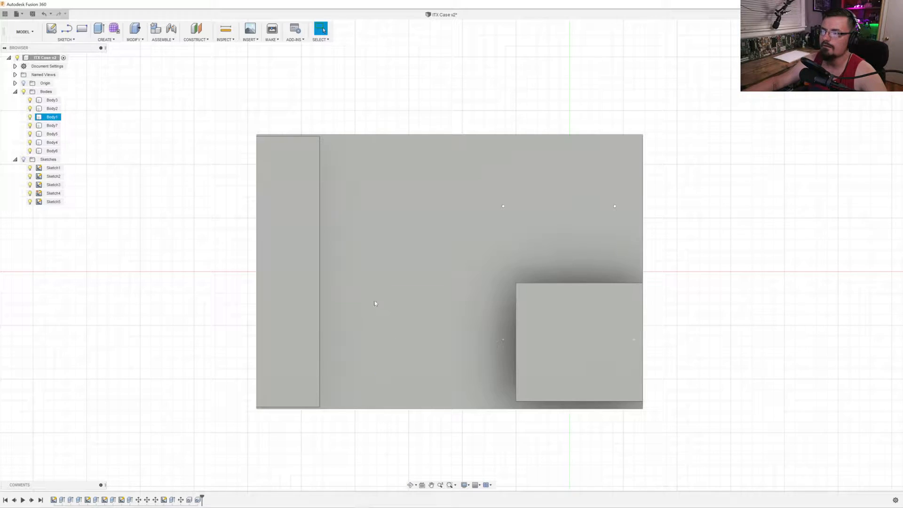
pyautogui.press('Escape')
pyautogui.click(874, 34)
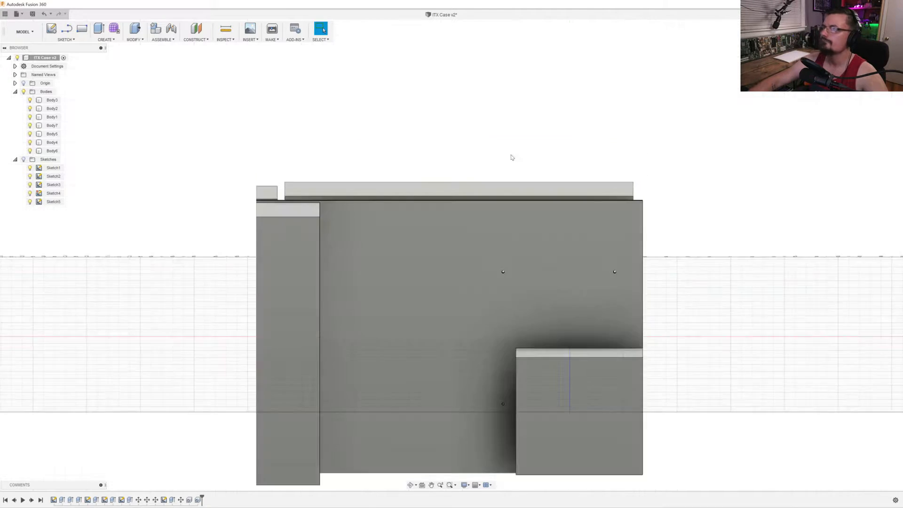
pyautogui.moveTo(344, 324); pyautogui.dragTo(374, 39, button='middle')
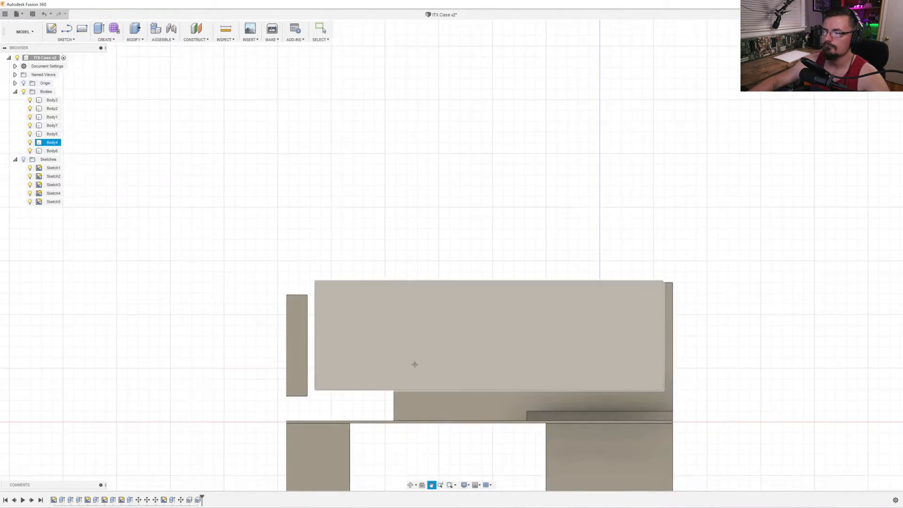
pyautogui.moveTo(415, 371); pyautogui.dragTo(380, 117, button='middle')
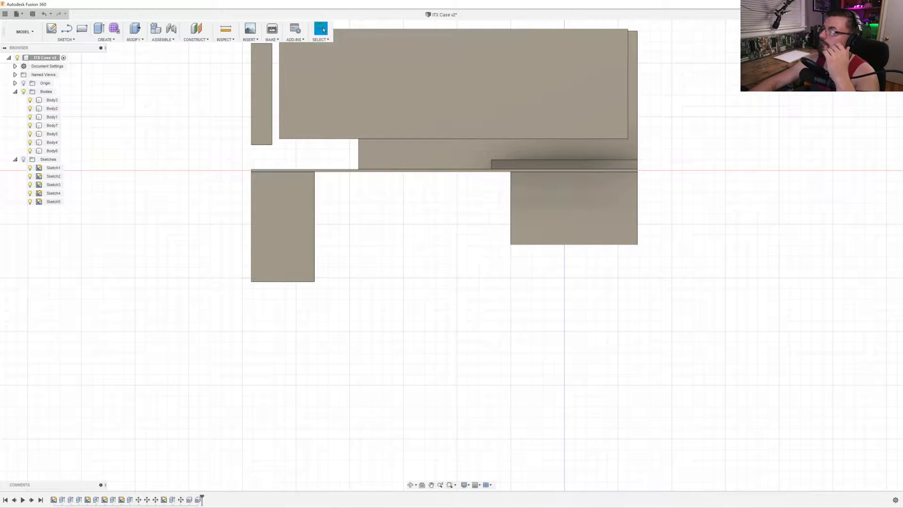
pyautogui.click(874, 69)
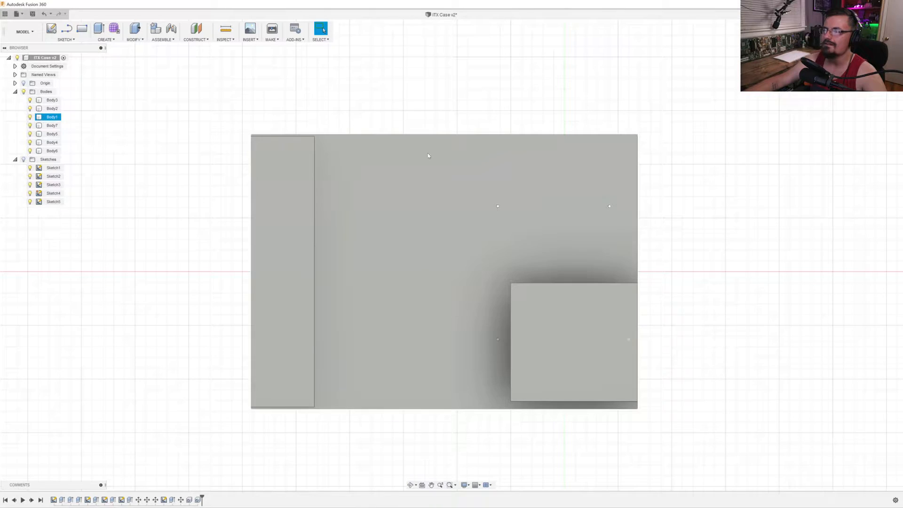
# Examine how the components sit around the panel from oblique angles on both sides, ending face-on to the motherboard side.
pyautogui.keyDown('shift'); pyautogui.moveTo(572, 239); pyautogui.dragTo(344, 199, button='middle'); pyautogui.keyUp('shift')
pyautogui.click(474, 292)
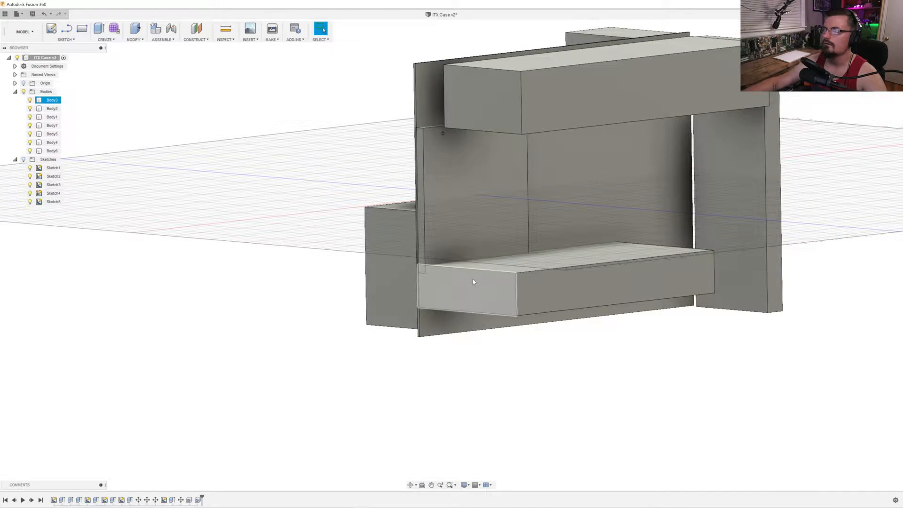
pyautogui.keyDown('shift'); pyautogui.moveTo(357, 198); pyautogui.dragTo(324, 150, button='middle'); pyautogui.keyUp('shift')
pyautogui.click(297, 130)
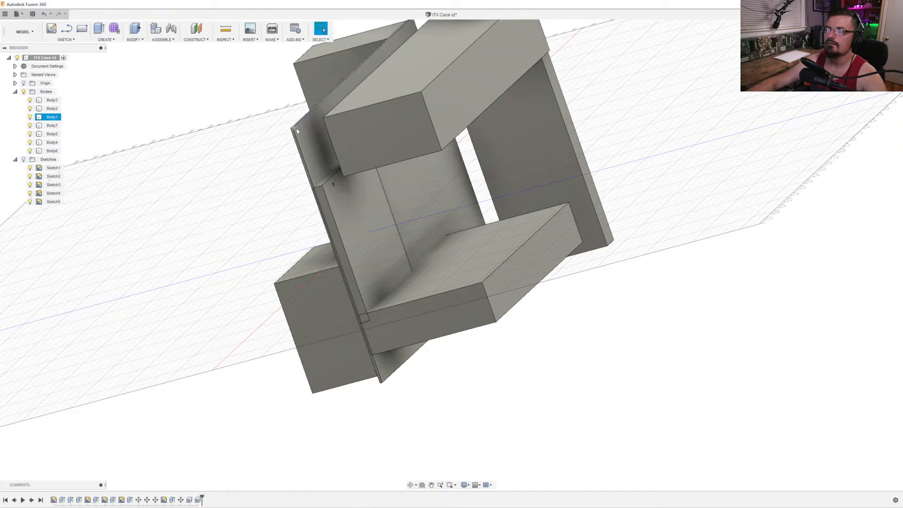
pyautogui.click(349, 188)
pyautogui.keyDown('shift'); pyautogui.moveTo(350, 190); pyautogui.dragTo(530, 123, button='middle'); pyautogui.keyUp('shift')
pyautogui.keyDown('shift'); pyautogui.moveTo(424, 172); pyautogui.dragTo(413, 167, button='middle'); pyautogui.keyUp('shift')
pyautogui.click(413, 167)
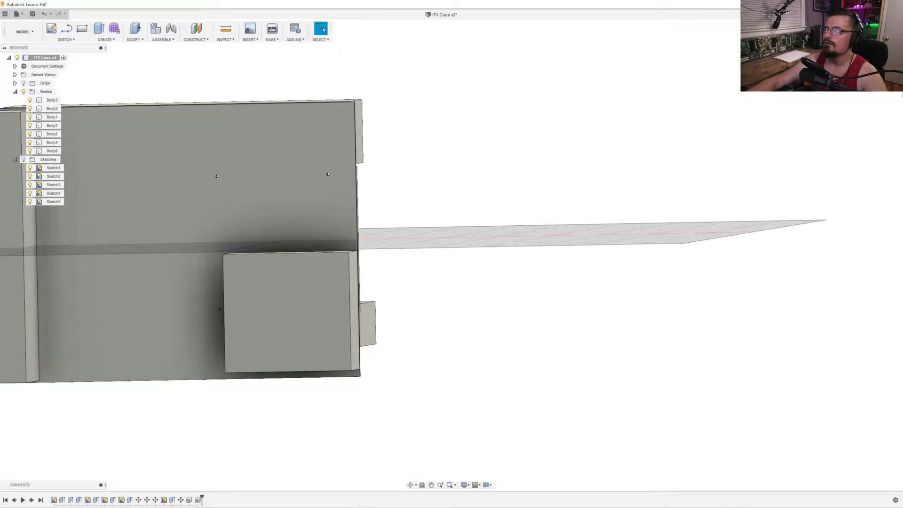
pyautogui.click(873, 56)
pyautogui.moveTo(215, 186); pyautogui.dragTo(529, 198, button='middle')
pyautogui.keyDown('shift'); pyautogui.moveTo(373, 197); pyautogui.dragTo(296, 207, button='middle'); pyautogui.keyUp('shift')
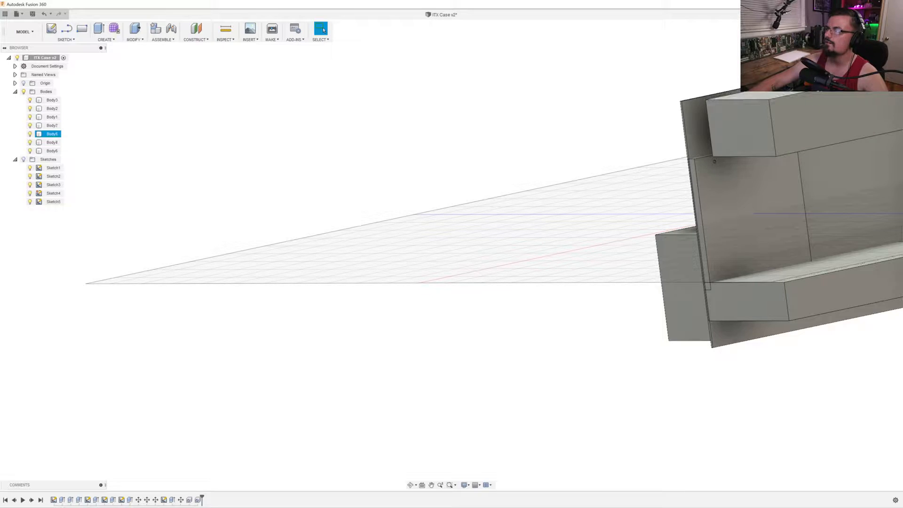
pyautogui.click(875, 48)
pyautogui.moveTo(588, 306); pyautogui.dragTo(465, 286, button='middle')
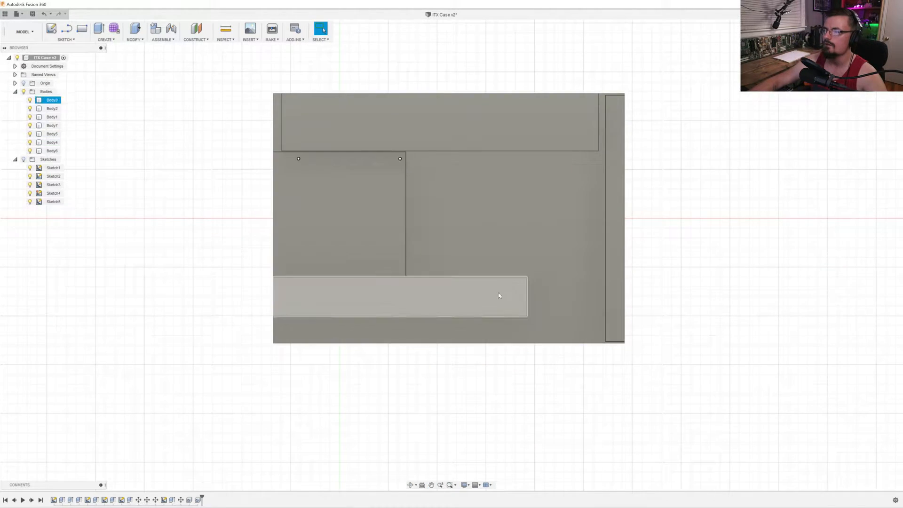
# Save the current ITX Case design as a new version.
pyautogui.click(508, 312)
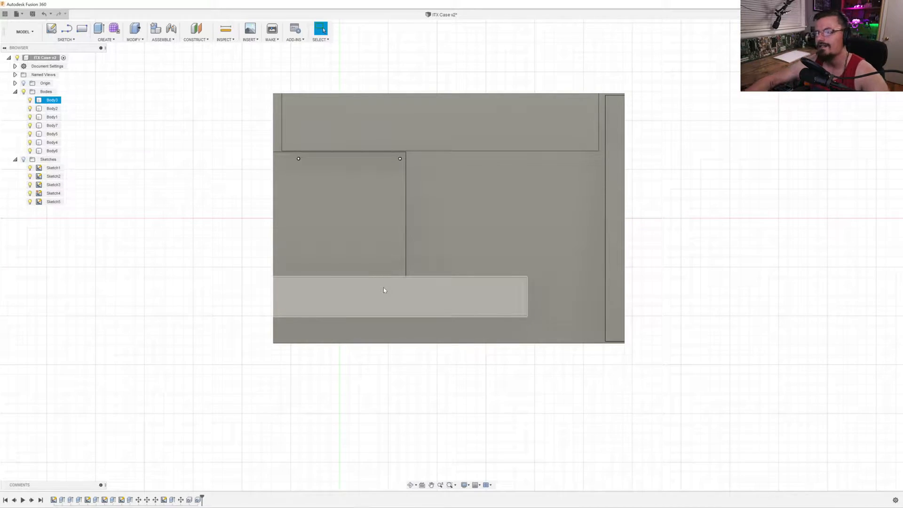
pyautogui.click(313, 237)
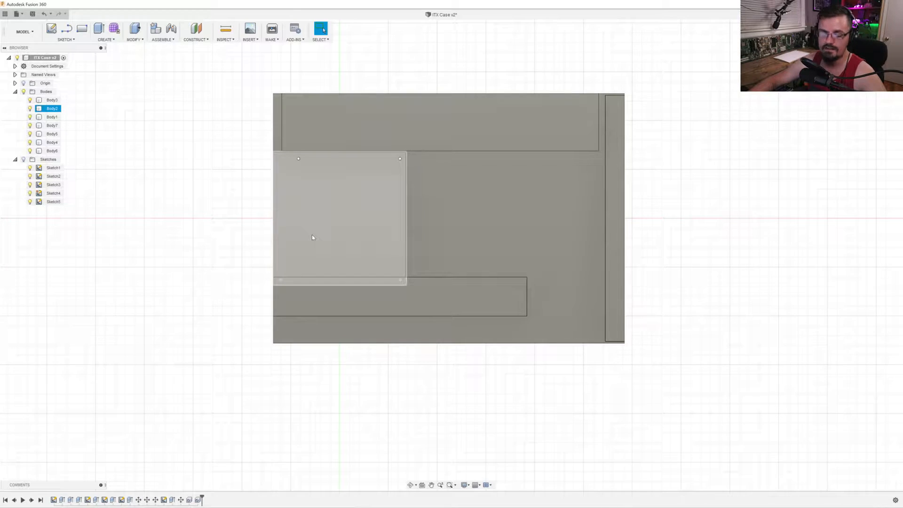
pyautogui.hotkey('ctrl', 's')
pyautogui.press('Return')
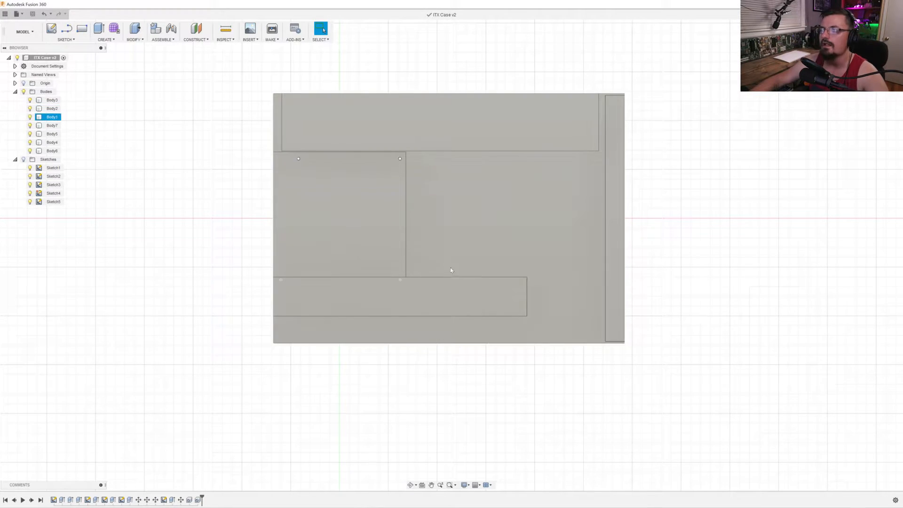
# Inspect the motherboard side face-on and obliquely, and check the gaps between the panel and the components from above.
pyautogui.moveTo(169, 279)
pyautogui.keyDown('shift'); pyautogui.mouseDown(button='middle')
pyautogui.moveTo(167, 261)
pyautogui.moveTo(167, 277)
pyautogui.moveTo(159, 275)
pyautogui.mouseUp(button='middle'); pyautogui.keyUp('shift')
pyautogui.click(320, 29)
pyautogui.click(876, 52)
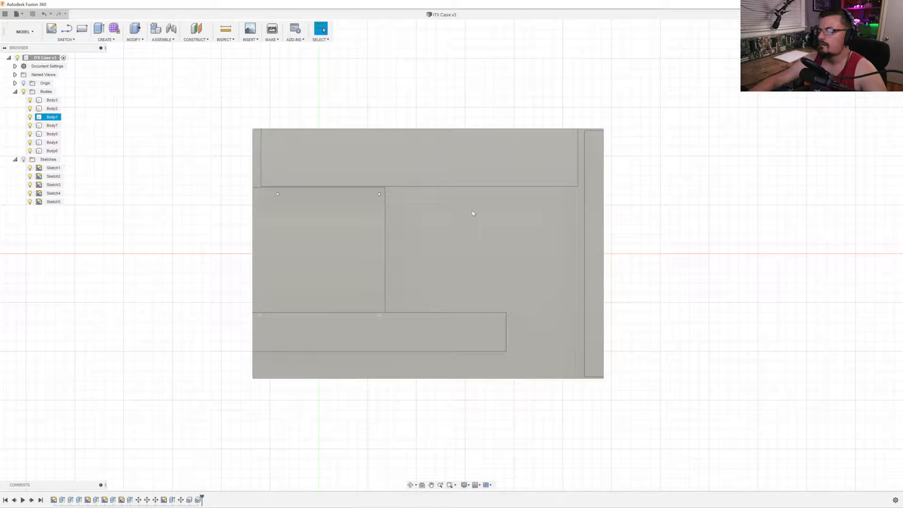
pyautogui.click(268, 245)
pyautogui.keyDown('shift'); pyautogui.moveTo(268, 246); pyautogui.dragTo(370, 226, button='middle'); pyautogui.keyUp('shift')
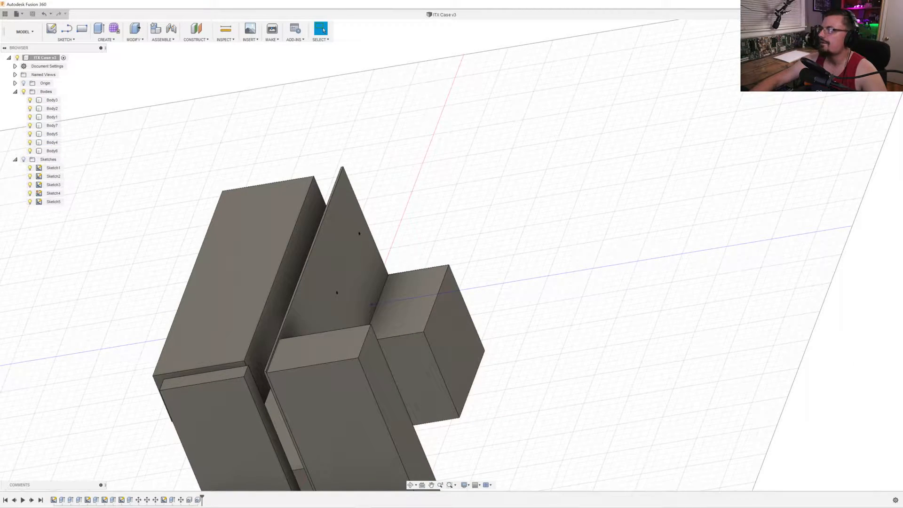
pyautogui.click(873, 52)
pyautogui.moveTo(433, 393); pyautogui.dragTo(468, 75, button='middle')
pyautogui.moveTo(538, 415); pyautogui.dragTo(528, 328, button='middle')
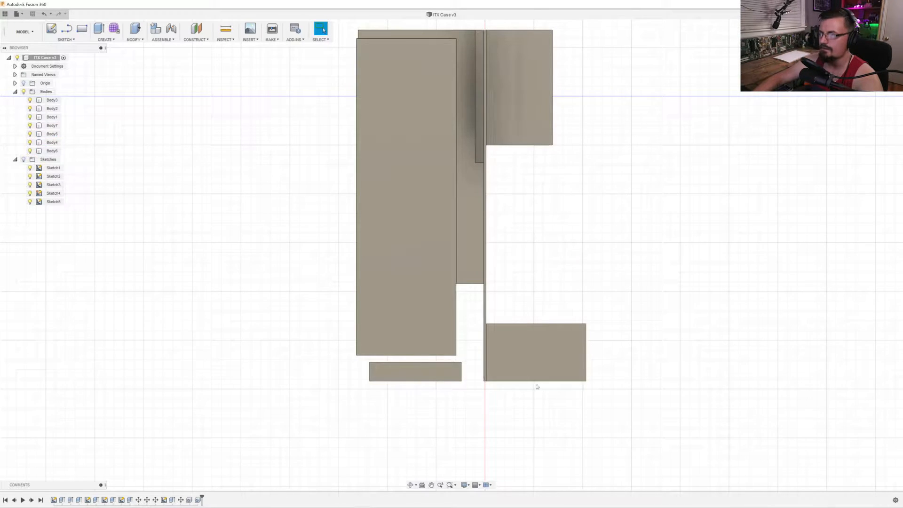
pyautogui.click(477, 372)
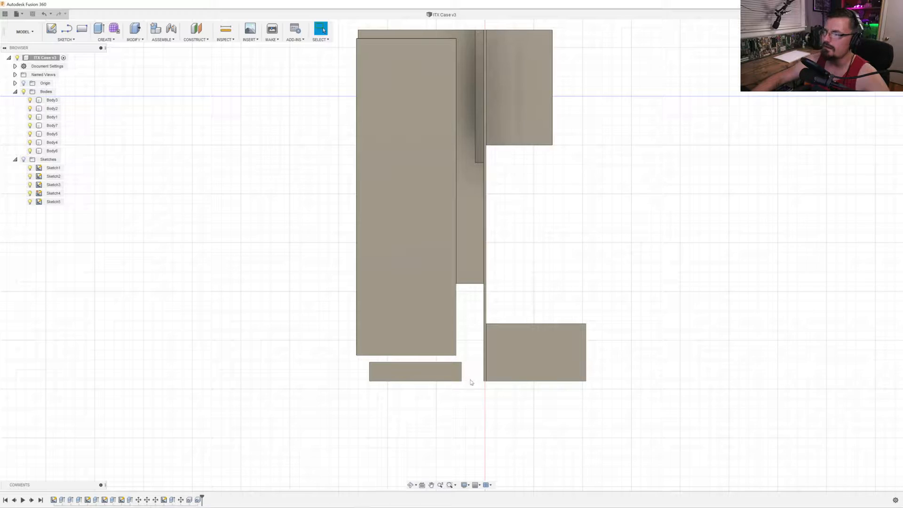
pyautogui.click(543, 382)
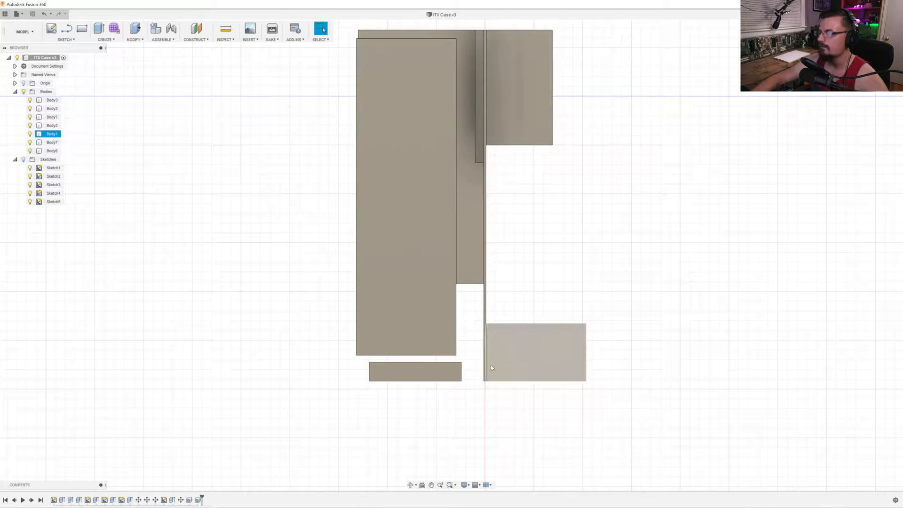
pyautogui.scroll(-1, 498, 325)
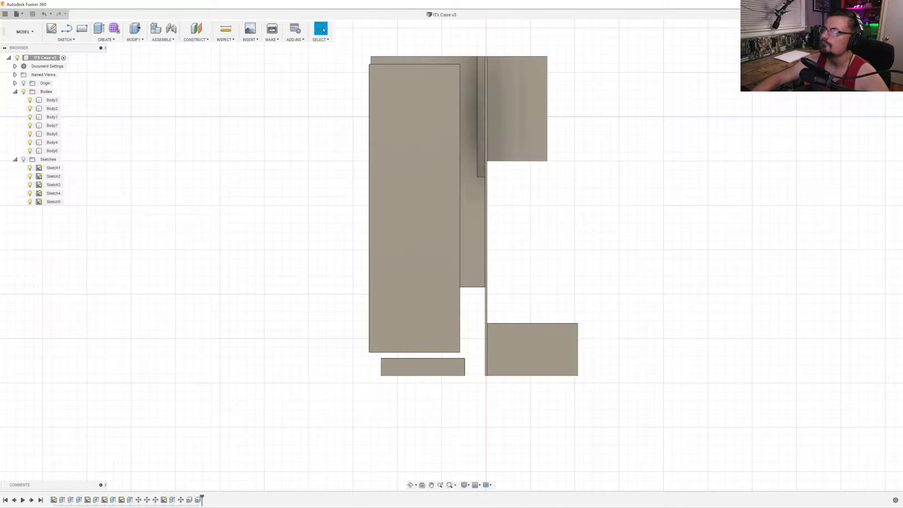
# Review the layout from the end, the panel's power-supply side and several oblique angles, checking the spaces between components and panel.
pyautogui.click(873, 70)
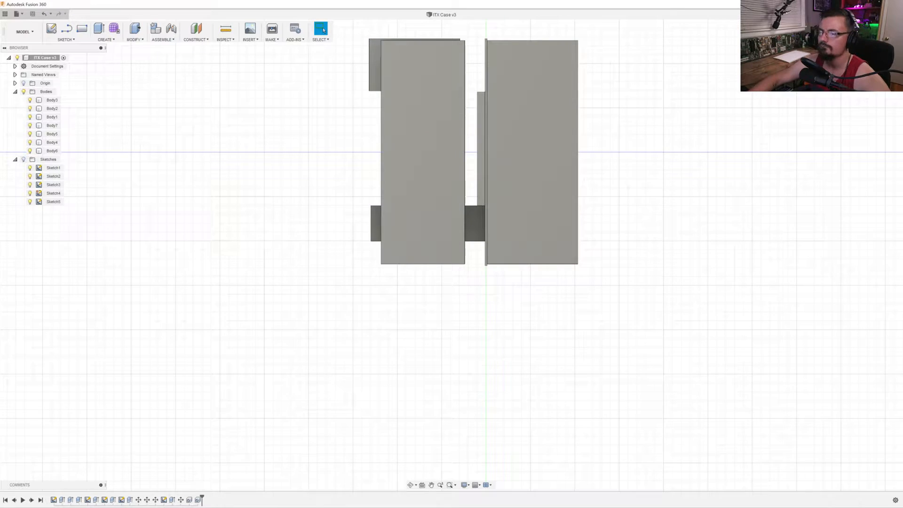
pyautogui.moveTo(358, 177); pyautogui.dragTo(325, 310, button='middle')
pyautogui.keyDown('shift'); pyautogui.moveTo(320, 310); pyautogui.dragTo(500, 309, button='middle'); pyautogui.keyUp('shift')
pyautogui.click(324, 30)
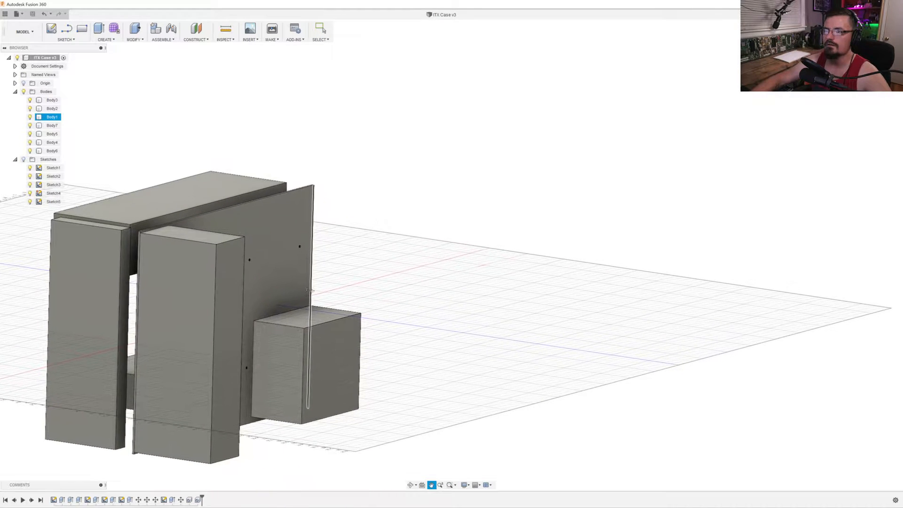
pyautogui.click(878, 50)
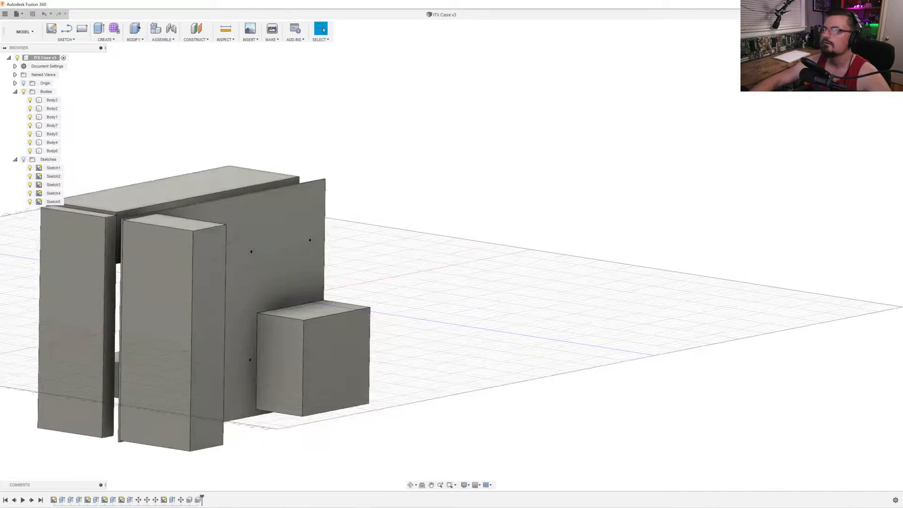
pyautogui.moveTo(323, 267); pyautogui.dragTo(443, 259, button='middle')
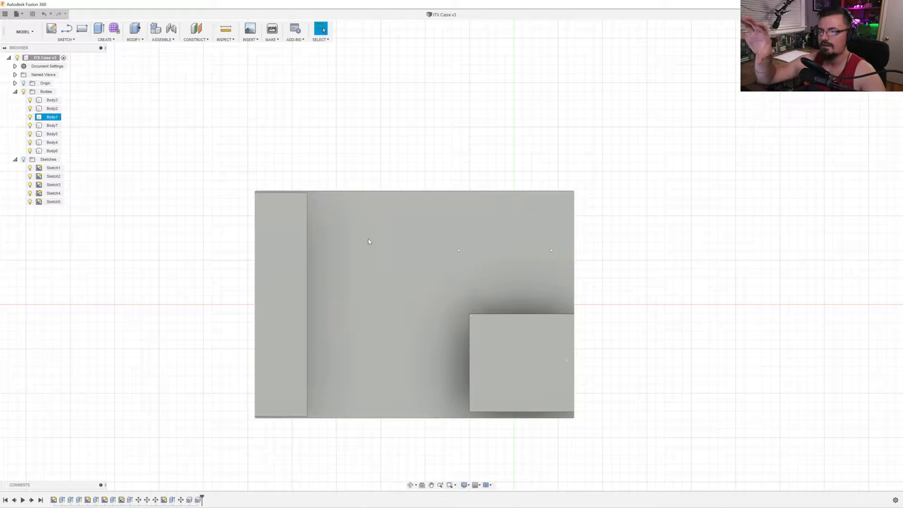
pyautogui.keyDown('shift'); pyautogui.moveTo(368, 240); pyautogui.dragTo(318, 247, button='middle'); pyautogui.keyUp('shift')
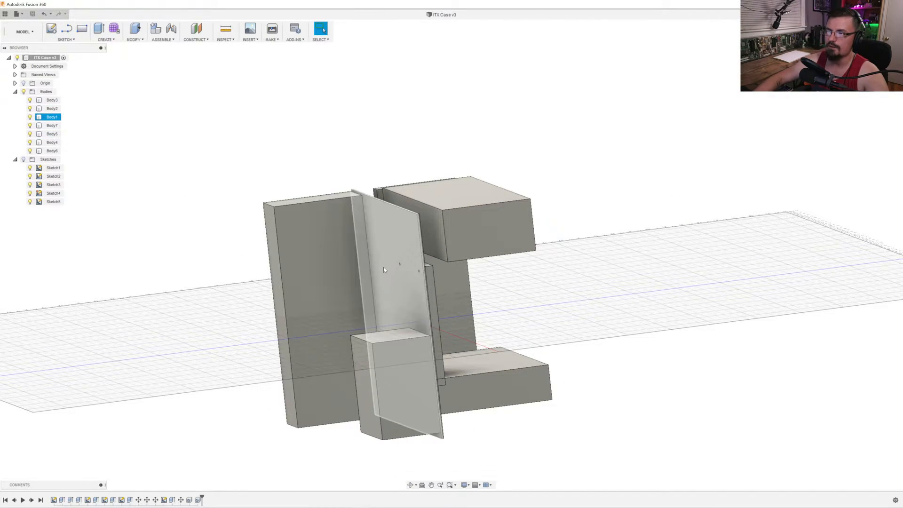
pyautogui.keyDown('shift'); pyautogui.moveTo(364, 267); pyautogui.dragTo(366, 301, button='middle'); pyautogui.keyUp('shift')
pyautogui.moveTo(393, 165); pyautogui.dragTo(442, 380, button='middle')
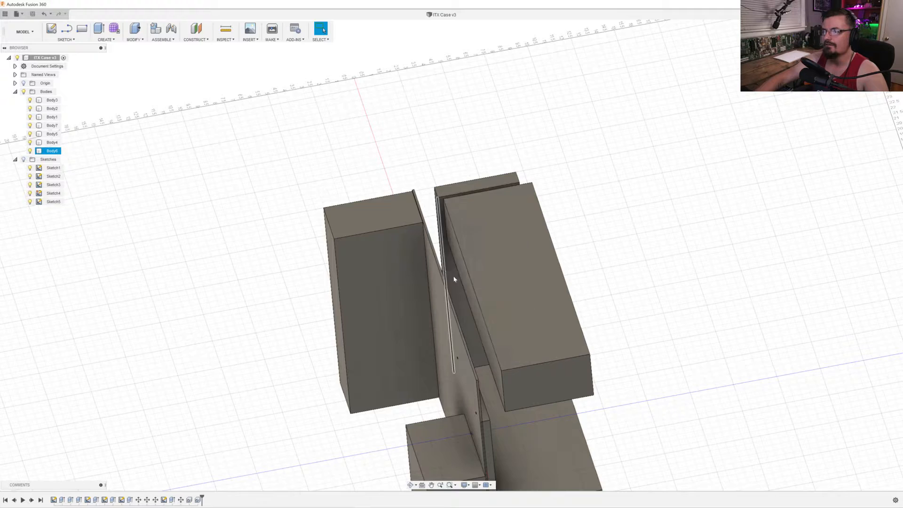
pyautogui.keyDown('shift'); pyautogui.moveTo(439, 311); pyautogui.dragTo(411, 135, button='middle'); pyautogui.keyUp('shift')
pyautogui.click(390, 254)
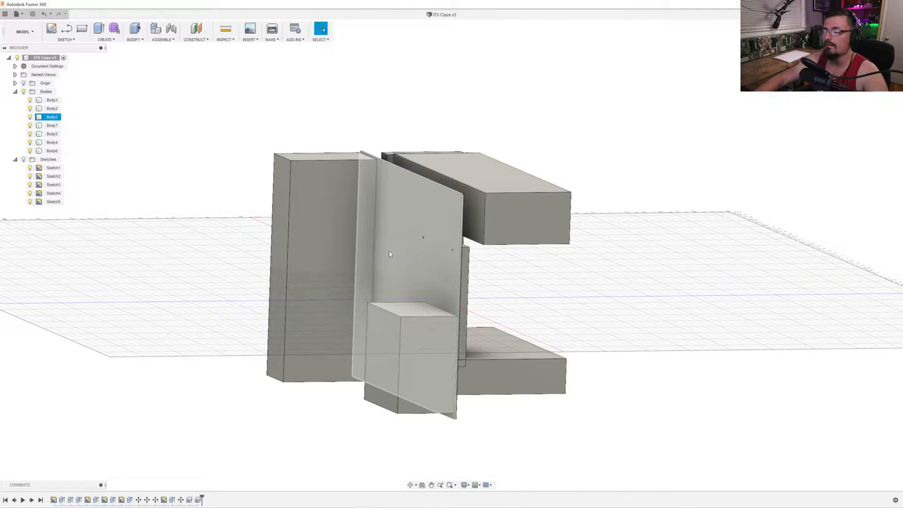